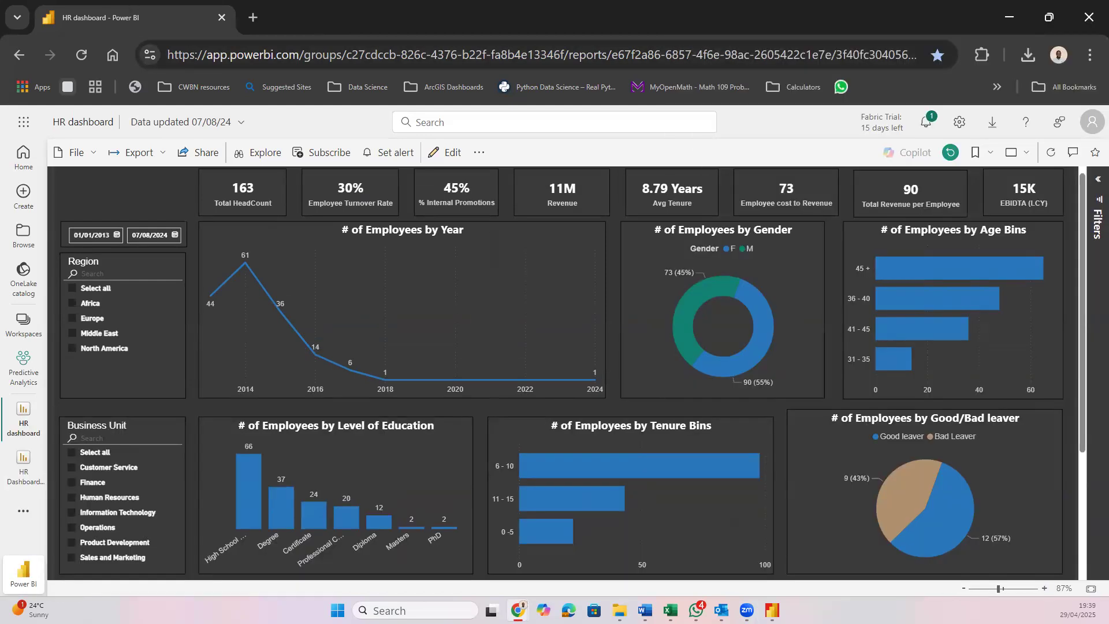
Switch to the HR Dataset_session workbook in Excel and maximize its window
key("super+Down")
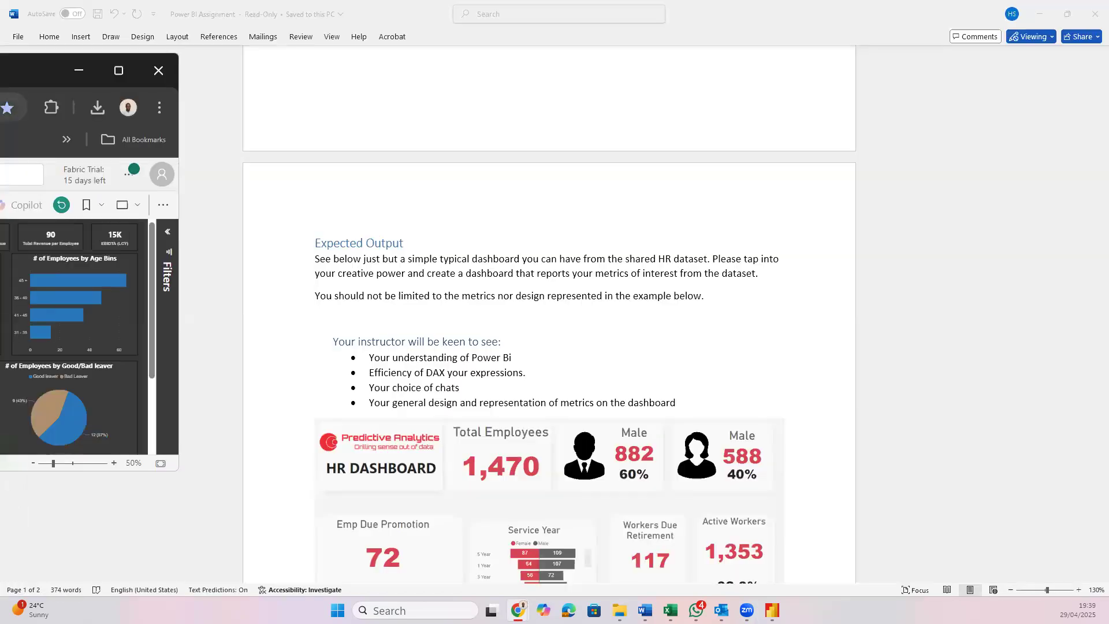
left_click_drag(23, 71, 0, 153)
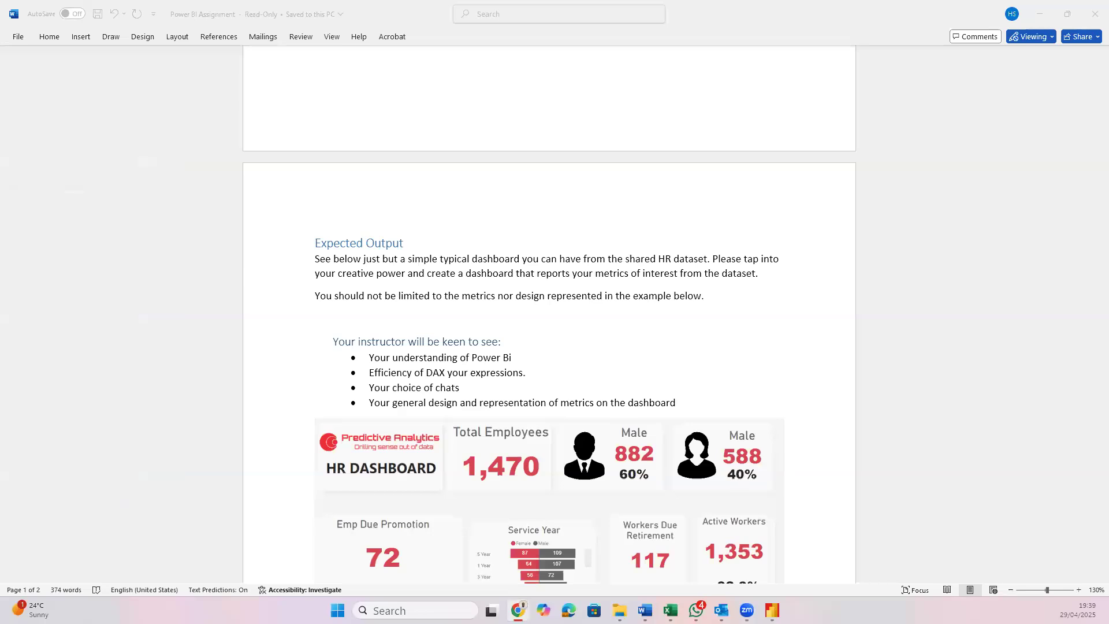
key("alt+Tab")
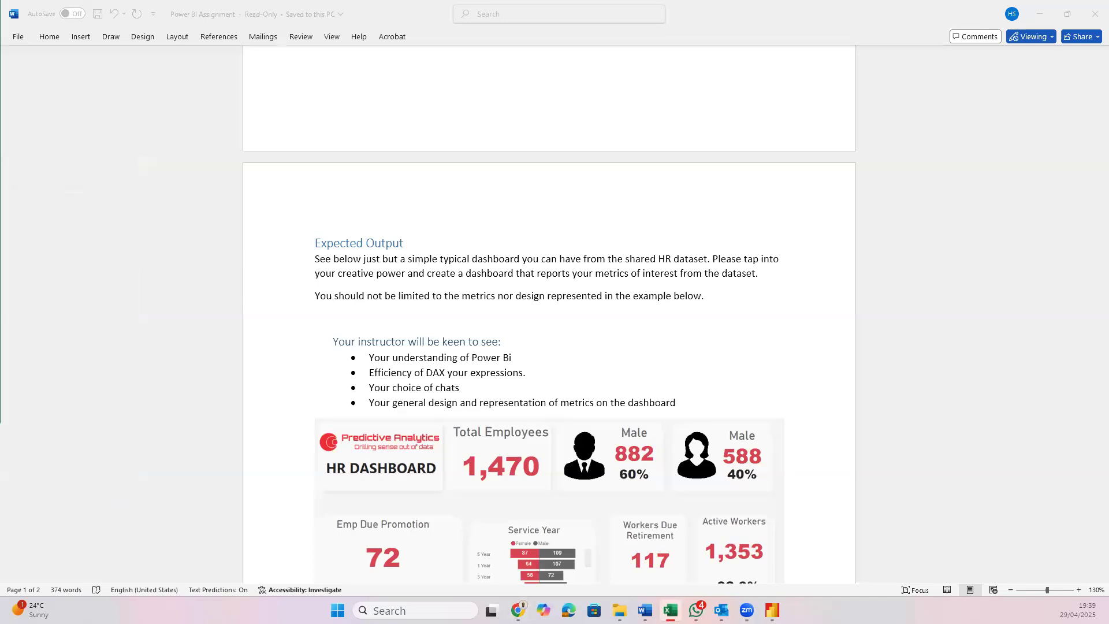
left_click_drag(0, 7, 864, 119)
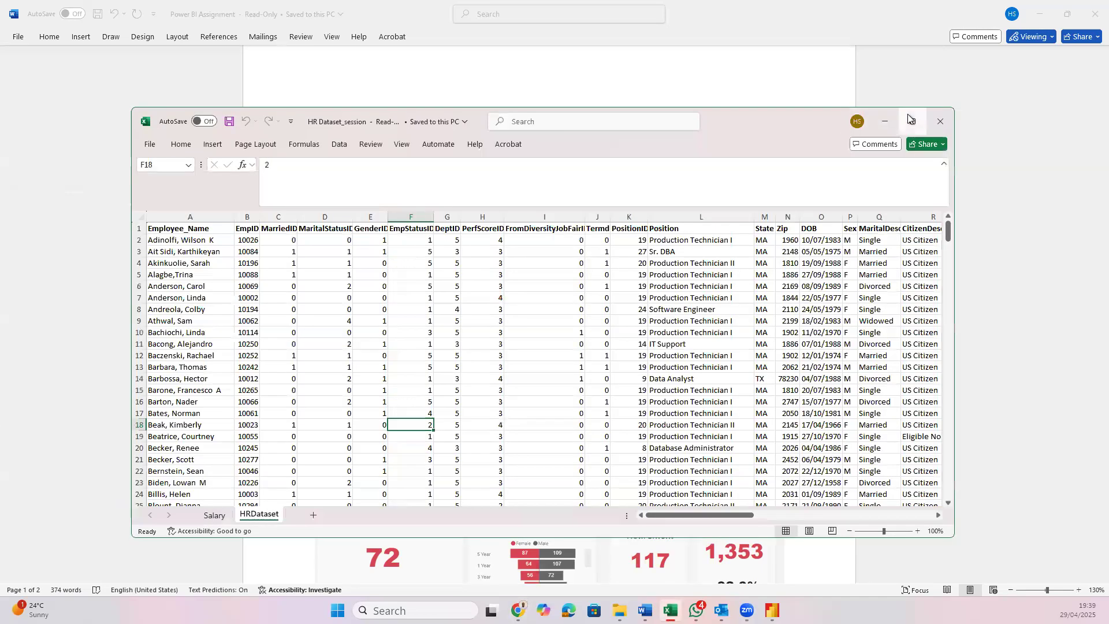
left_click(908, 112)
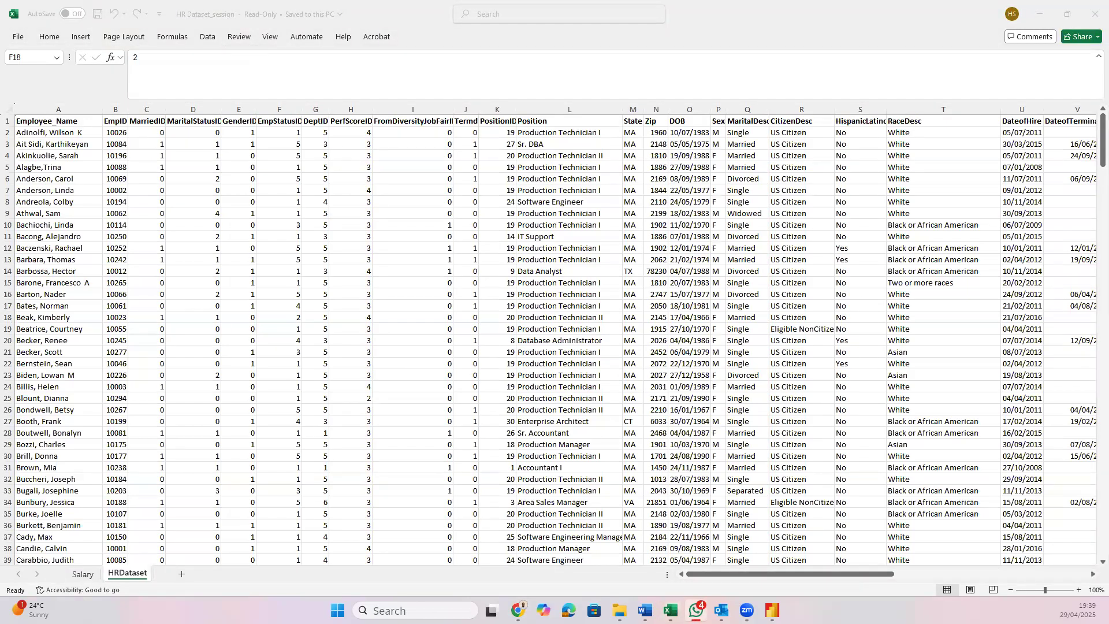
Auto-fit the widths of all columns on the HRDataset sheet so the full headers show
left_click(466, 344)
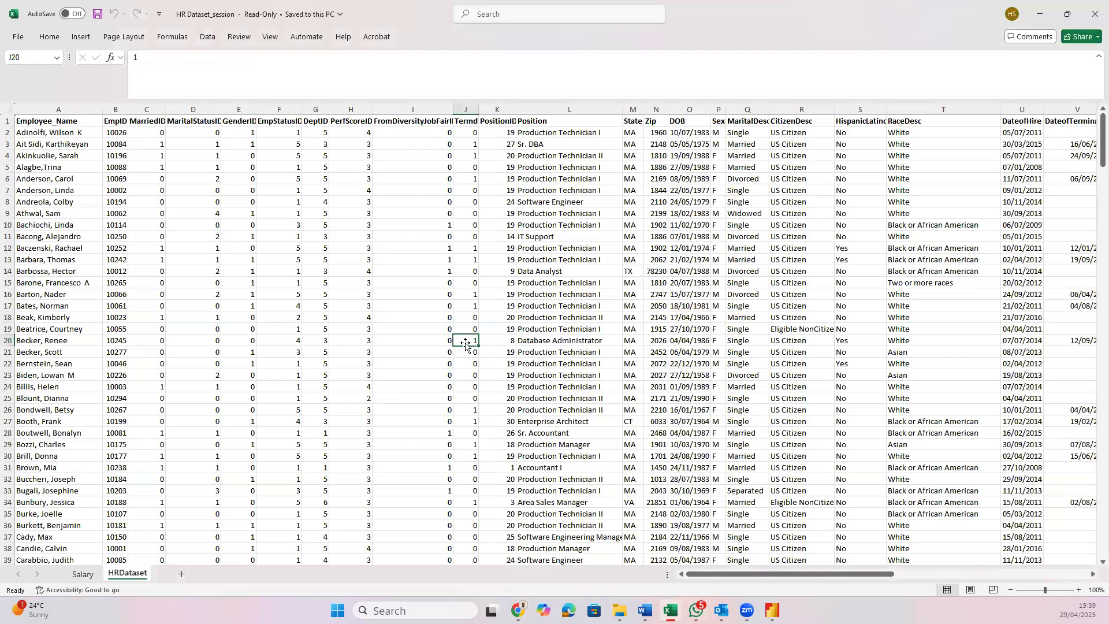
left_click_drag(134, 110, 176, 110)
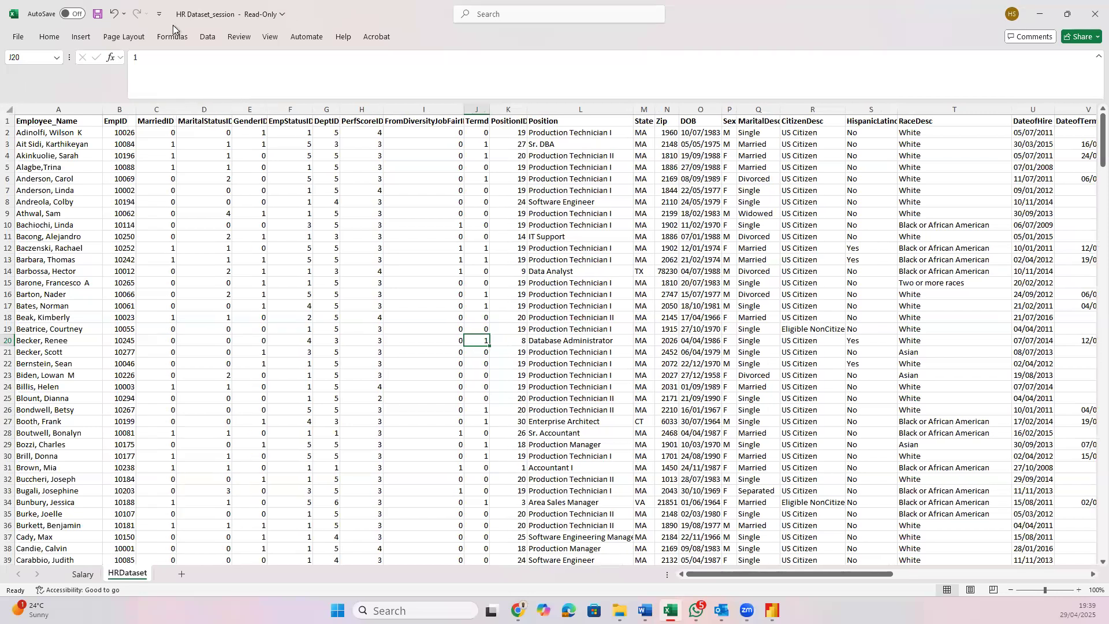
left_click(9, 110)
double_click(137, 110)
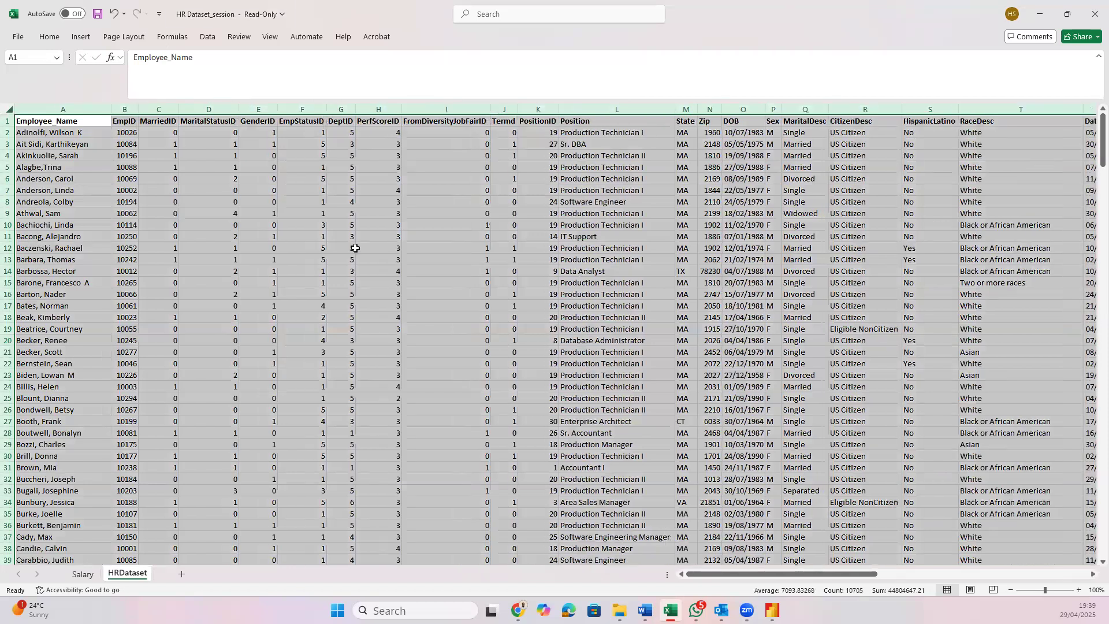
left_click(354, 271)
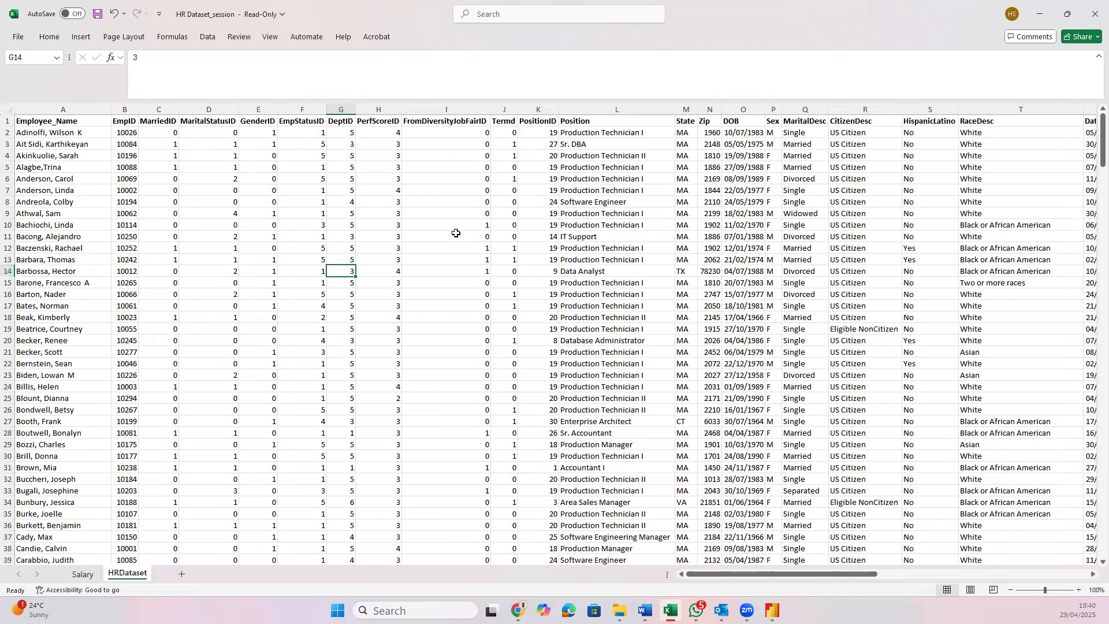
Examine the HRDataset fields one by one along the first employee record, from Employee_Name through Position
scroll(480, 254, "right", 1)
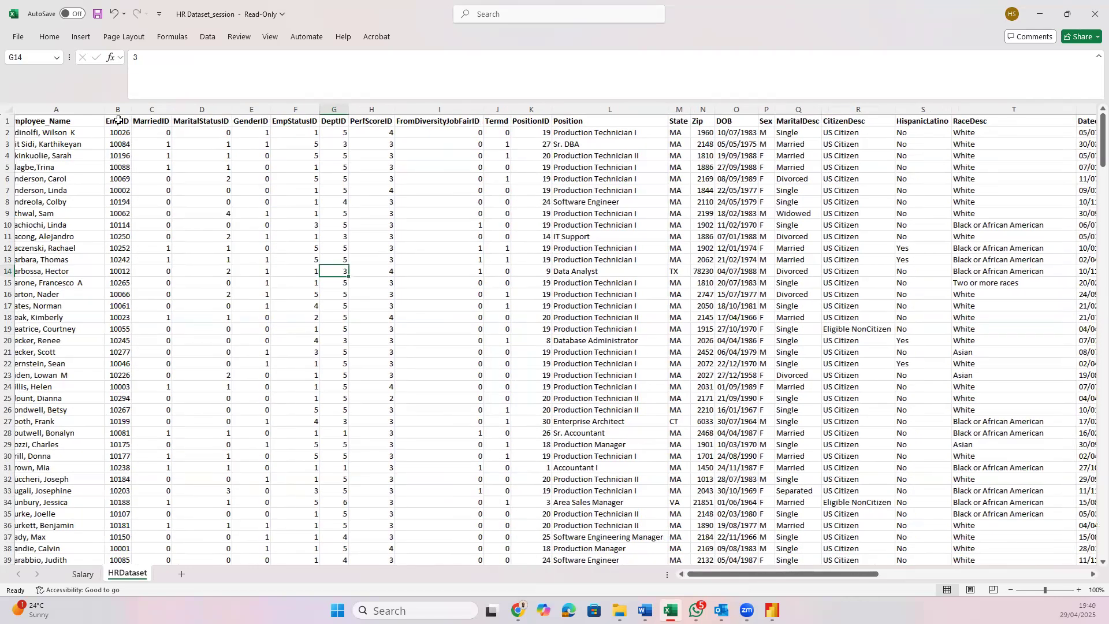
left_click(118, 122)
scroll(79, 157, "left", 2)
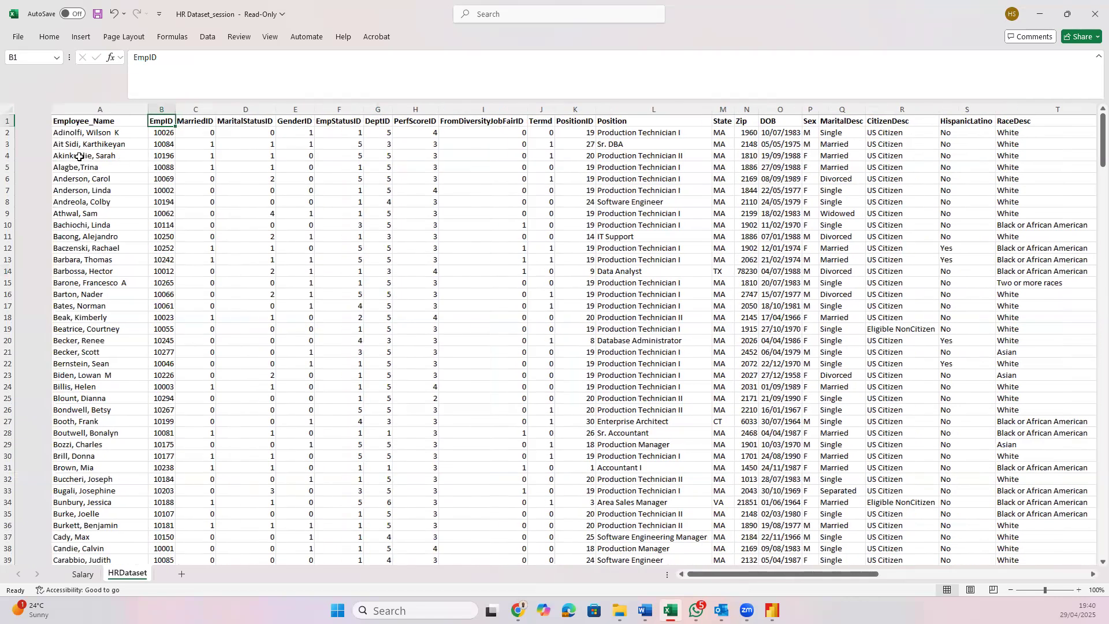
scroll(79, 157, "right", 1)
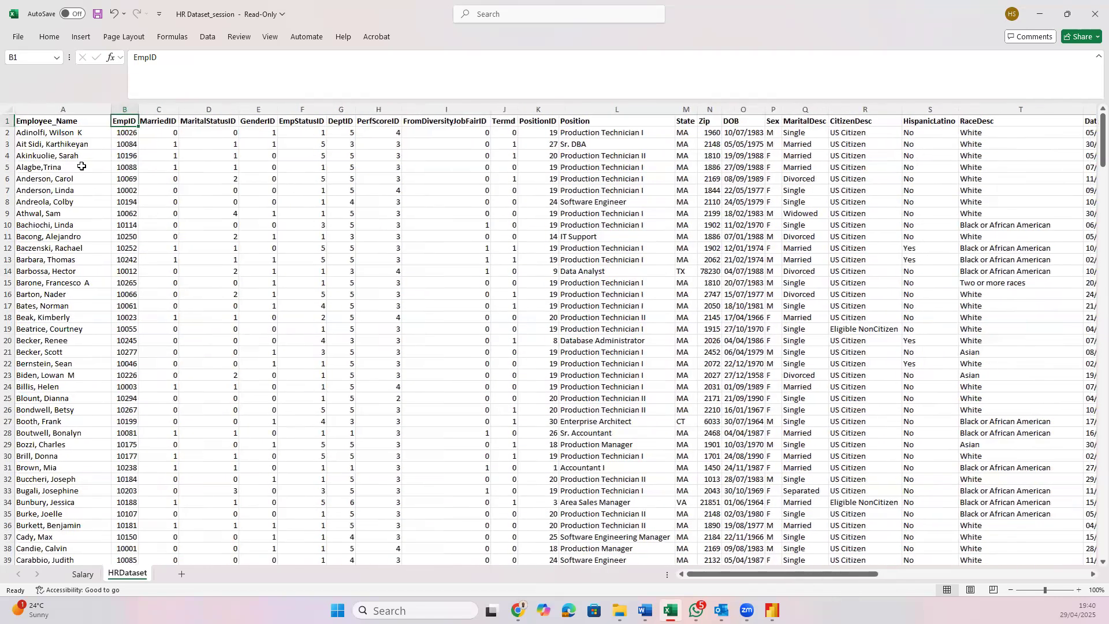
left_click(89, 132)
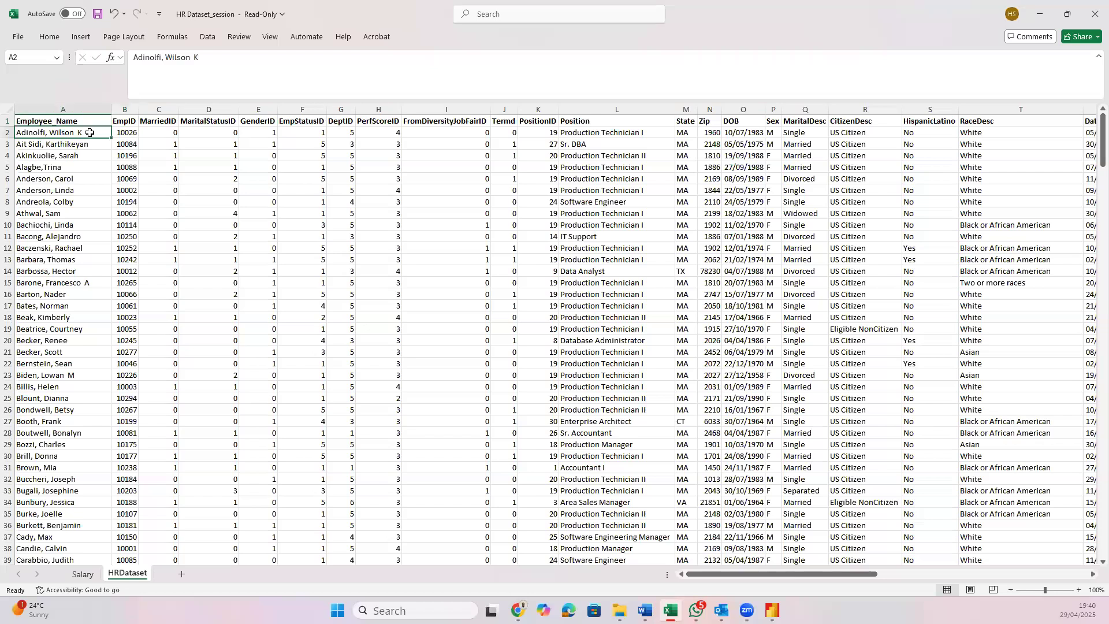
key("Right")
key("Right")
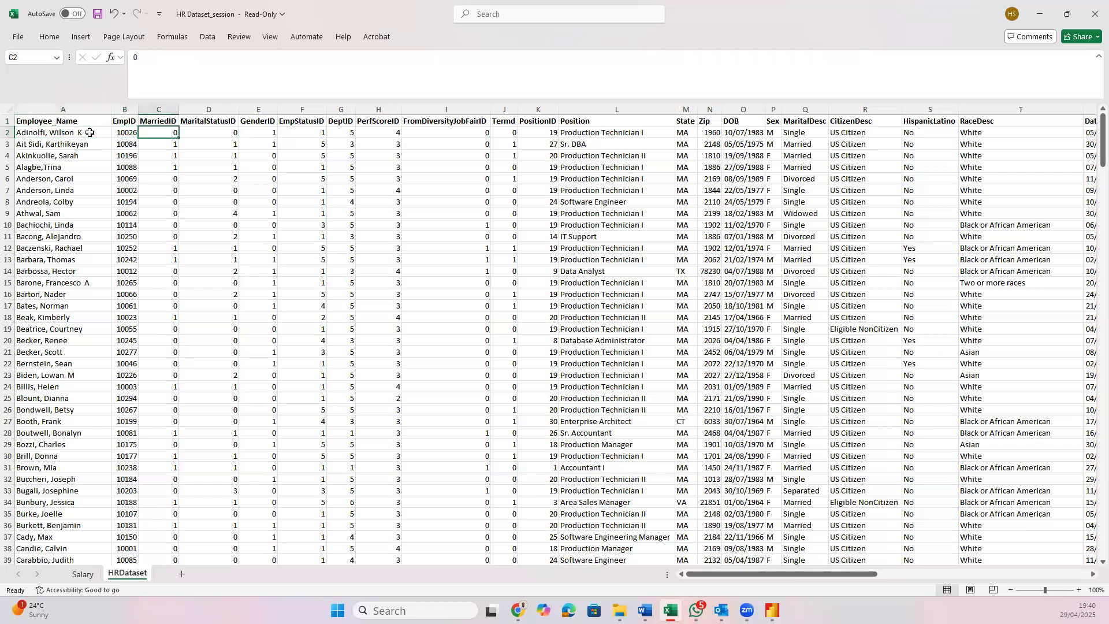
key("Right")
key("Right")
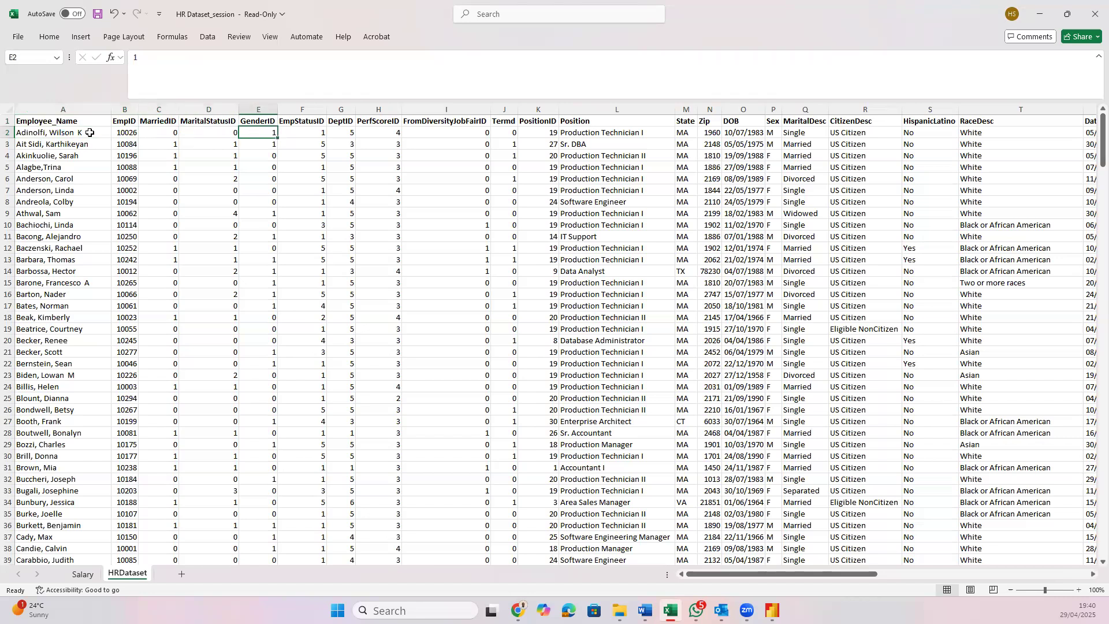
key("Right")
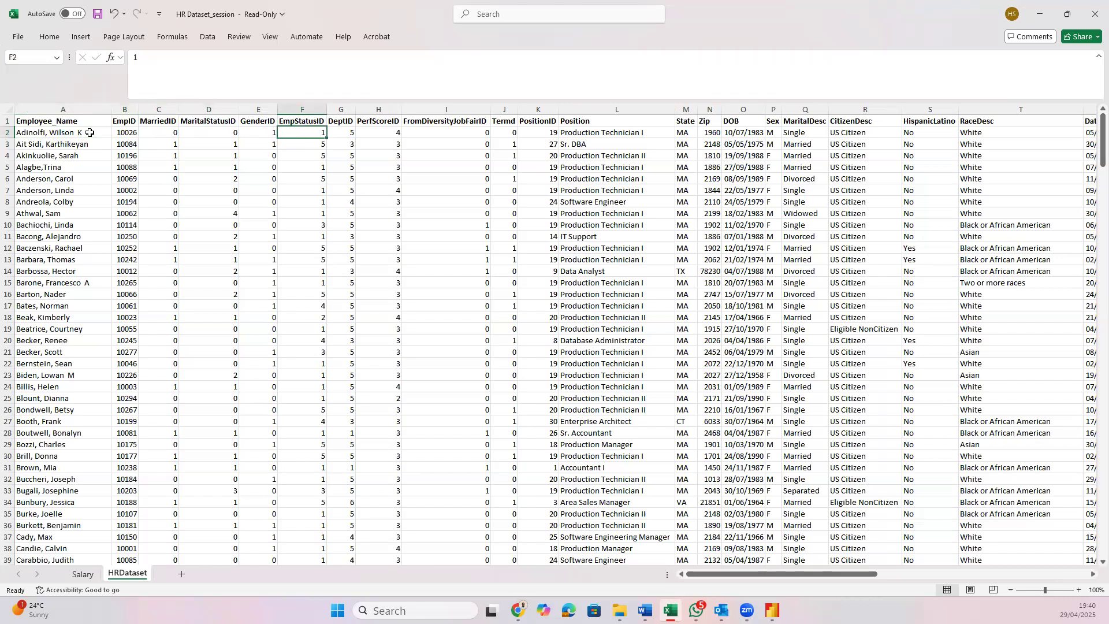
key("Right")
key("Right")
key("Right")
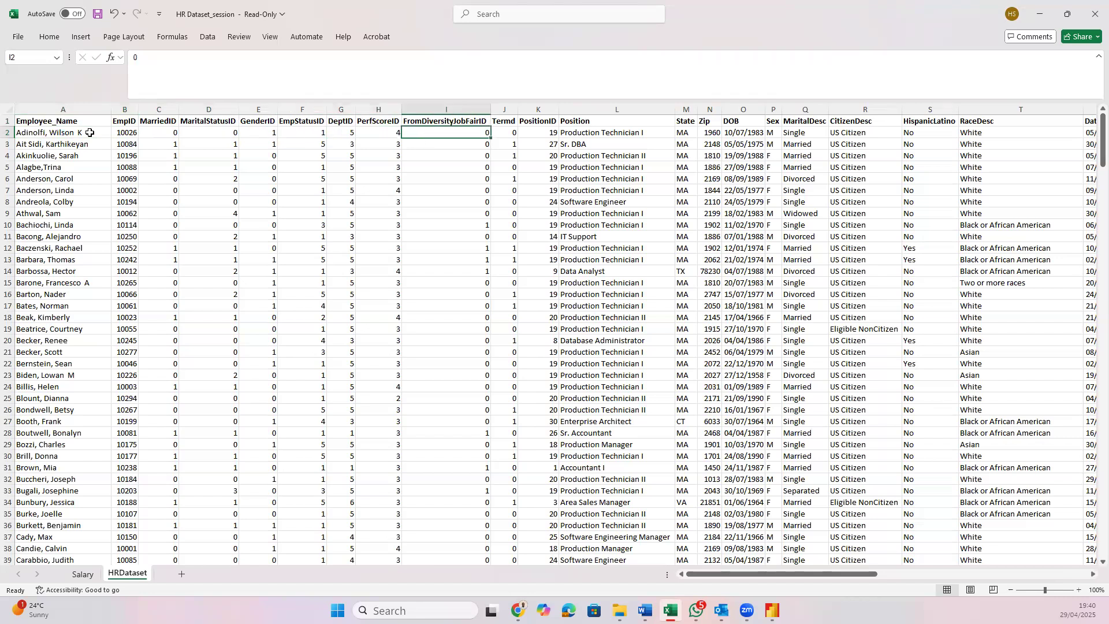
key("Right")
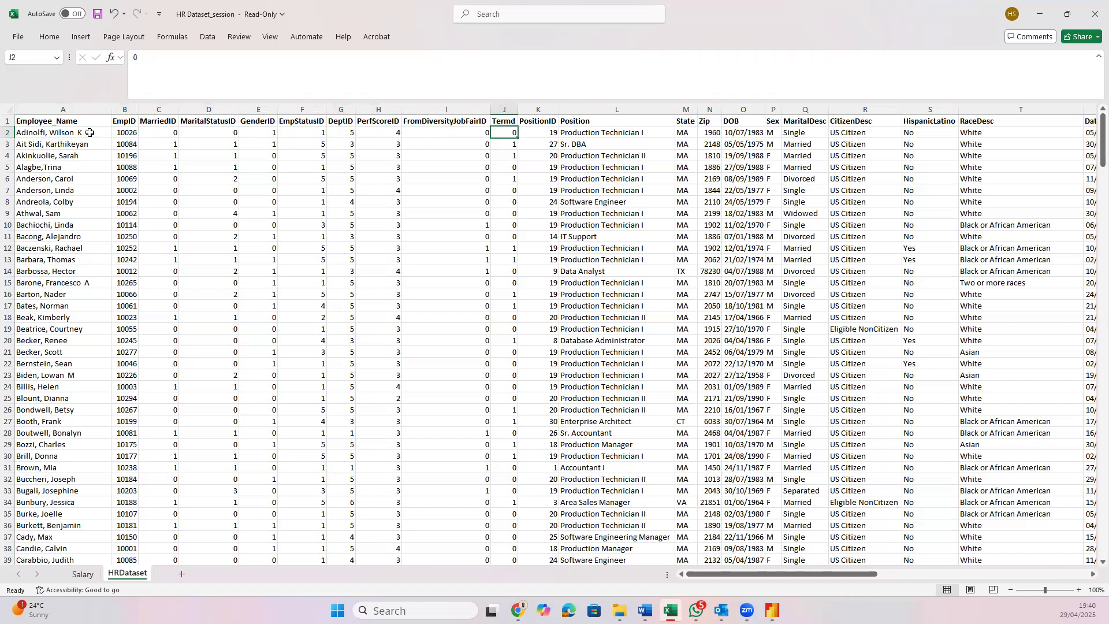
key("Right")
key("Right")
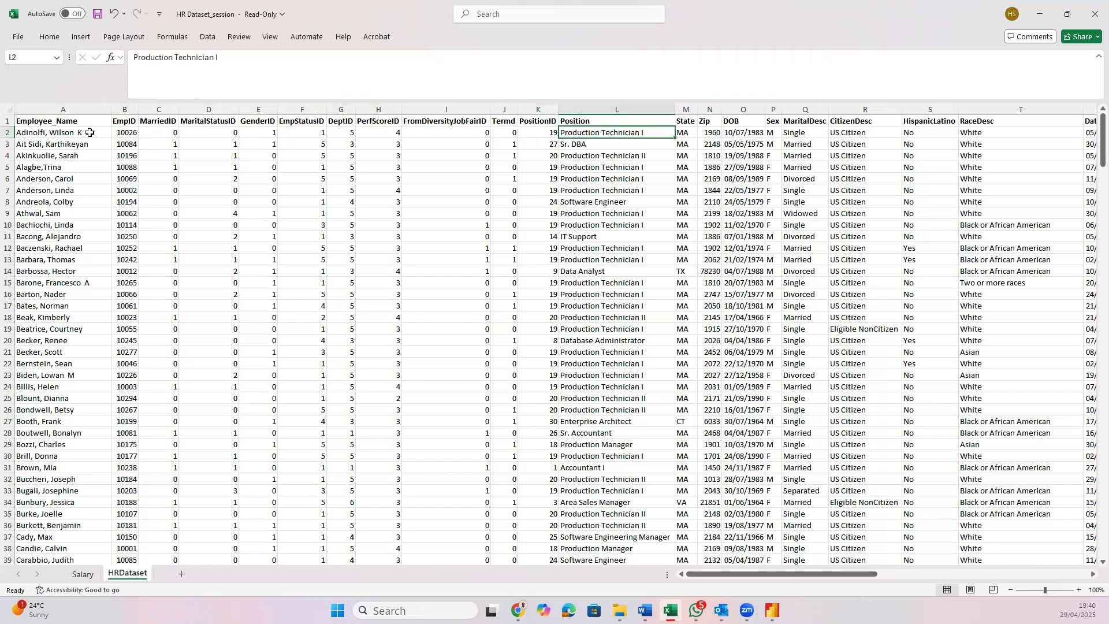
Turn on filtering for the HRDataset header row, starting from the Position header
scroll(90, 133, "right", 5)
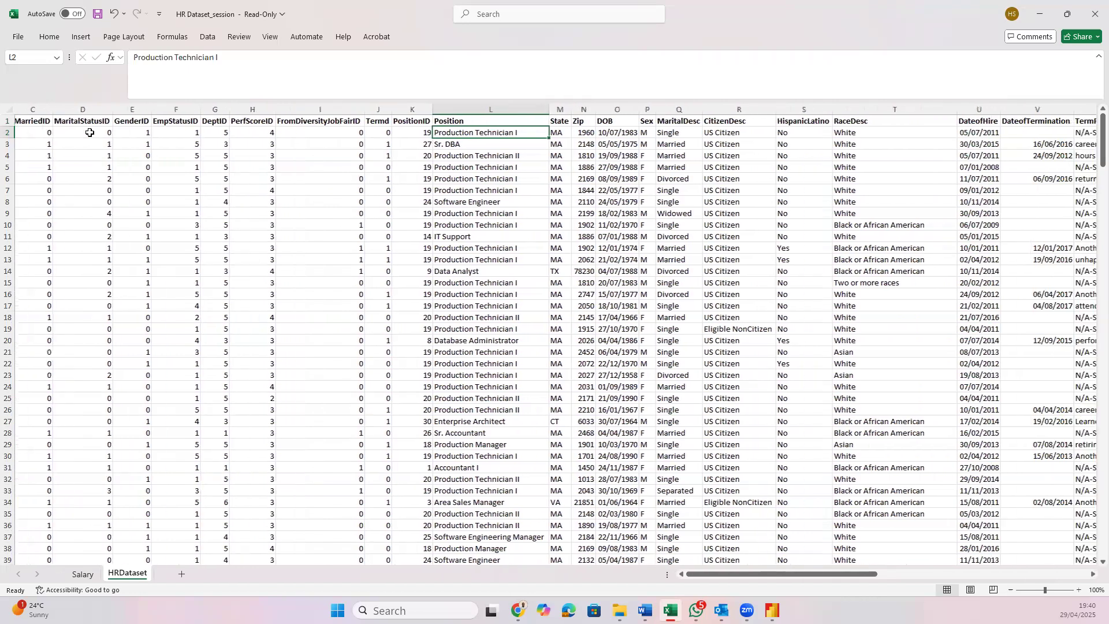
scroll(424, 151, "right", 1)
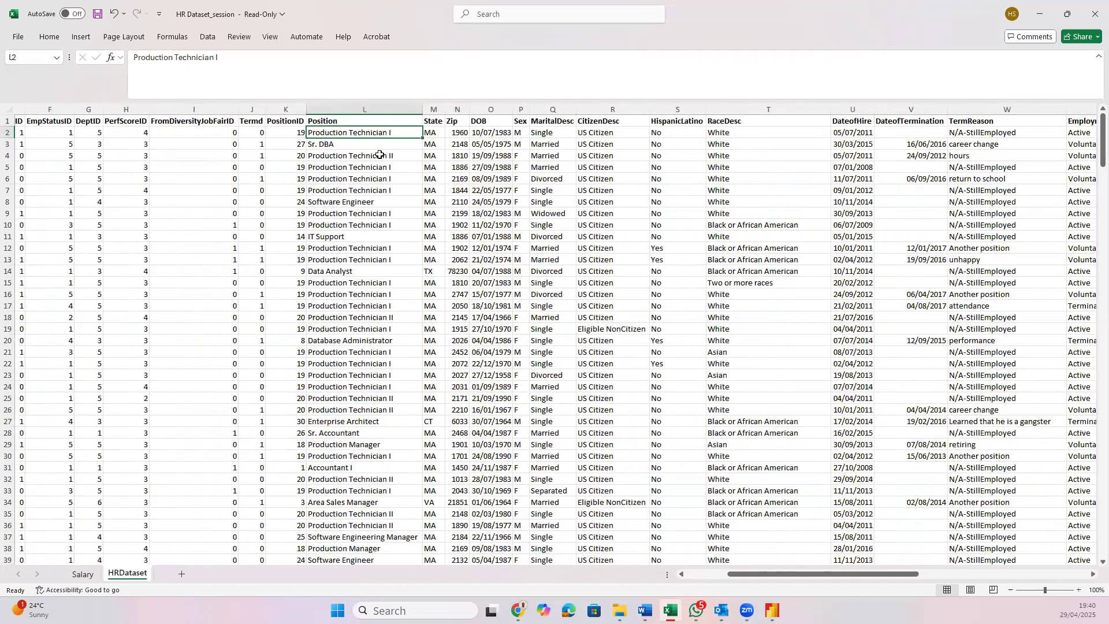
left_click(377, 123)
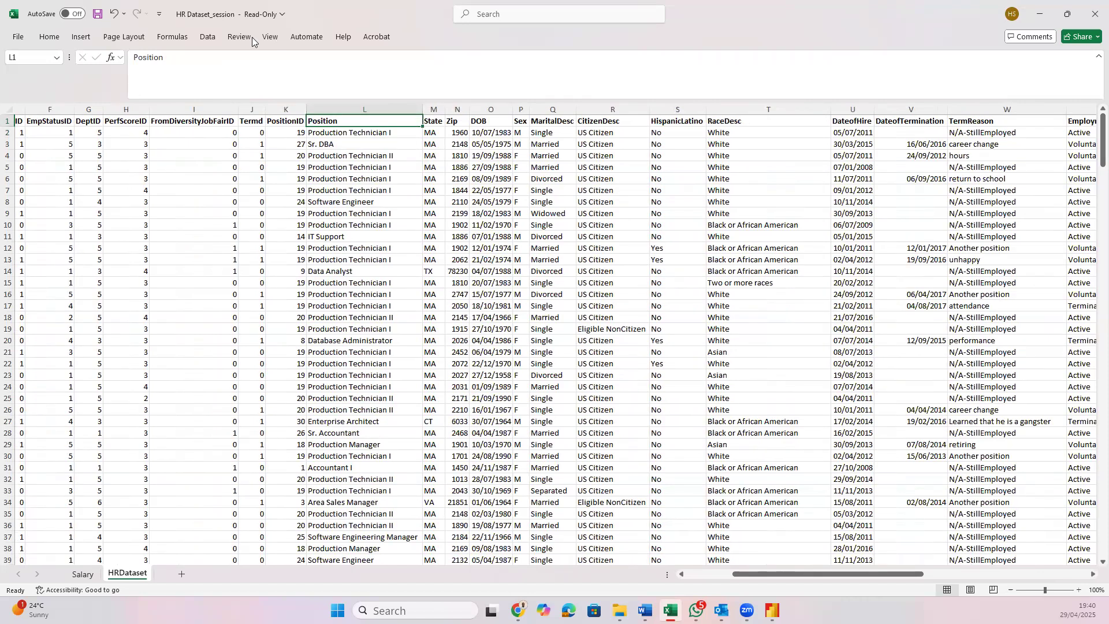
left_click(207, 38)
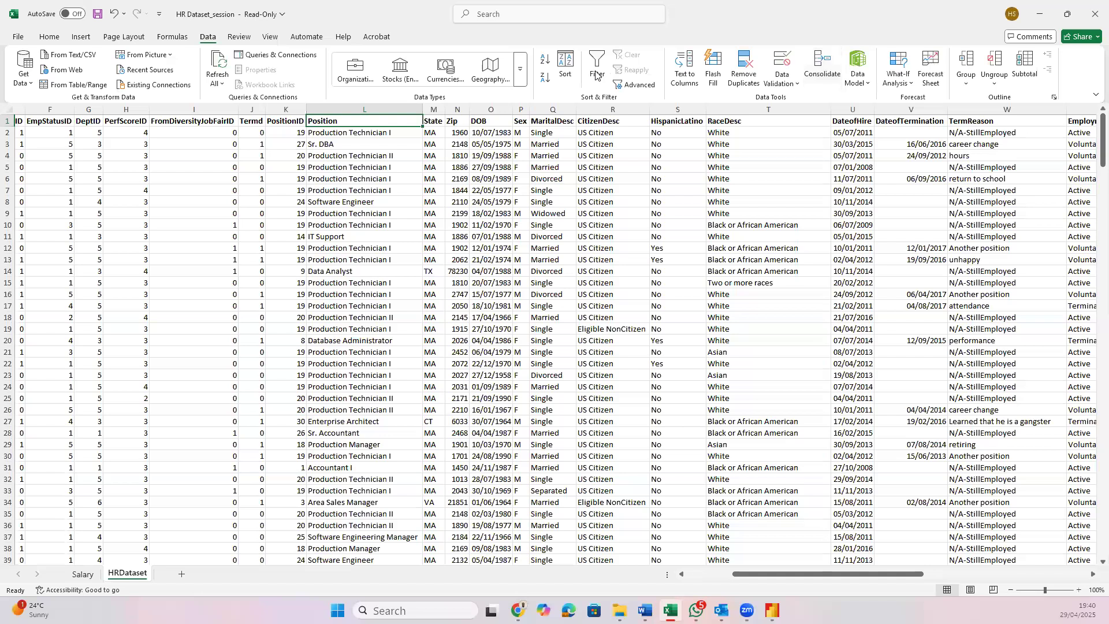
left_click(597, 66)
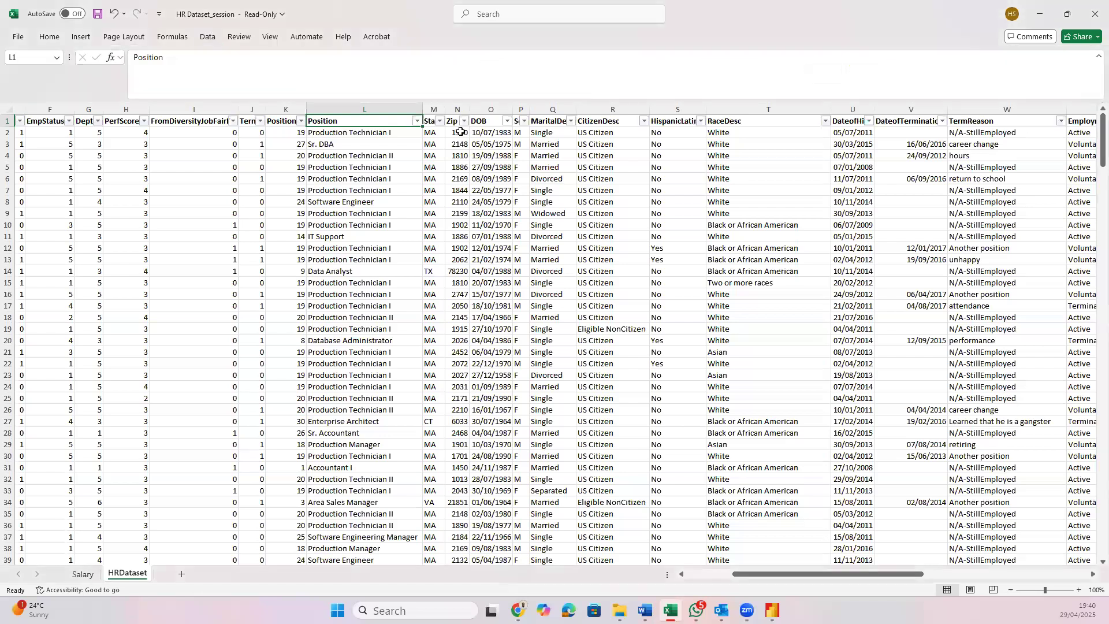
Look through the list of distinct job titles in the Position column's filter, keeping all of them selected
left_click(416, 121)
scroll(370, 331, "down", 5)
scroll(370, 330, "up", 2)
scroll(371, 330, "up", 1)
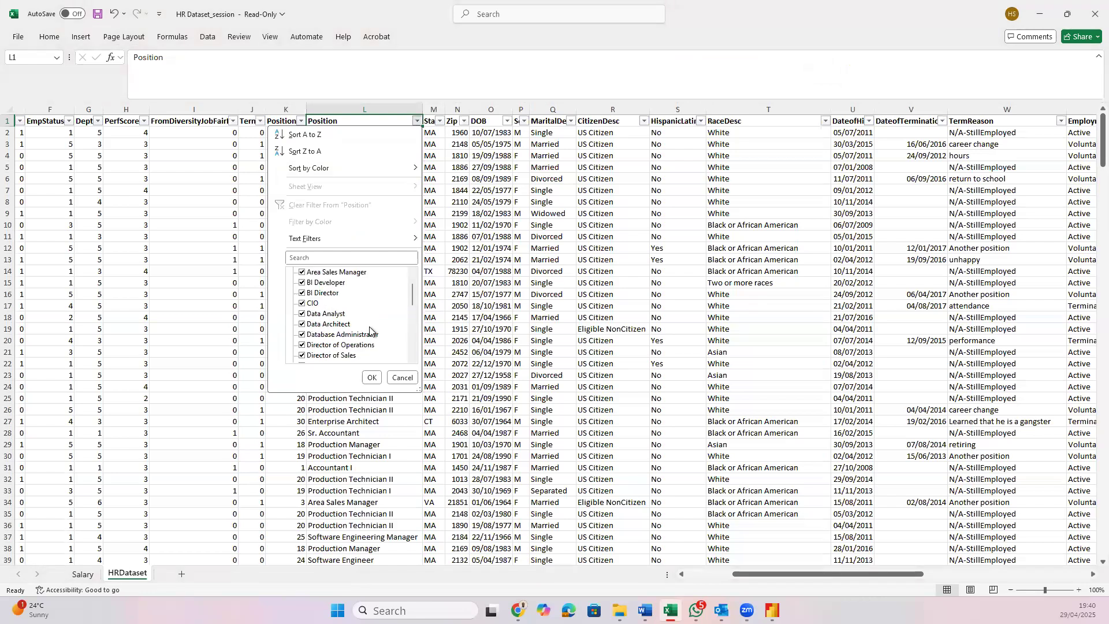
scroll(370, 330, "down", 2)
scroll(370, 331, "down", 3)
scroll(370, 330, "down", 2)
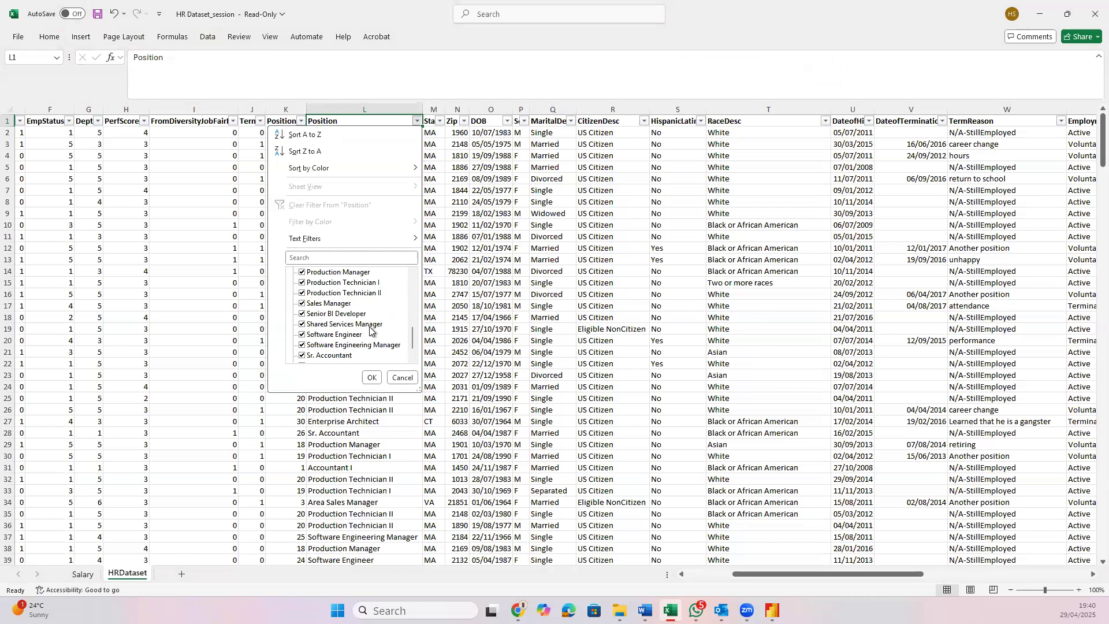
left_click(371, 378)
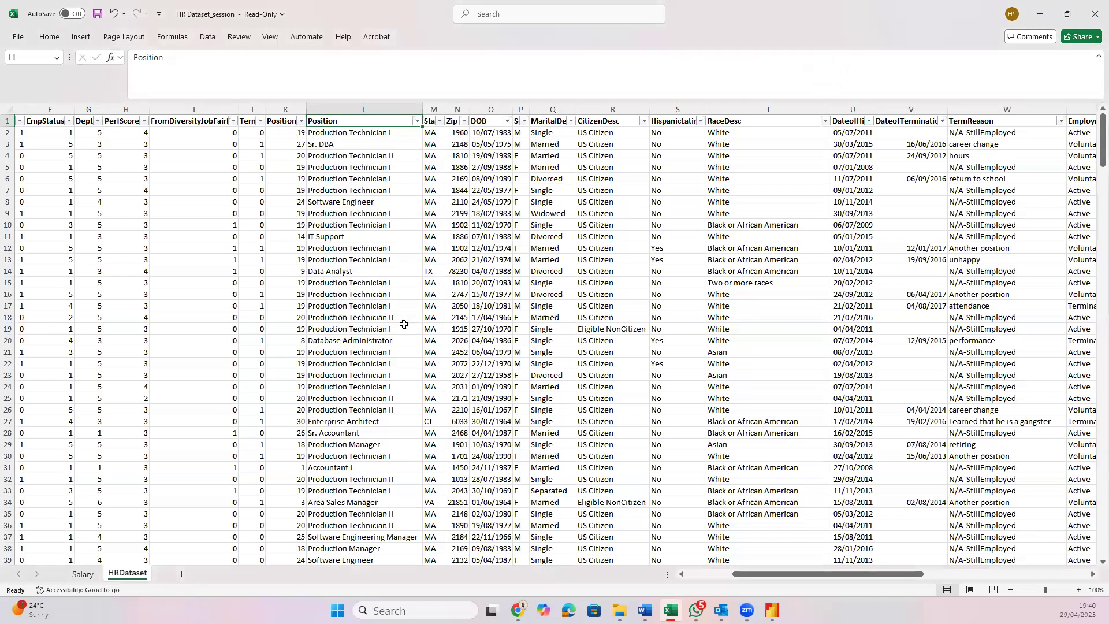
Look through the distinct values in the State column's filter and close it without filtering
scroll(402, 325, "right", 2)
scroll(401, 325, "right", 1)
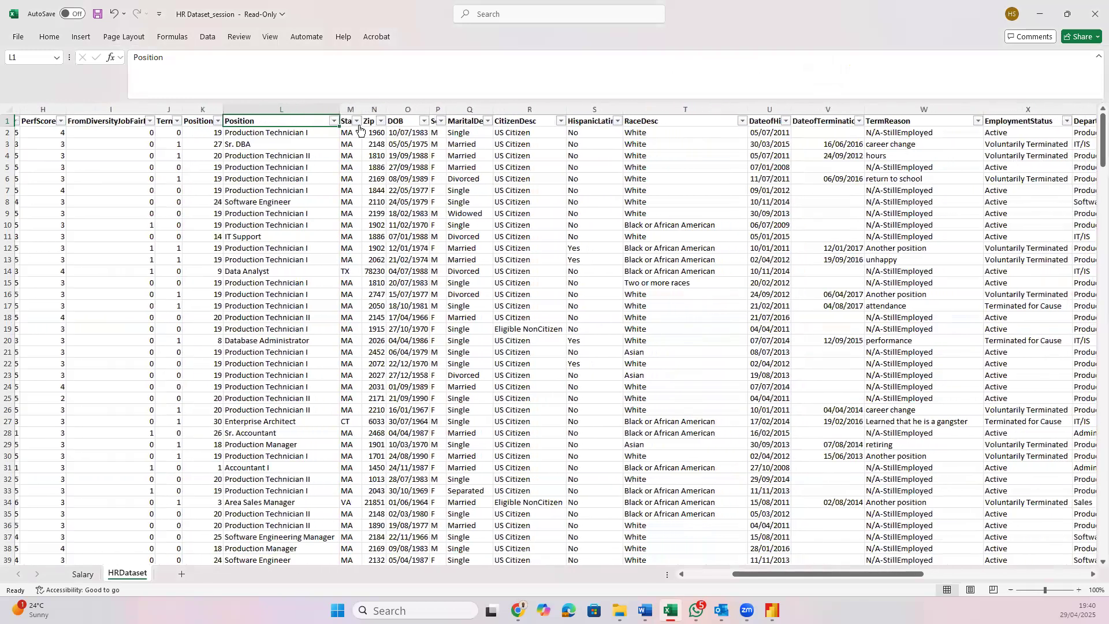
left_click(357, 122)
scroll(296, 319, "down", 5)
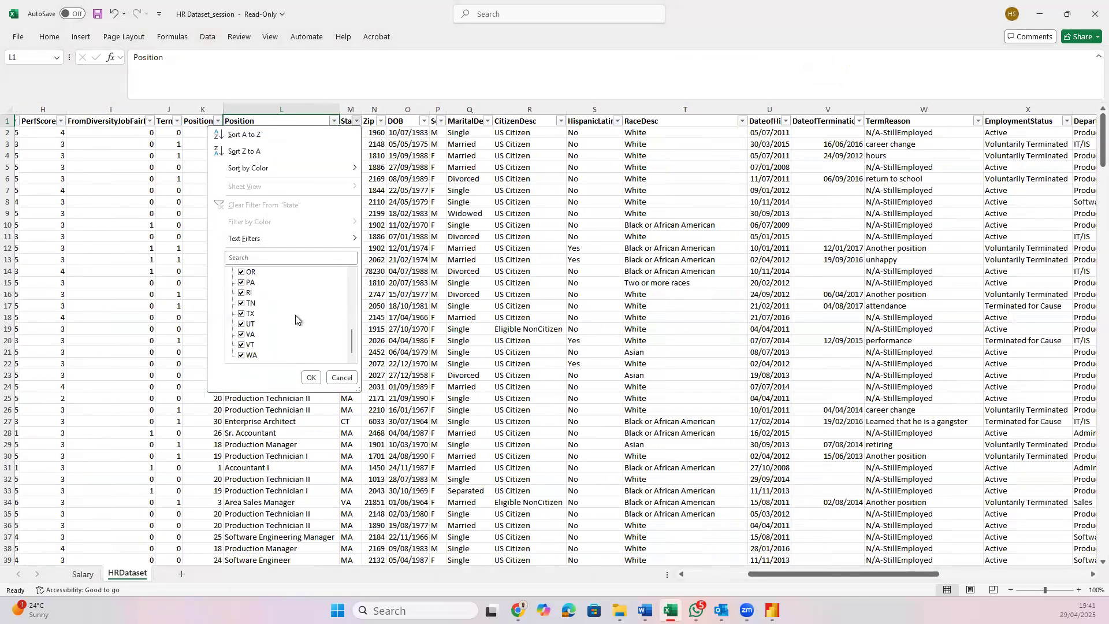
left_click(342, 377)
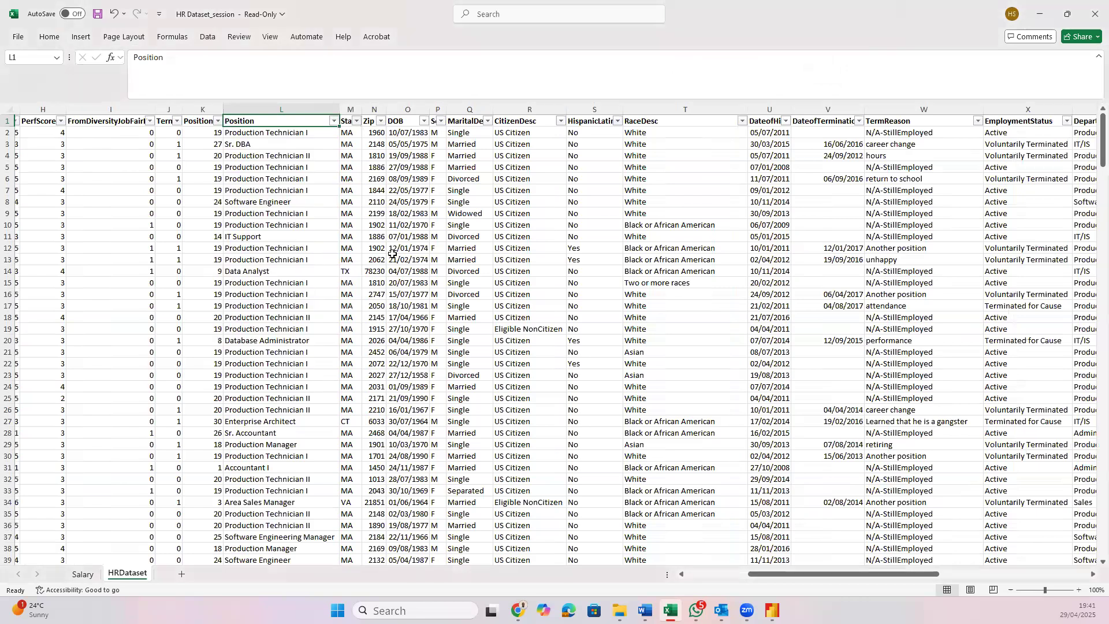
View the birth years offered in the DOB column's filter and close it without filtering
scroll(397, 120, "right", 1)
scroll(397, 120, "left", 1)
left_click(405, 121)
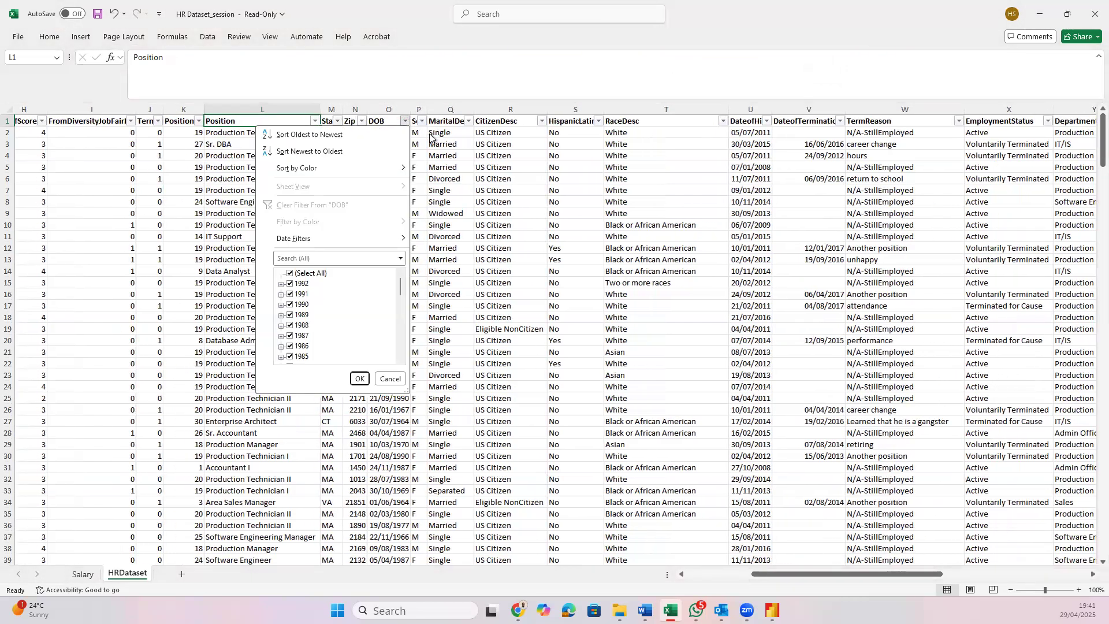
left_click(423, 123)
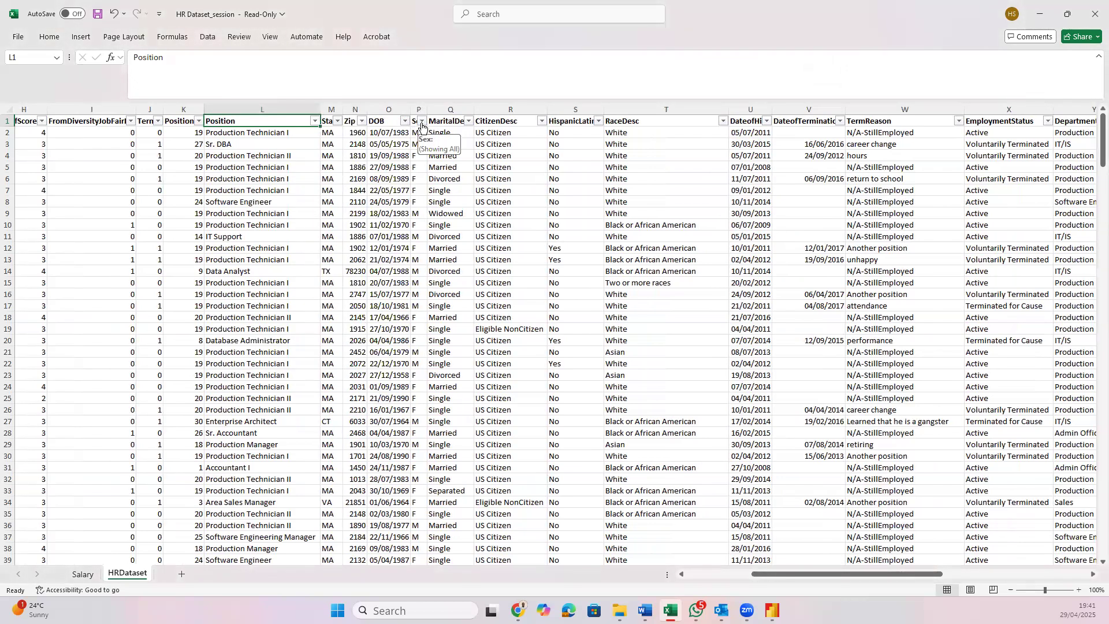
Examine the MaritalDesc and CitizenDesc columns, selecting each header in turn
scroll(422, 124, "right", 2)
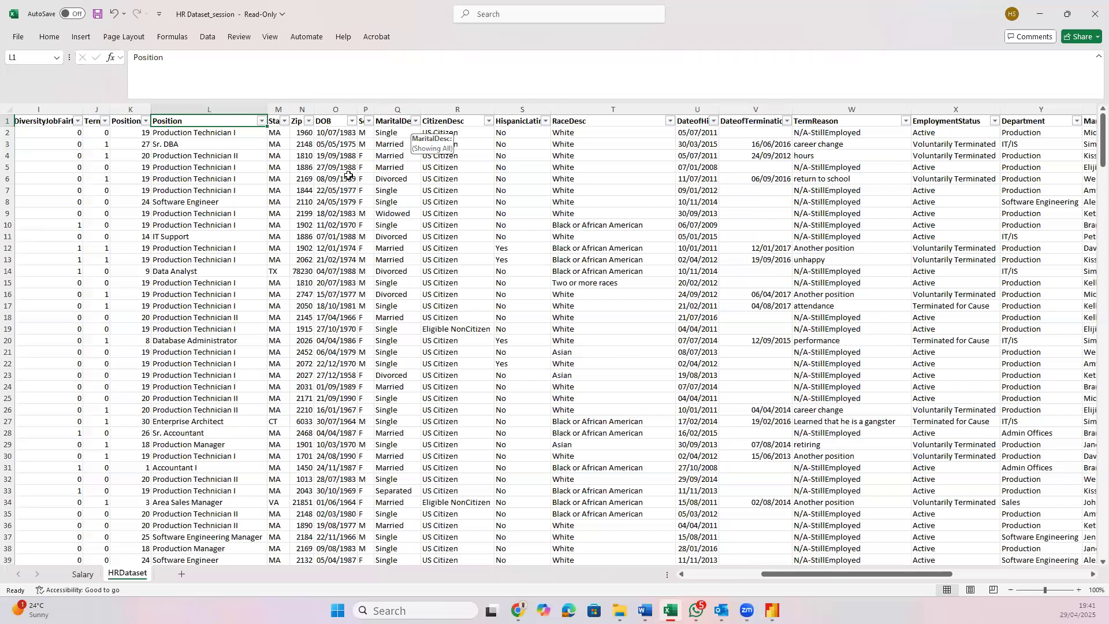
left_click(391, 118)
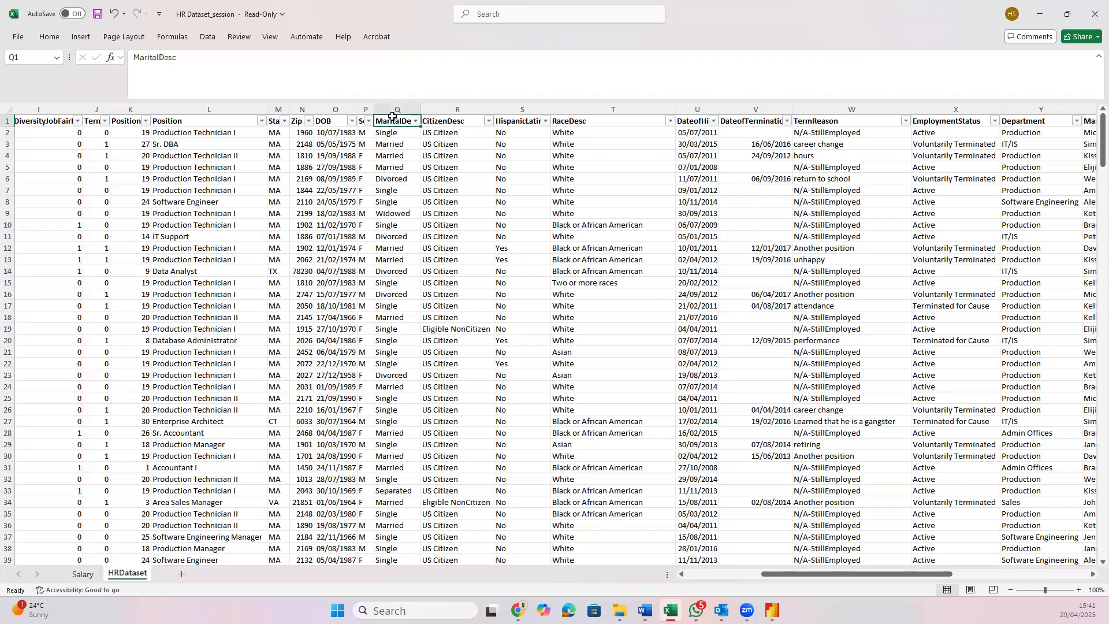
left_click(447, 119)
scroll(454, 121, "right", 2)
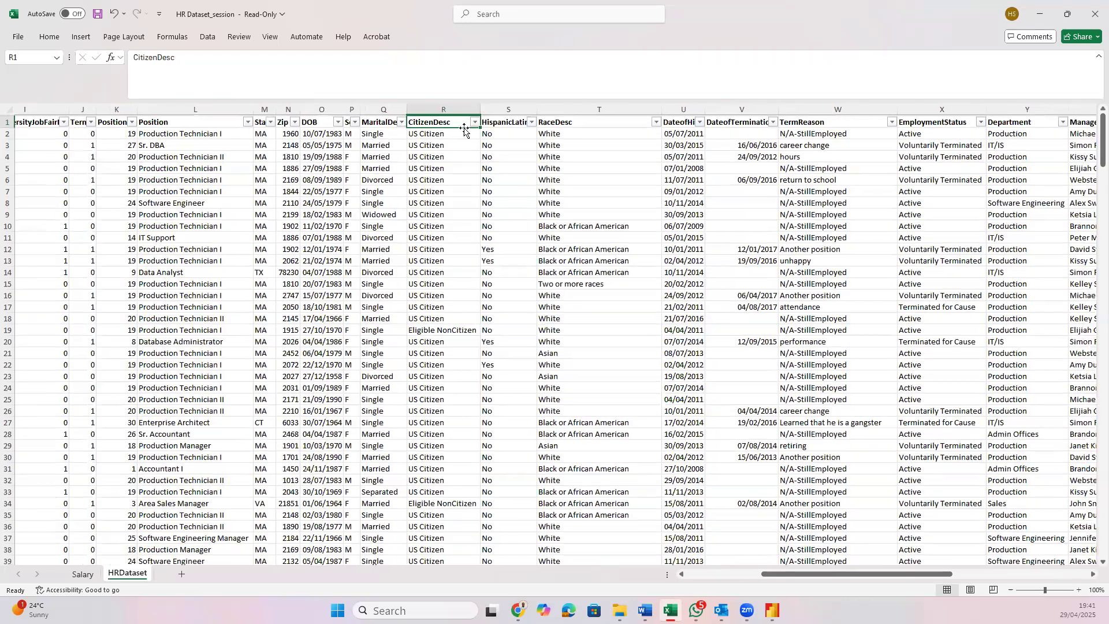
View the distinct values in the CitizenDesc column's filter and close it without filtering
left_click(465, 121)
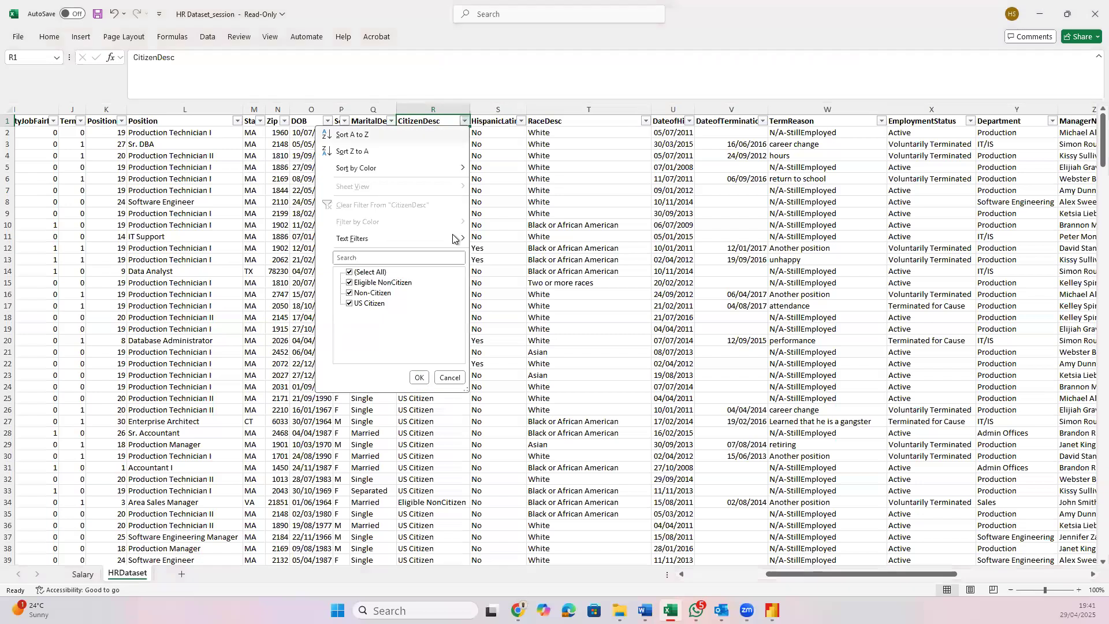
left_click(447, 377)
Examine the DateofTermination column, comparing a filled date with blank cells and selecting a run of blank cells from row 7 down
scroll(447, 374, "right", 4)
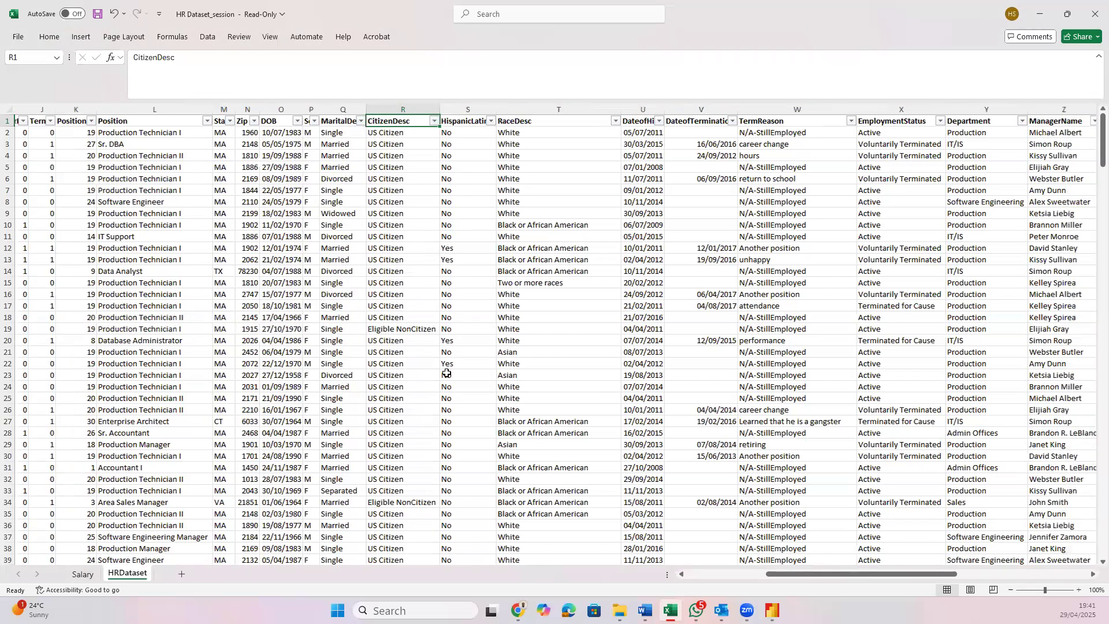
scroll(447, 373, "right", 4)
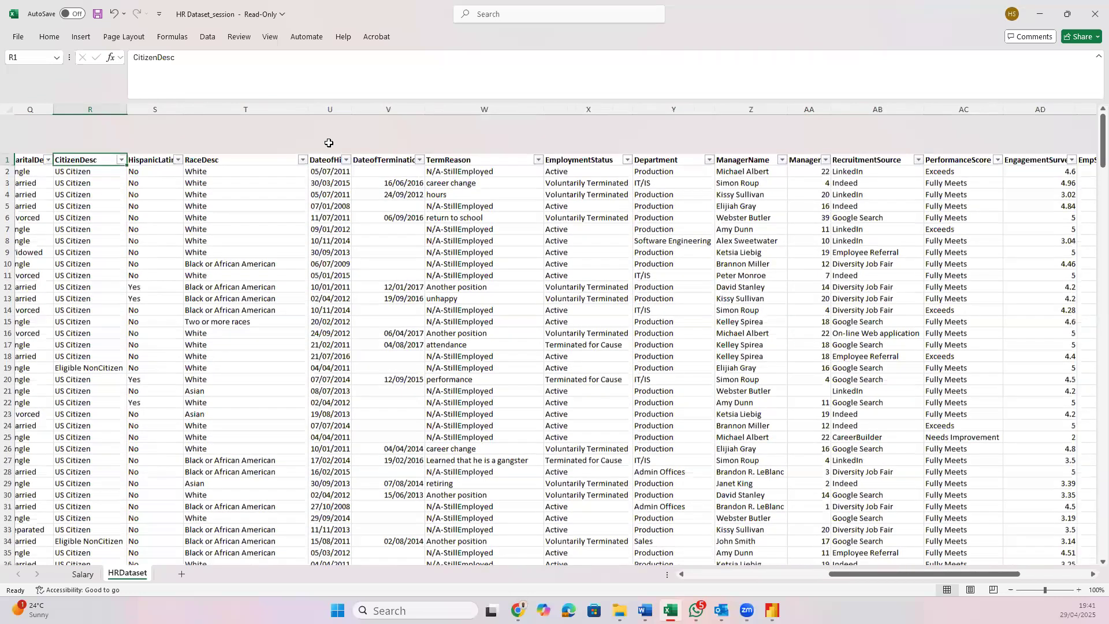
left_click(326, 143)
left_click(384, 147)
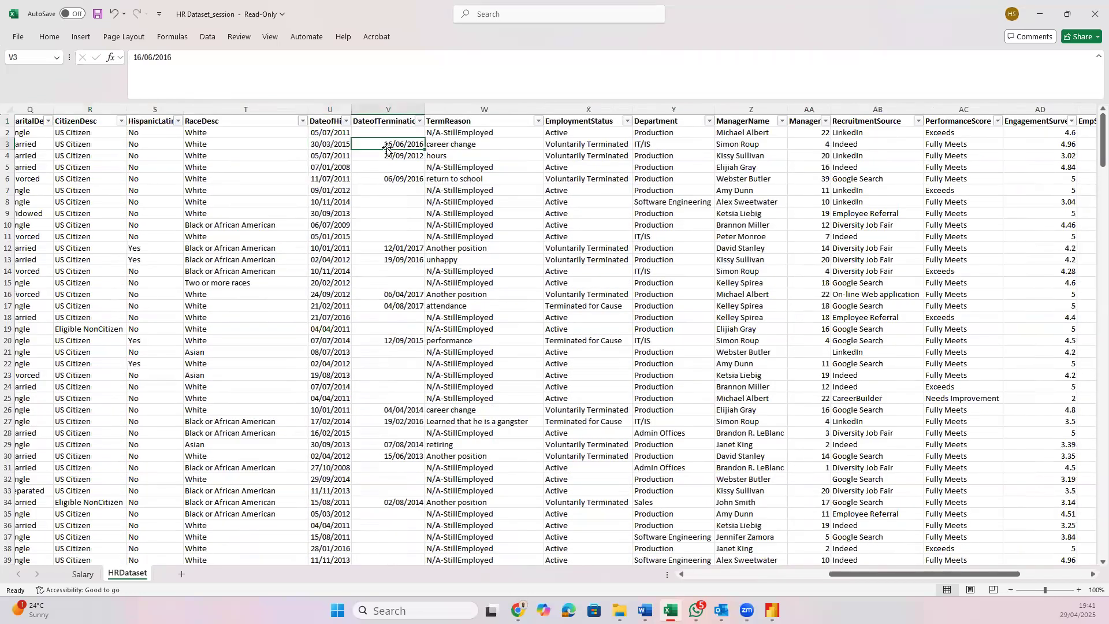
left_click(388, 132)
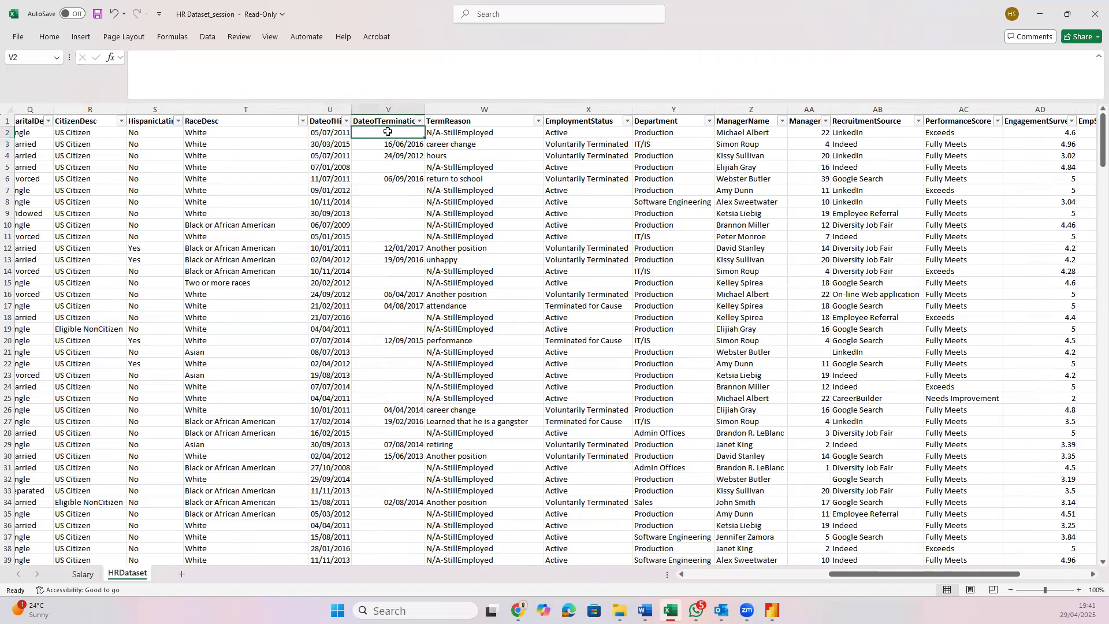
left_click(383, 166)
left_click(381, 190)
key("shift+Down")
key("shift+Down")
key("shift+Down")
key("shift+Down")
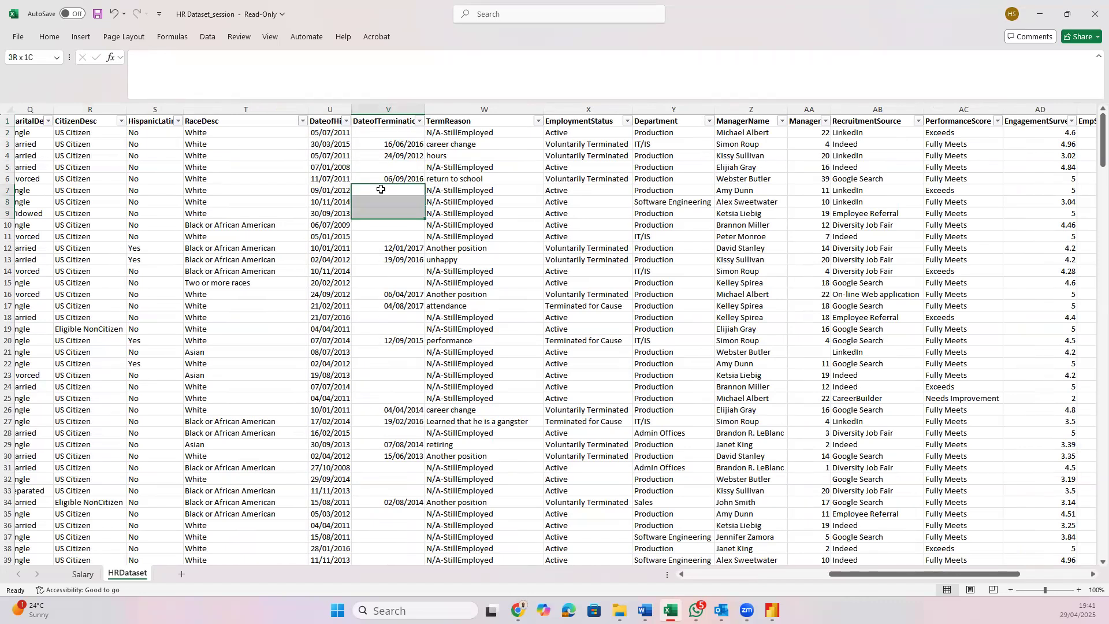
Compare the N/A-StillEmployed entries in the TermReason column with the DateofTermination cells in rows 2 and 7
left_click(520, 123)
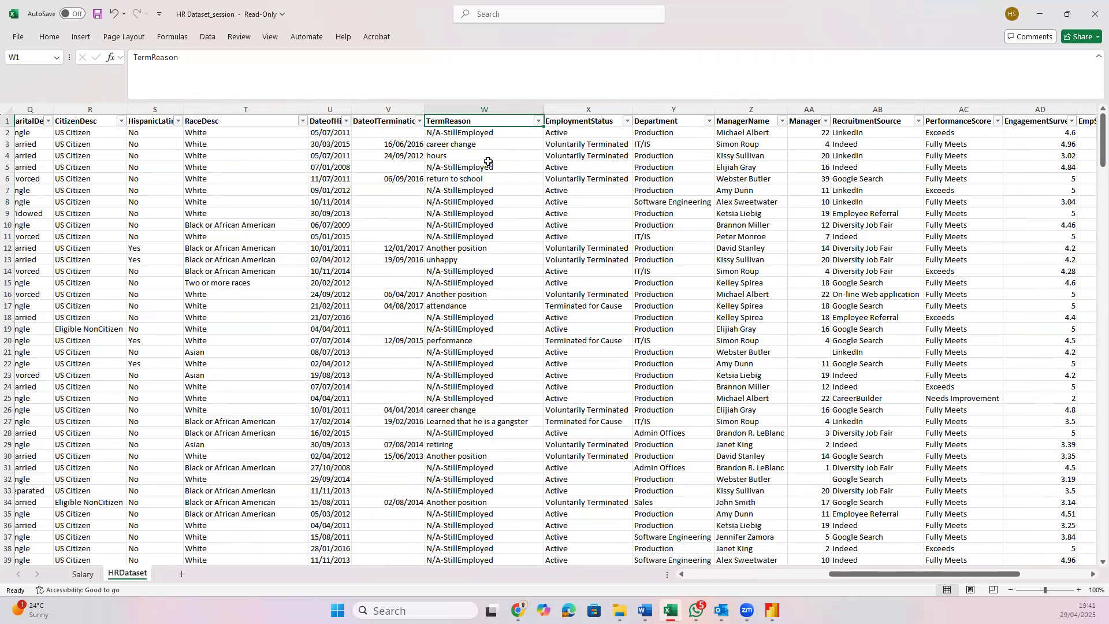
scroll(462, 152, "right", 1)
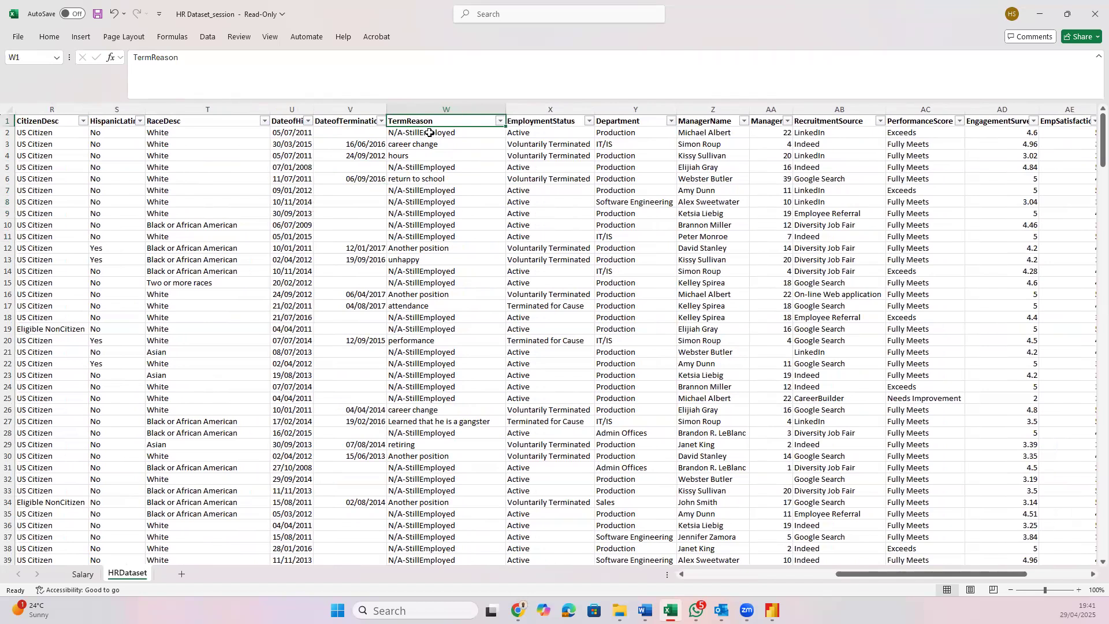
left_click(429, 133)
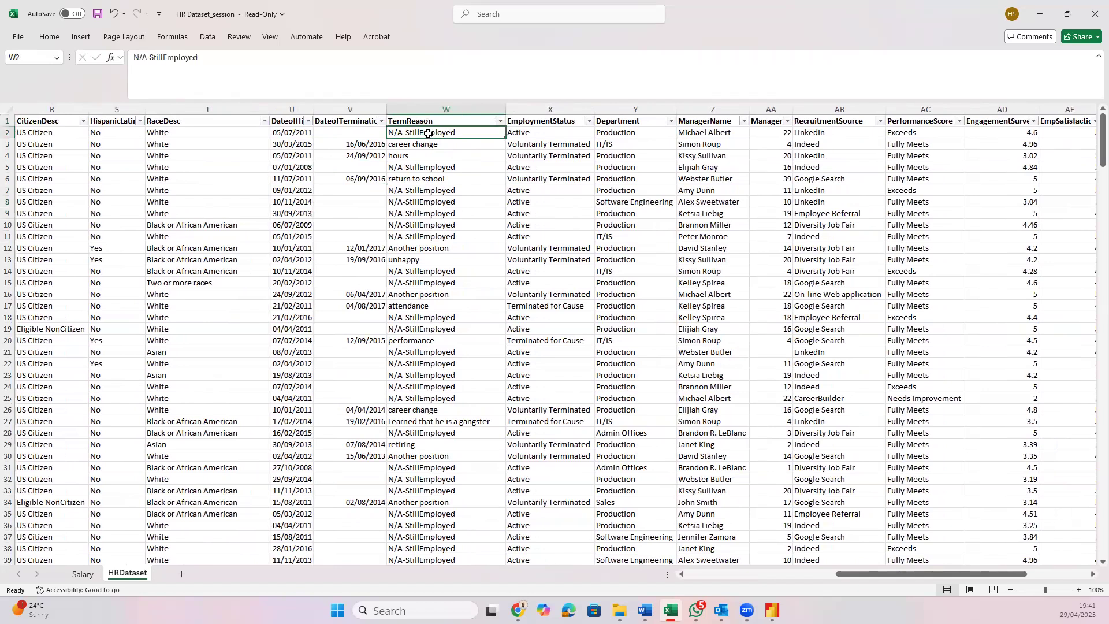
left_click(344, 134)
left_click(420, 133)
left_click(369, 191)
left_click(415, 191)
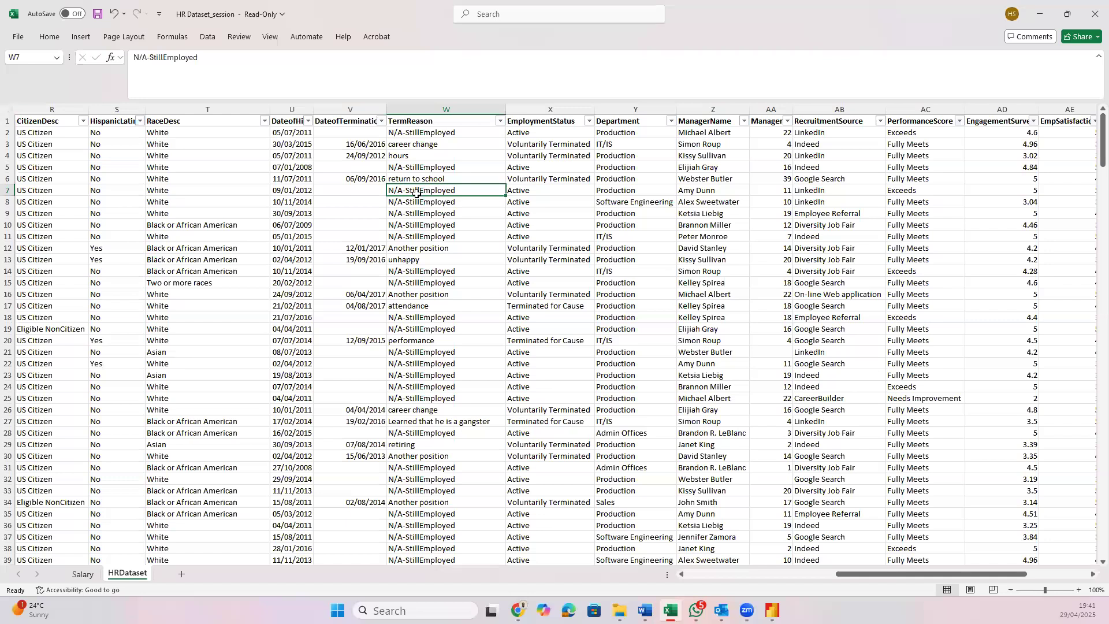
Look at the termination reasons "career change", "return to school" and "unhappy" in the TermReason column
left_click(406, 144)
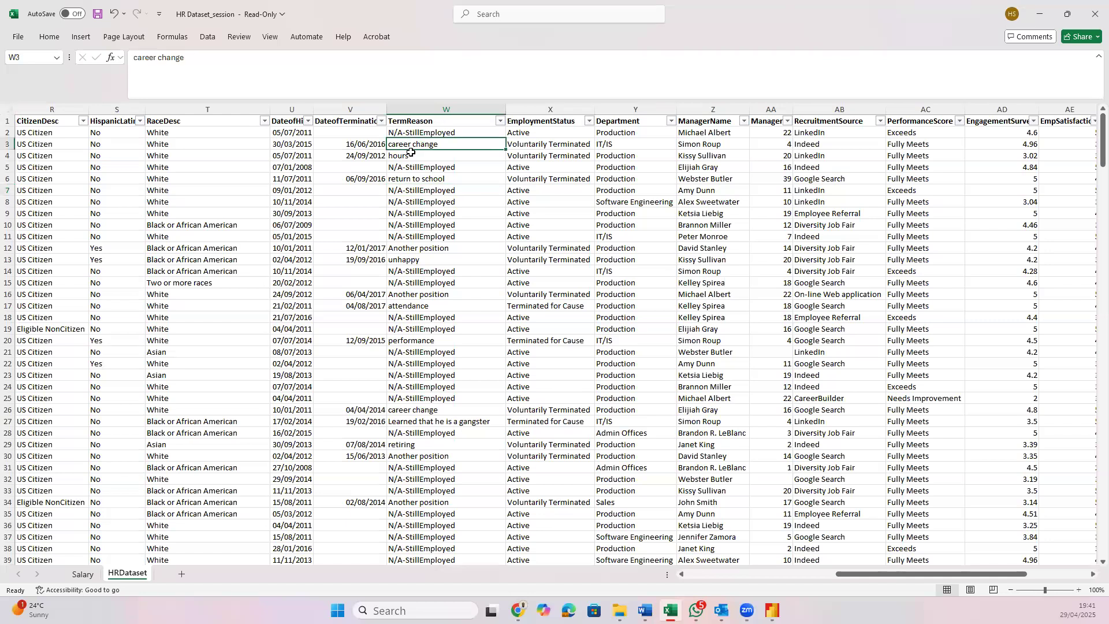
left_click(420, 181)
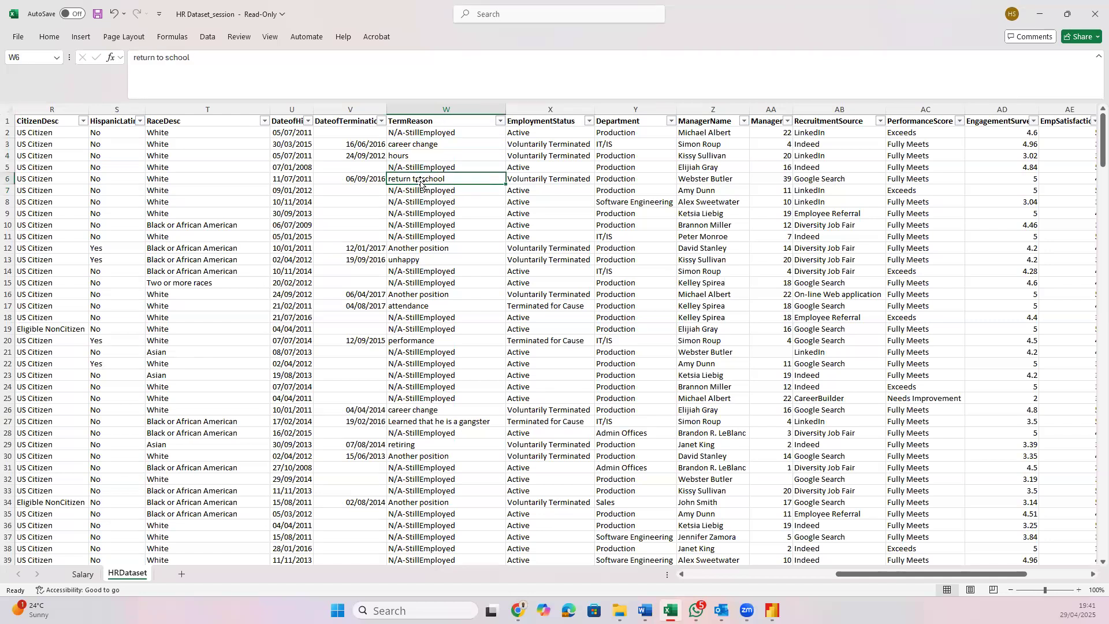
left_click(422, 258)
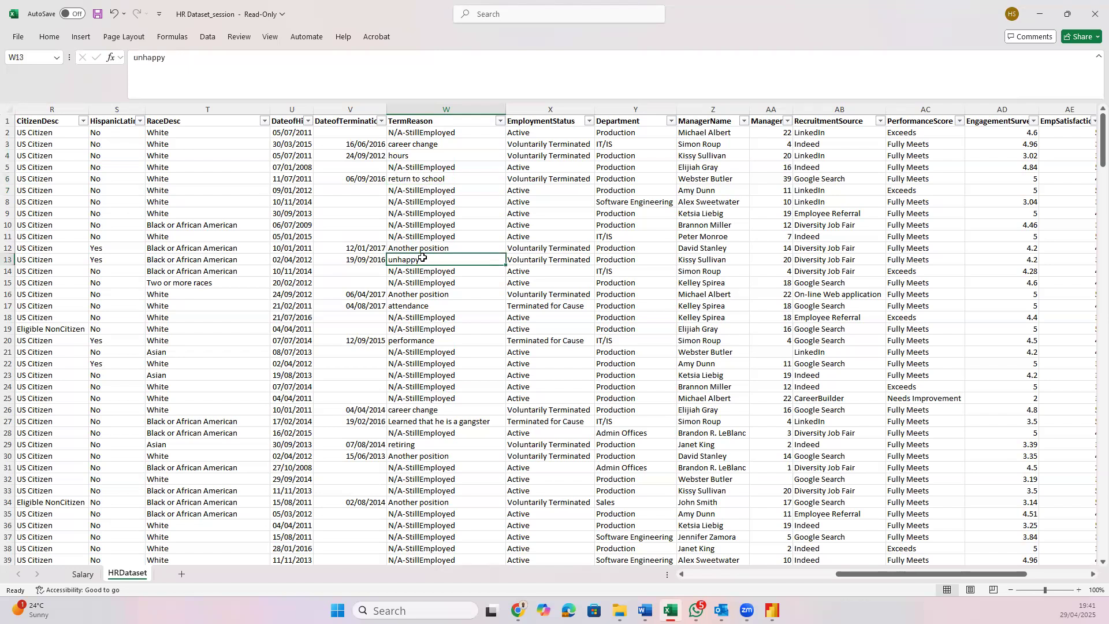
View the distinct values in the EmploymentStatus column's filter and close it without filtering
scroll(423, 258, "right", 5)
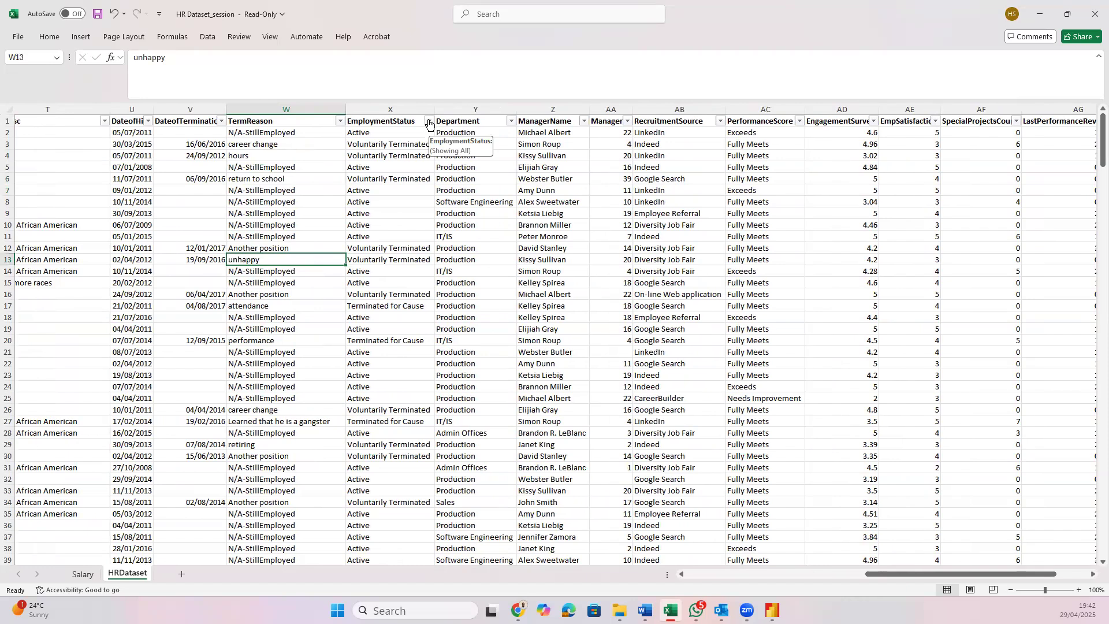
left_click(429, 122)
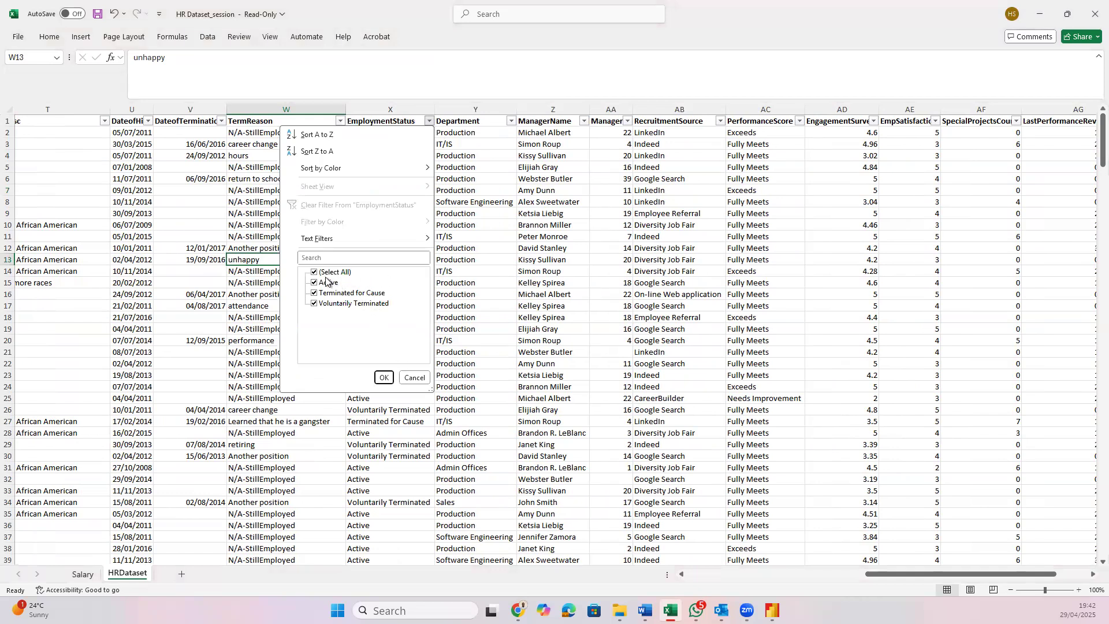
left_click(202, 138)
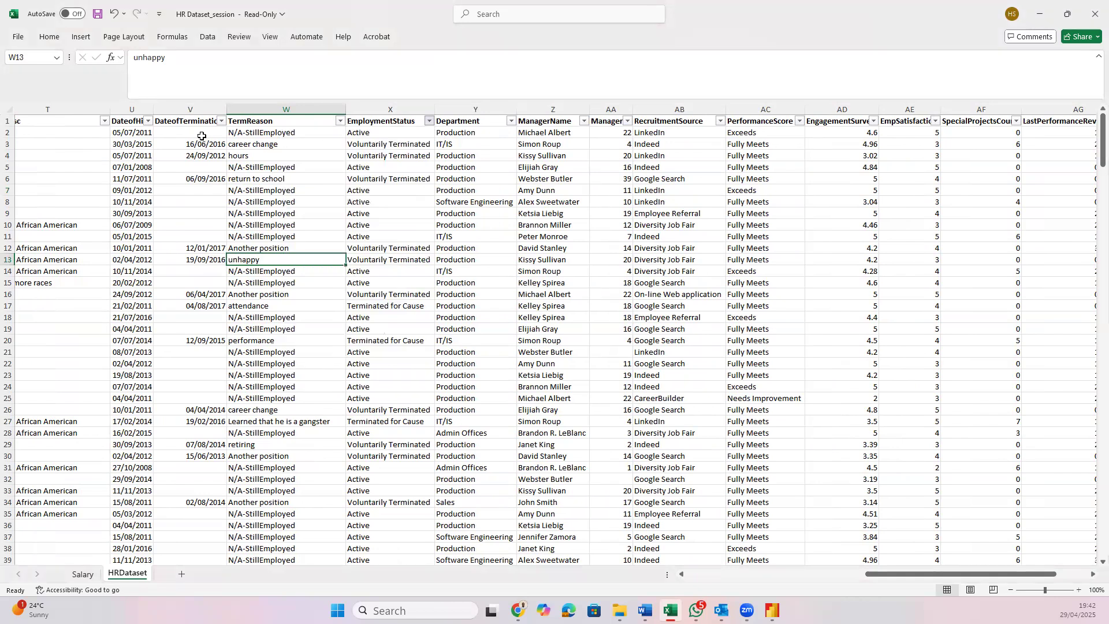
Compare the DateofTermination cell with the EmploymentStatus cell in rows 2 and 3
left_click(202, 133)
left_click(394, 133)
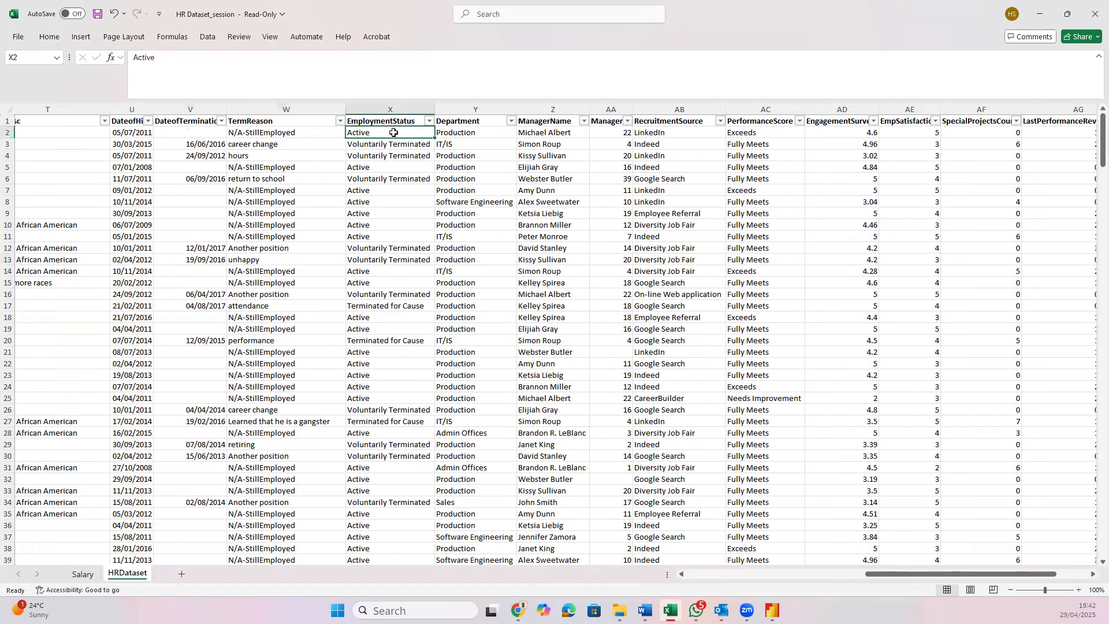
left_click(197, 131)
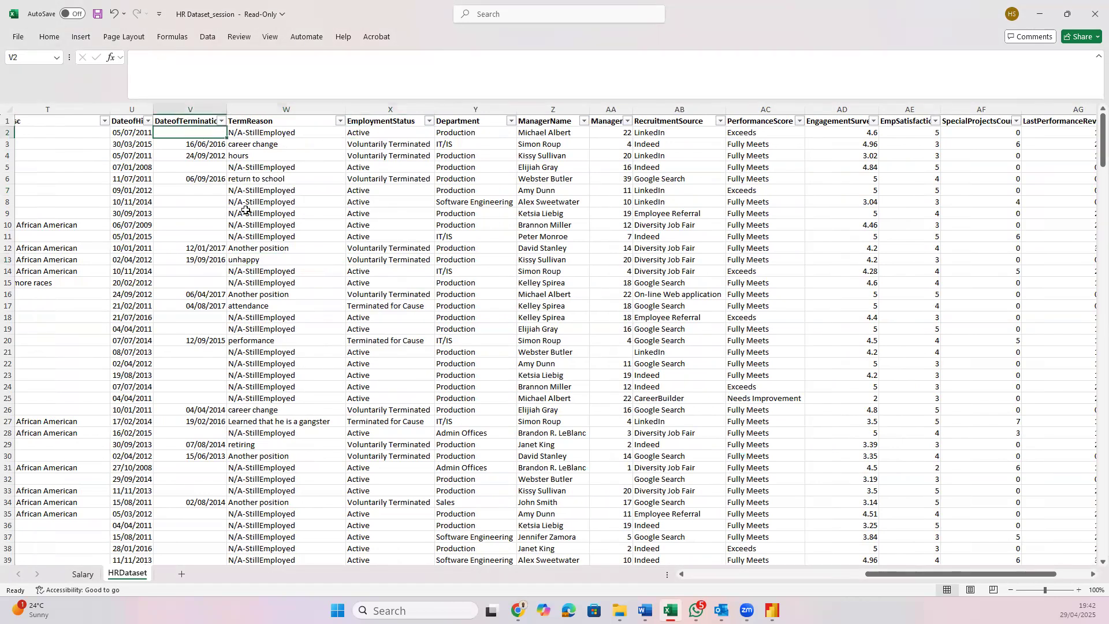
left_click(202, 143)
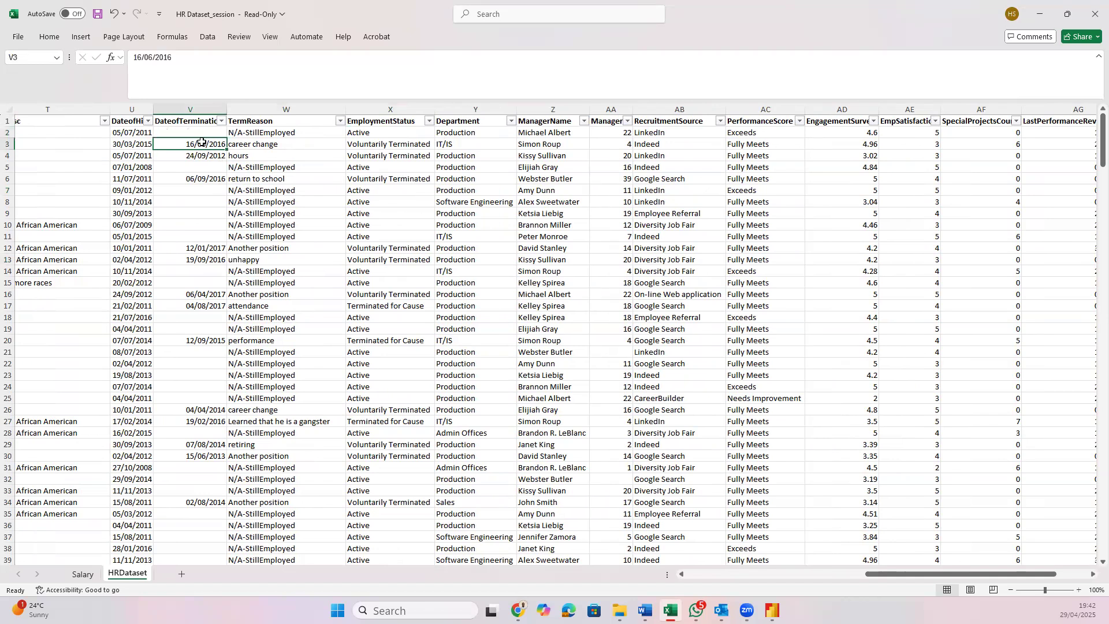
left_click(393, 145)
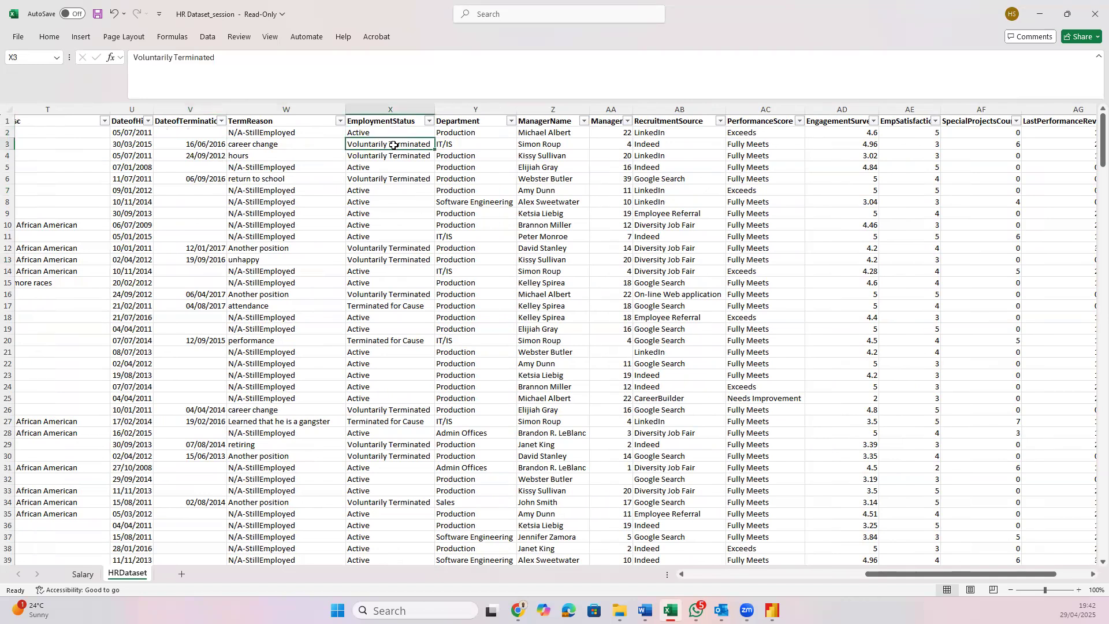
Check the EmploymentStatus filter's list again, keeping all statuses selected
left_click(430, 127)
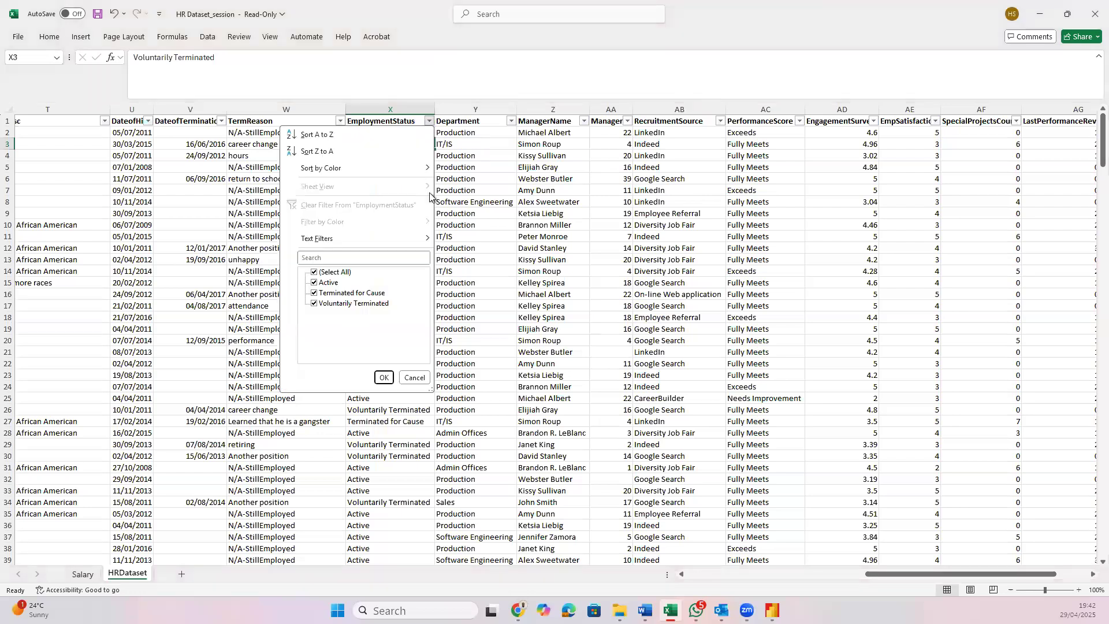
left_click(384, 378)
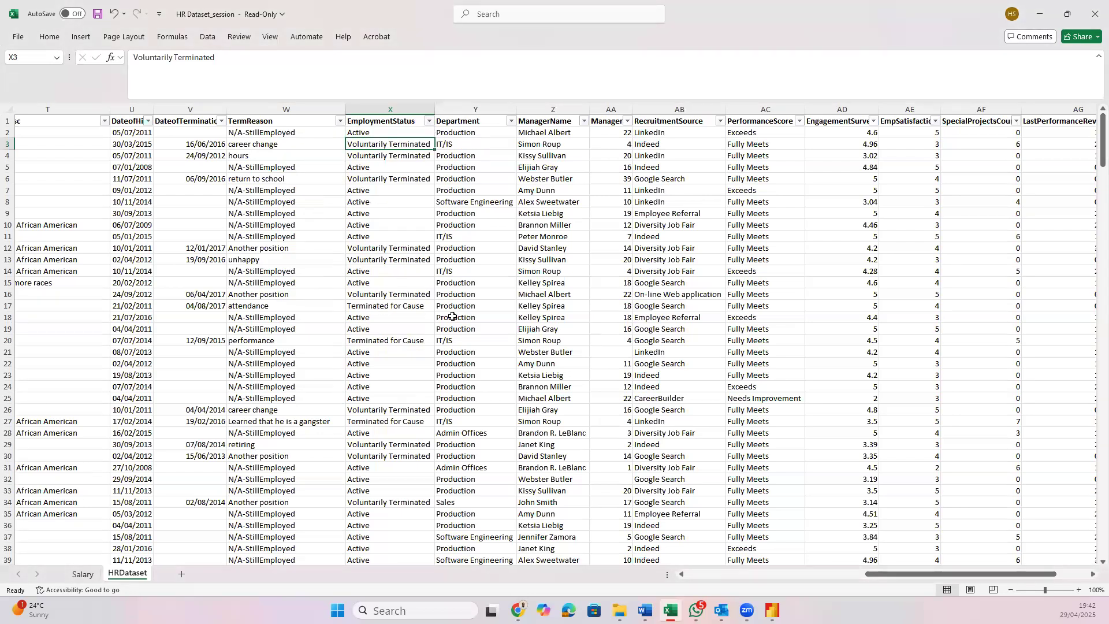
Look at the Department and ManagerName columns, selecting a cell in each
scroll(452, 317, "right", 3)
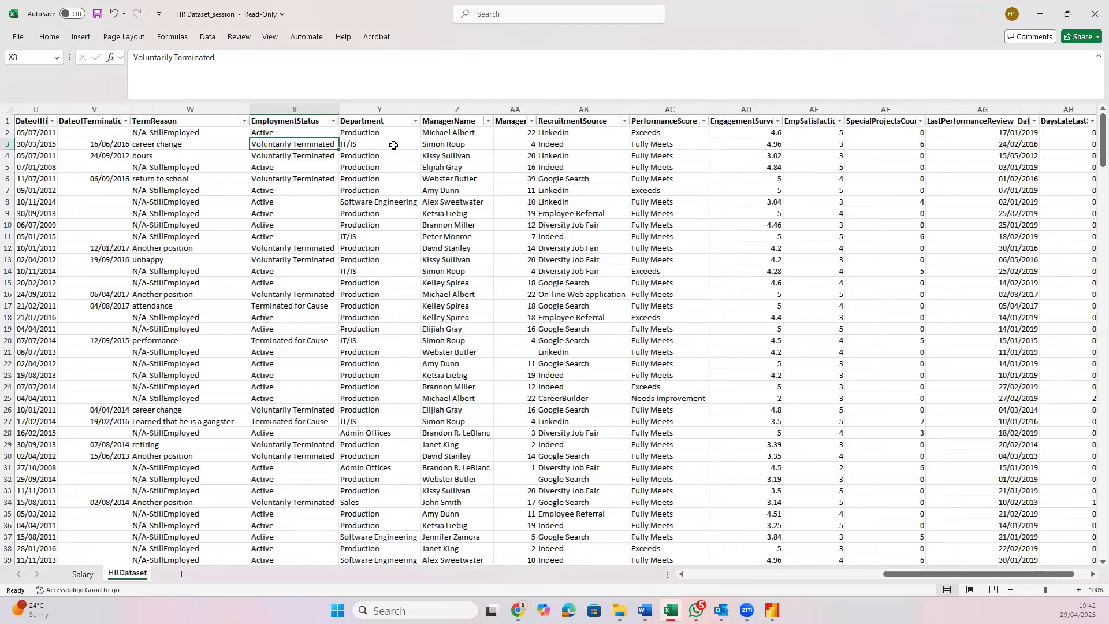
left_click(393, 145)
left_click(457, 133)
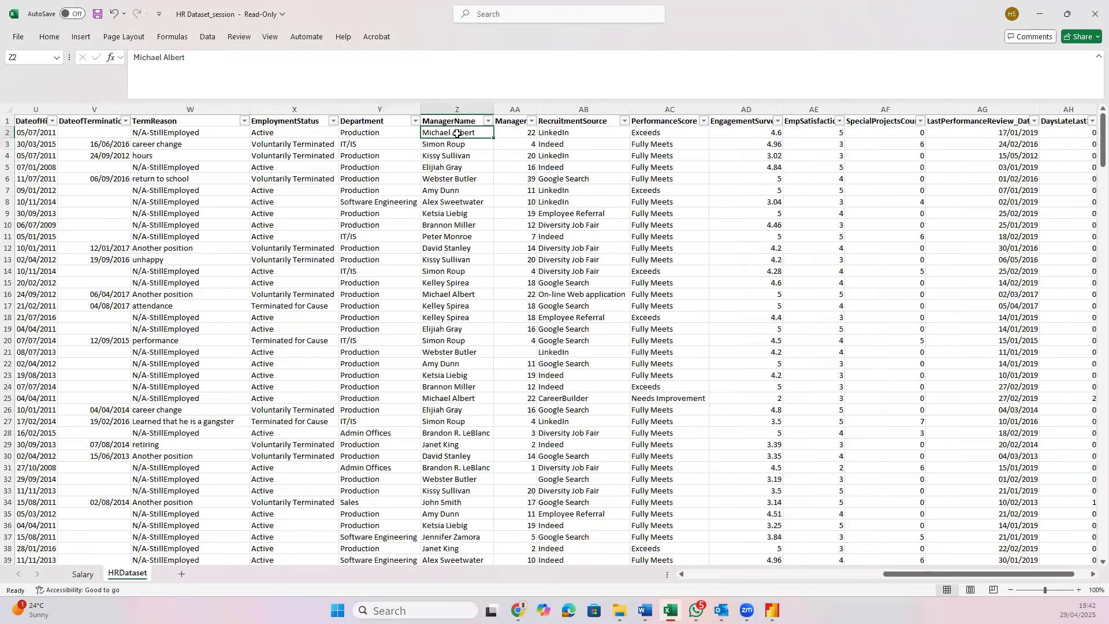
Relate the first employee's name in the Employee_Name column to the manager's name and manager ID in row 2
scroll(383, 151, "left", 3)
scroll(383, 151, "left", 10)
scroll(276, 166, "left", 5)
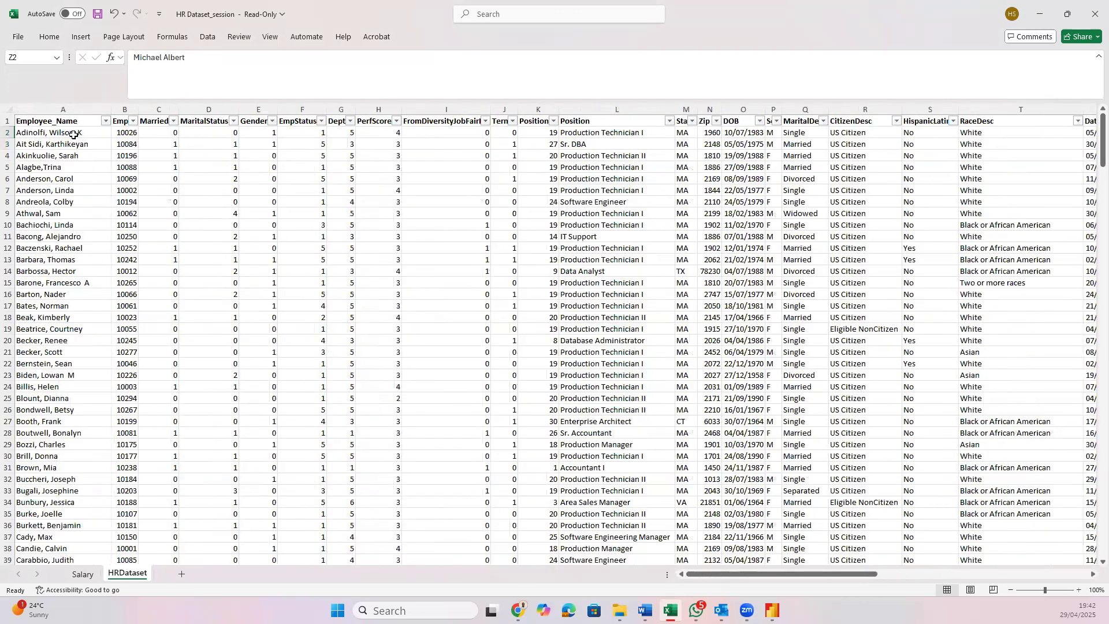
left_click(74, 134)
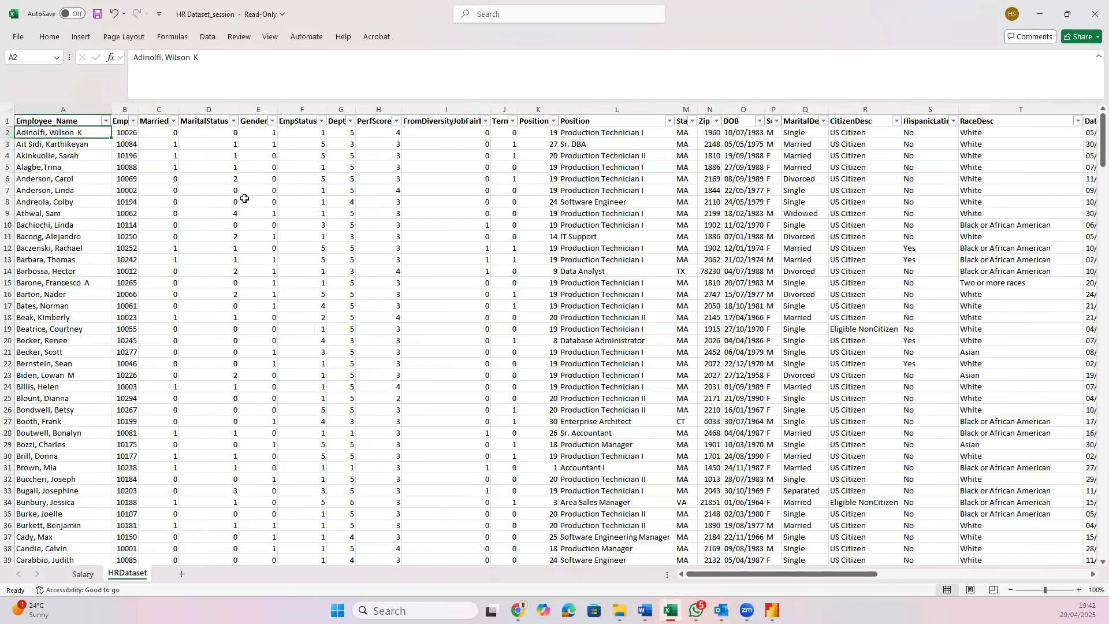
scroll(245, 198, "right", 15)
left_click(551, 131)
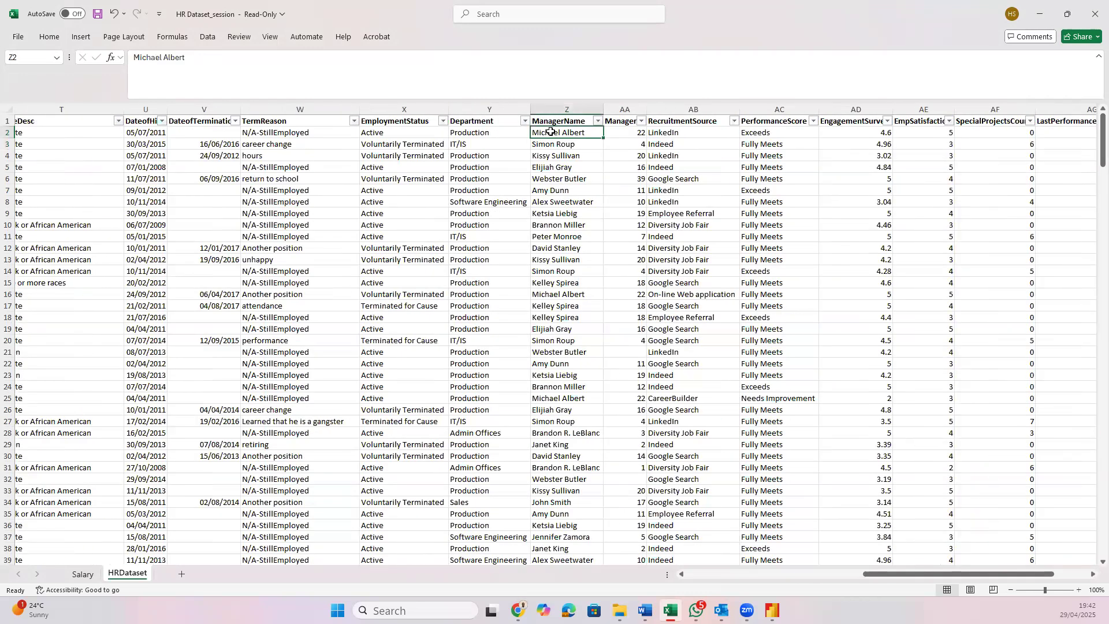
left_click(629, 132)
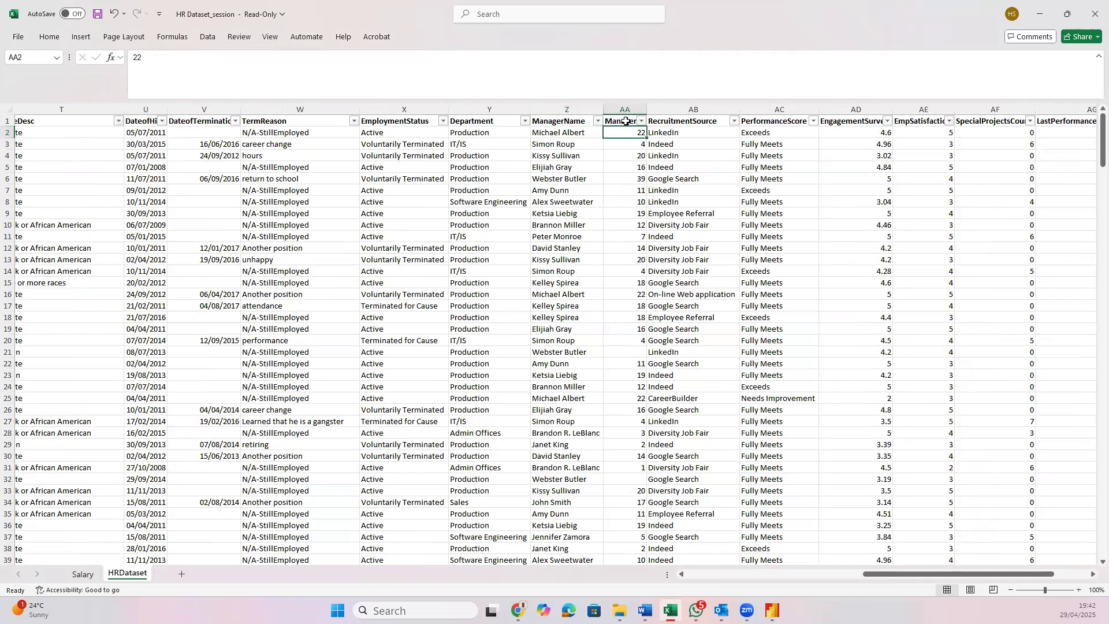
left_click(568, 121)
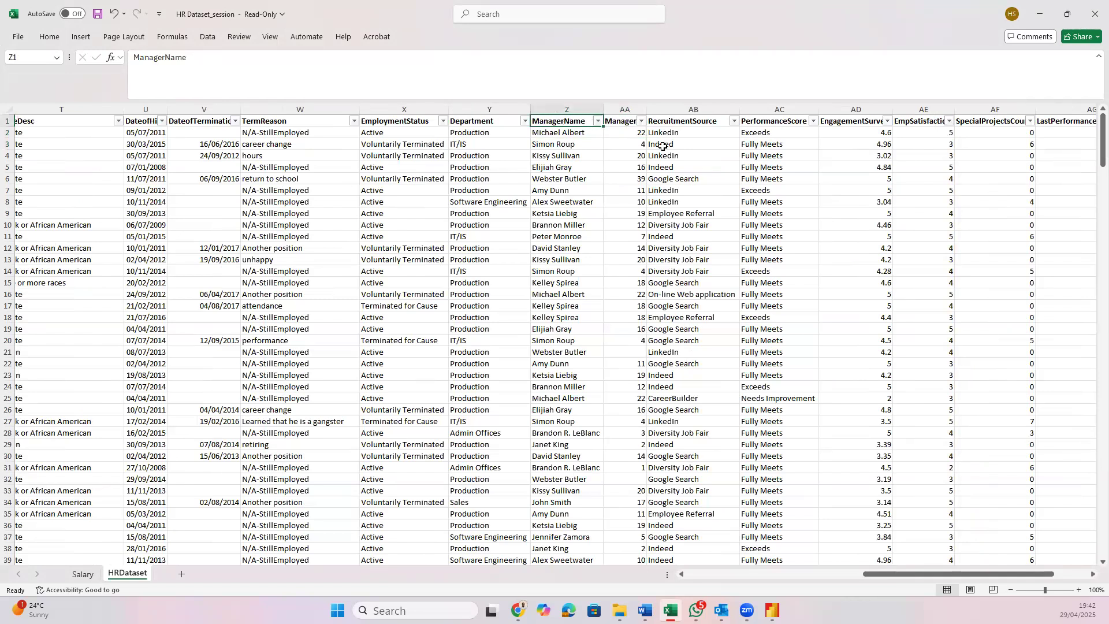
View the distinct sources in the RecruitmentSource column's filter and close it without filtering
scroll(663, 145, "right", 3)
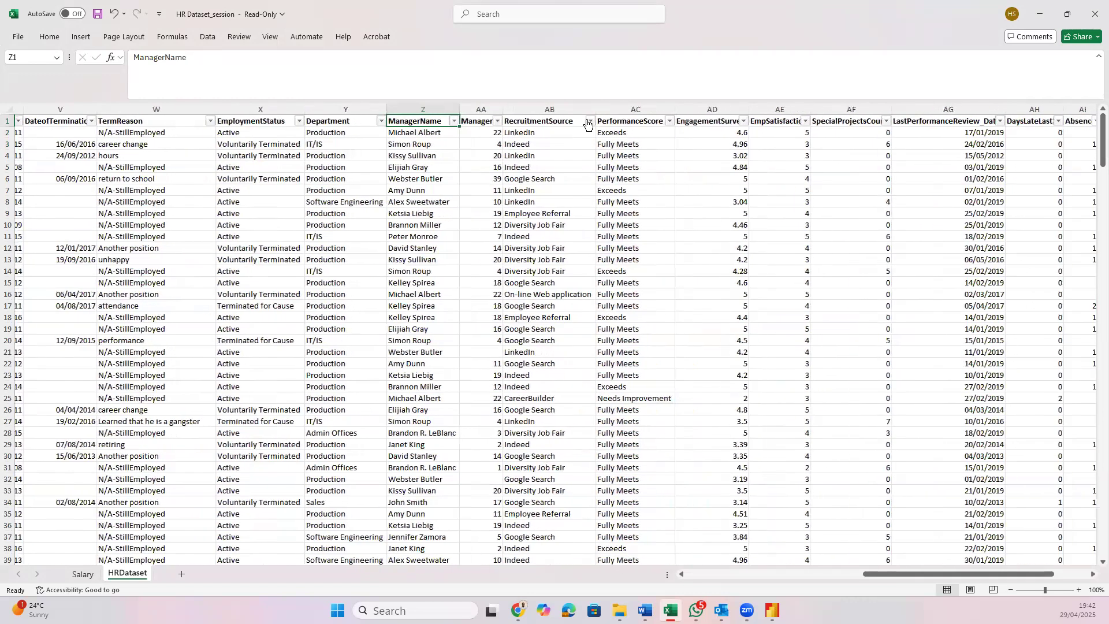
left_click(590, 121)
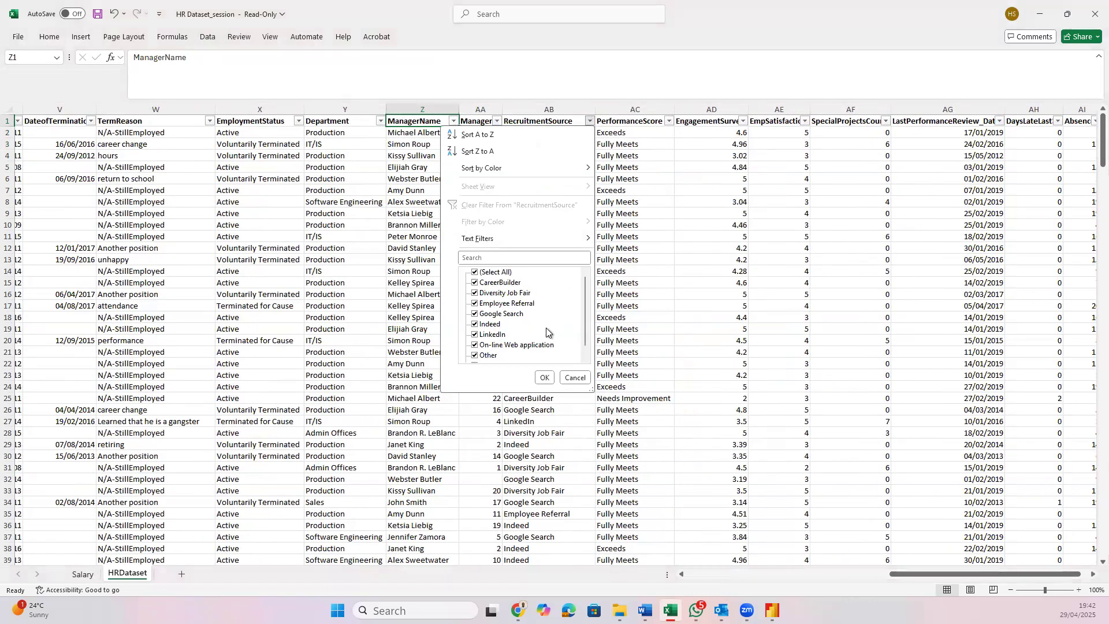
left_click(631, 334)
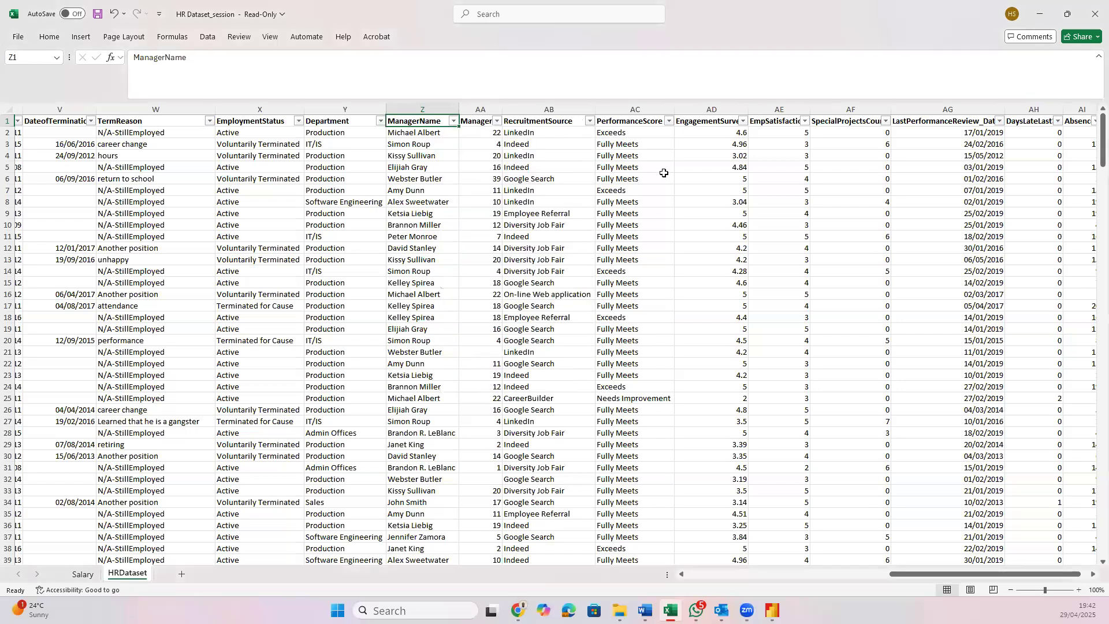
View the distinct ratings in the PerformanceScore column's filter, keeping all of them selected
scroll(625, 130, "right", 1)
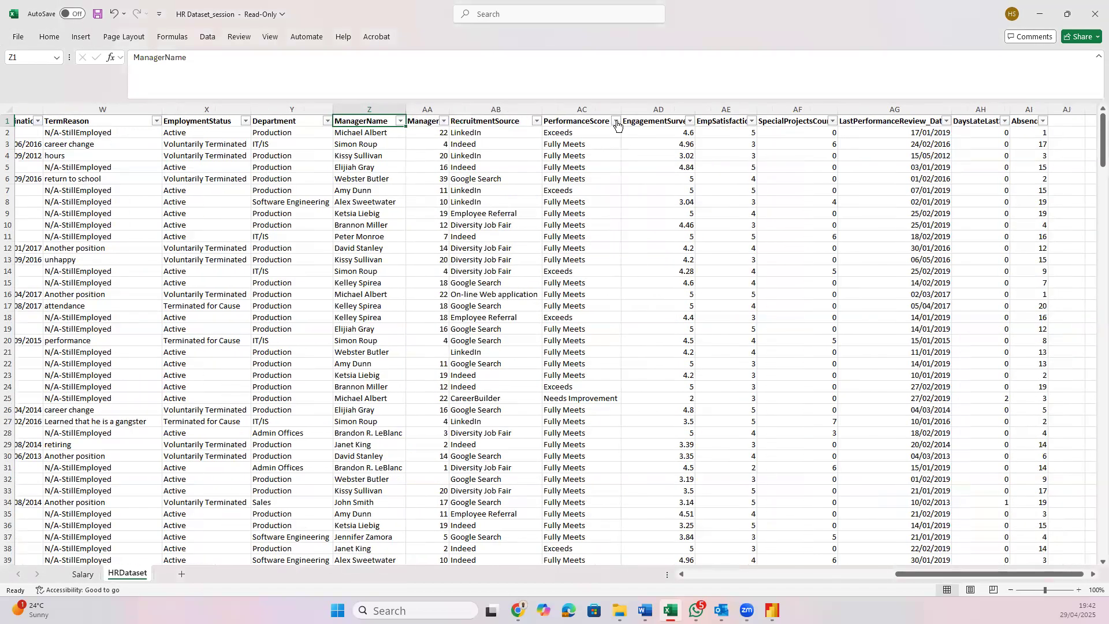
left_click(617, 120)
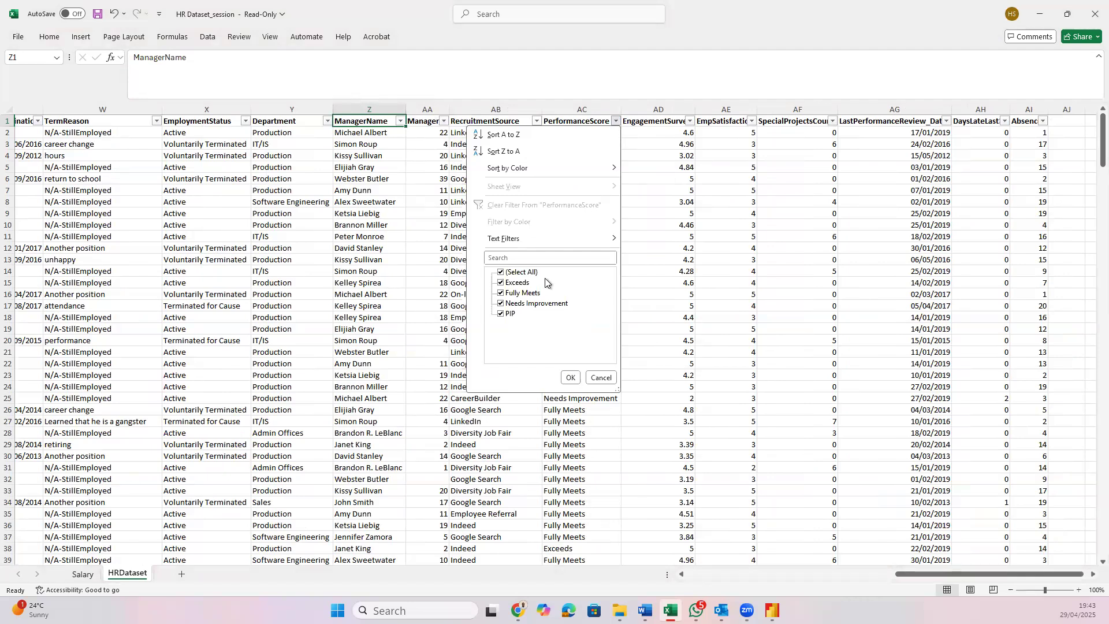
left_click(571, 378)
scroll(628, 356, "right", 2)
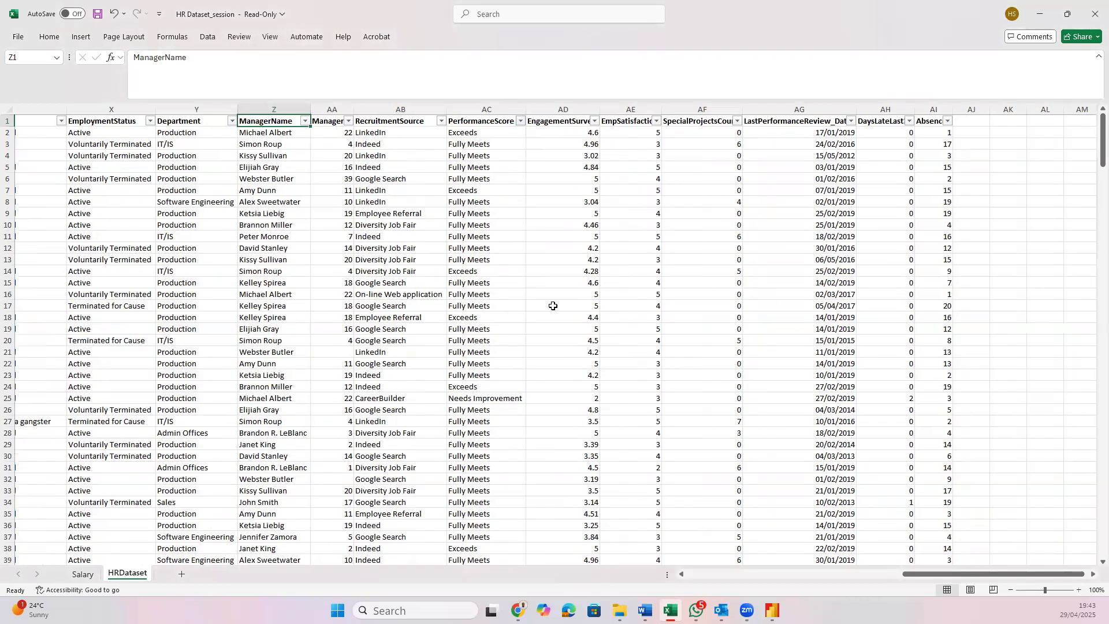
View the distinct scores in the EngagementSurvey column's filter, close it without filtering and select the column's first score
scroll(553, 303, "down", 2)
scroll(553, 303, "up", 2)
left_click(596, 121)
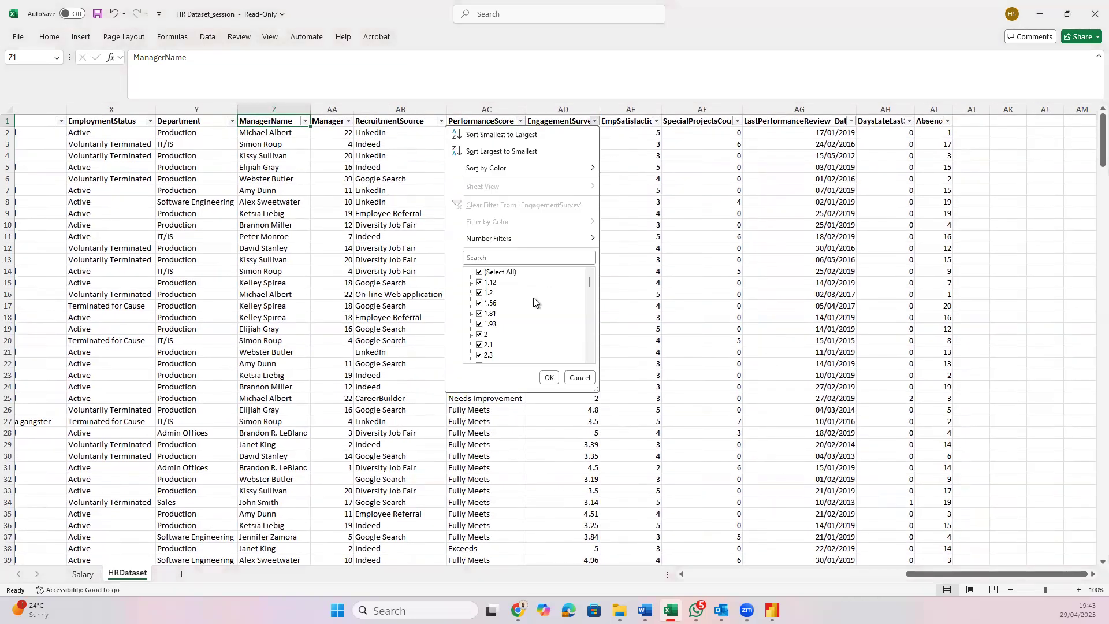
scroll(521, 327, "down", 5)
scroll(521, 327, "down", 10)
left_click(580, 378)
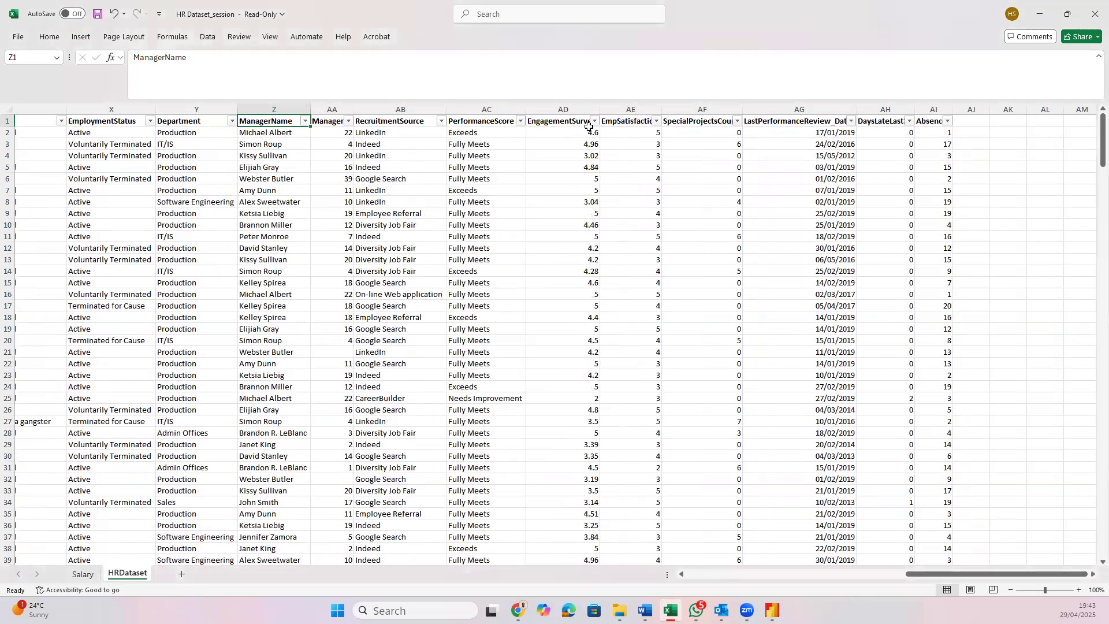
left_click(586, 132)
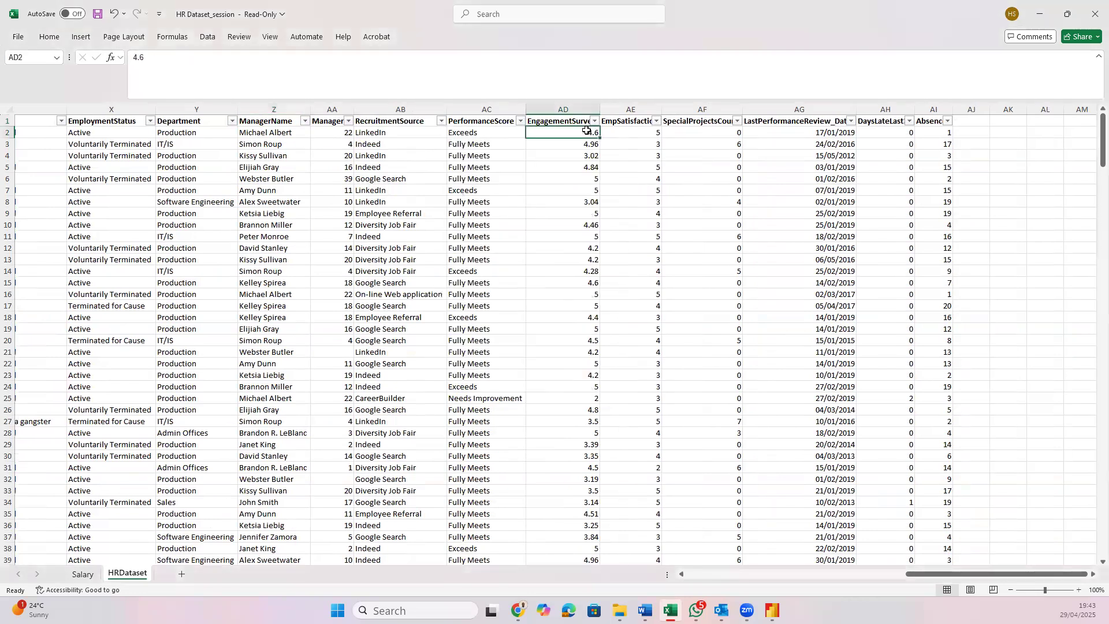
View the distinct ratings in the EmpSatisfaction column's filter, close it unchanged and look at the column's first ratings
left_click(657, 122)
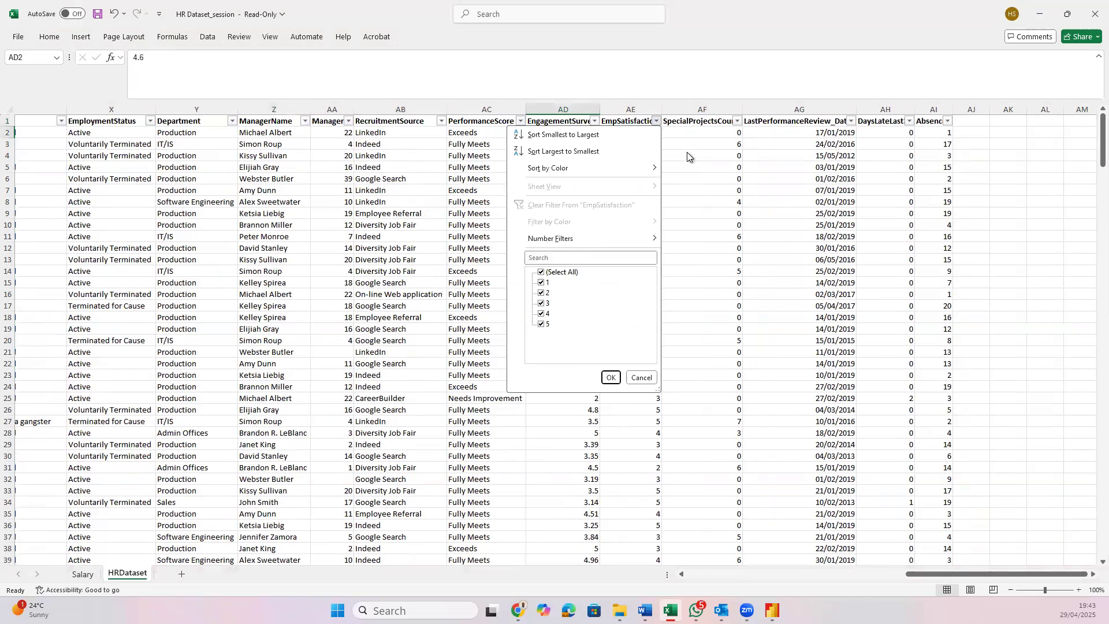
left_click(687, 152)
left_click(634, 131)
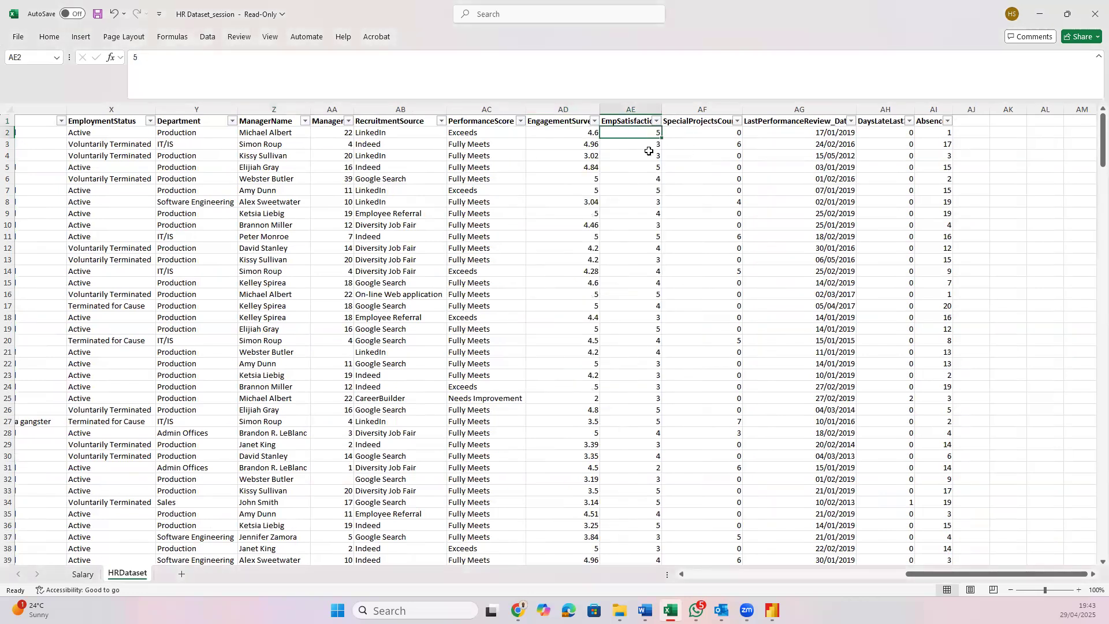
left_click(657, 148)
Look at the special projects count and LastPerformanceReview_Date columns, selecting cells in their first rows
scroll(657, 148, "right", 2)
left_click(675, 124)
left_click(676, 131)
left_click(670, 145)
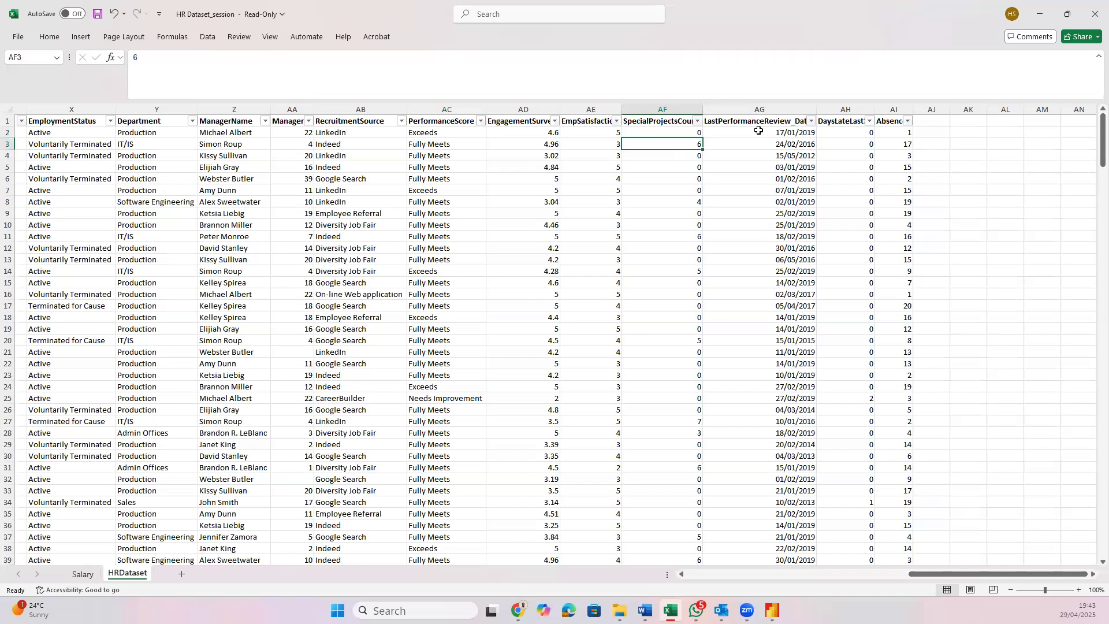
left_click(759, 132)
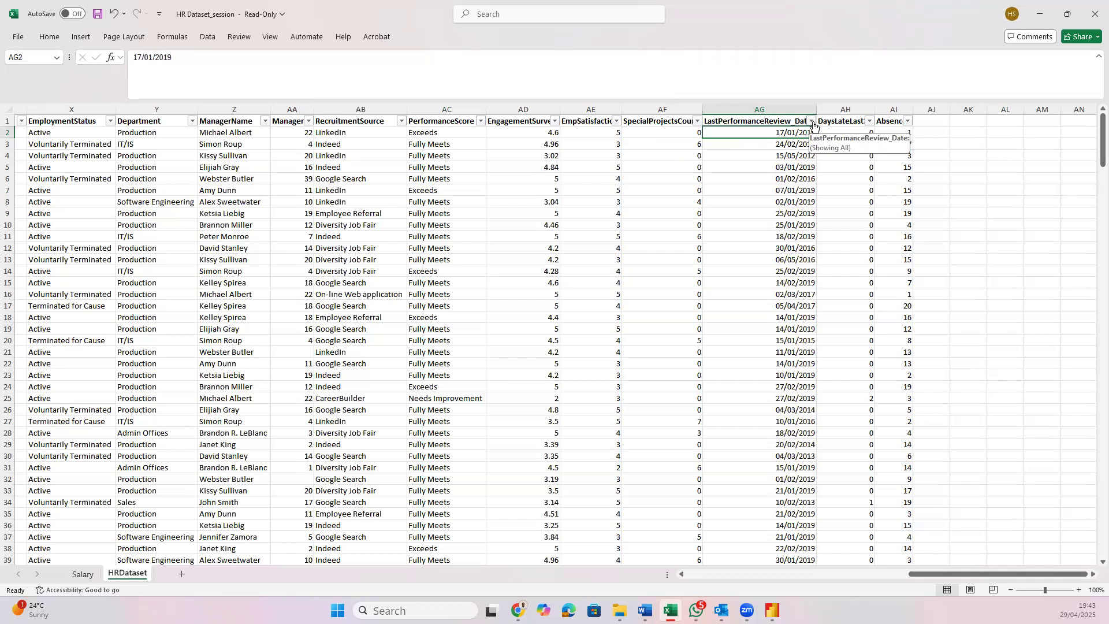
View the distinct values in the DaysLateLast30 column's filter and close it without filtering
left_click(847, 121)
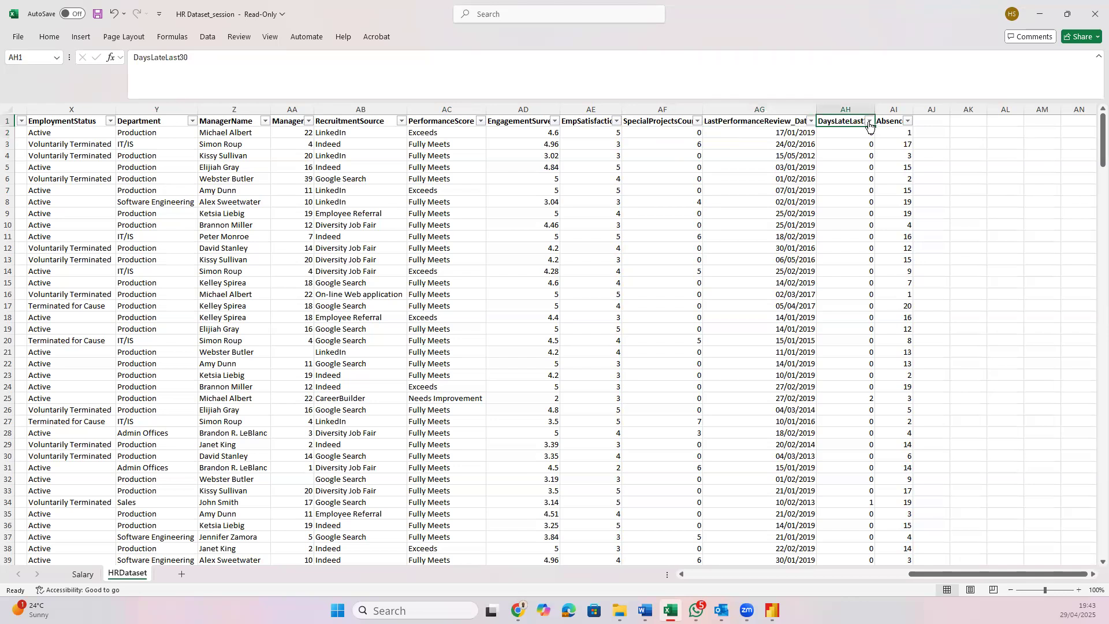
left_click(869, 121)
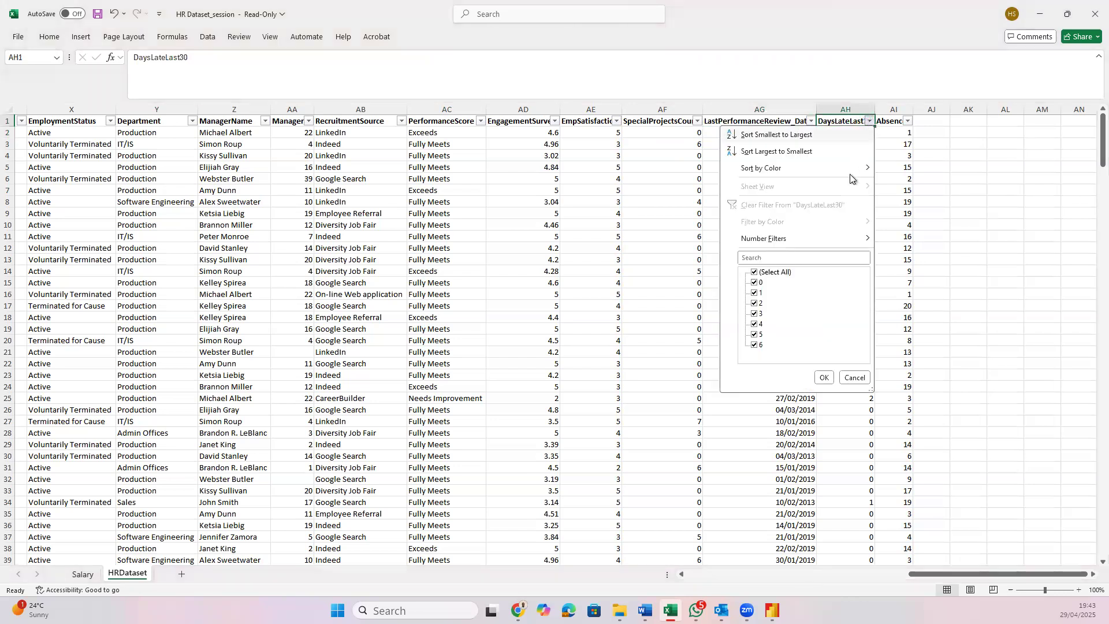
left_click(841, 120)
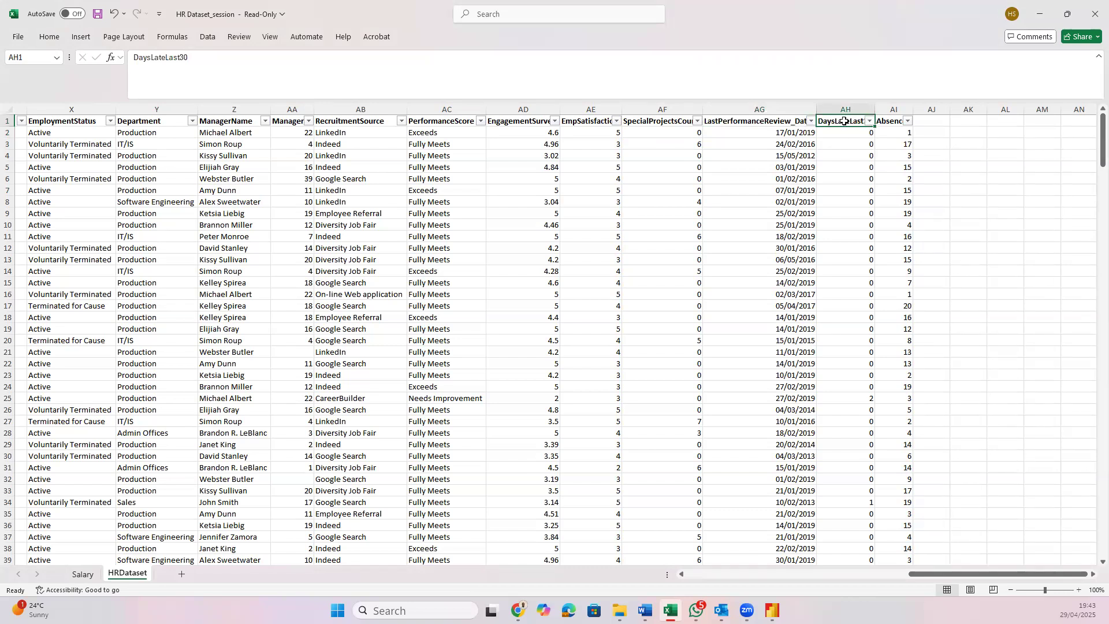
left_click(869, 121)
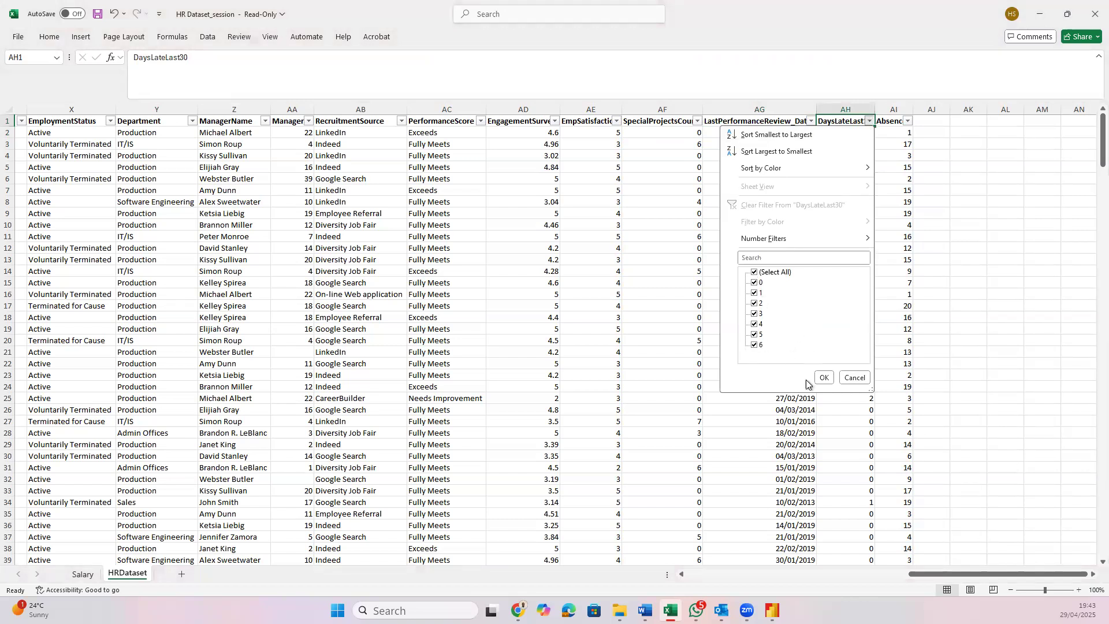
left_click(853, 378)
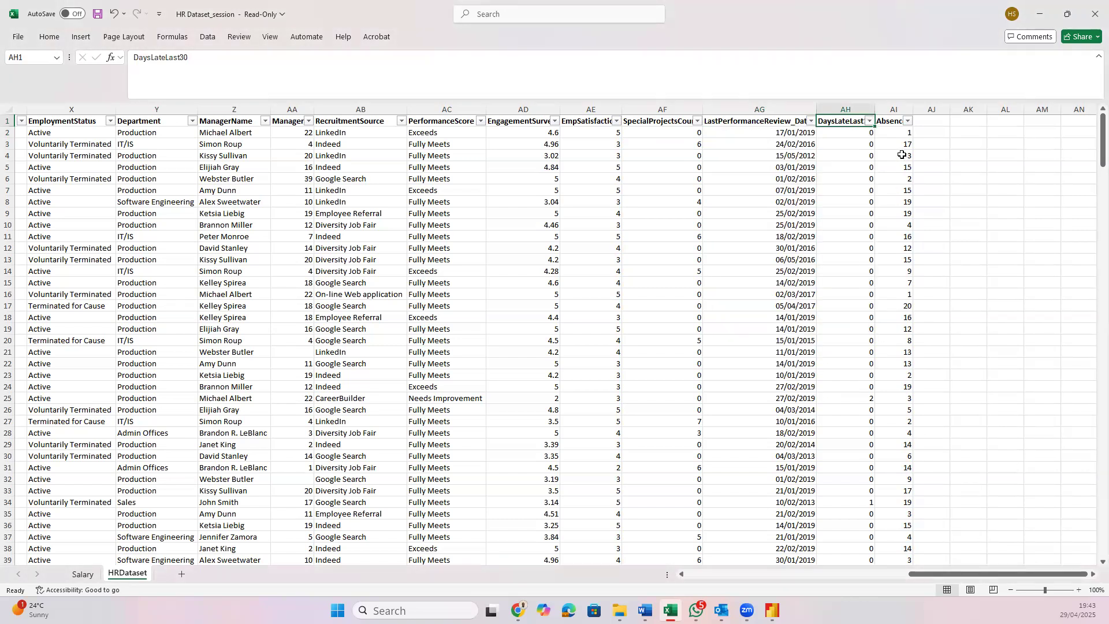
View the distinct values in the Absences column's filter, keeping all of them selected
left_click(887, 121)
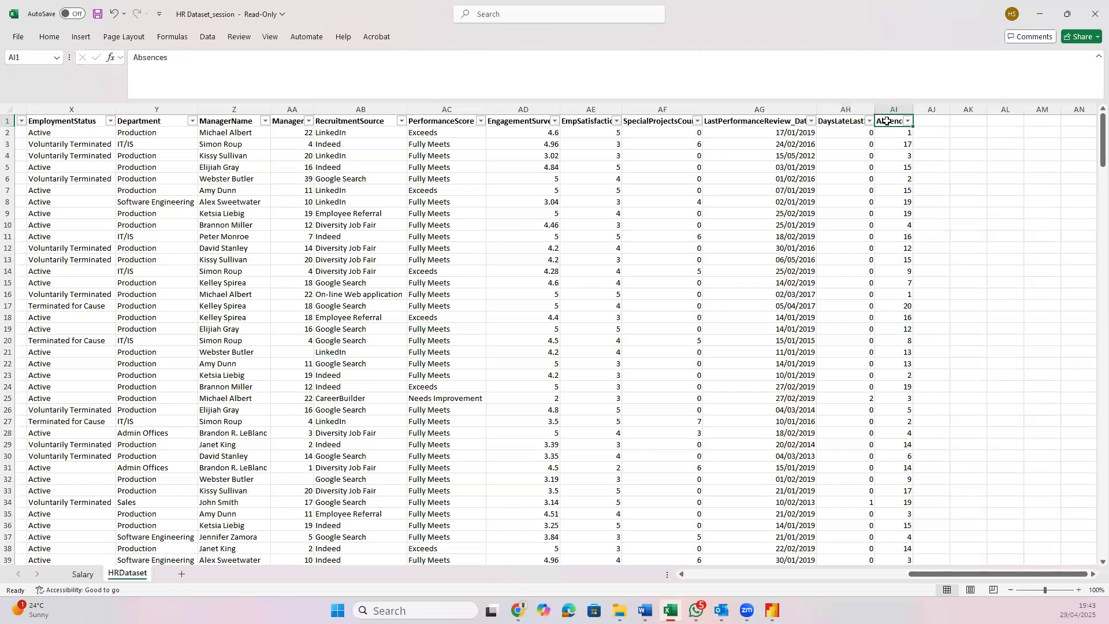
left_click(908, 121)
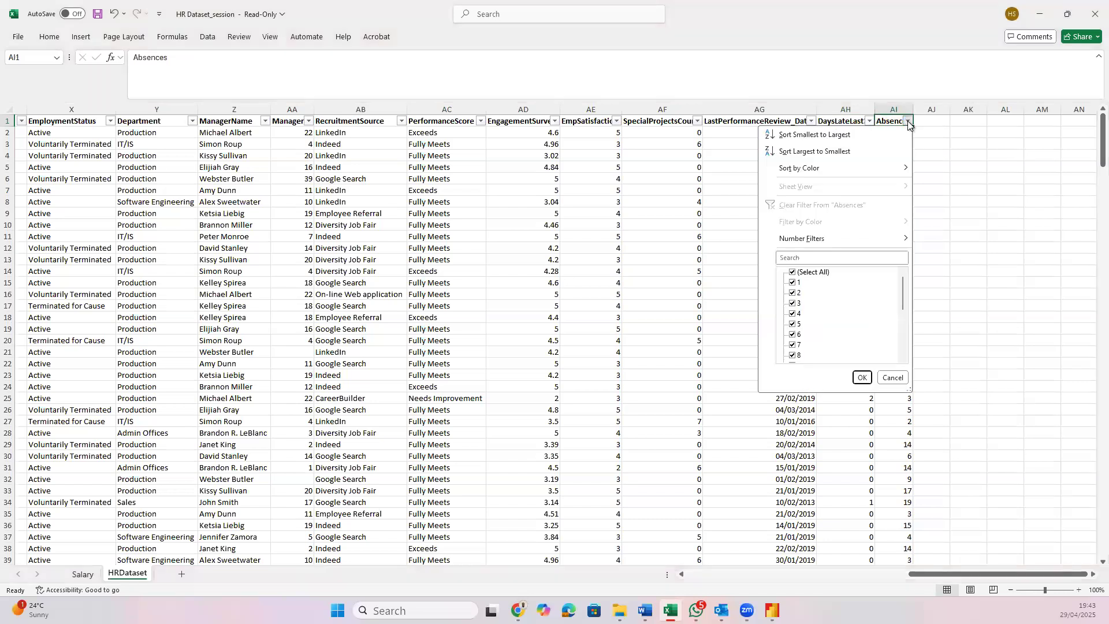
scroll(844, 324, "down", 3)
scroll(844, 328, "up", 3)
left_click(867, 378)
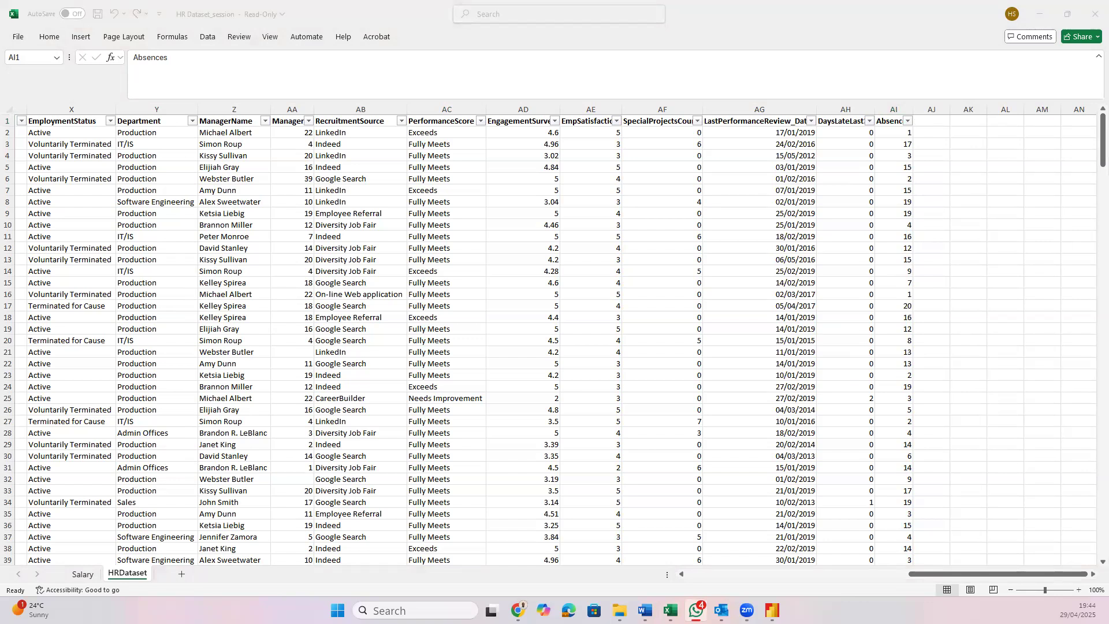
Look through the Salary sheet, selecting the first employee's EmpID and Salary
left_click(82, 575)
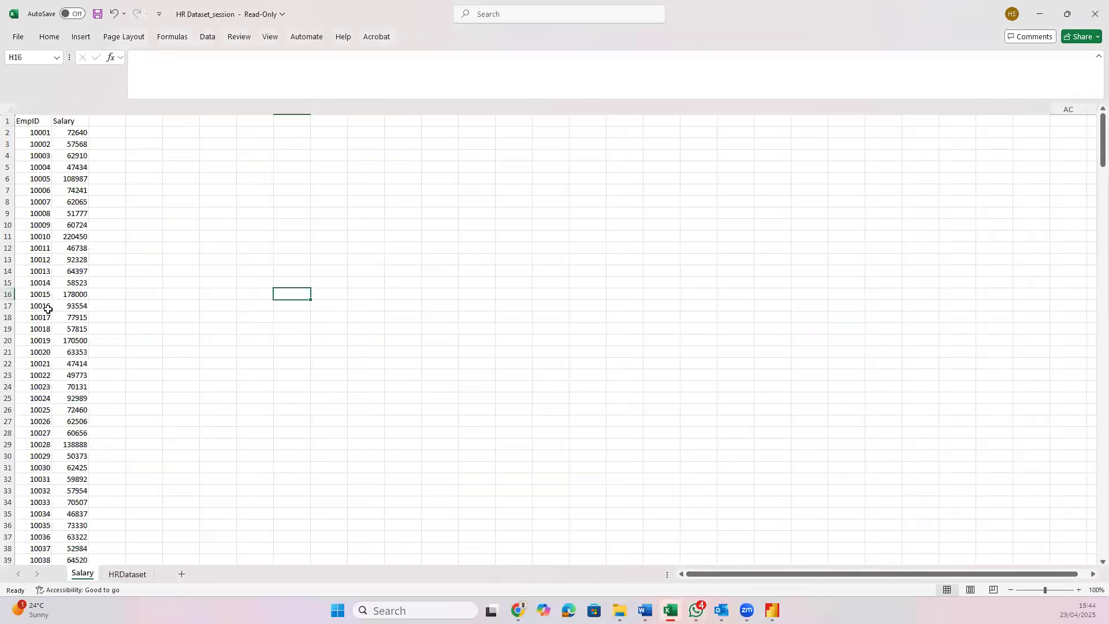
scroll(45, 288, "down", 6)
scroll(41, 260, "up", 6)
left_click(39, 133)
left_click(62, 132)
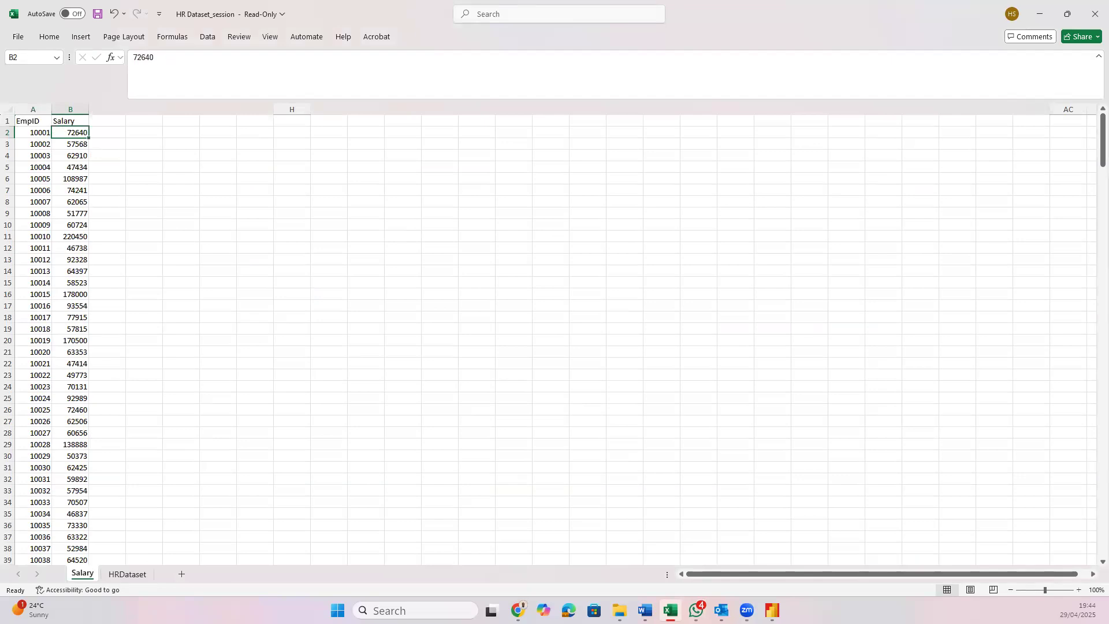
key("alt+Tab")
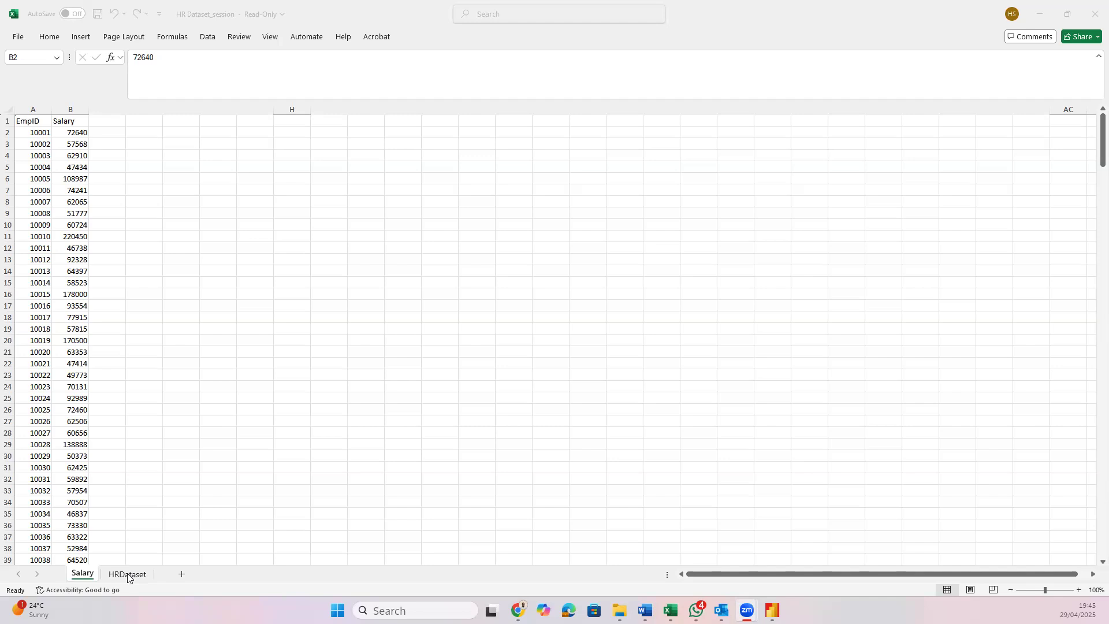
Return to the HRDataset sheet and bring its first columns, starting with Employee_Name, into view
left_click(129, 579)
left_click(127, 575)
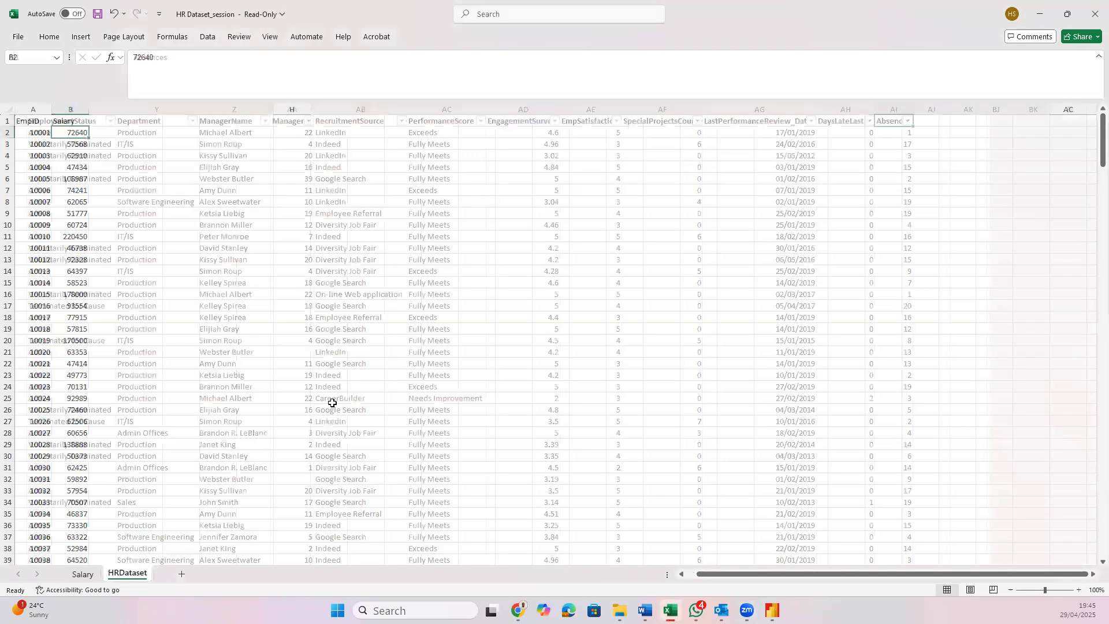
scroll(332, 403, "left", 3)
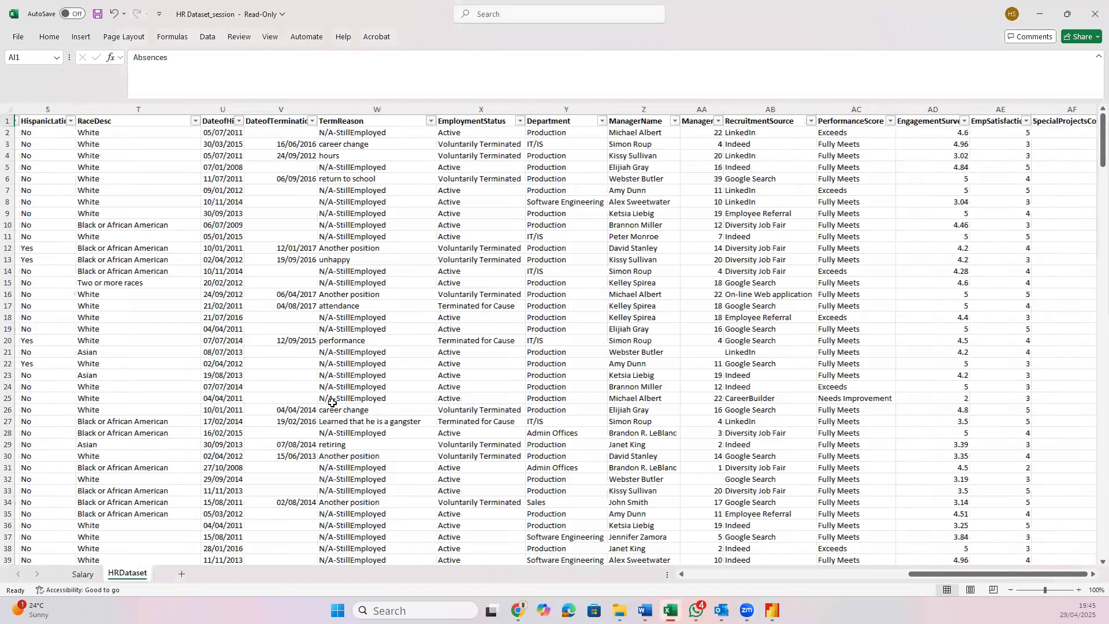
scroll(332, 403, "left", 6)
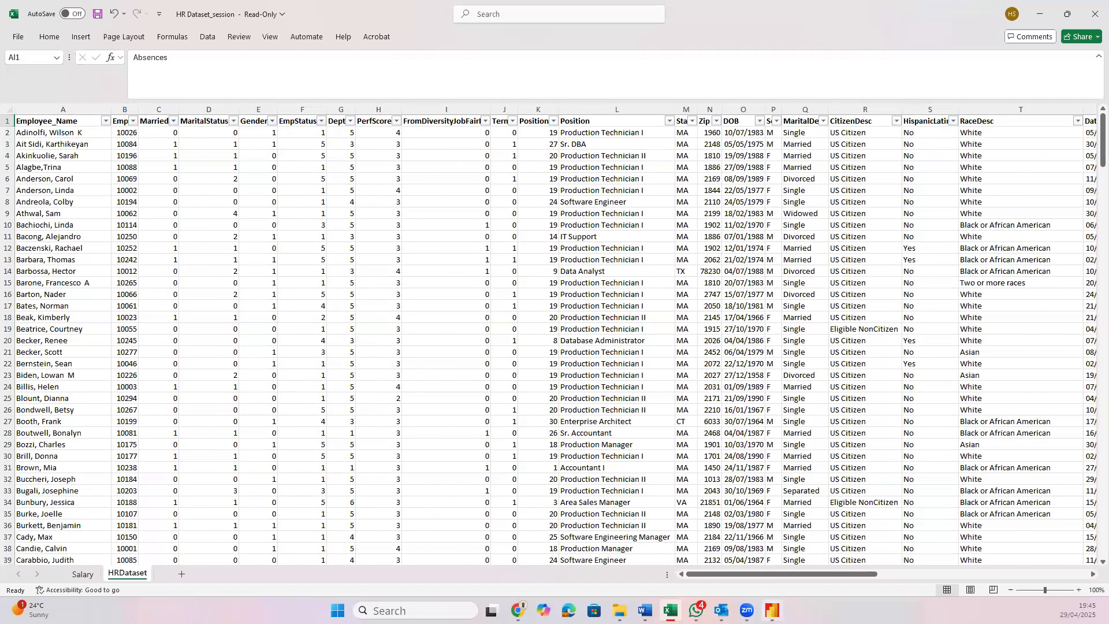
Switch to Power BI Desktop and start getting data from an Excel workbook
left_click(773, 611)
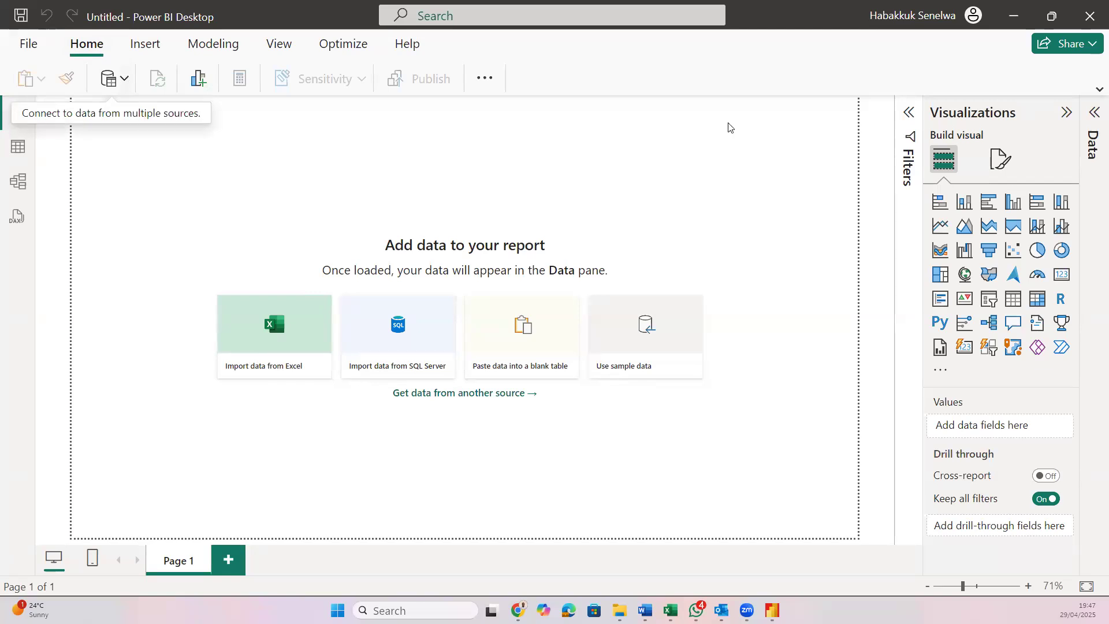
left_click(1096, 92)
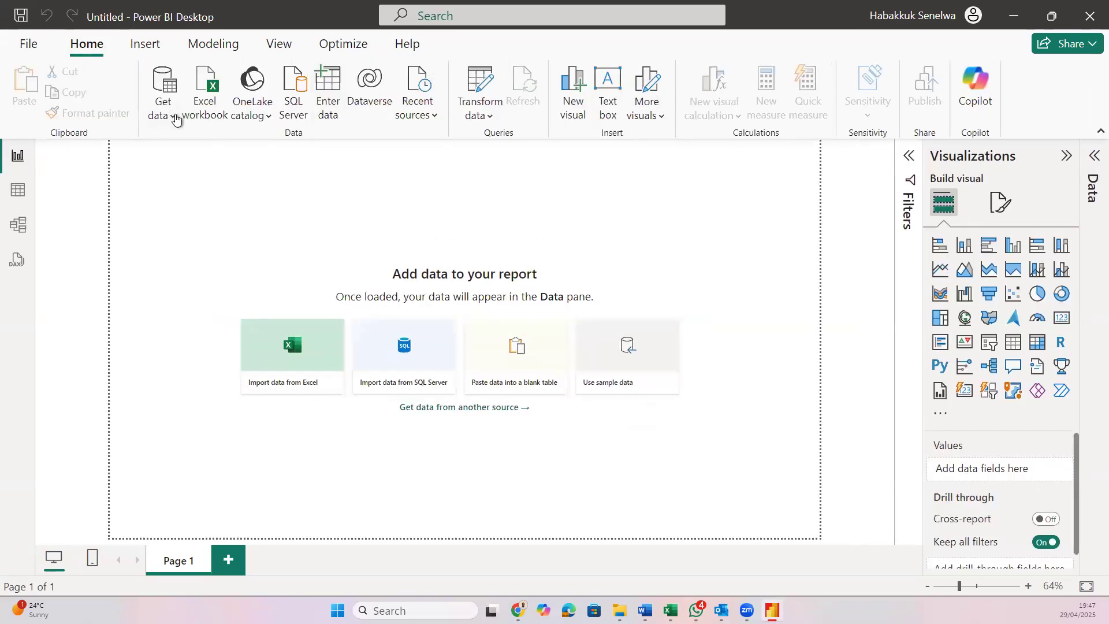
left_click(173, 116)
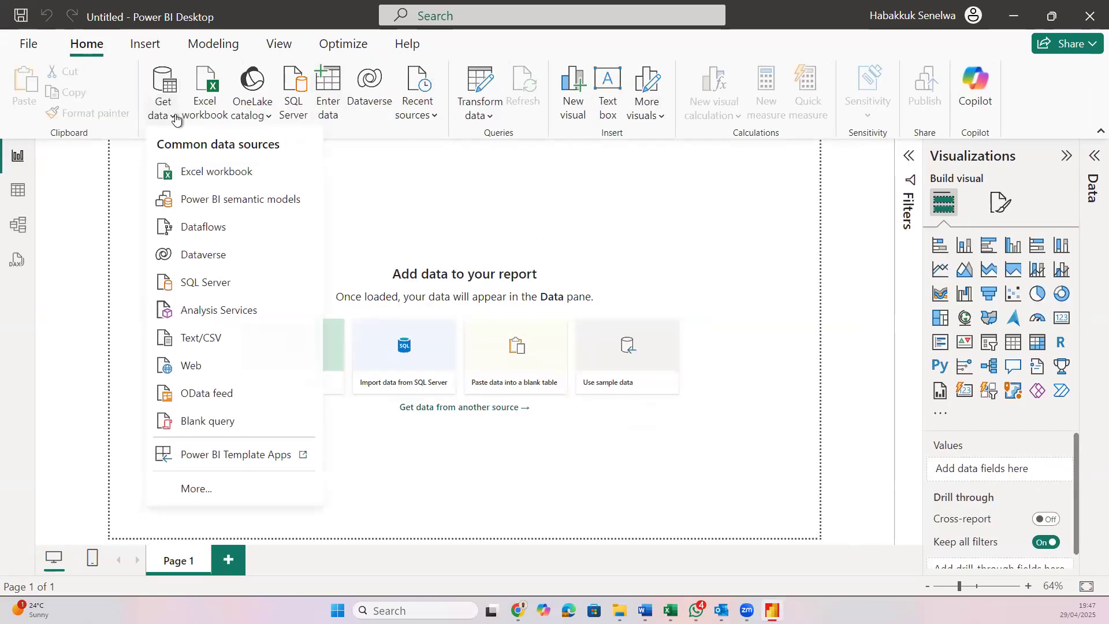
left_click(215, 176)
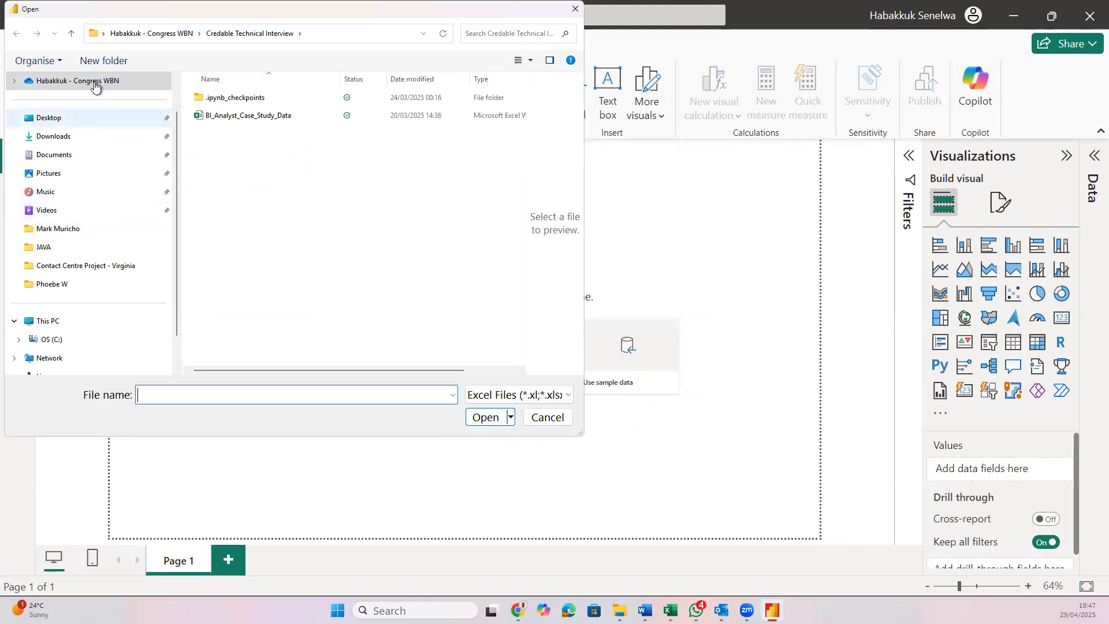
scroll(87, 85, "up", 1)
left_click(65, 85)
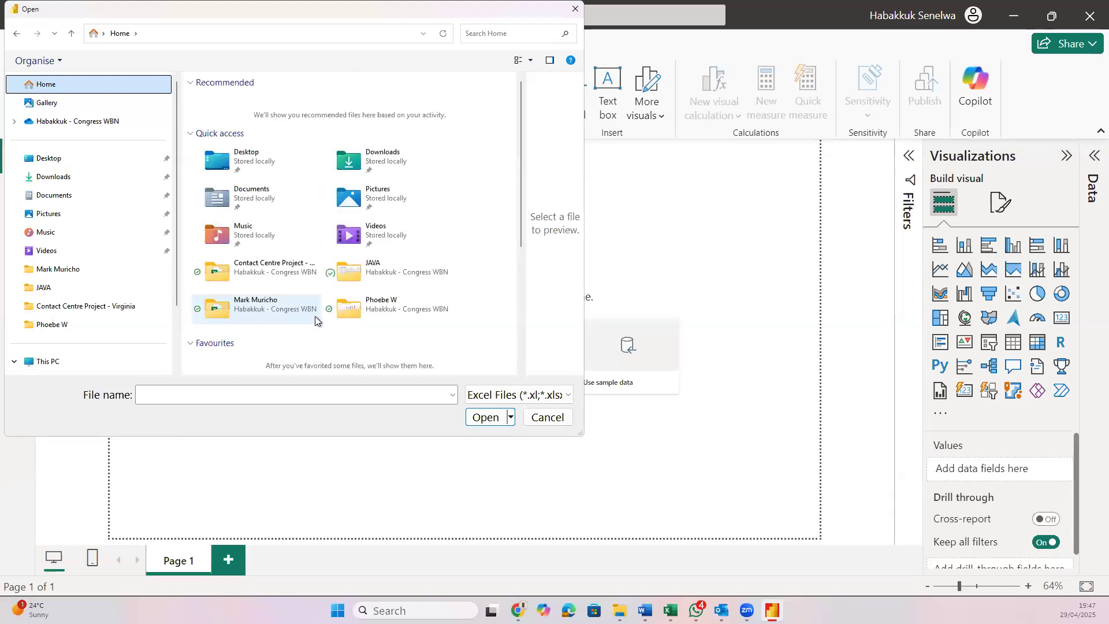
scroll(316, 319, "down", 2)
scroll(316, 319, "down", 1)
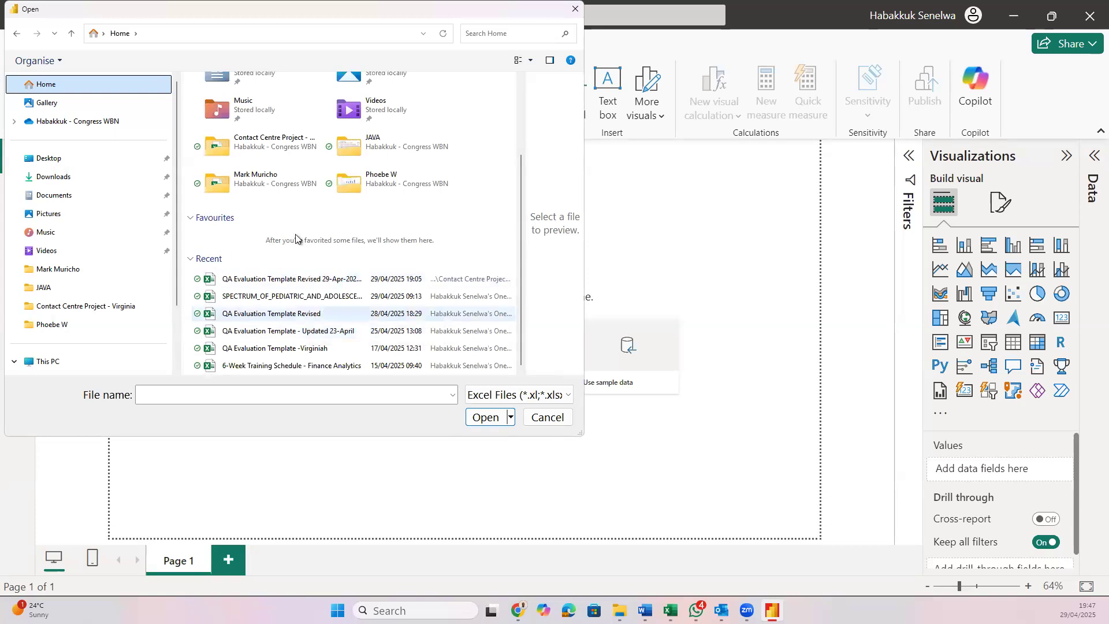
Open the HR Dataset_session workbook from the power bi session folder in Downloads as the data source
left_click(158, 177)
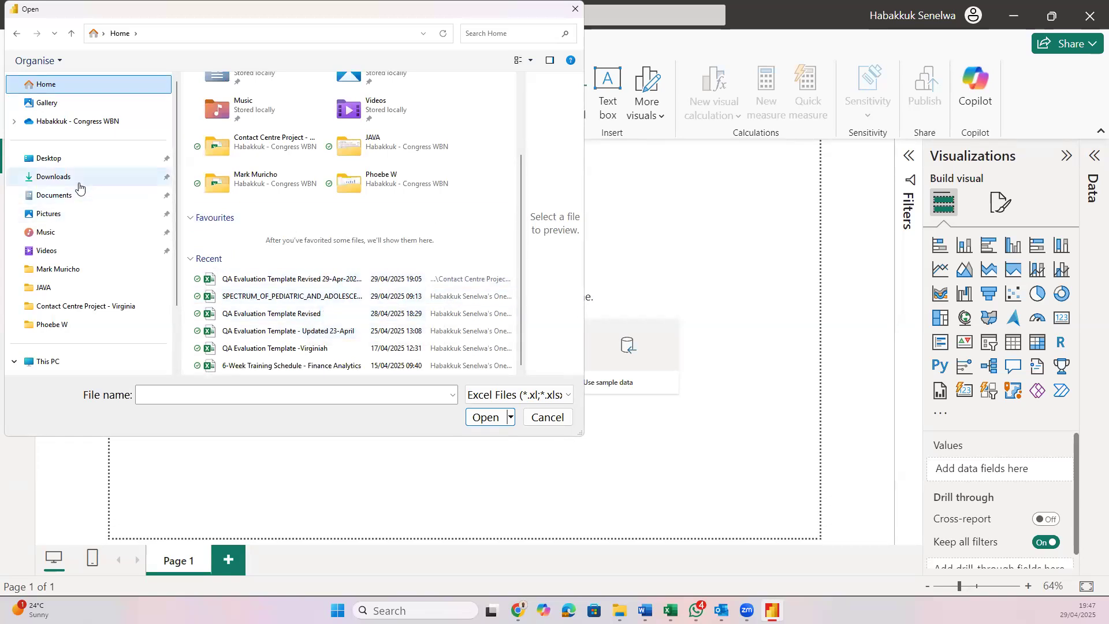
scroll(243, 252, "down", 10)
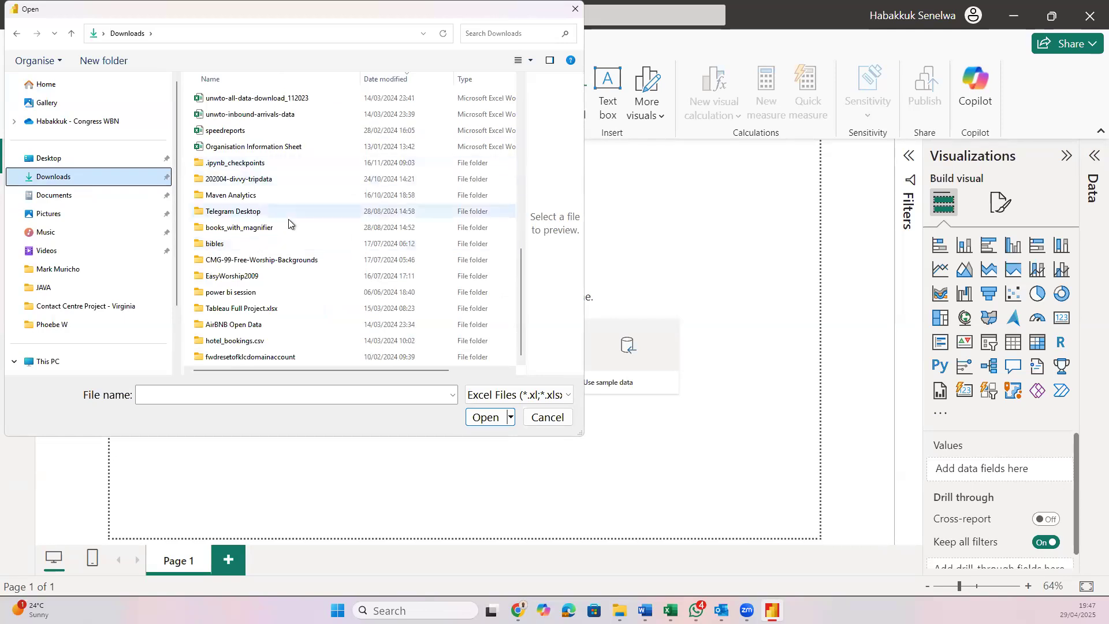
scroll(270, 224, "up", 3)
scroll(278, 223, "down", 3)
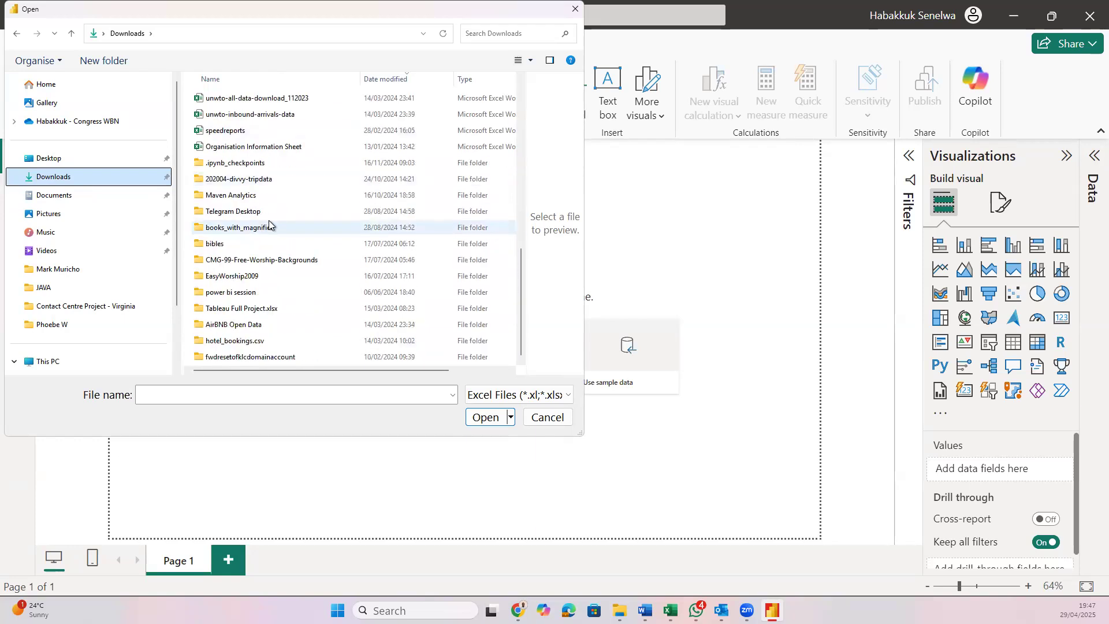
double_click(252, 297)
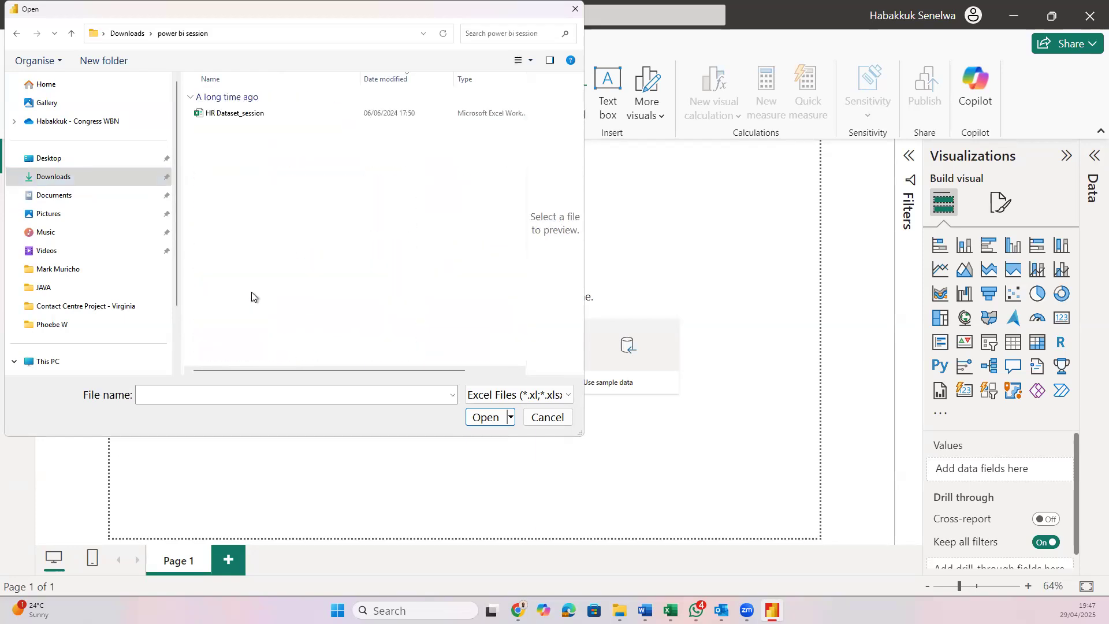
left_click(255, 114)
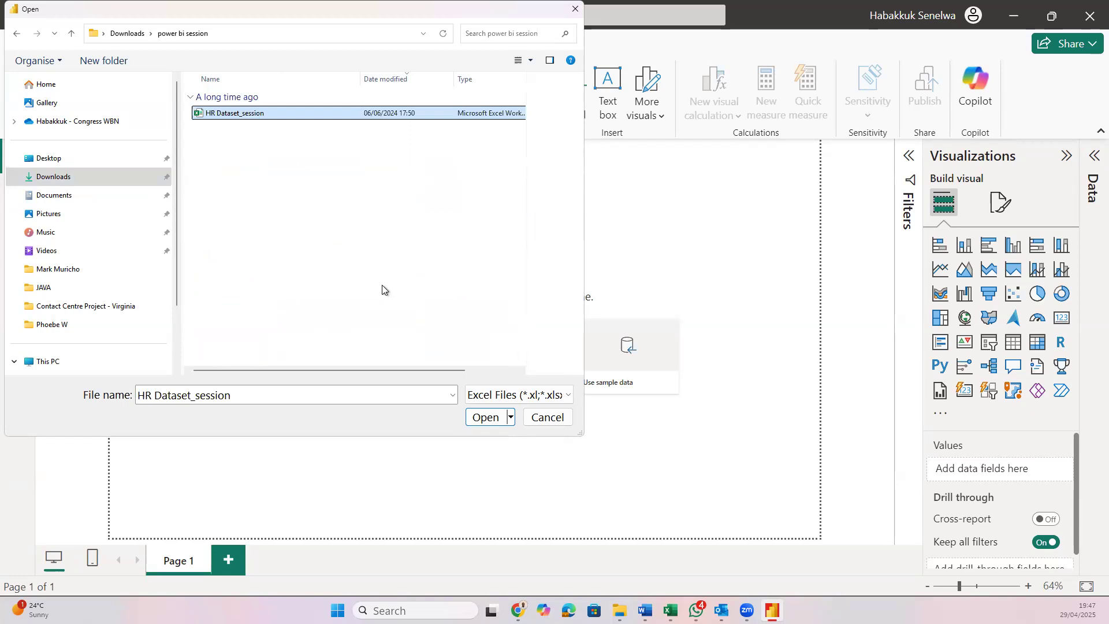
left_click(478, 418)
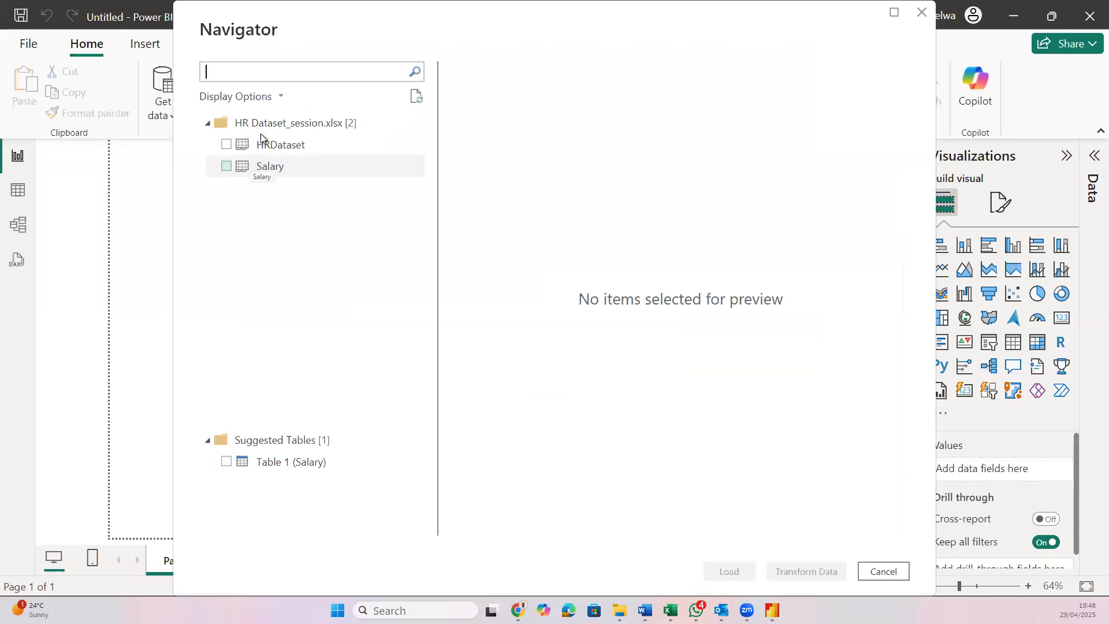
Load the HRDataset and Salary sheets from the HR Dataset_session workbook into the report
left_click(225, 146)
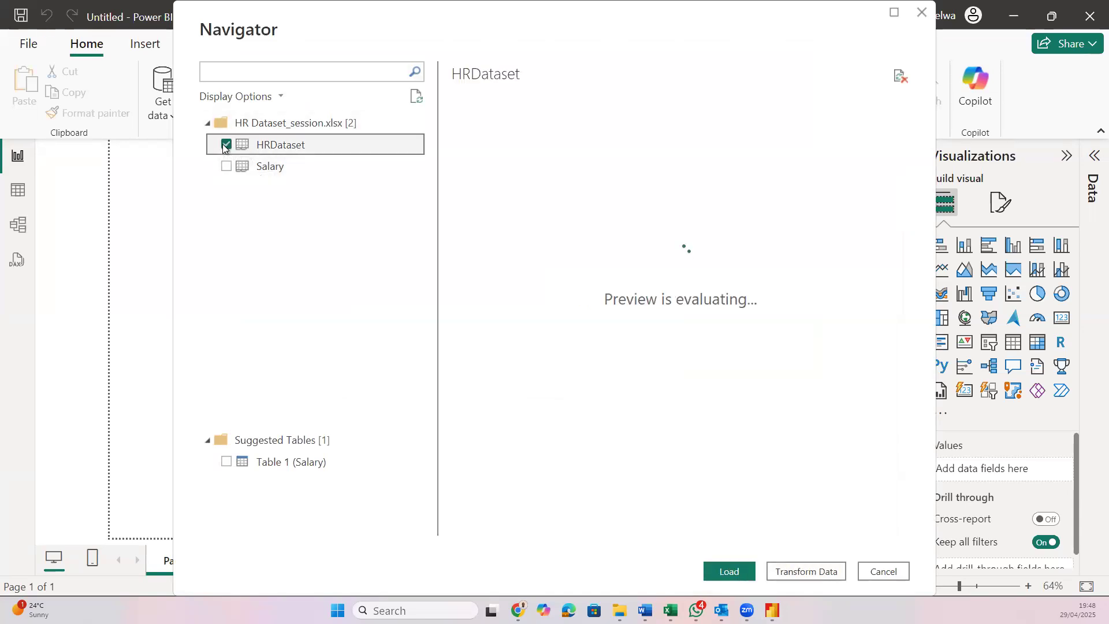
left_click(227, 167)
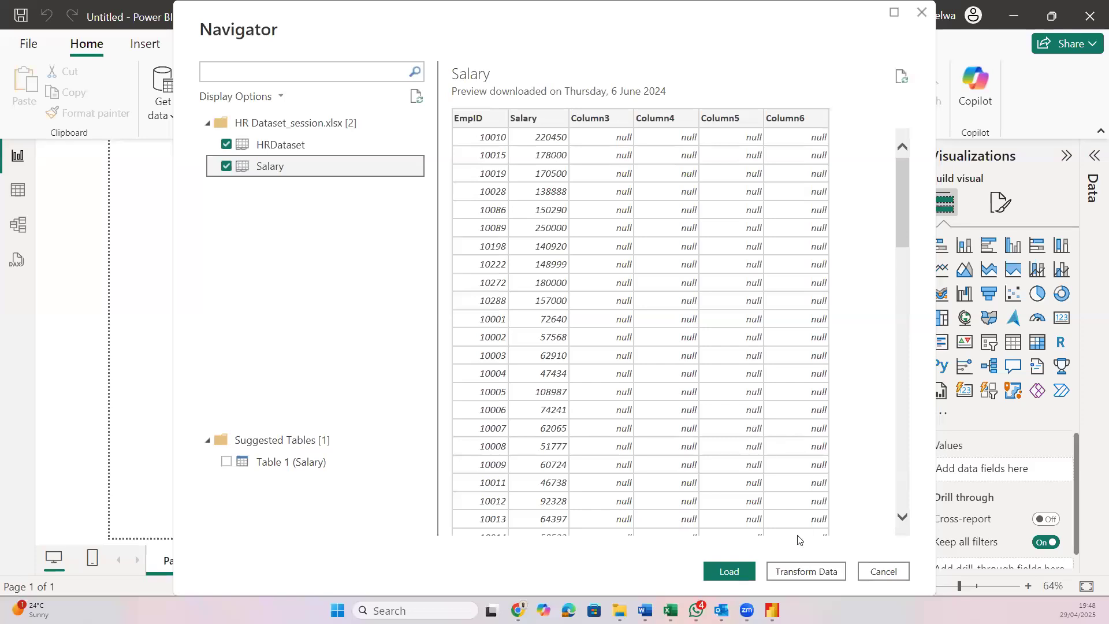
scroll(618, 238, "down", 1)
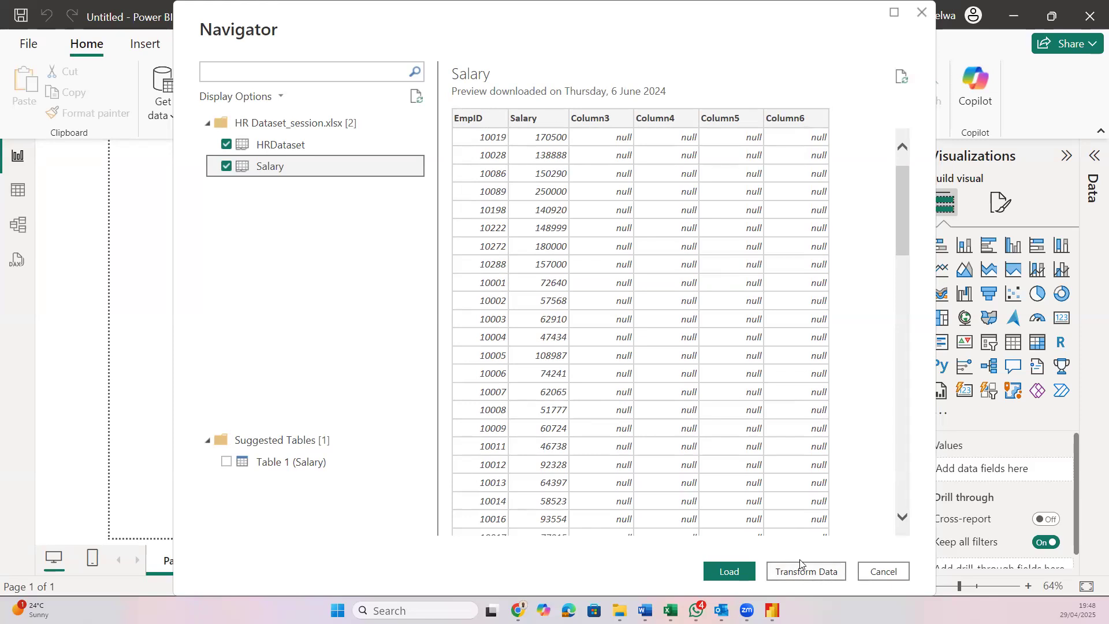
left_click(730, 575)
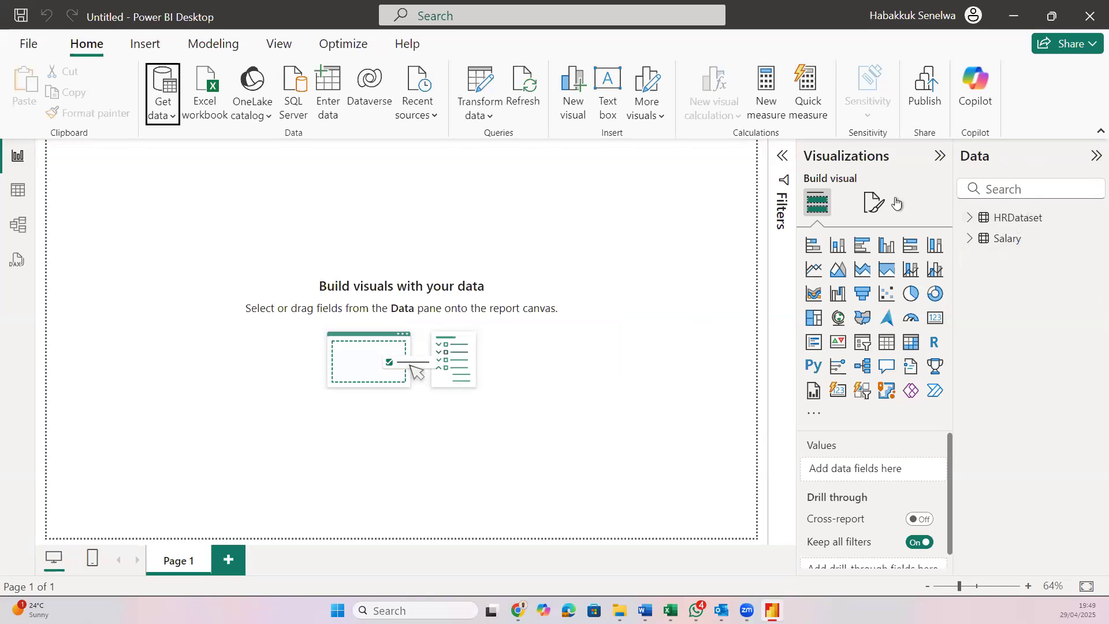
Show the loaded data as tables and look through the rows of HRDataset
left_click(18, 196)
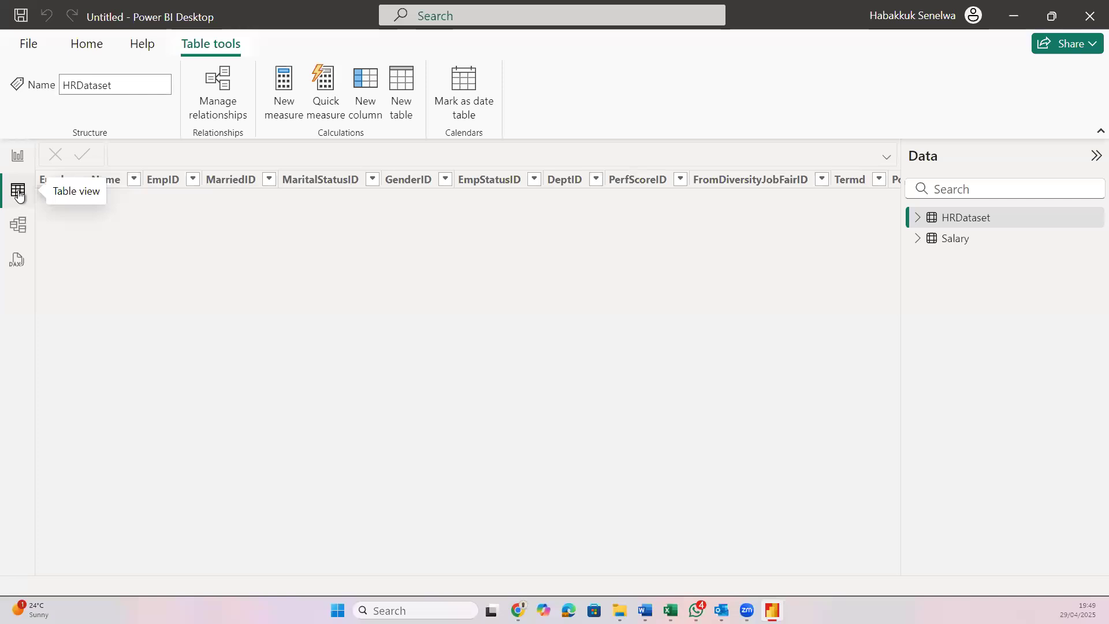
scroll(577, 361, "down", 1)
scroll(576, 361, "down", 13)
scroll(577, 361, "up", 13)
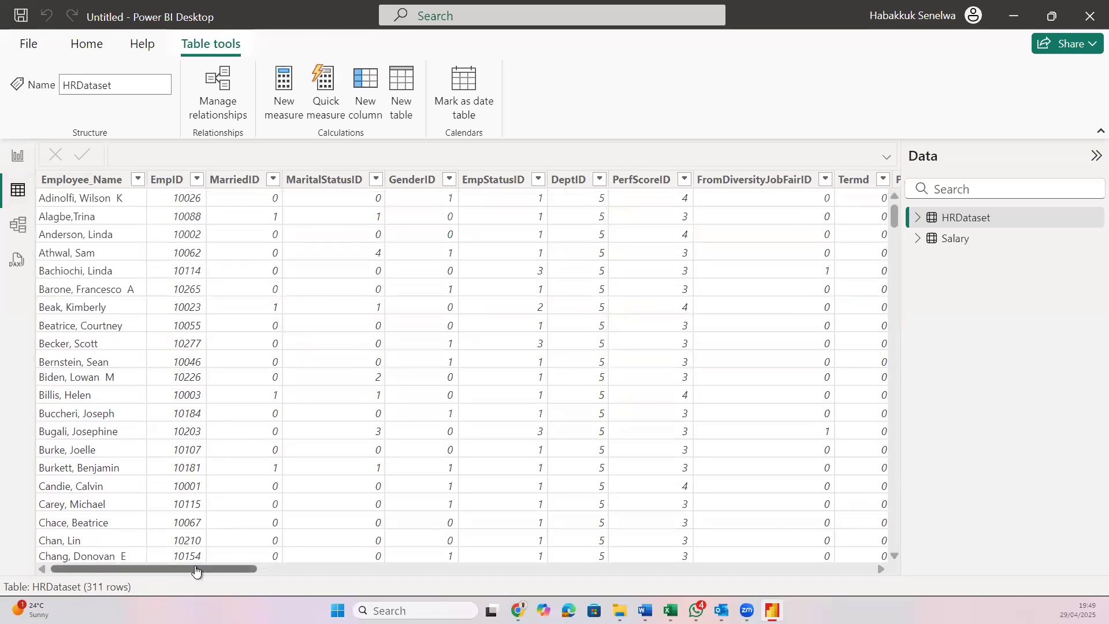
Examine the Salary table from first to last row, checking EmpID, Salary and the unnamed columns Column3 to Column6
left_click(942, 246)
scroll(570, 280, "down", 2)
scroll(570, 279, "up", 2)
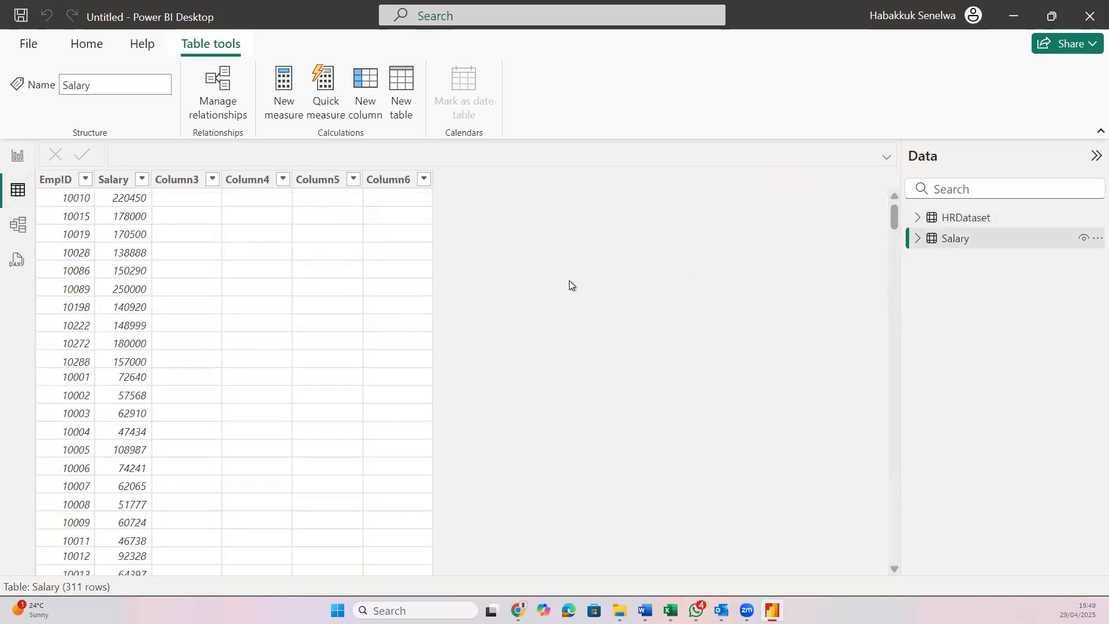
scroll(281, 254, "down", 5)
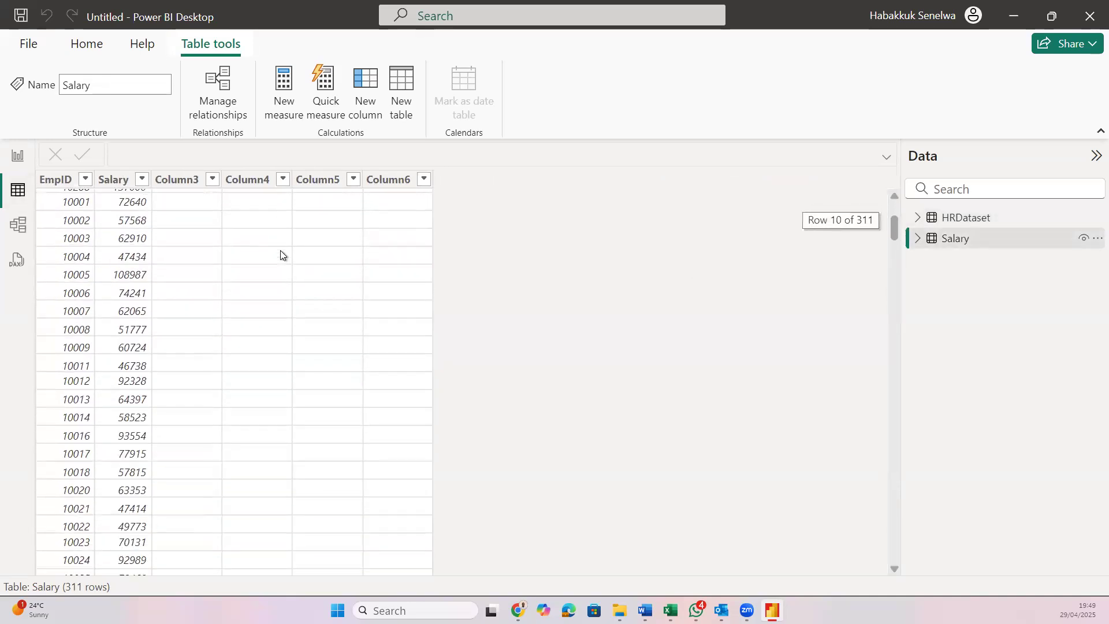
scroll(281, 254, "up", 5)
scroll(359, 328, "down", 15)
scroll(359, 327, "down", 20)
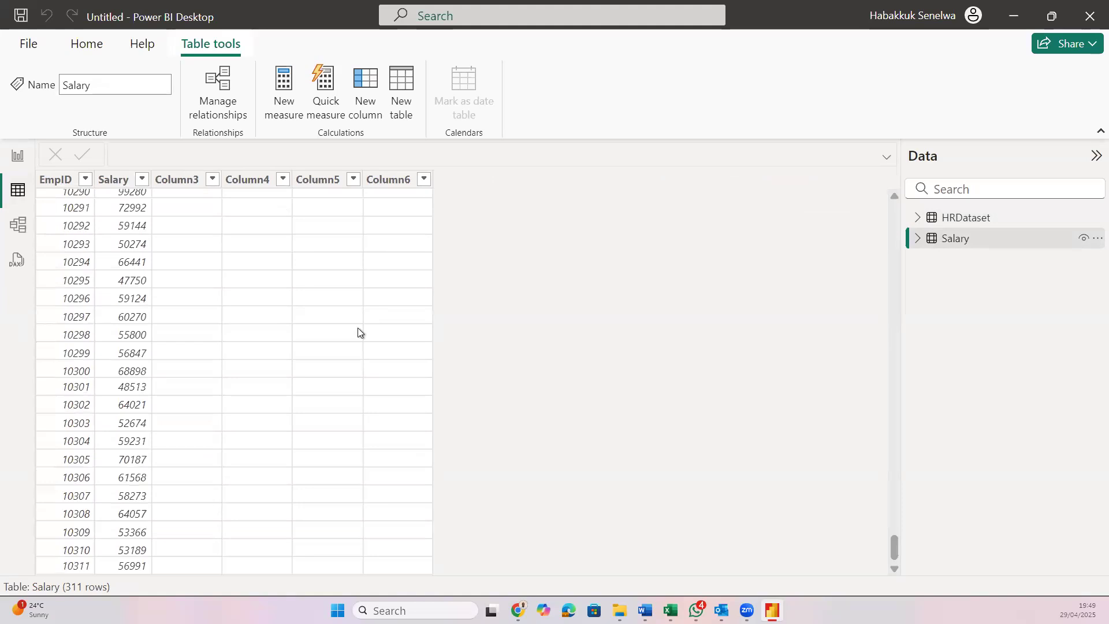
scroll(358, 328, "up", 20)
scroll(359, 333, "up", 6)
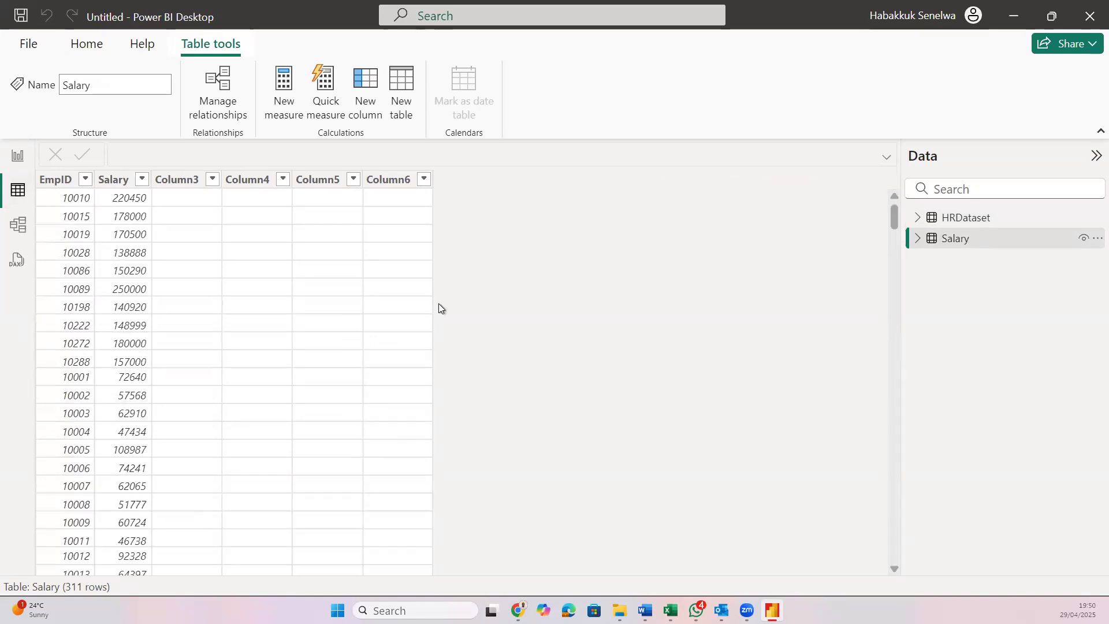
scroll(317, 353, "down", 20)
scroll(316, 354, "down", 20)
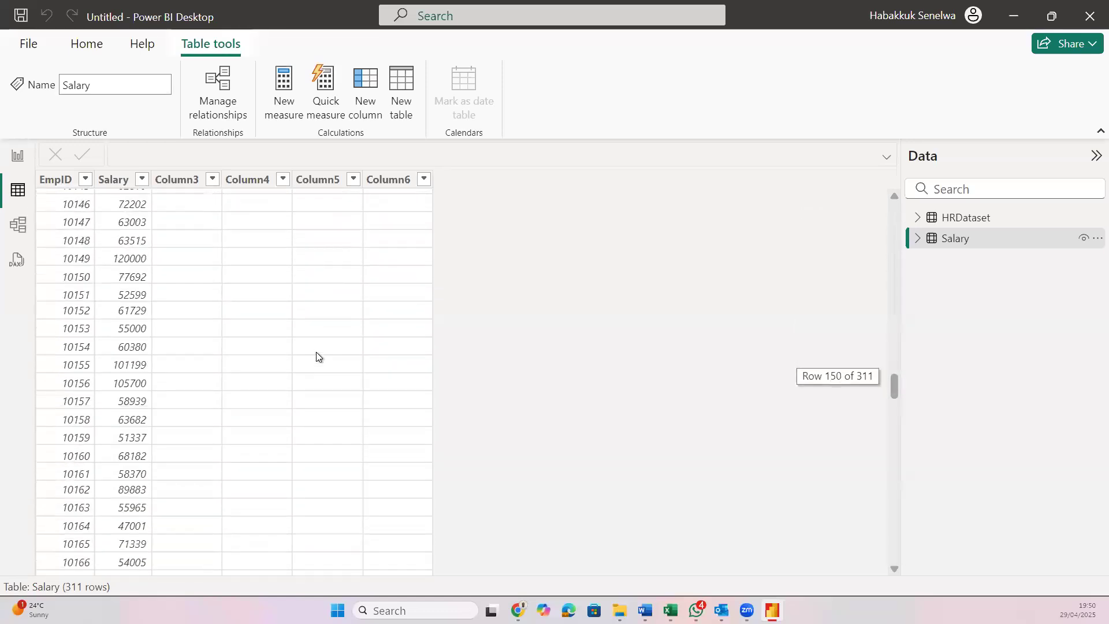
scroll(317, 354, "down", 20)
scroll(317, 357, "down", 16)
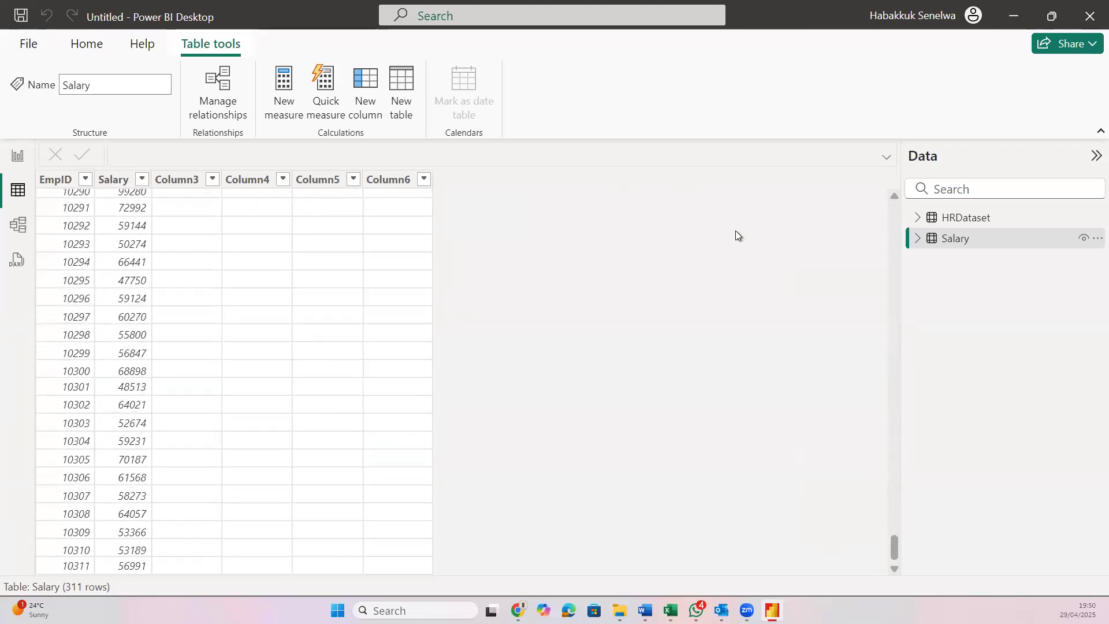
Review the HRDataset table's columns from Employee_Name through to Absences, returning to the first columns
left_click(950, 218)
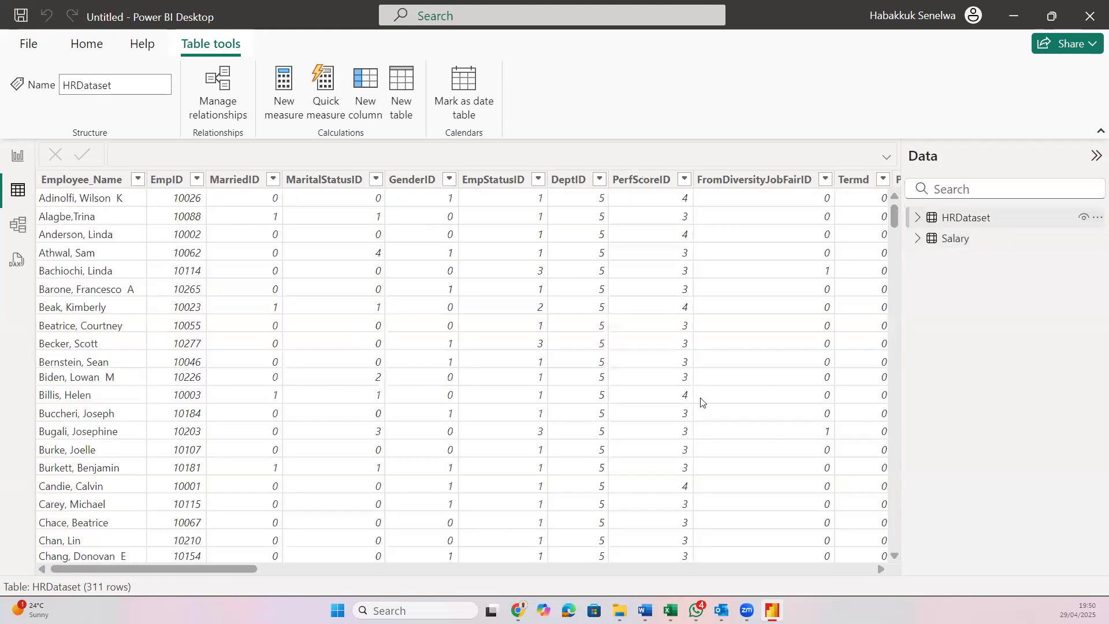
scroll(640, 415, "right", 15)
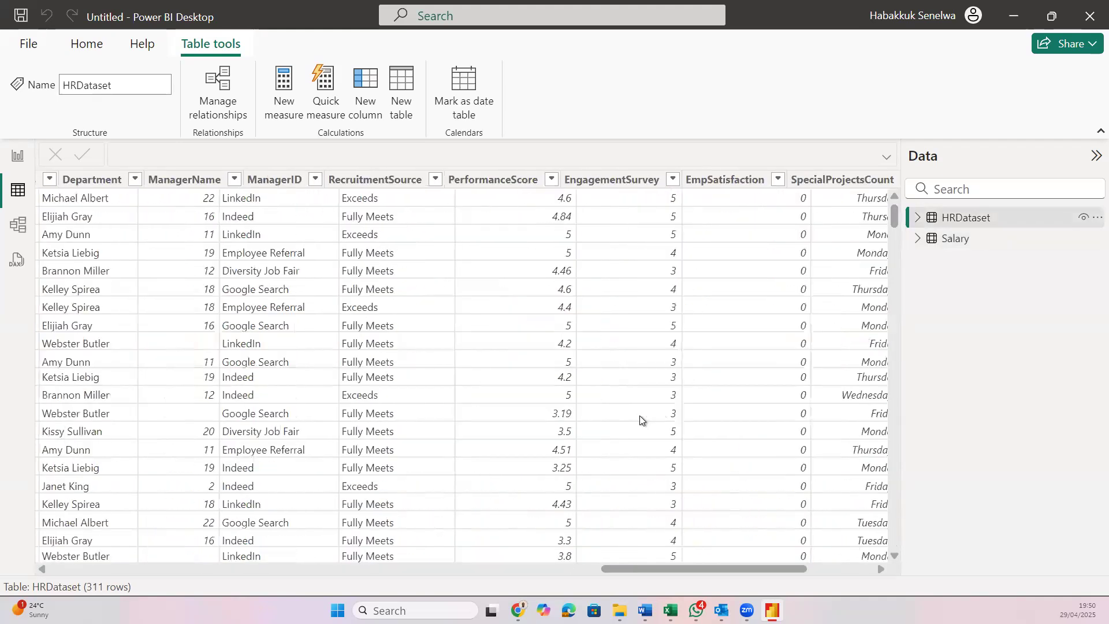
scroll(640, 414, "right", 5)
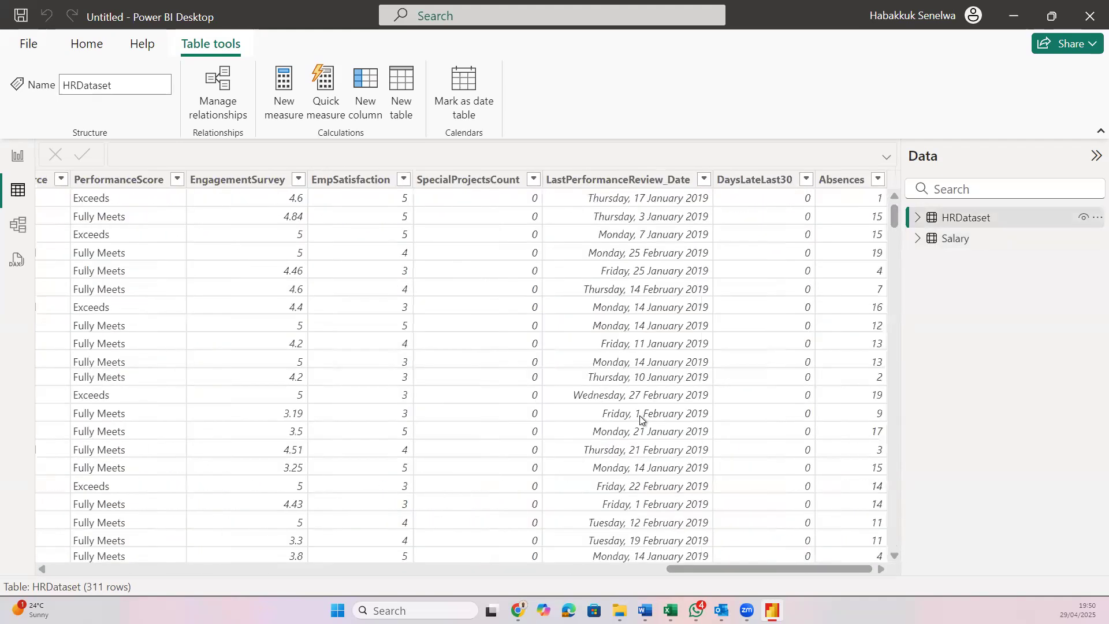
scroll(640, 415, "left", 6)
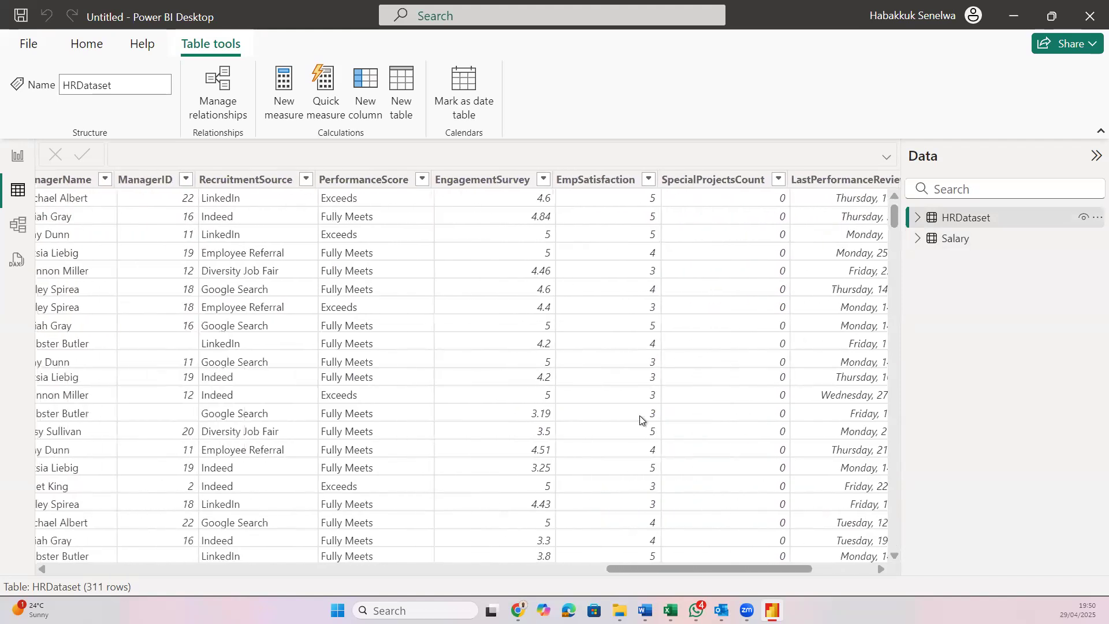
scroll(639, 415, "left", 2)
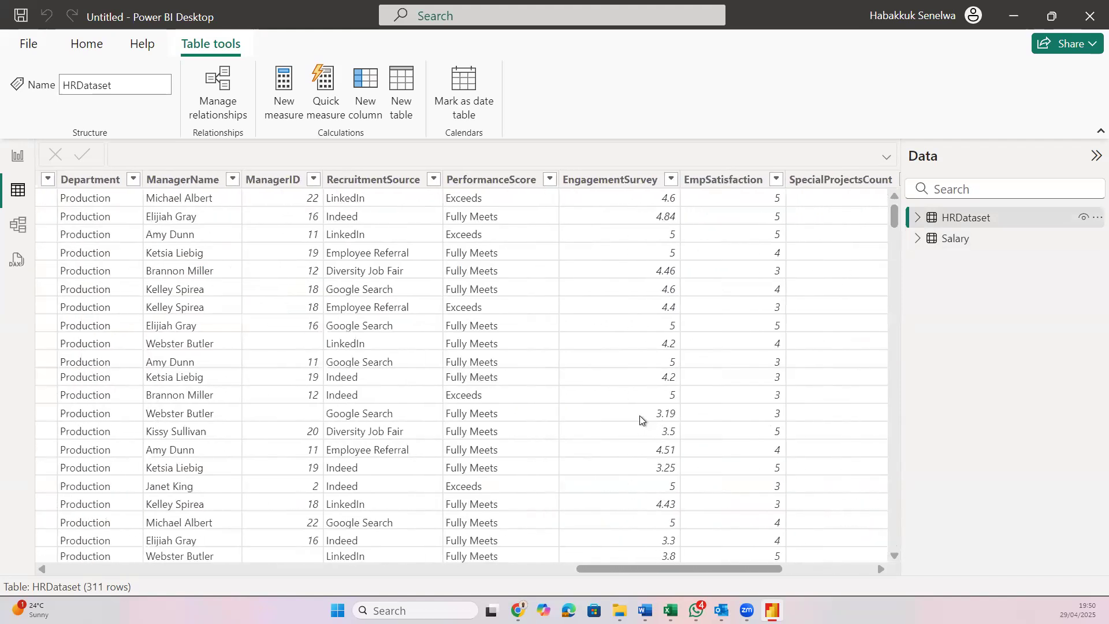
scroll(640, 415, "left", 1)
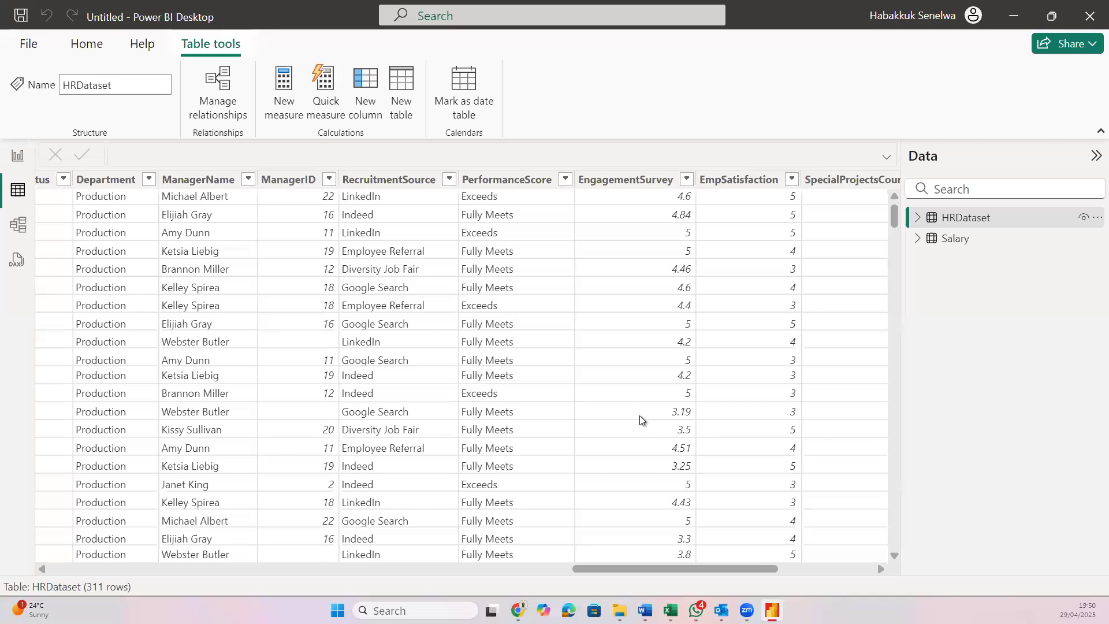
scroll(639, 415, "left", 10)
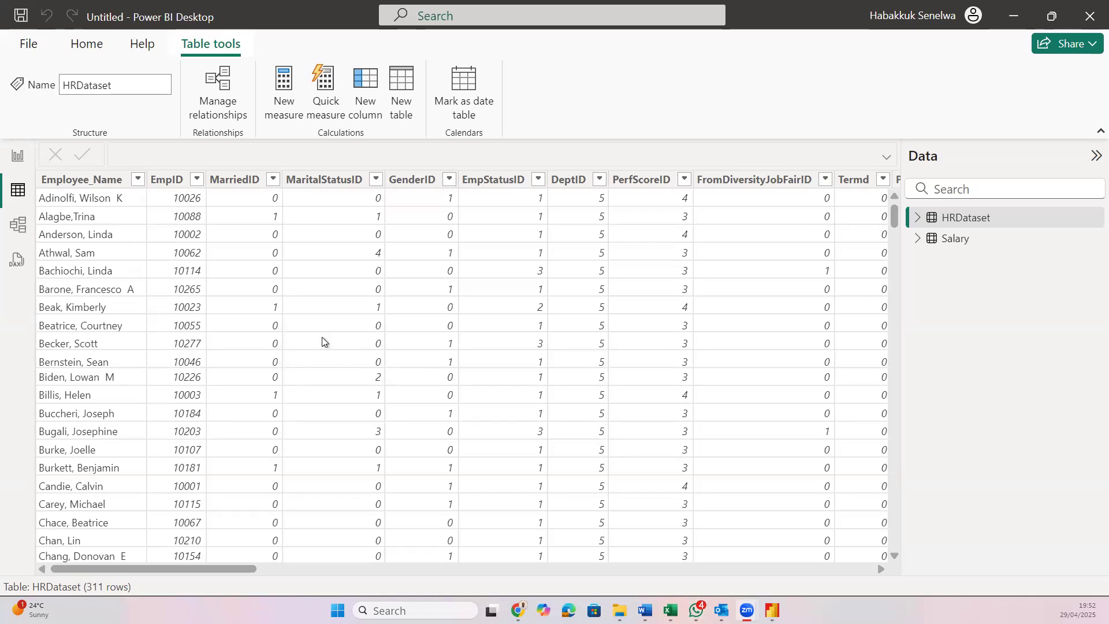
scroll(324, 337, "down", 2)
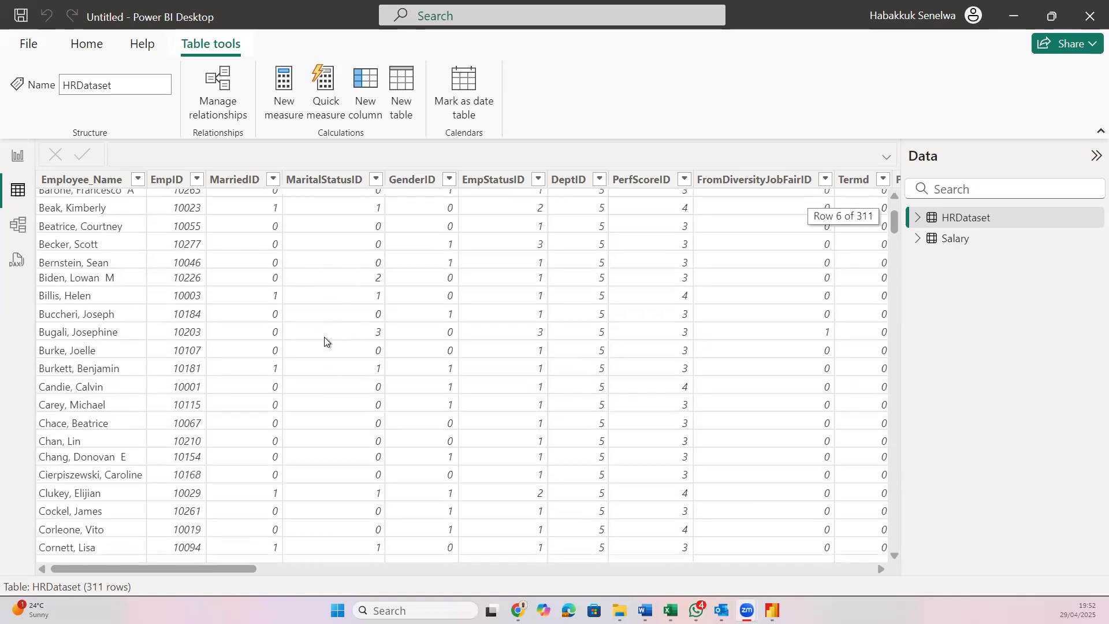
scroll(324, 338, "right", 3)
scroll(325, 341, "right", 8)
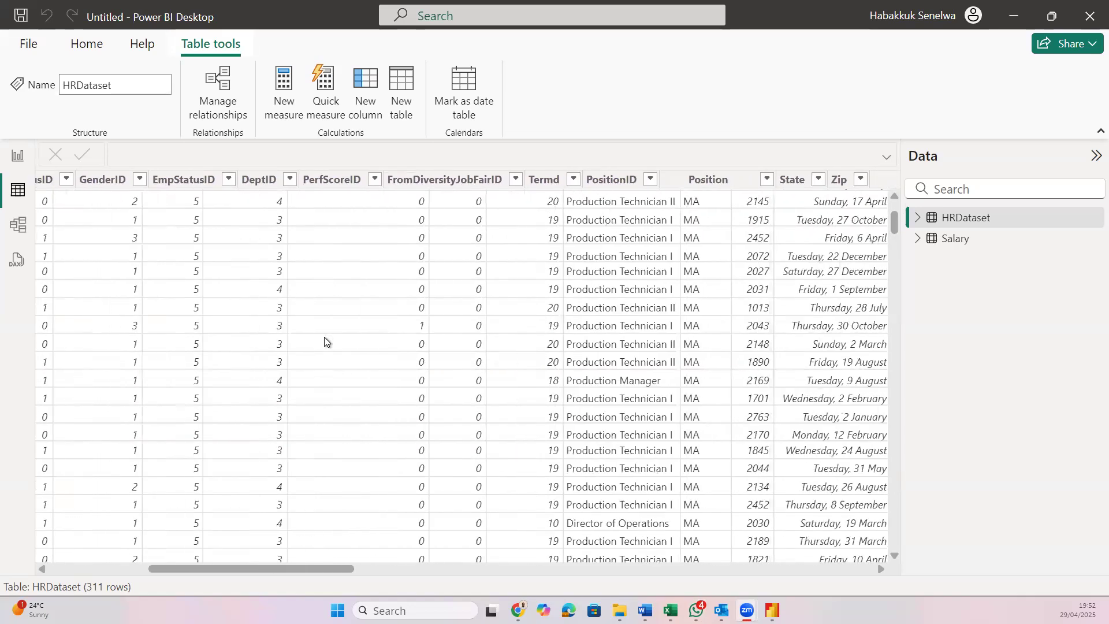
scroll(324, 338, "right", 8)
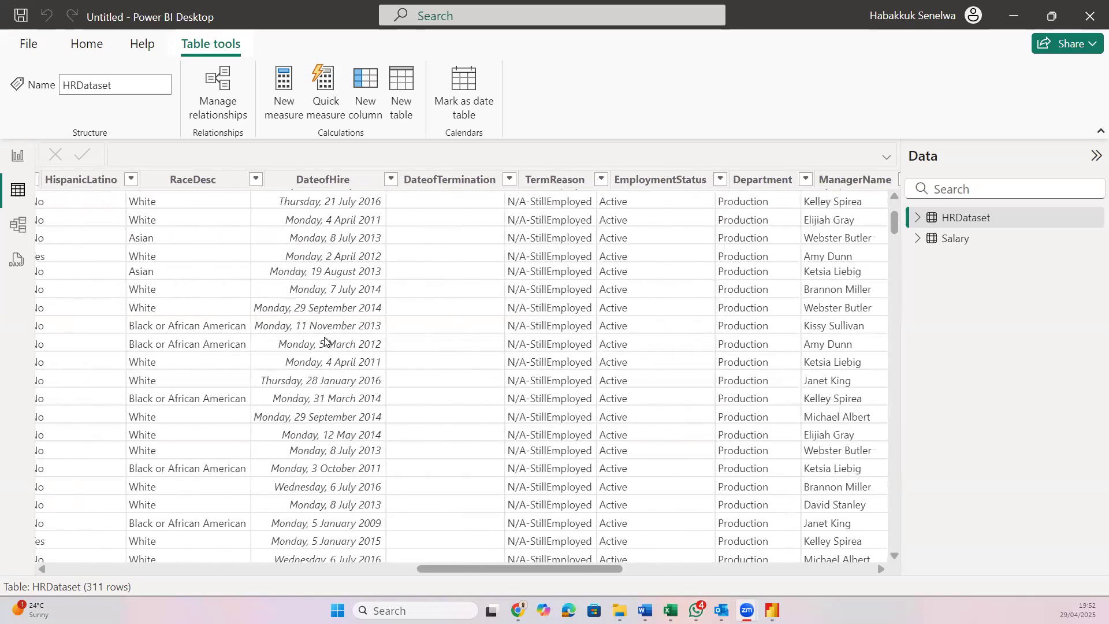
scroll(324, 337, "right", 6)
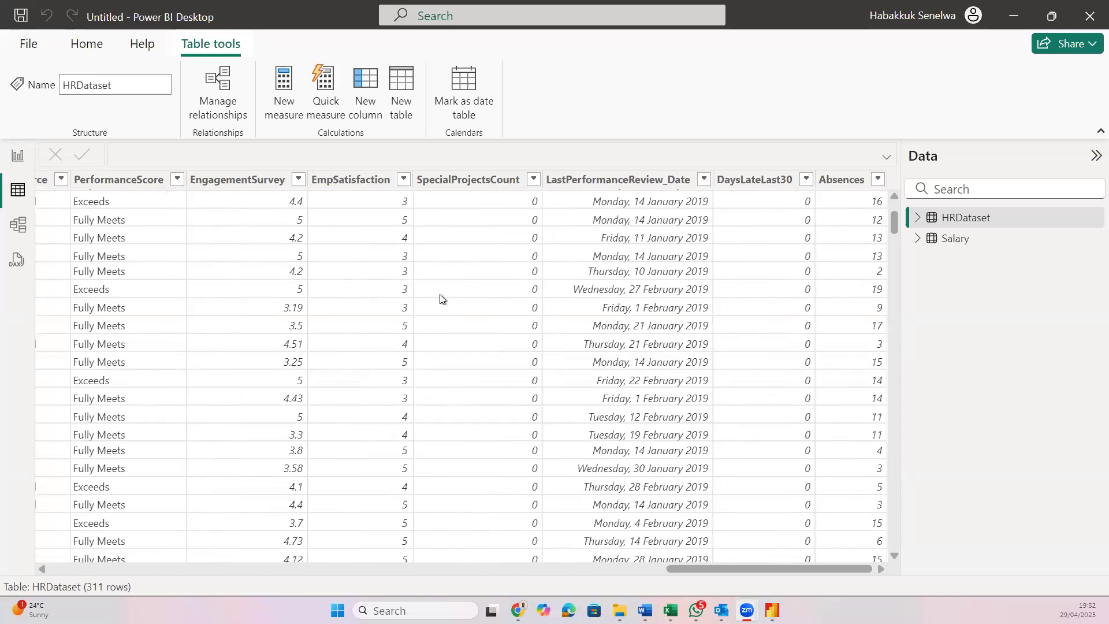
scroll(527, 379, "left", 15)
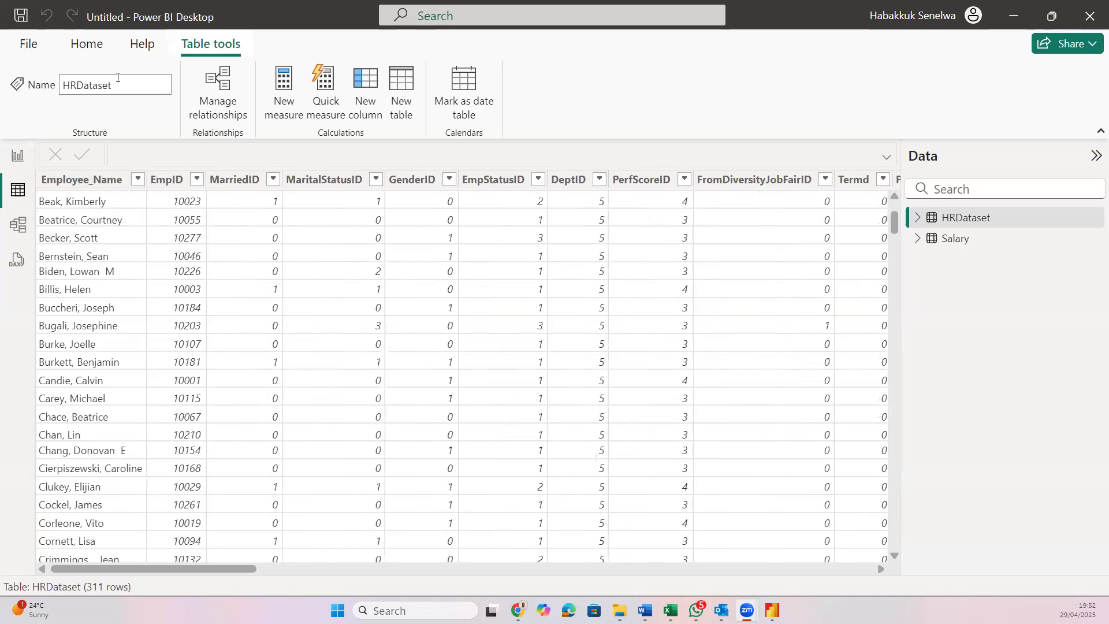
Open the loaded data in the Power Query Editor and refresh the outdated HRDataset preview
left_click(87, 46)
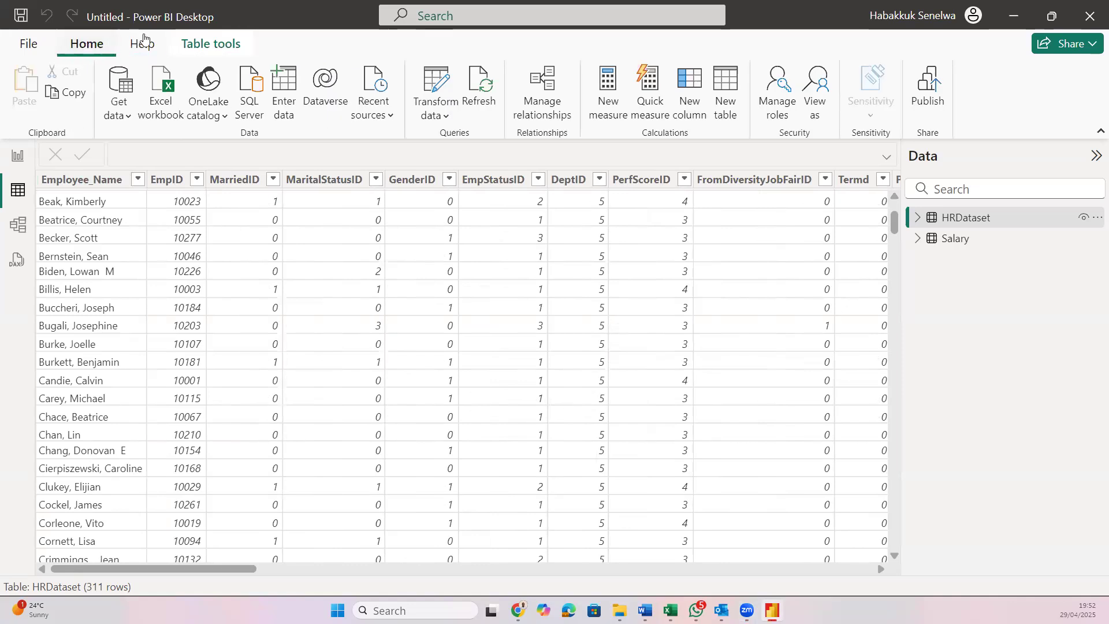
left_click(444, 118)
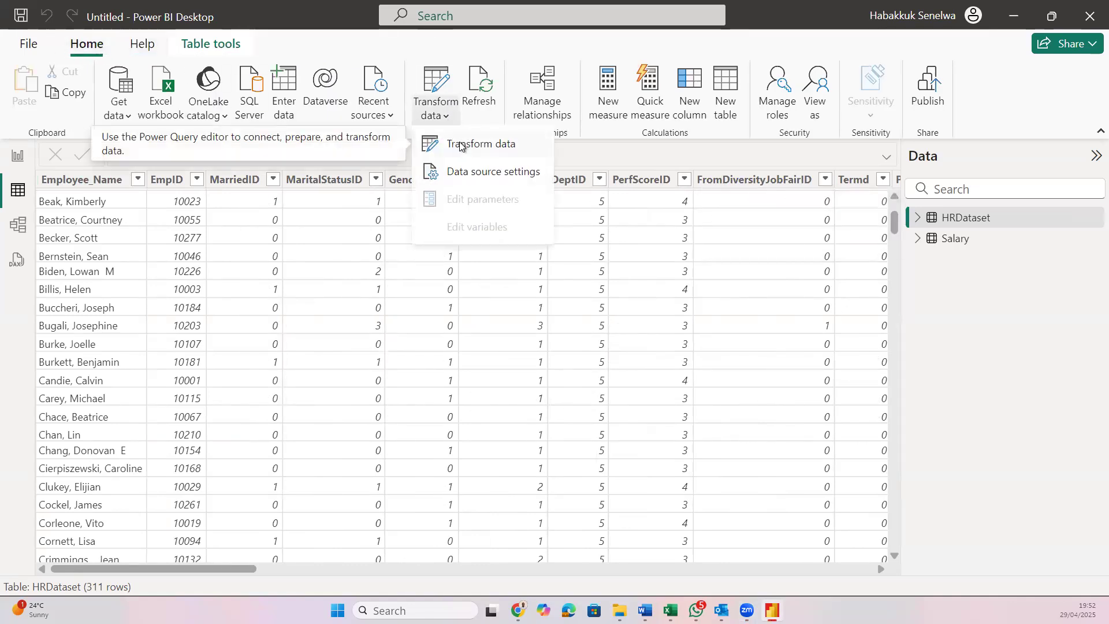
left_click(460, 145)
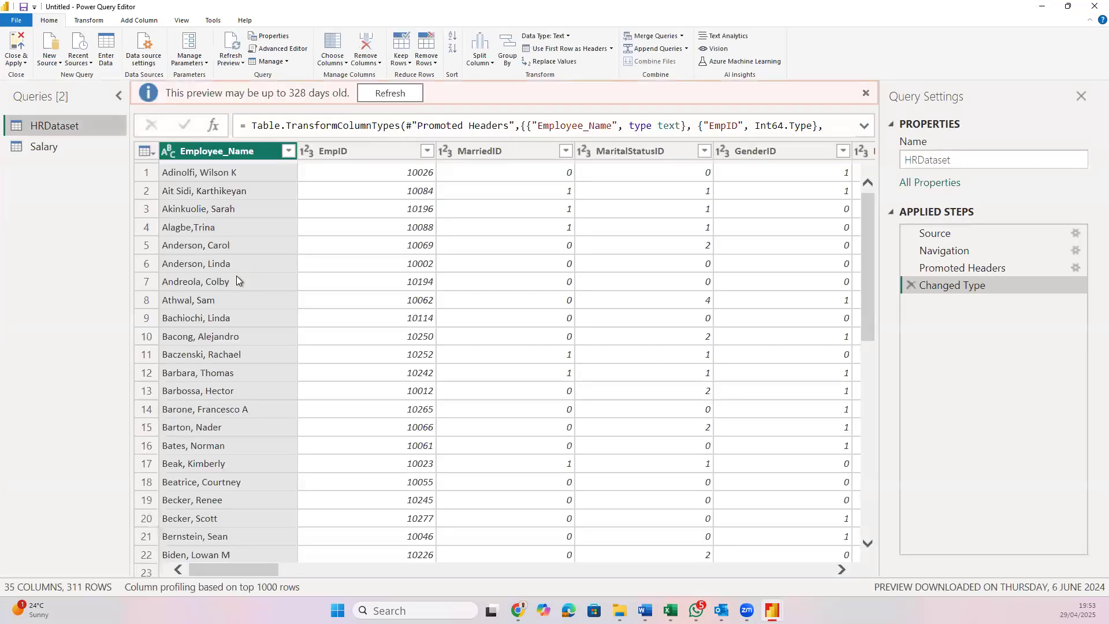
left_click(421, 94)
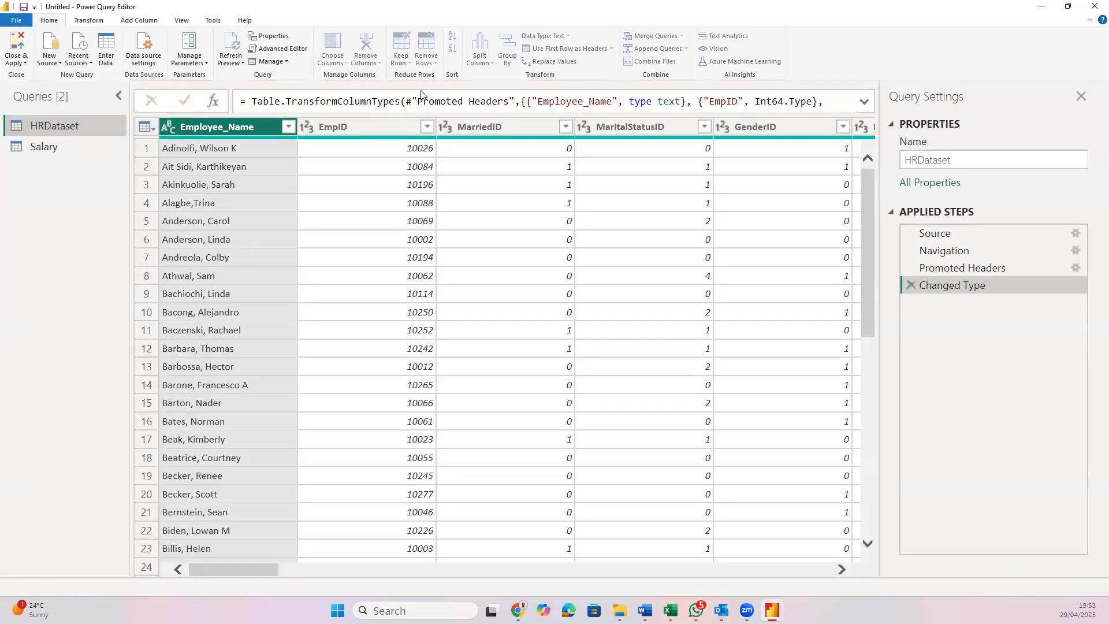
scroll(253, 236, "right", 2)
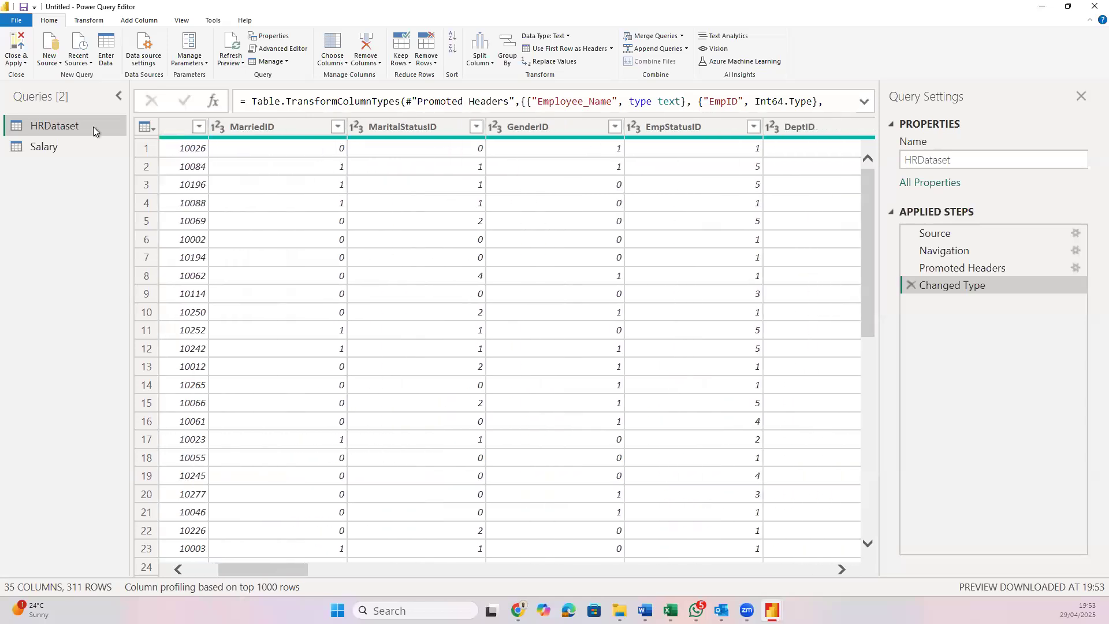
Remove the empty columns Column3, Column4, Column5 and Column6 from the Salary query and check the remaining rows
left_click(62, 152)
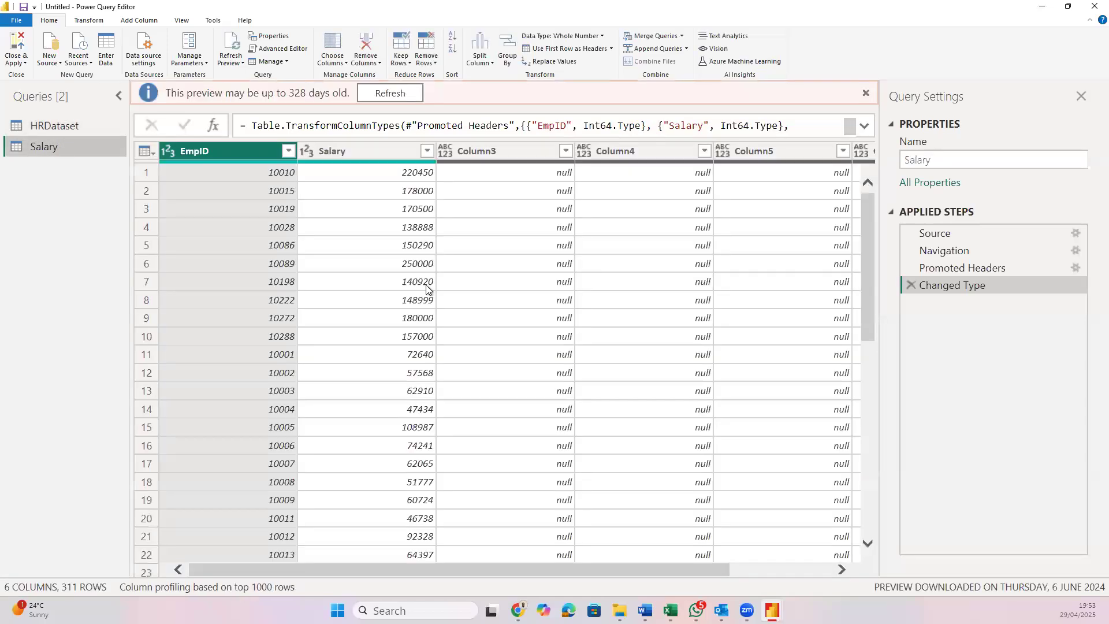
scroll(435, 300, "right", 2)
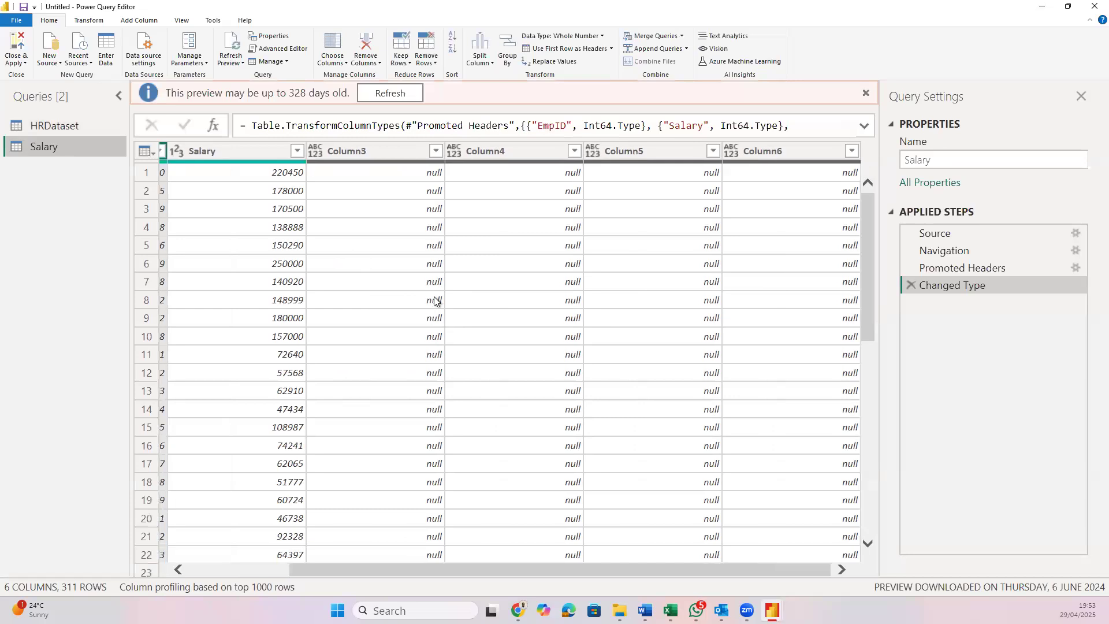
left_click(390, 154)
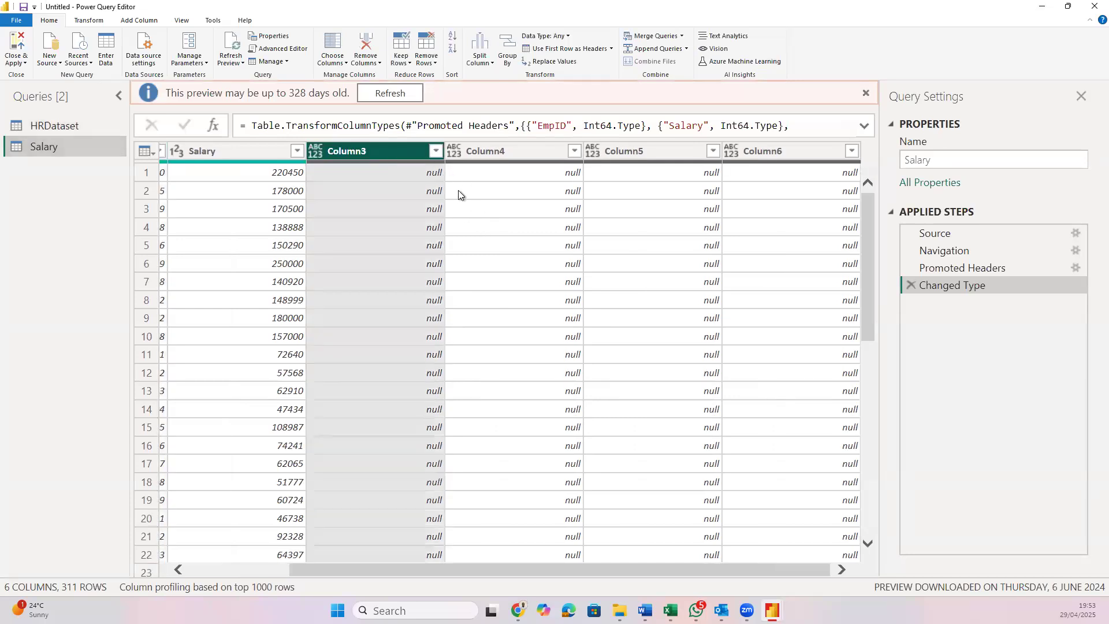
left_click(460, 155, "ctrl")
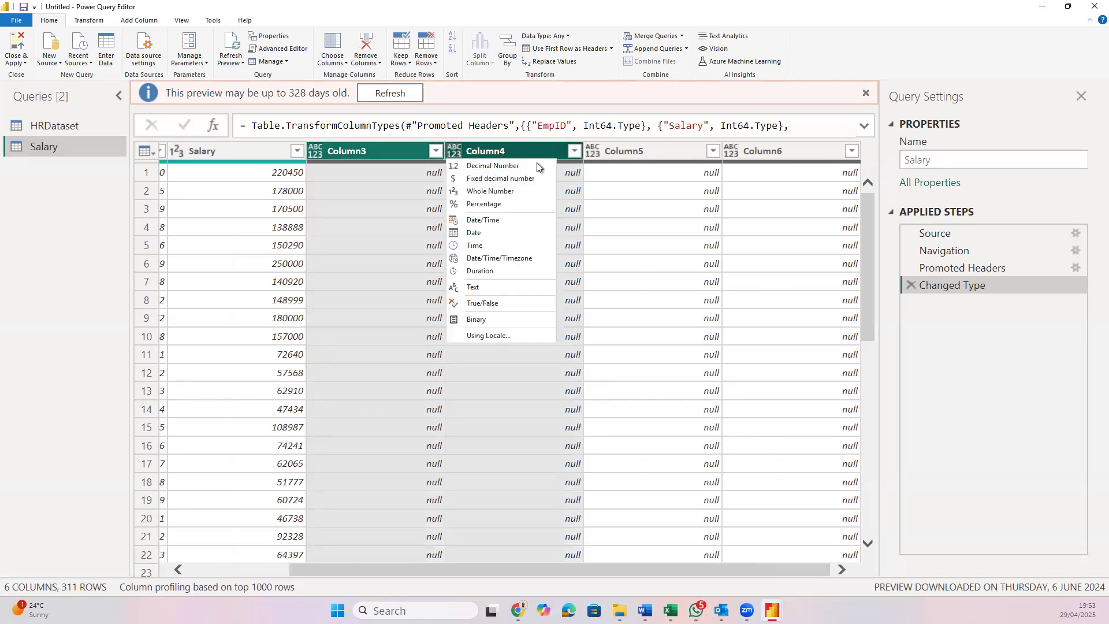
key("Escape")
left_click(621, 155, "ctrl")
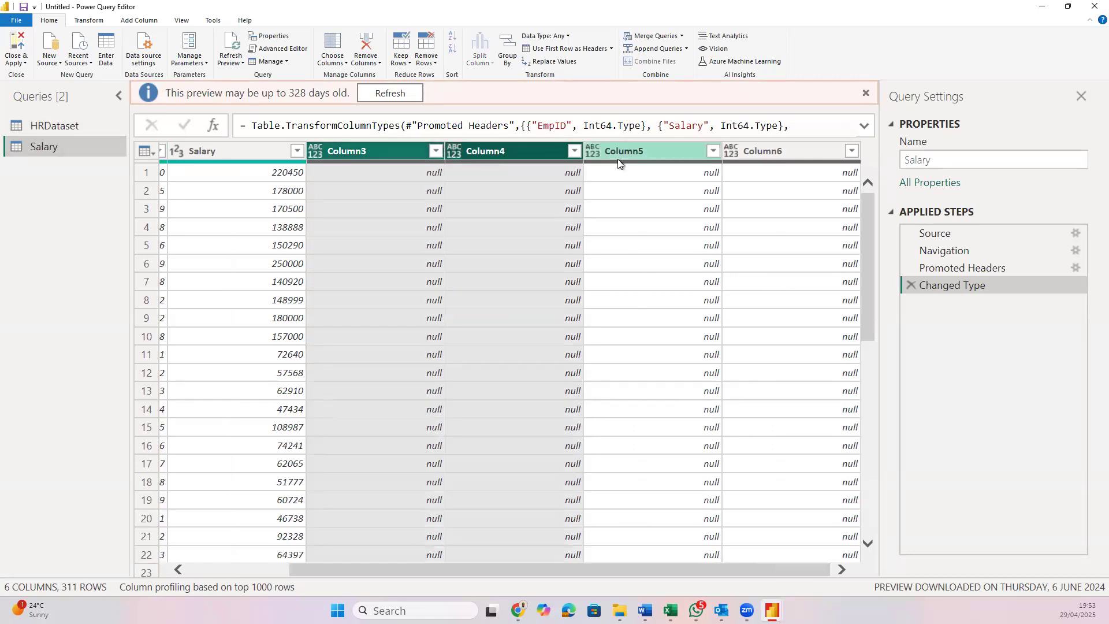
left_click(752, 155, "ctrl")
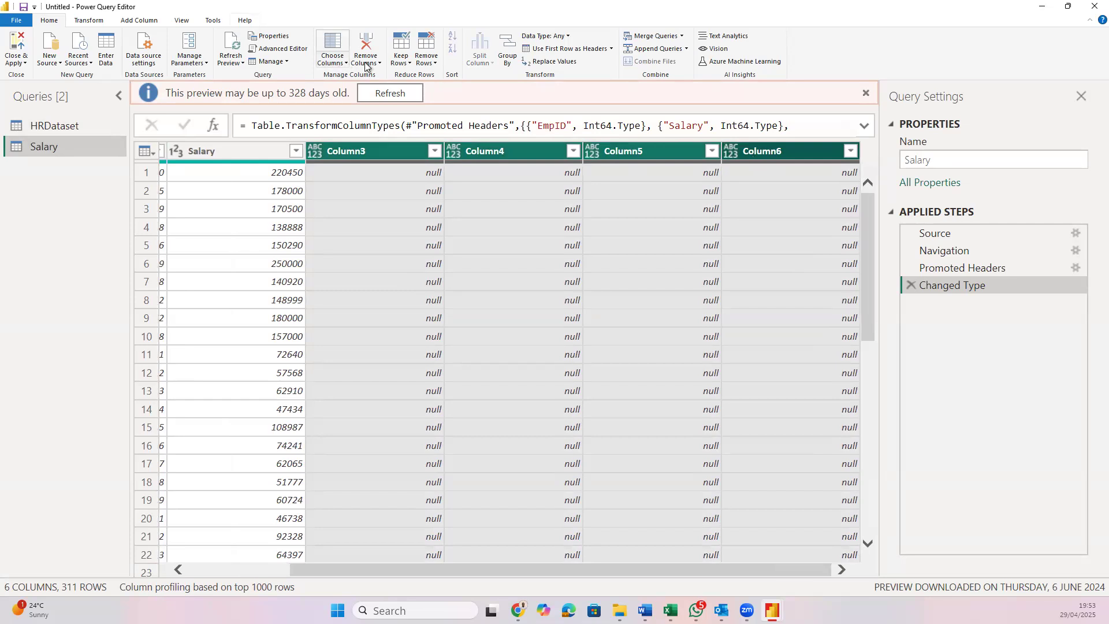
left_click(366, 64)
left_click(387, 75)
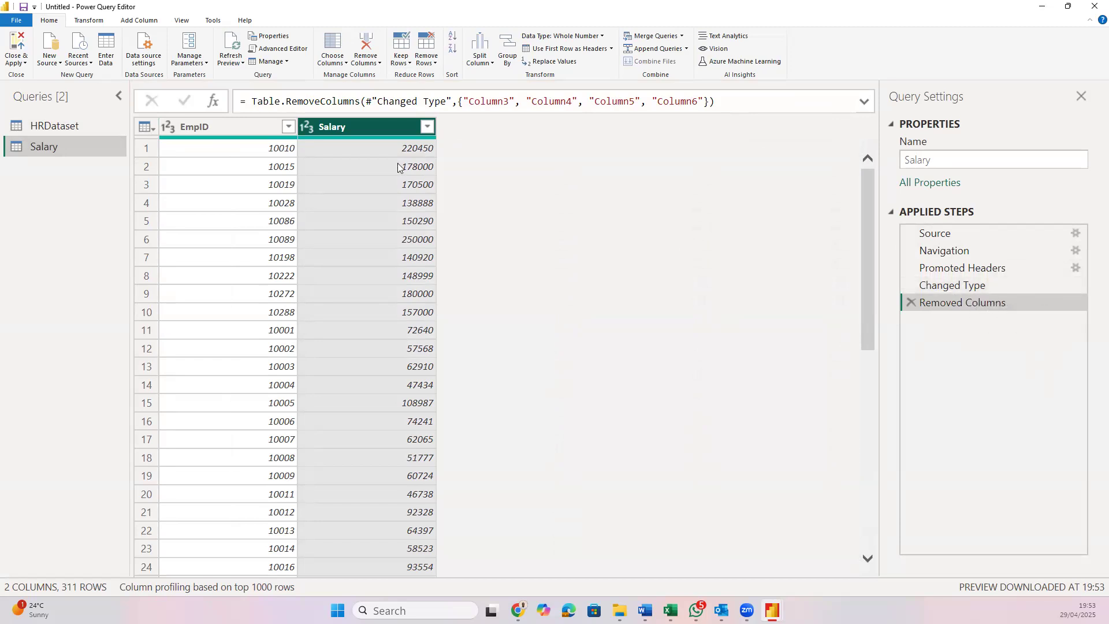
scroll(388, 265, "down", 12)
scroll(388, 265, "up", 12)
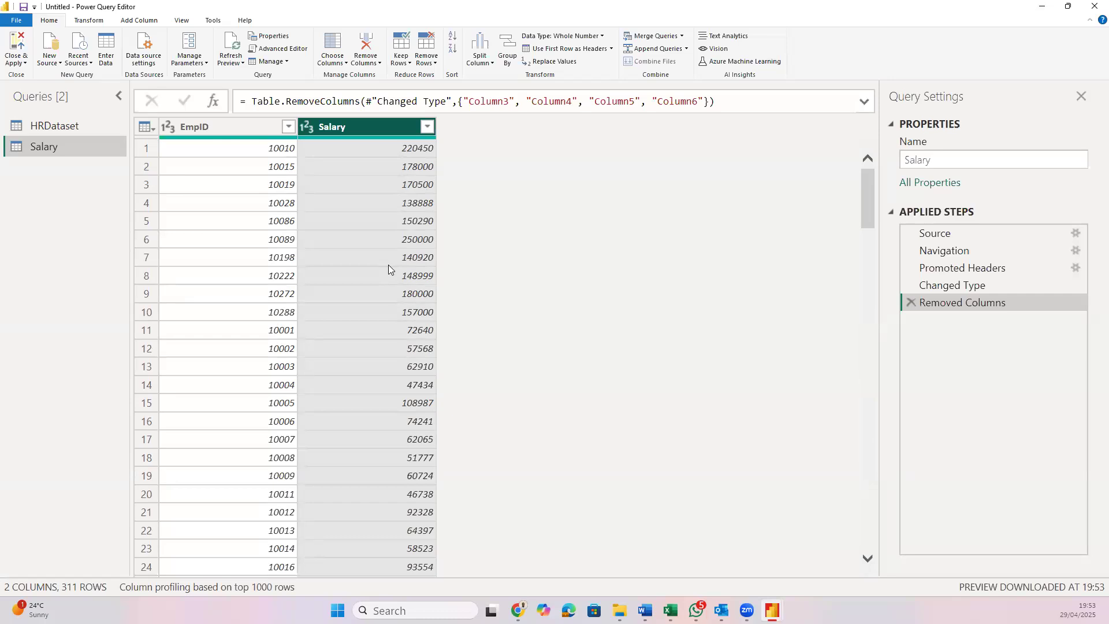
Look through the HRDataset query's columns as far as RaceDesc and return to Employee_Name
left_click(88, 125)
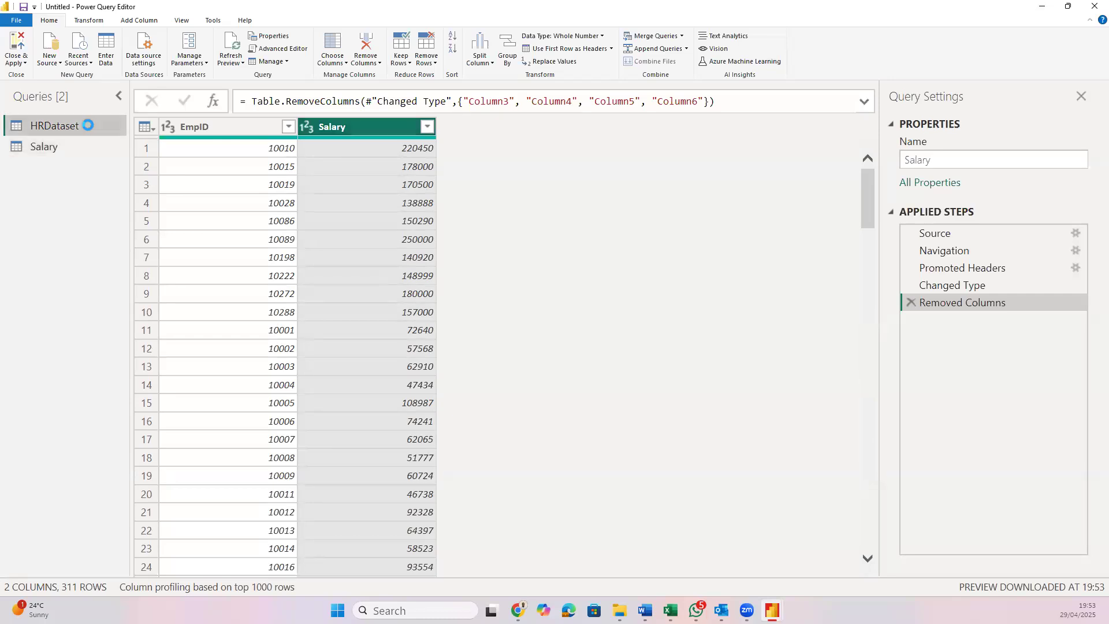
scroll(309, 353, "right", 5)
scroll(309, 352, "right", 6)
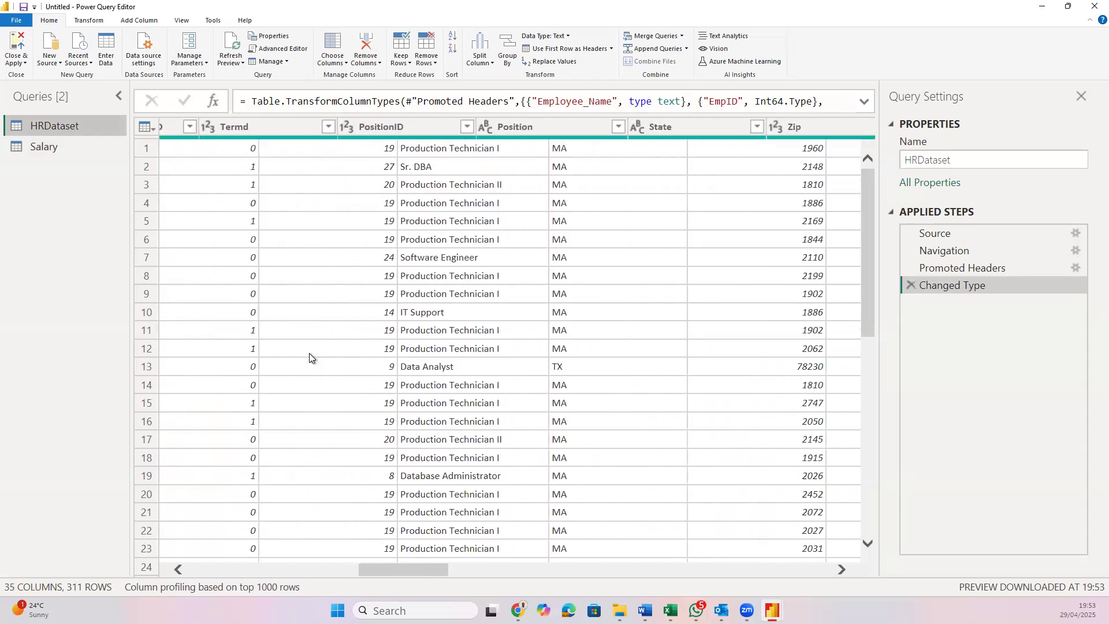
scroll(310, 358, "right", 4)
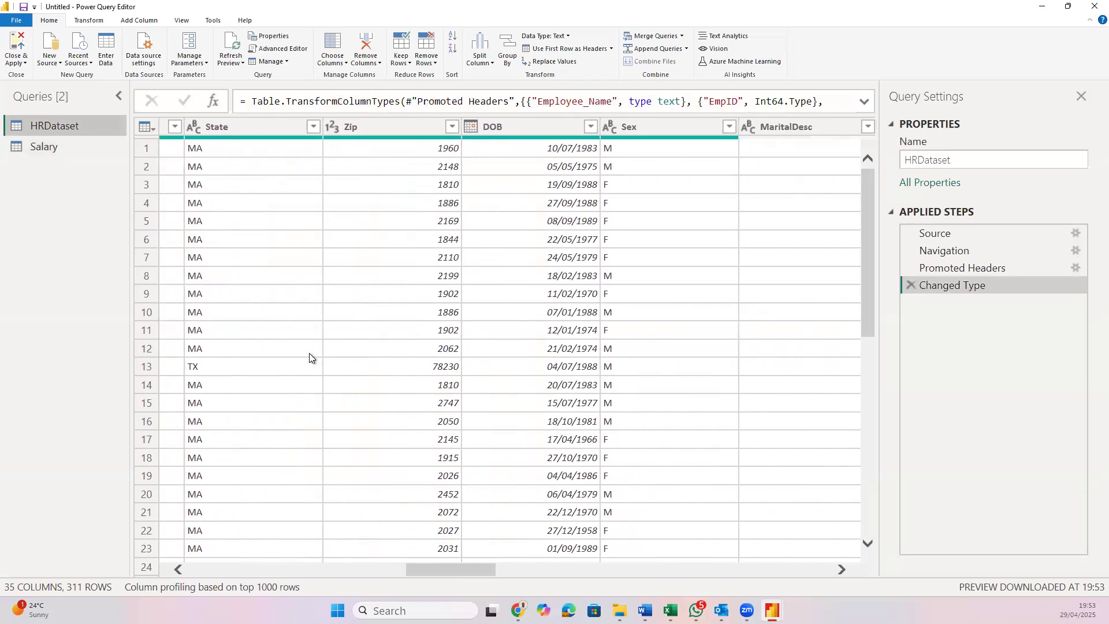
scroll(310, 355, "right", 4)
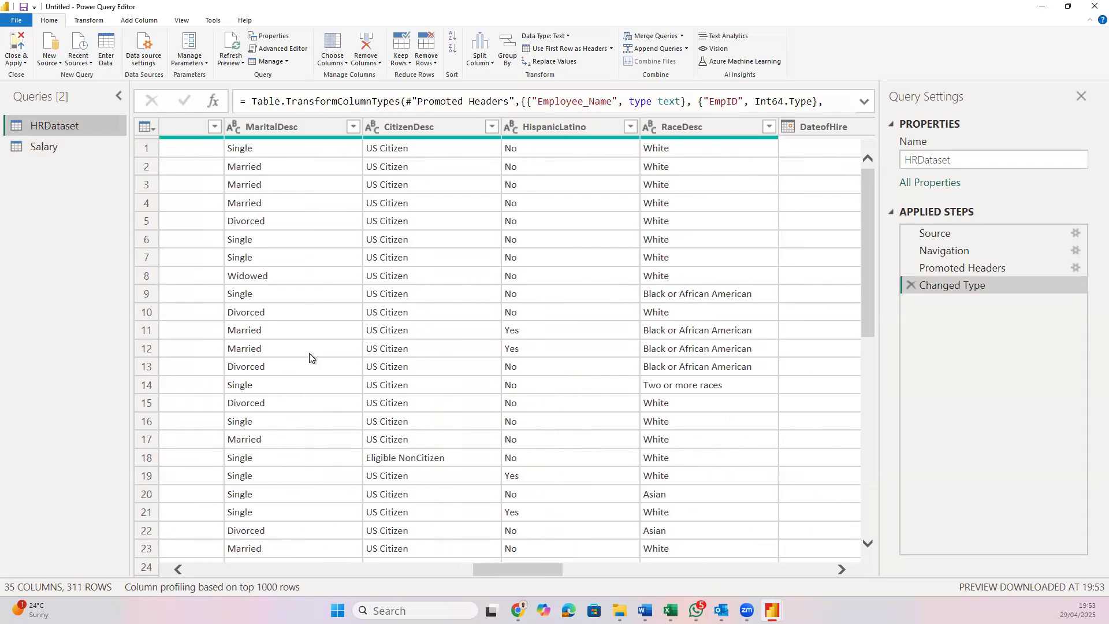
scroll(353, 205, "left", 15)
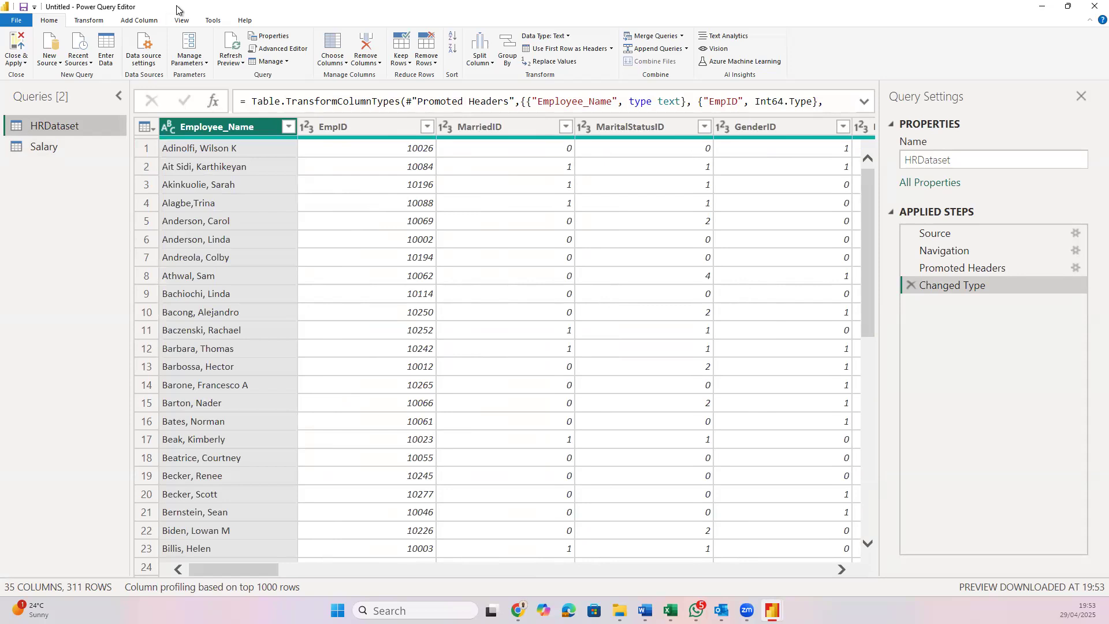
View the column distribution and the column profile of HRDataset, switching each one off again after viewing
left_click(183, 22)
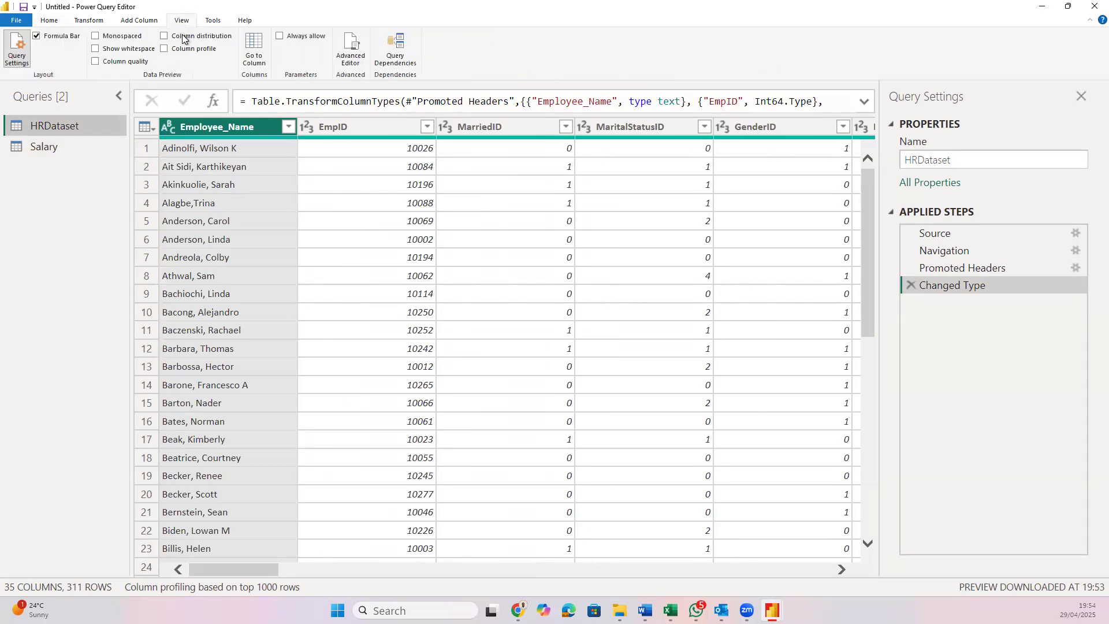
left_click(164, 36)
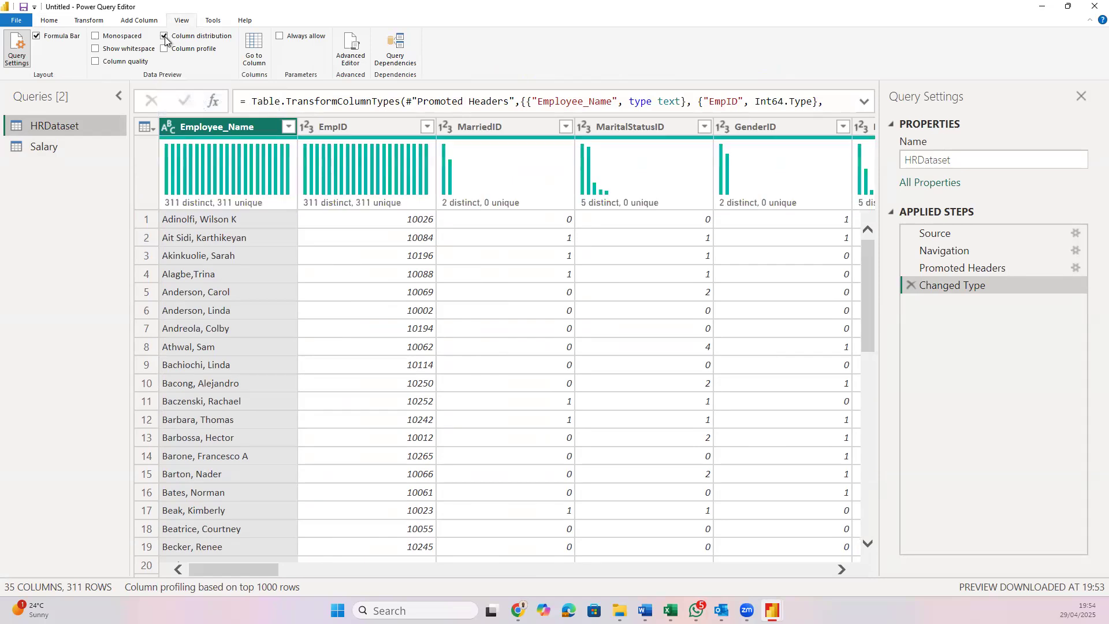
scroll(439, 316, "right", 2)
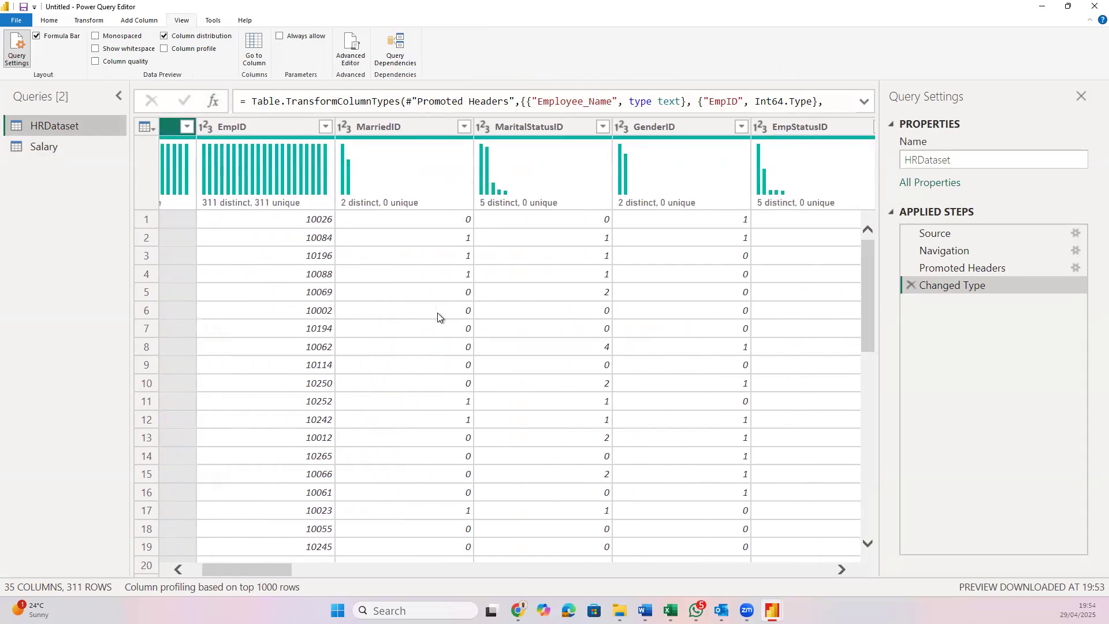
scroll(437, 317, "left", 2)
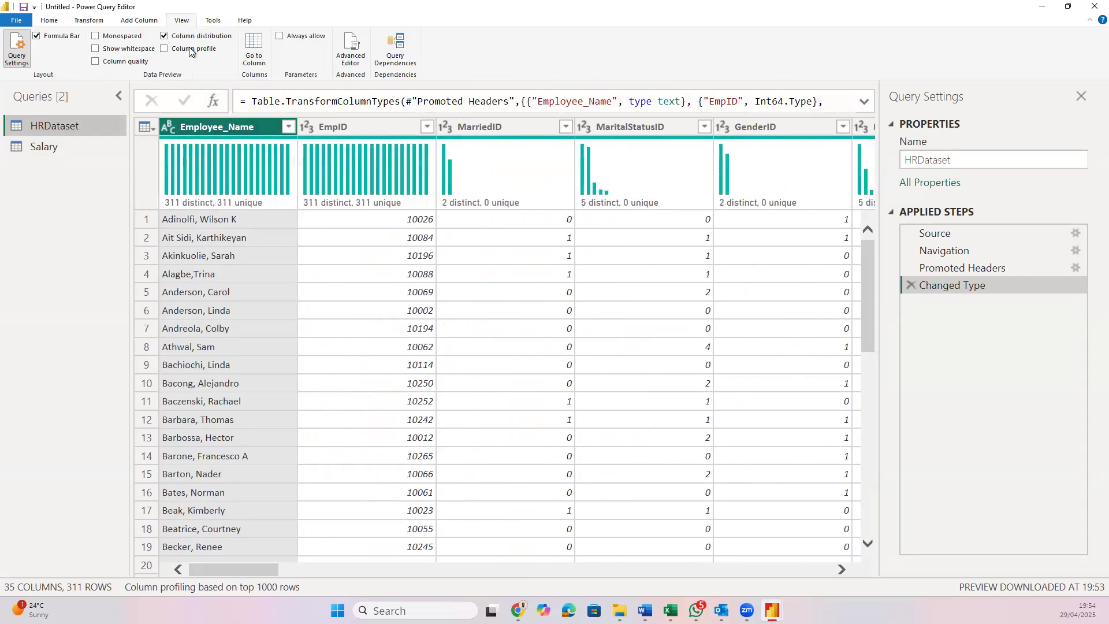
left_click(164, 36)
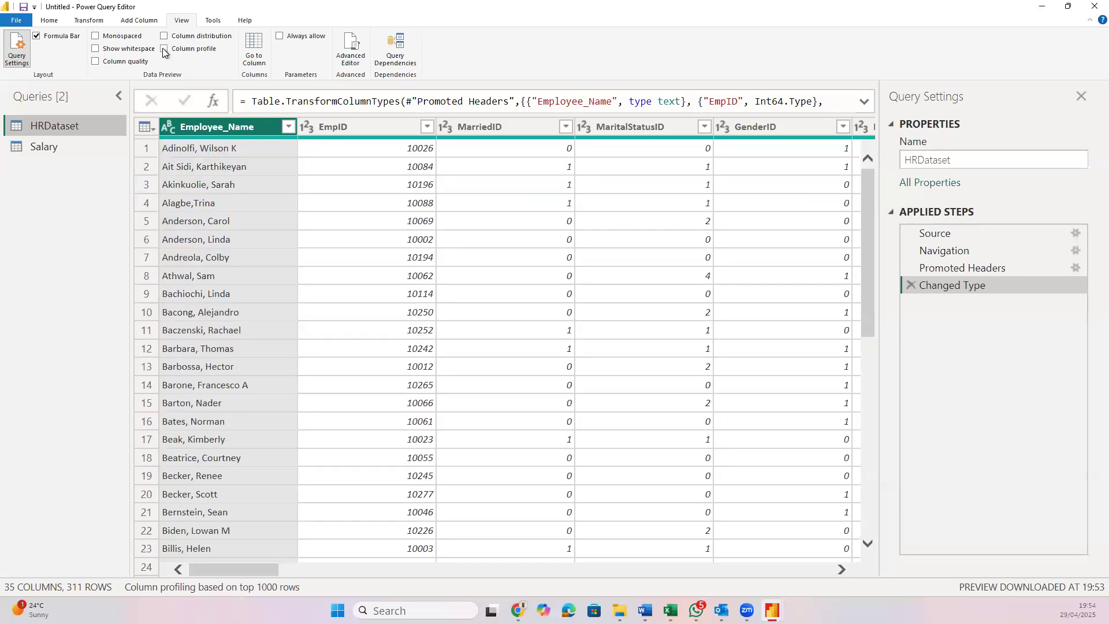
left_click(165, 49)
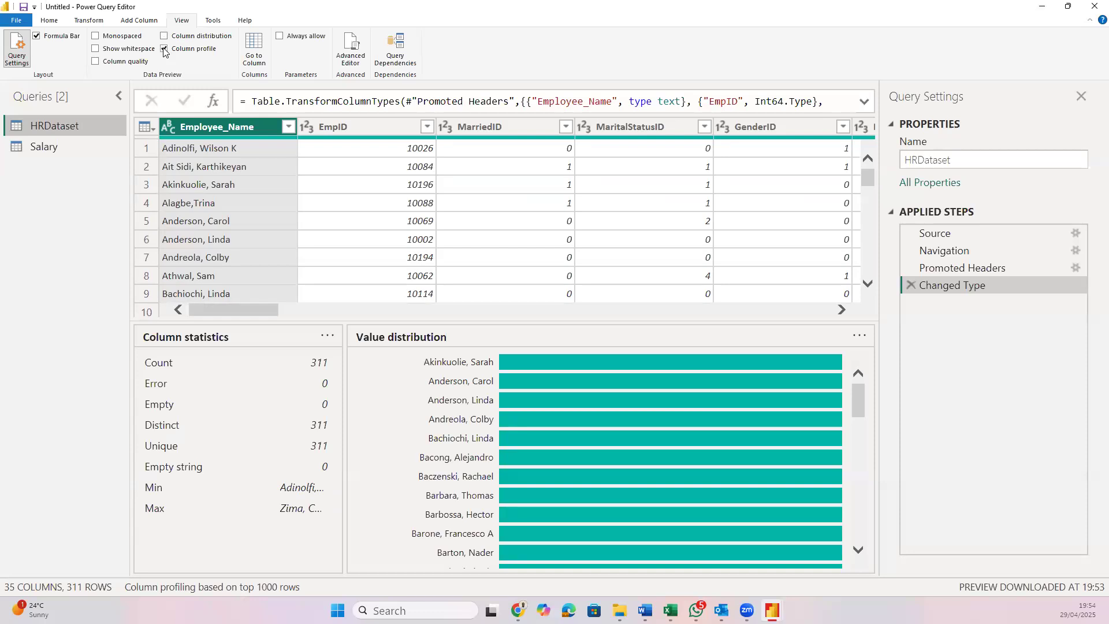
left_click(164, 48)
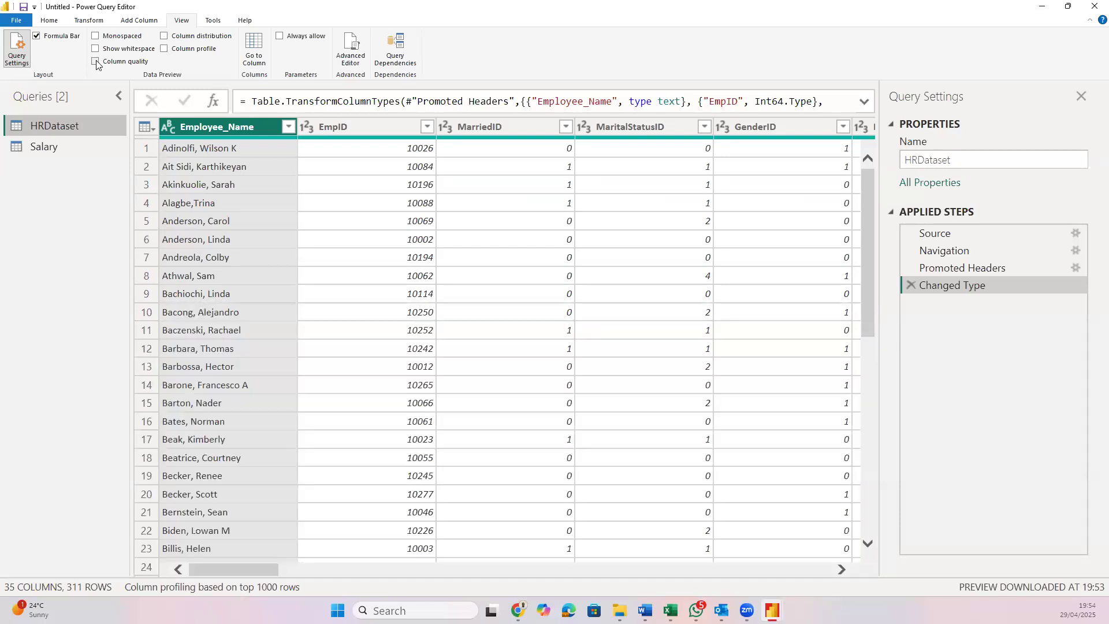
Turn on column quality for the data preview and check the HRDataset columns through PerfScoreID, including DeptID's details
left_click(96, 61)
scroll(519, 430, "right", 2)
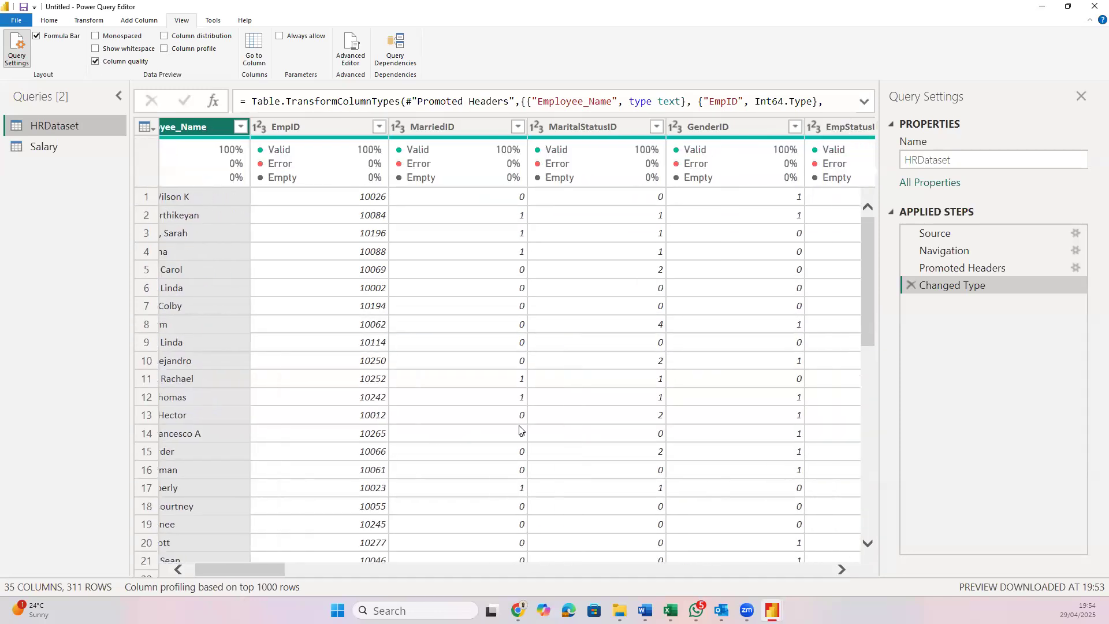
scroll(519, 429, "right", 4)
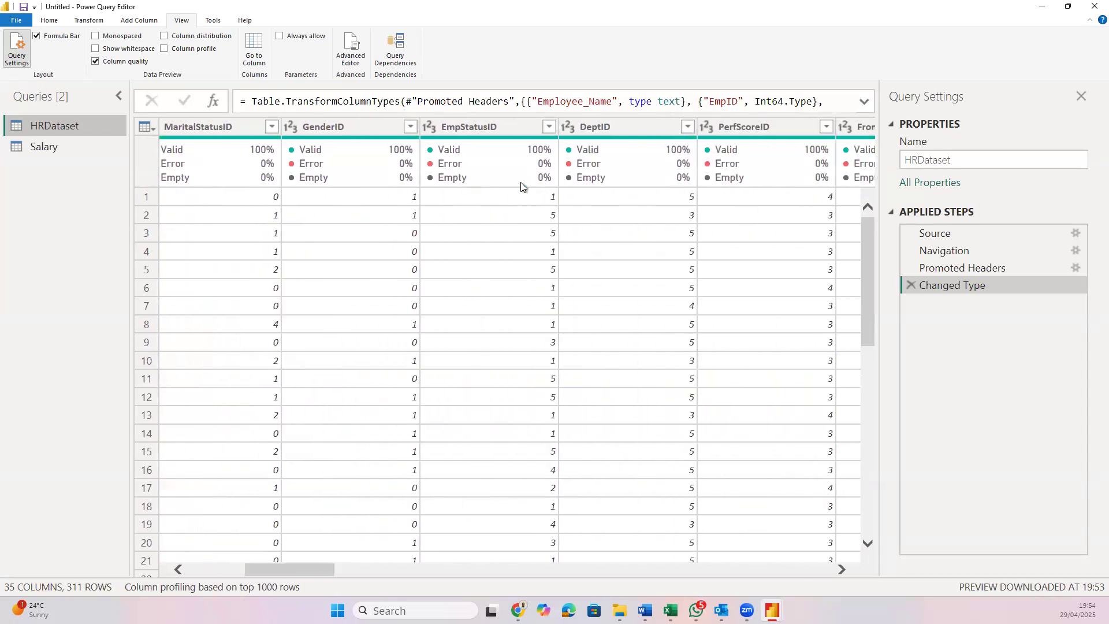
mouse_move(657, 172)
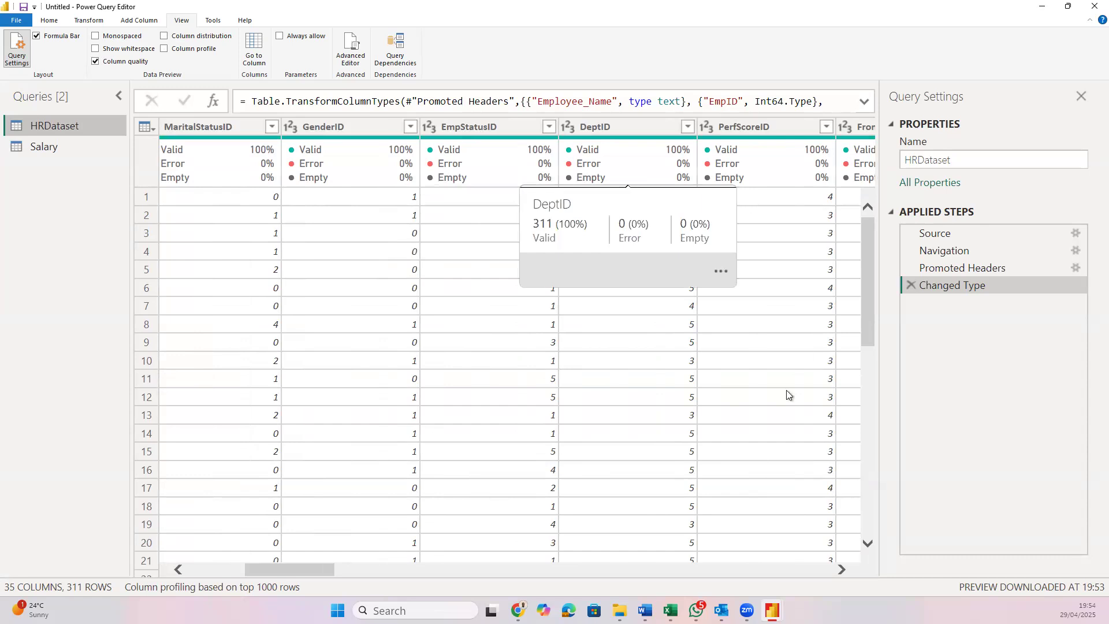
scroll(778, 397, "down", 1)
scroll(778, 397, "left", 6)
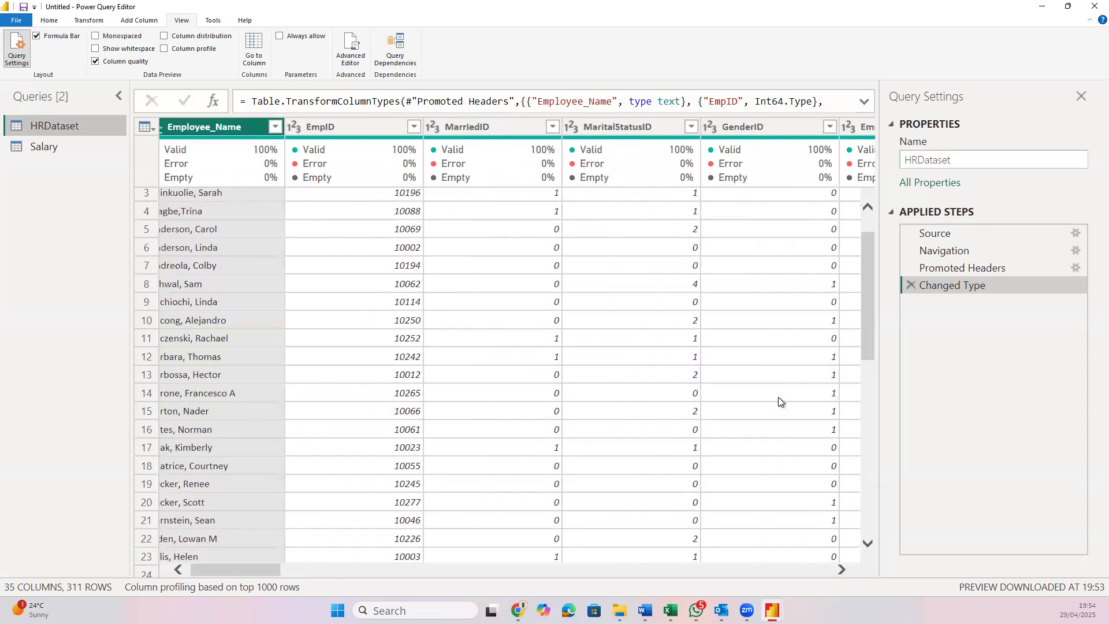
scroll(778, 397, "left", 1)
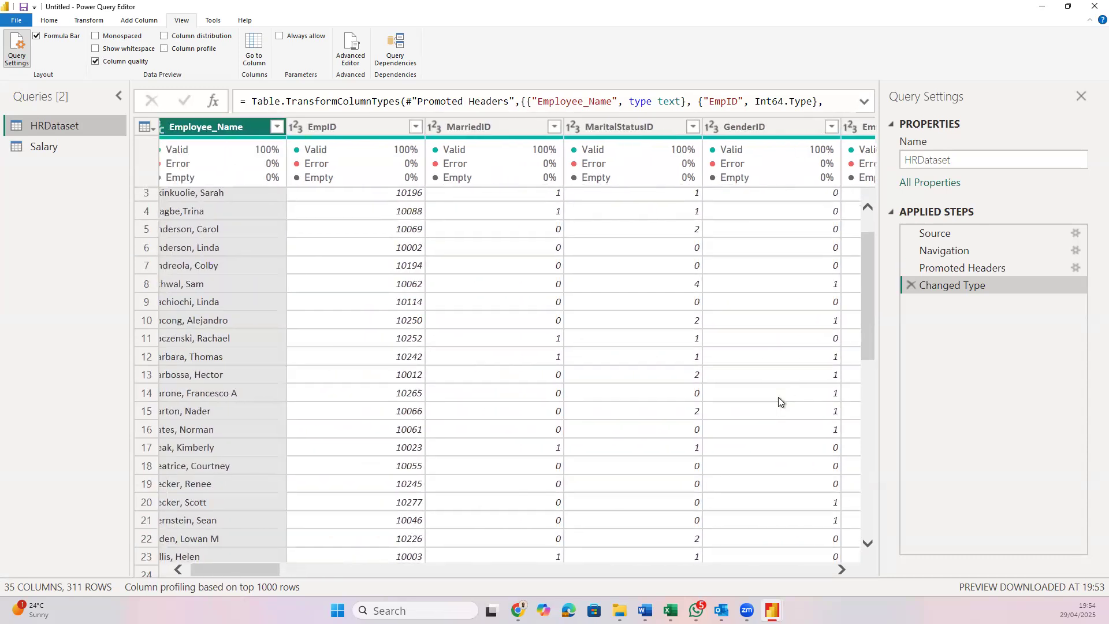
Examine the valid, error and empty percentages of the HRDataset columns through Absences, paying attention to DateofTermination and ManagerID
scroll(778, 397, "right", 6)
scroll(779, 397, "right", 10)
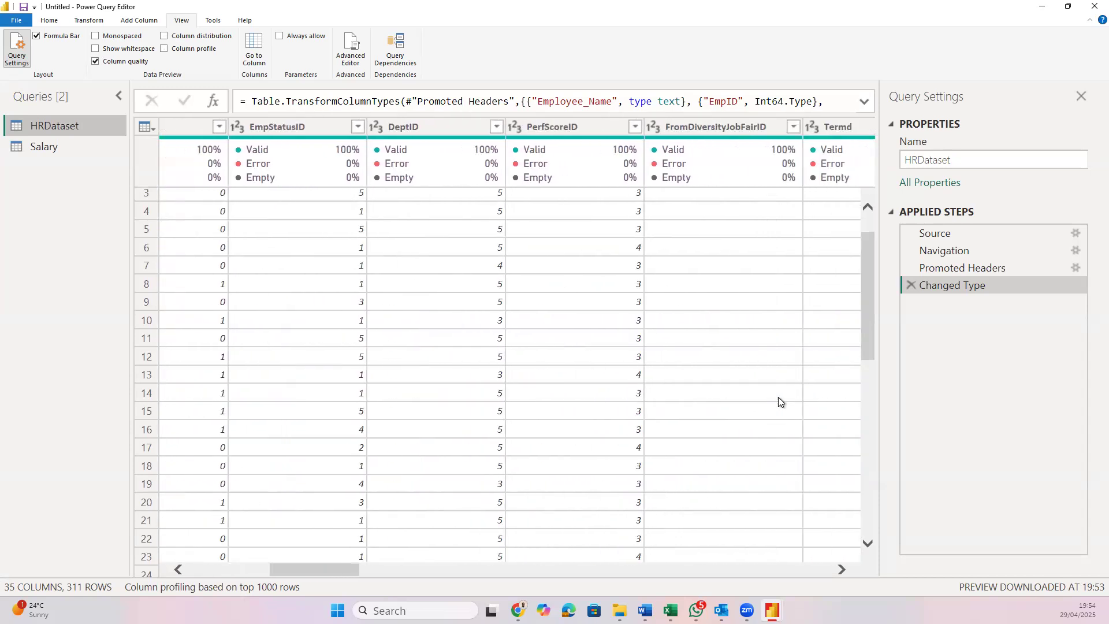
scroll(778, 397, "right", 7)
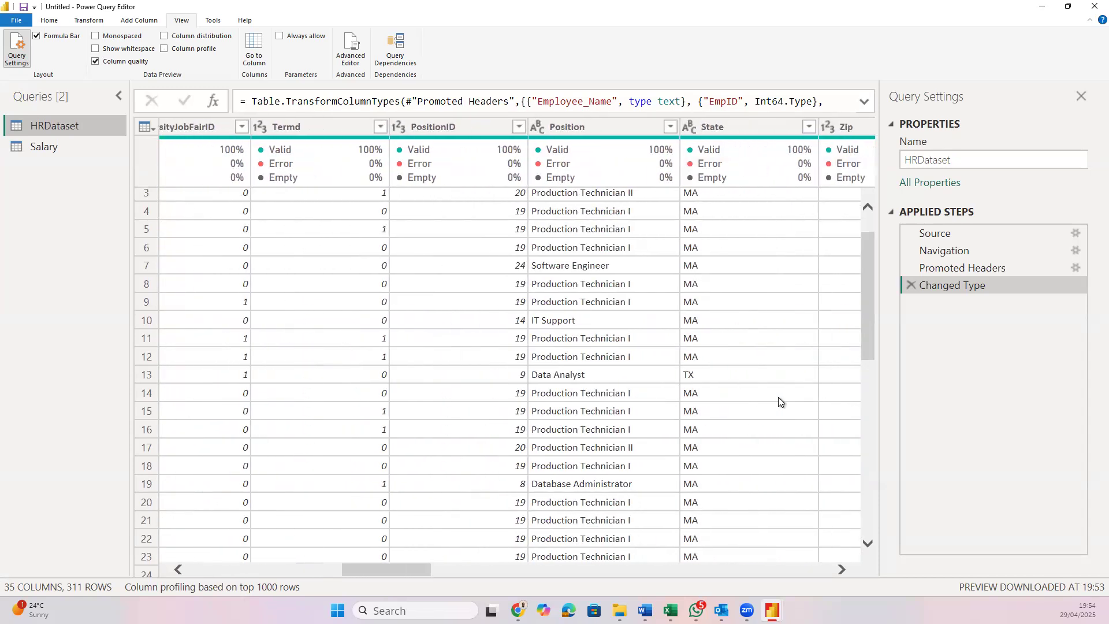
scroll(778, 397, "right", 5)
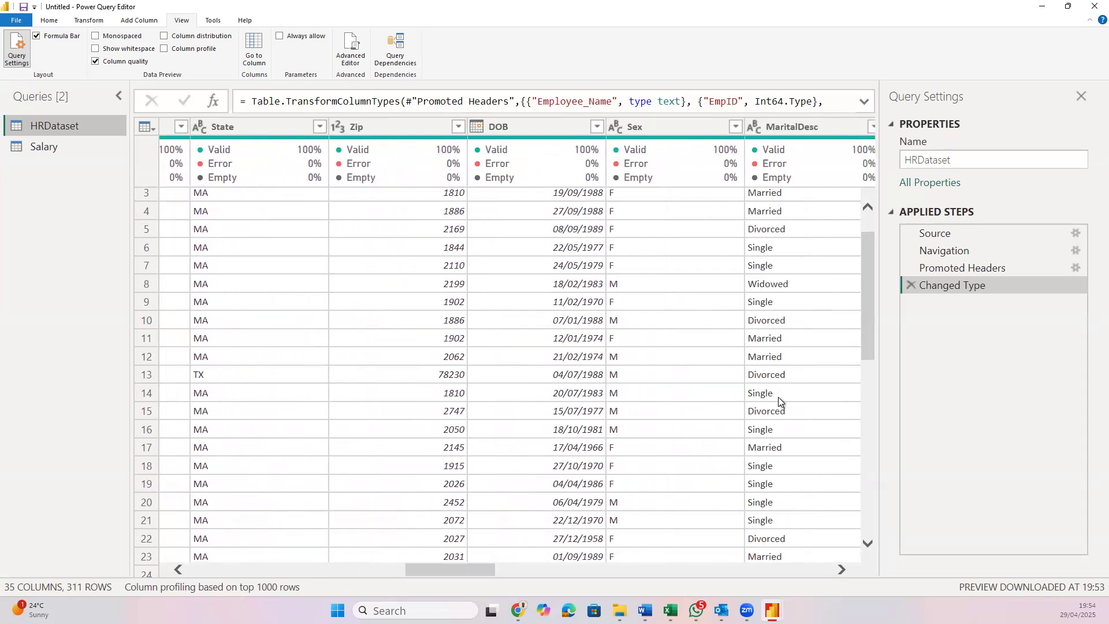
scroll(778, 397, "right", 7)
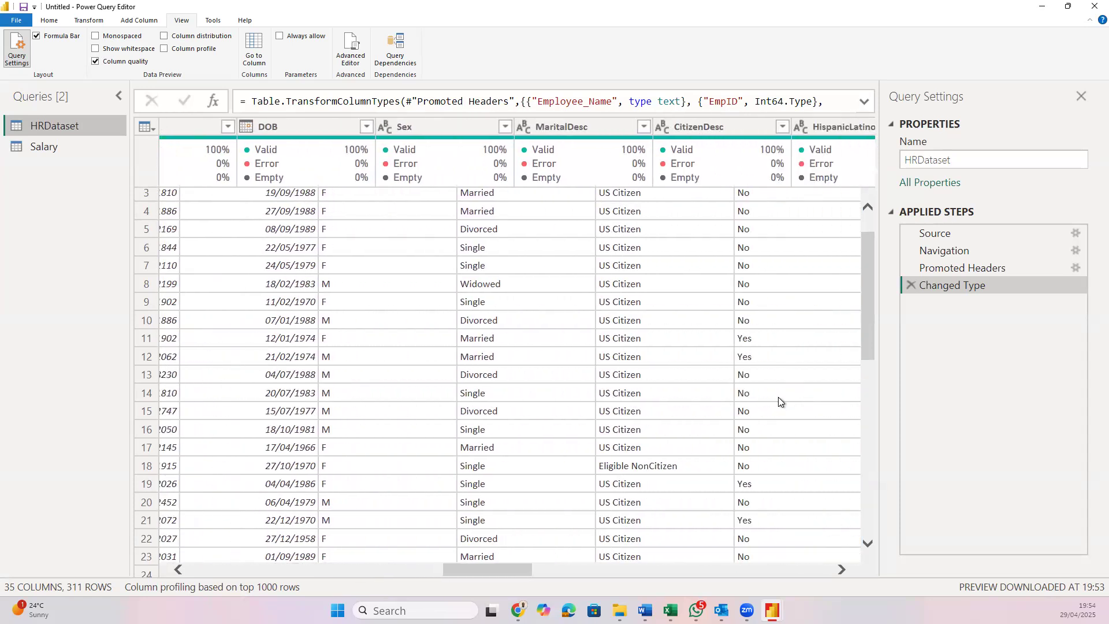
scroll(779, 397, "right", 5)
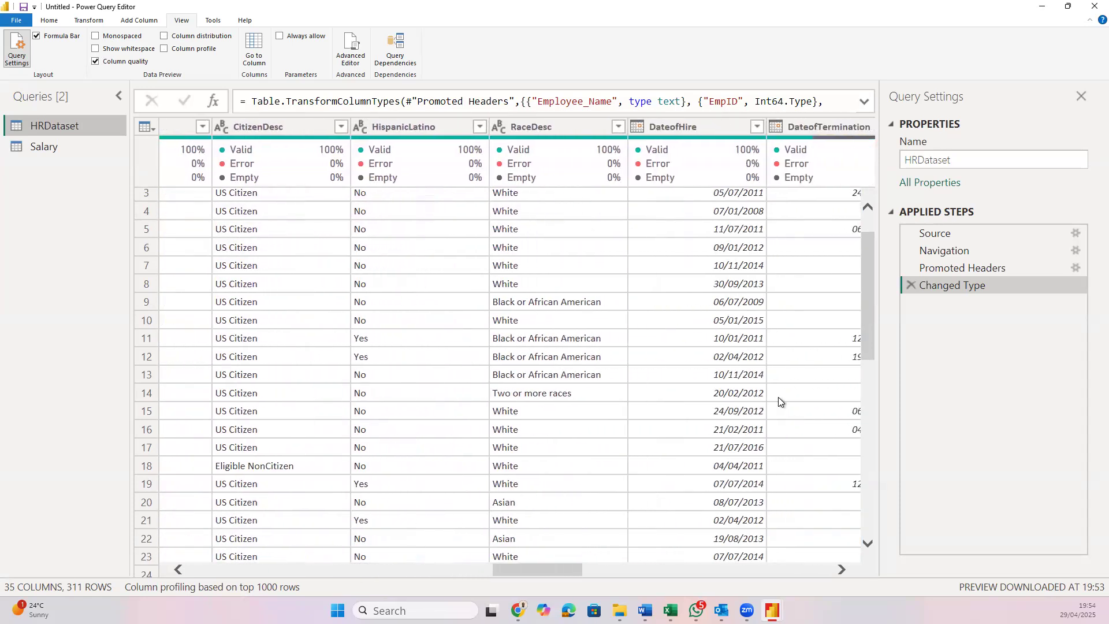
scroll(779, 397, "right", 5)
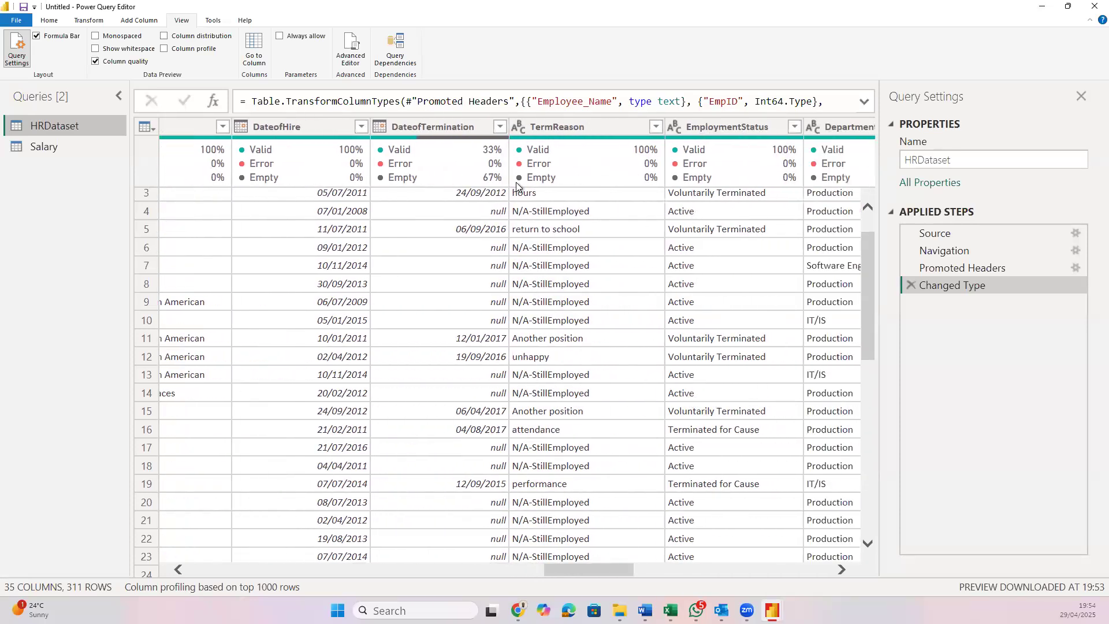
mouse_move(445, 185)
mouse_move(483, 180)
scroll(445, 429, "right", 2)
scroll(445, 429, "right", 6)
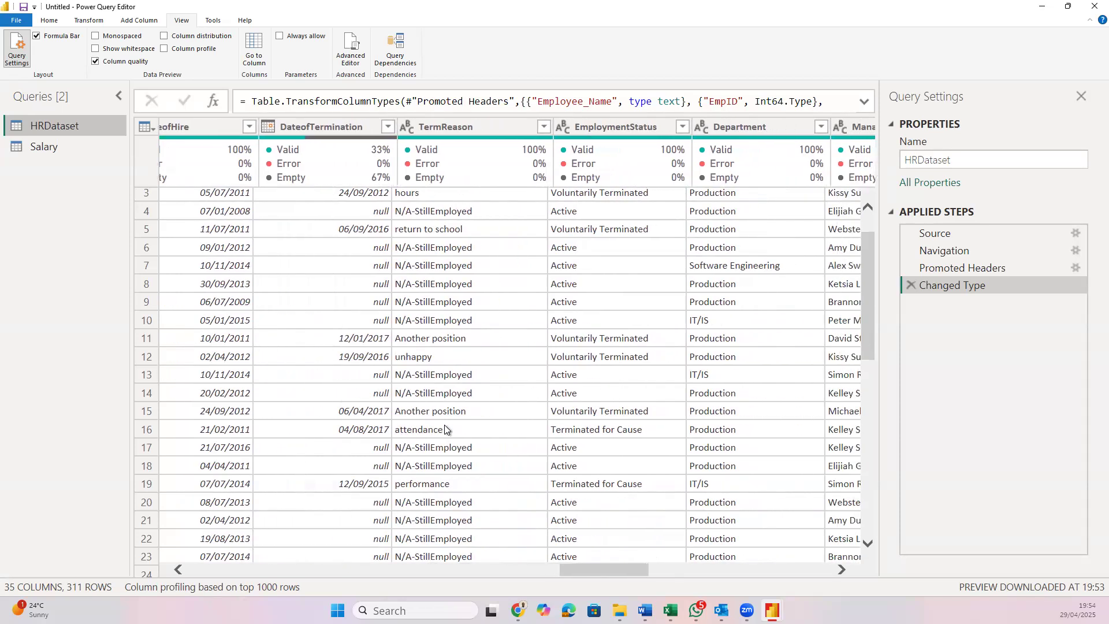
scroll(445, 429, "right", 8)
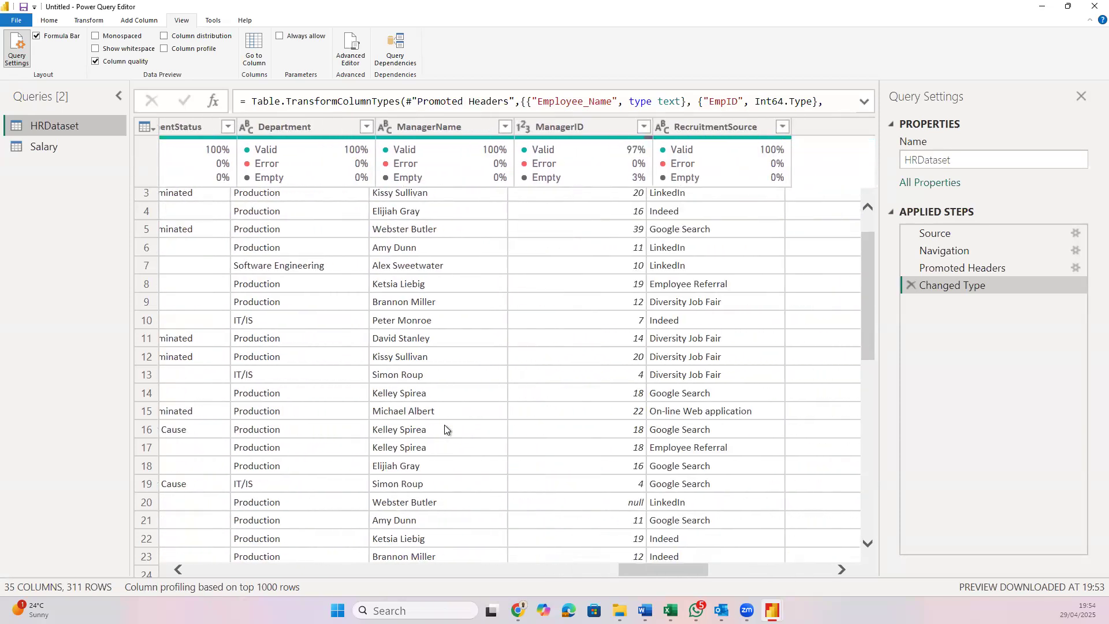
scroll(445, 429, "right", 12)
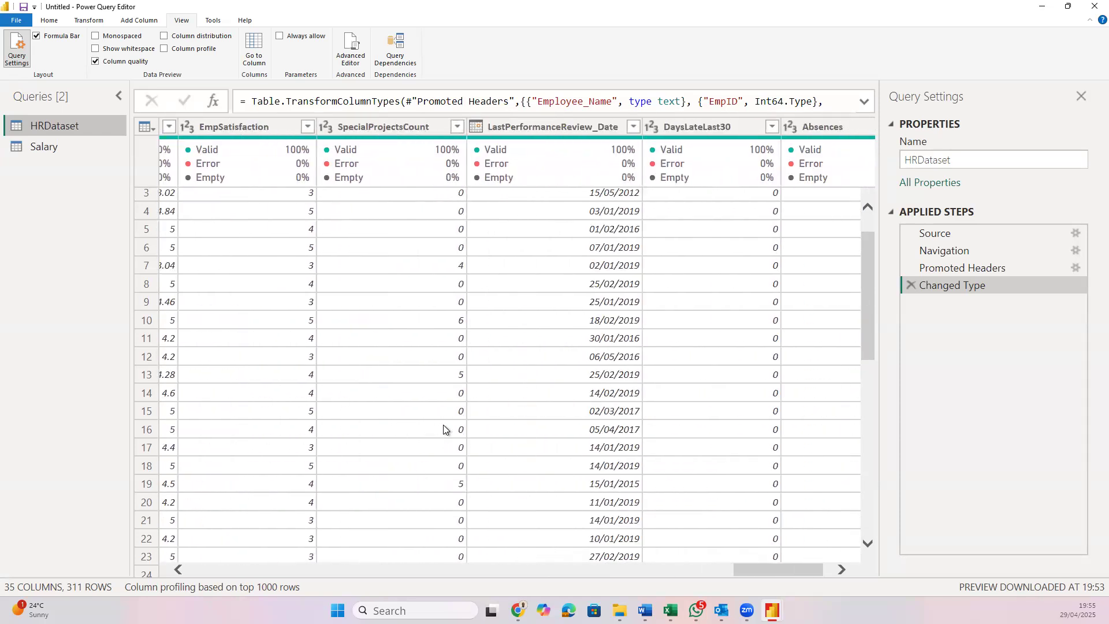
scroll(445, 429, "left", 15)
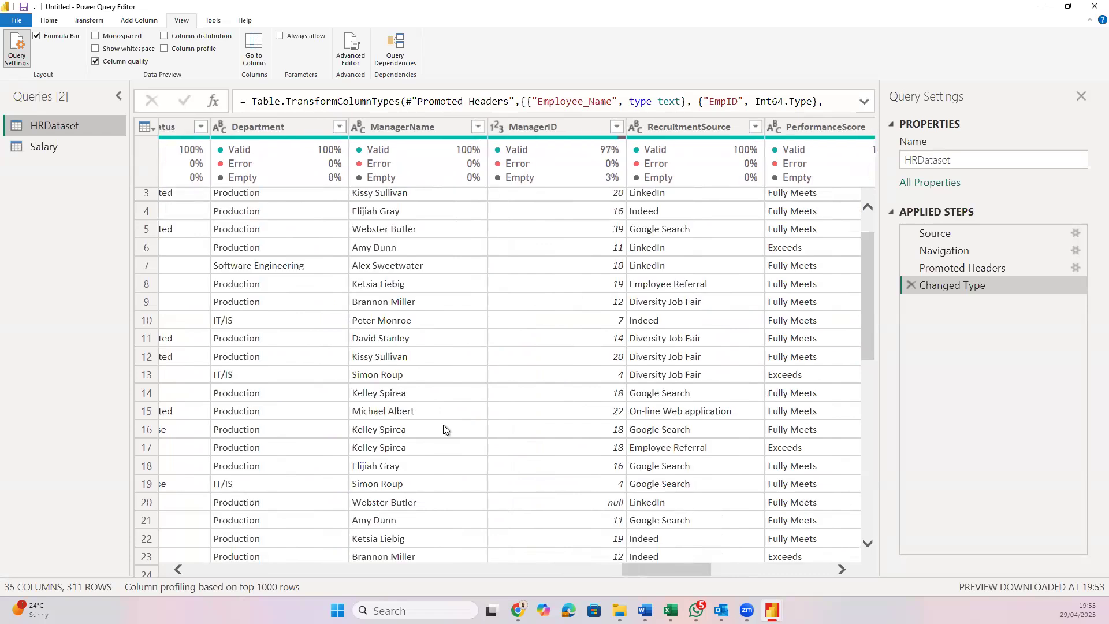
Recheck the valid, error and empty percentages of the HRDataset columns from Employee_Name through RaceDesc
scroll(444, 429, "left", 15)
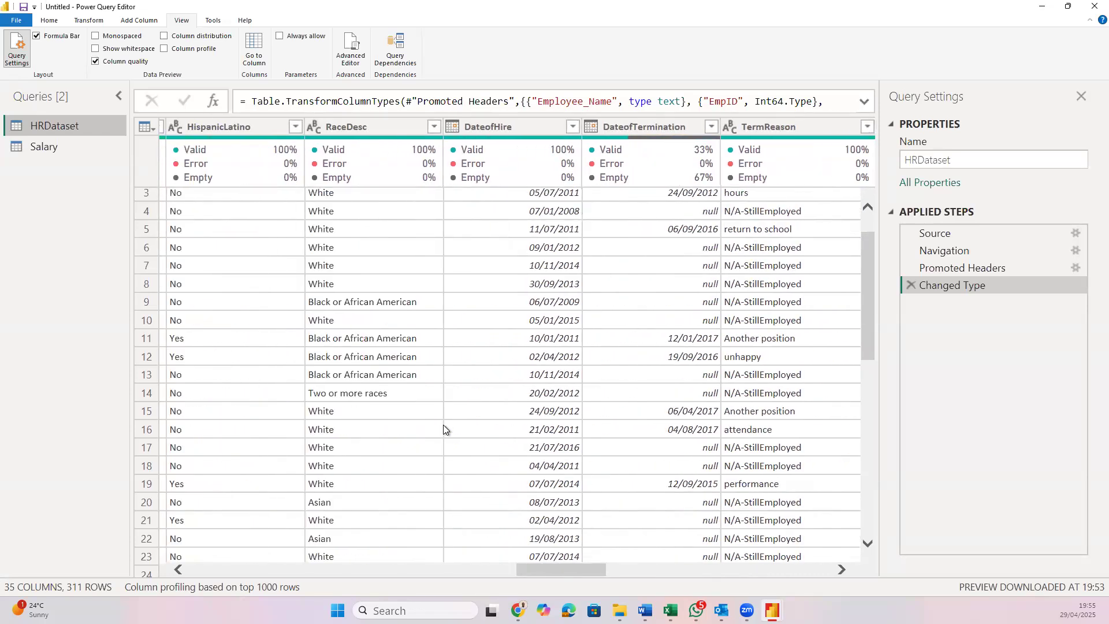
scroll(444, 429, "left", 15)
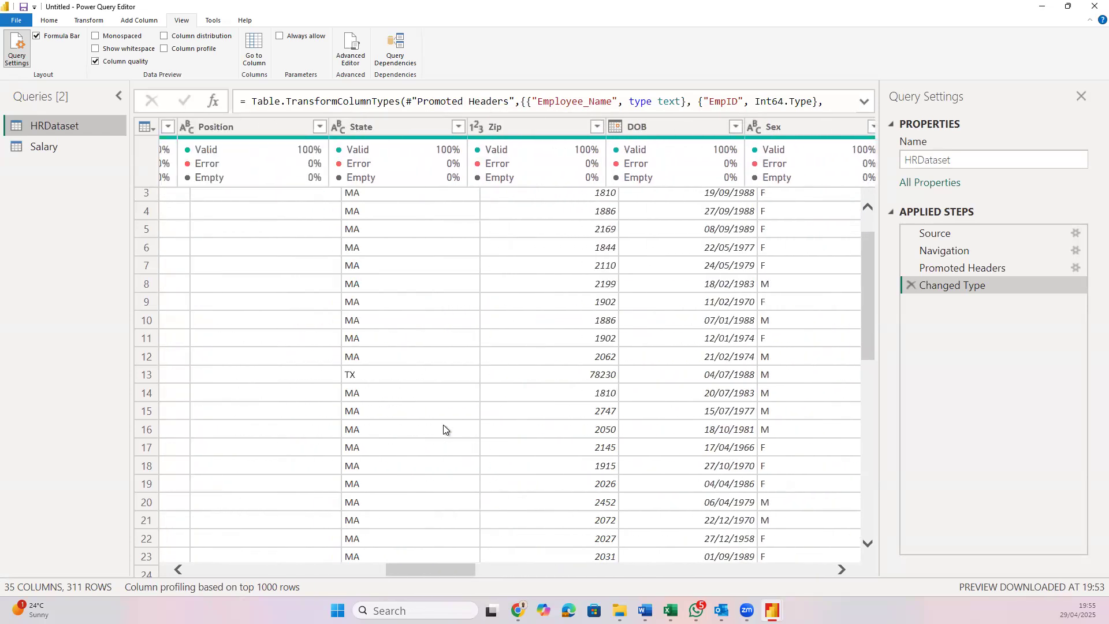
scroll(444, 429, "left", 15)
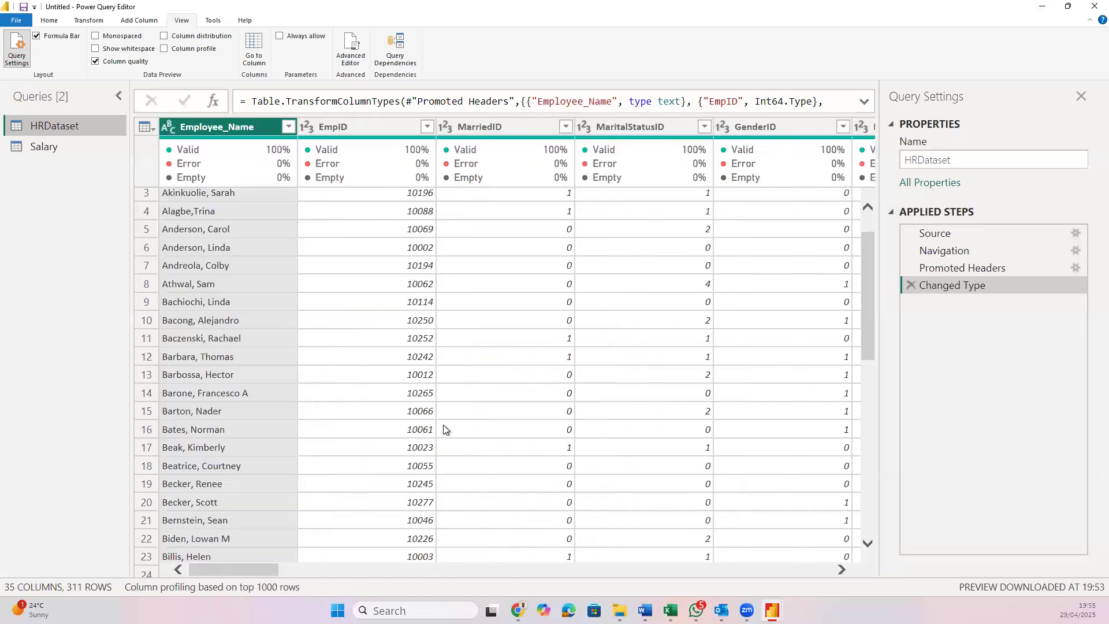
scroll(410, 282, "right", 3)
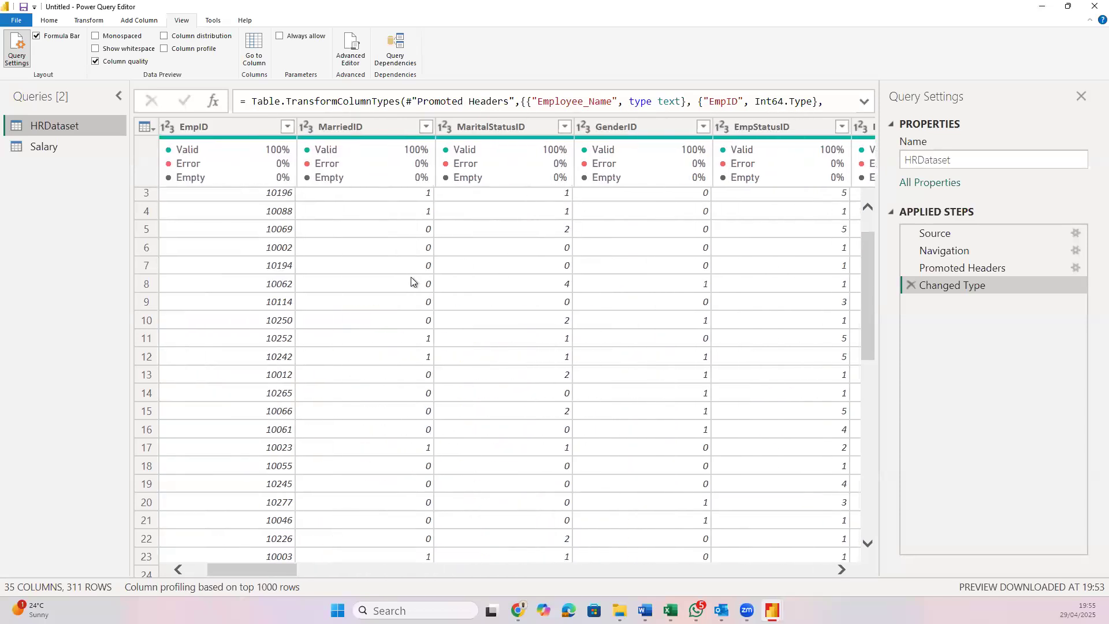
scroll(412, 278, "right", 2)
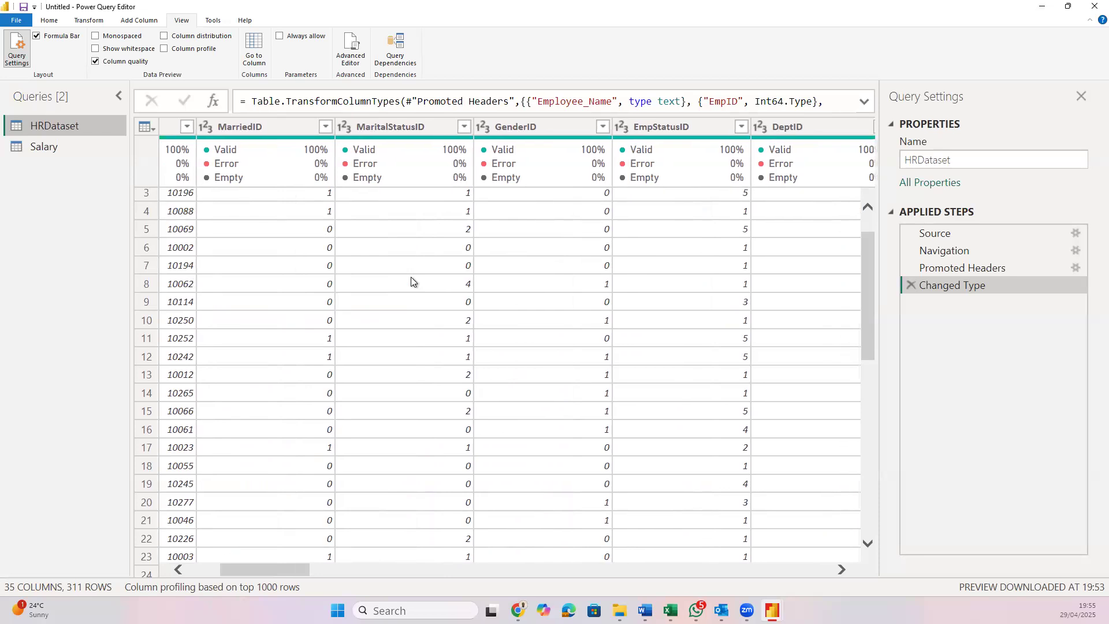
scroll(411, 281, "right", 5)
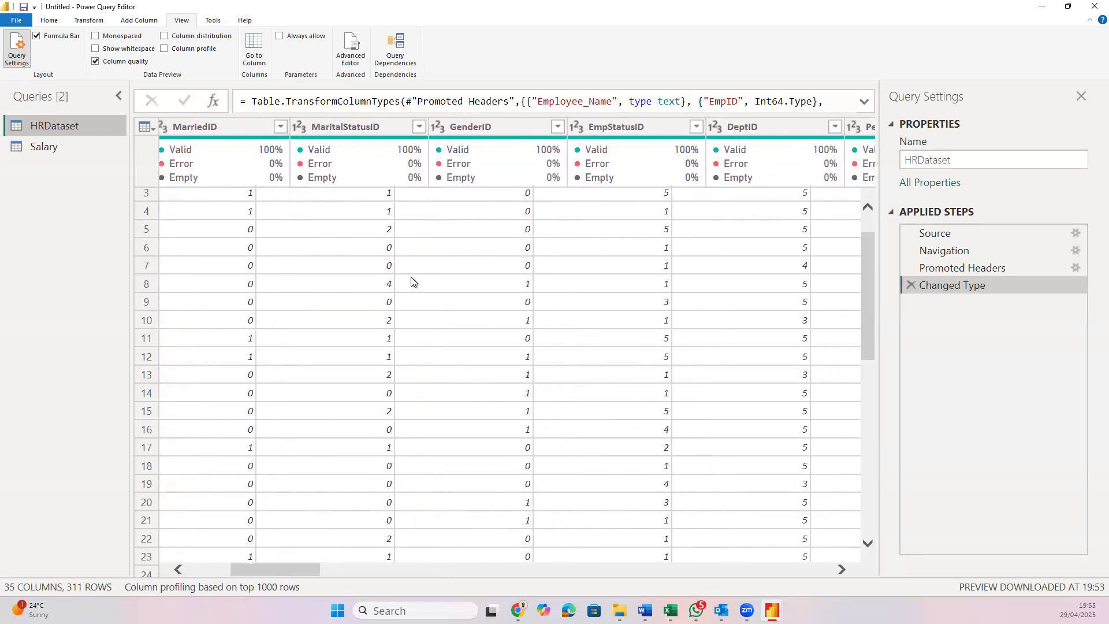
scroll(416, 276, "right", 6)
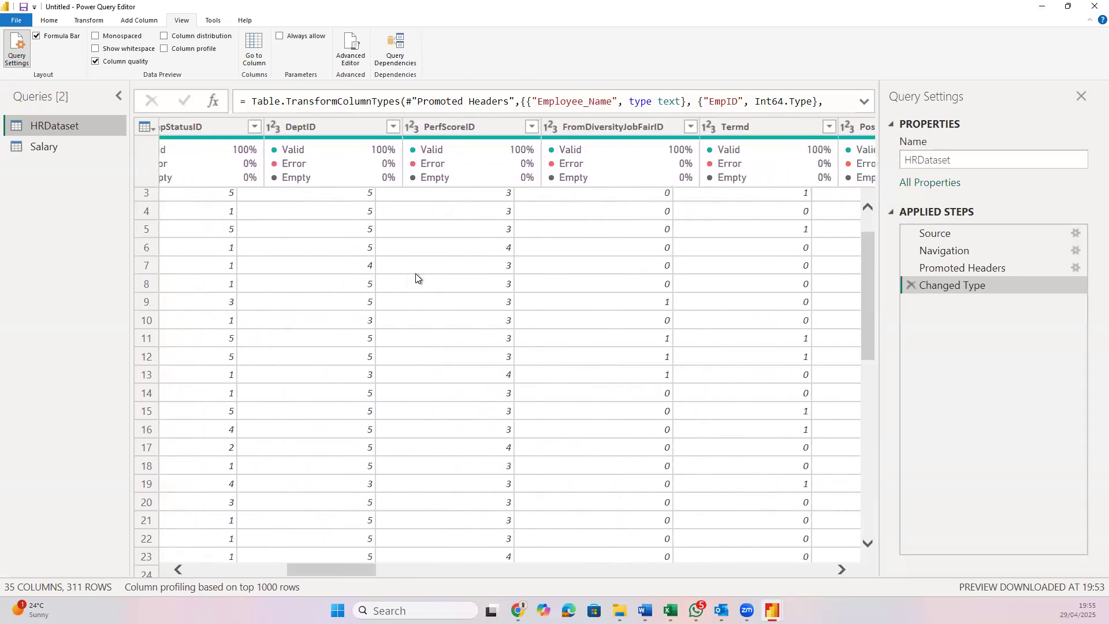
scroll(416, 277, "right", 10)
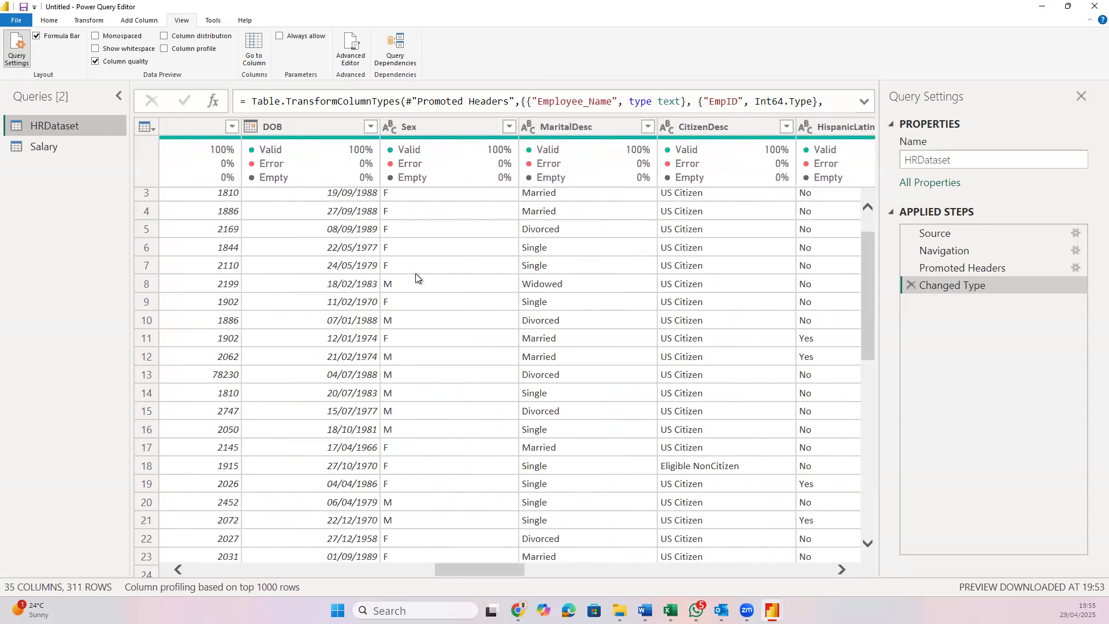
scroll(416, 278, "right", 3)
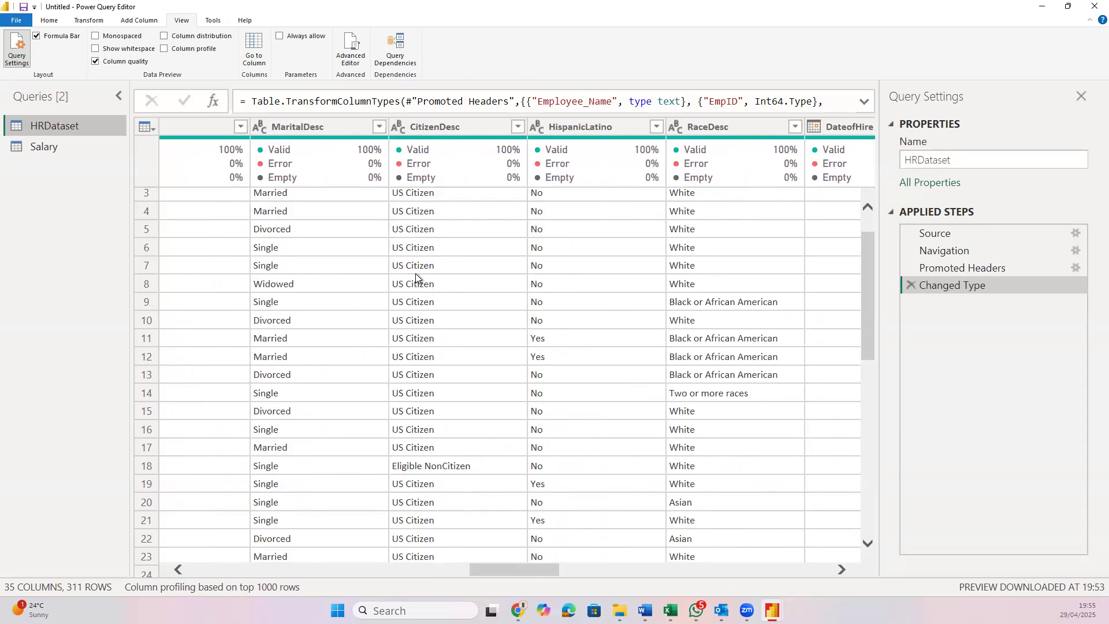
scroll(416, 277, "left", 20)
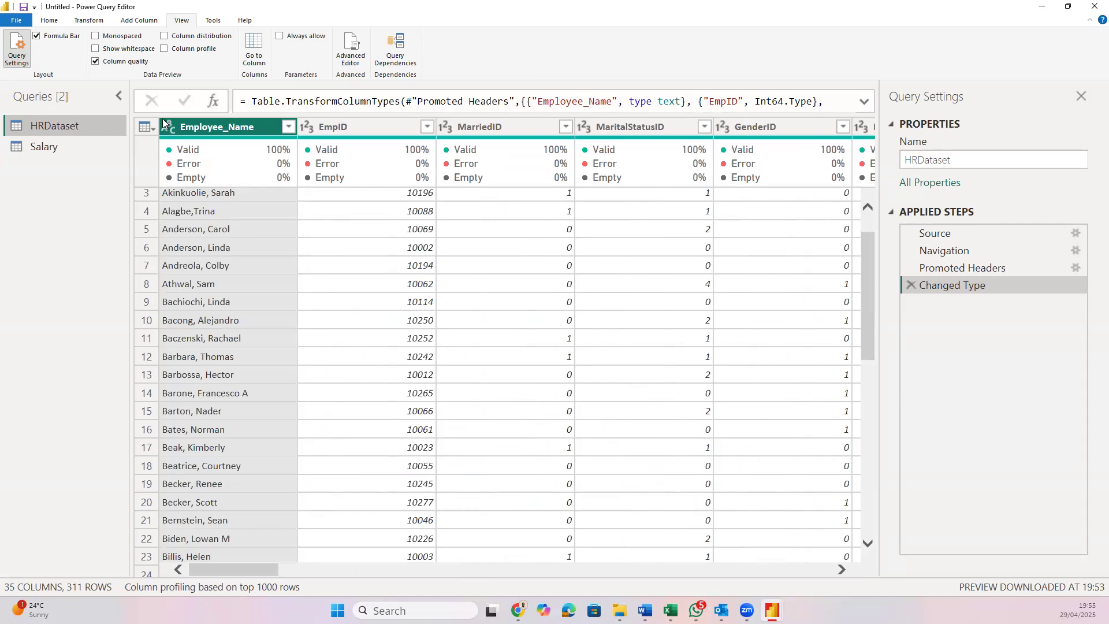
Turn off column quality for the data preview and open the Salary query
left_click(94, 62)
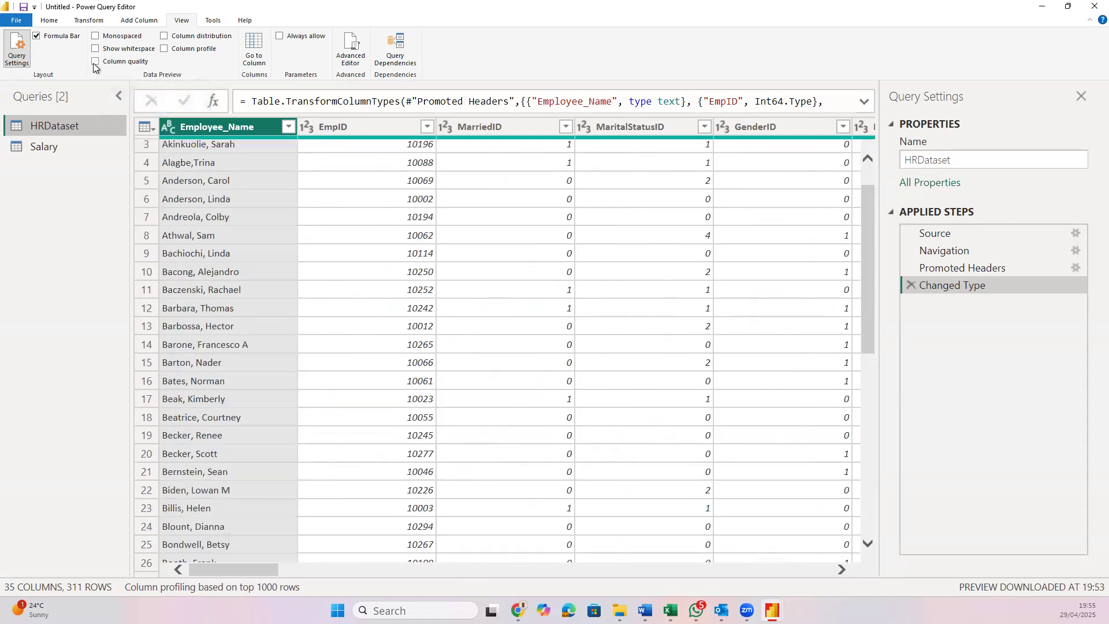
left_click(359, 127)
scroll(545, 241, "right", 6)
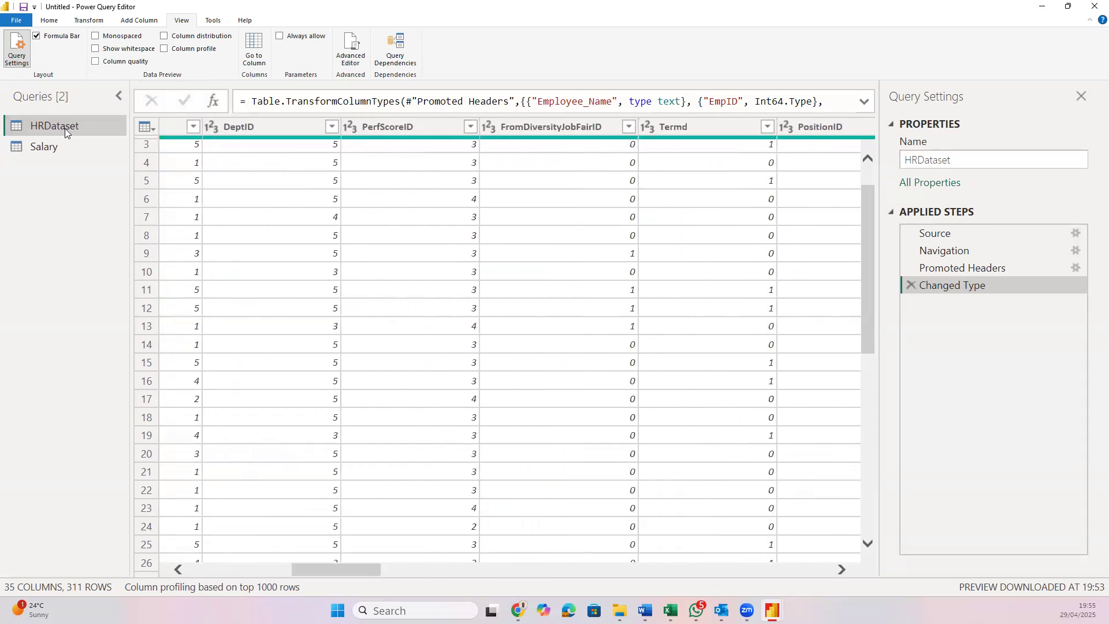
left_click(64, 145)
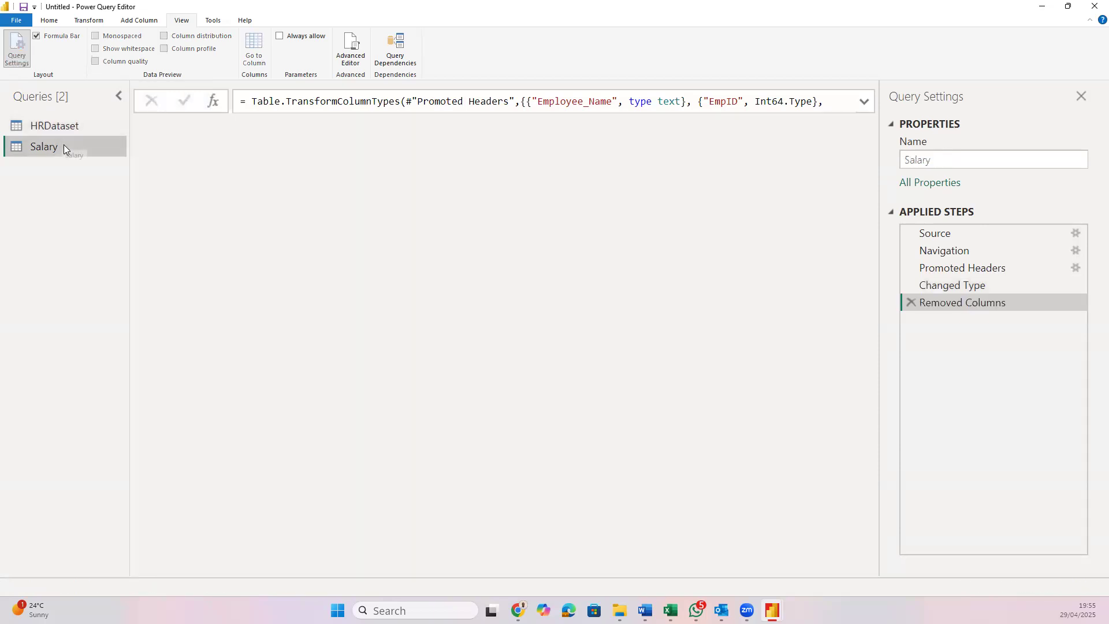
Show the column profile for the Salary column, examine its statistics and value distribution, and switch the profile off
left_click(353, 125)
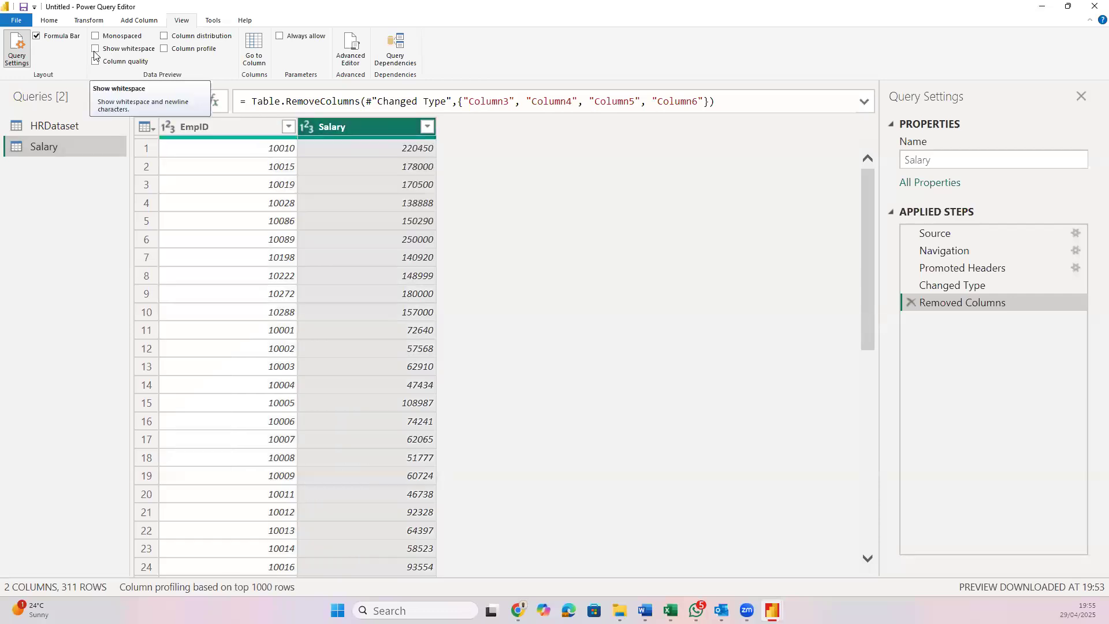
left_click(164, 50)
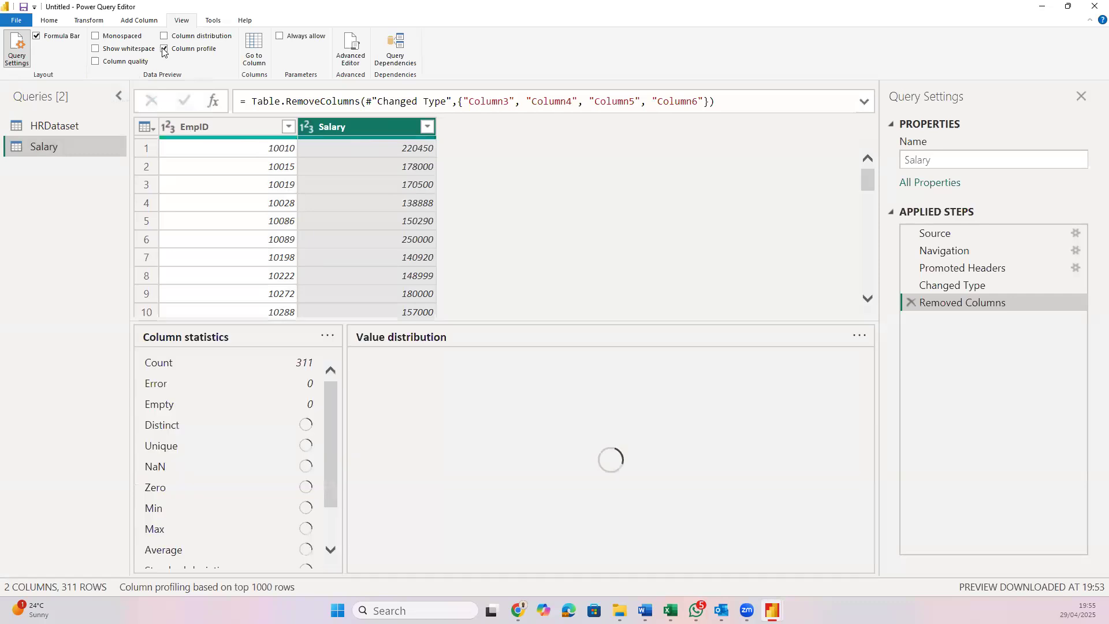
mouse_move(359, 469)
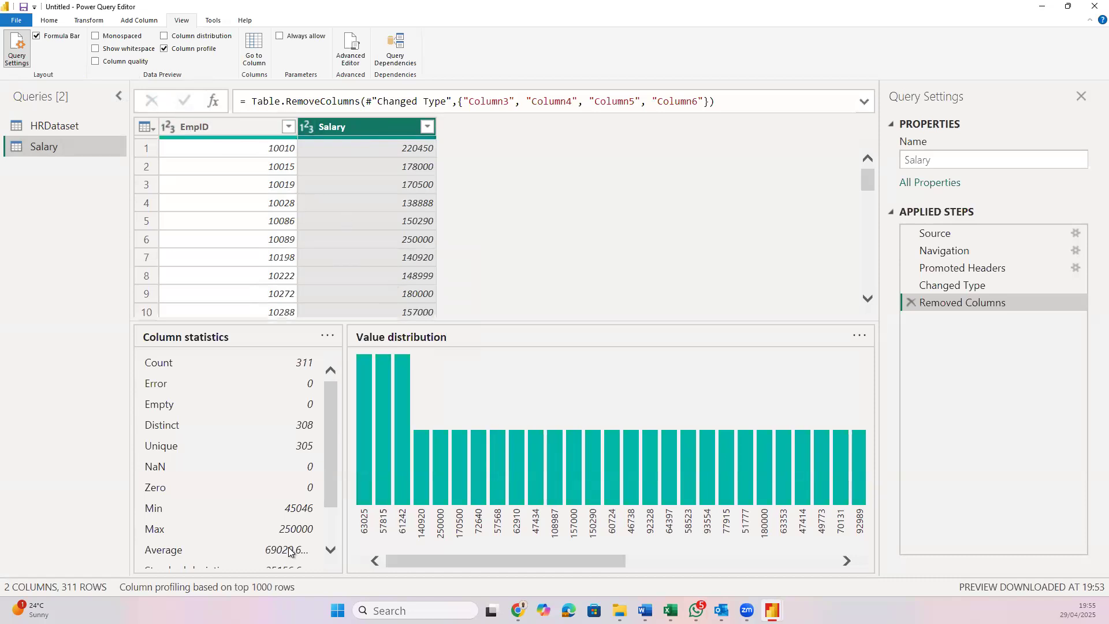
scroll(289, 552, "down", 3)
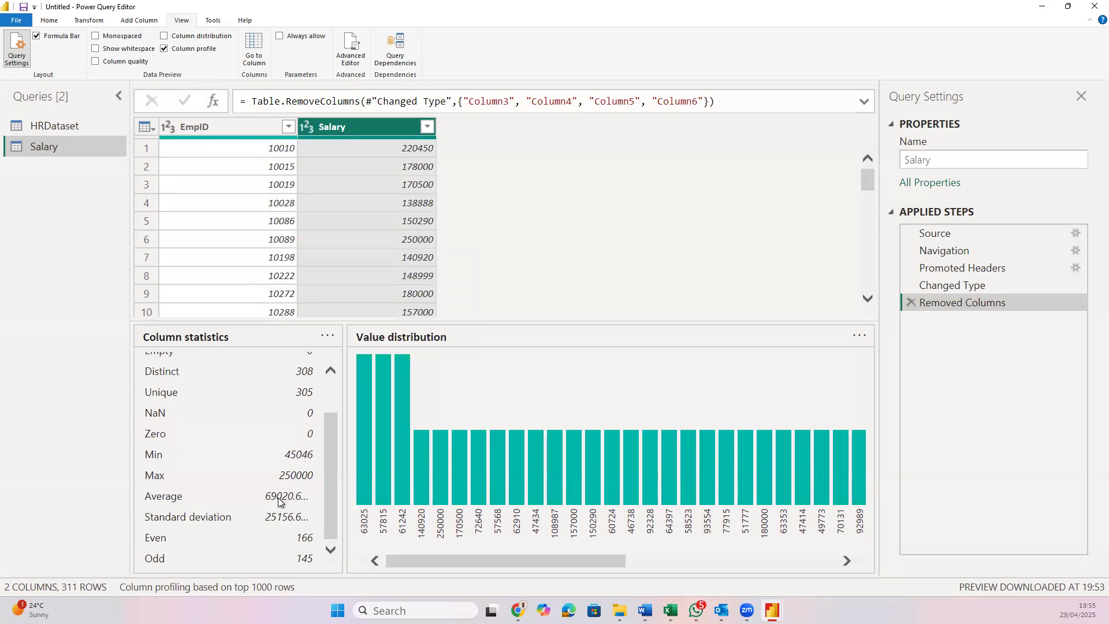
scroll(443, 520, "down", 5)
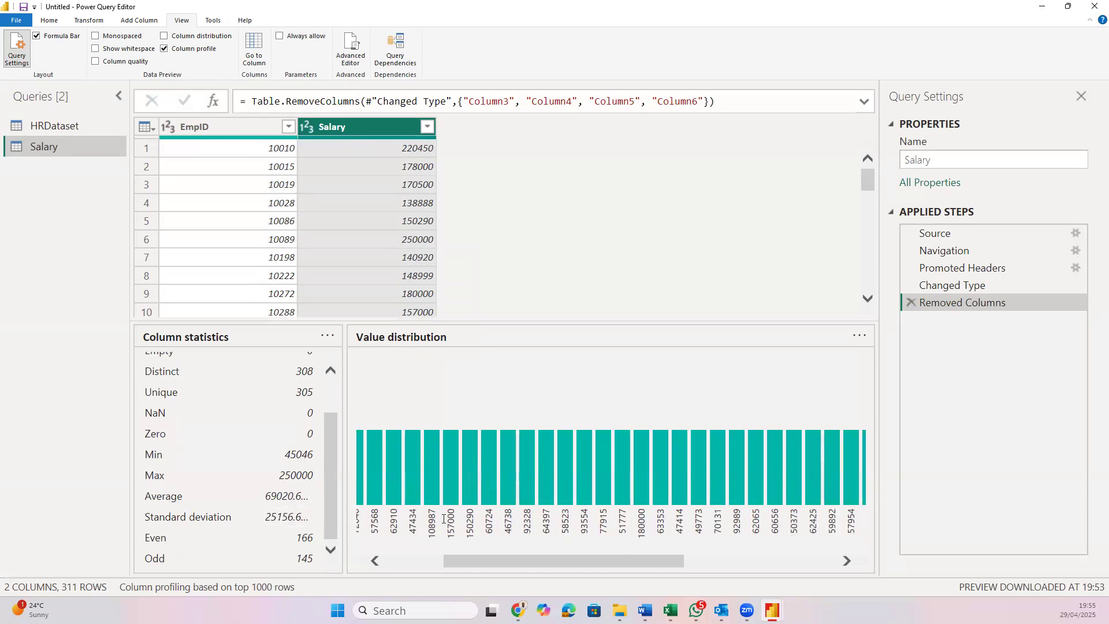
scroll(443, 519, "up", 5)
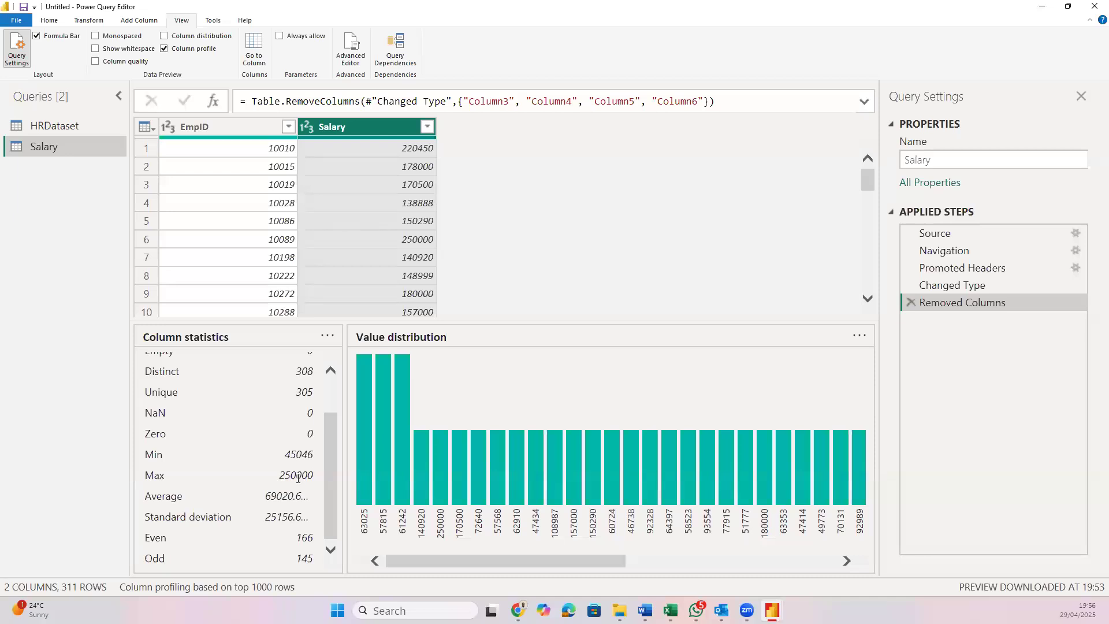
scroll(299, 477, "up", 3)
scroll(298, 477, "down", 3)
left_click(170, 50)
Turn on column distribution and inspect the distinct and unique values of the Salary query's EmpID and Salary columns
left_click(165, 36)
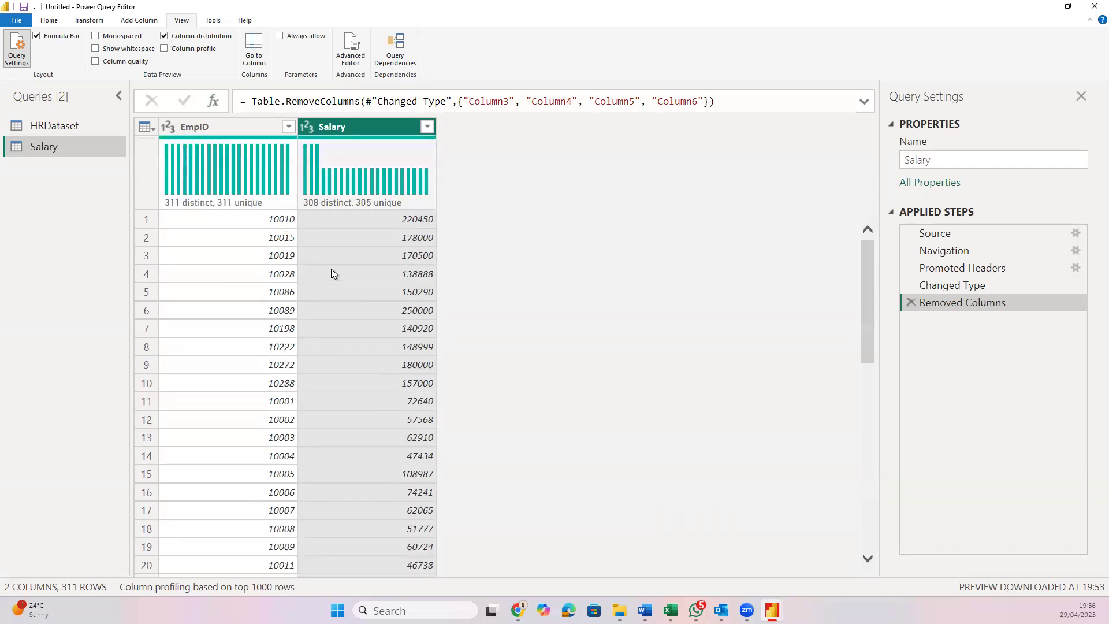
left_click(255, 182)
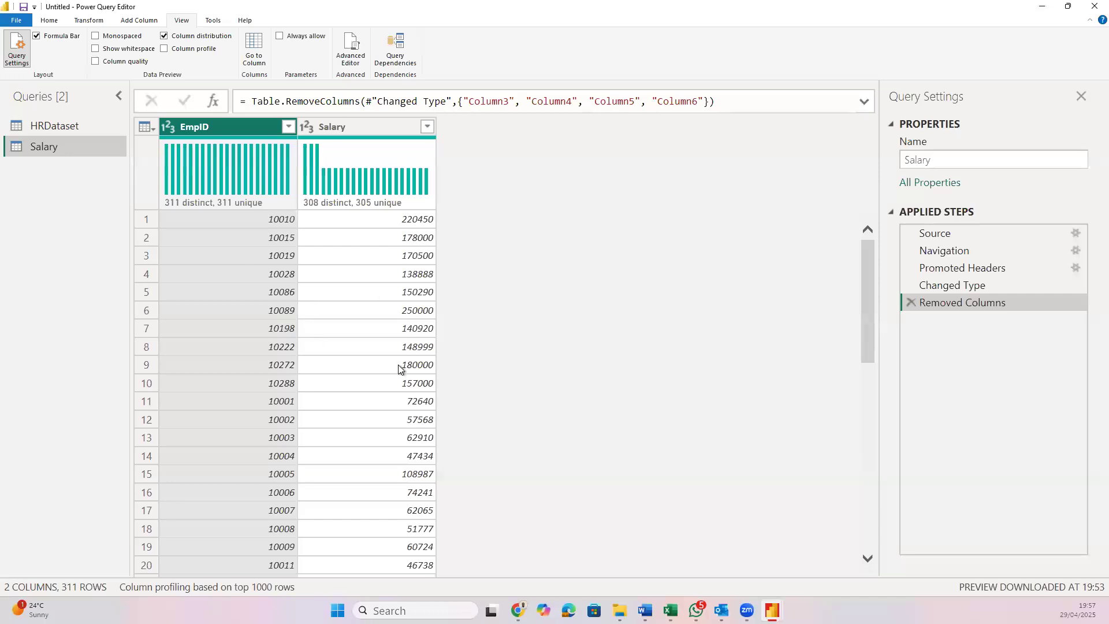
scroll(399, 368, "down", 10)
scroll(399, 368, "up", 10)
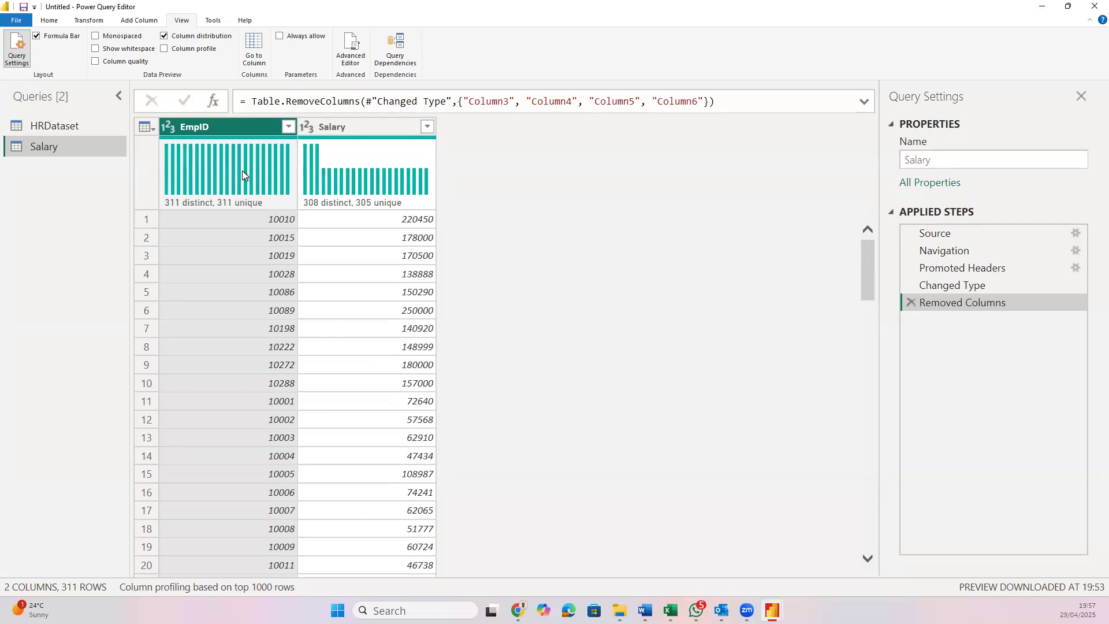
Return to the HRDataset query and compare the distinct and unique values of EmpID, MarriedID and MaritalStatusID
left_click(68, 126)
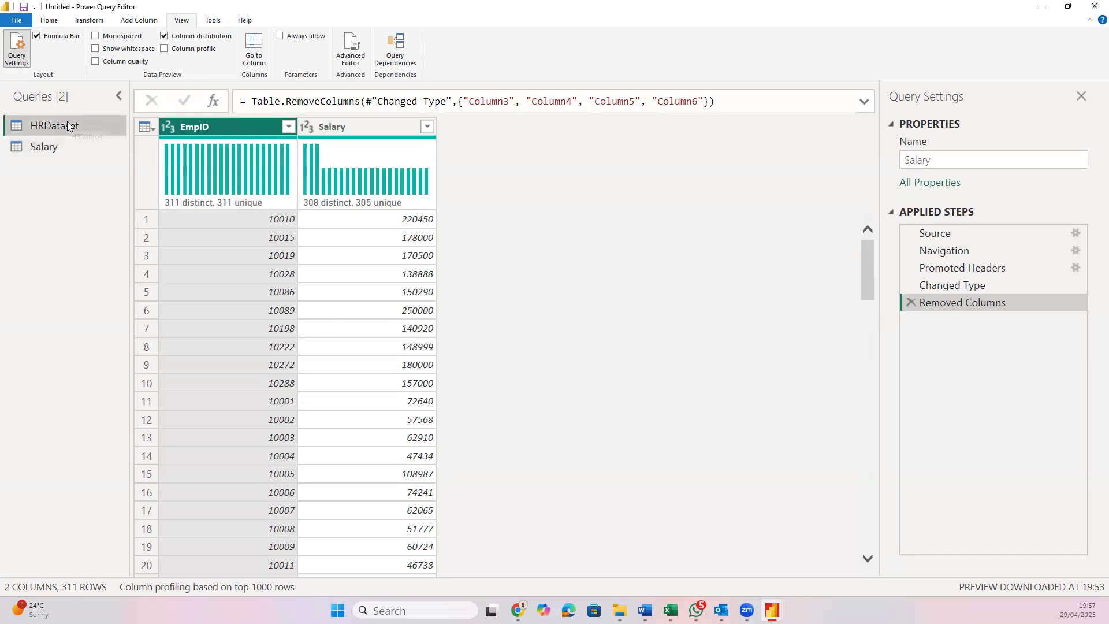
scroll(301, 308, "right", 1)
scroll(301, 311, "right", 2)
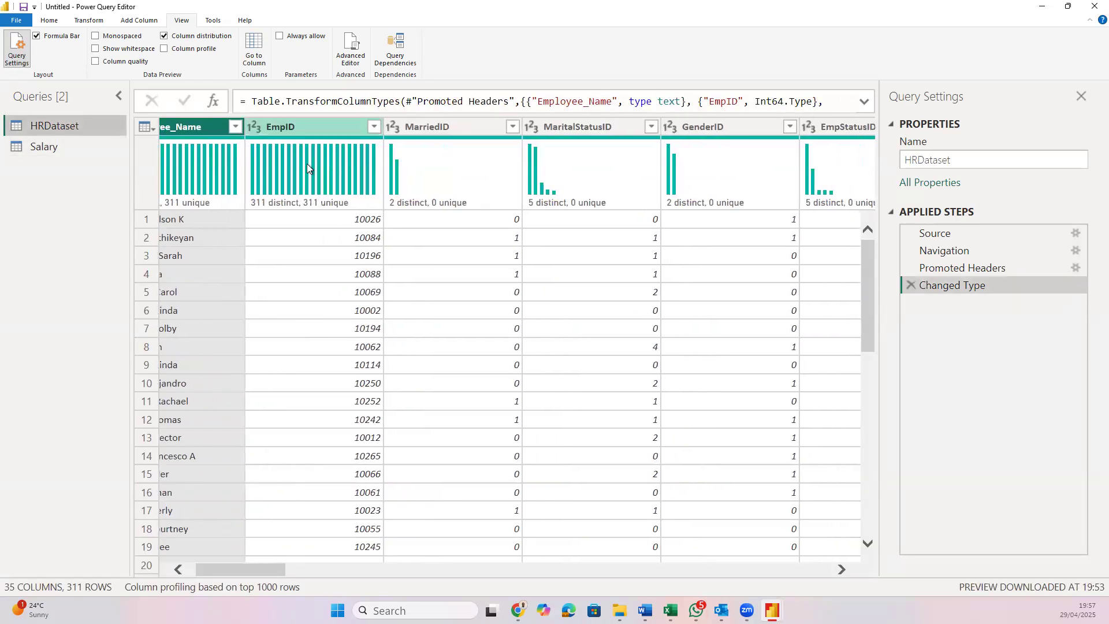
scroll(329, 358, "right", 3)
scroll(332, 358, "left", 2)
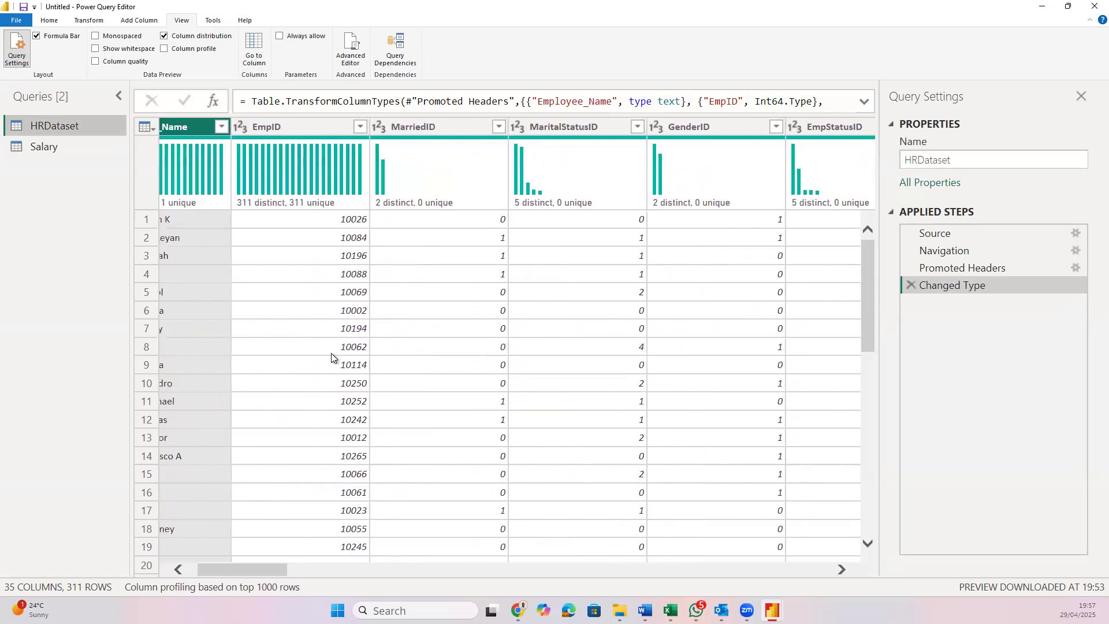
left_click(449, 188)
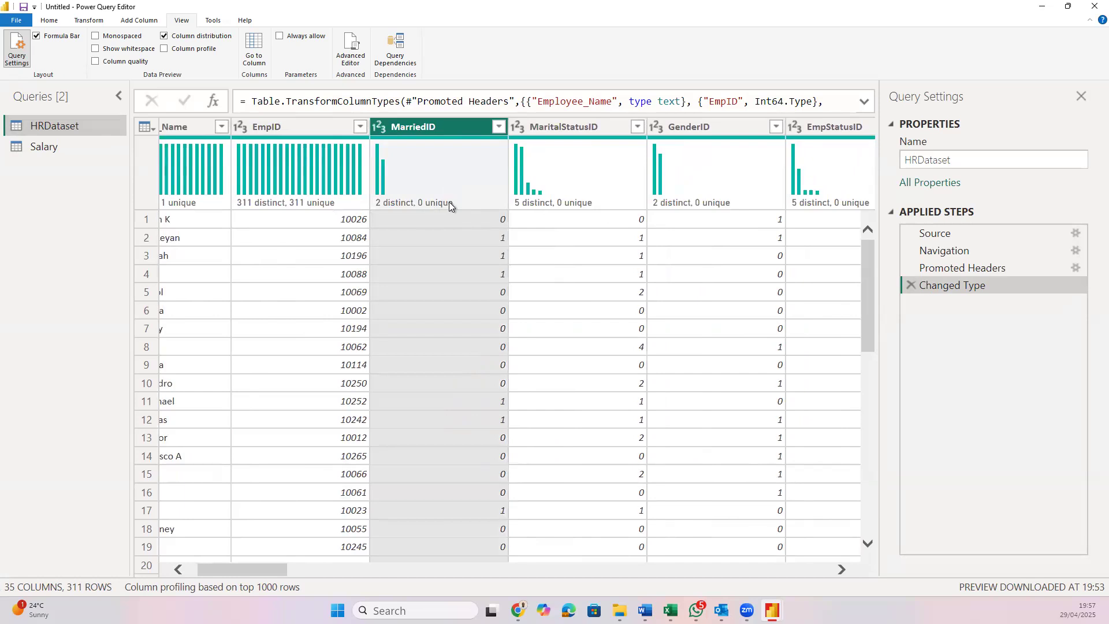
left_click(284, 185)
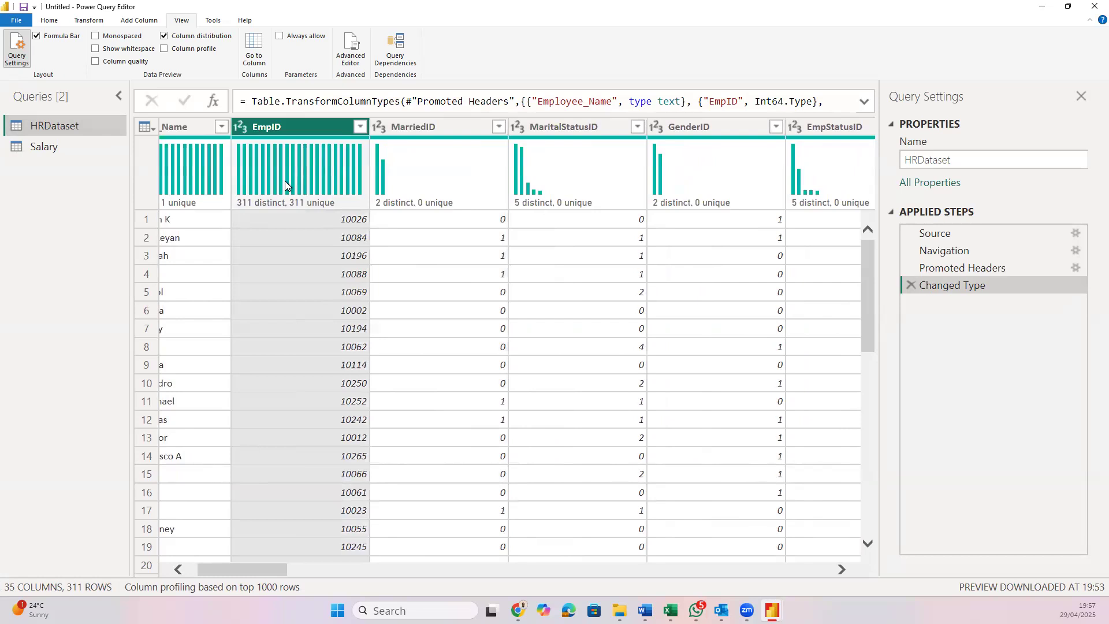
left_click(552, 201)
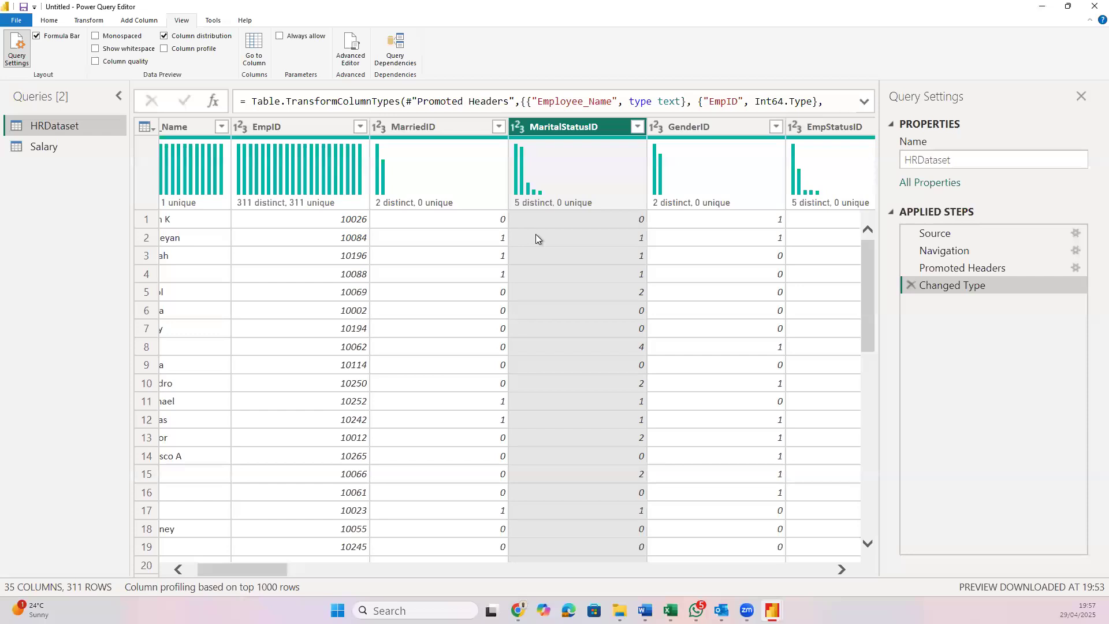
Examine the value distribution of PerfScoreID and DeptID in HRDataset, including DeptID's distinct and unique details and its rows
scroll(536, 234, "right", 5)
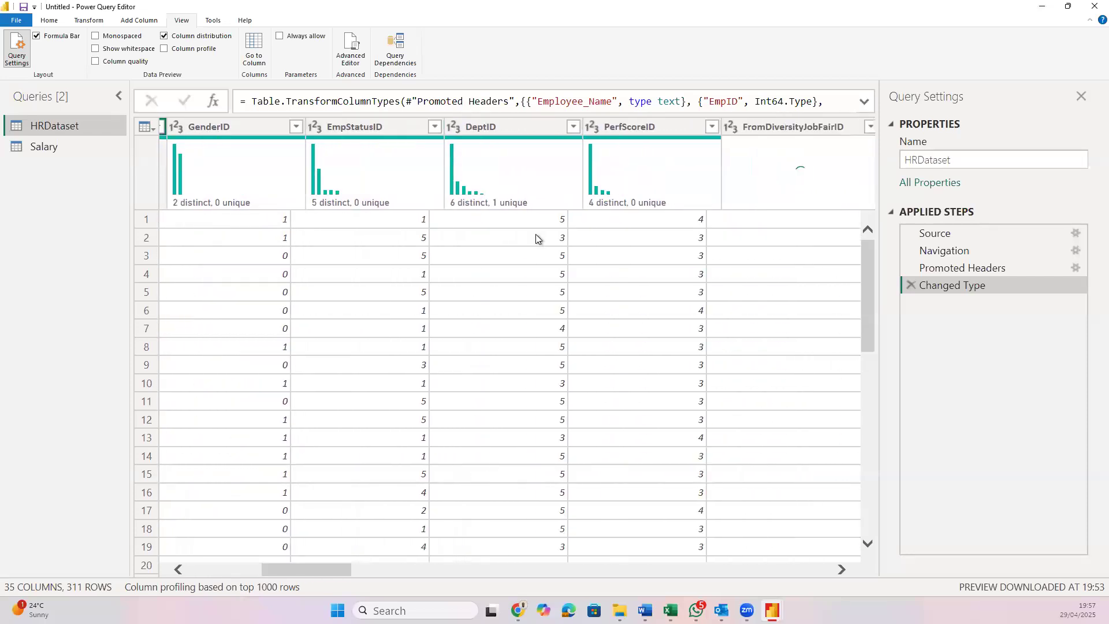
scroll(536, 234, "right", 1)
left_click(563, 193)
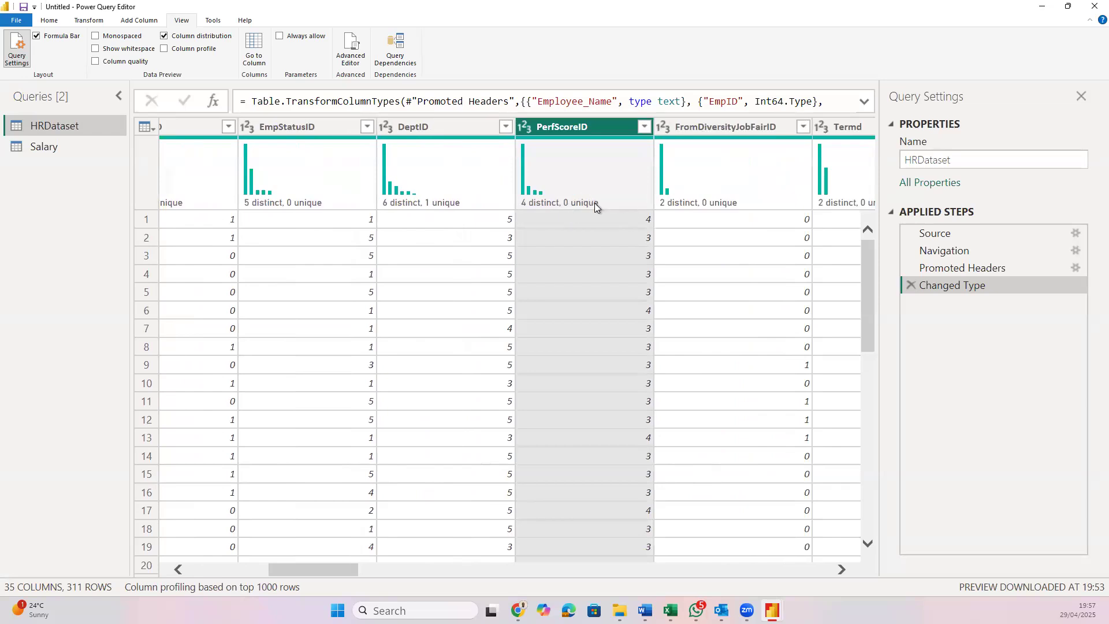
mouse_move(428, 177)
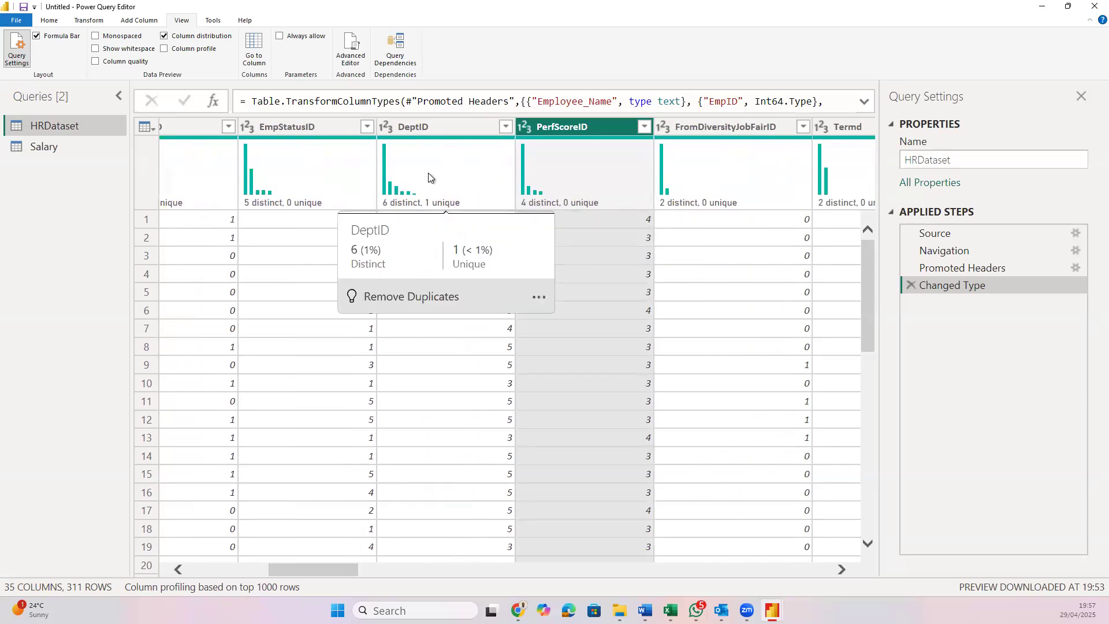
left_click(449, 205)
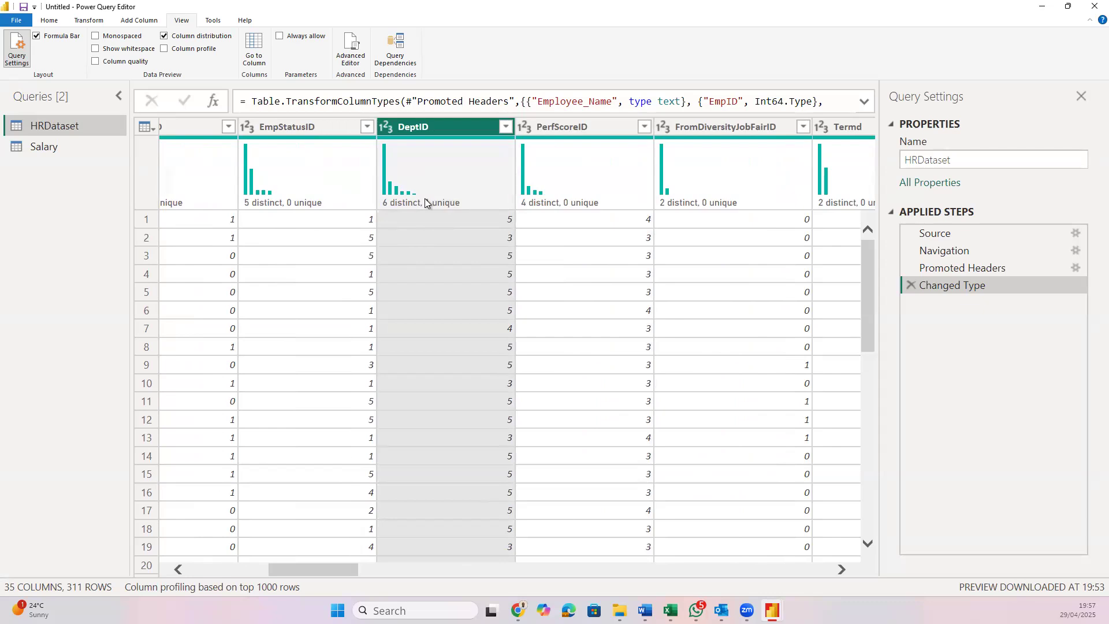
mouse_move(448, 210)
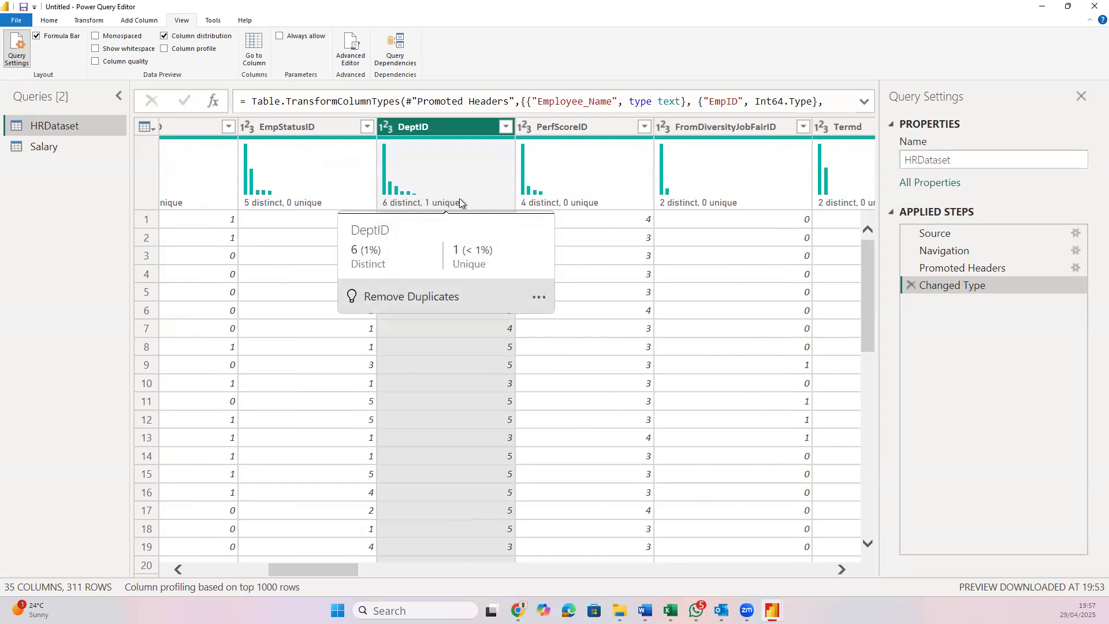
mouse_move(478, 202)
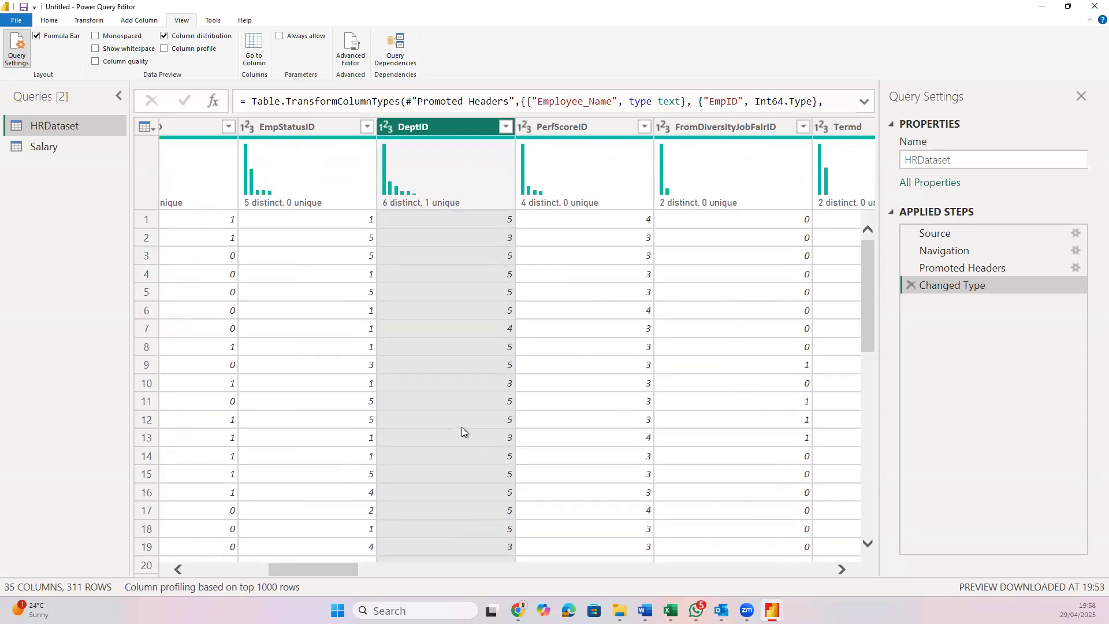
scroll(462, 428, "down", 3)
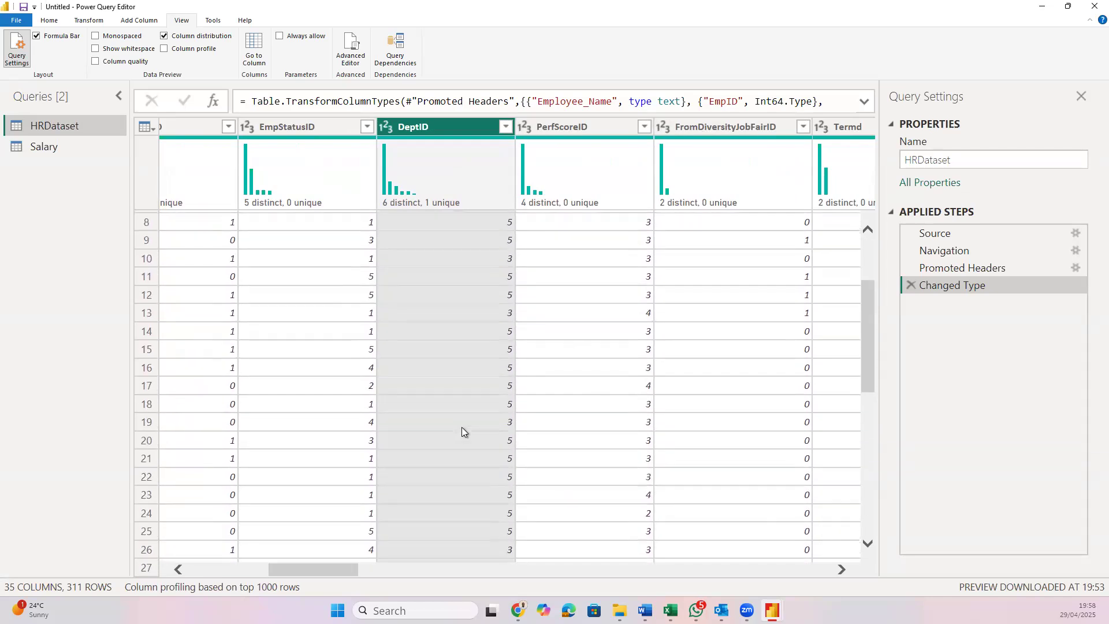
Examine the value distributions of the remaining HRDataset columns, including DOB, and turn column distribution off
scroll(462, 428, "right", 3)
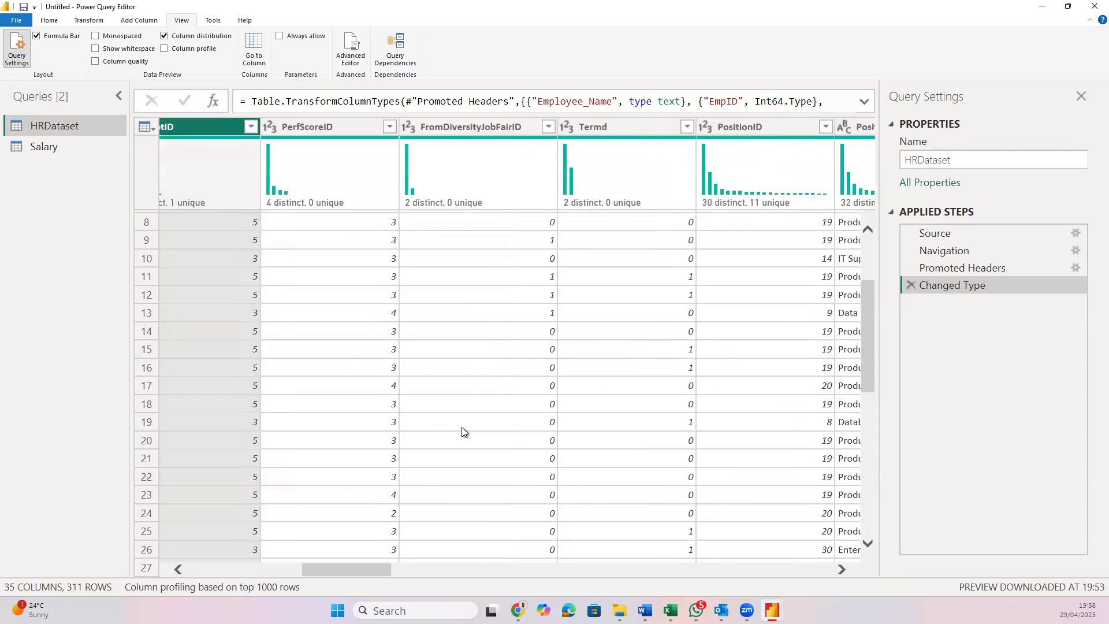
scroll(463, 427, "right", 8)
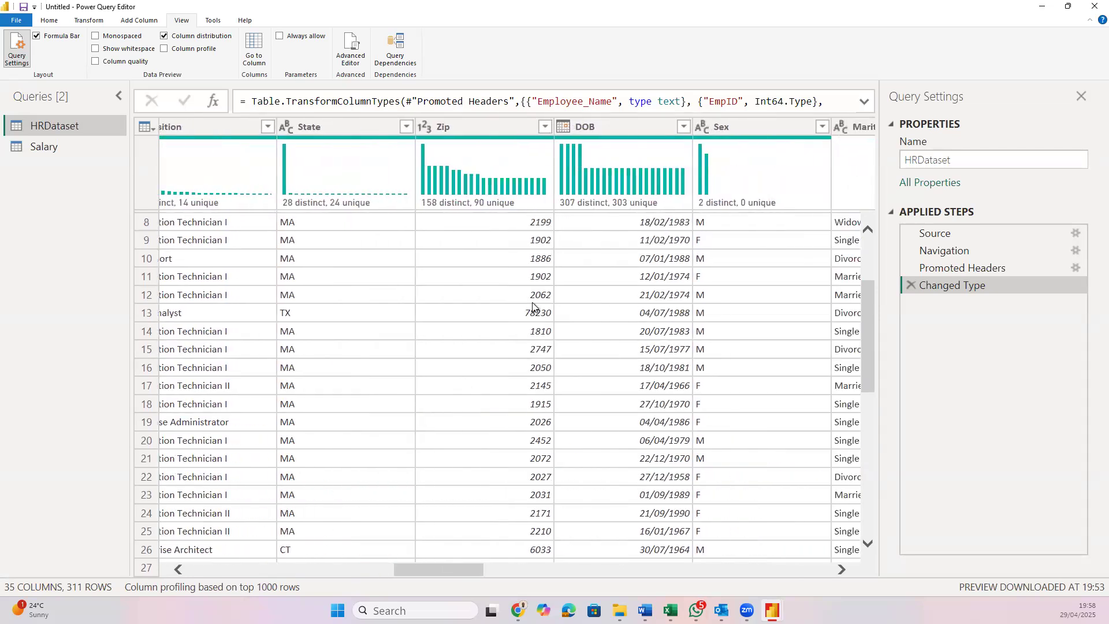
left_click(596, 196)
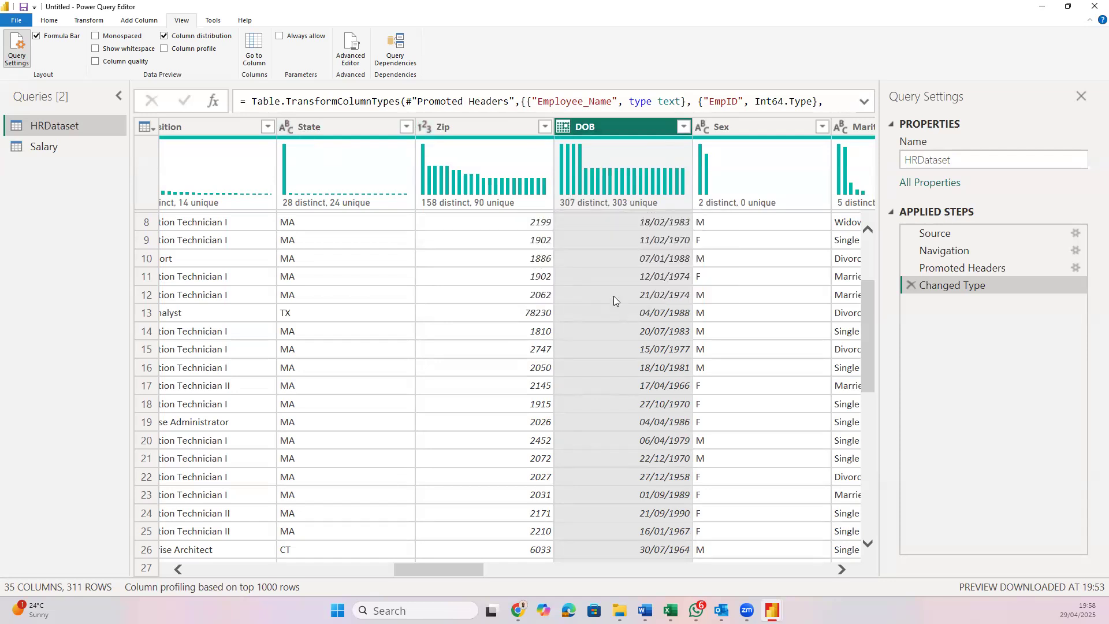
scroll(614, 296, "left", 5)
scroll(613, 298, "right", 8)
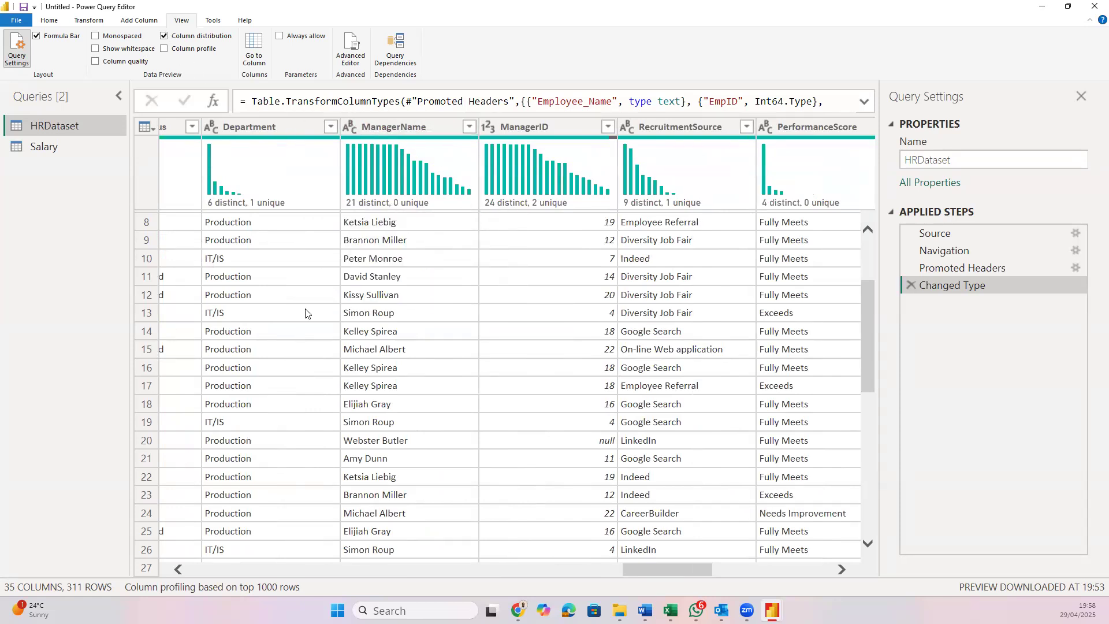
scroll(305, 314, "left", 3)
scroll(306, 313, "left", 10)
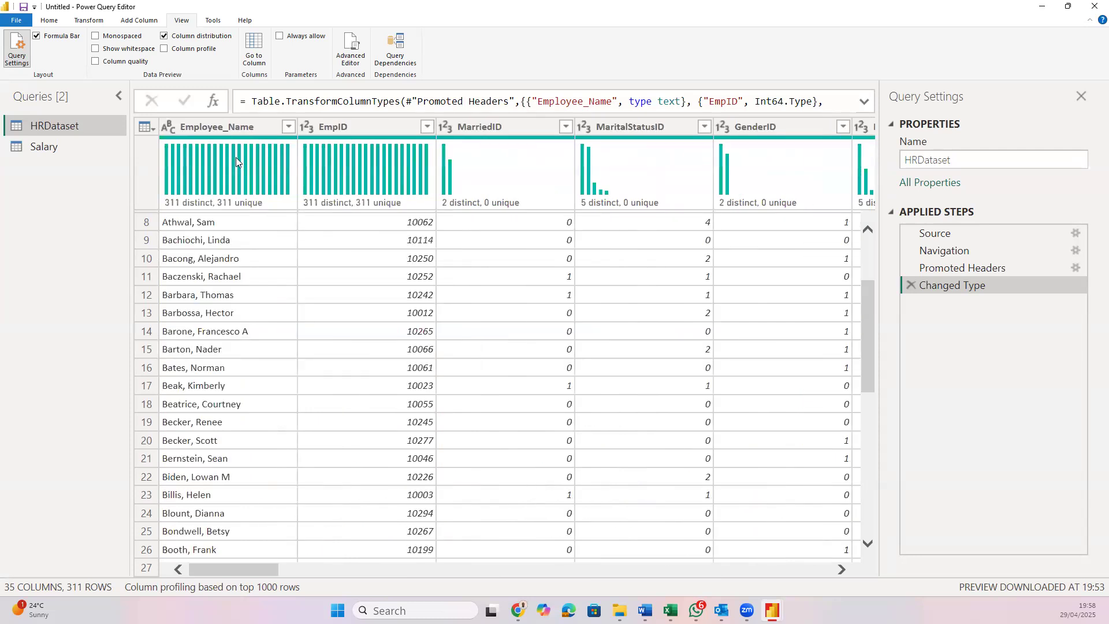
left_click(166, 37)
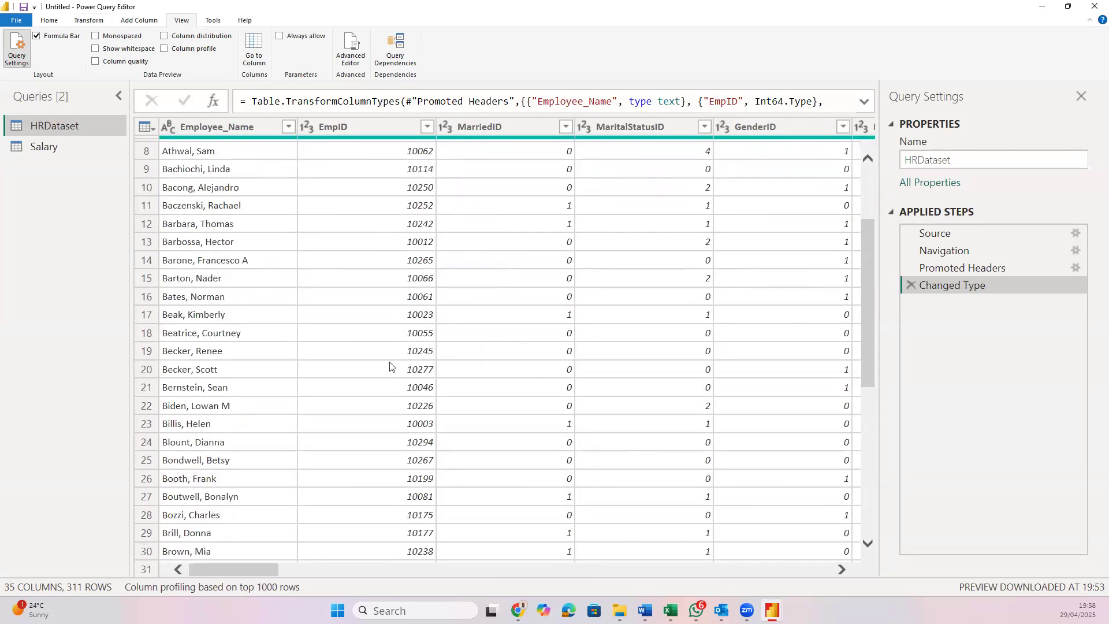
Look through the HRDataset rows across all columns from Employee_Name to Absences
scroll(390, 362, "right", 15)
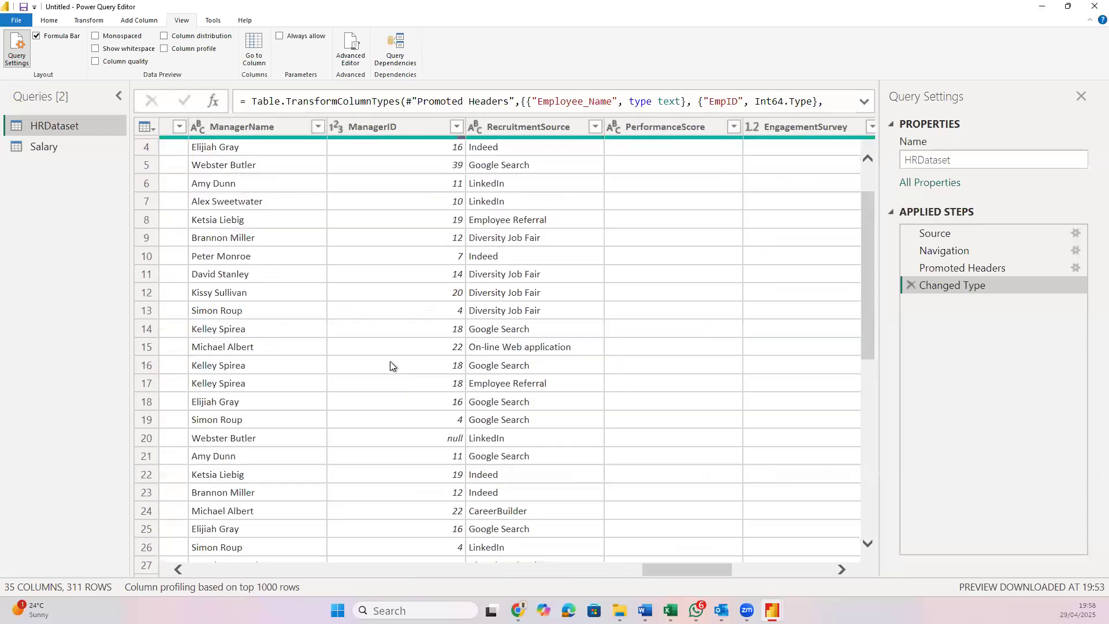
scroll(390, 362, "right", 10)
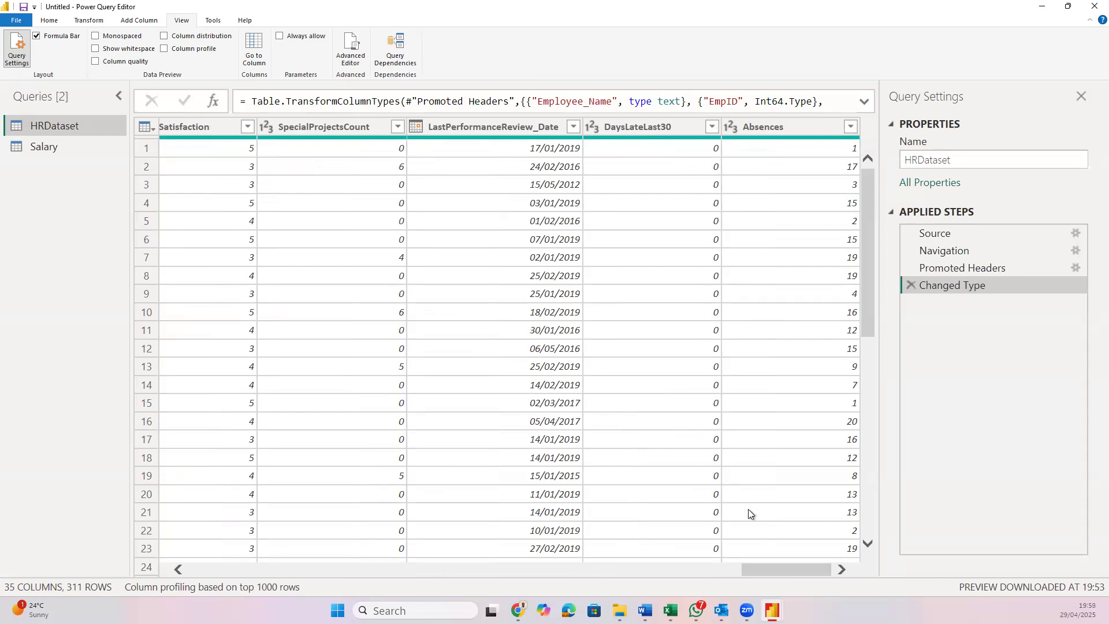
scroll(749, 511, "left", 15)
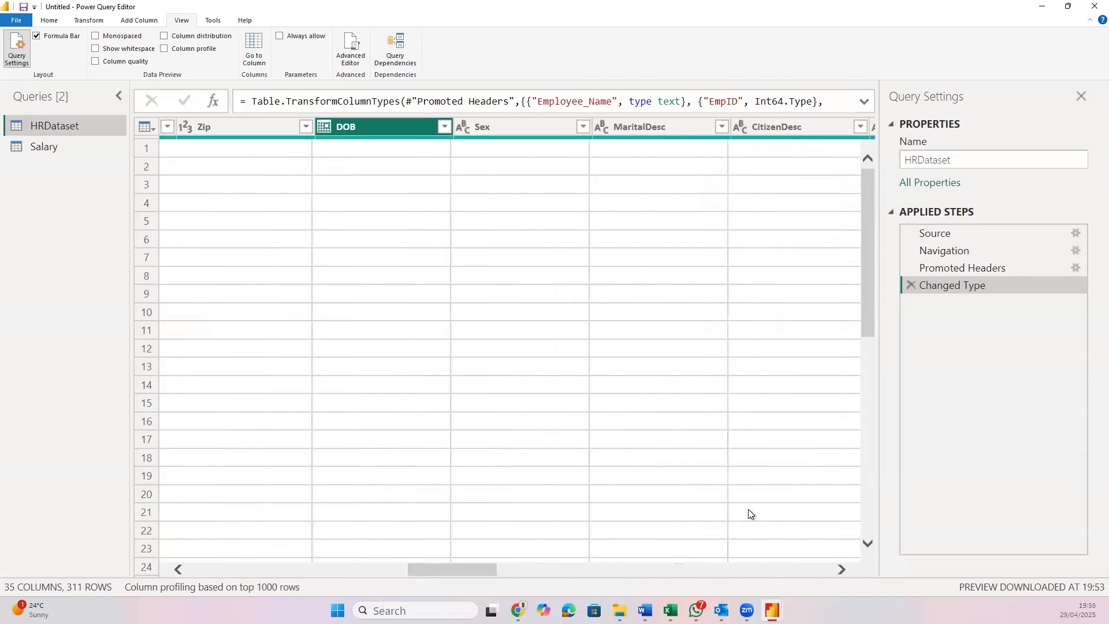
scroll(748, 513, "left", 5)
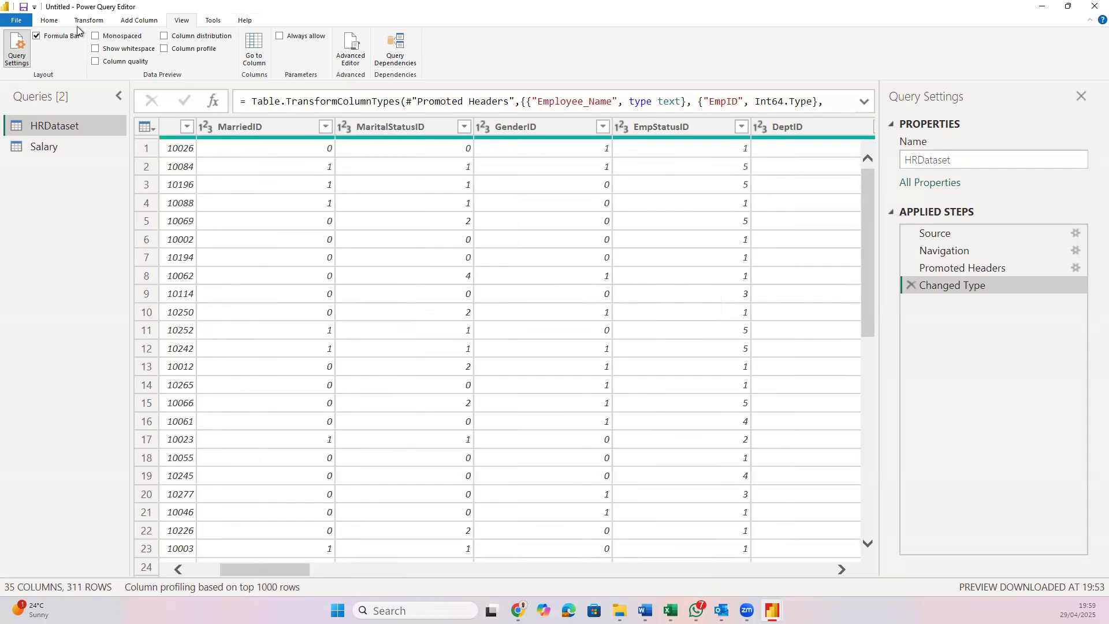
scroll(77, 29, "up", 3)
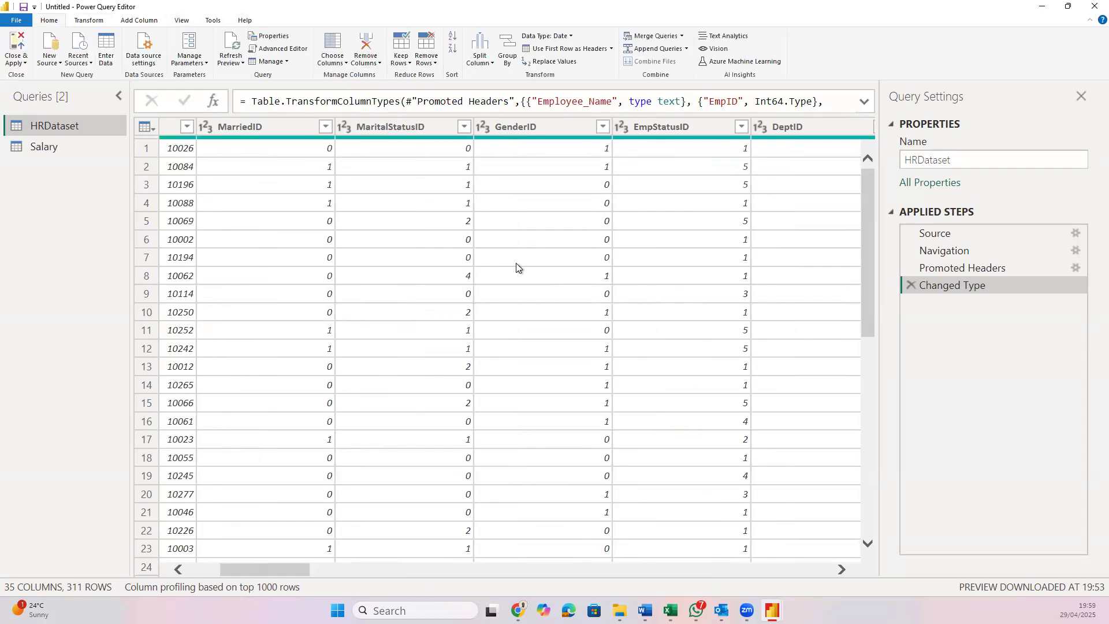
scroll(515, 262, "right", 3)
scroll(515, 266, "left", 8)
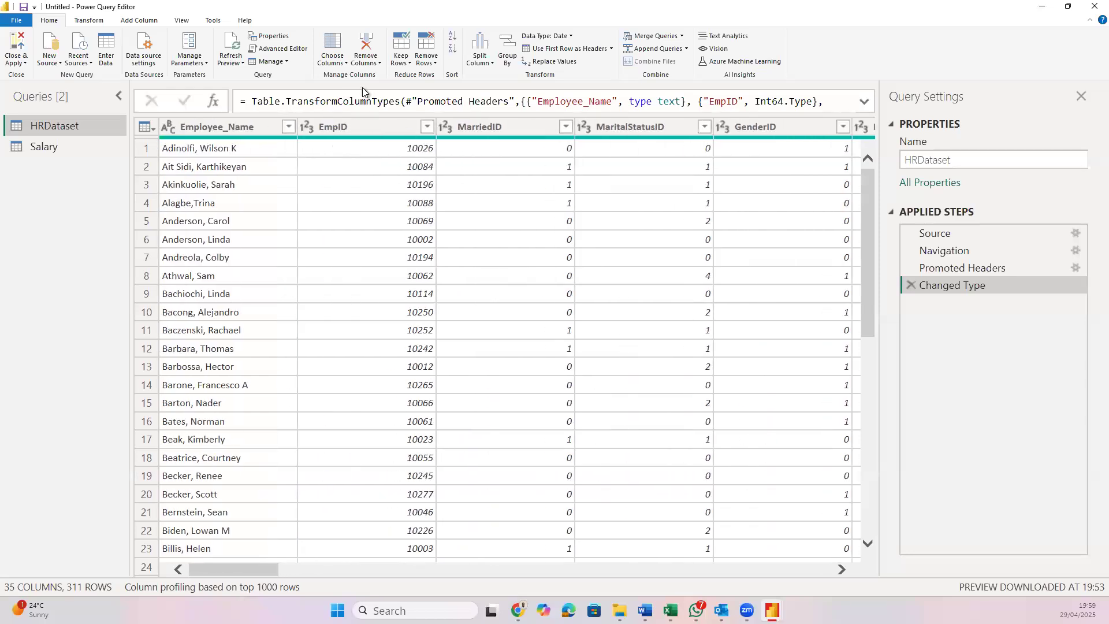
View the available options for removing rows and scan the HRDataset columns through to Absences
left_click(434, 68)
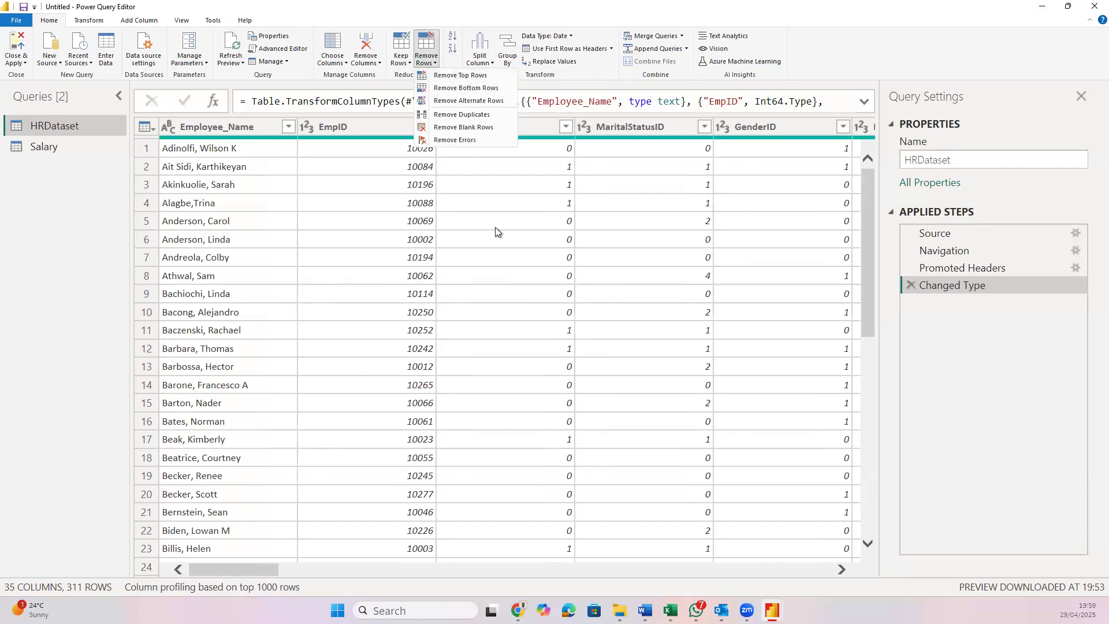
scroll(495, 231, "right", 10)
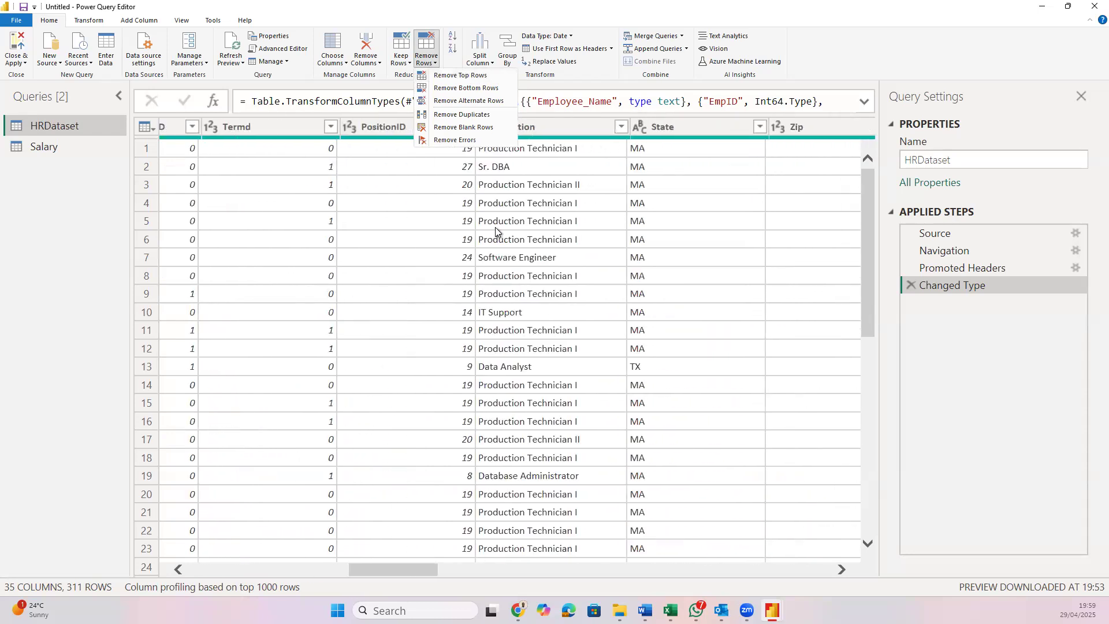
left_click(502, 303)
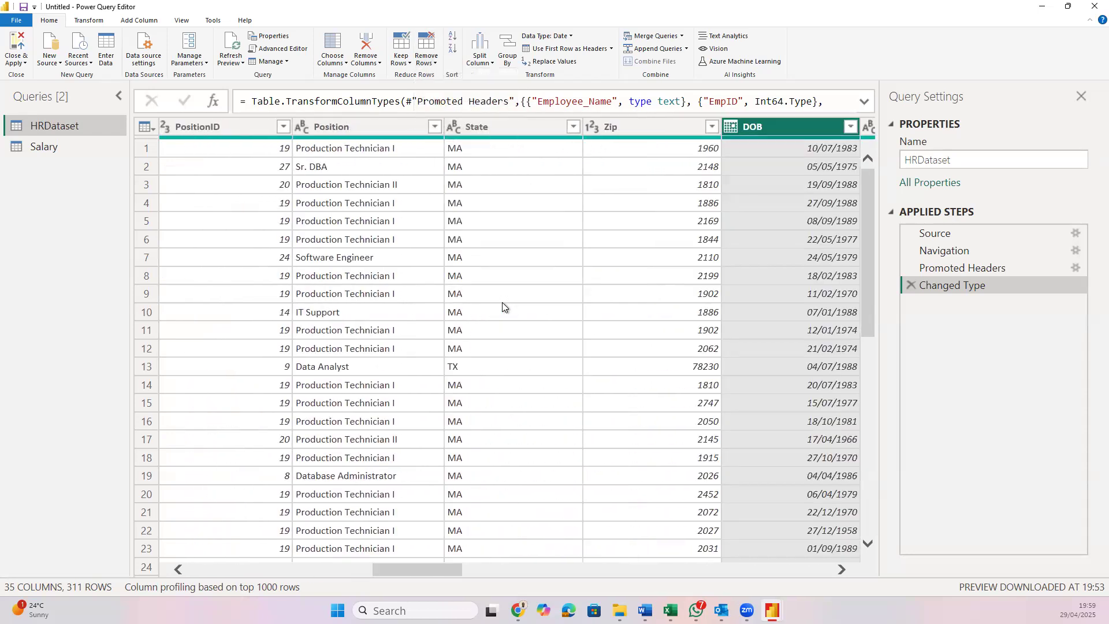
scroll(529, 348, "right", 10)
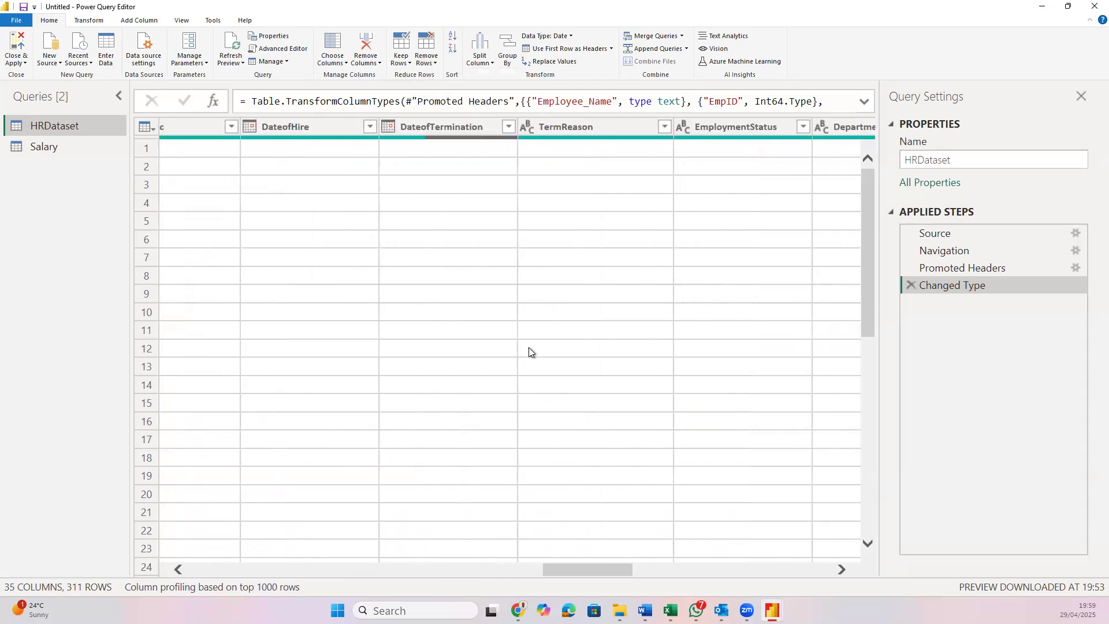
scroll(531, 352, "right", 10)
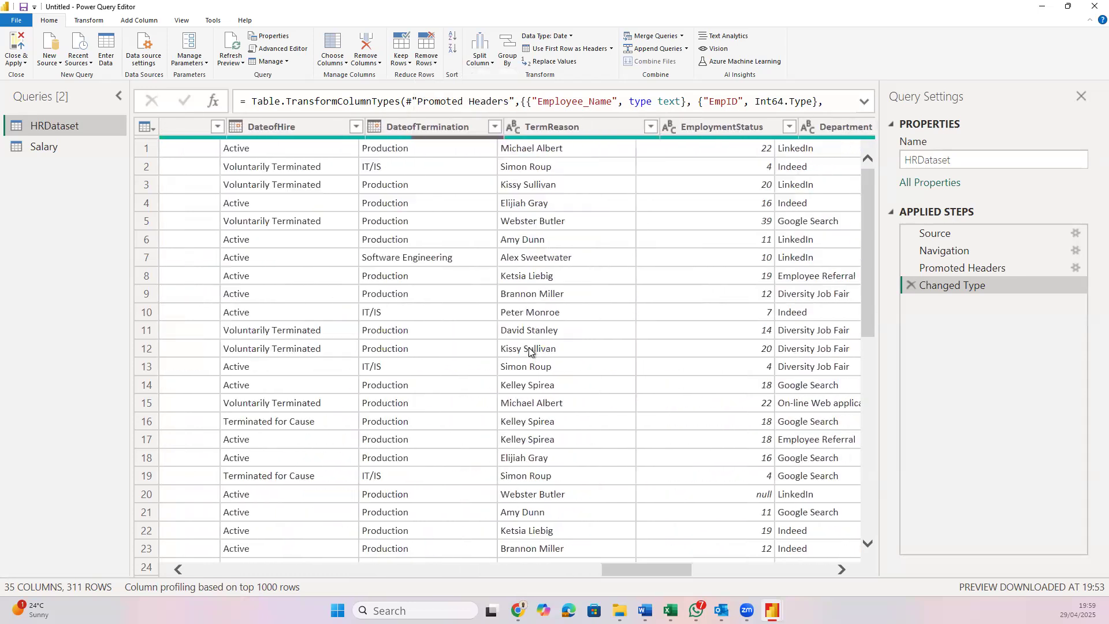
scroll(529, 348, "right", 10)
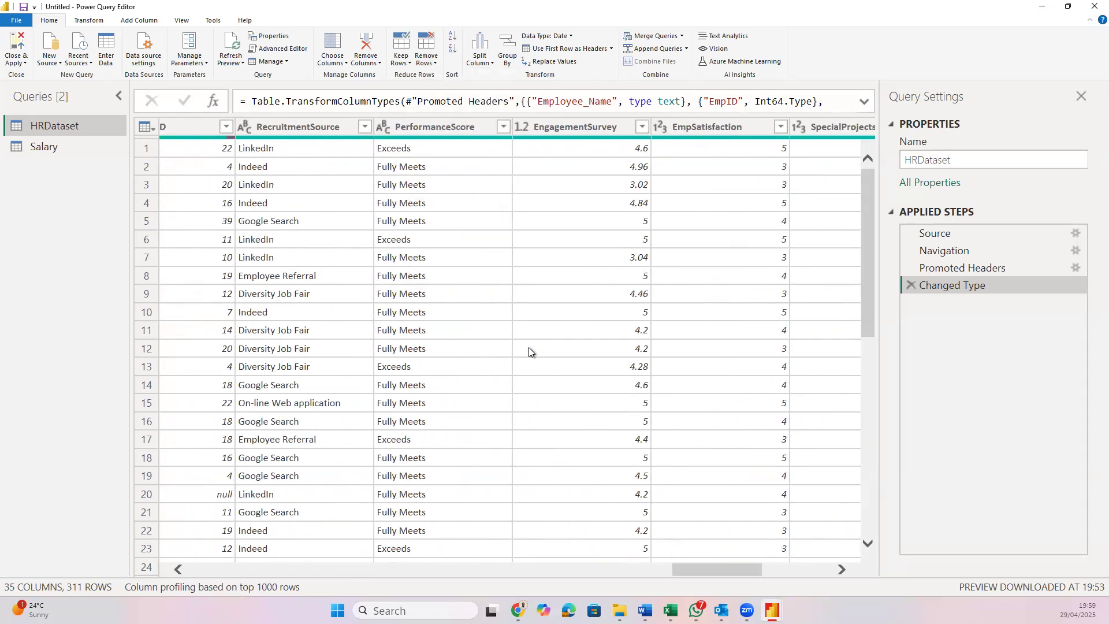
scroll(529, 348, "left", 15)
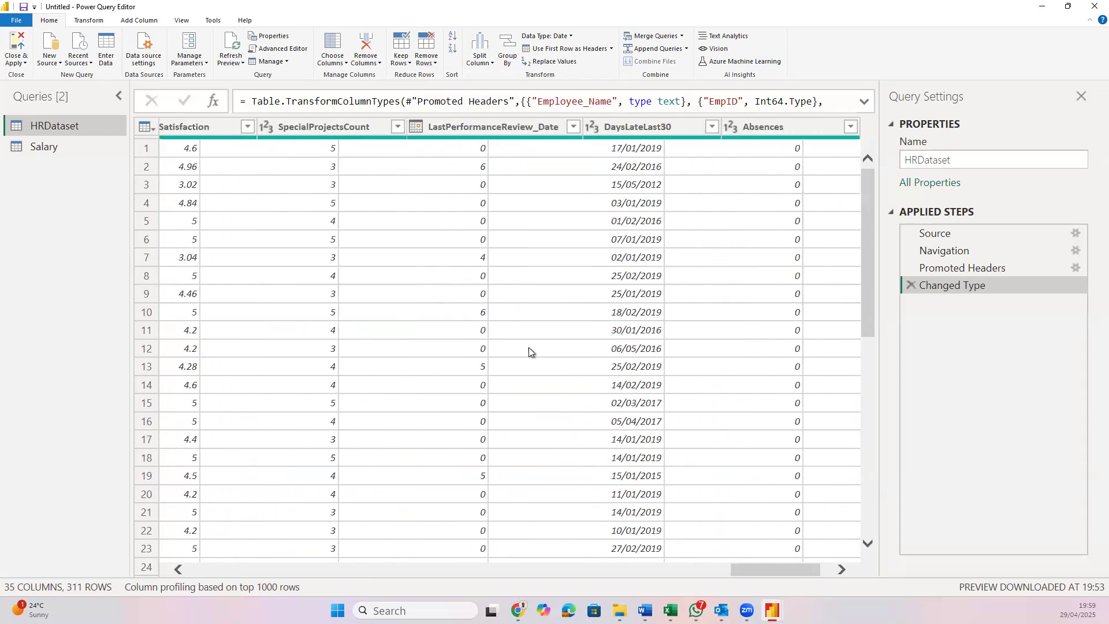
scroll(529, 348, "left", 10)
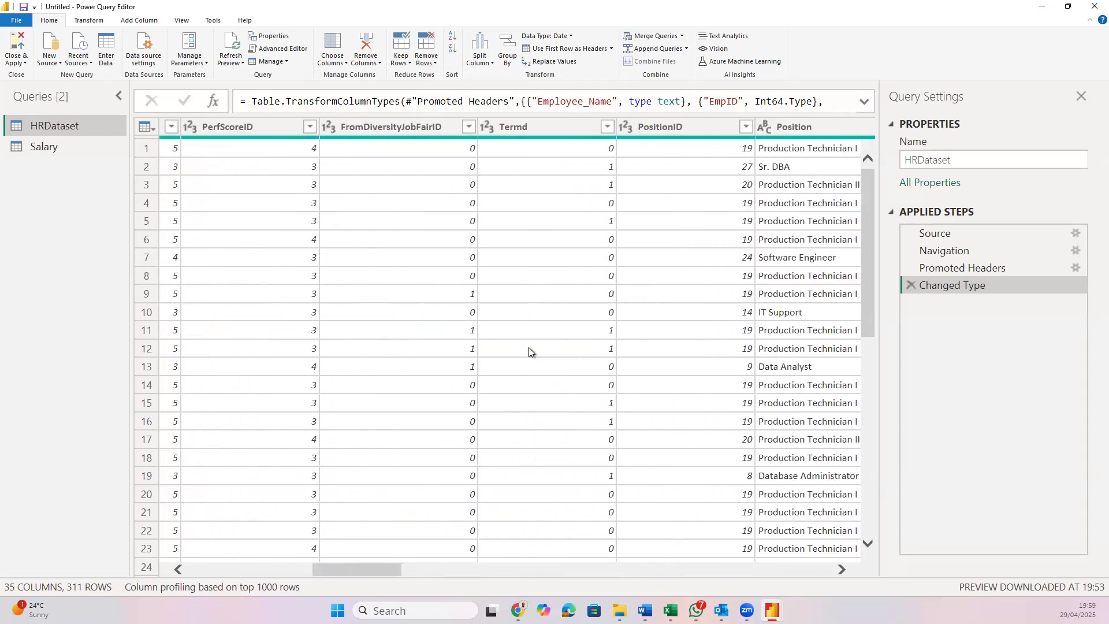
scroll(529, 348, "left", 8)
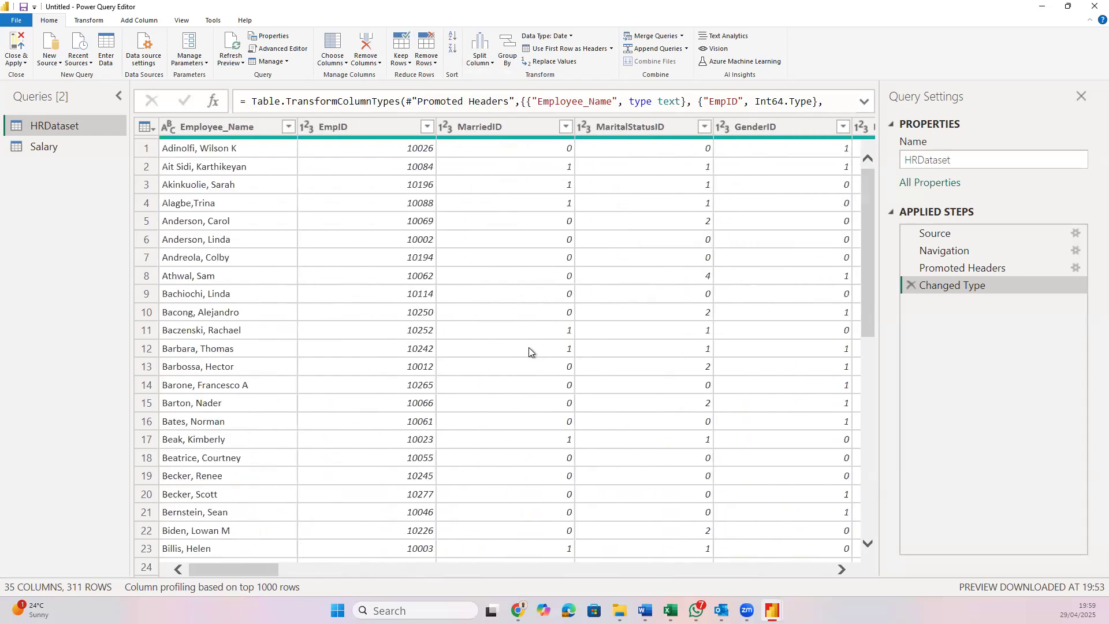
Find the State column in HRDataset and examine its list of filter values without applying a filter
scroll(528, 348, "right", 2)
scroll(528, 348, "right", 3)
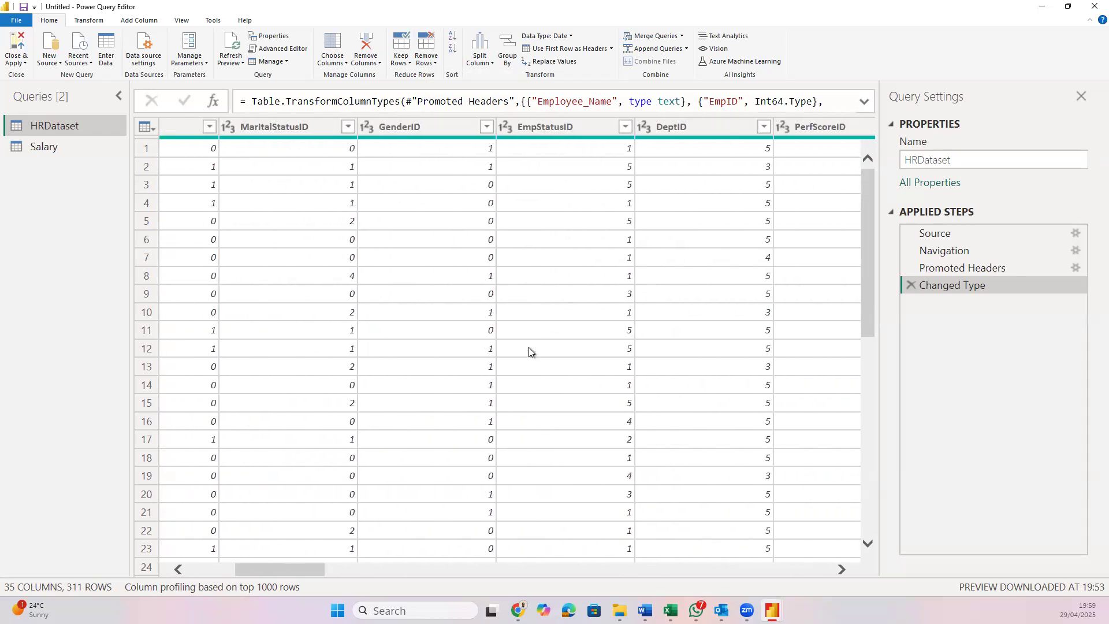
scroll(529, 347, "right", 4)
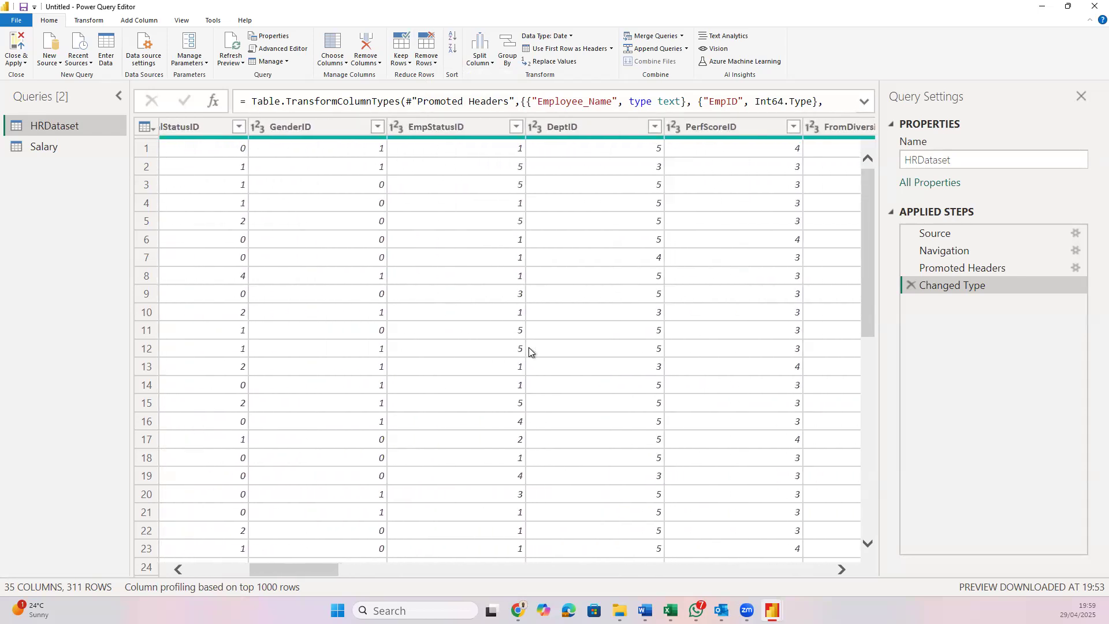
scroll(529, 348, "right", 4)
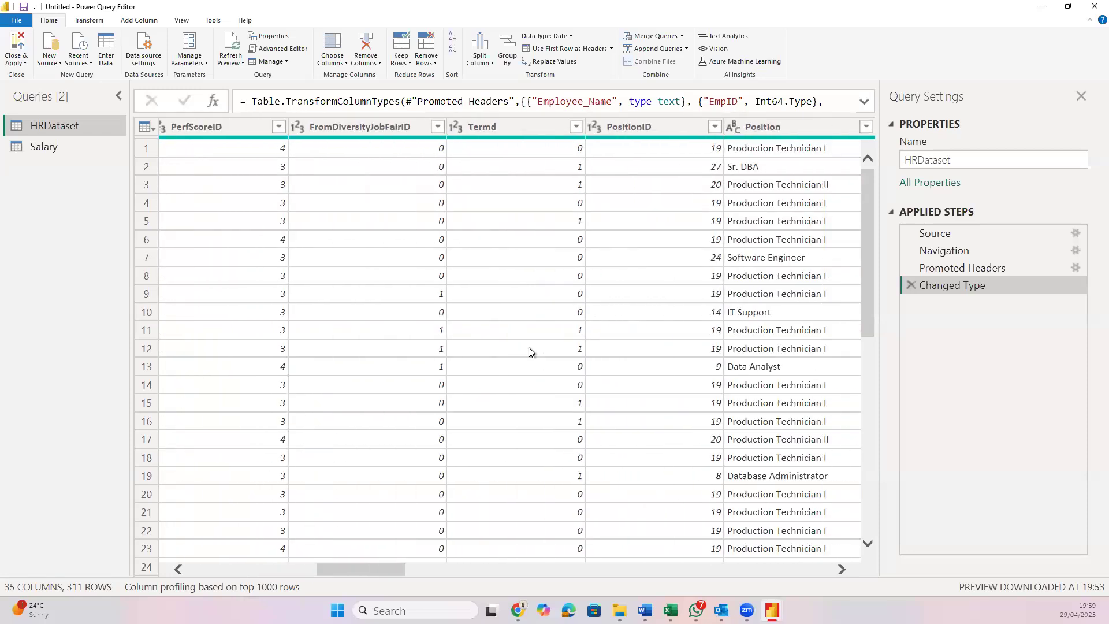
scroll(529, 349, "right", 2)
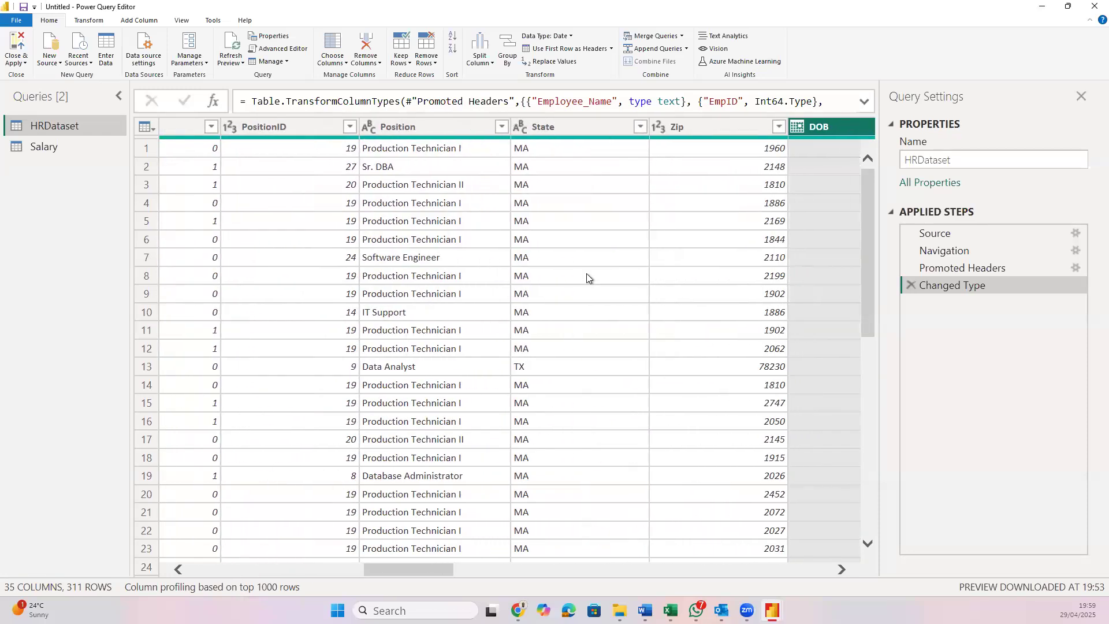
left_click(638, 127)
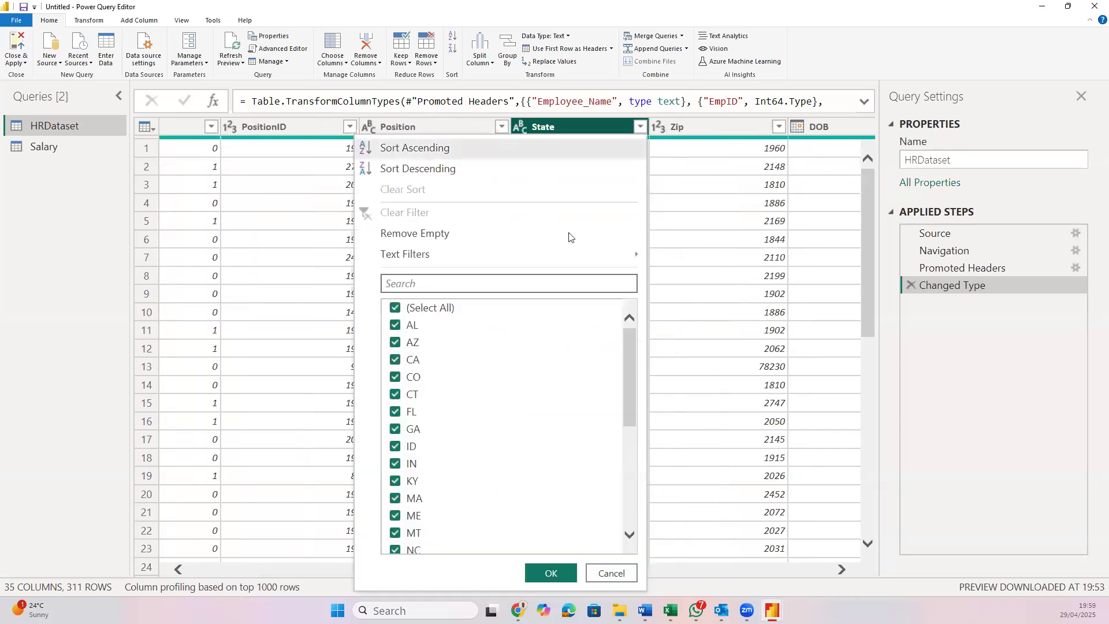
scroll(442, 321, "down", 3)
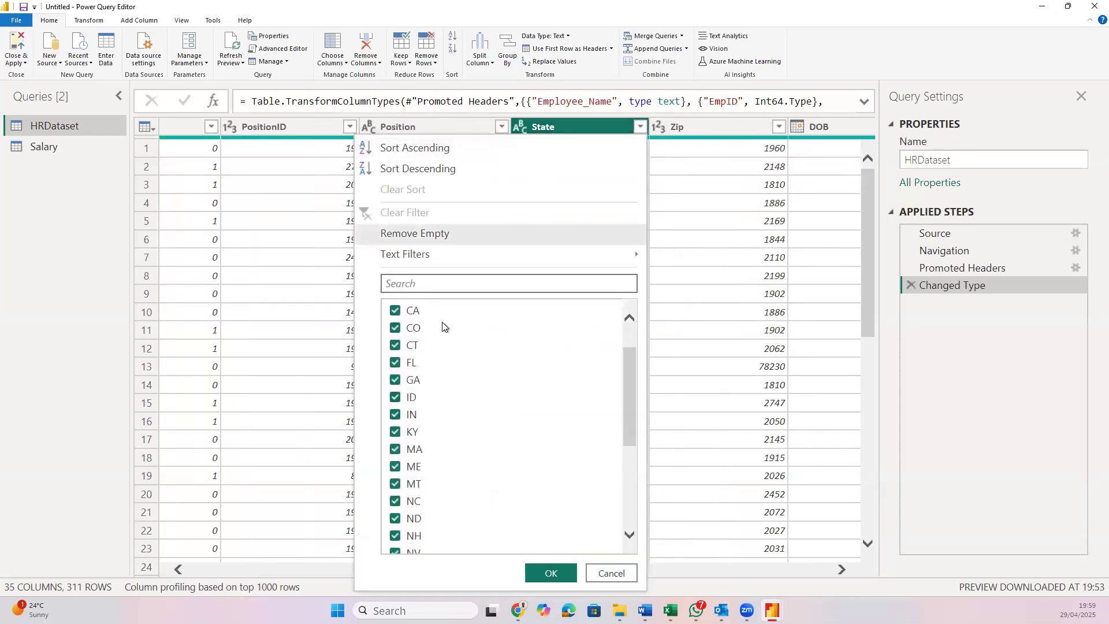
scroll(442, 321, "down", 3)
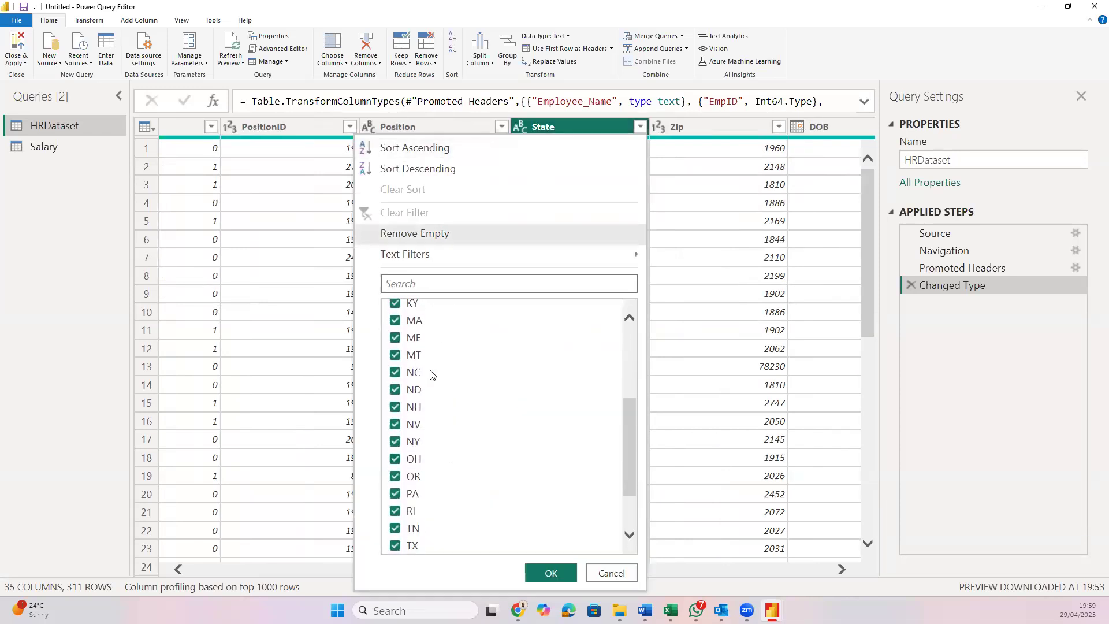
left_click(612, 573)
Replace the value NY with New York in the State column
right_click(574, 193)
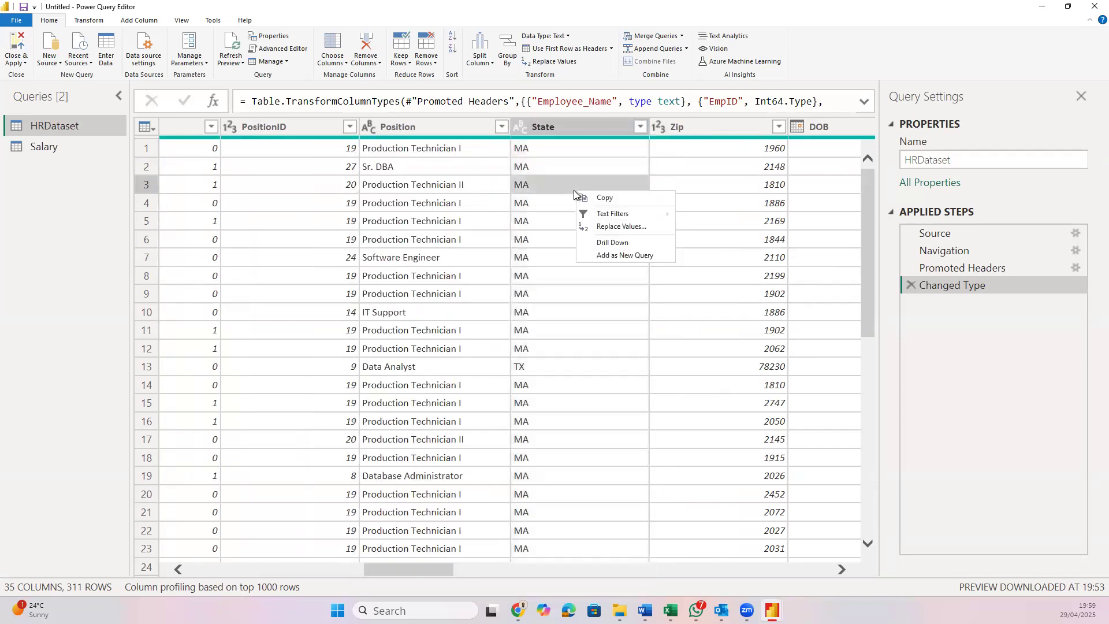
left_click(565, 128)
right_click(565, 128)
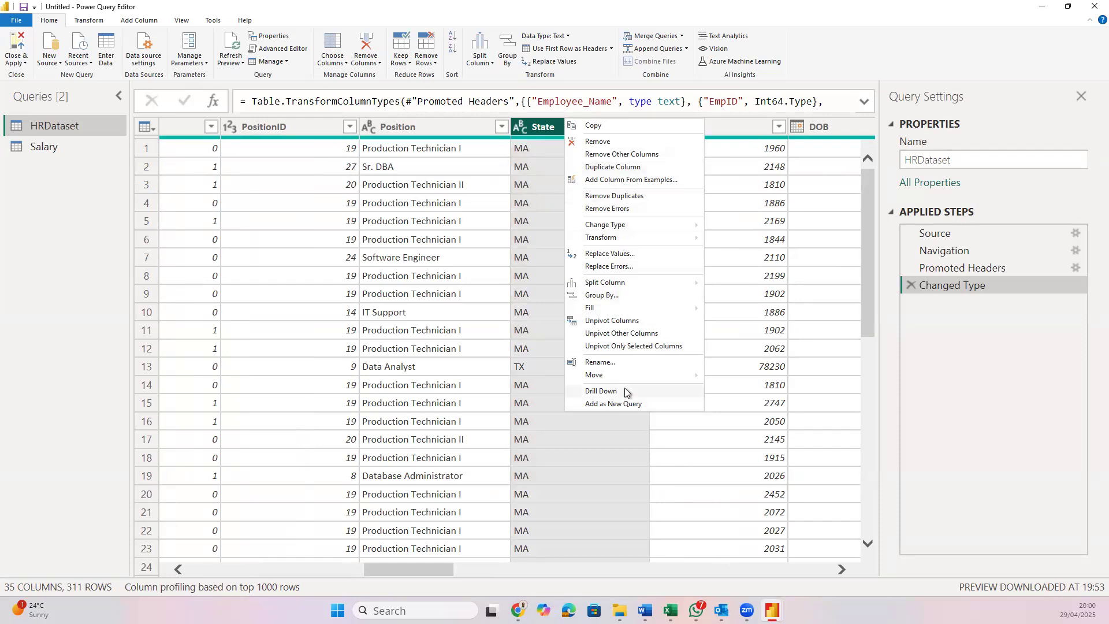
left_click(612, 255)
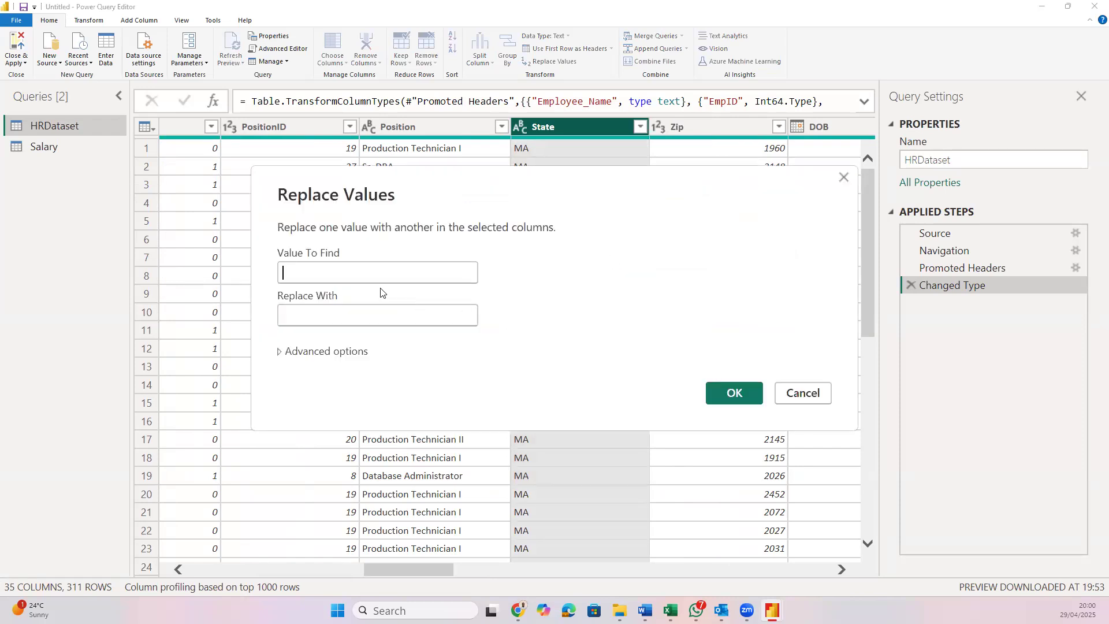
type("NY")
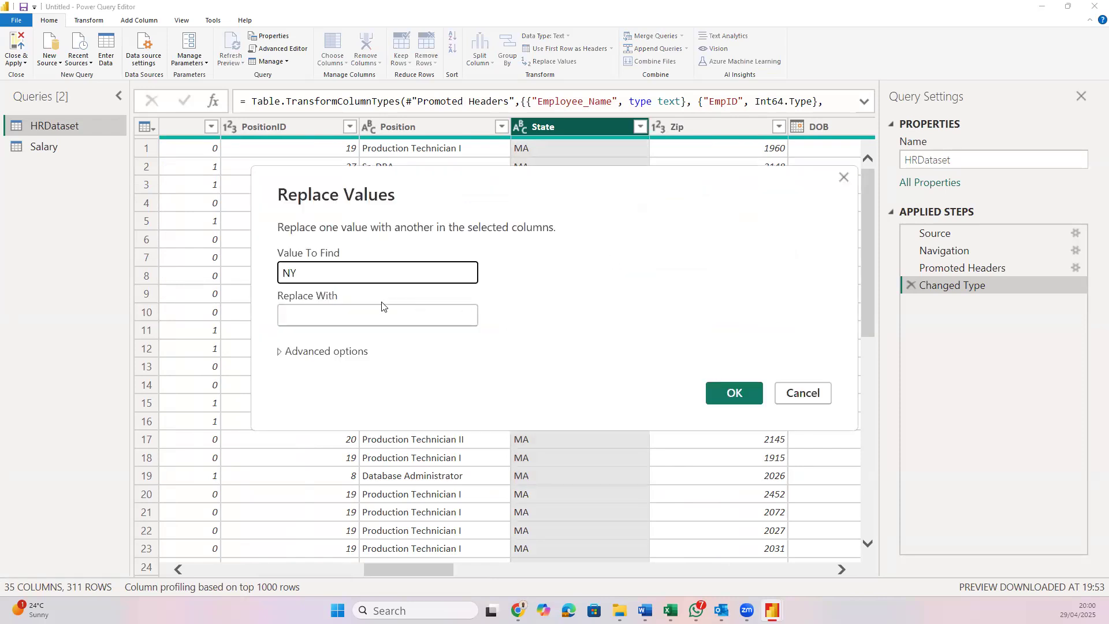
key("Tab")
type("new ")
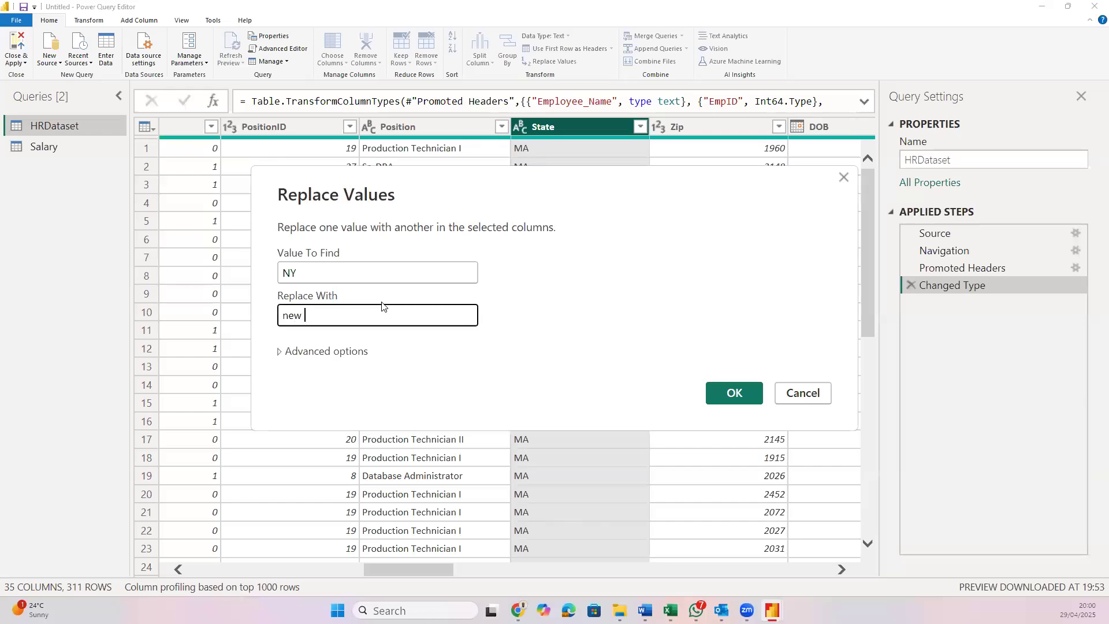
type("York")
left_click(284, 317)
key("Delete")
type("N")
left_click(723, 393)
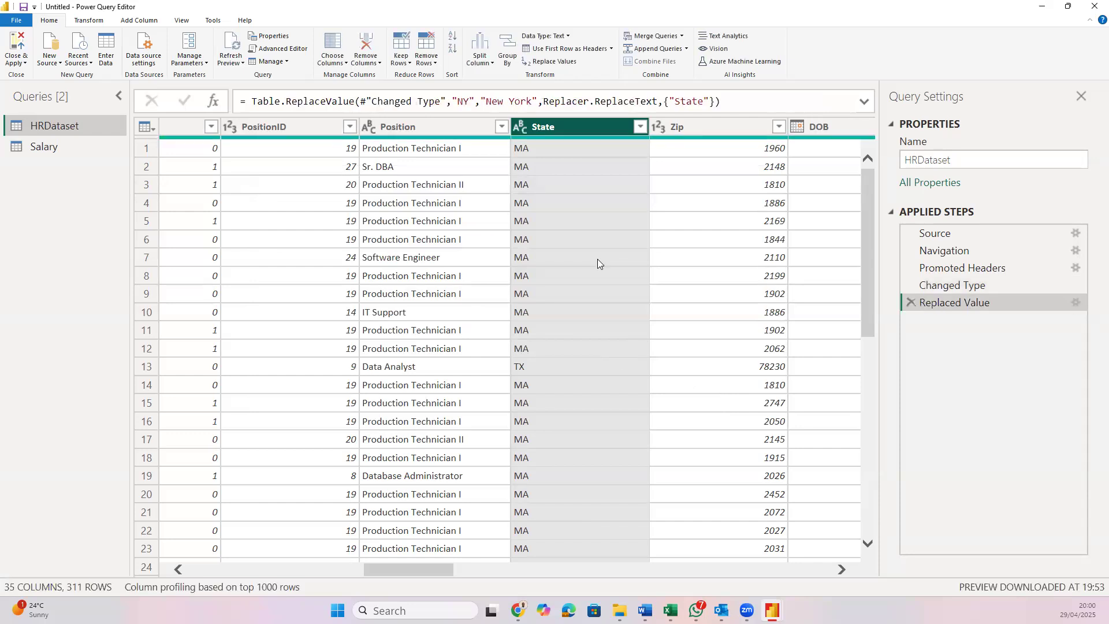
Check the State column's rows for the replaced values
scroll(597, 259, "down", 5)
scroll(597, 259, "down", 4)
scroll(635, 163, "up", 9)
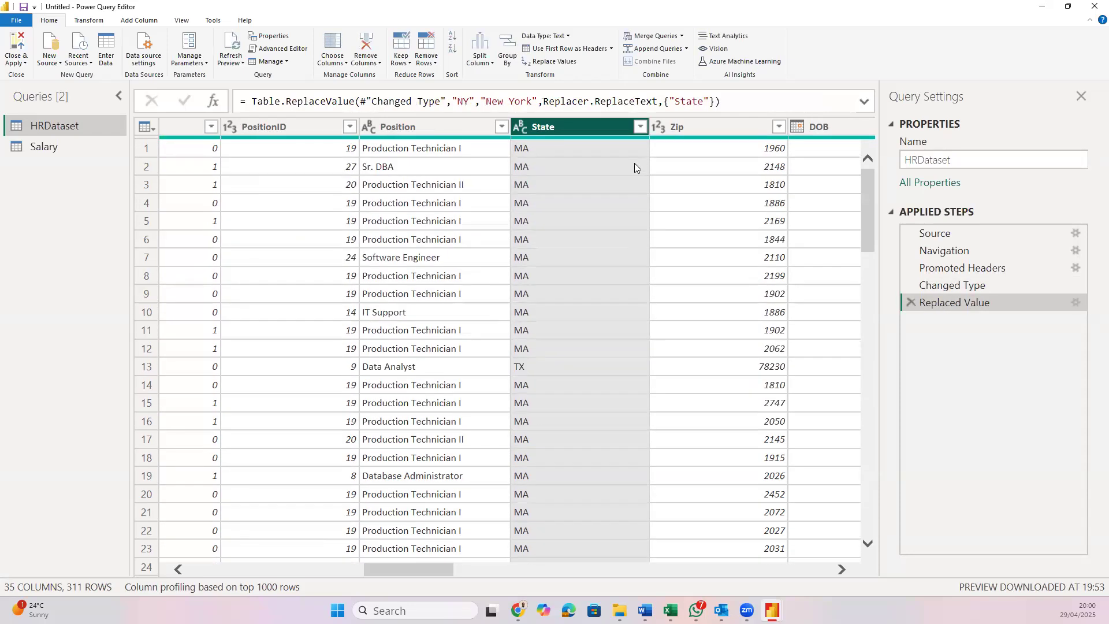
Check the State column's filter values for New York, and remove the Filtered Rows step added by accepting the list
left_click(640, 126)
scroll(505, 408, "down", 5)
scroll(505, 408, "up", 2)
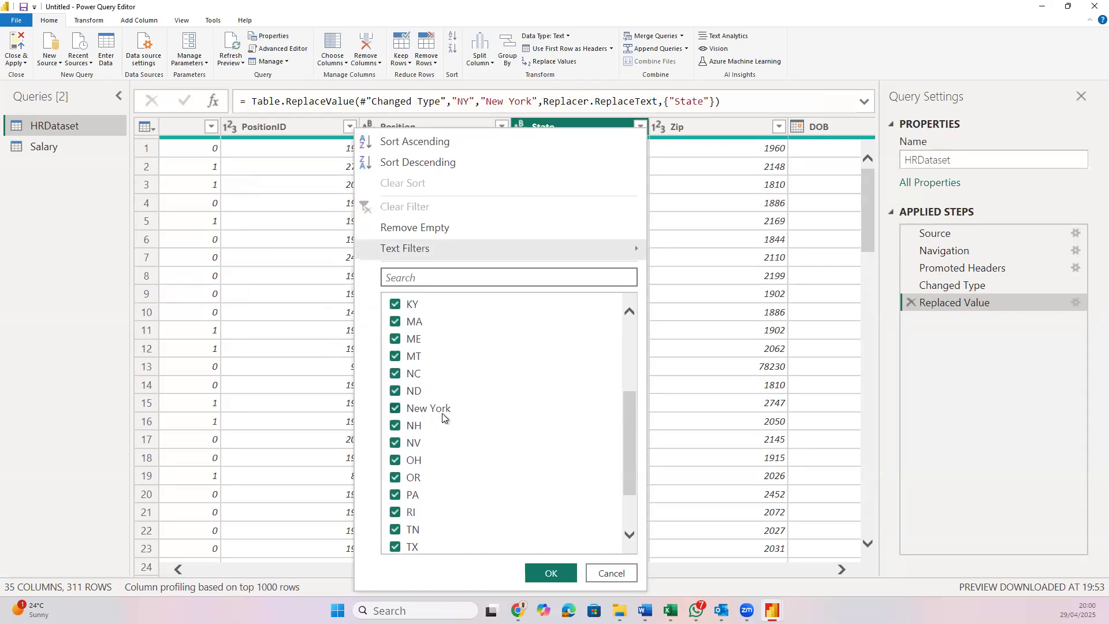
left_click(528, 569)
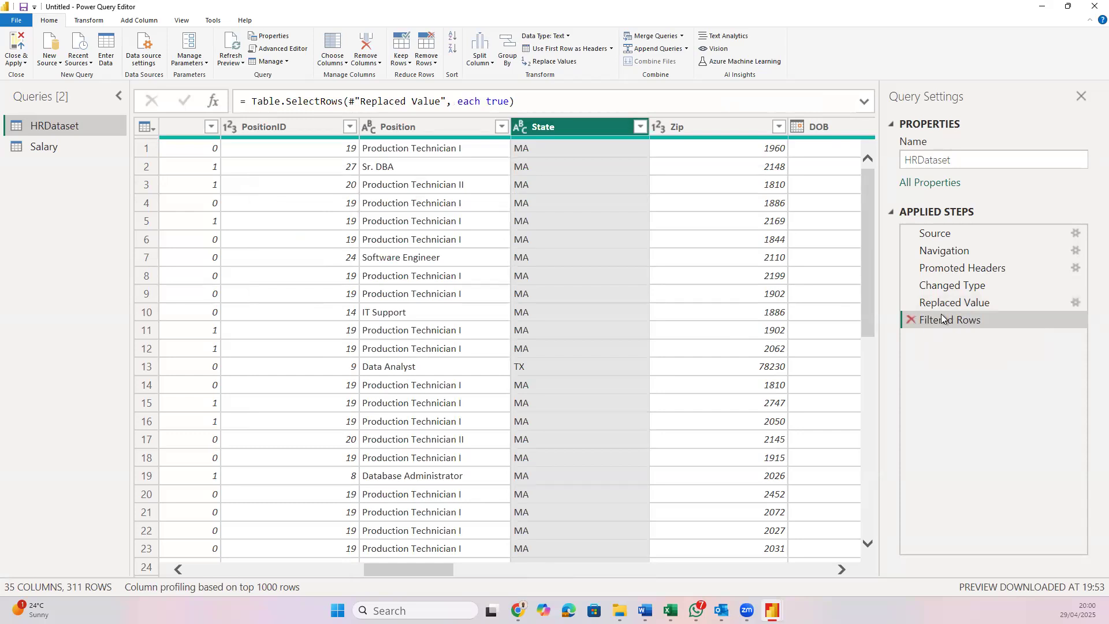
left_click(911, 320)
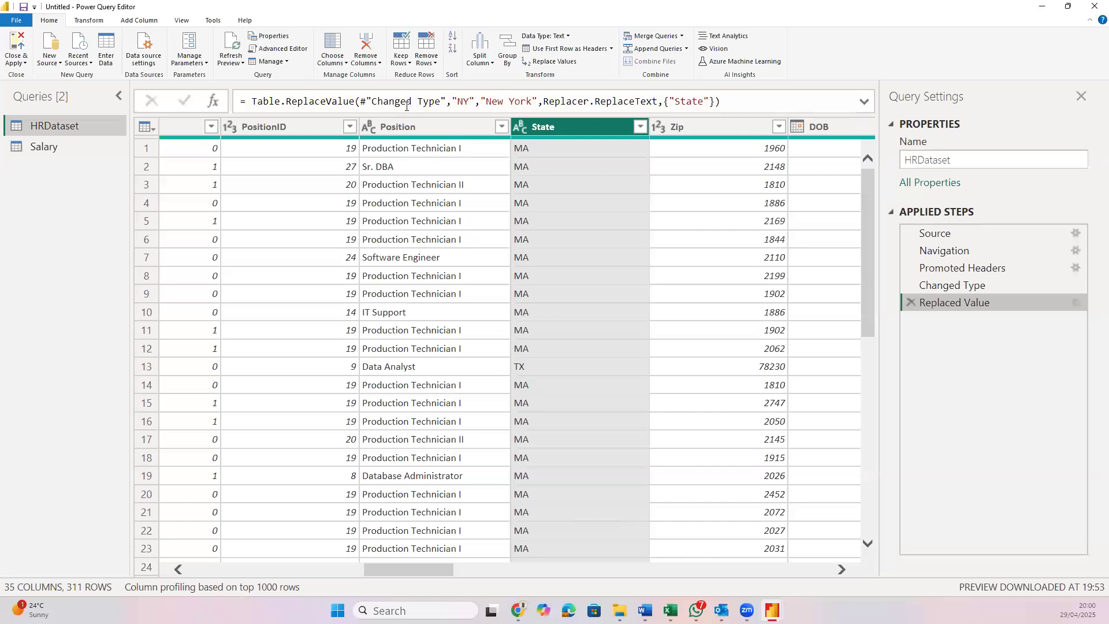
Delete the Replaced Value step from HRDataset's applied steps
triple_click(727, 103)
left_click(915, 305)
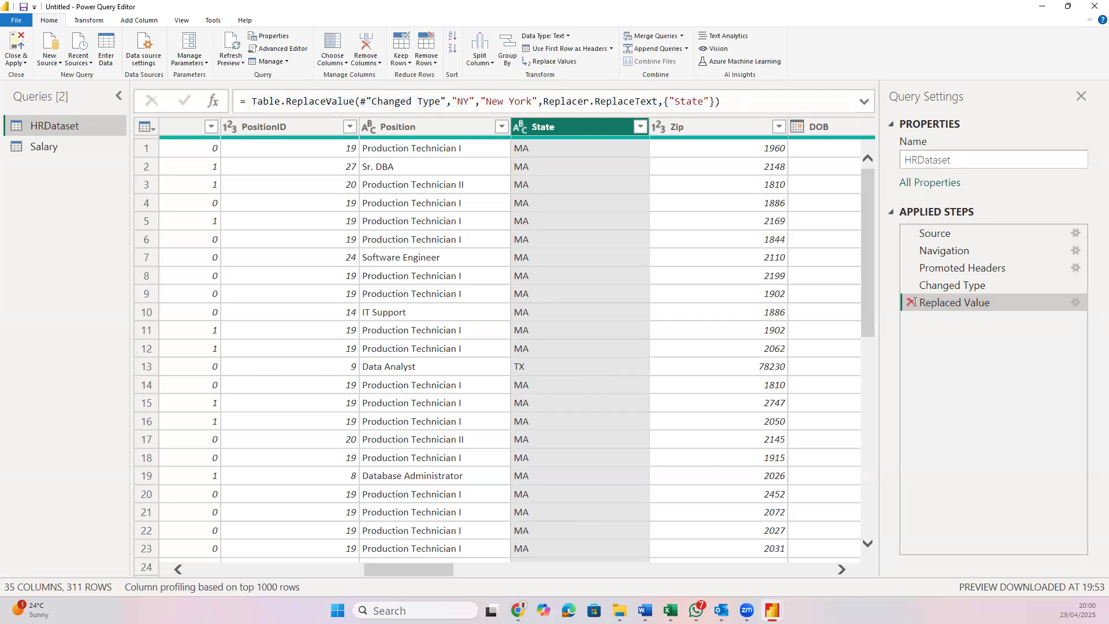
left_click(914, 302)
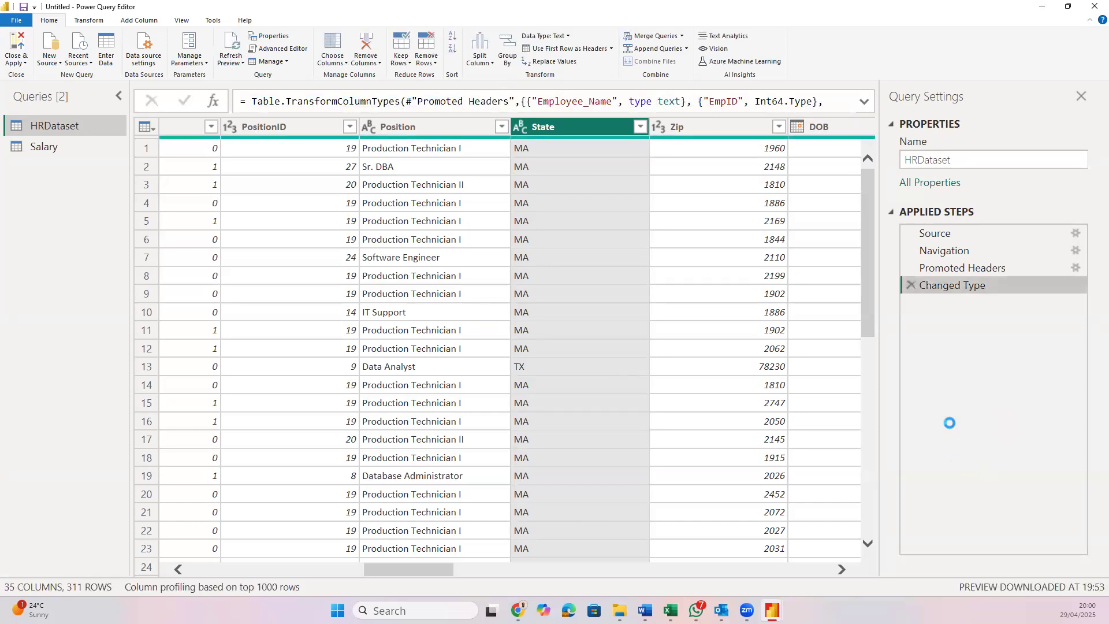
Compare HRDataset at the Navigation and Promoted Headers steps, examining the first row and column headers back to Employee_Name
scroll(687, 384, "right", 3)
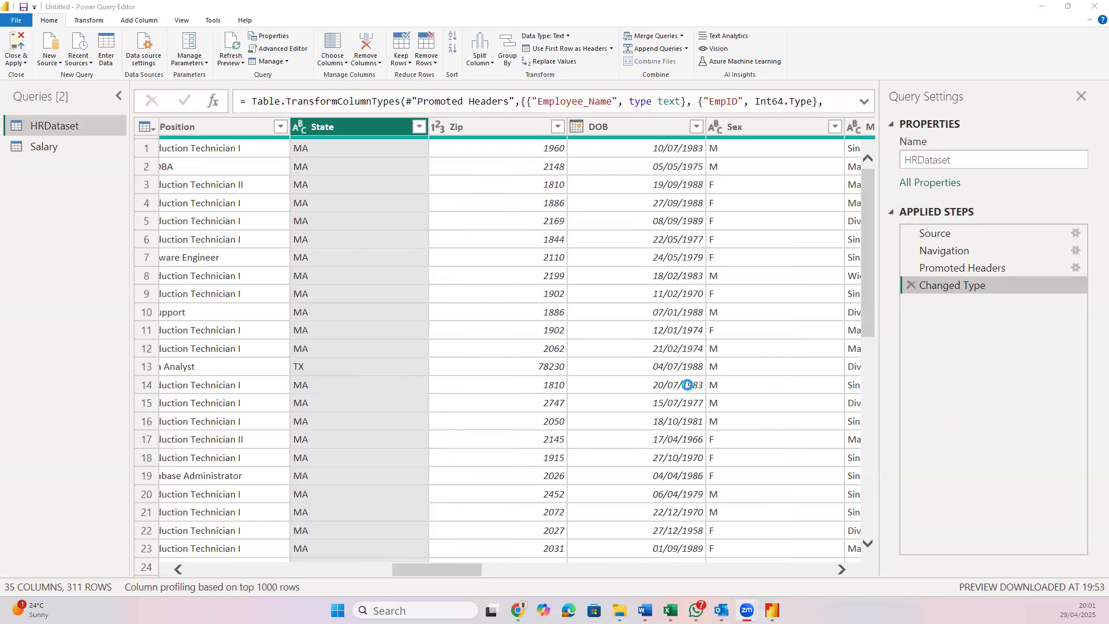
scroll(561, 430, "left", 10)
scroll(561, 430, "left", 4)
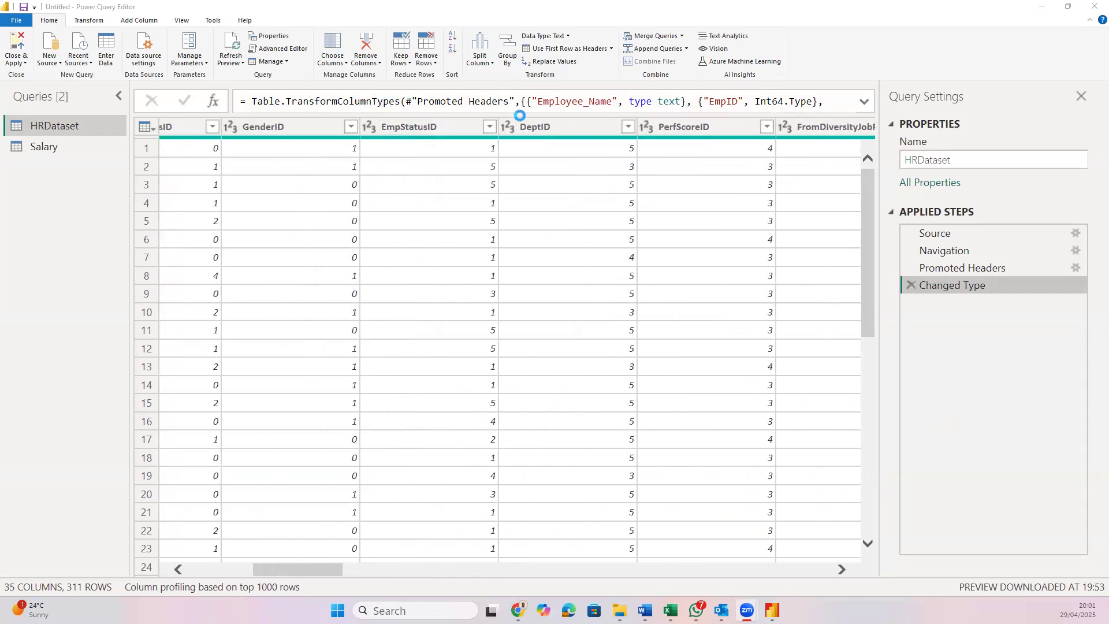
left_click(953, 249)
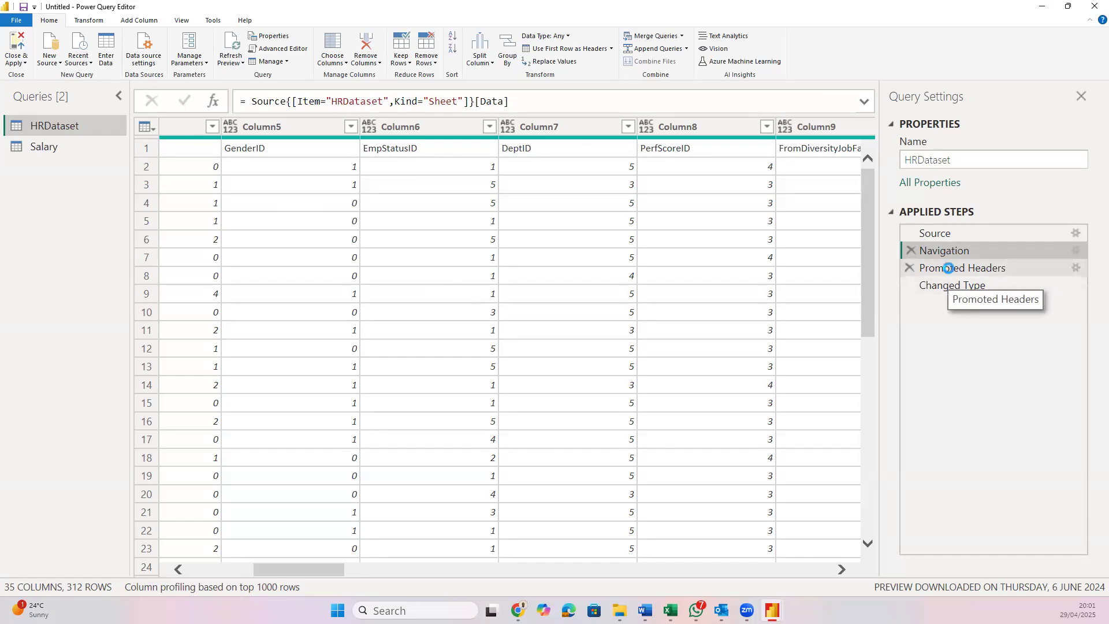
left_click(949, 269)
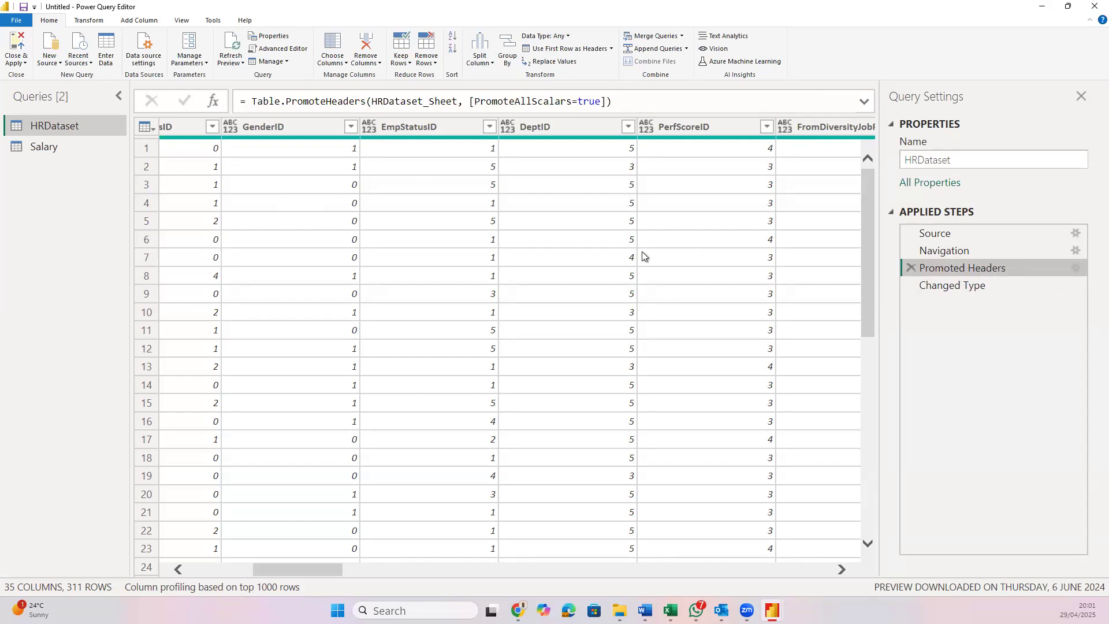
left_click(936, 251)
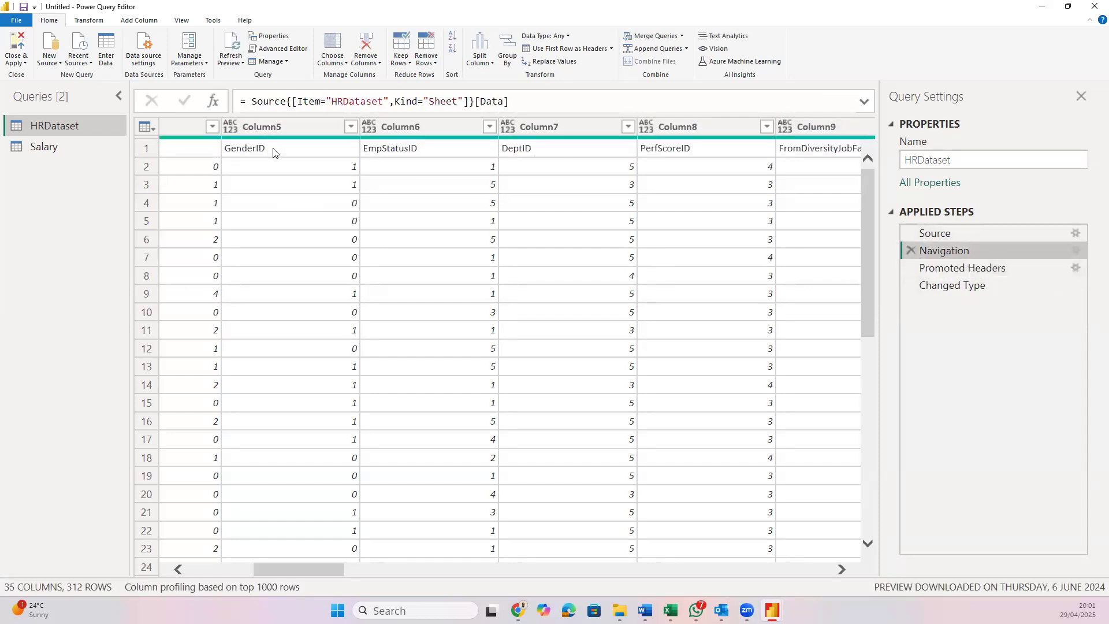
scroll(273, 152, "left", 3)
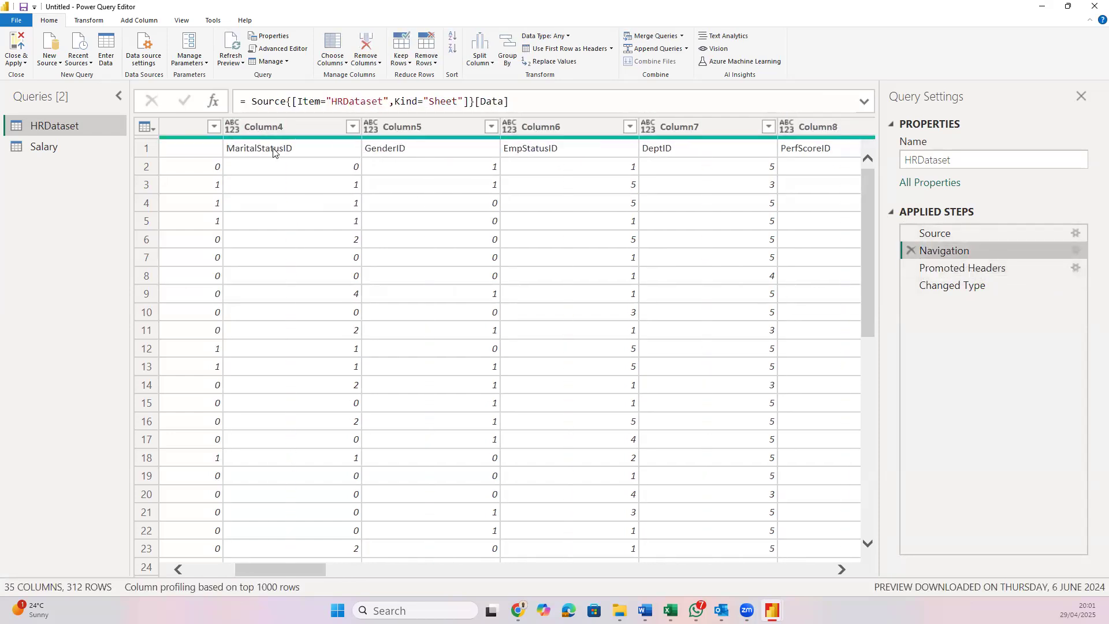
scroll(272, 159, "left", 2)
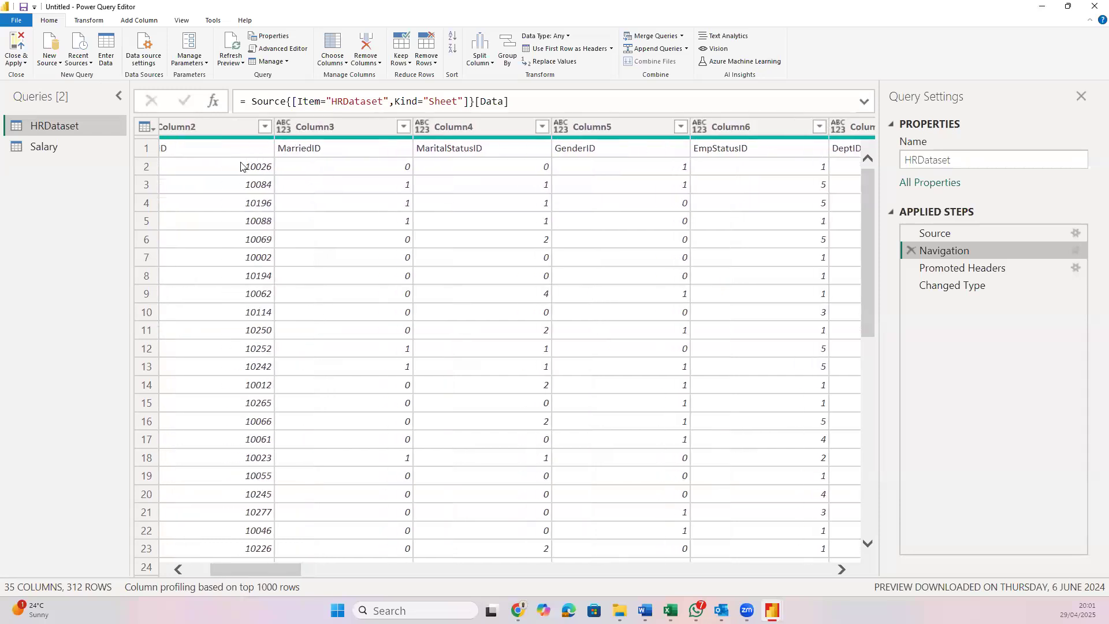
scroll(265, 176, "left", 1)
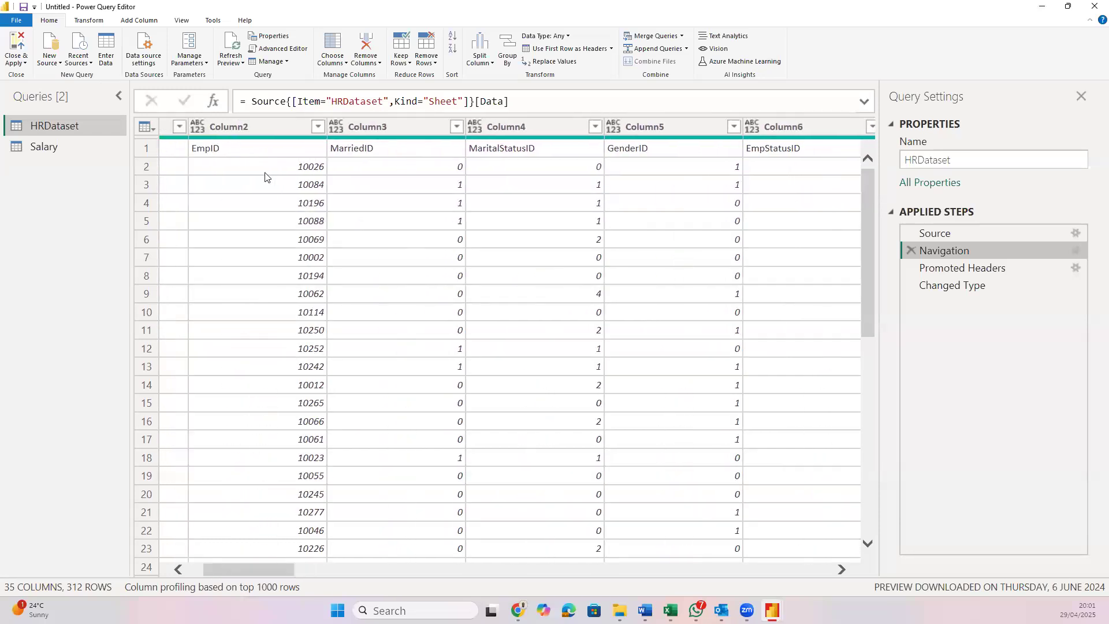
scroll(266, 176, "left", 2)
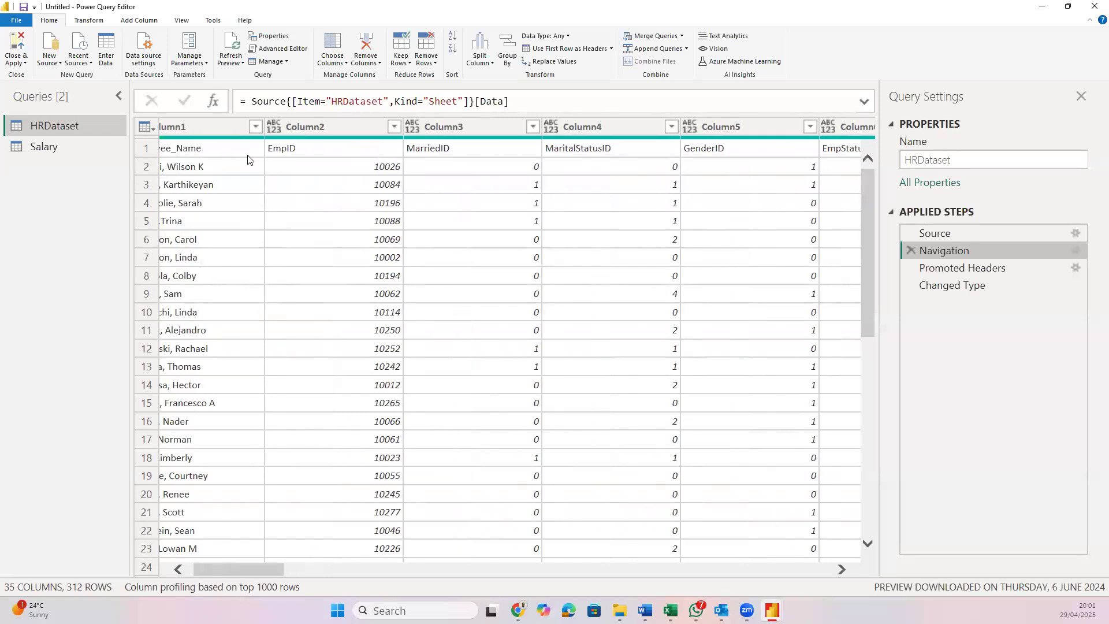
scroll(248, 159, "left", 1)
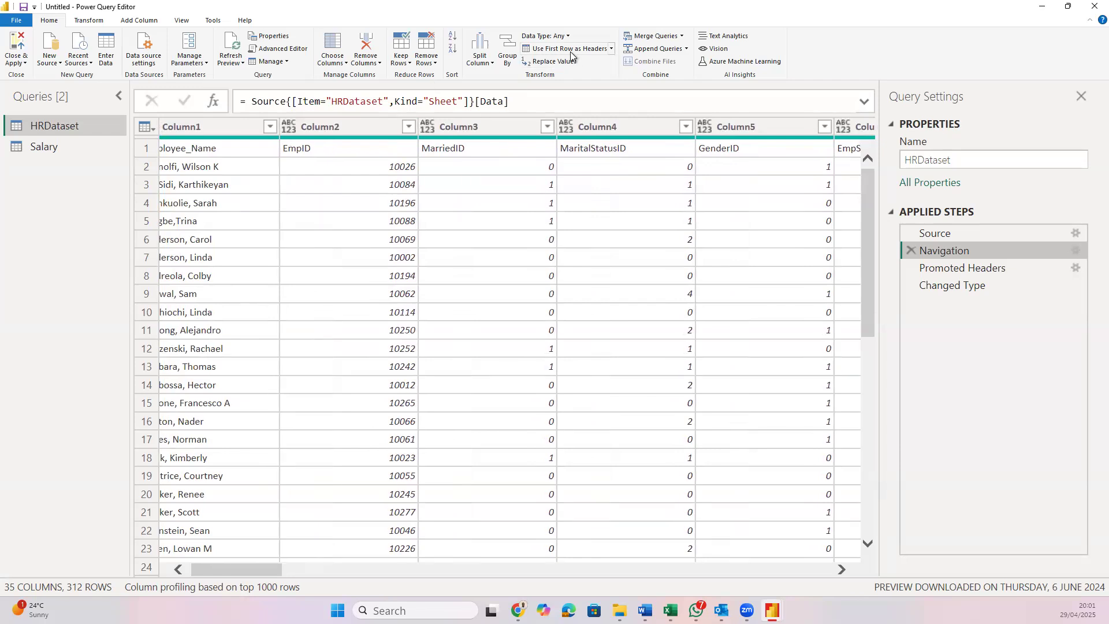
left_click(926, 269)
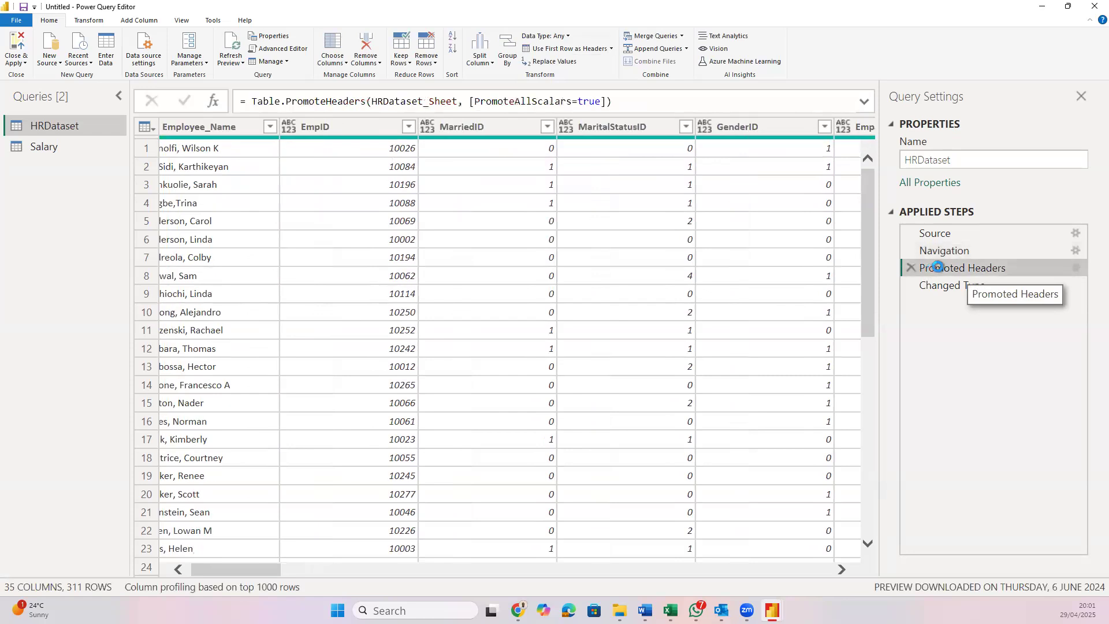
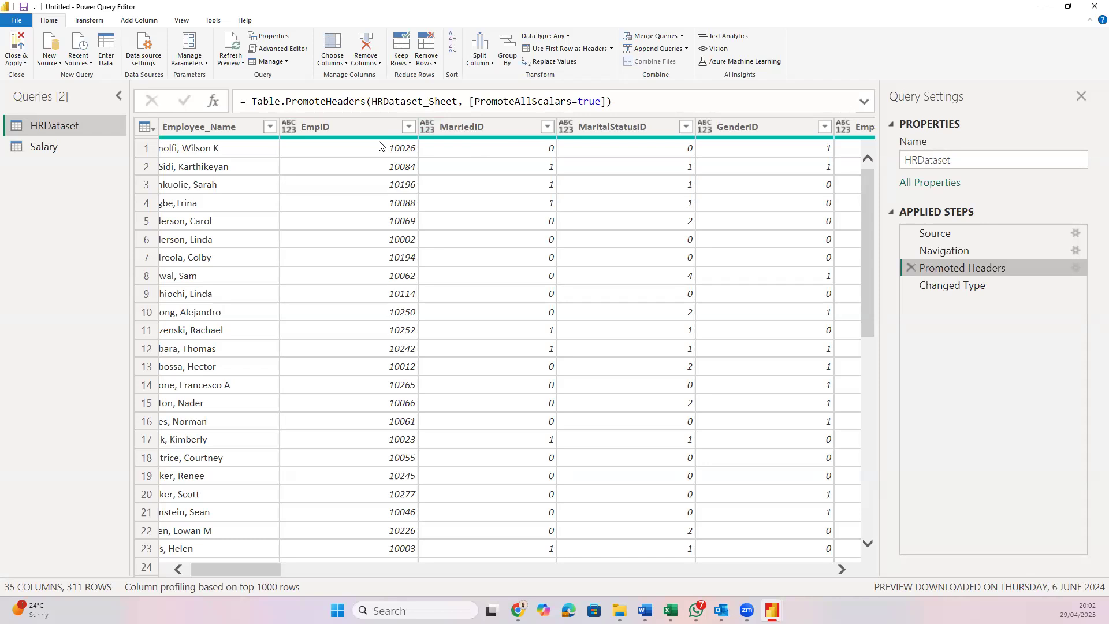
Select the Employee_Name column and scan the columns from there through State
scroll(381, 144, "left", 1)
left_click(243, 126)
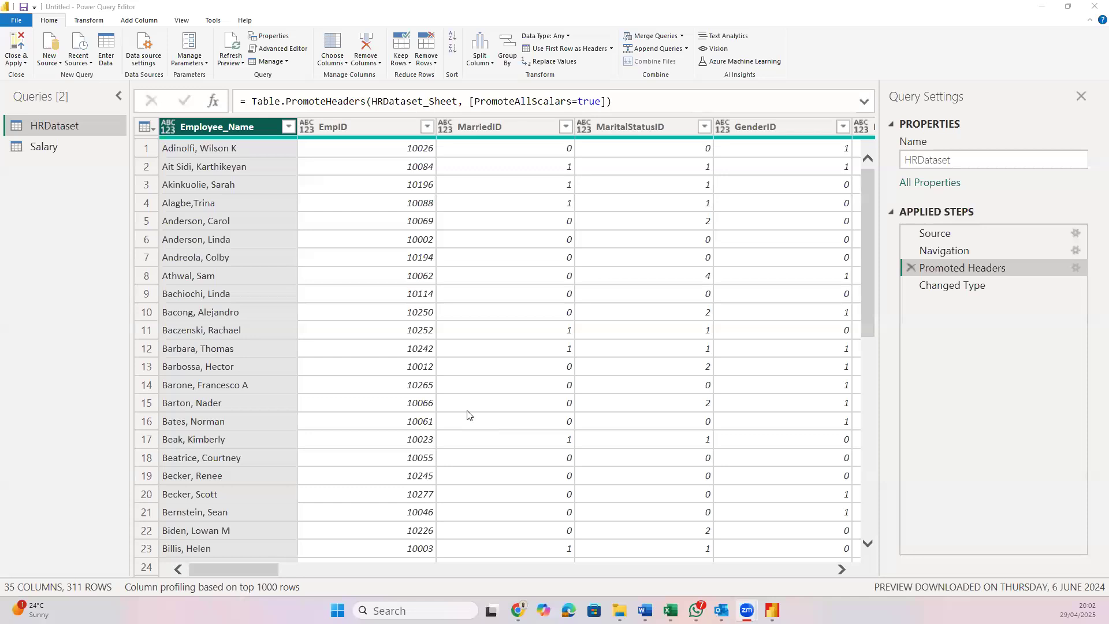
scroll(467, 414, "right", 2)
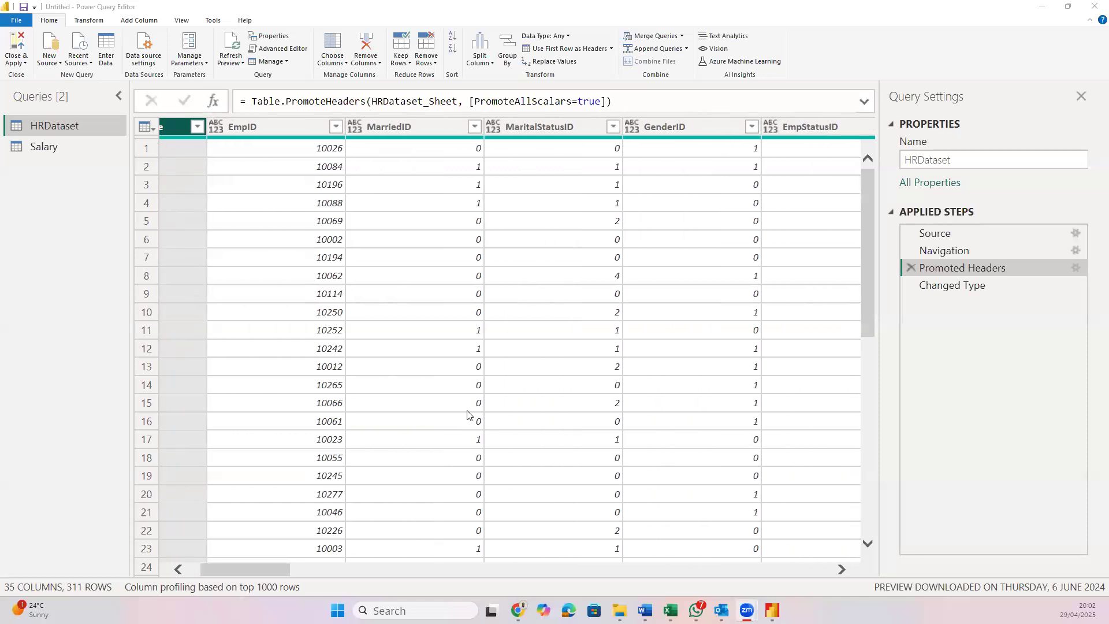
scroll(467, 414, "left", 2)
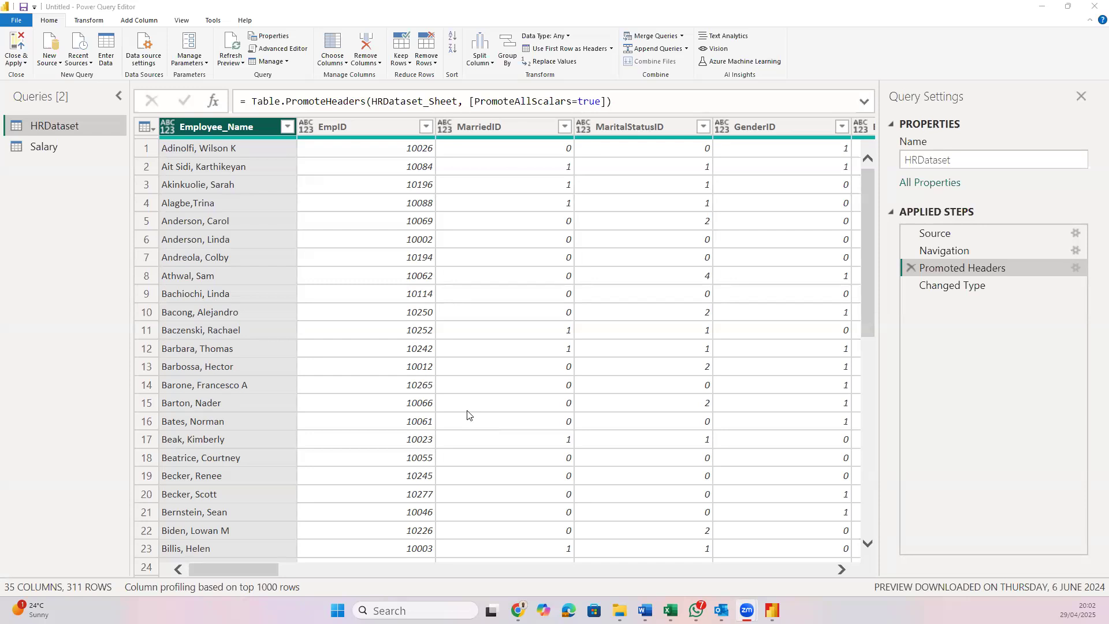
scroll(467, 415, "right", 4)
scroll(467, 415, "left", 2)
scroll(325, 336, "left", 2)
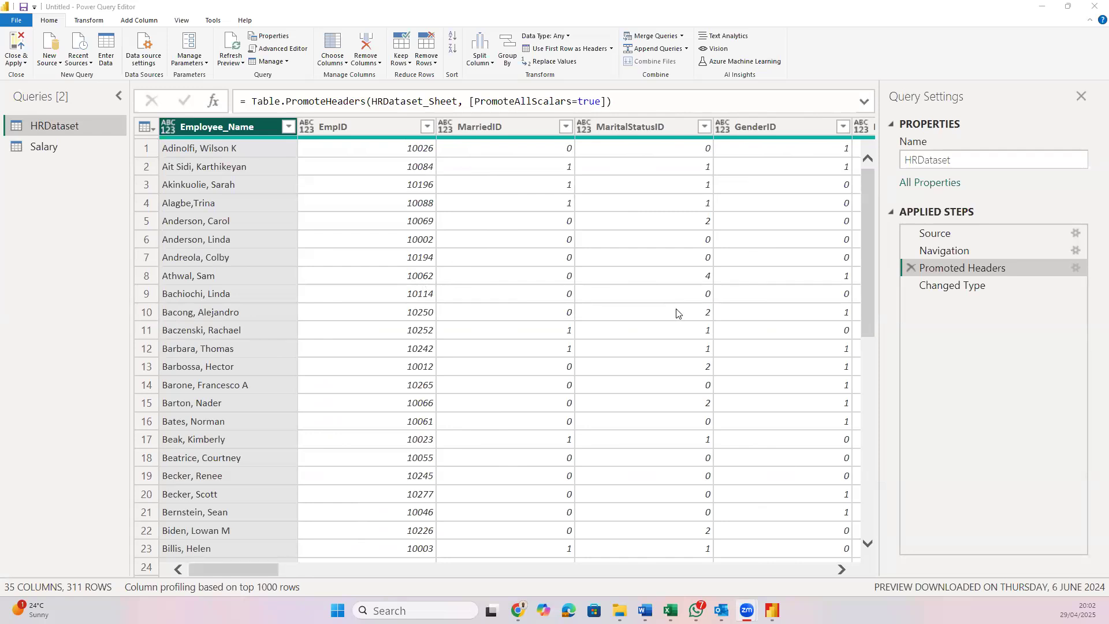
scroll(677, 312, "right", 3)
scroll(679, 314, "left", 3)
scroll(578, 342, "right", 6)
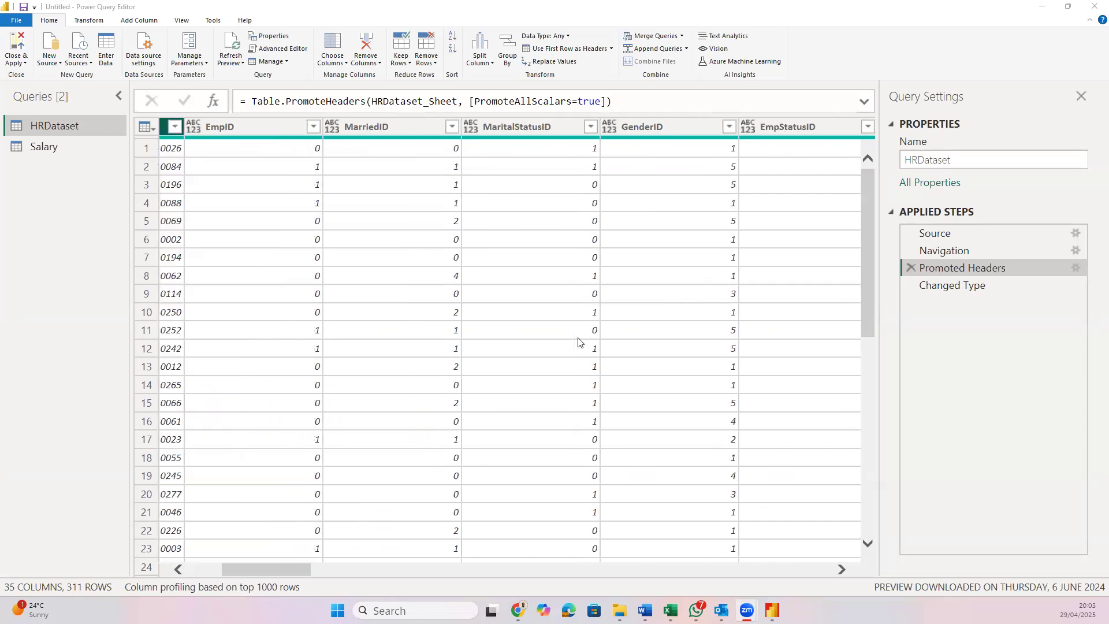
scroll(579, 342, "right", 2)
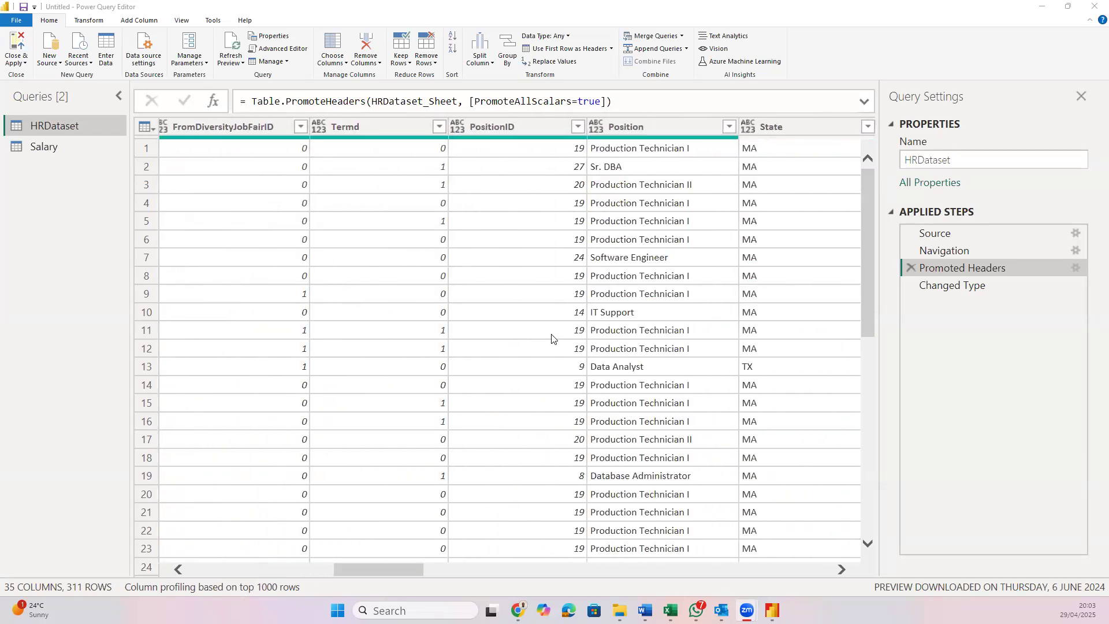
scroll(552, 339, "left", 8)
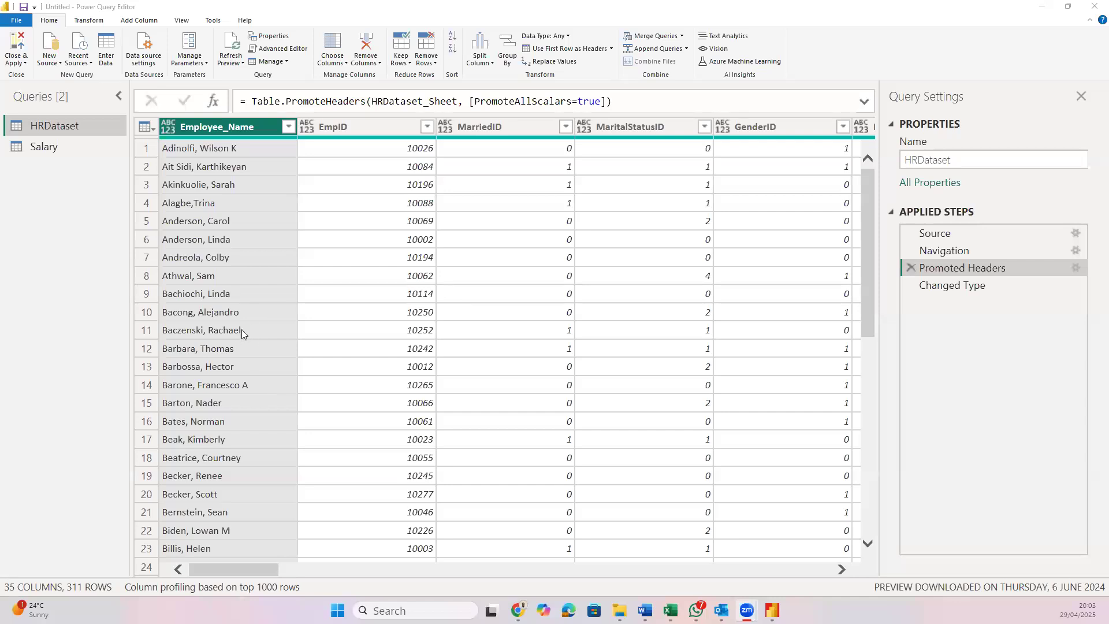
Scan the HRDataset columns from EmpID across to MaritalDesc, including State, Zip, DOB and Sex
scroll(471, 296, "right", 10)
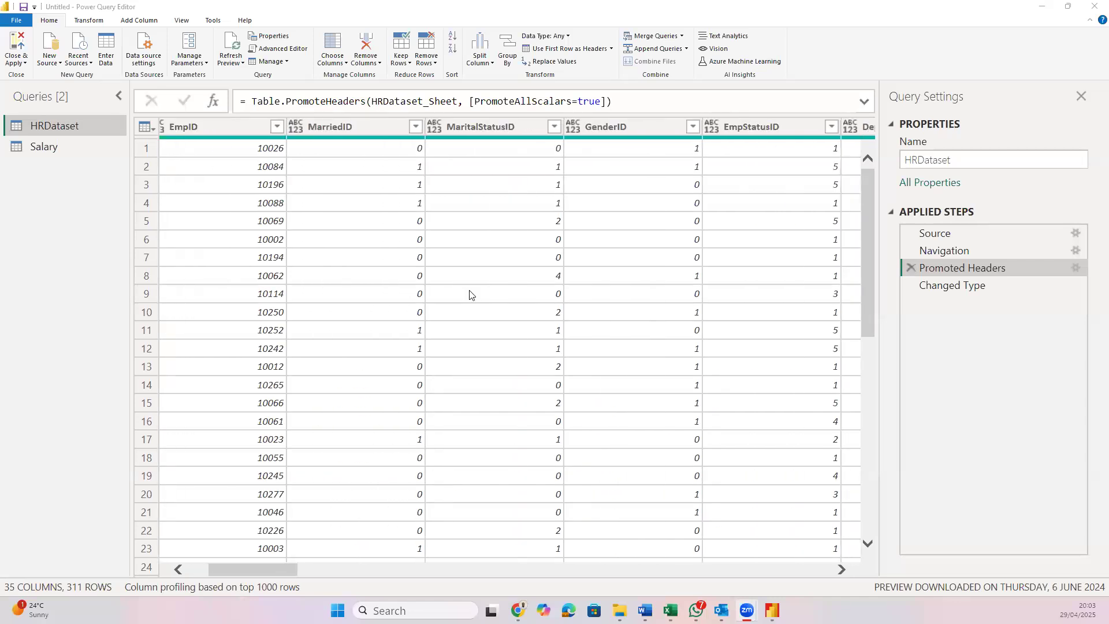
scroll(471, 295, "right", 4)
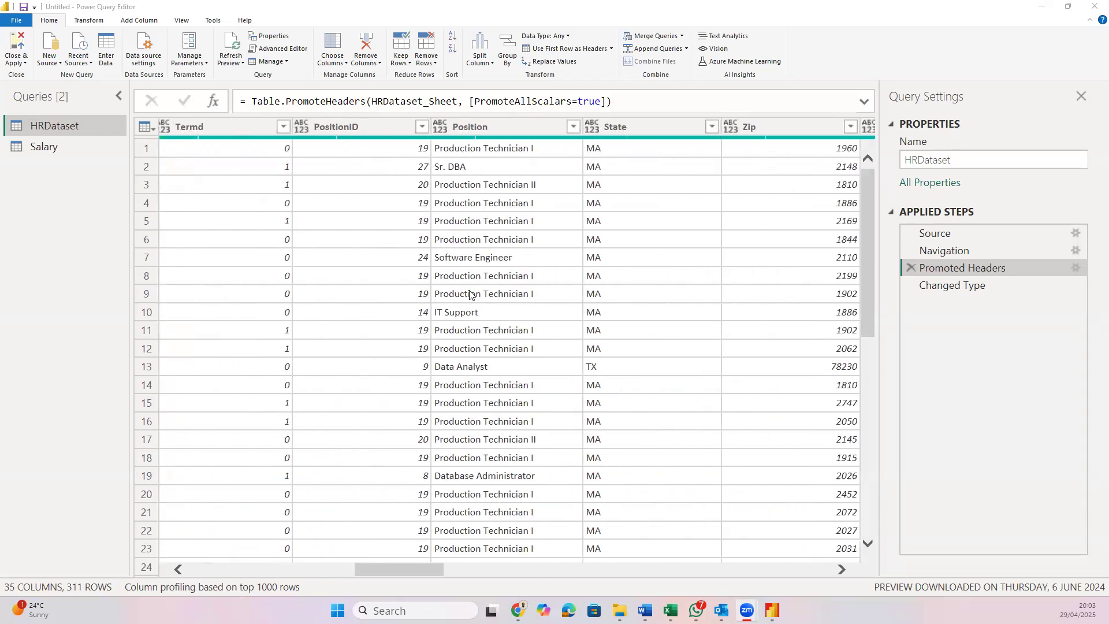
scroll(439, 322, "right", 5)
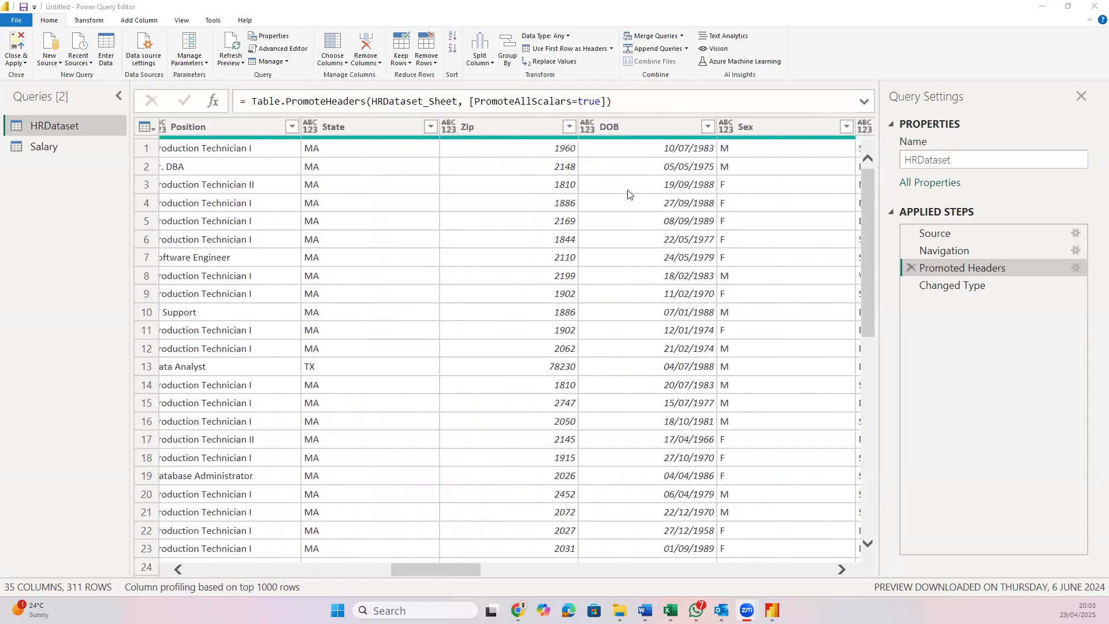
scroll(491, 150, "right", 3)
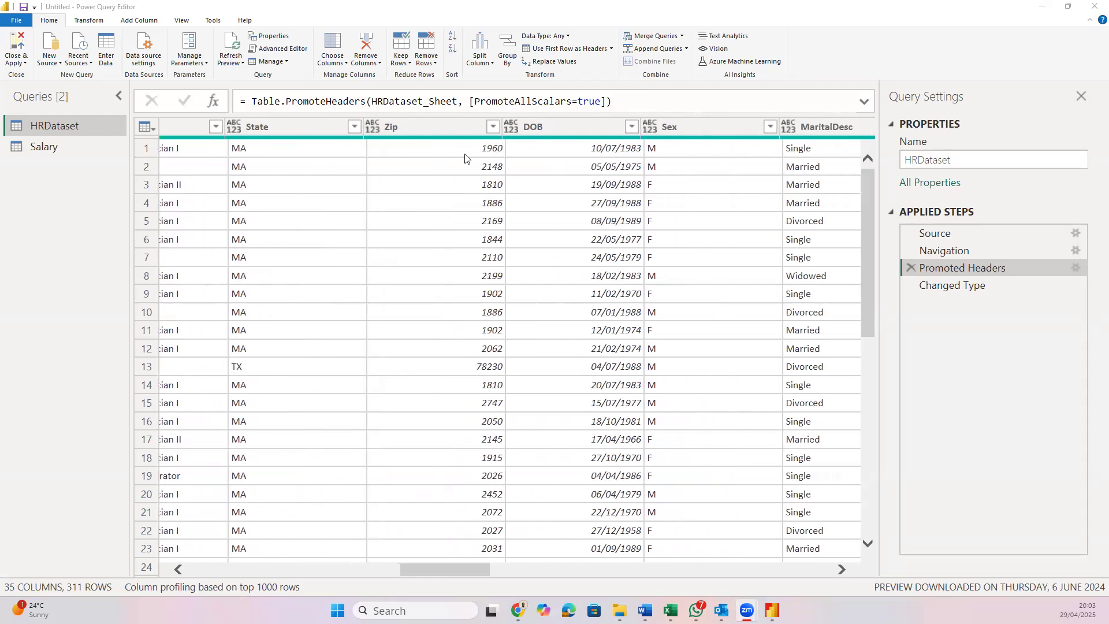
scroll(448, 267, "left", 6)
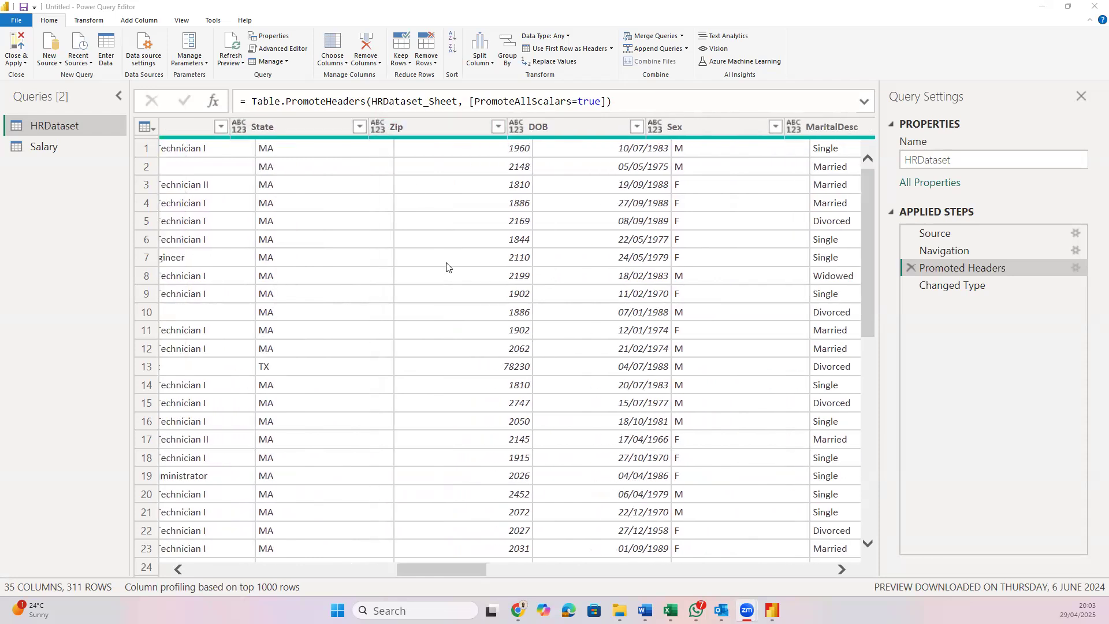
scroll(448, 267, "left", 1)
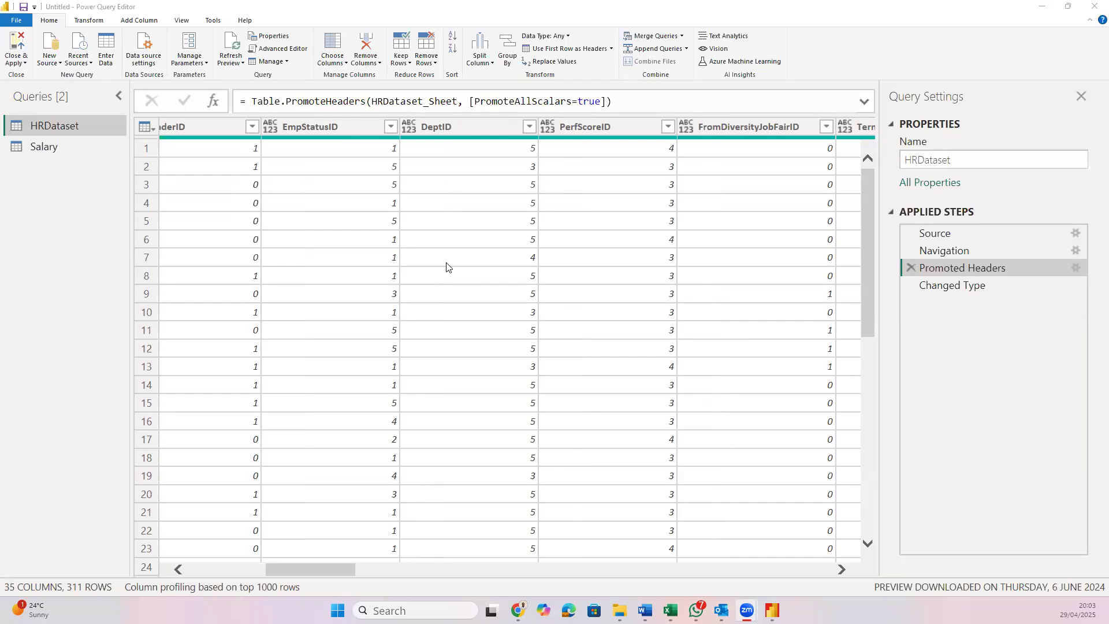
scroll(523, 296, "right", 6)
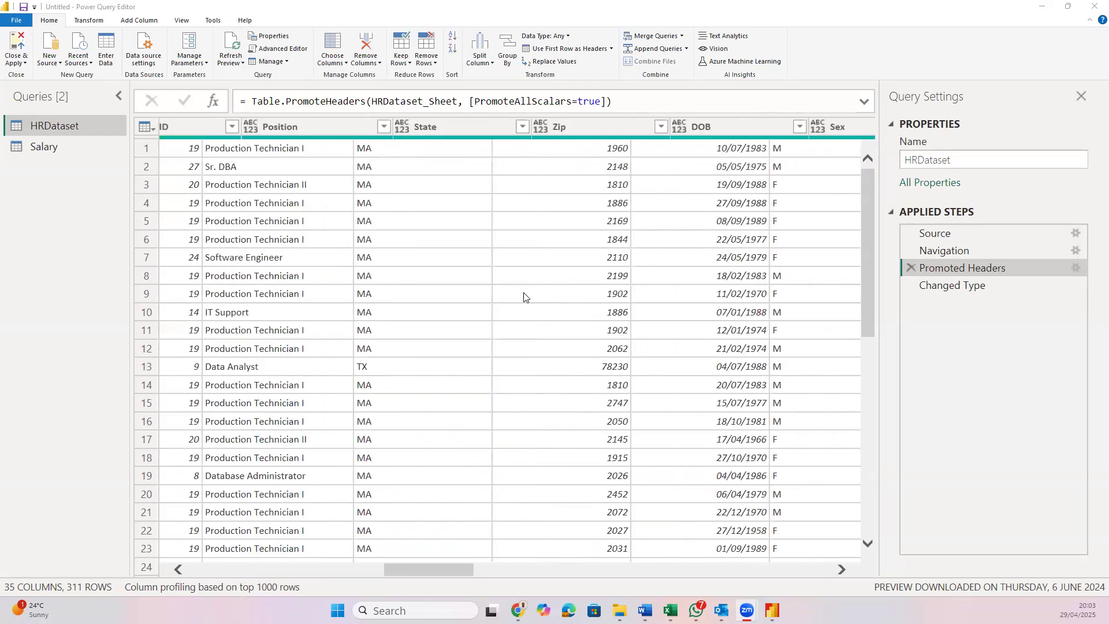
scroll(377, 285, "left", 8)
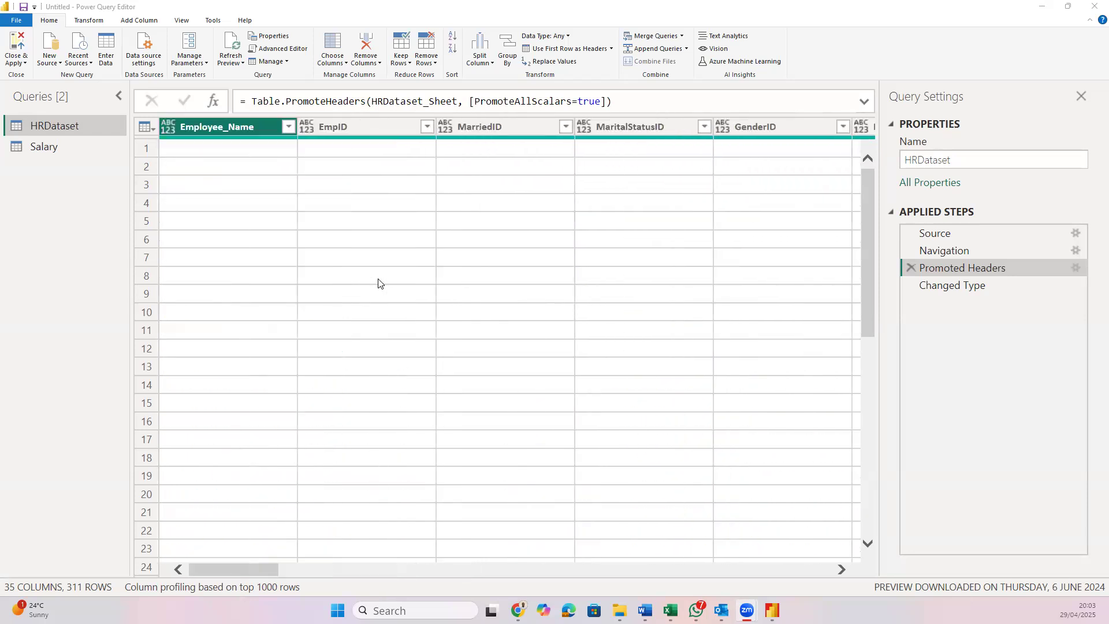
scroll(317, 242, "right", 6)
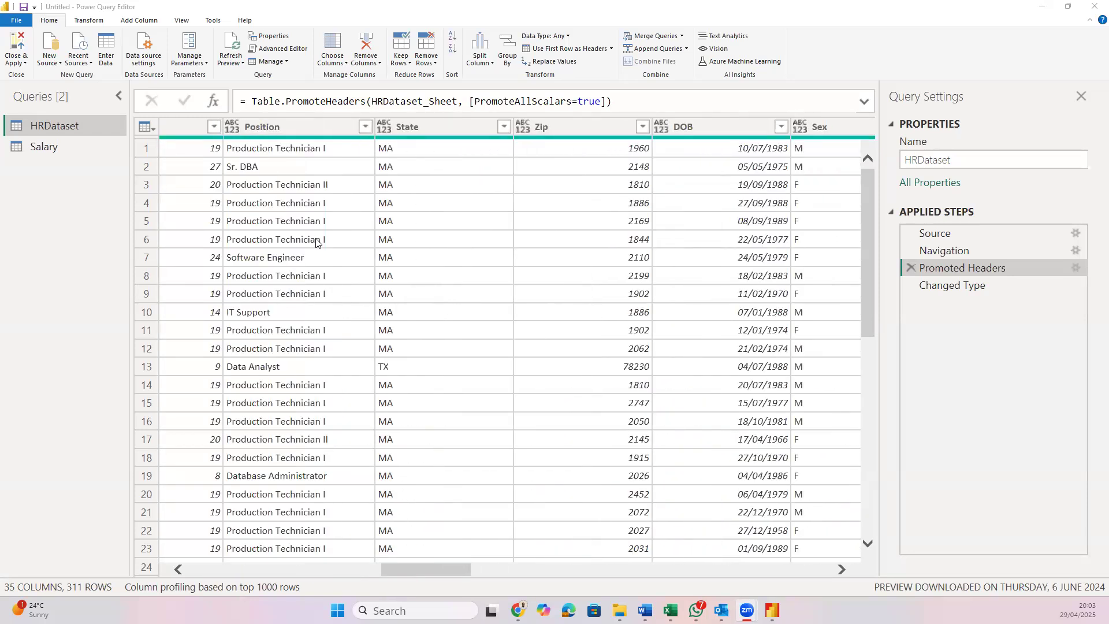
left_click(392, 147)
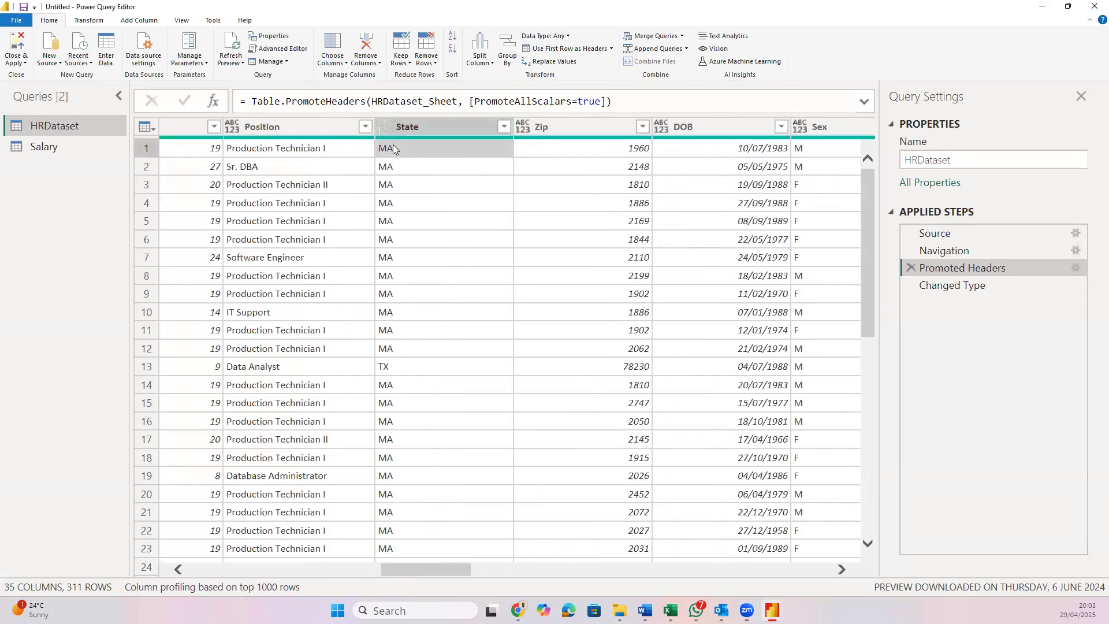
right_click(393, 147)
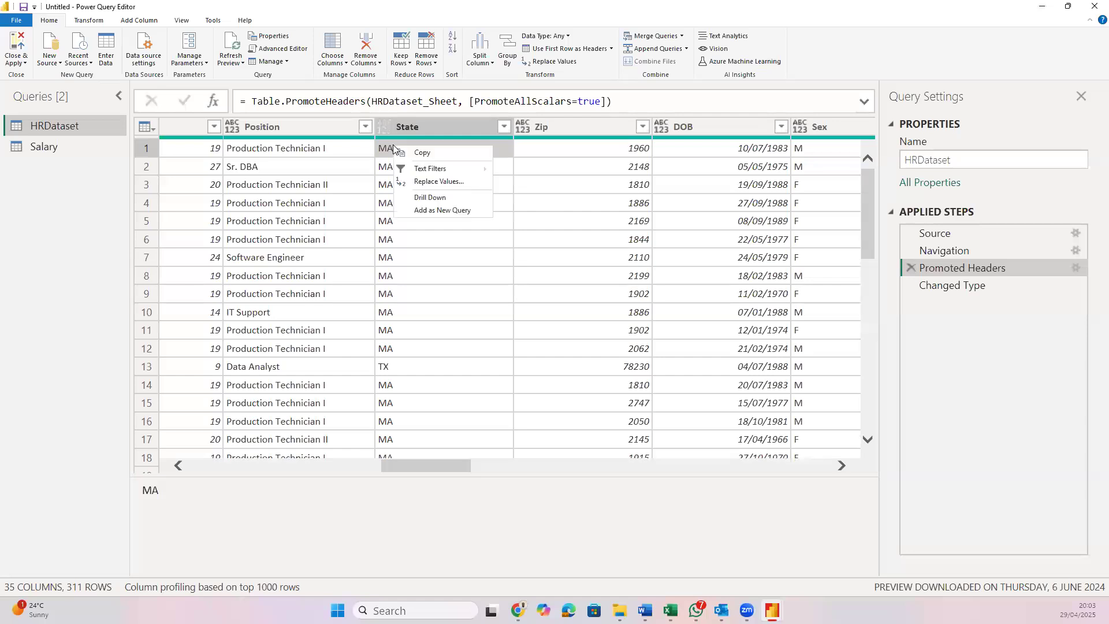
left_click(435, 183)
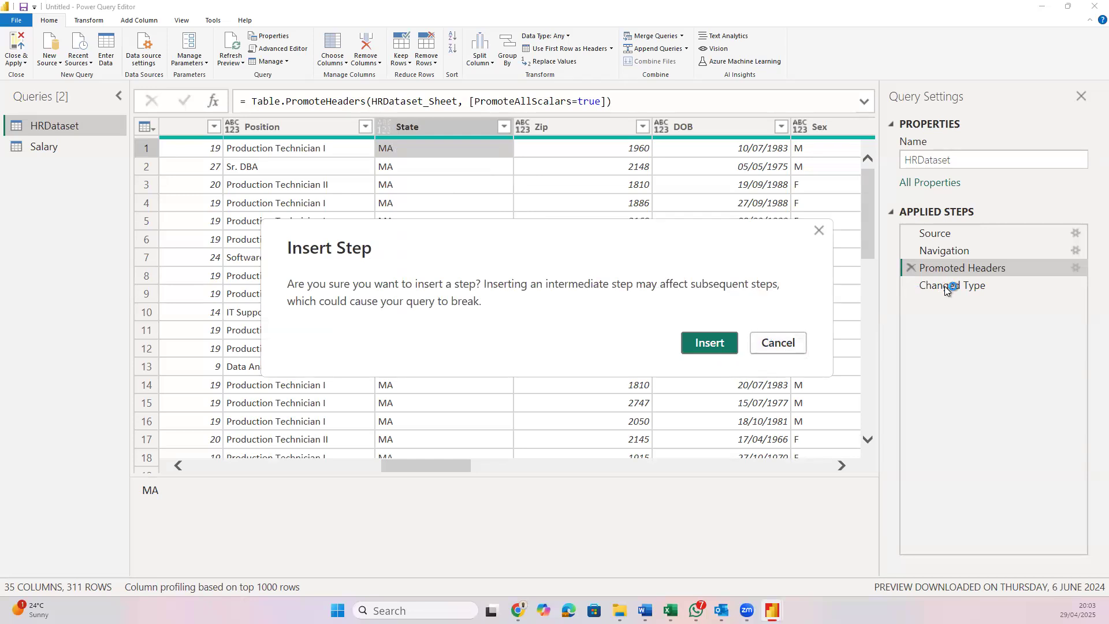
left_click(780, 345)
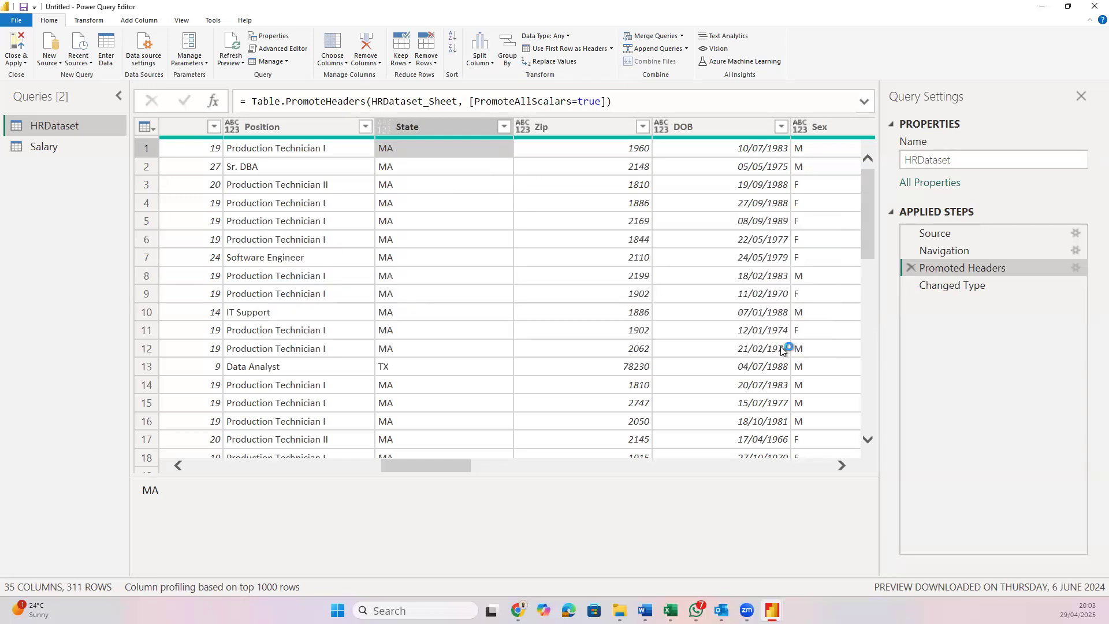
At HRDataset's Changed Type step, replace the value MA with lk in the State column
left_click(948, 286)
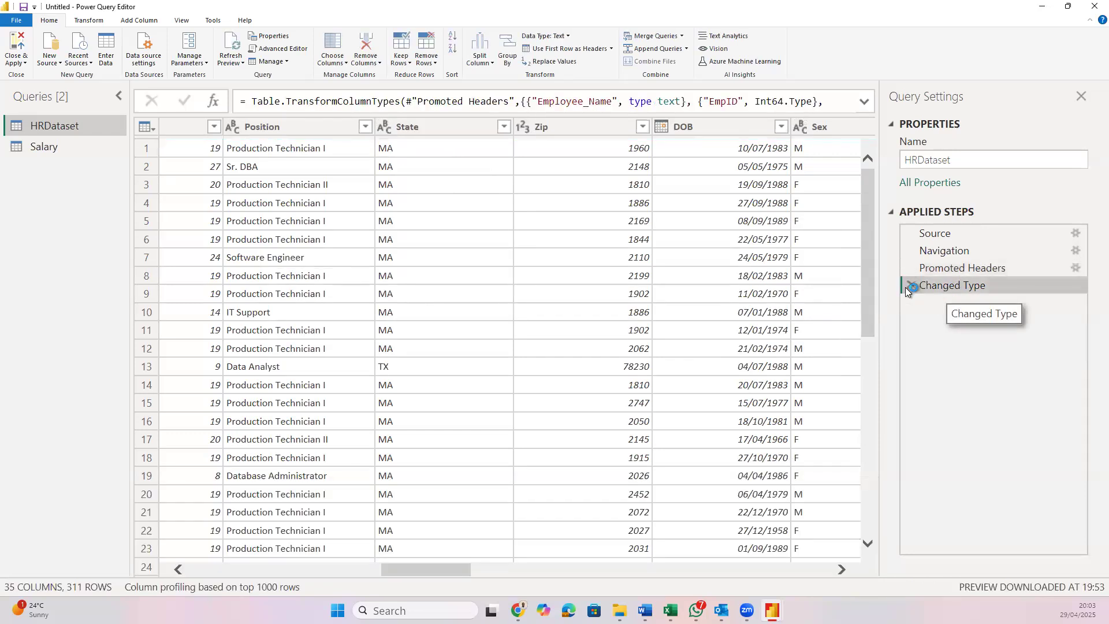
left_click(407, 154)
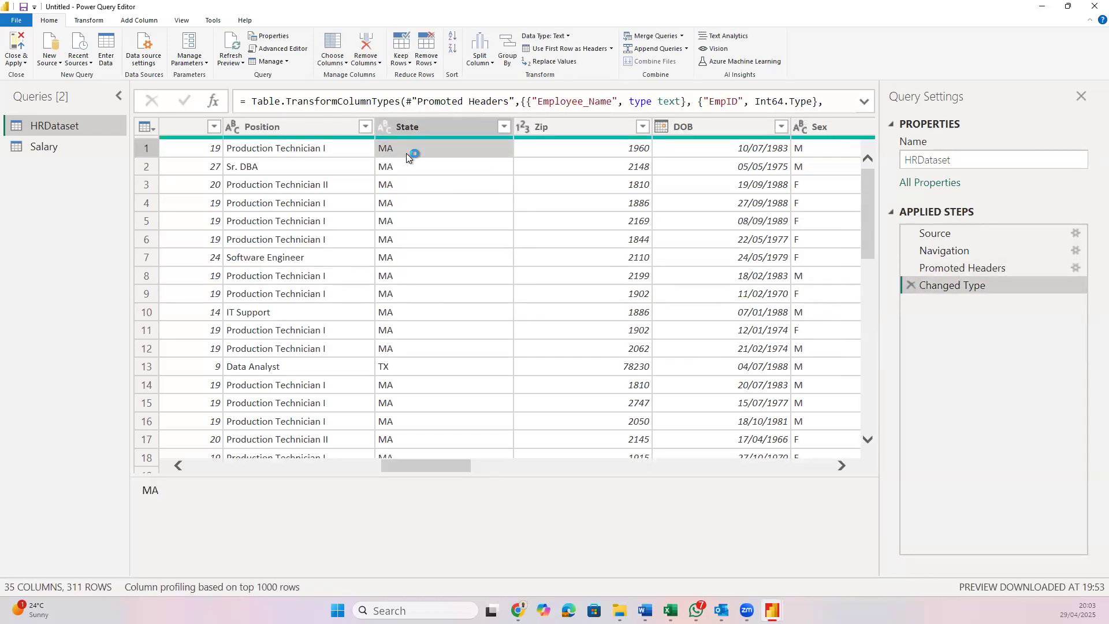
right_click(407, 154)
left_click(457, 184)
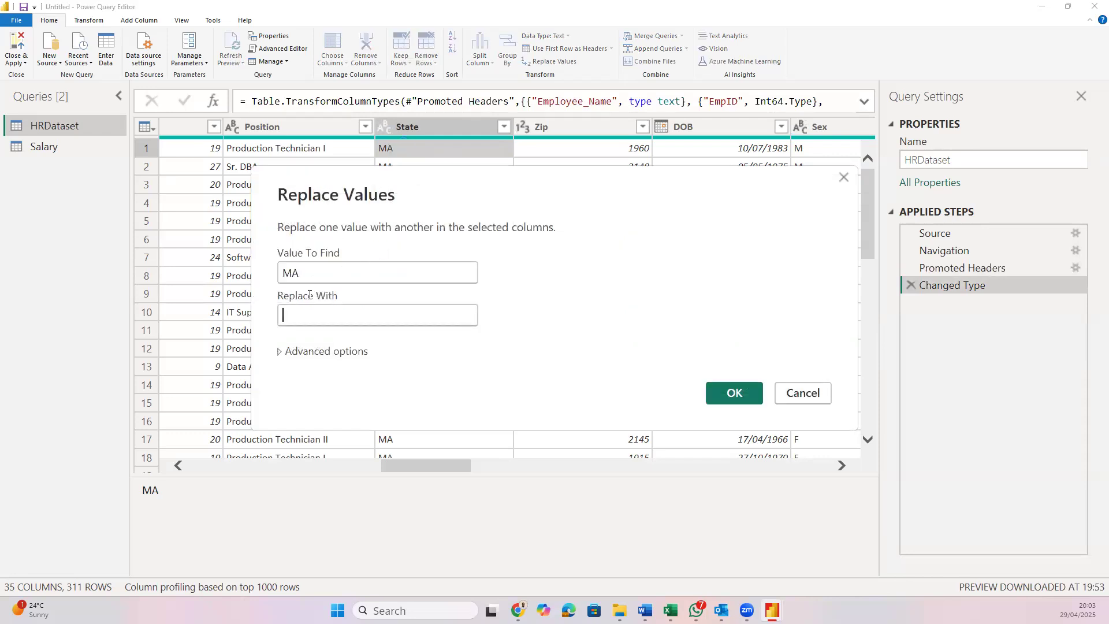
left_click(317, 316)
type("Ik")
key("Return")
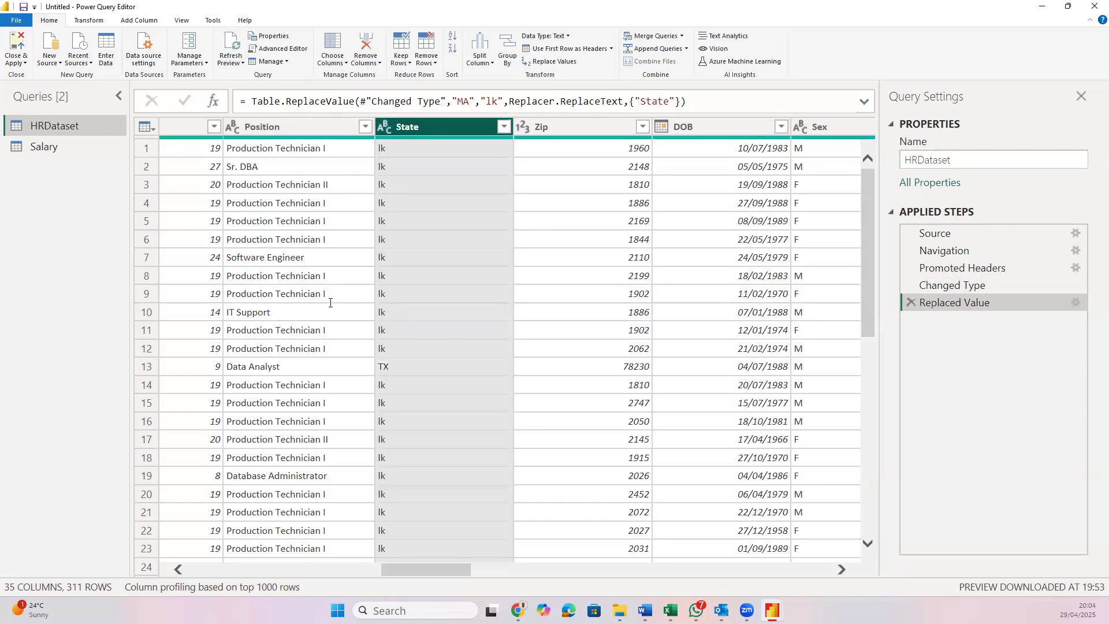
Delete the Replaced Value step from HRDataset and review the replacement option for MA in the State column
left_click(911, 303)
left_click(448, 149)
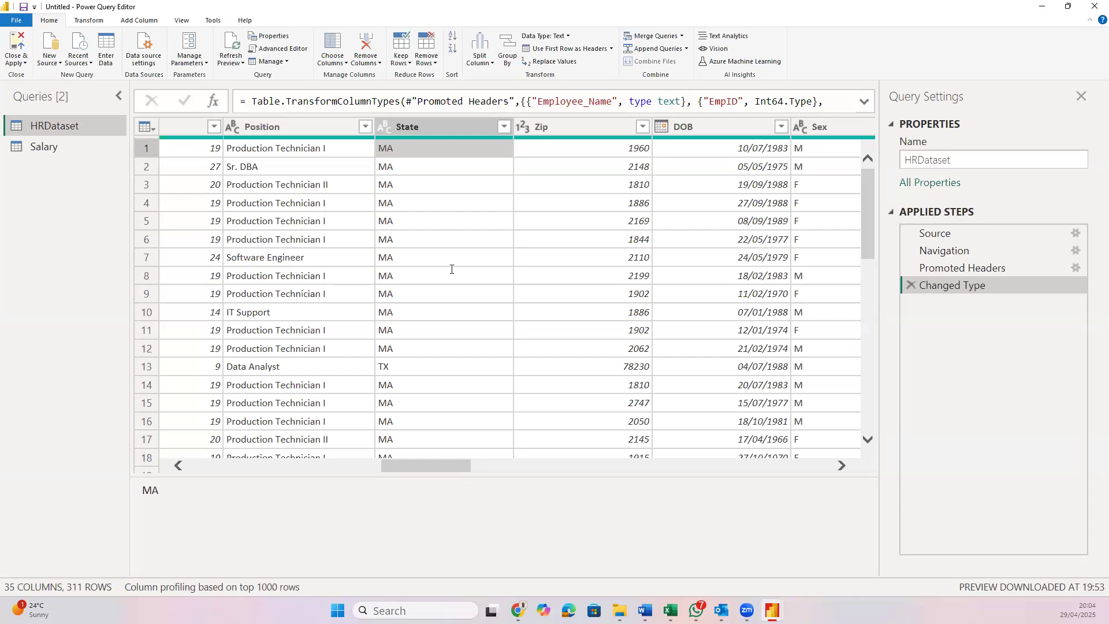
right_click(431, 152)
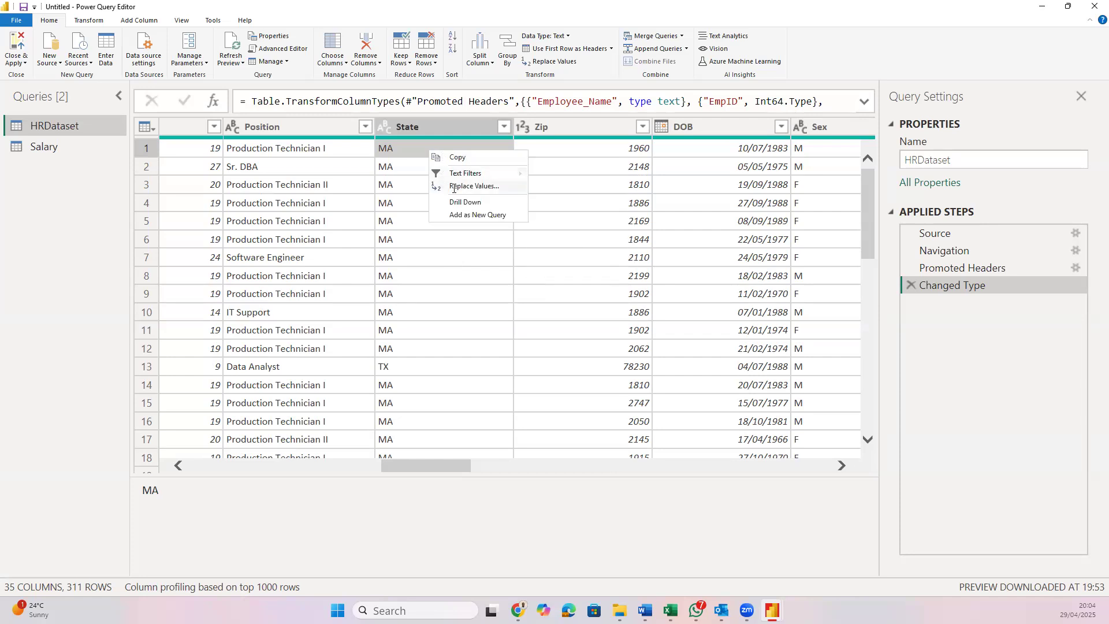
left_click(410, 312)
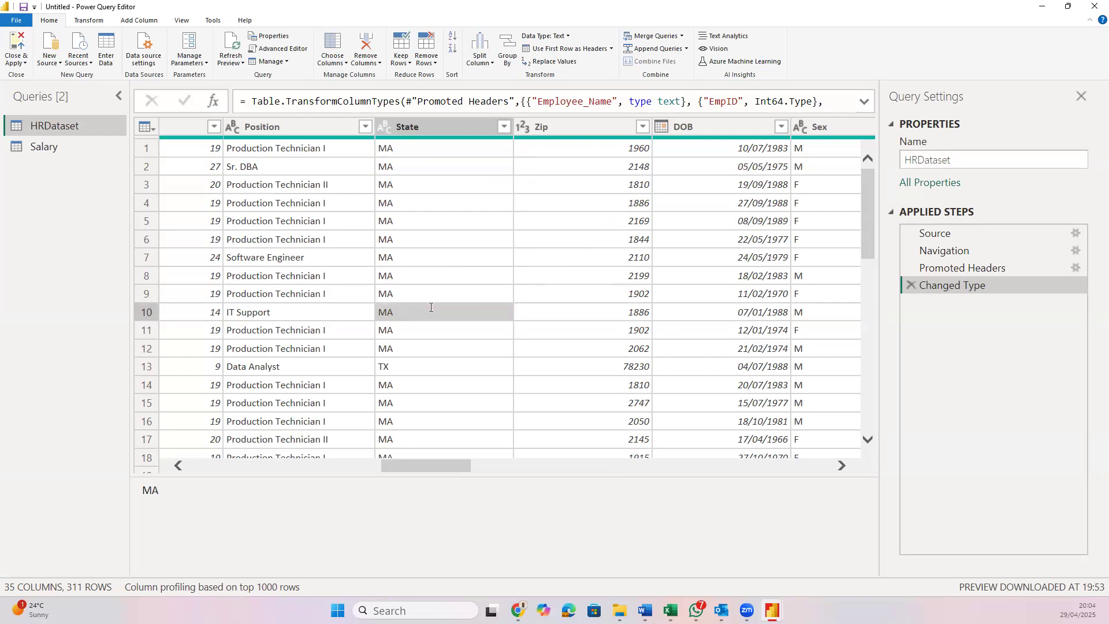
left_click(420, 278)
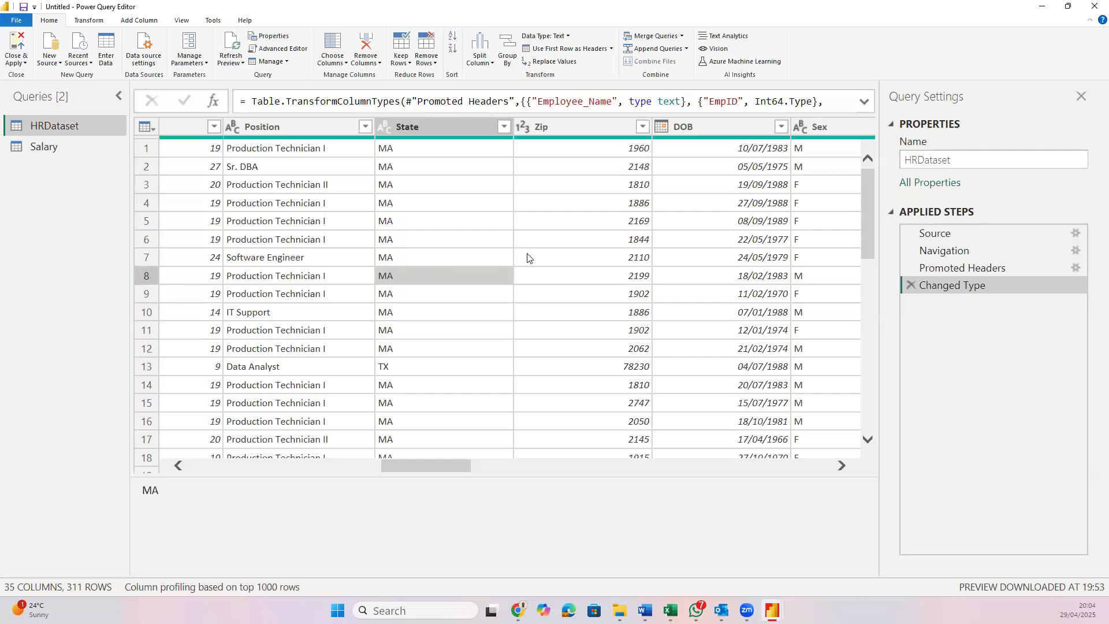
Select the LastPerformanceReview_Date column and examine the data types available for it
scroll(375, 243, "left", 2)
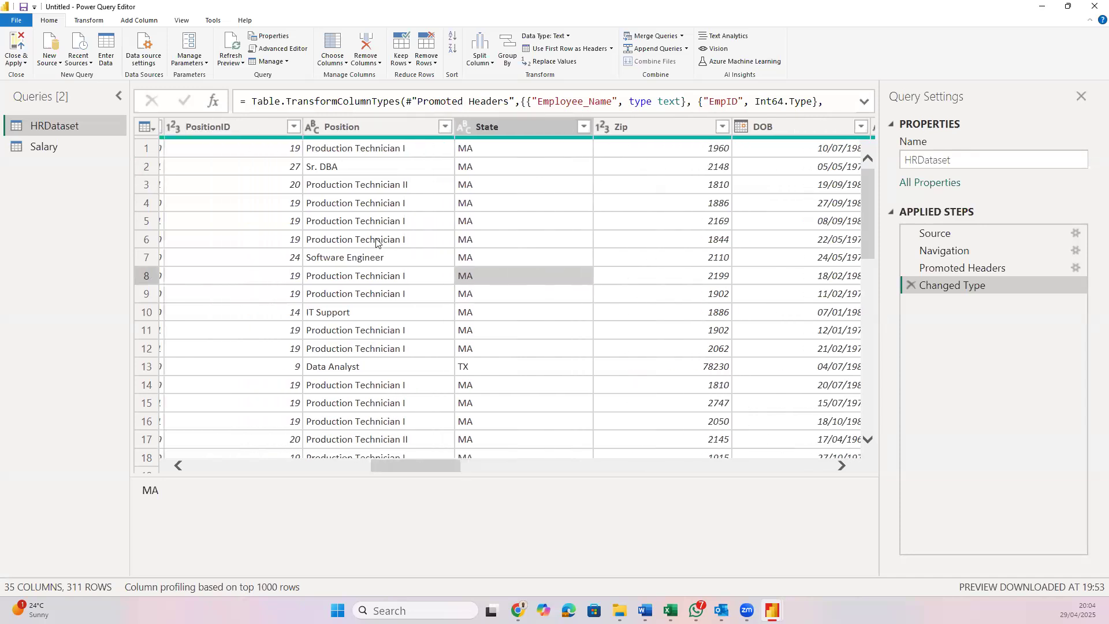
scroll(378, 243, "left", 20)
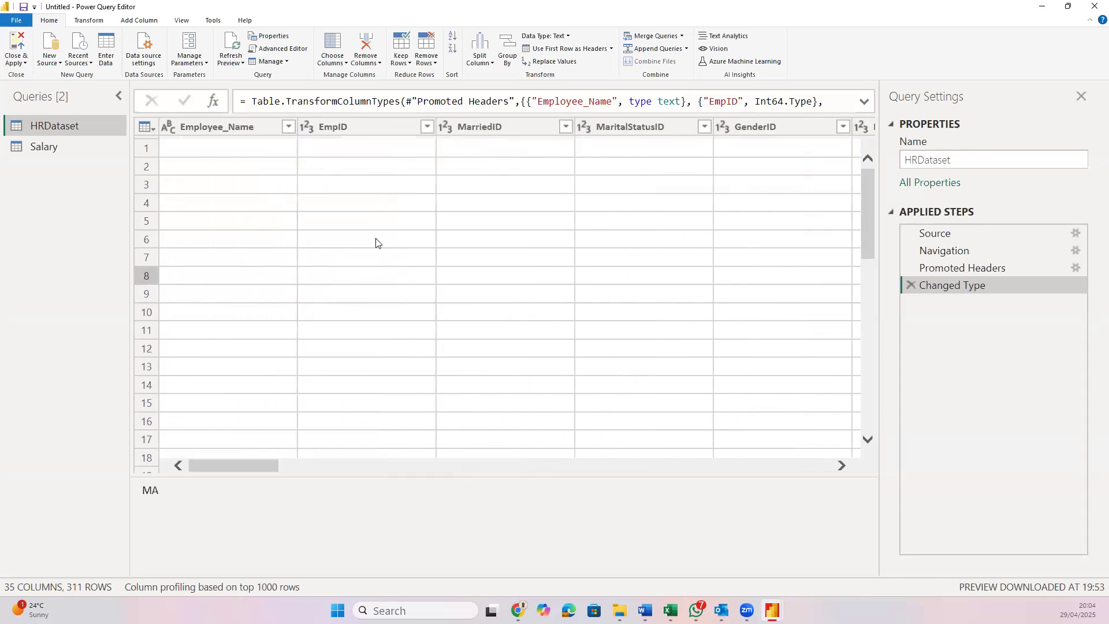
left_click(87, 22)
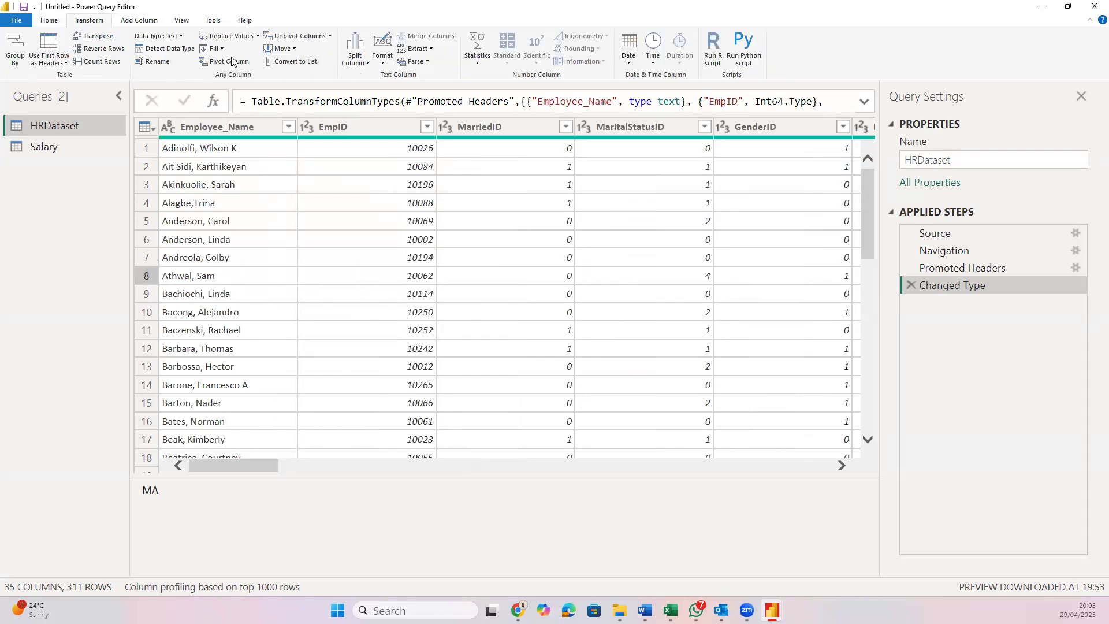
scroll(286, 202, "right", 12)
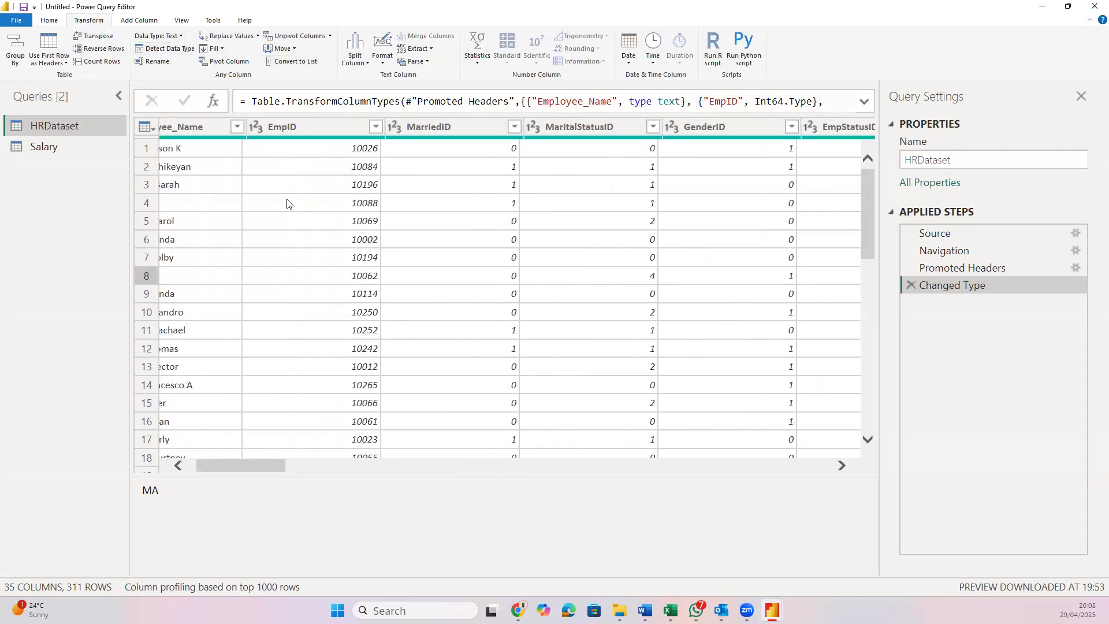
scroll(287, 202, "right", 15)
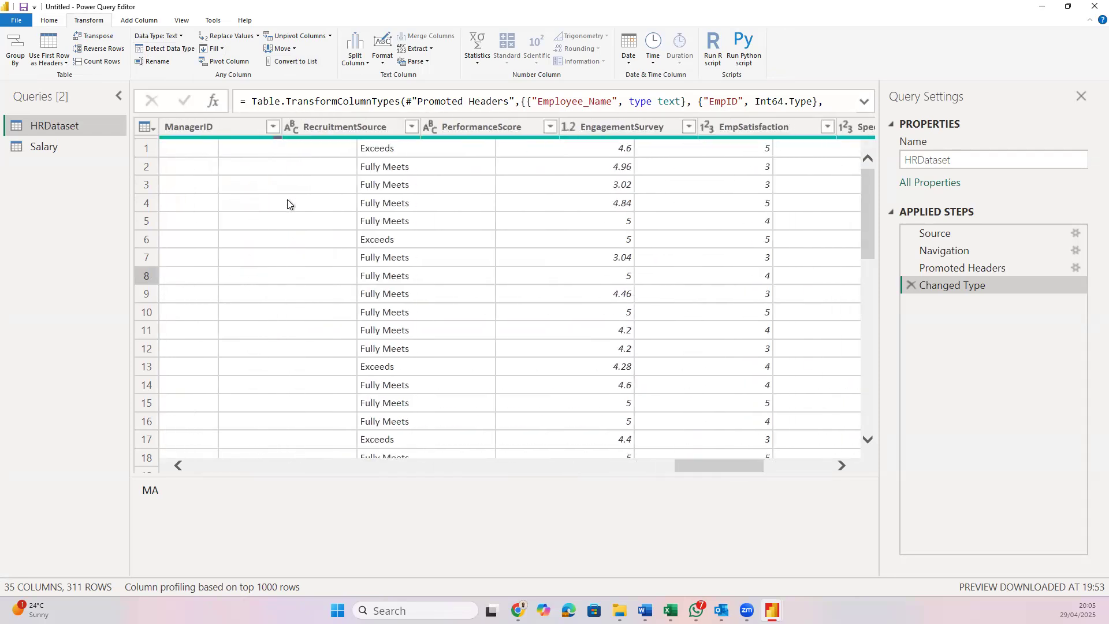
left_click(479, 130)
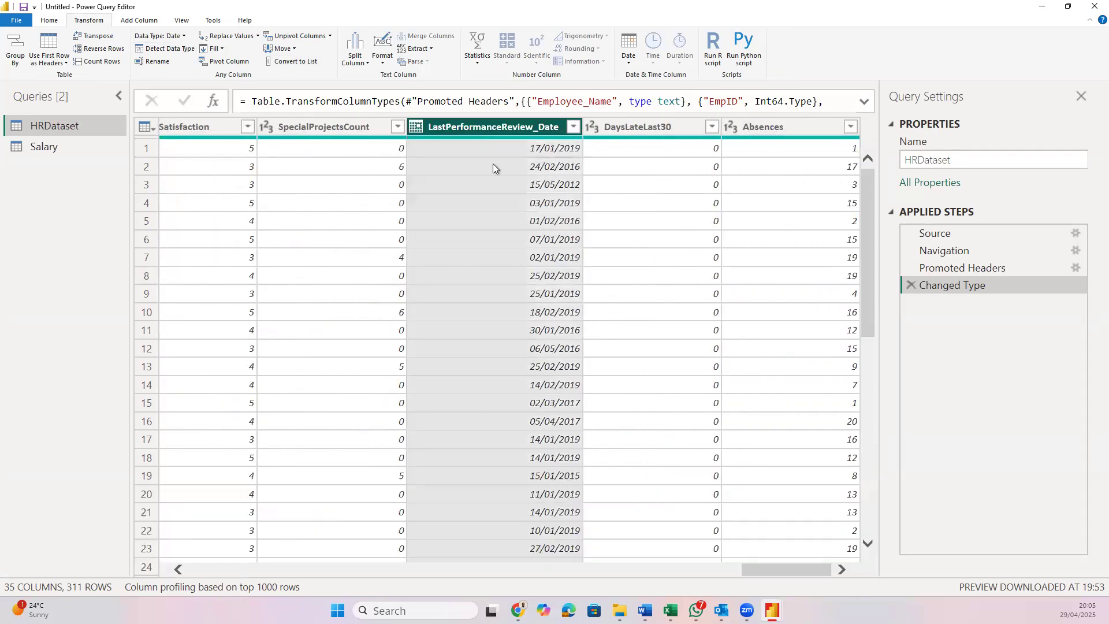
left_click(185, 35)
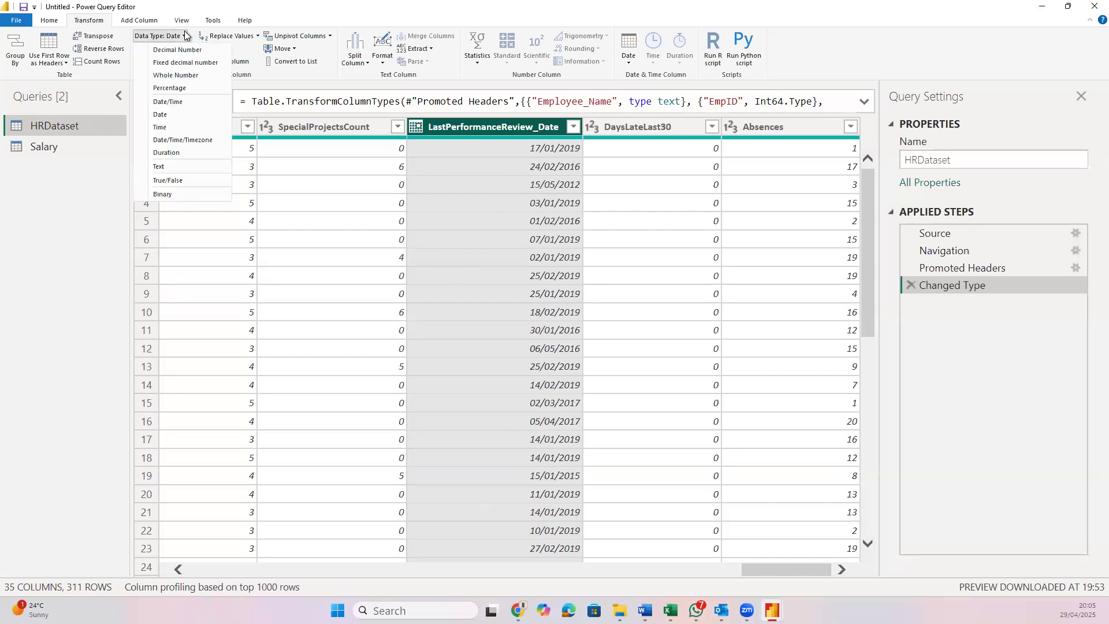
left_click(36, 217)
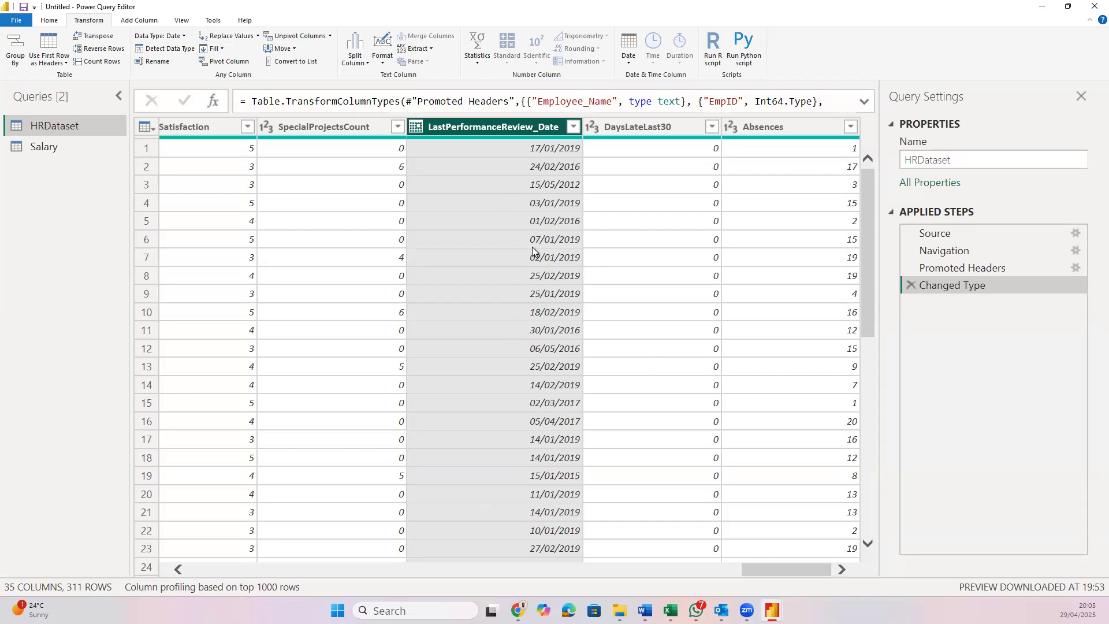
scroll(512, 276, "left", 3)
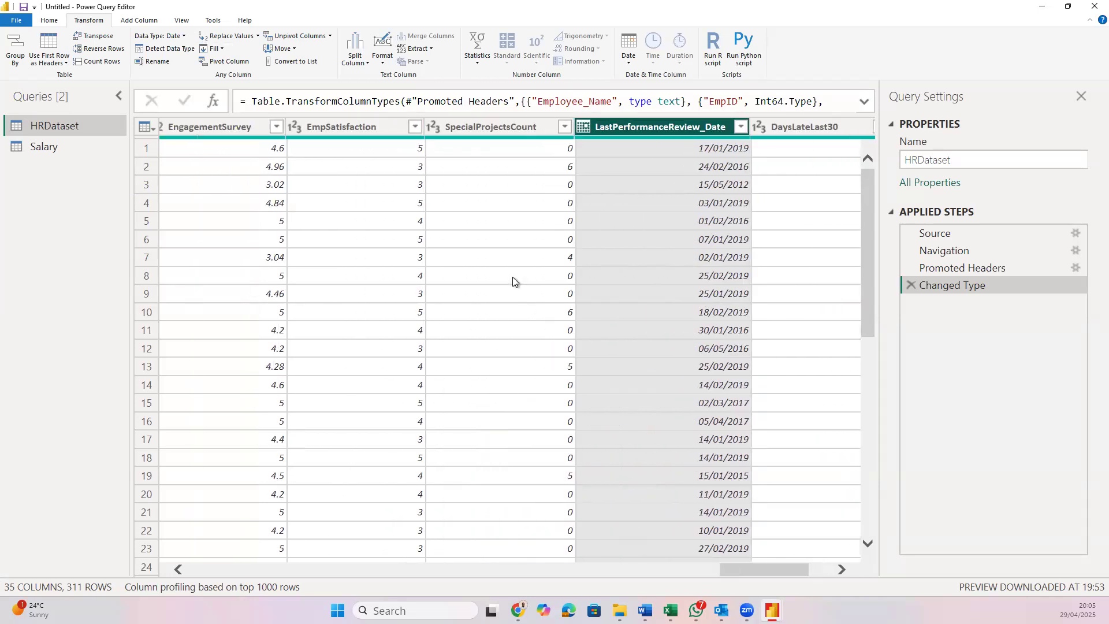
scroll(511, 276, "right", 3)
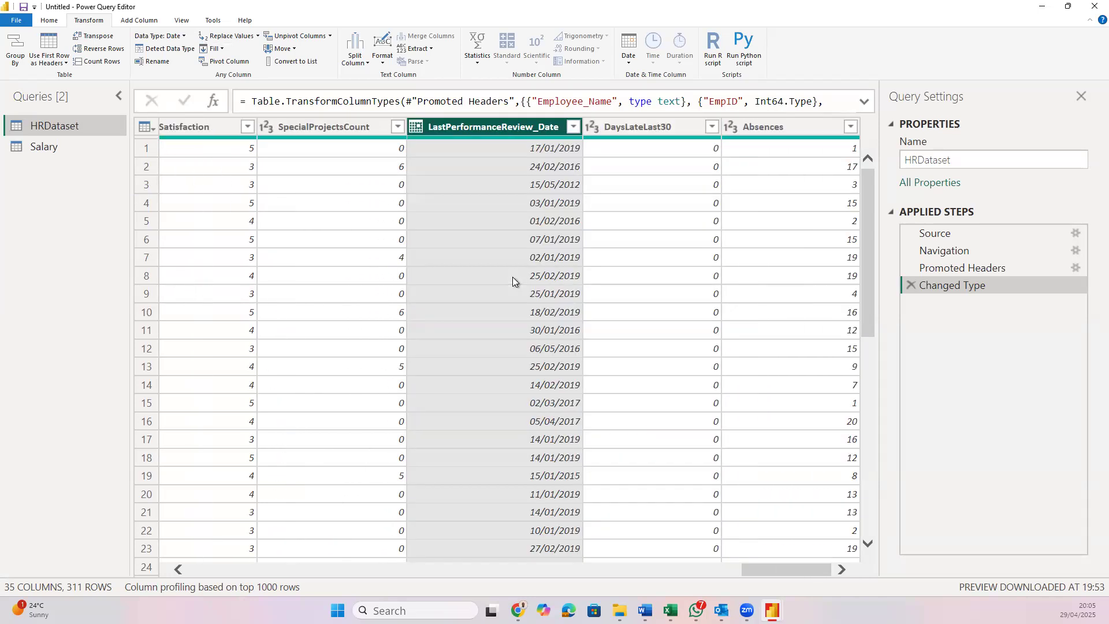
Select the DaysLateLast30 column and examine its values
left_click(653, 126)
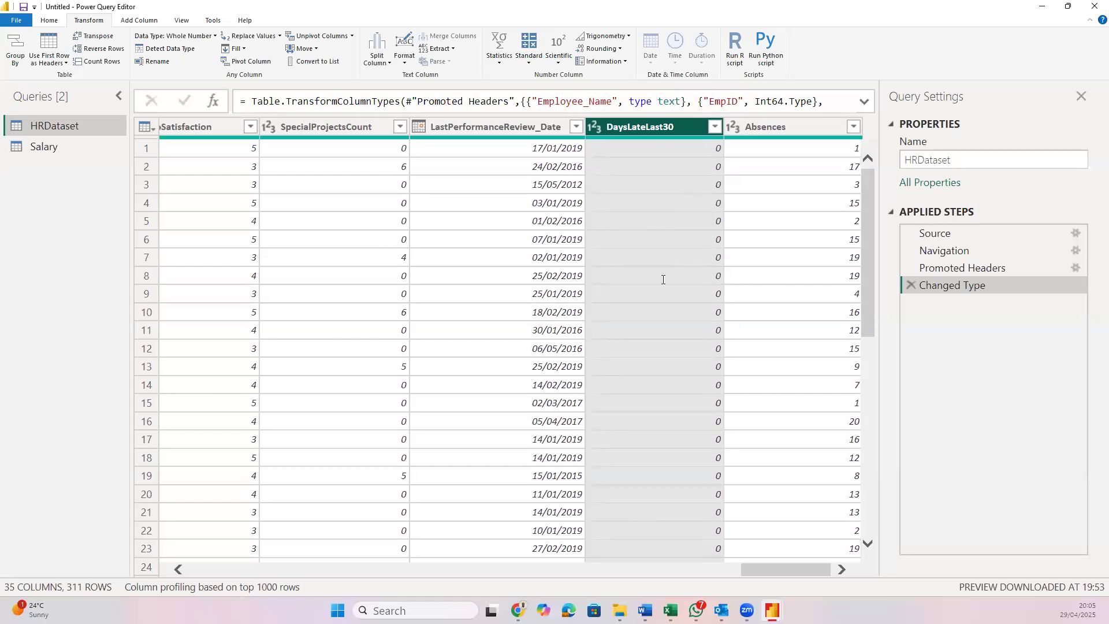
scroll(567, 281, "down", 1)
scroll(567, 281, "up", 3)
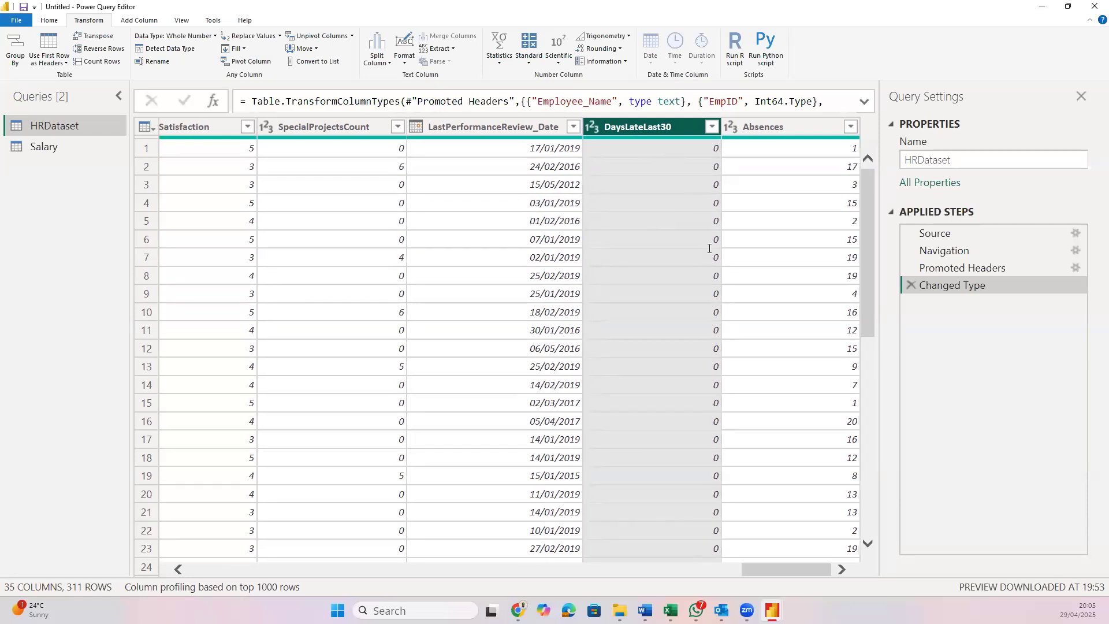
Review the text format options for columns and select the PerformanceScore column
scroll(710, 248, "left", 10)
scroll(710, 249, "left", 10)
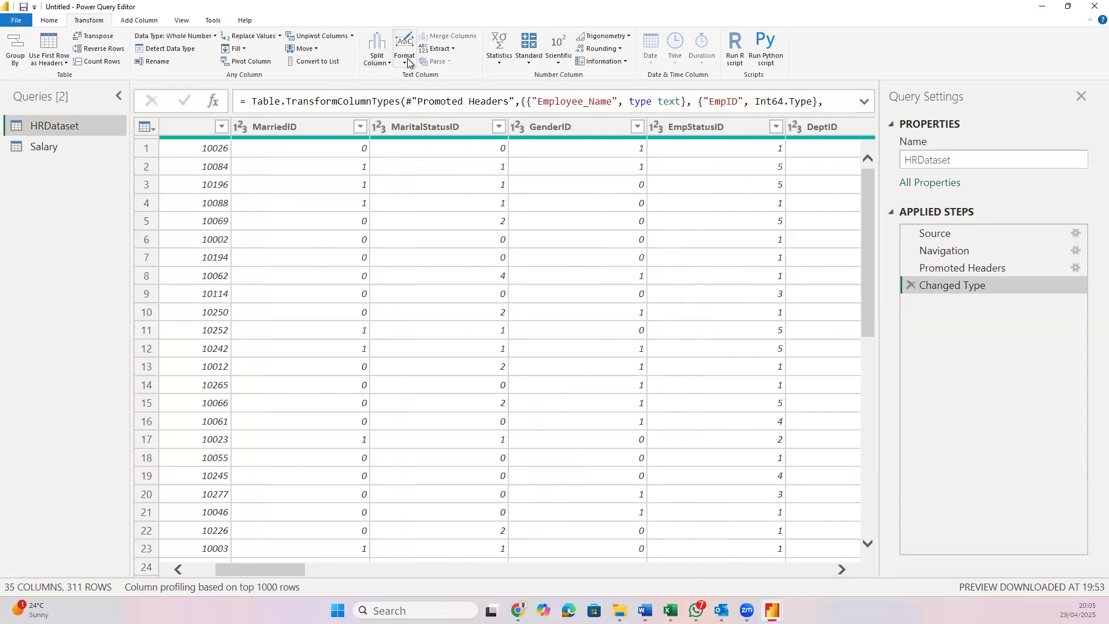
left_click(402, 53)
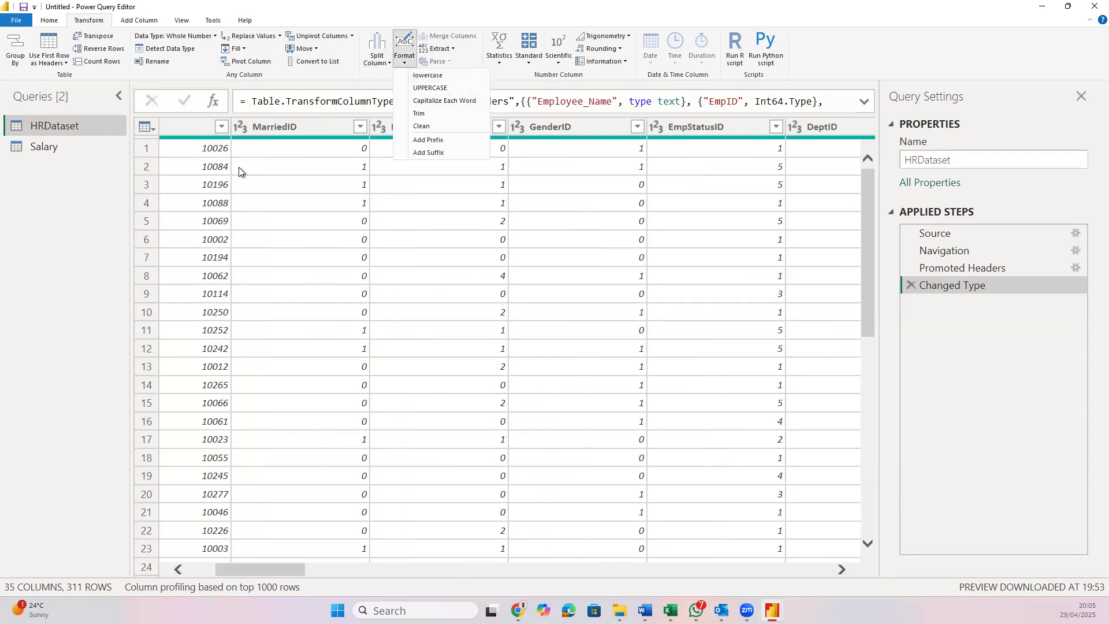
scroll(250, 189, "right", 10)
scroll(250, 189, "right", 5)
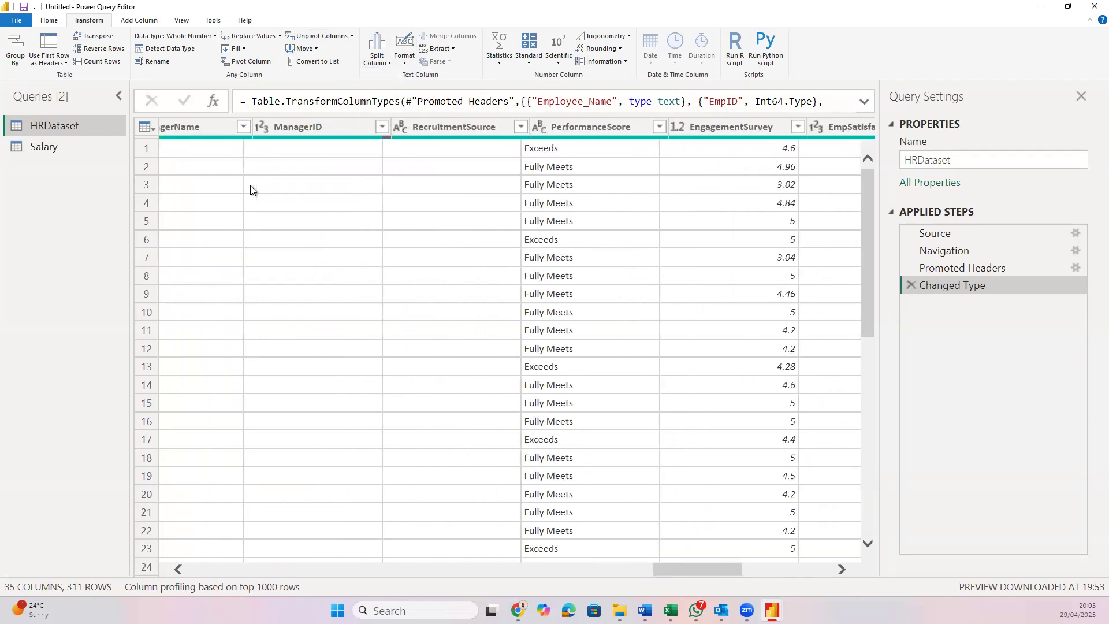
left_click(462, 128)
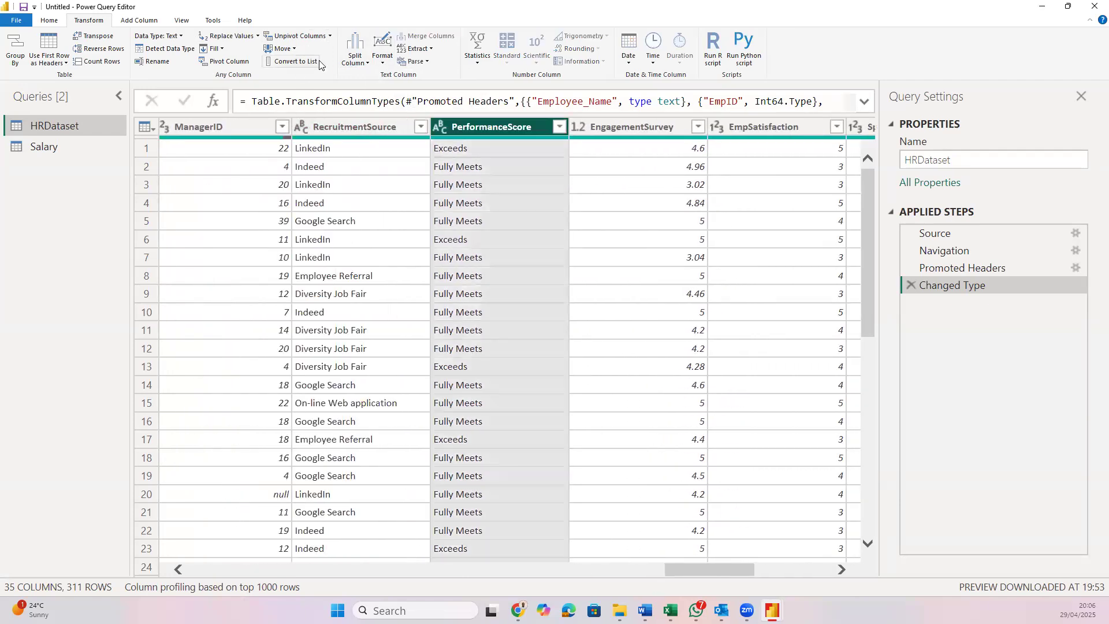
Start a conditional column in HRDataset with a first clause that outputs Female when Sex equals F
left_click(140, 21)
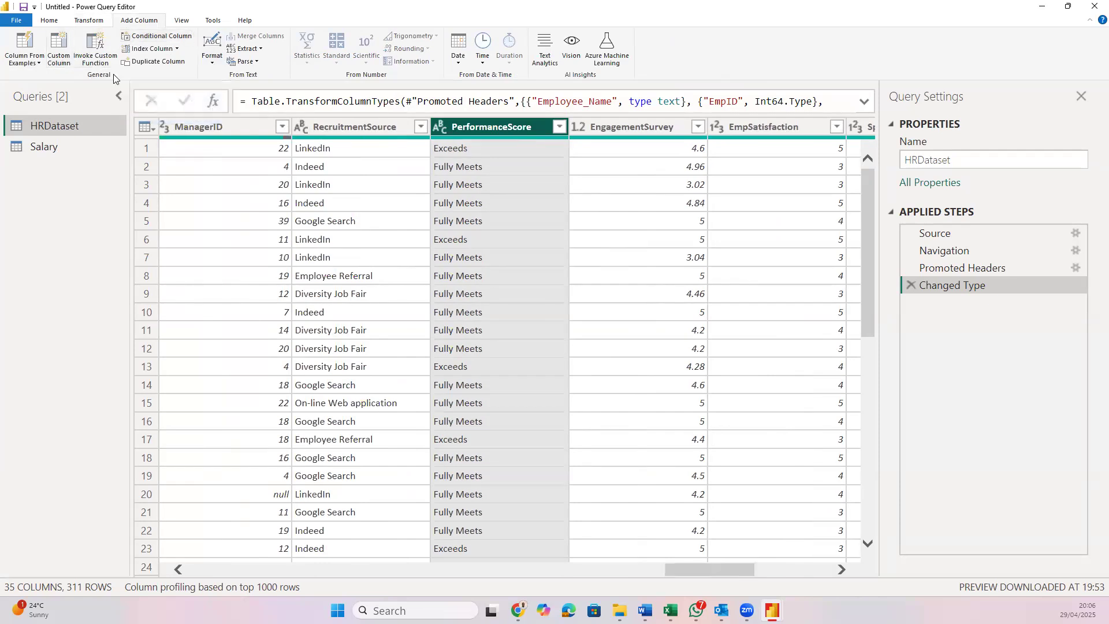
left_click(145, 43)
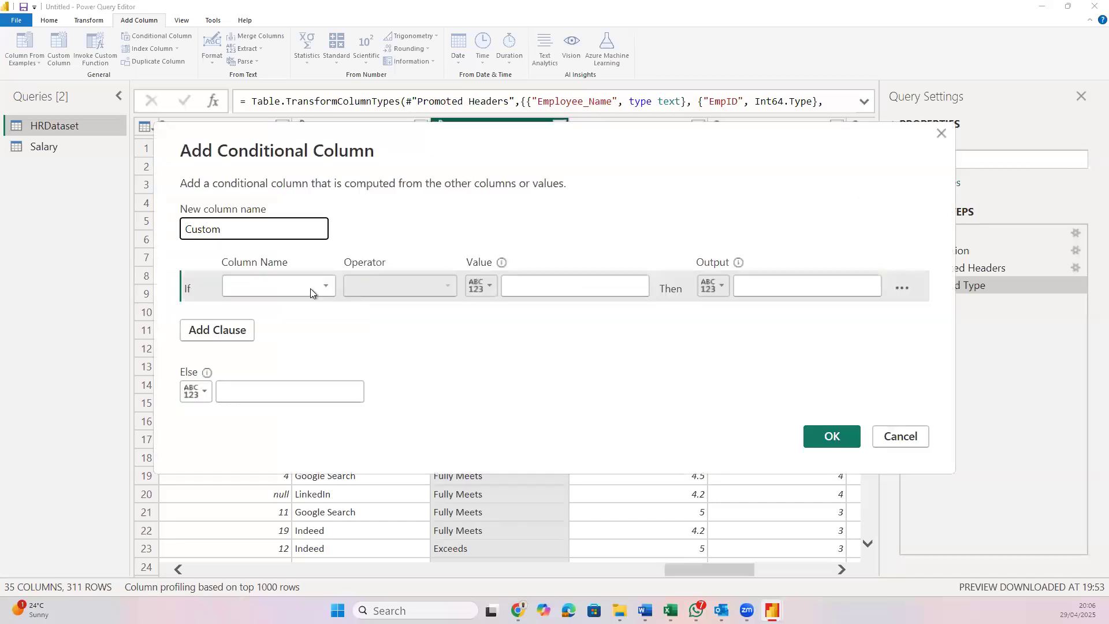
left_click(310, 289)
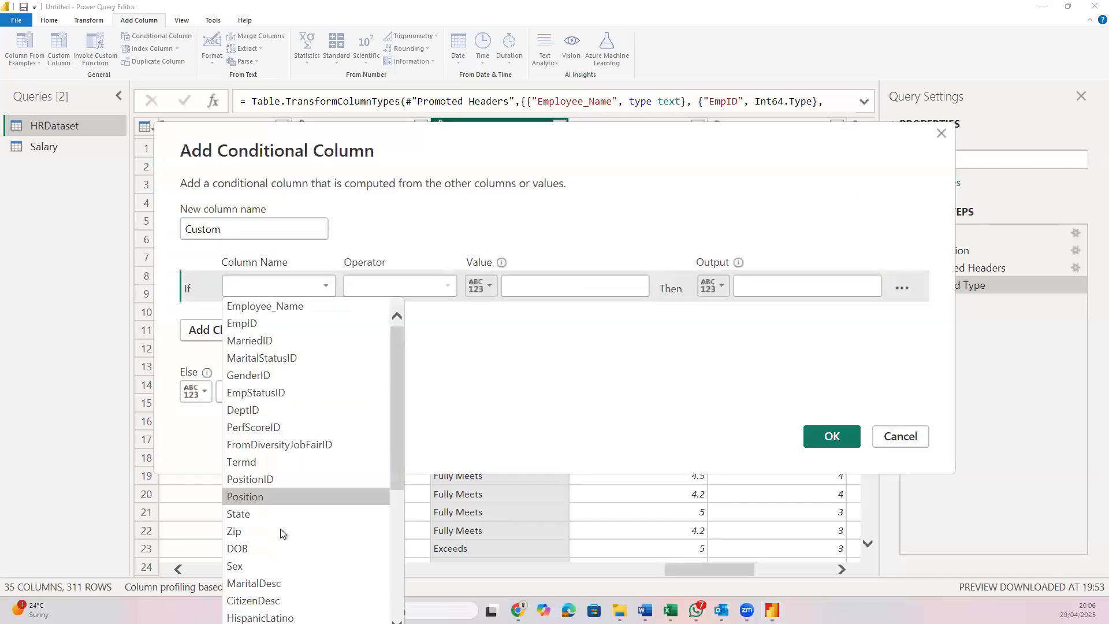
left_click(303, 399)
left_click(511, 289)
left_click(513, 293)
type("F")
left_click(747, 293)
type("Female")
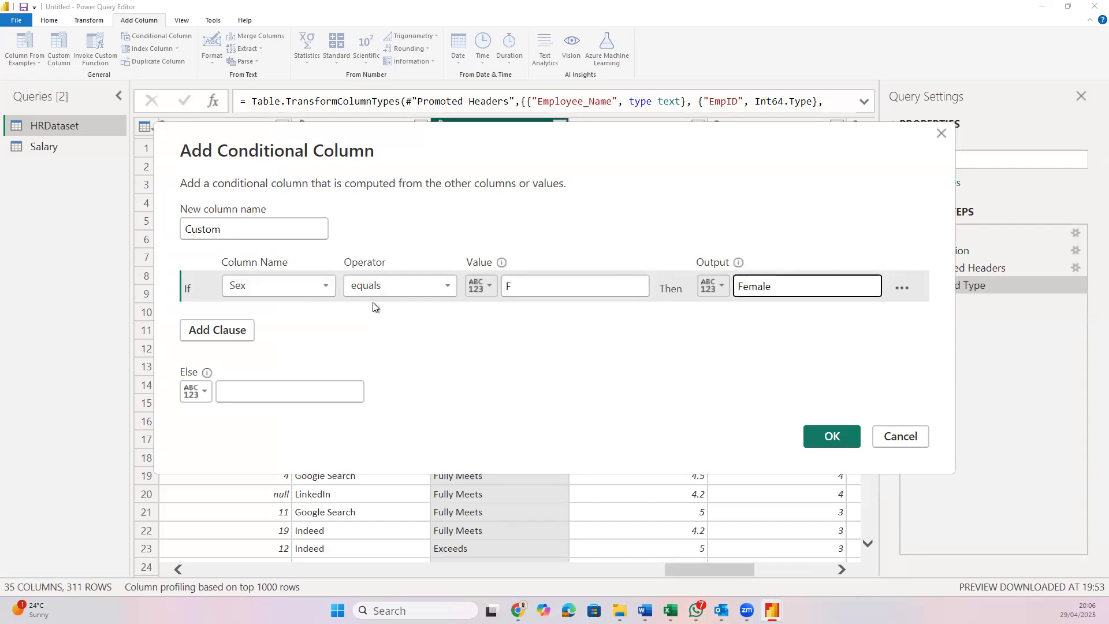
Add a second clause to the conditional column that outputs Male when Sex equals M
left_click(245, 331)
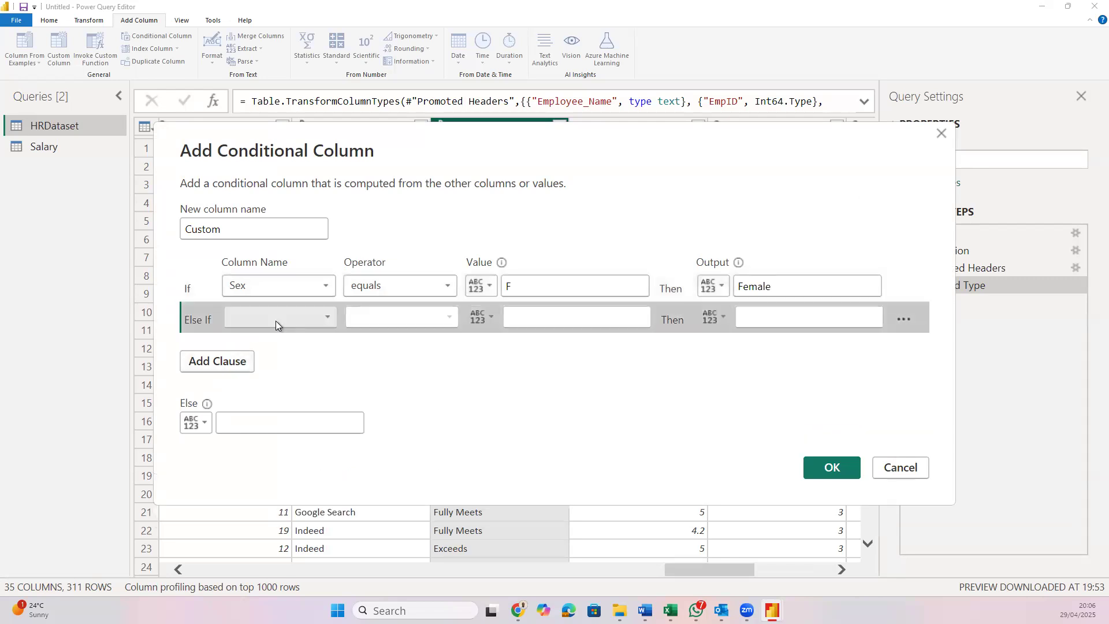
left_click(276, 321)
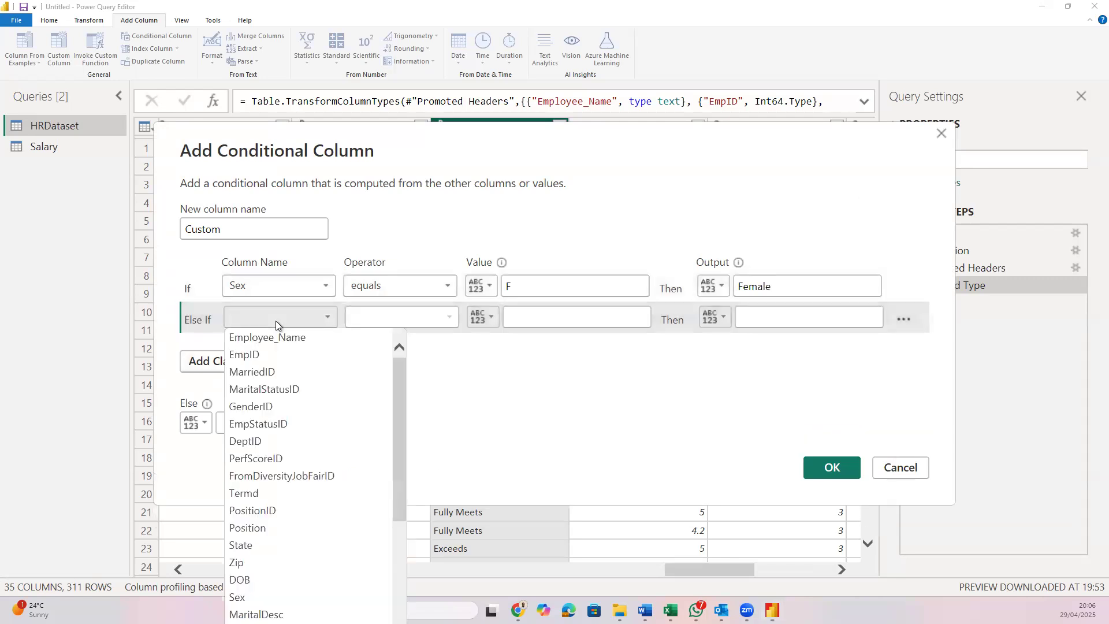
left_click(251, 599)
left_click(534, 323)
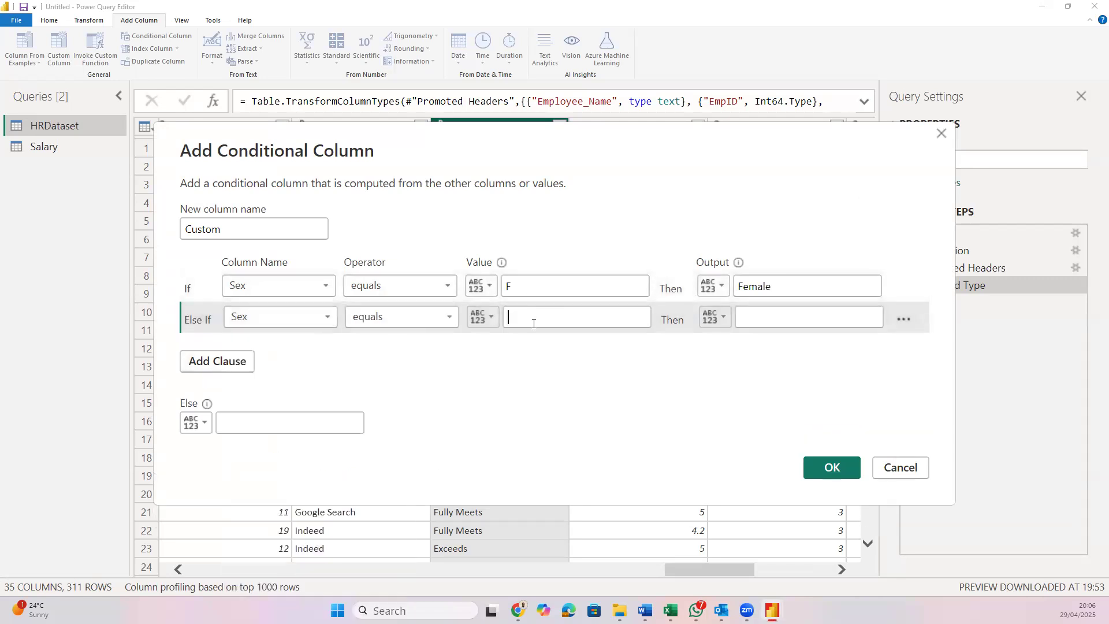
type("M")
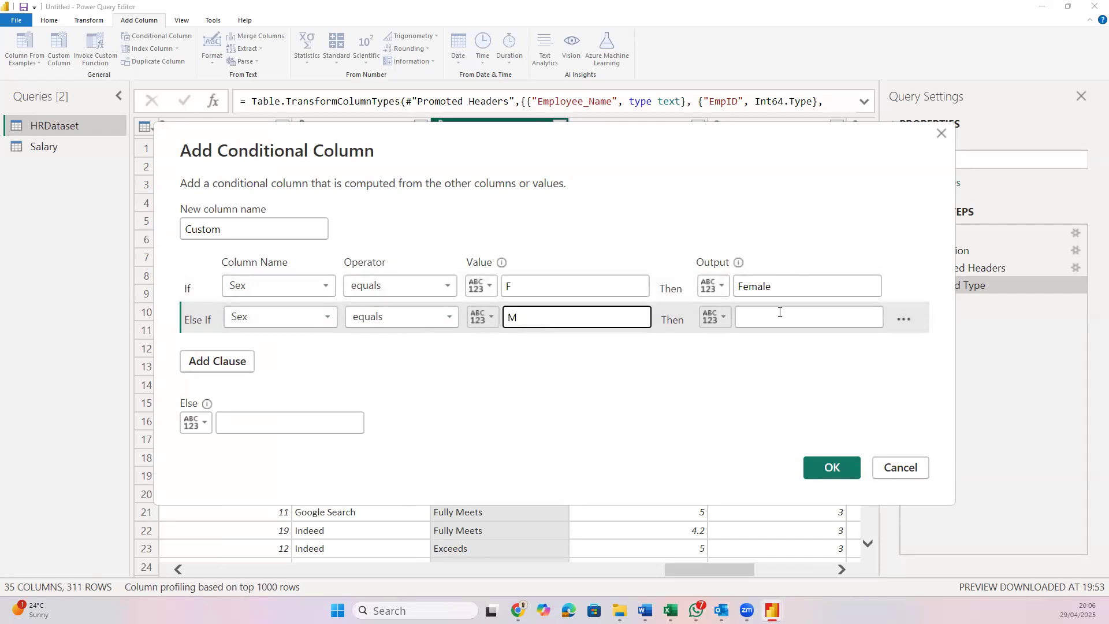
left_click(779, 312)
type("Male")
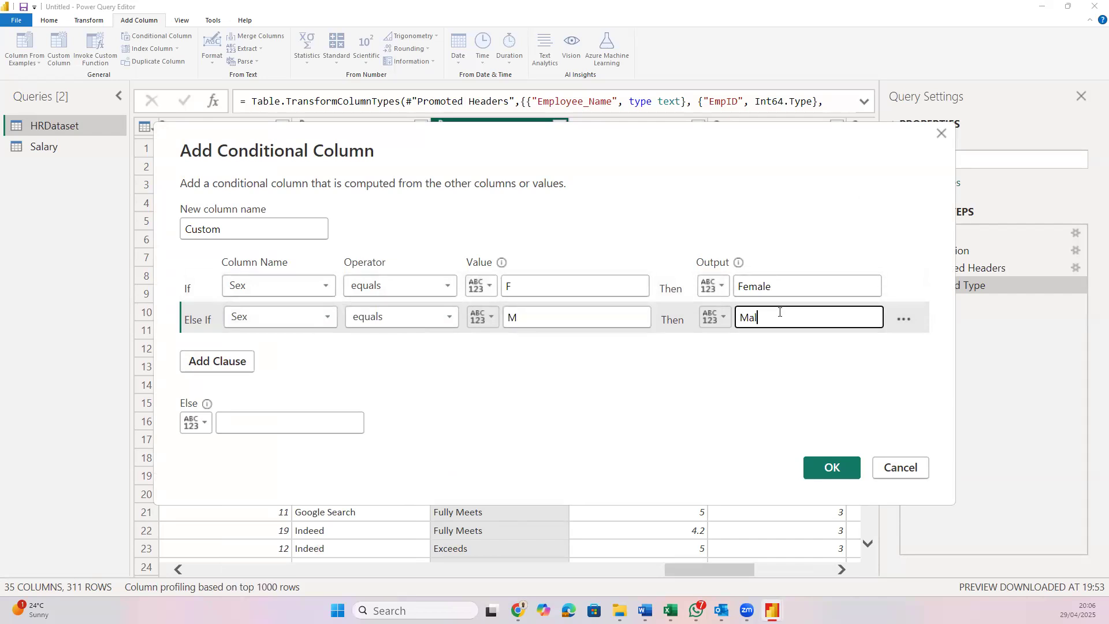
Name the conditional column Gender and create it in HRDataset
left_click(260, 424)
double_click(241, 240)
type("Gender")
left_click(813, 467)
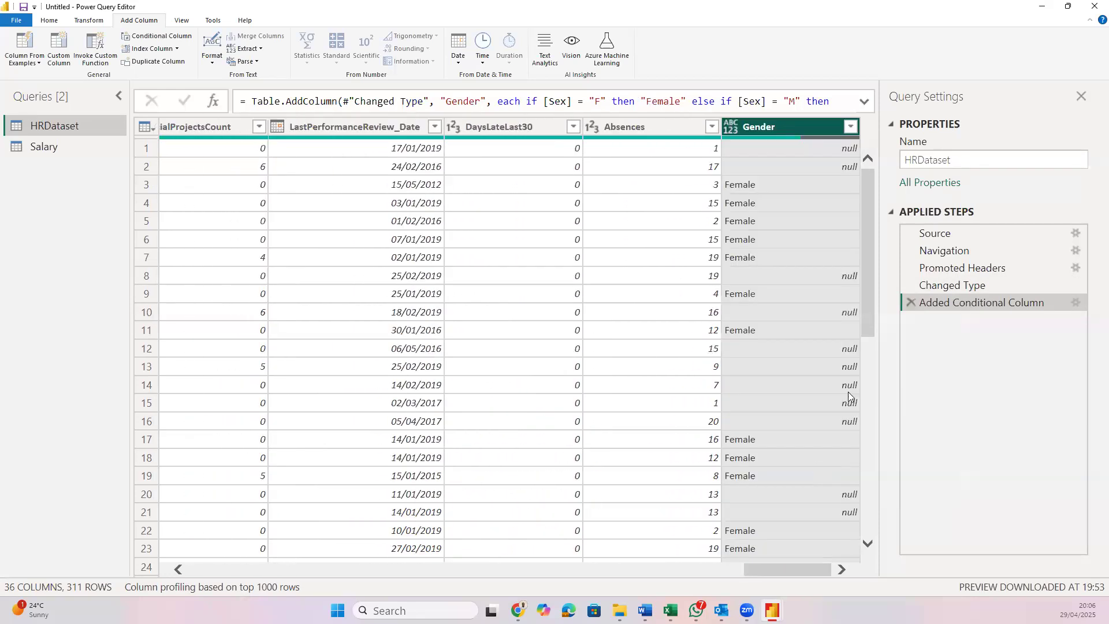
Edit the Gender conditional column so the second clause matches "M " with a trailing space
scroll(764, 301, "left", 10)
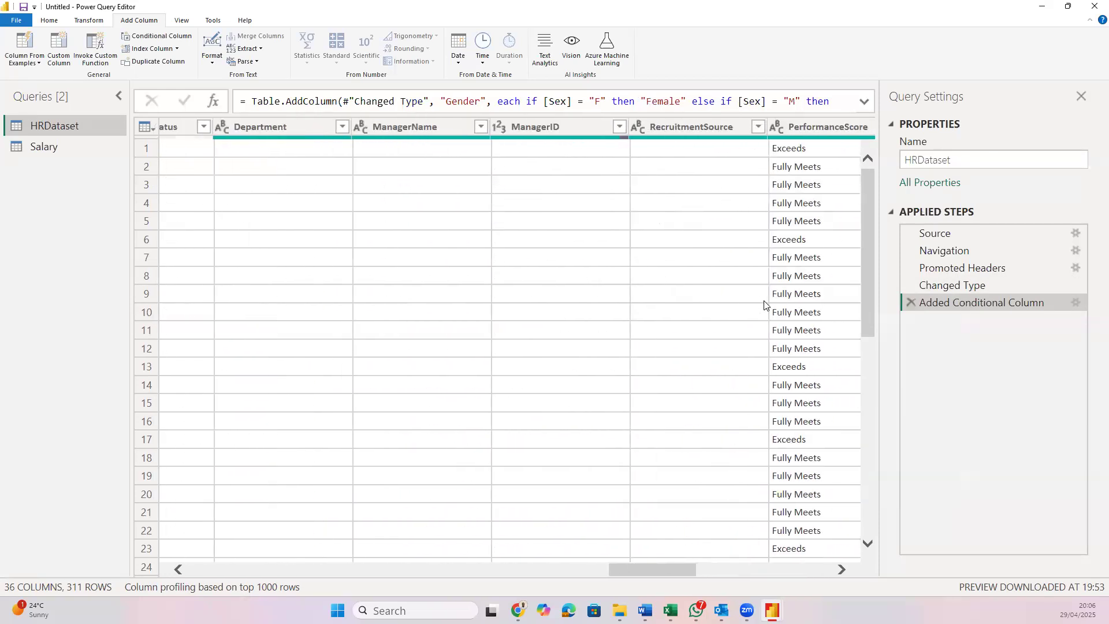
scroll(764, 306, "left", 6)
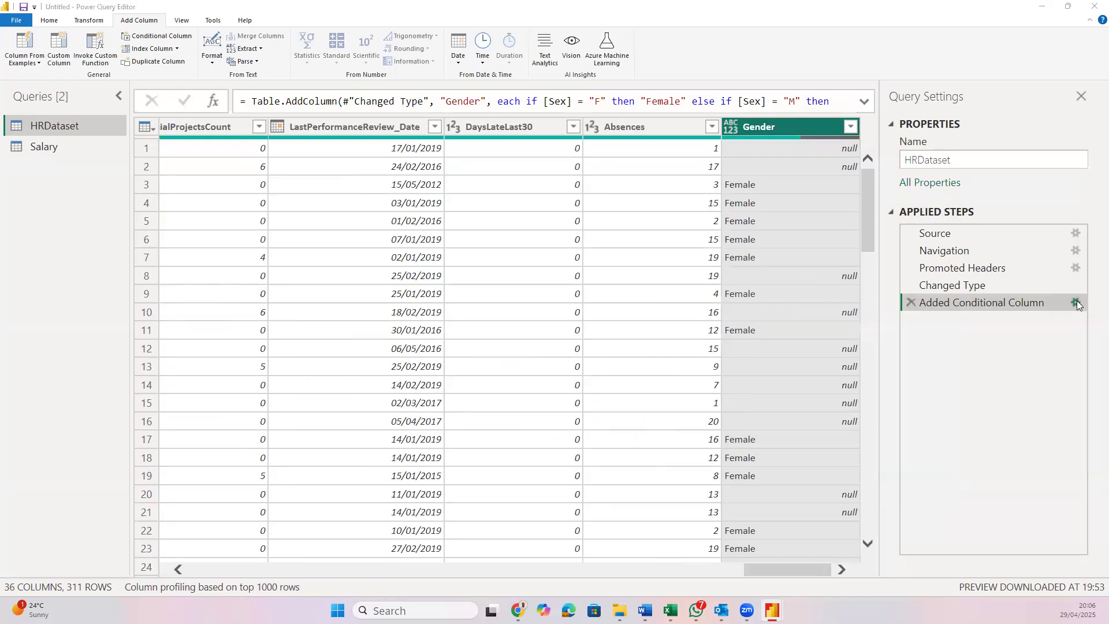
left_click(1077, 301)
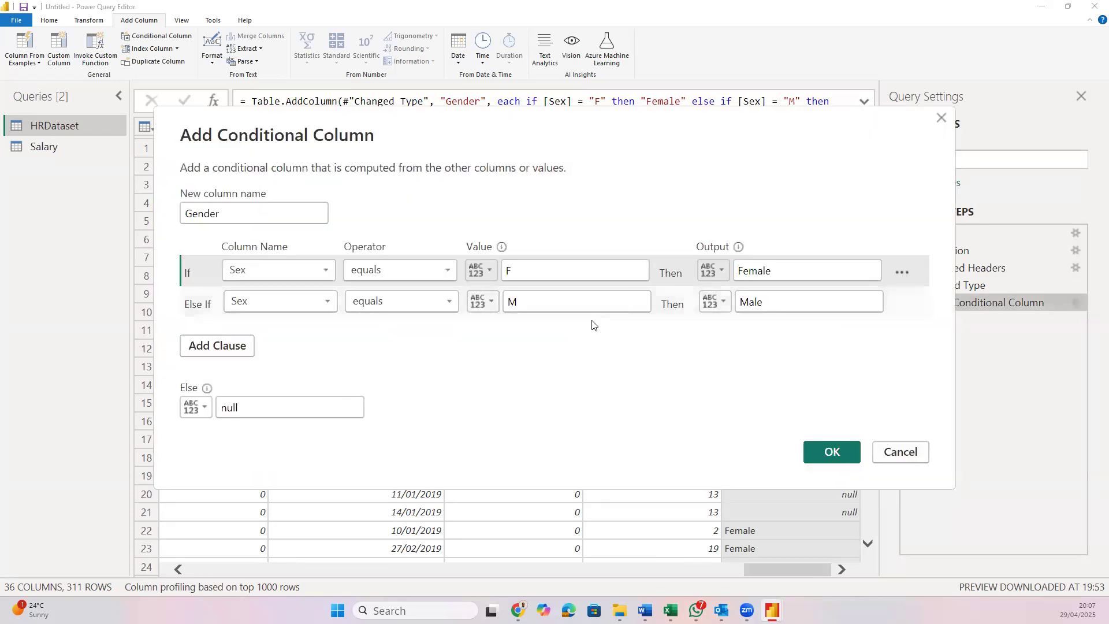
left_click(533, 306)
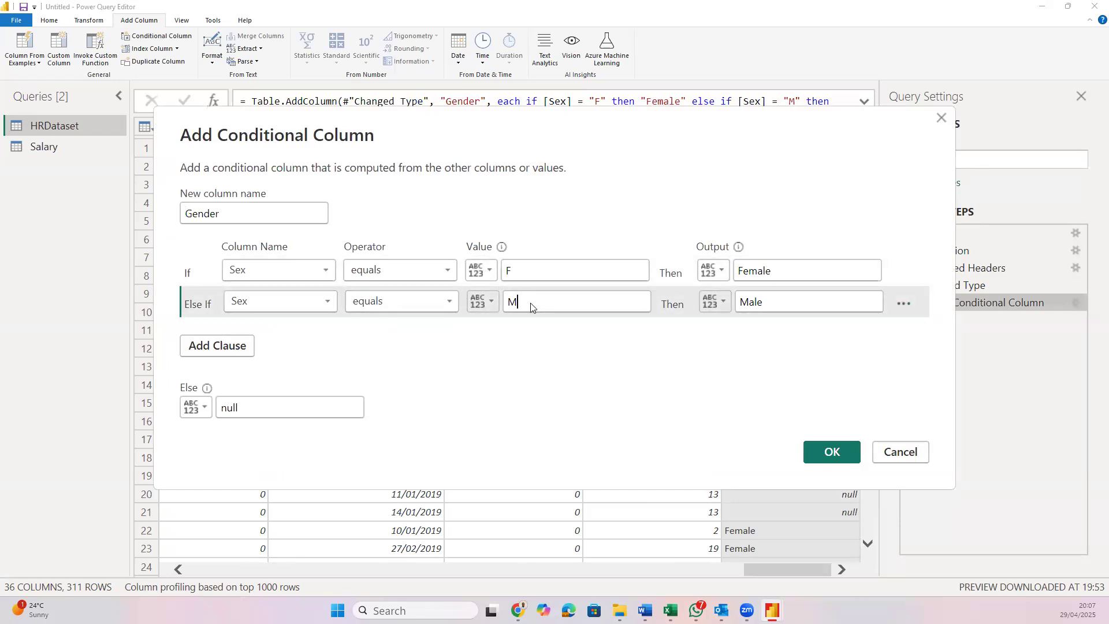
left_click(820, 453)
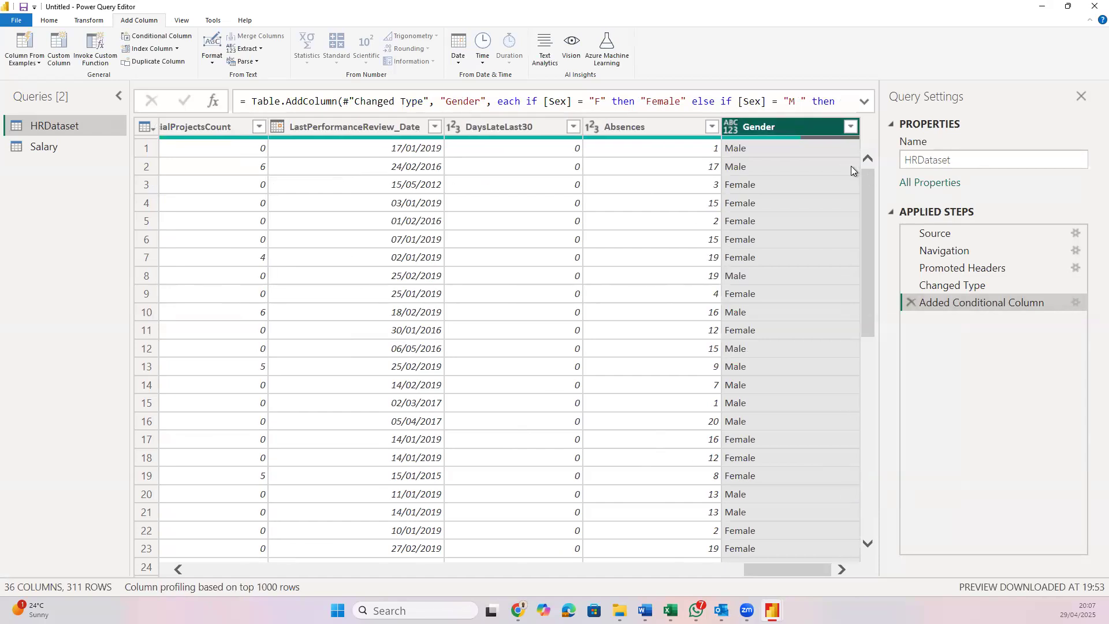
Check the Gender column's filter values keeping all of them selected, and close and apply the queries to the model
left_click(853, 128)
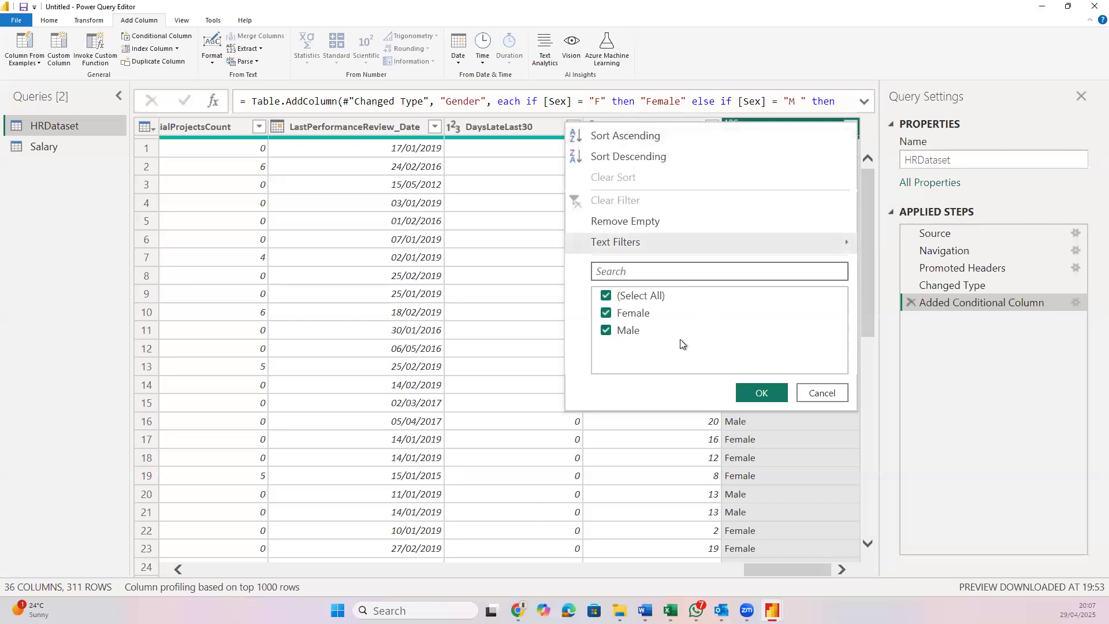
left_click(762, 393)
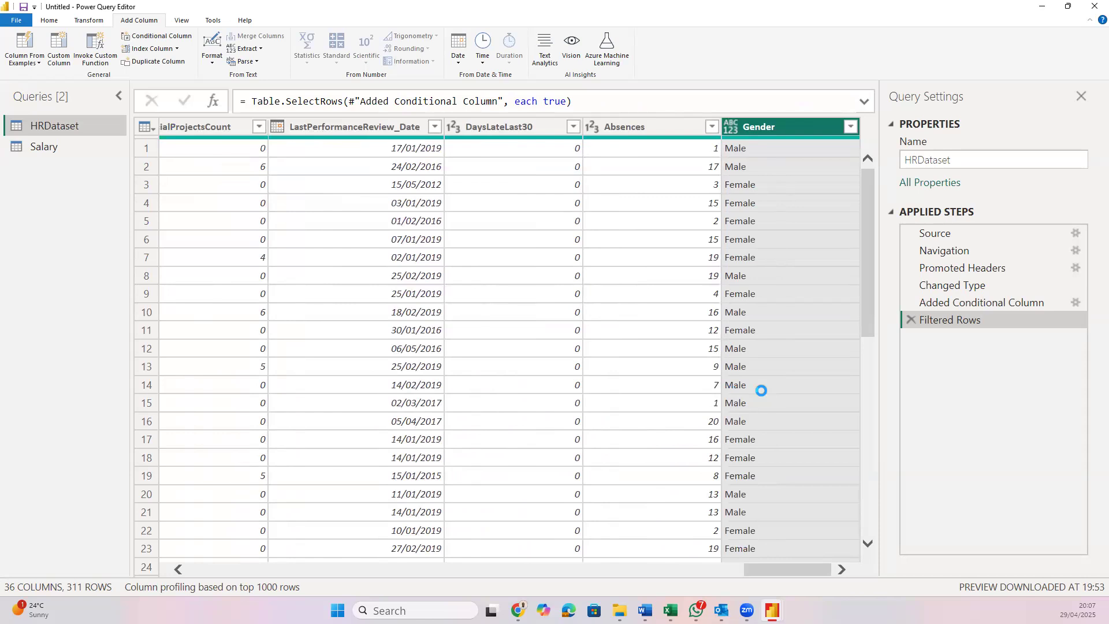
left_click(181, 20)
left_click(213, 20)
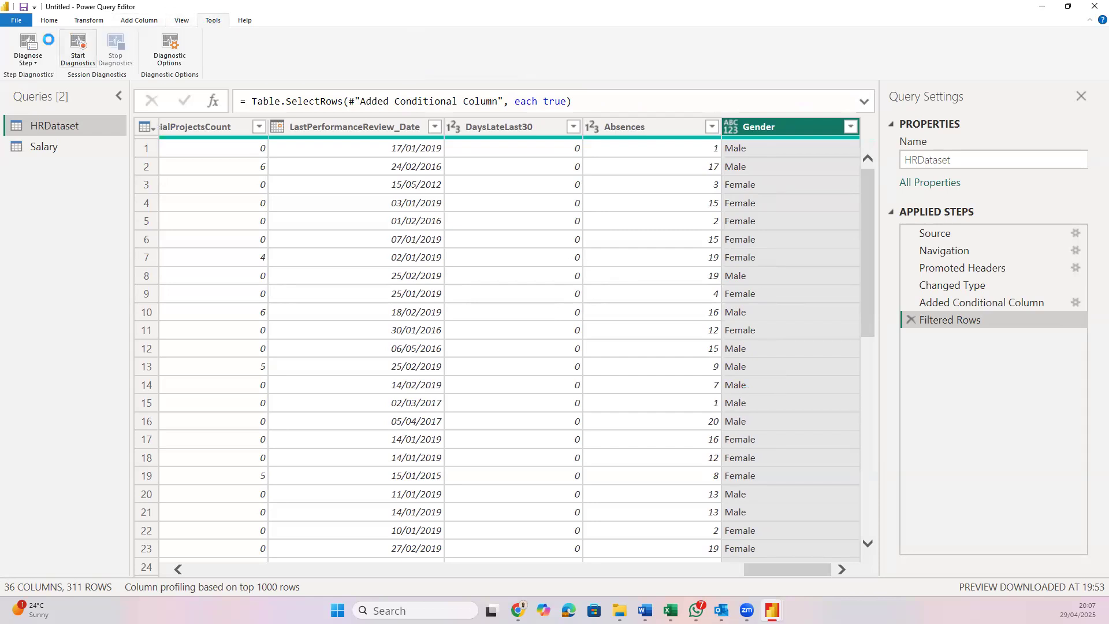
left_click(49, 19)
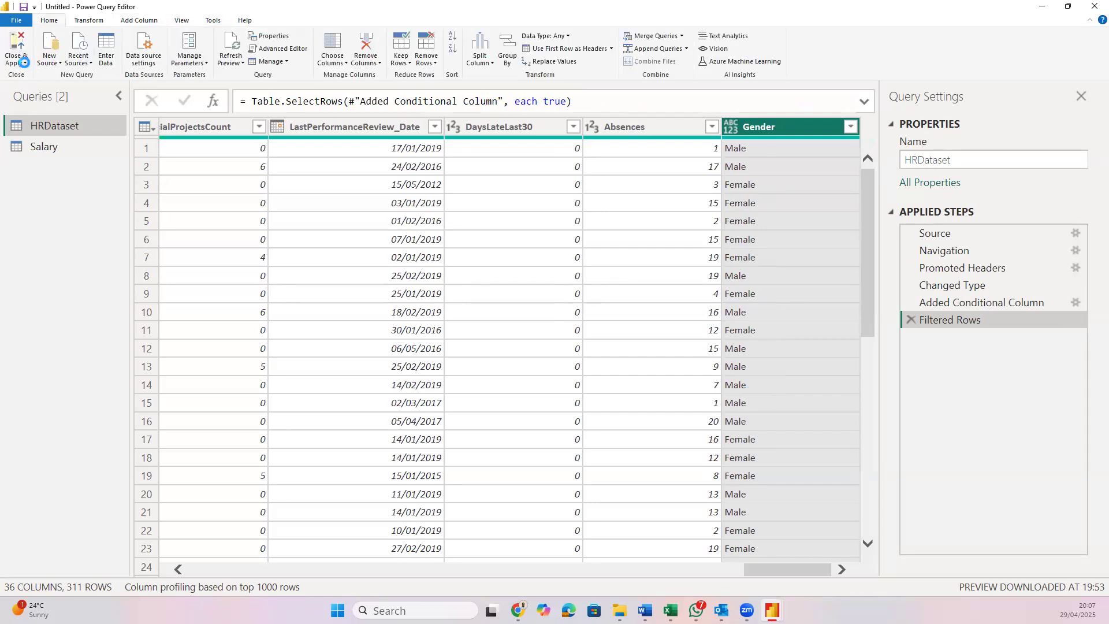
left_click(25, 62)
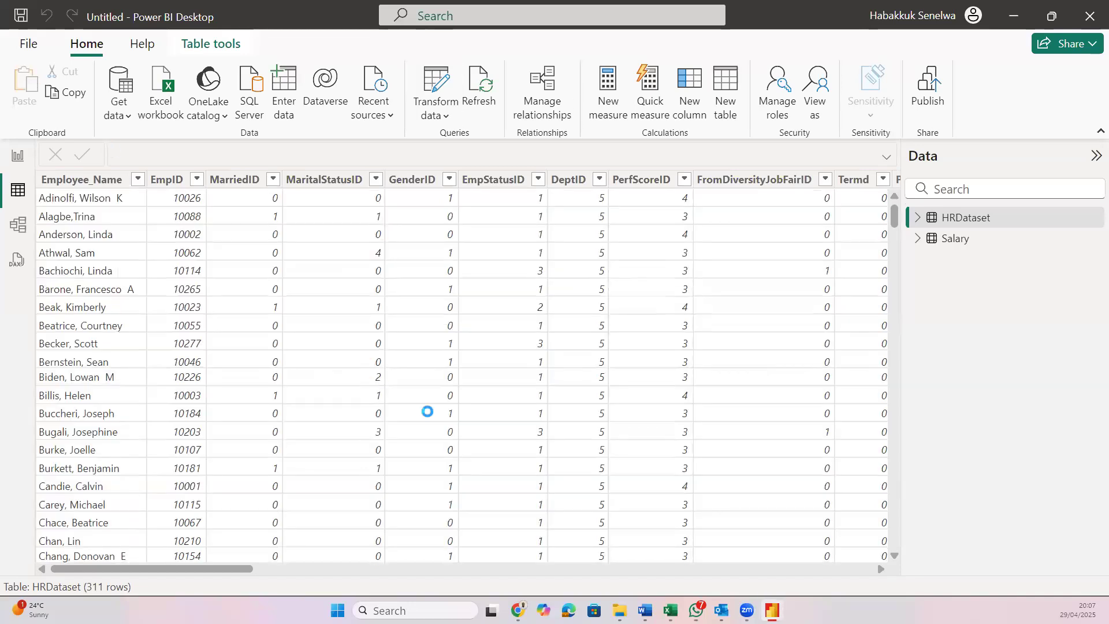
Examine the loaded HRDataset table across to its Absences and Gender columns
scroll(427, 412, "right", 15)
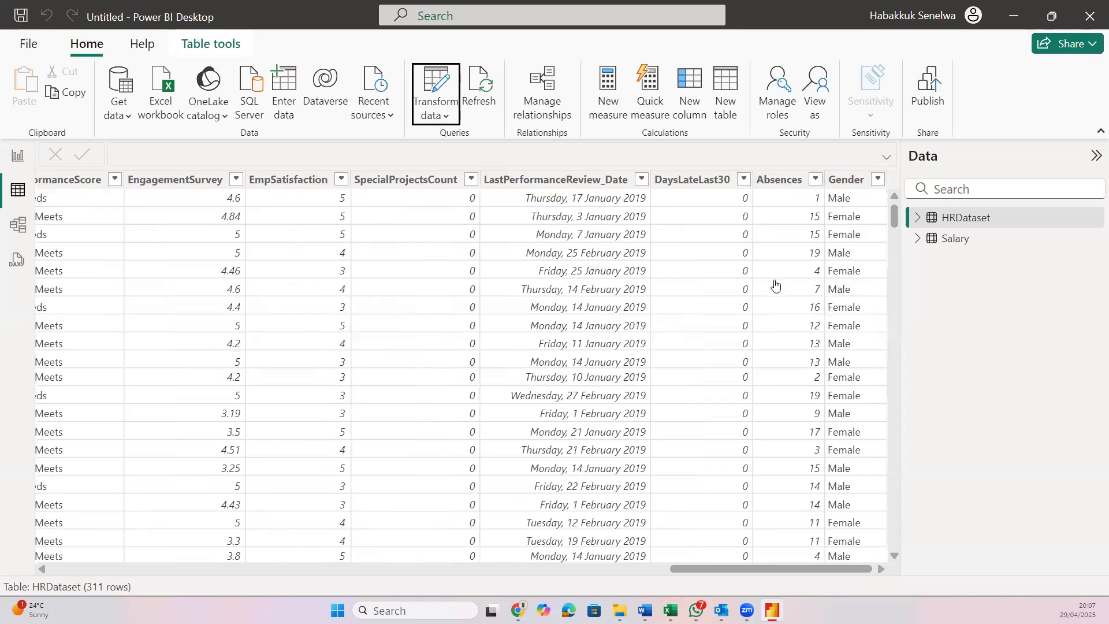
left_click(793, 182)
left_click(845, 186)
scroll(664, 287, "left", 10)
scroll(663, 290, "left", 10)
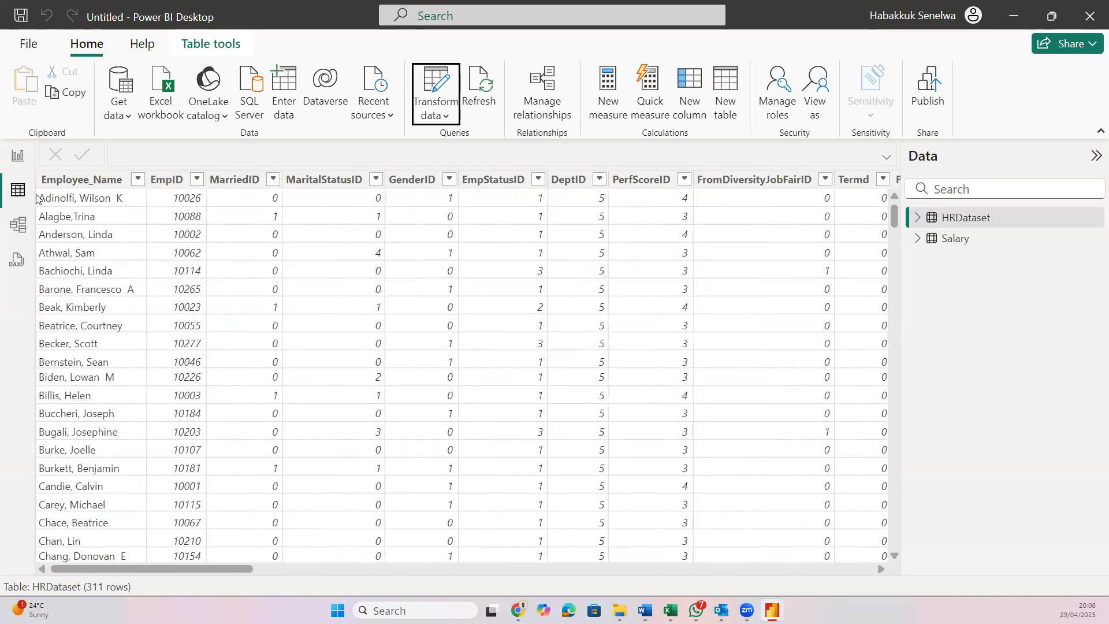
Show the data model with the properties pane and ribbon collapsed, and spread the Salary and HRDataset tables apart
left_click(16, 225)
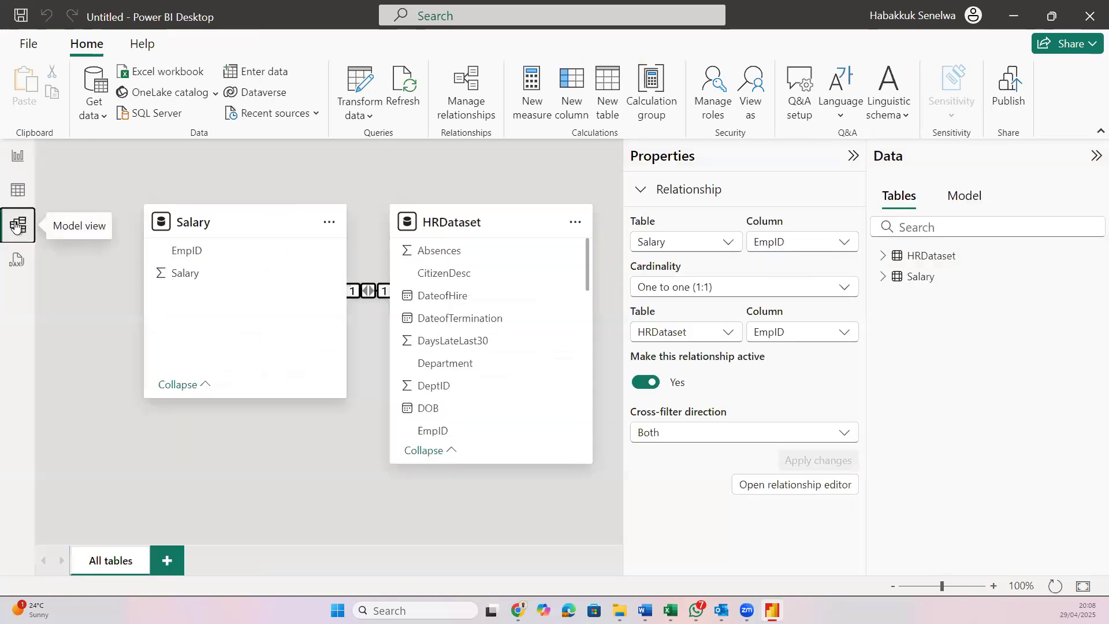
left_click(853, 155)
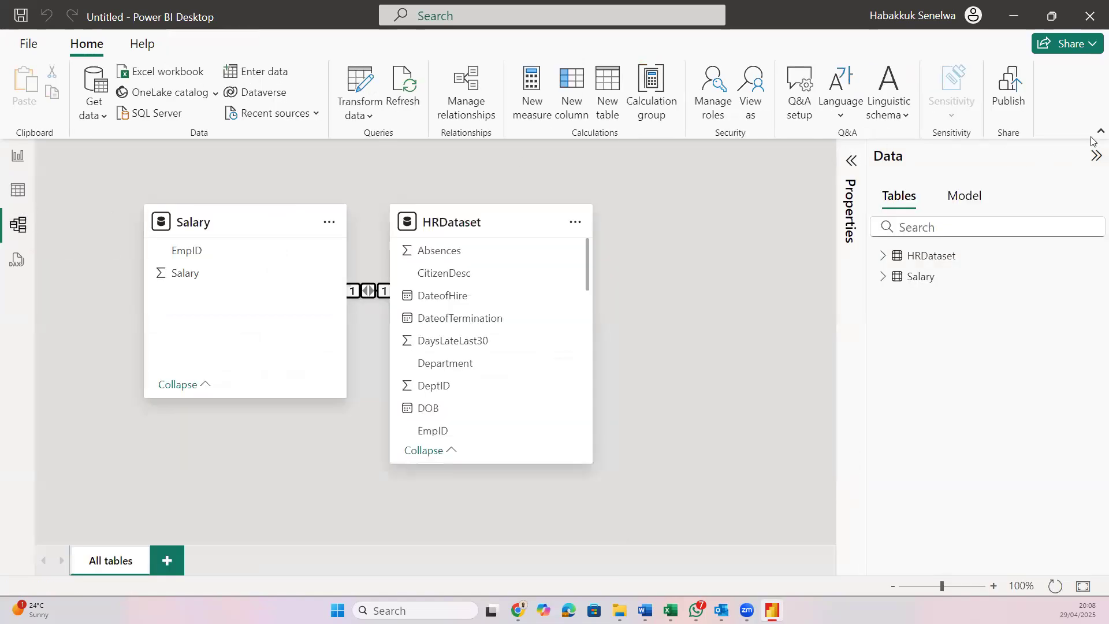
left_click(1101, 131)
mouse_move(687, 236)
left_mouse_down()
mouse_move(713, 235)
mouse_move(700, 231)
left_mouse_up()
left_click(505, 363)
left_click_drag(241, 179, 208, 289)
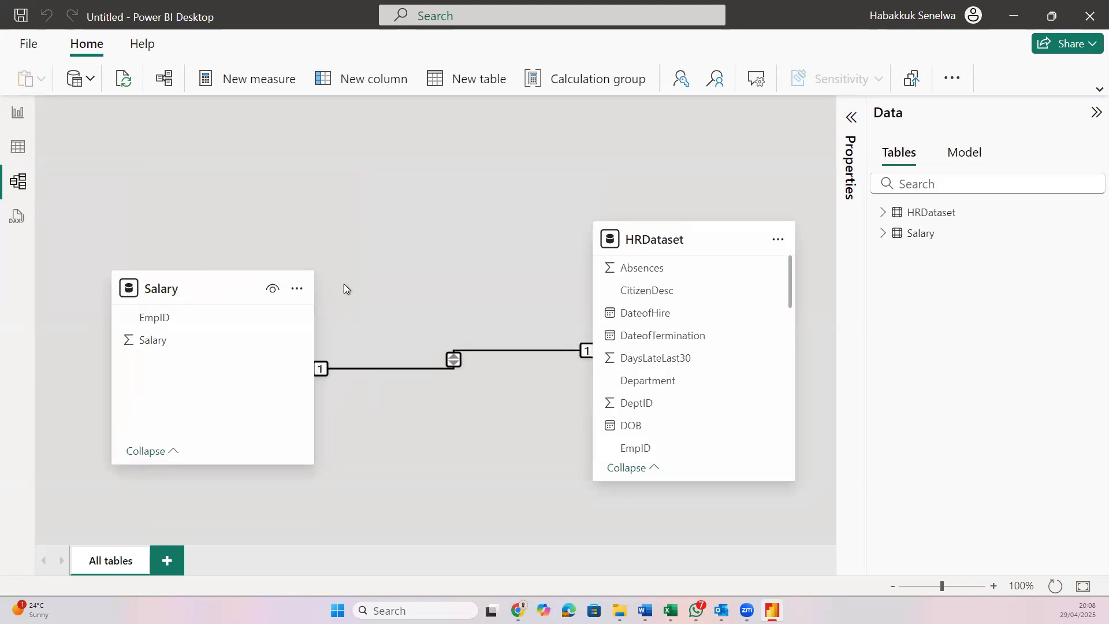
Delete the relationship between Salary and HRDataset, and move both tables higher in the diagram
left_click(514, 351)
right_click(514, 351)
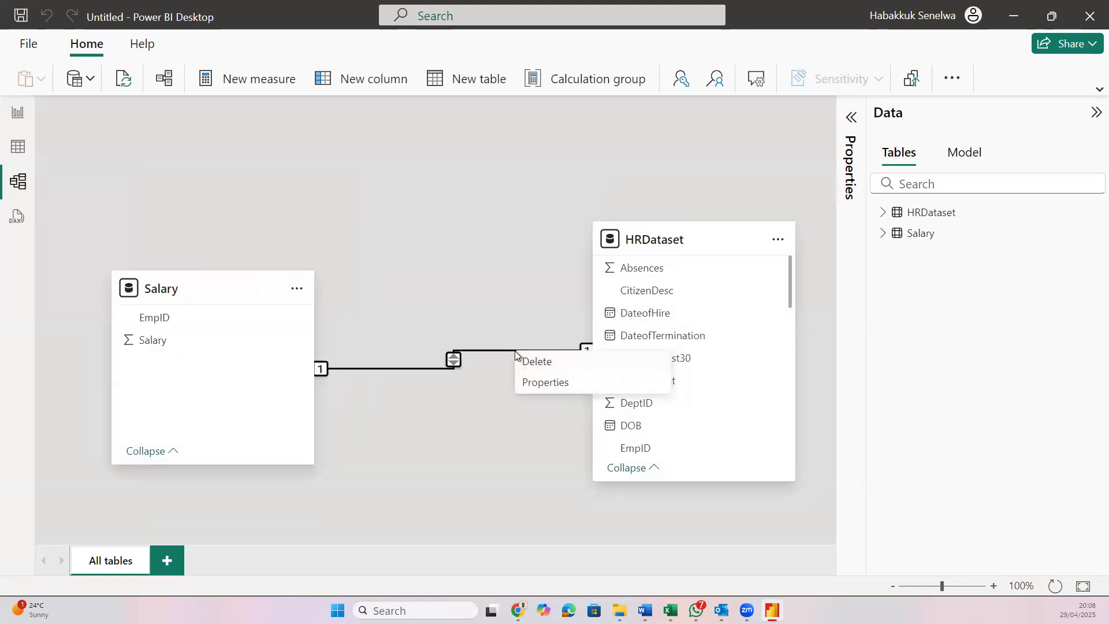
left_click(528, 360)
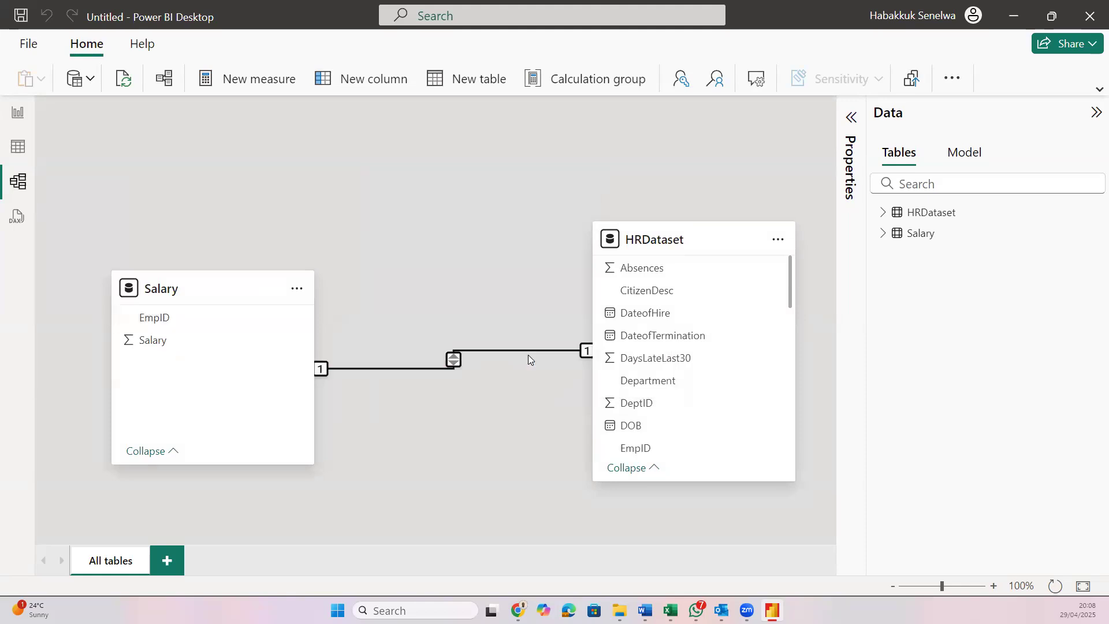
left_click(643, 364)
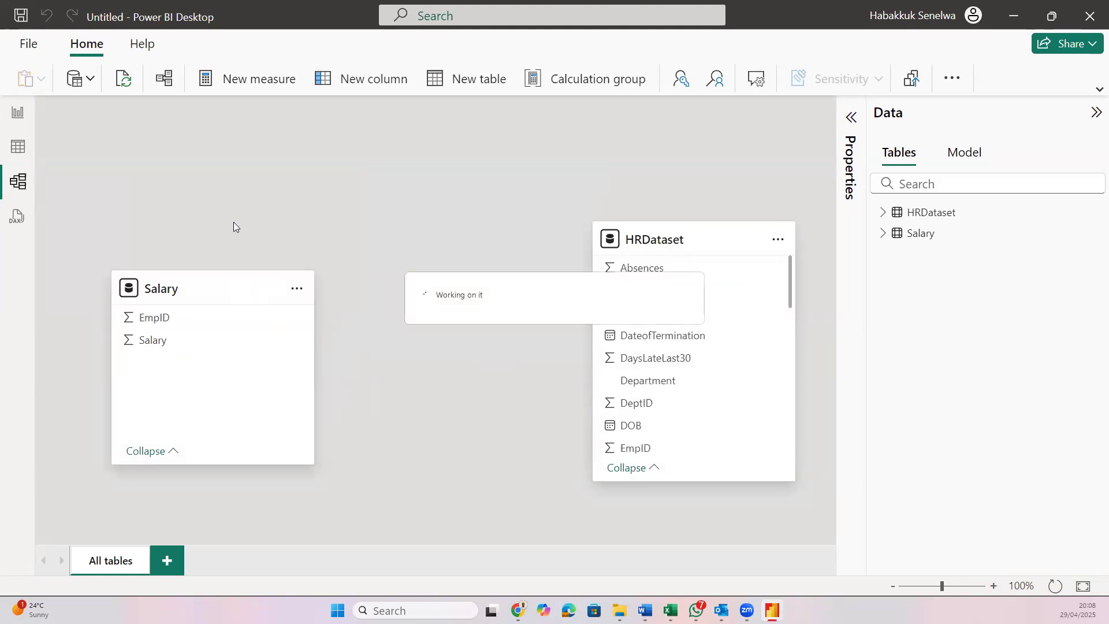
left_click_drag(223, 292, 213, 211)
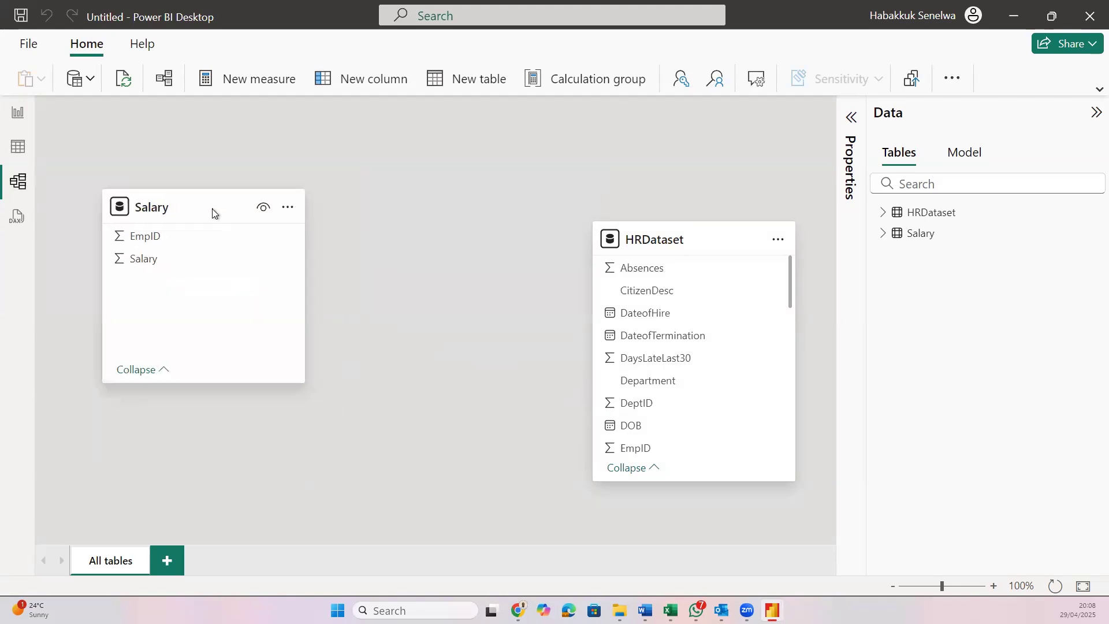
left_click_drag(708, 234, 691, 173)
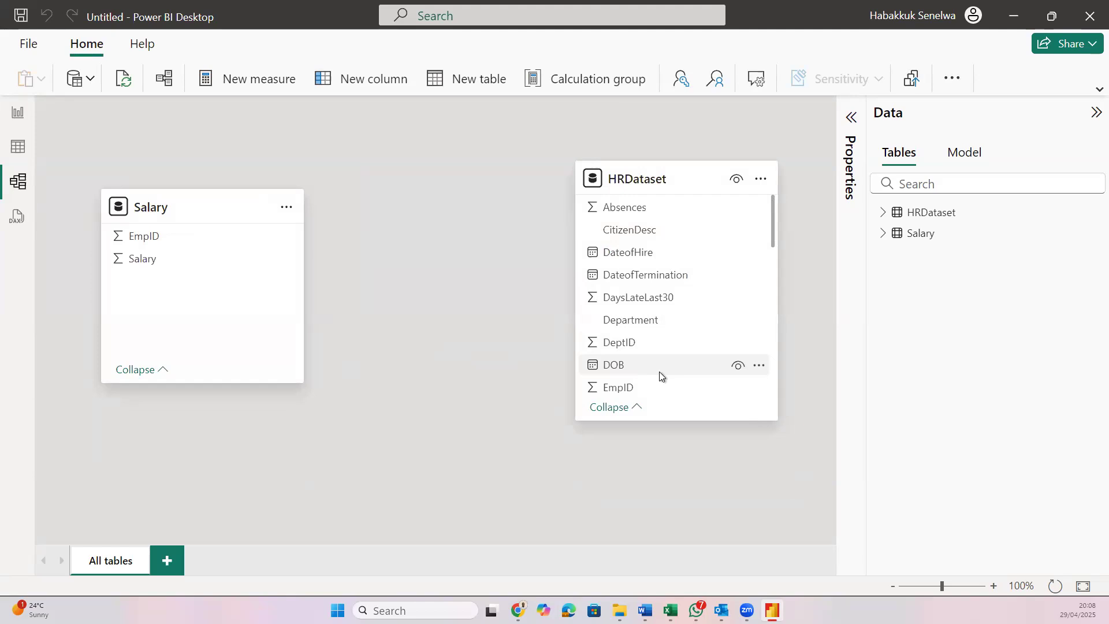
Switch to the HR Dataset_session workbook in Excel, fit HRDataset's EmpID column width, and examine the Salary sheet's headers
mouse_move(670, 611)
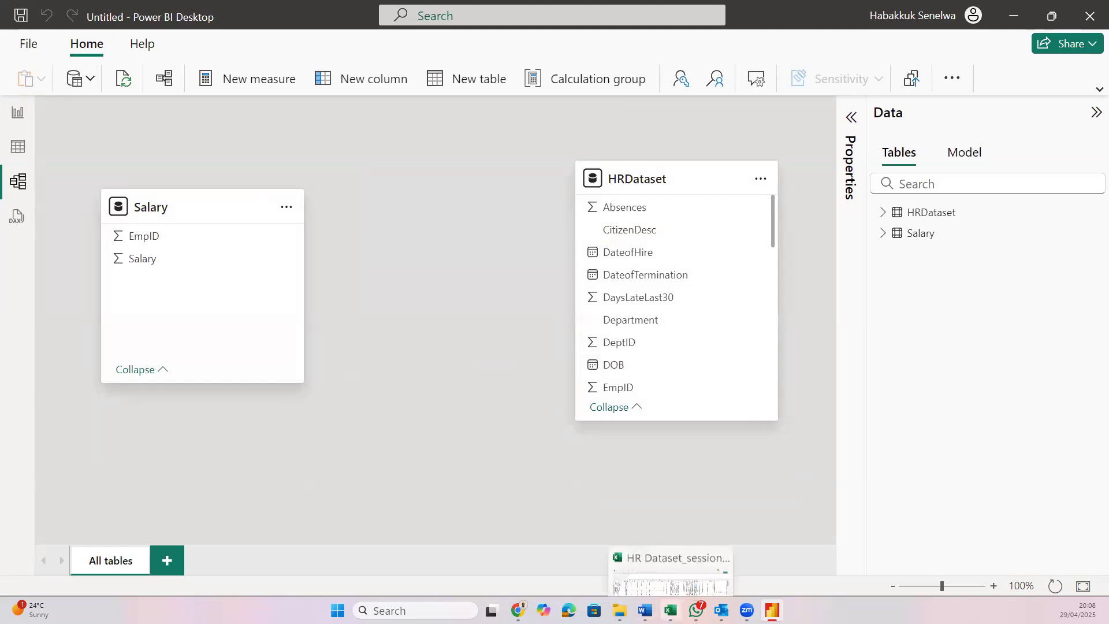
key("alt+Tab")
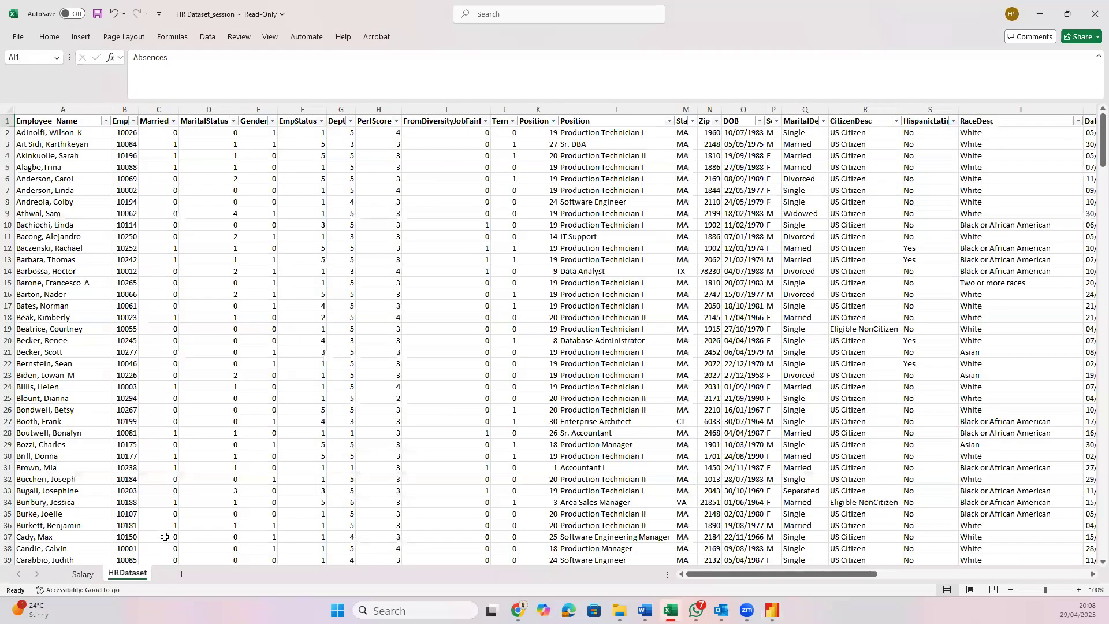
double_click(137, 112)
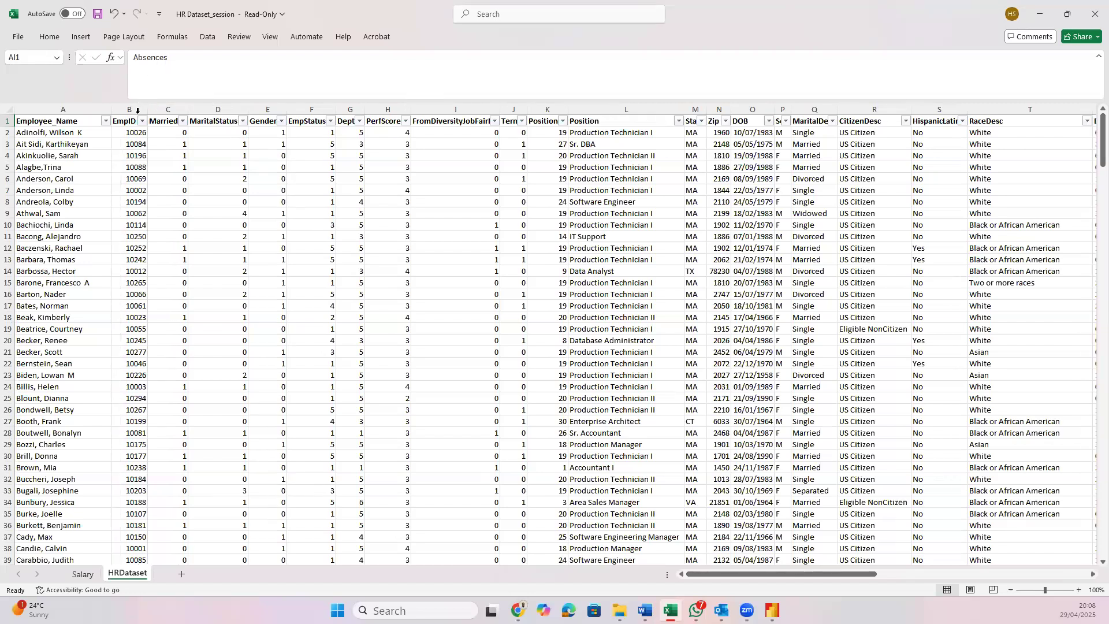
left_click(88, 573)
left_click(40, 121)
left_click(70, 123)
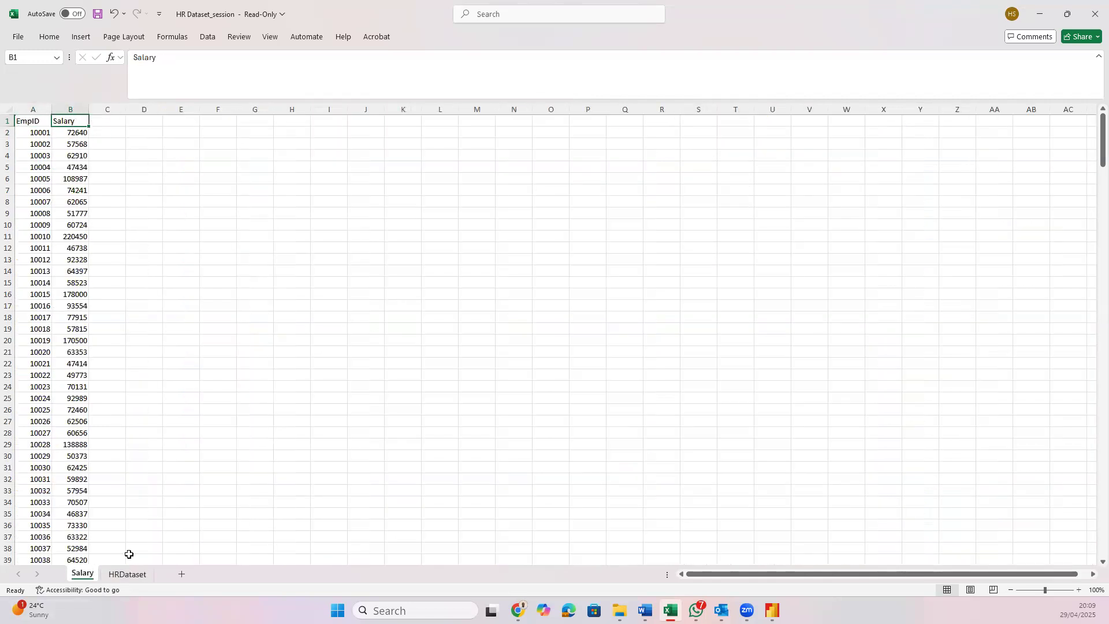
Compare the EmpID columns of the HRDataset and Salary sheets by selecting each one
key("ctrl+Page_Down")
left_click(130, 121)
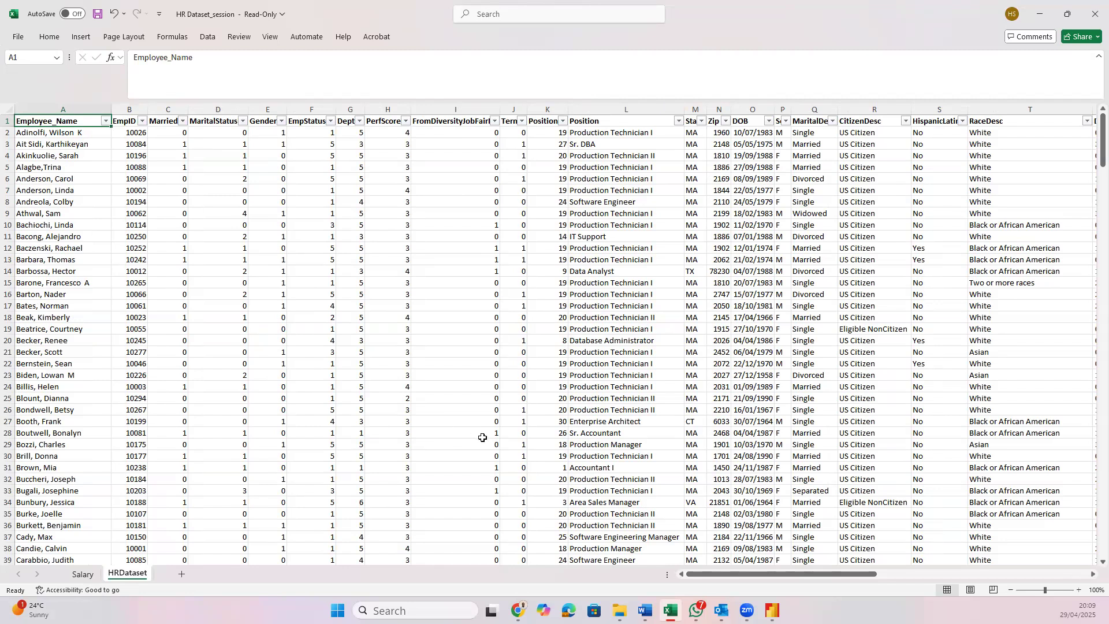
left_click(128, 107)
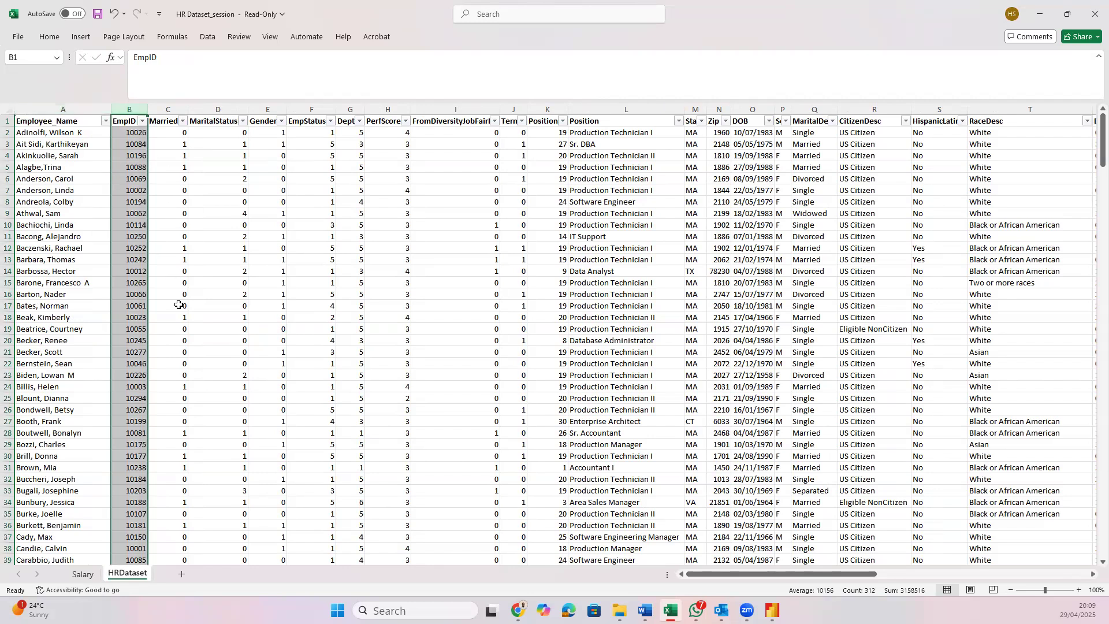
left_click(83, 574)
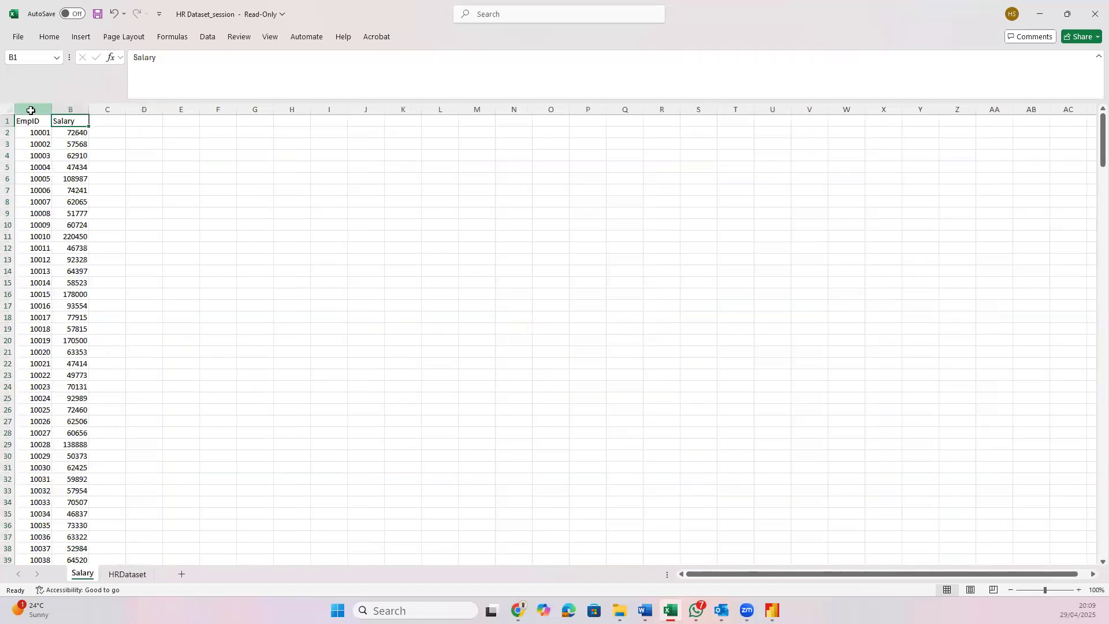
left_click(30, 110)
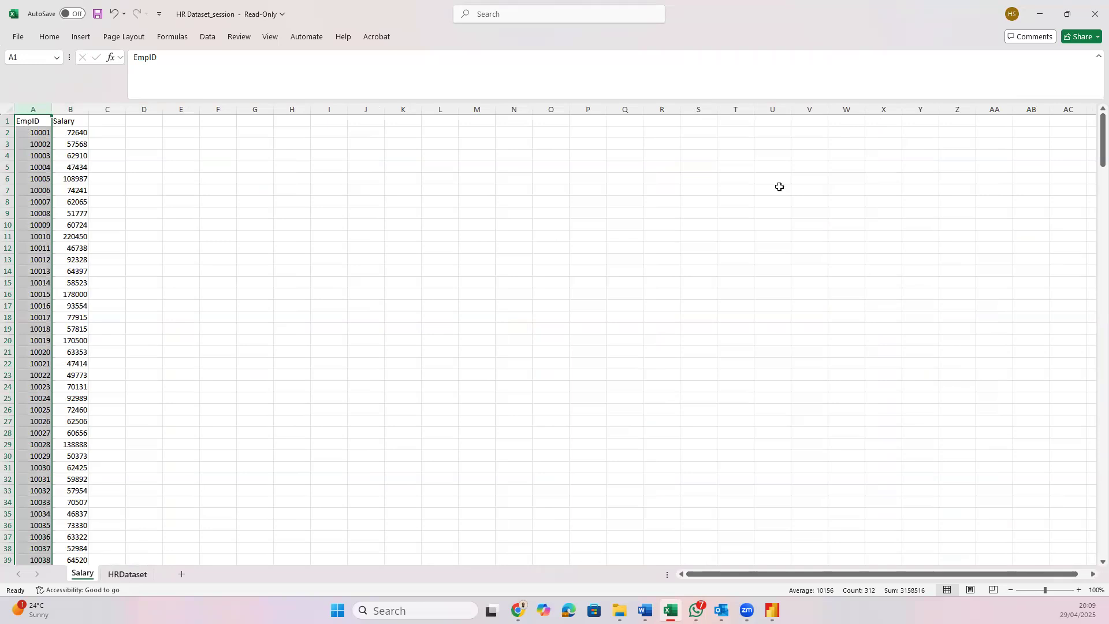
Return to Power BI Desktop and copy the first EmpID value from the HRDataset table
left_click(1045, 18)
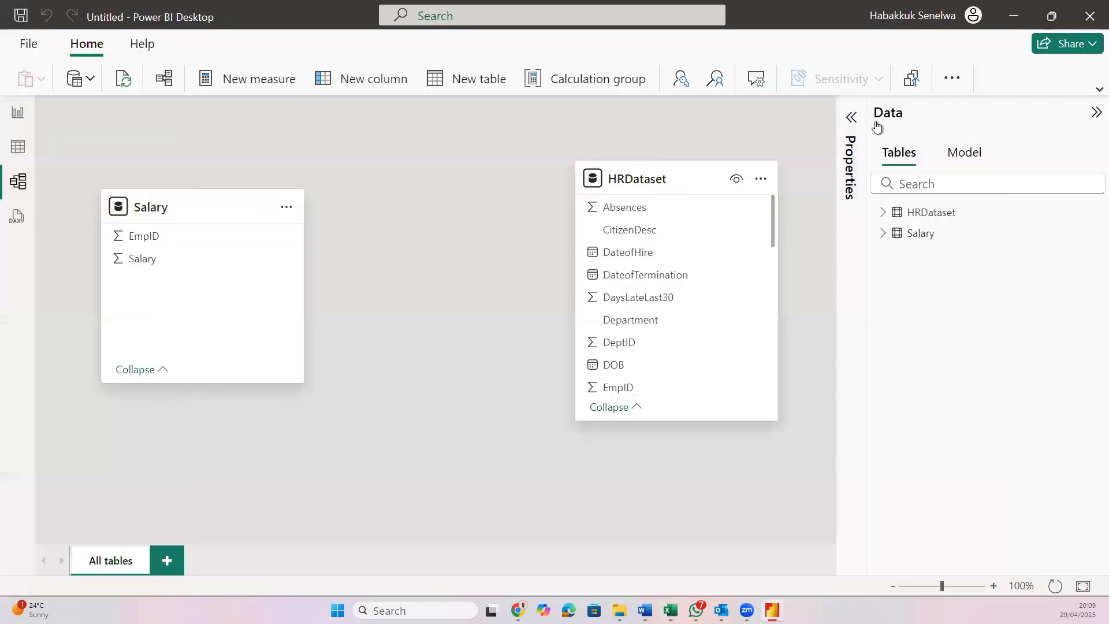
left_click(23, 151)
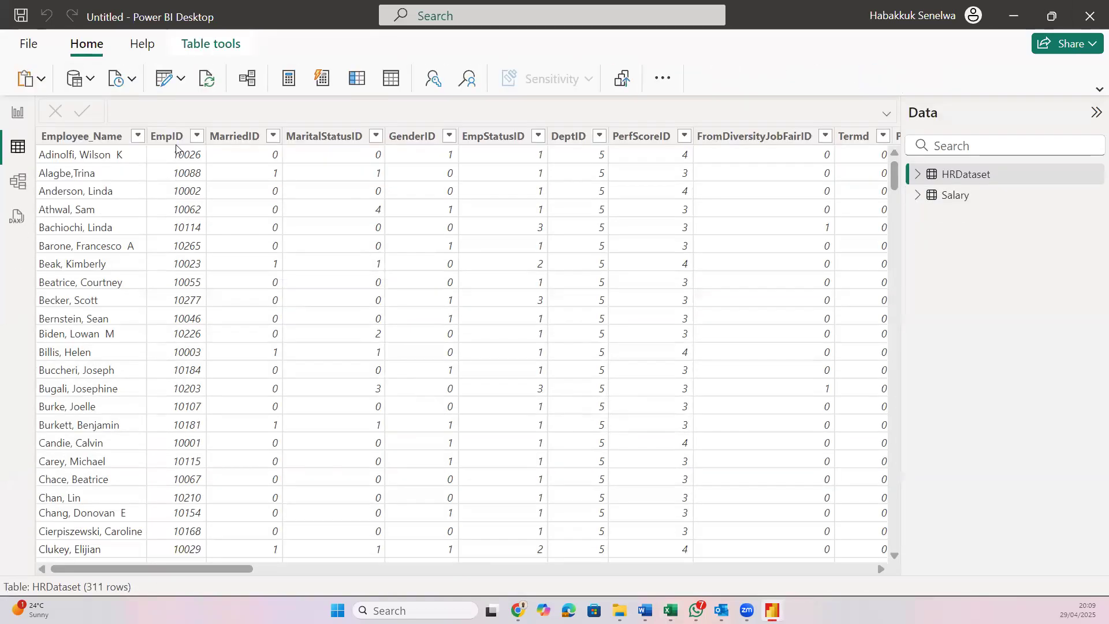
left_click(177, 141)
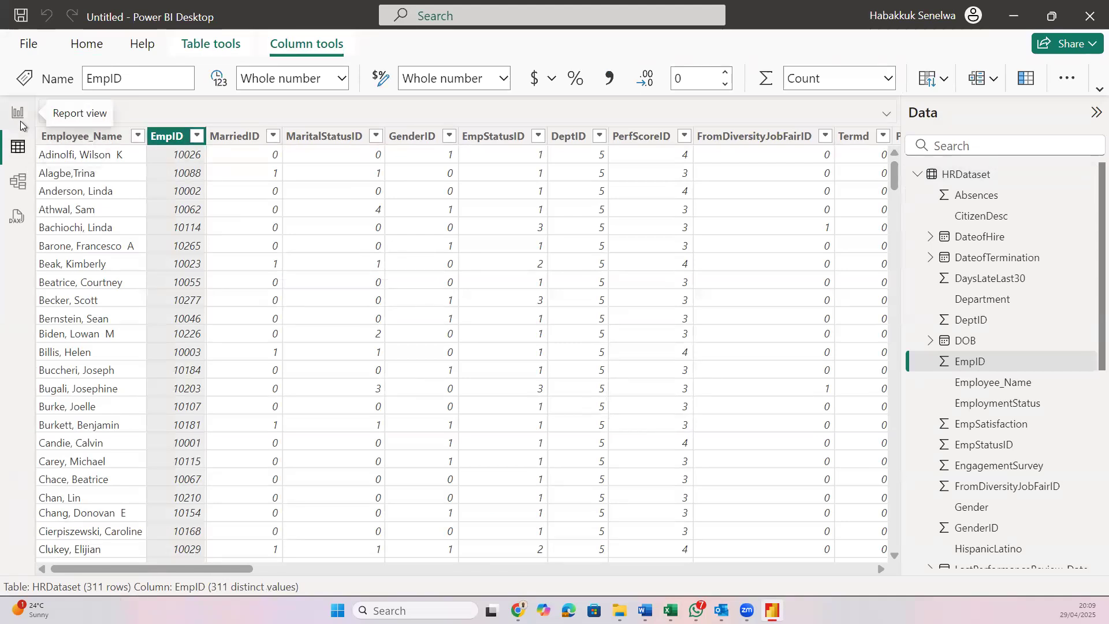
left_click(179, 156)
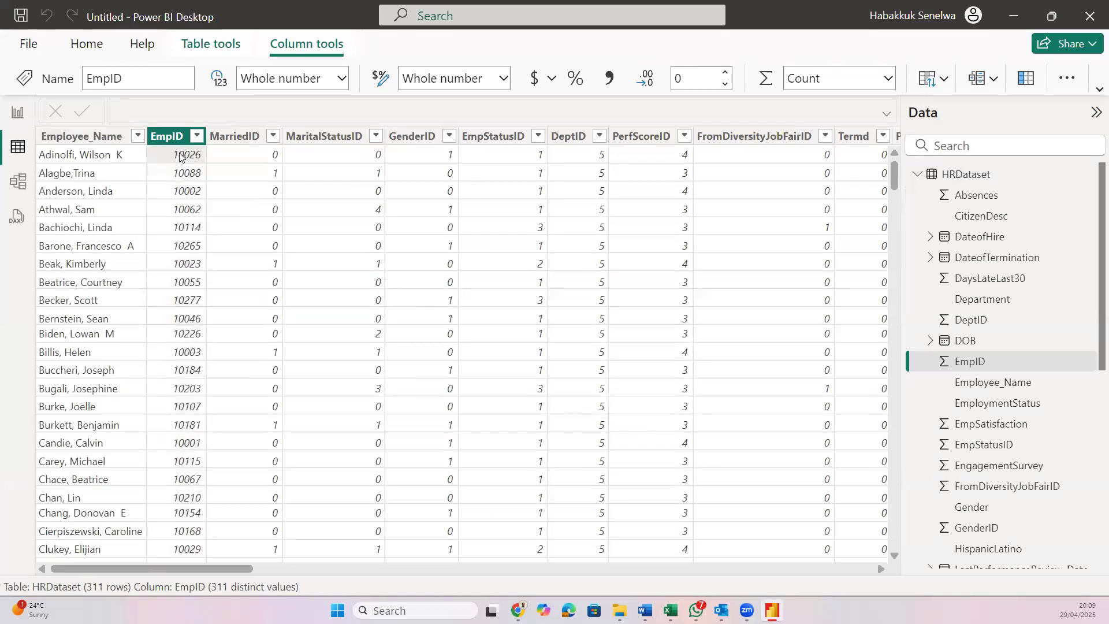
right_click(180, 156)
mouse_move(272, 270)
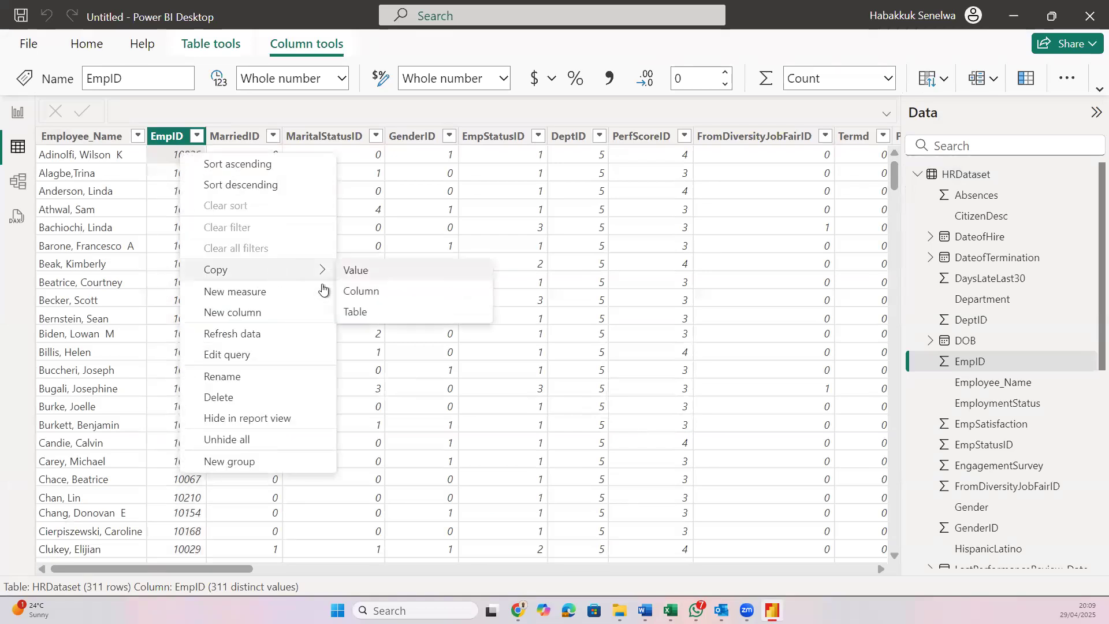
left_click(370, 276)
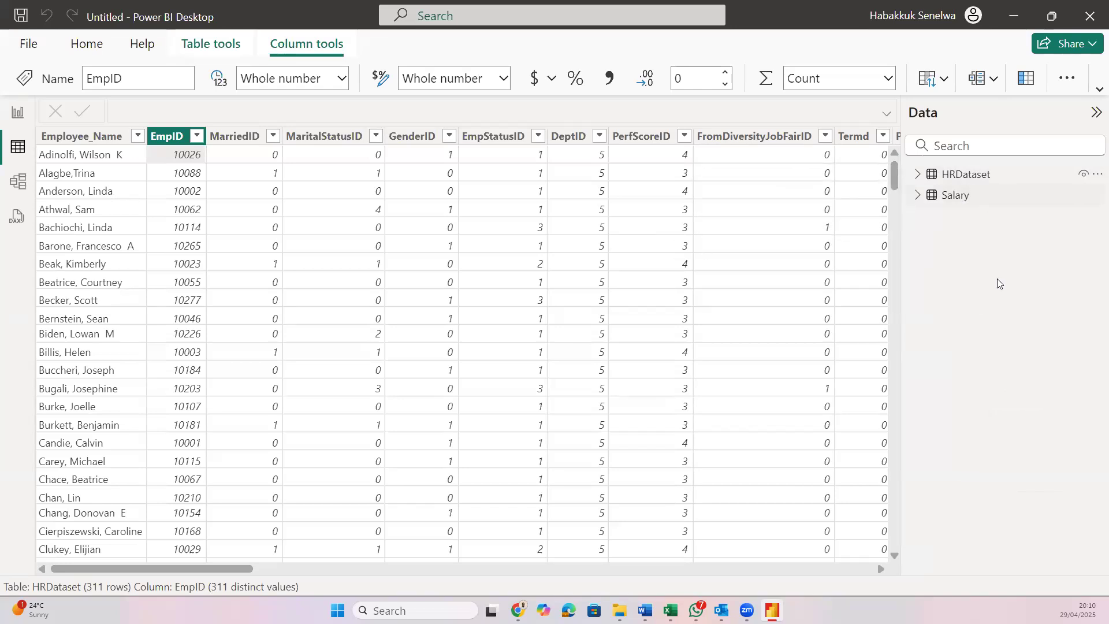
Filter the Salary table to rows where EmpID equals the ID of the first employee listed in HRDataset
left_click(957, 197)
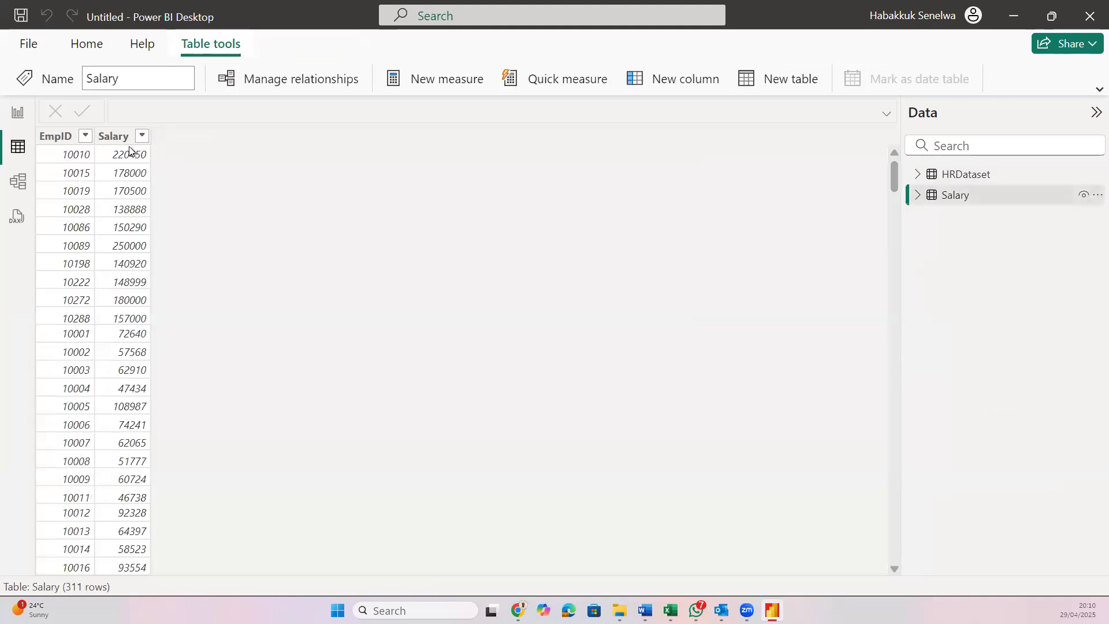
left_click(84, 141)
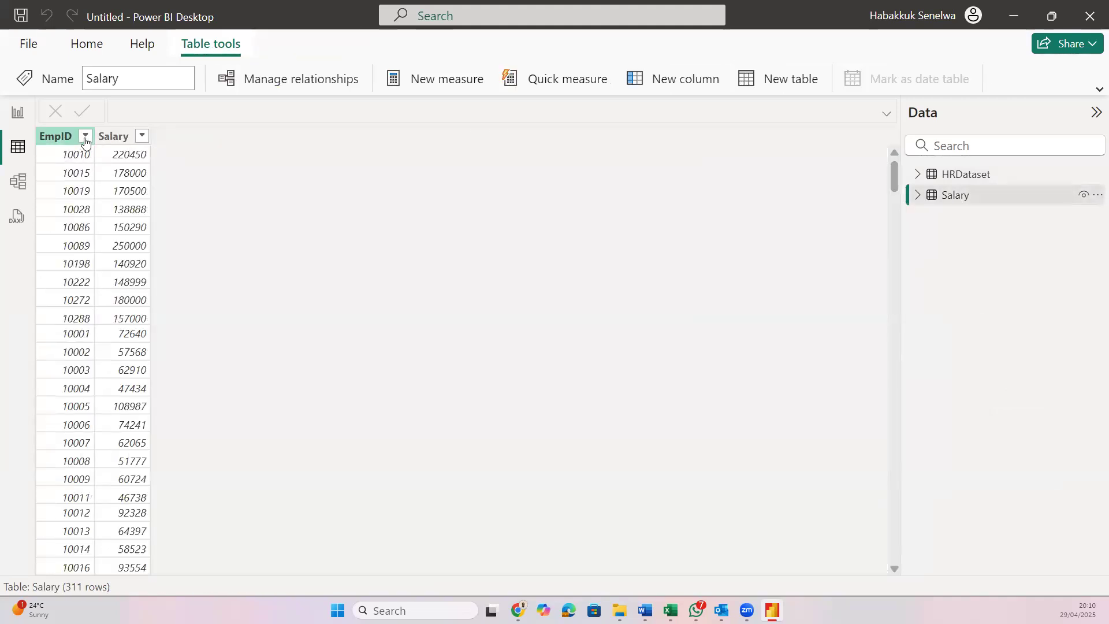
left_click(85, 138)
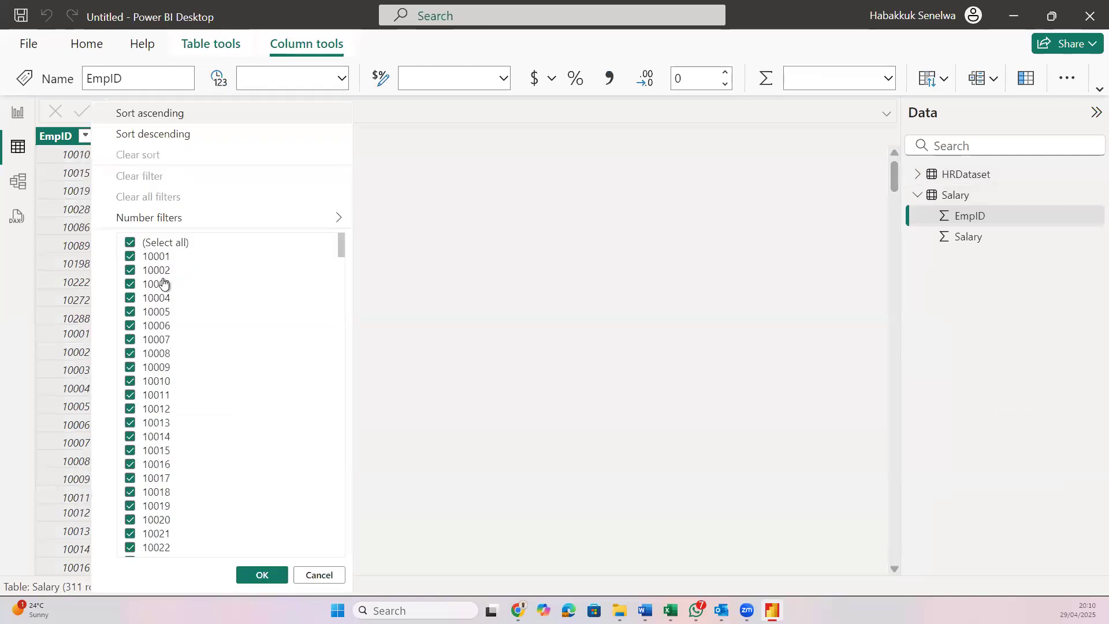
mouse_move(220, 226)
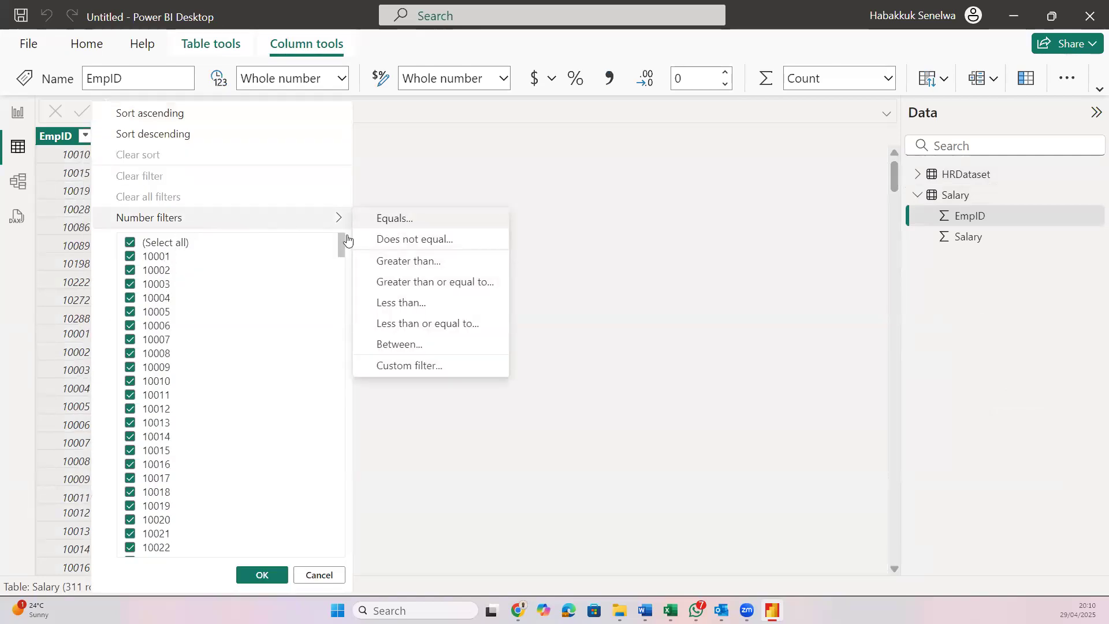
mouse_move(330, 222)
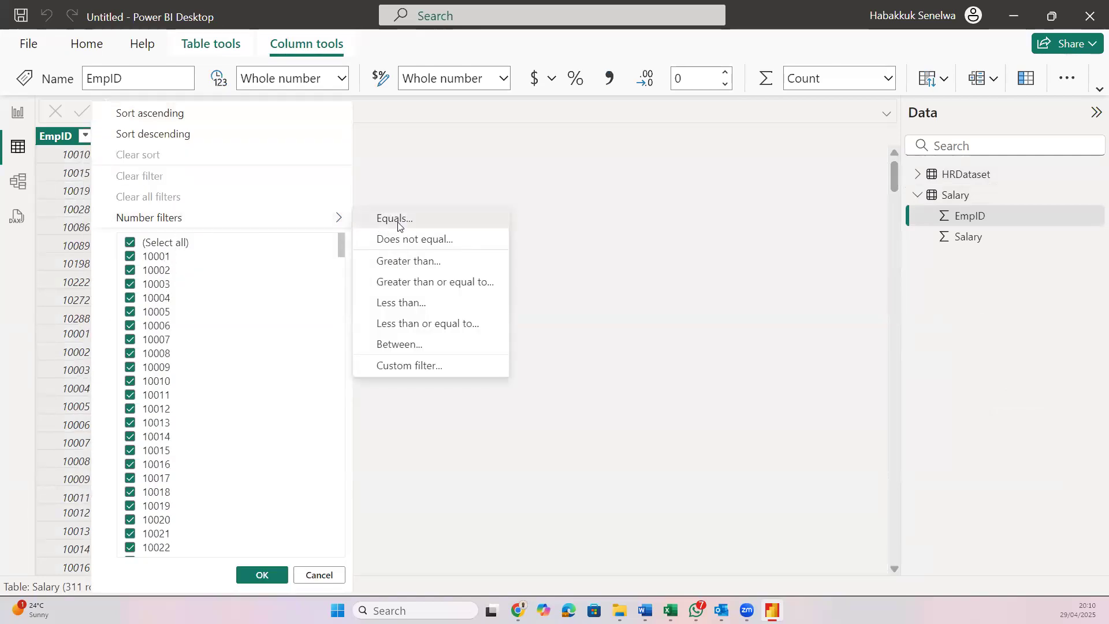
left_click(396, 227)
left_click(472, 267)
type("10026")
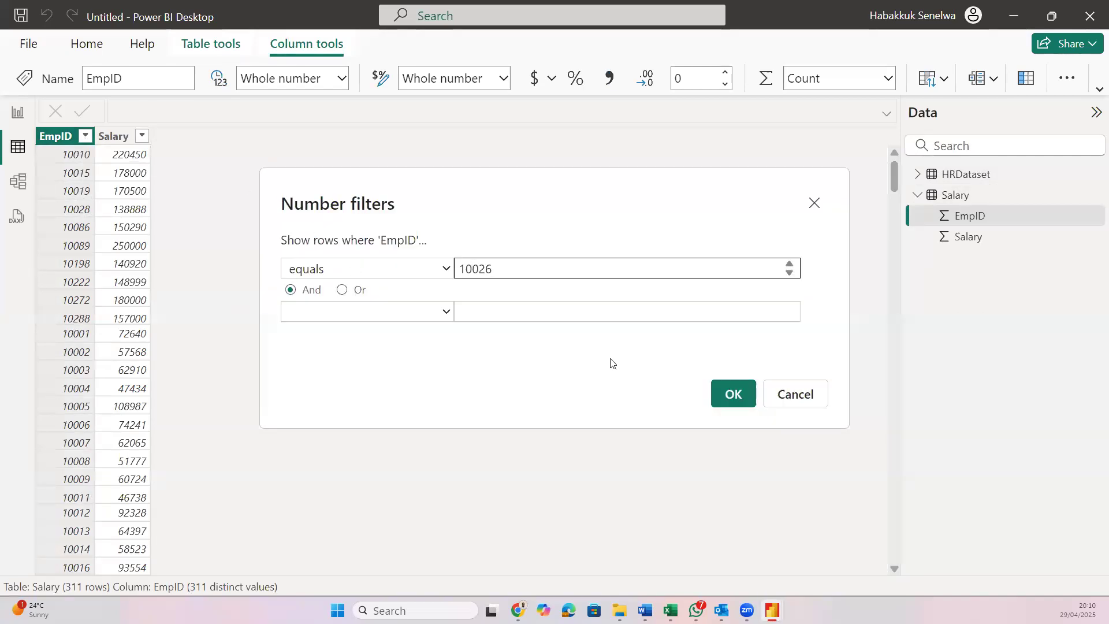
left_click(731, 402)
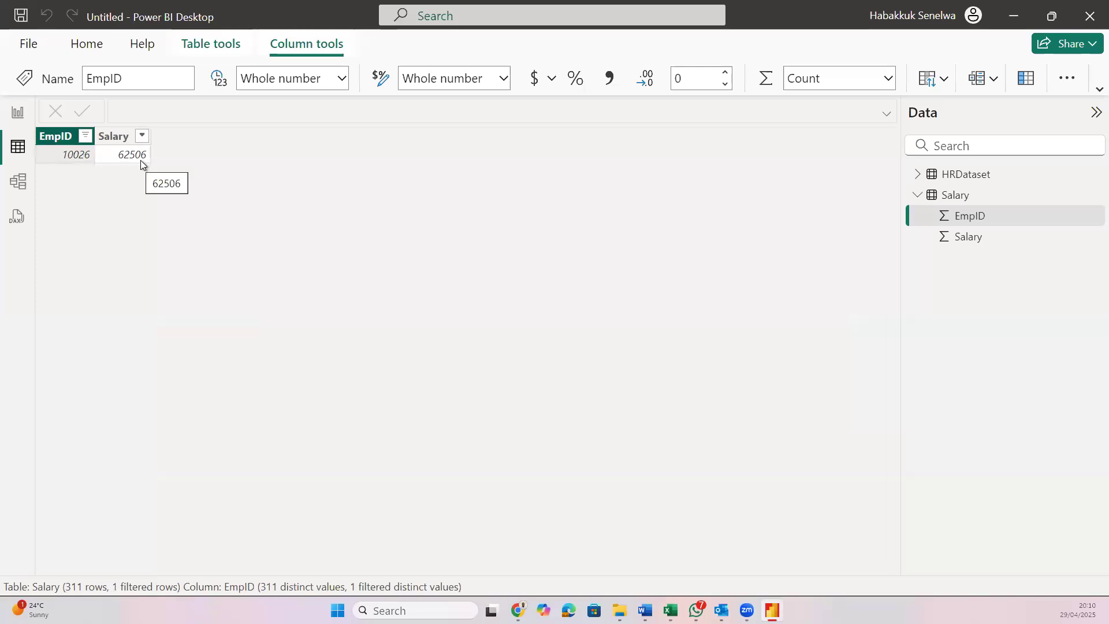
Clear all filters from the Salary table and return to the HRDataset table's rows
left_click(85, 136)
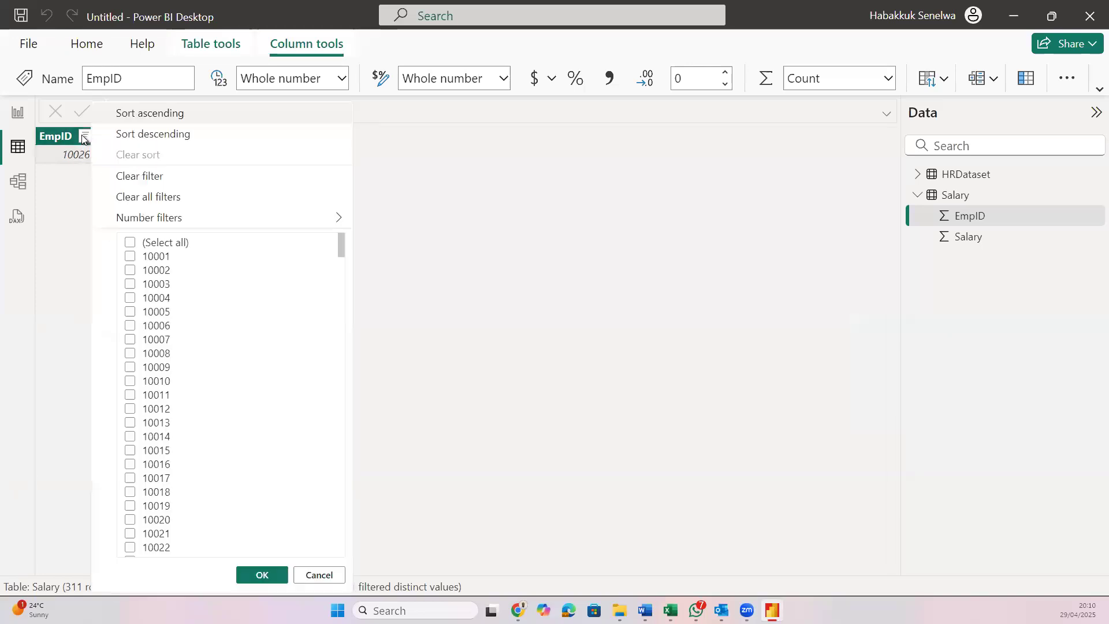
left_click(161, 192)
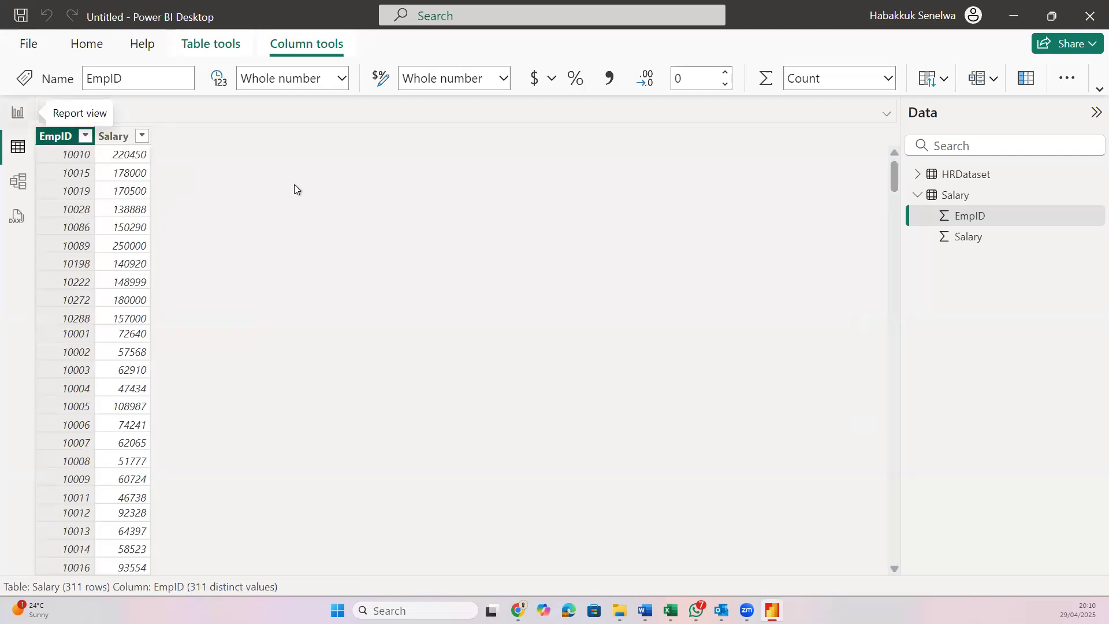
left_click(918, 195)
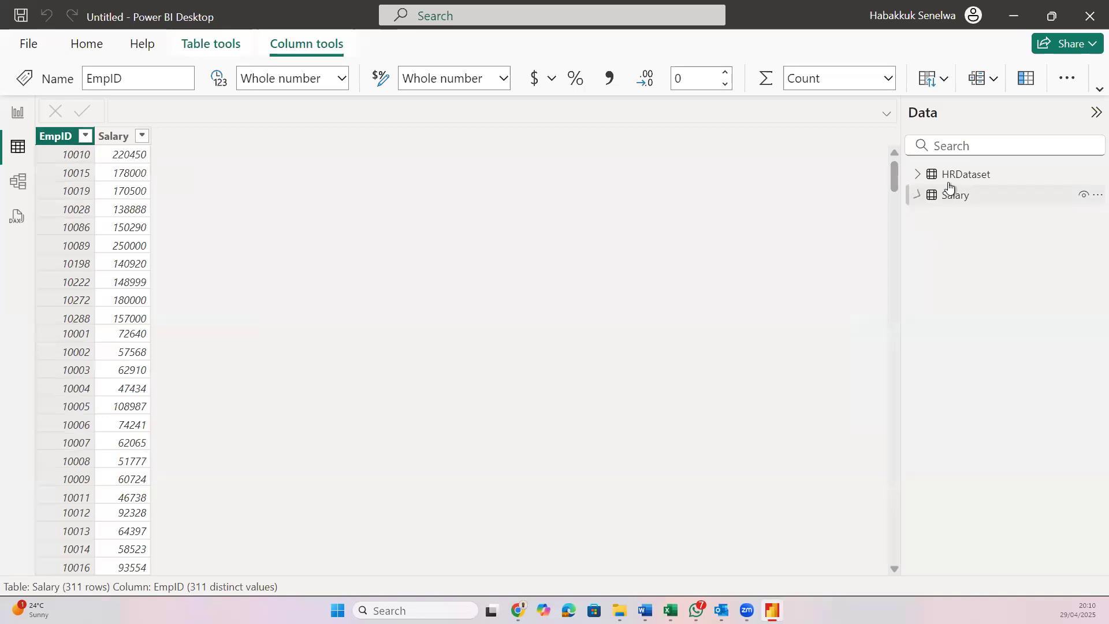
left_click(966, 174)
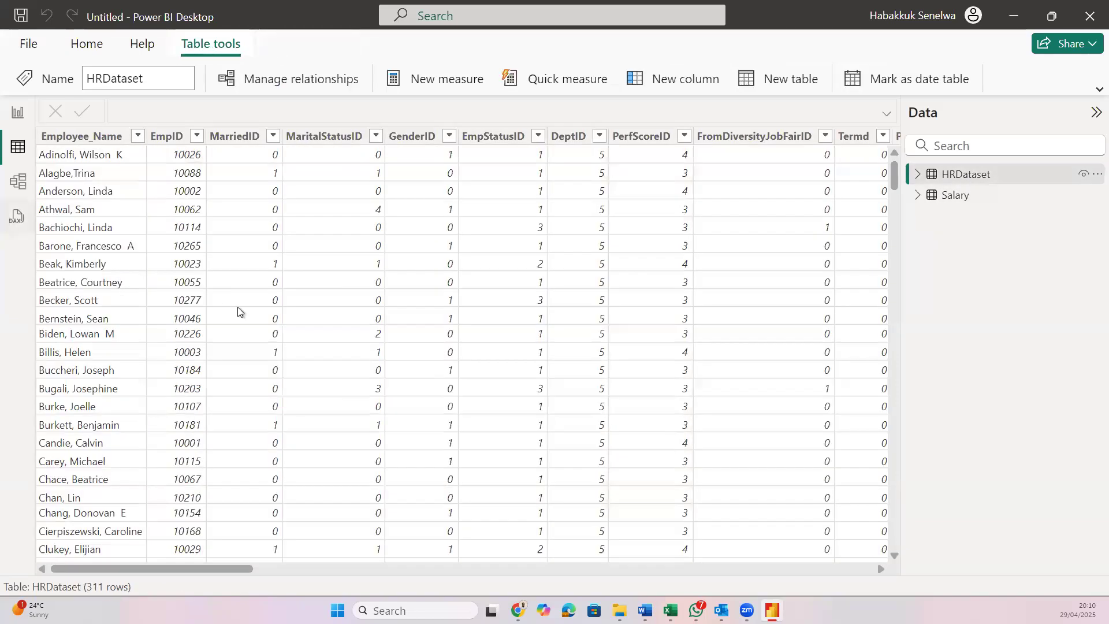
scroll(191, 297, "down", 1)
scroll(186, 297, "up", 1)
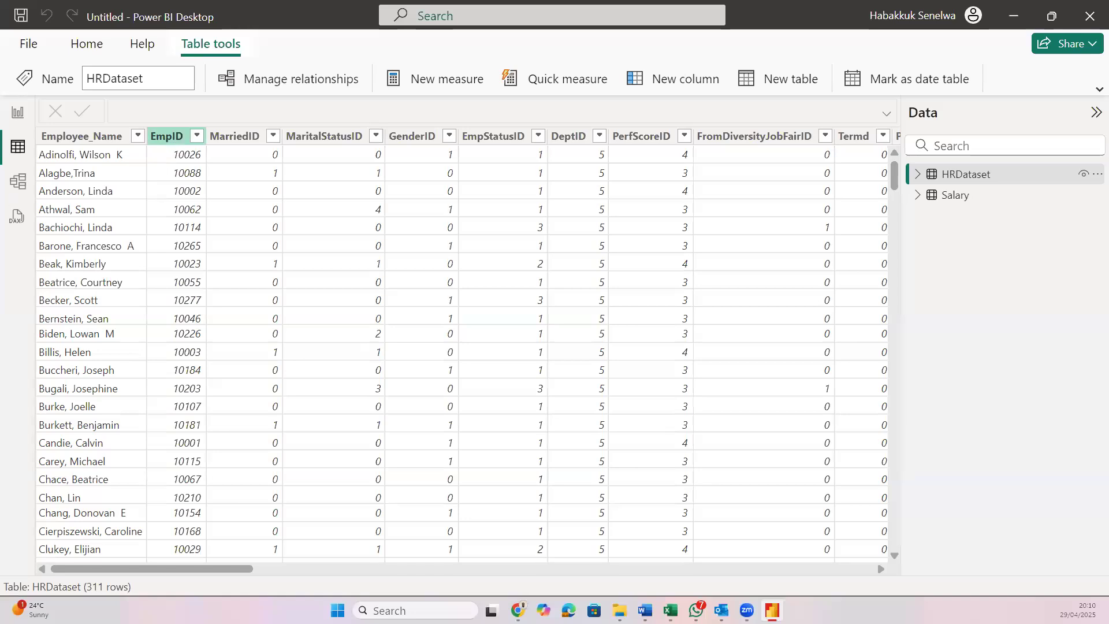
Copy the EmpID value from the first row of the Salary table
left_click(964, 197)
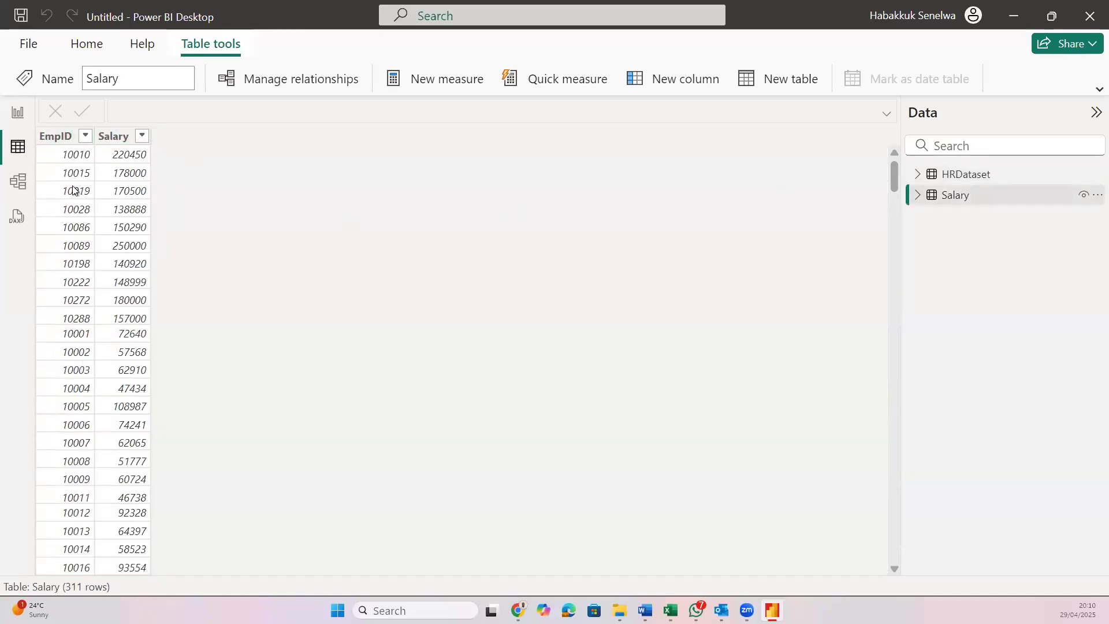
left_click(71, 159)
right_click(74, 155)
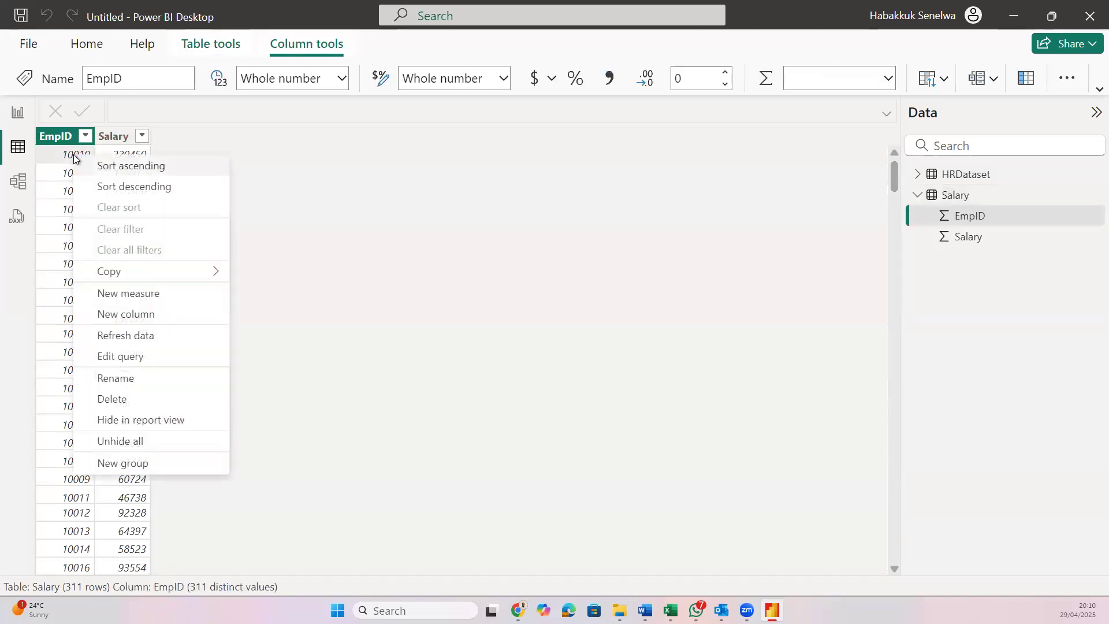
mouse_move(208, 282)
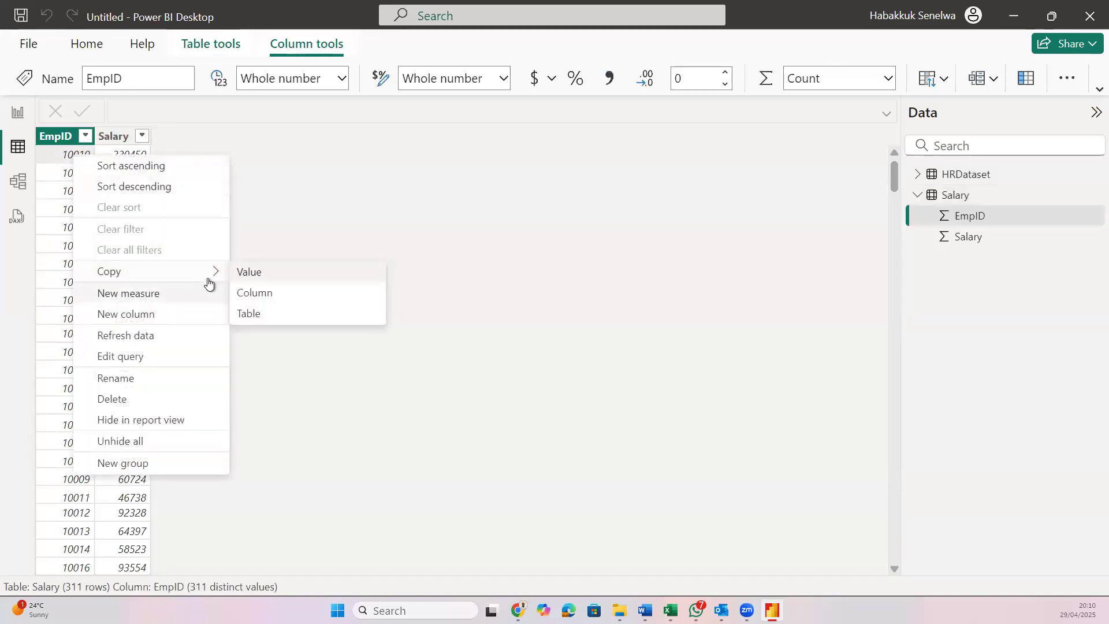
left_click(250, 274)
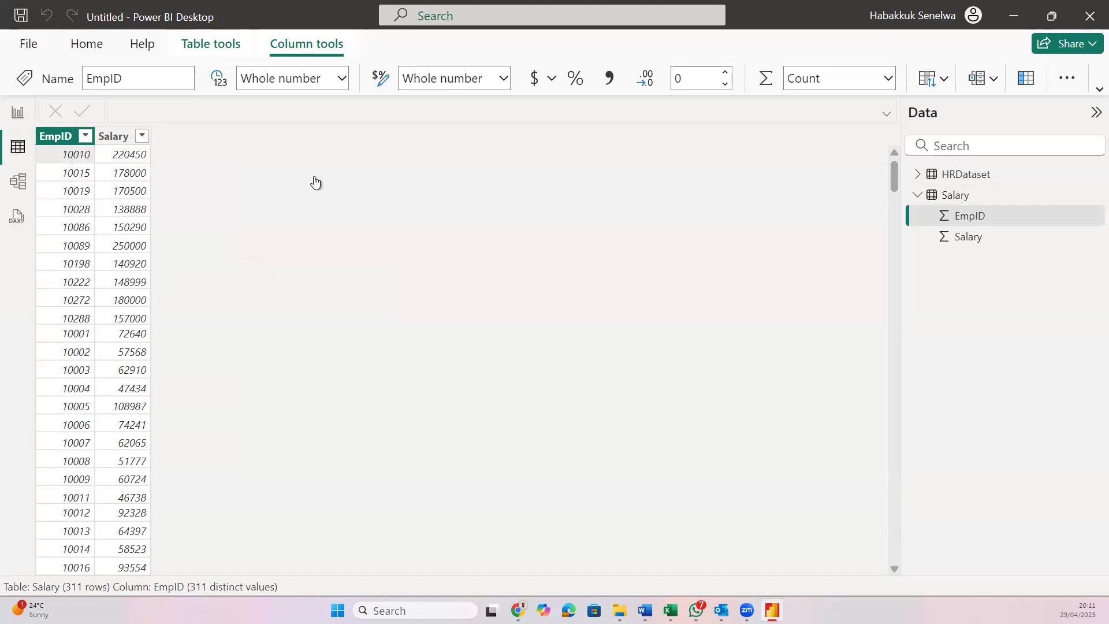
Filter the HRDataset table to rows where EmpID equals the ID copied from the Salary table
left_click(919, 196)
left_click(962, 174)
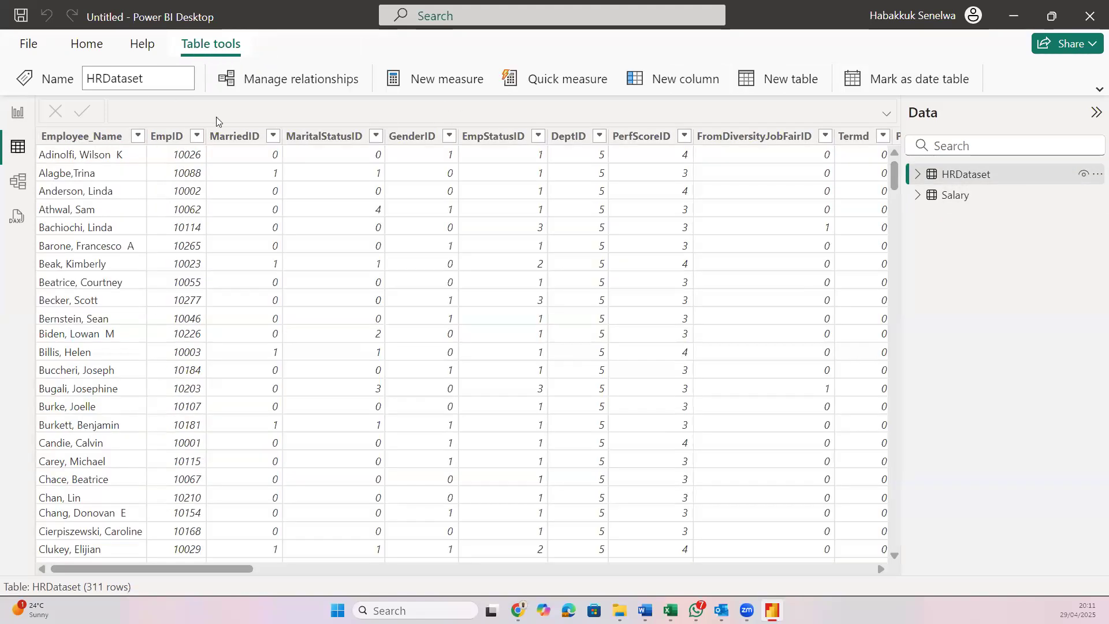
left_click(199, 138)
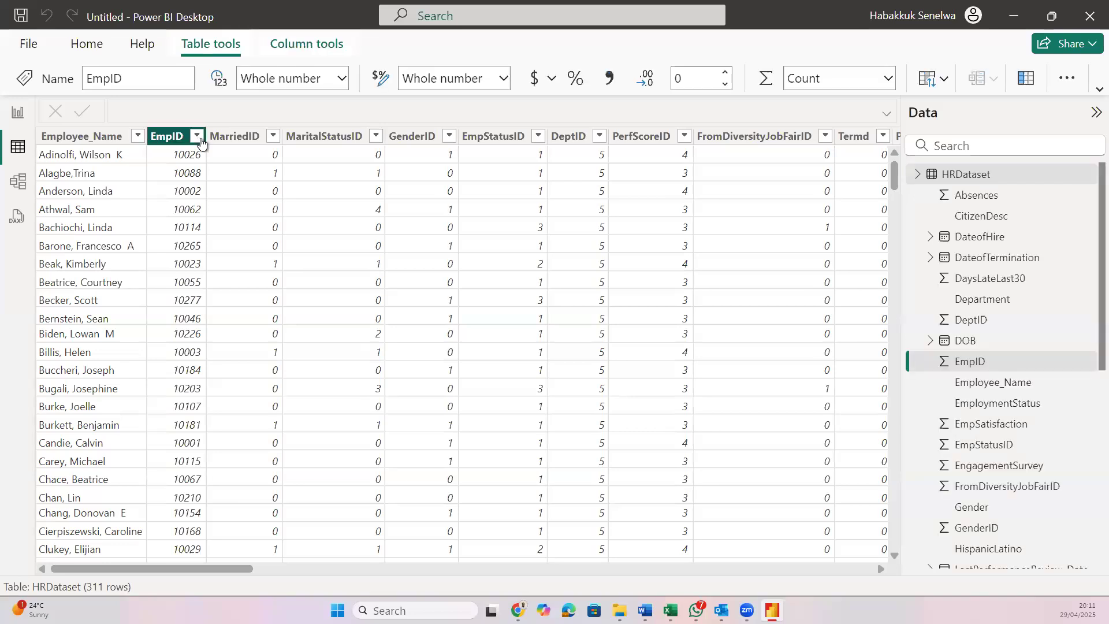
mouse_move(367, 230)
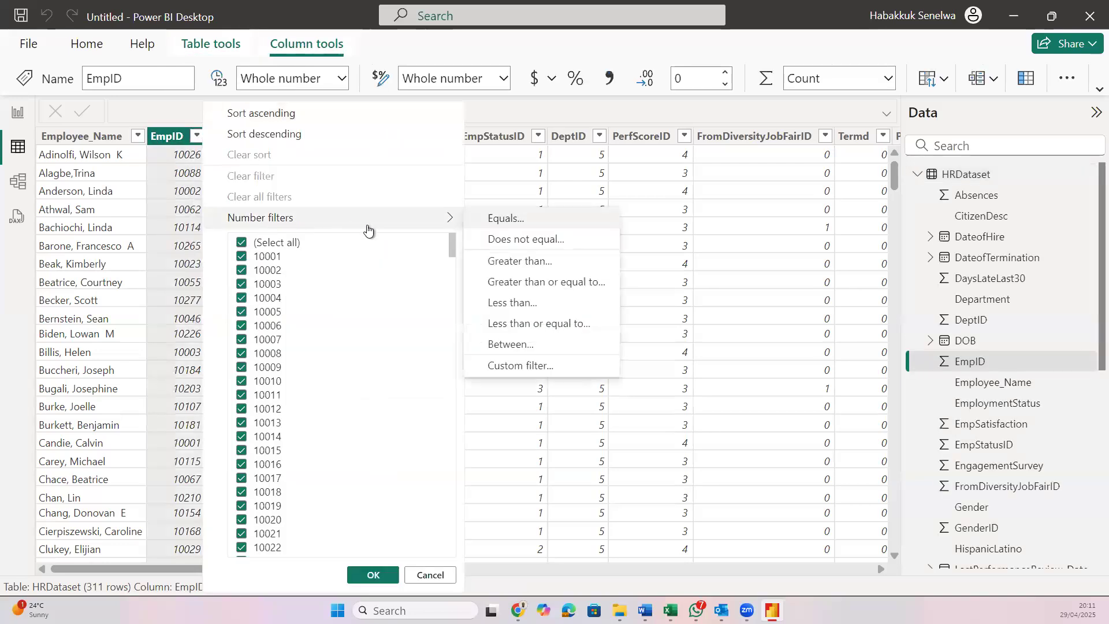
left_click(506, 220)
left_click(468, 274)
type("10010")
left_click(733, 392)
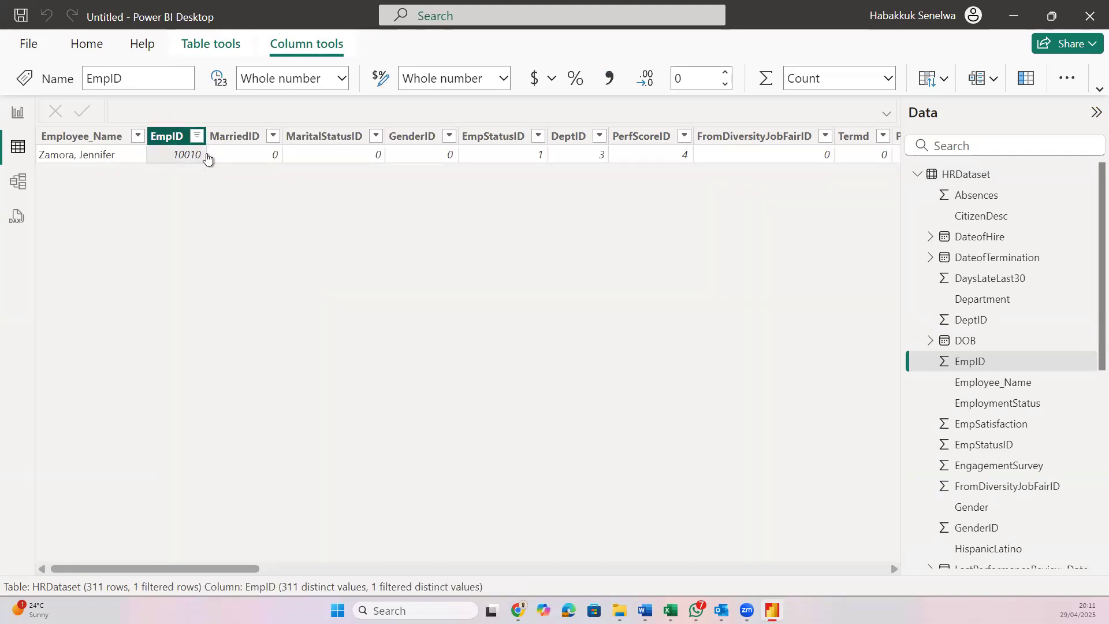
Clear all filters from the HRDataset table
left_click(197, 138)
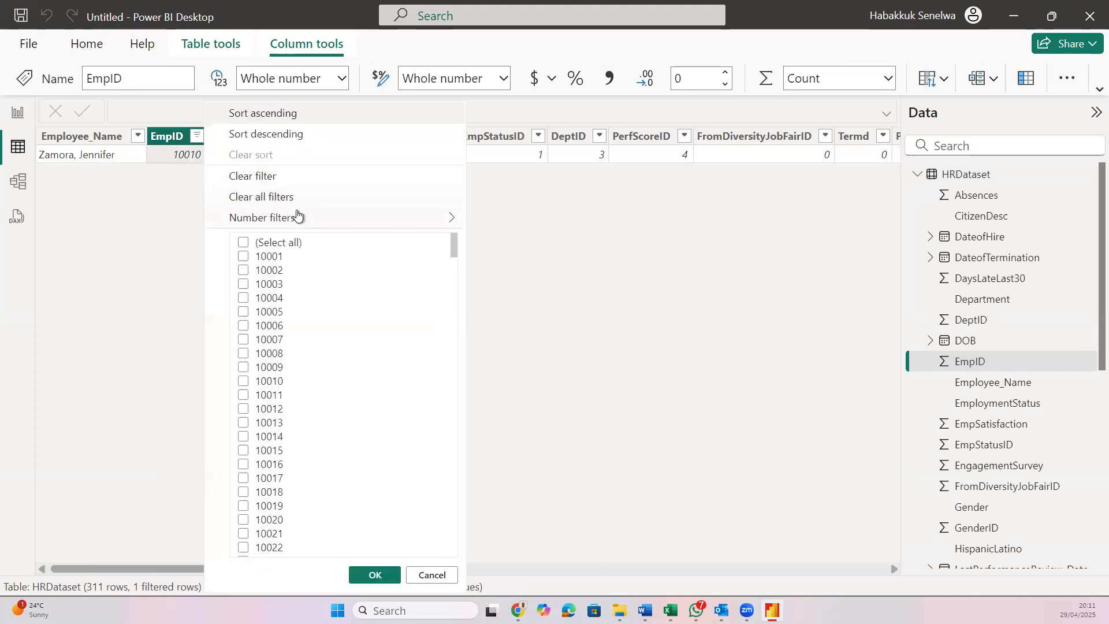
mouse_move(294, 213)
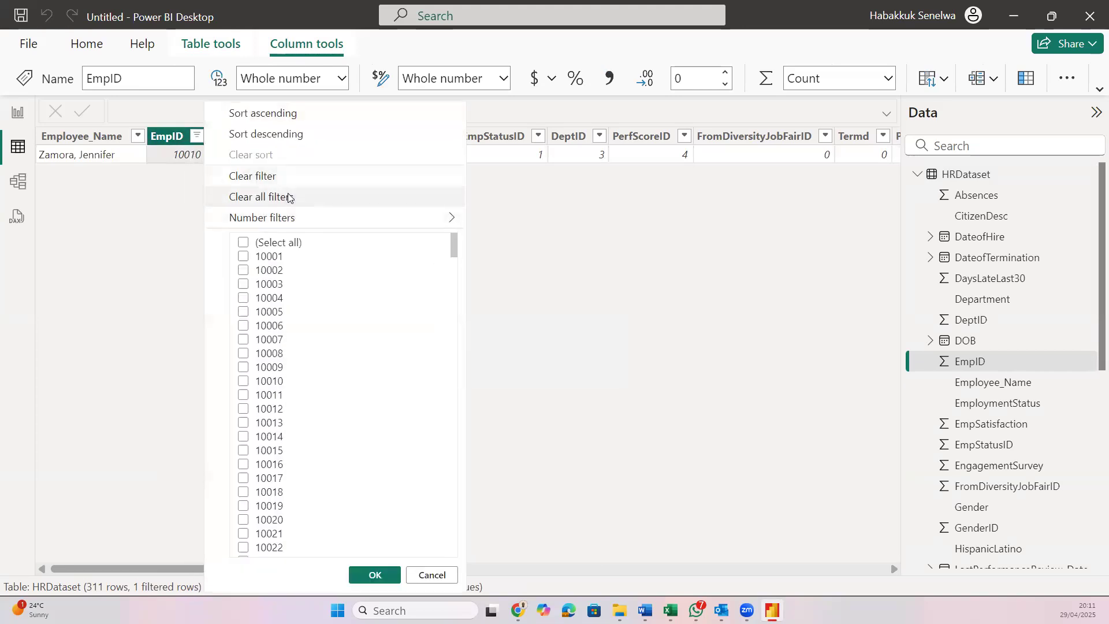
left_click(288, 197)
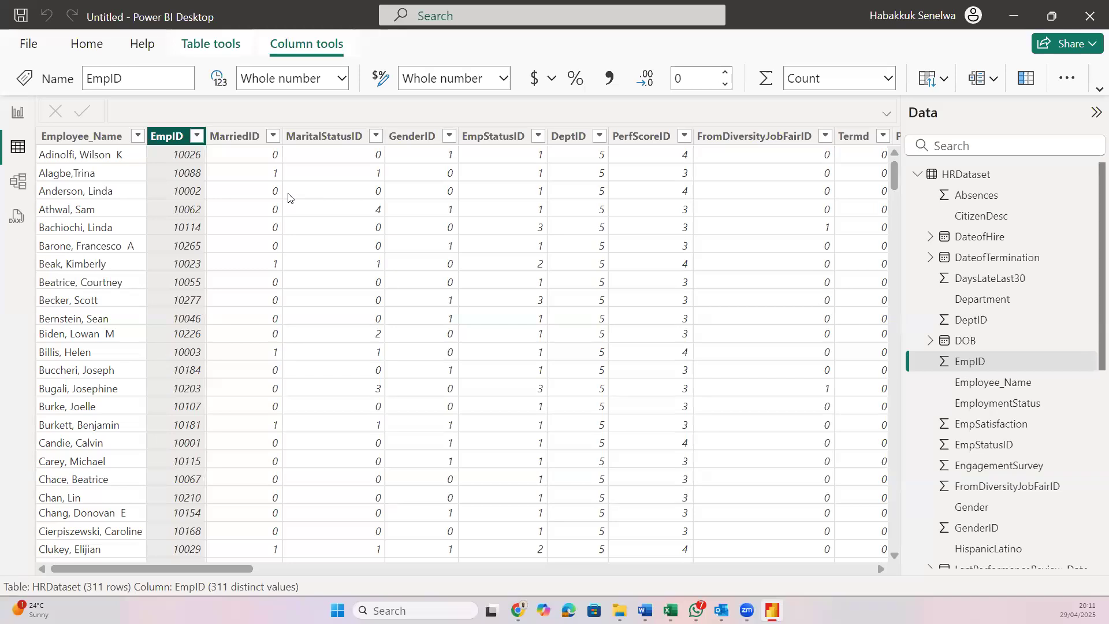
In the model view, create an active one-to-one relationship from Salary's EmpID to HRDataset's EmpID with cross-filter direction Both
left_click(17, 181)
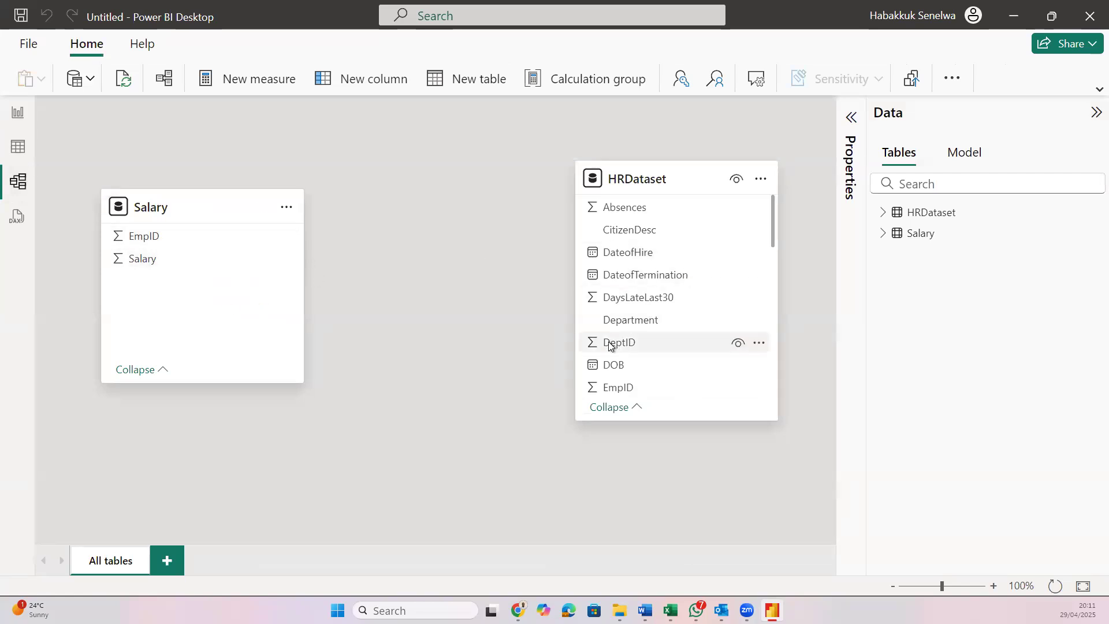
scroll(636, 293, "down", 1)
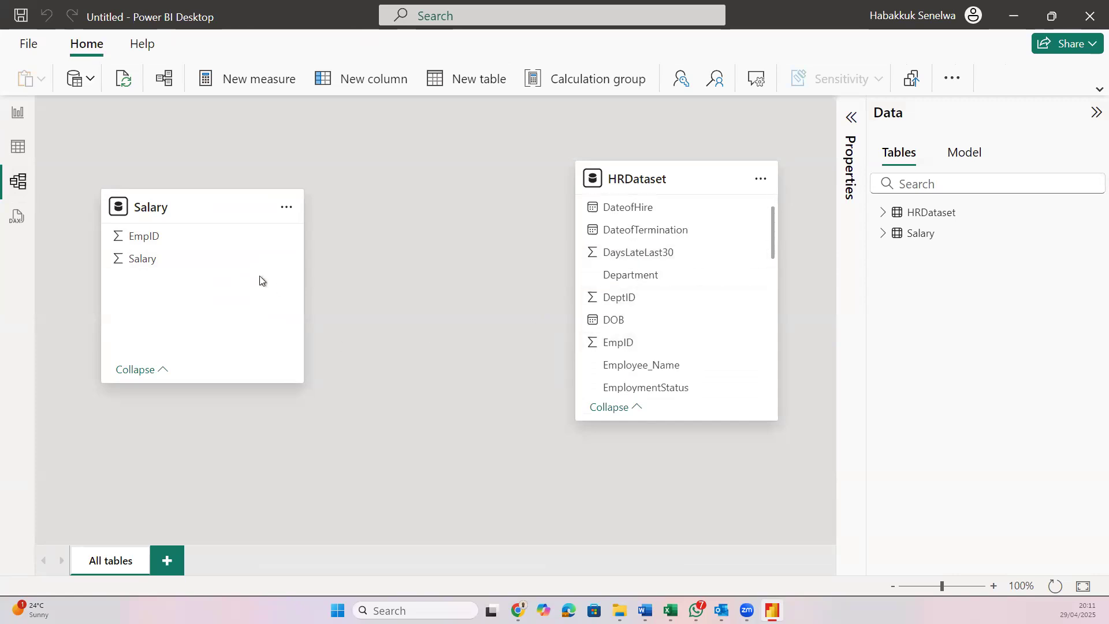
left_click_drag(210, 244, 626, 346)
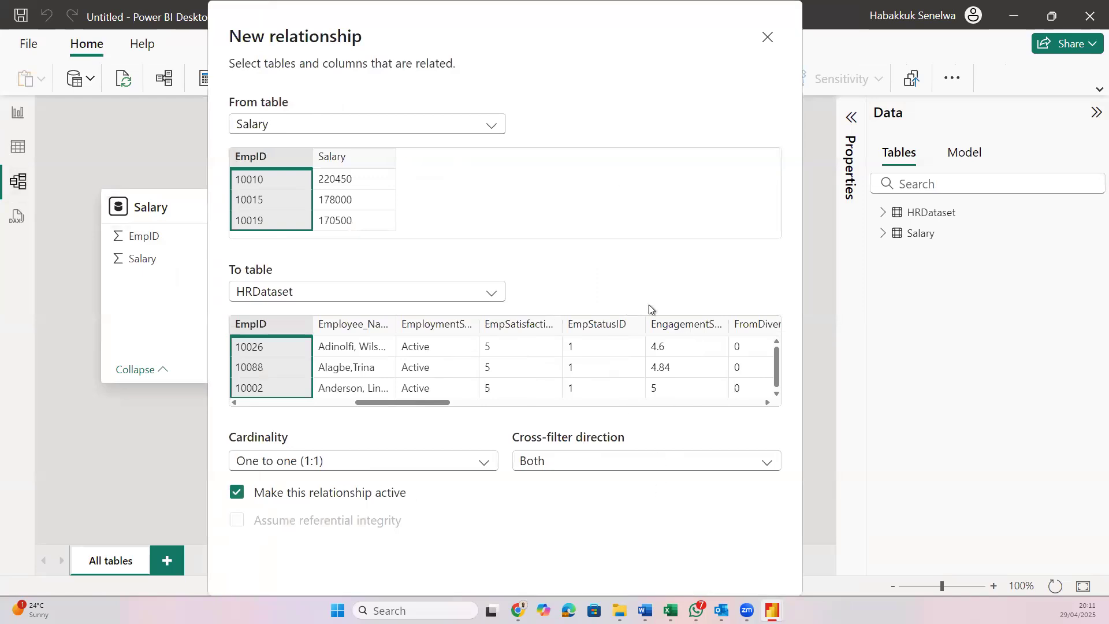
left_click_drag(560, 19, 549, 2)
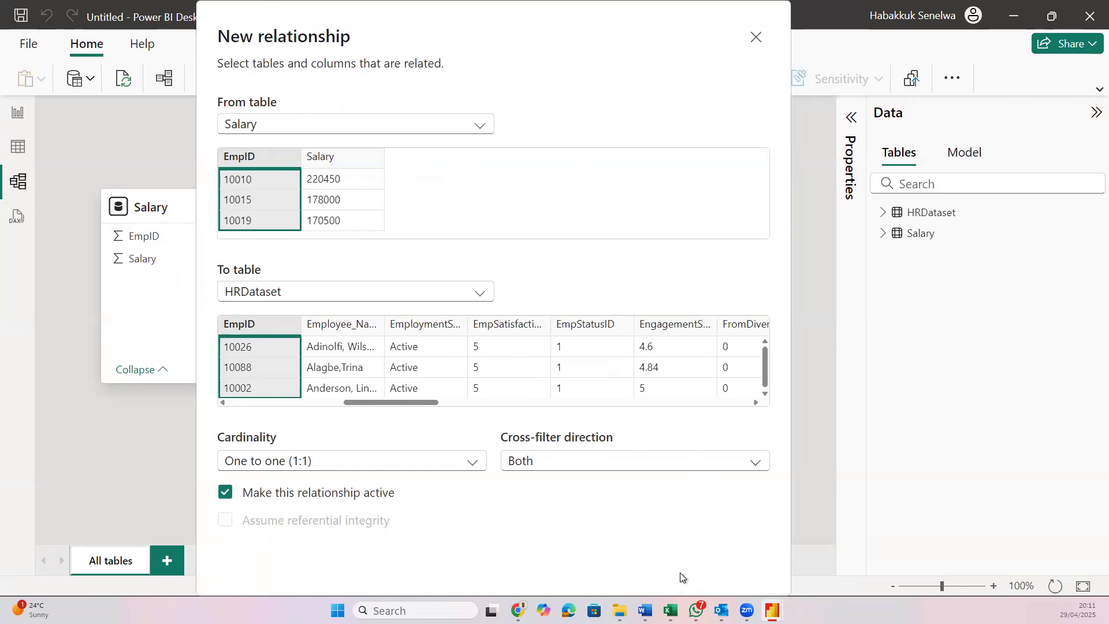
key("Tab")
key("Tab")
key("Tab")
key("Tab")
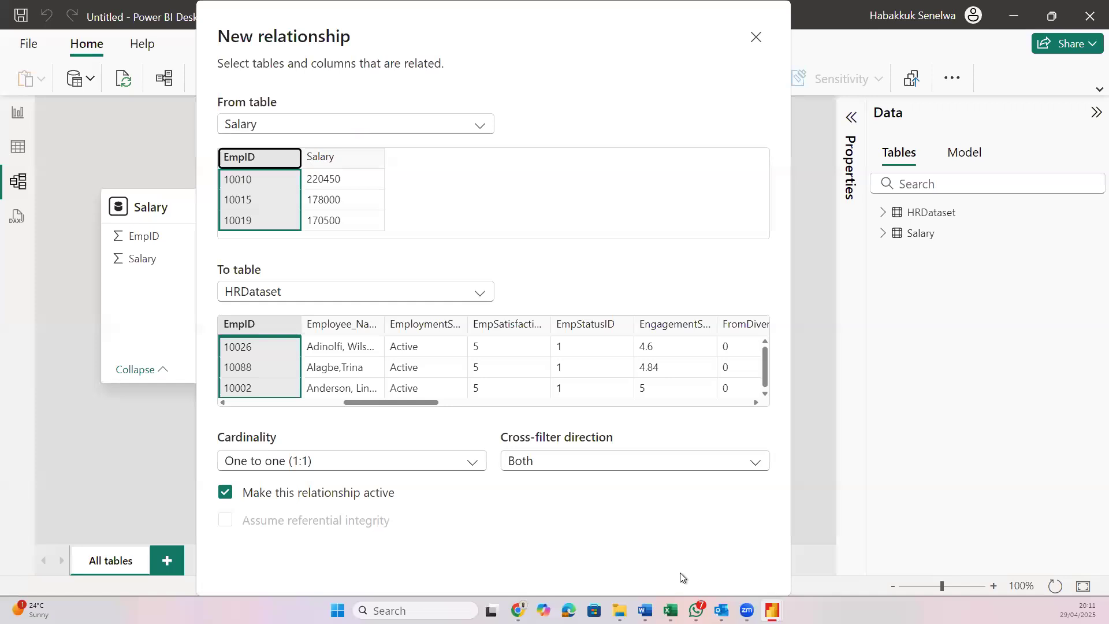
key("Tab")
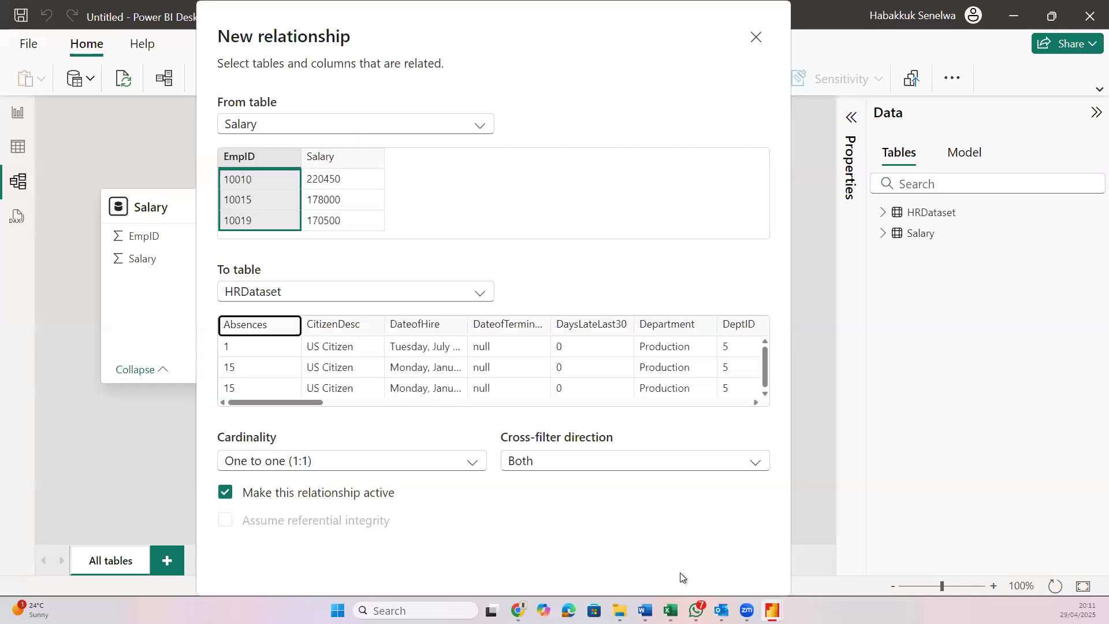
key("Tab")
key("Tab")
key("Tab")
key("Tab")
key("Return")
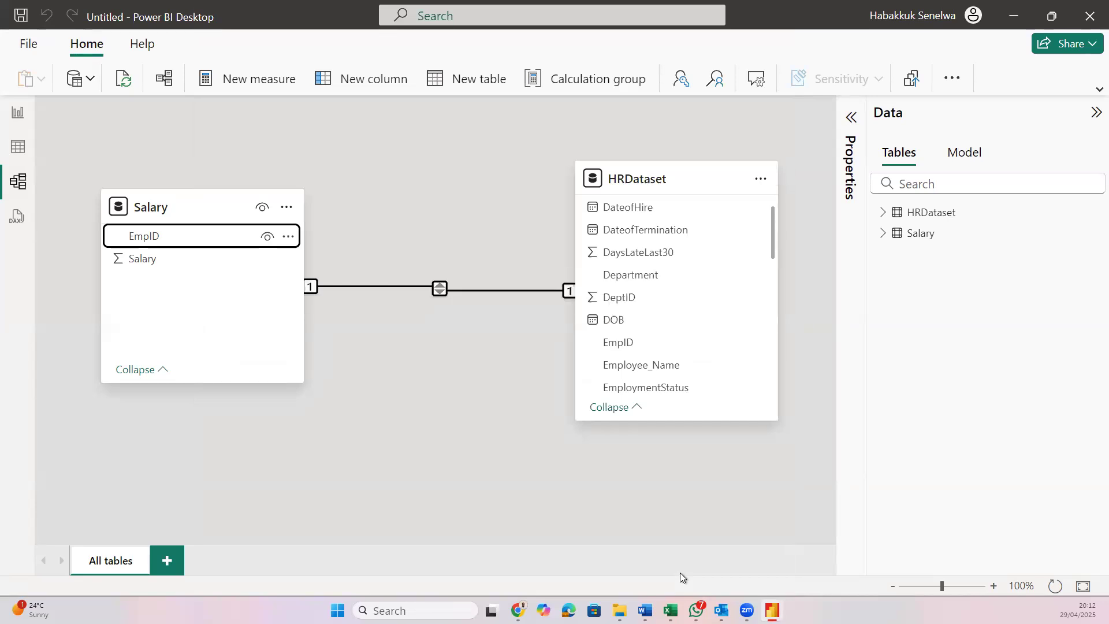
Open the relationship between Salary and HRDataset and examine its available cardinality and cross-filter direction options
left_click(466, 288)
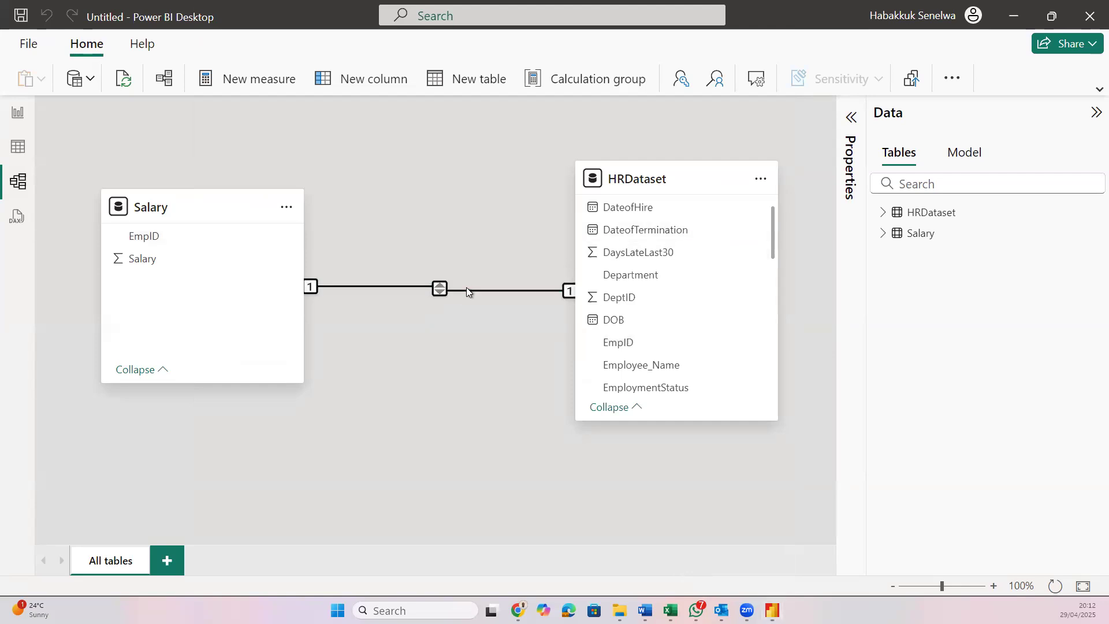
double_click(467, 289)
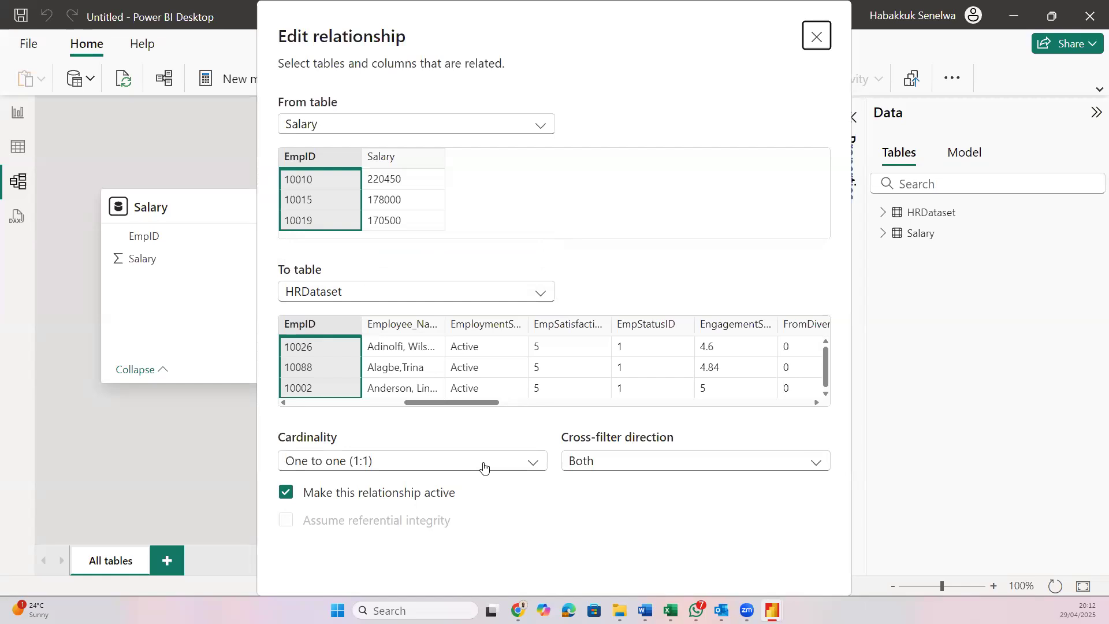
left_click(484, 467)
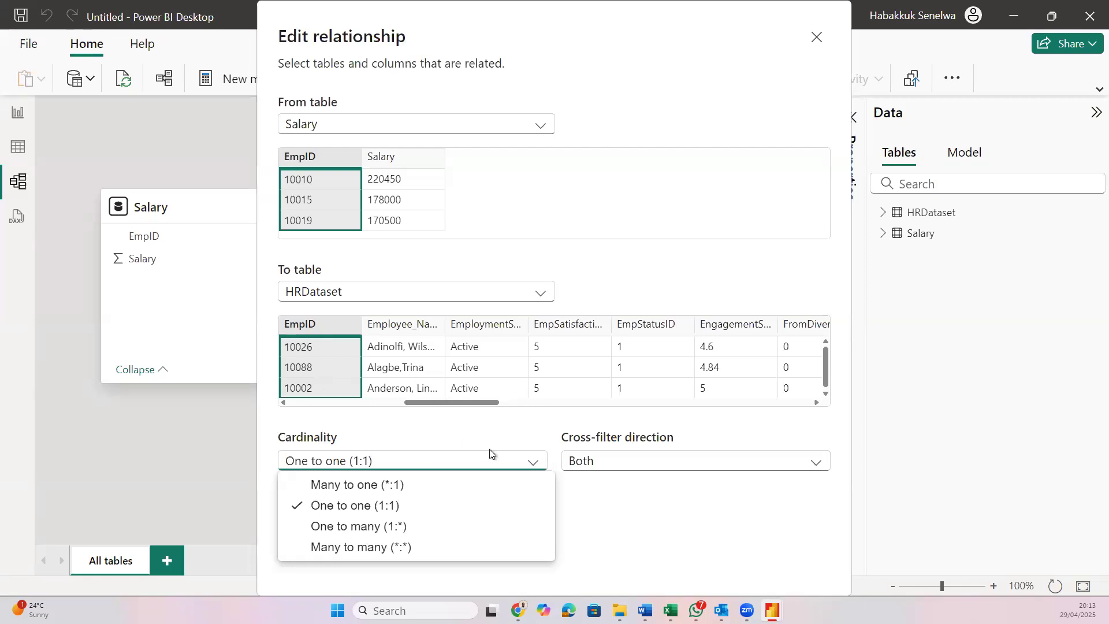
left_click(646, 463)
left_click(647, 464)
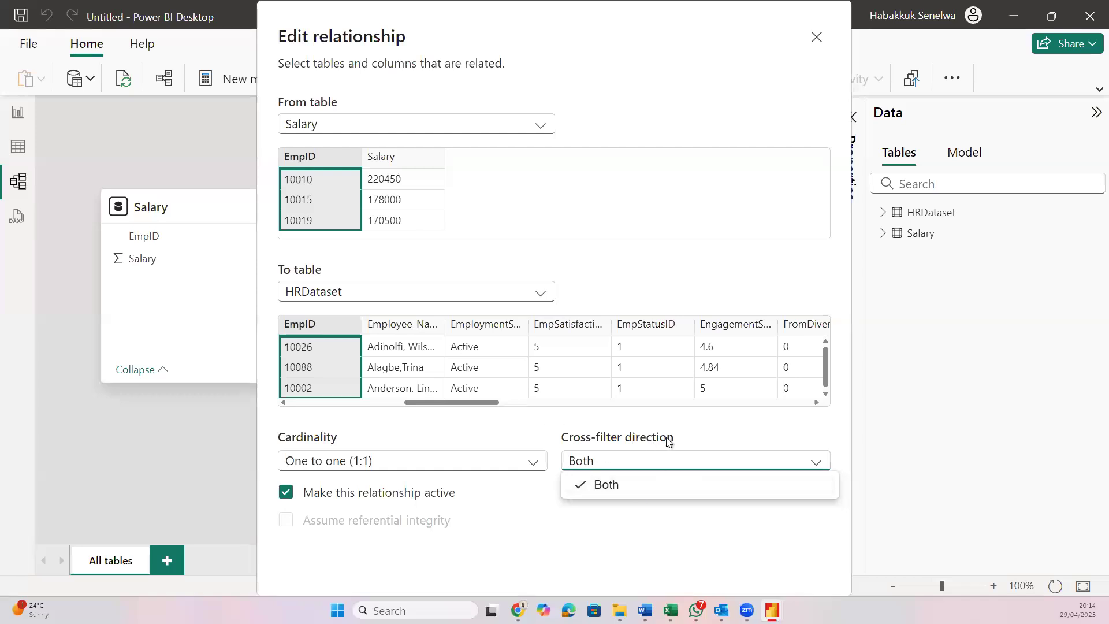
left_click(740, 437)
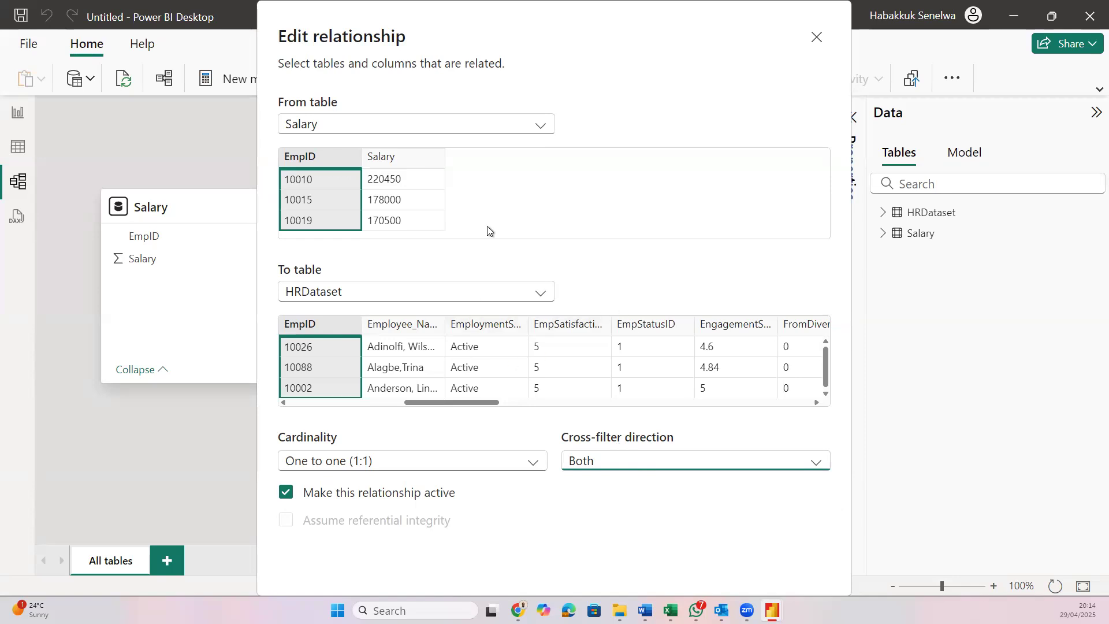
Try to create another relationship from Salary to HRDataset on EmpID, and review the list of existing relationships
left_click(815, 38)
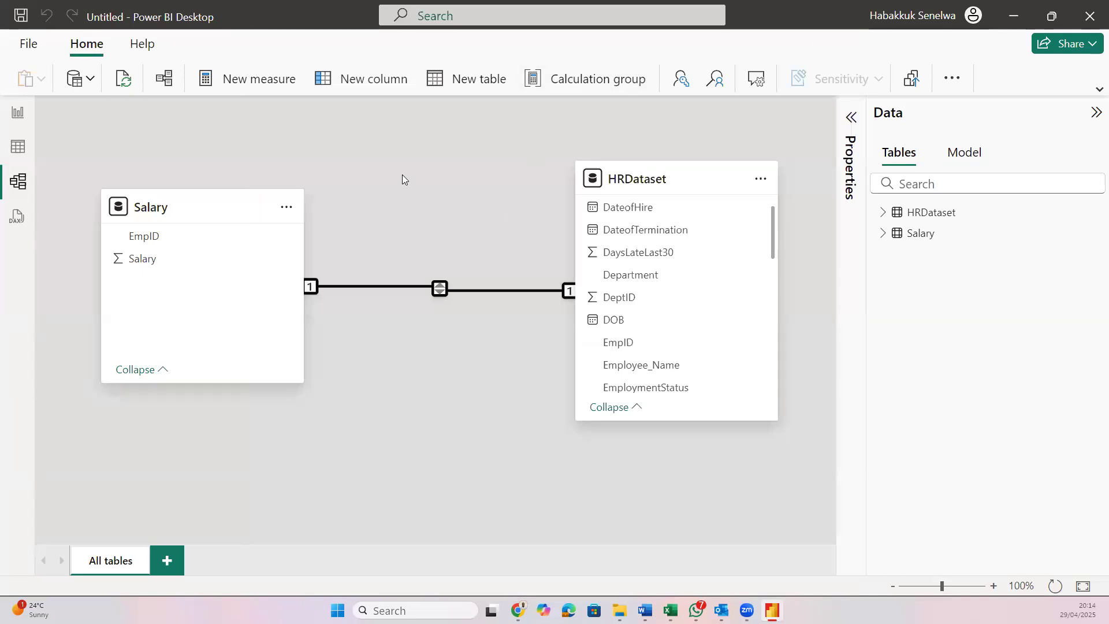
left_click(167, 83)
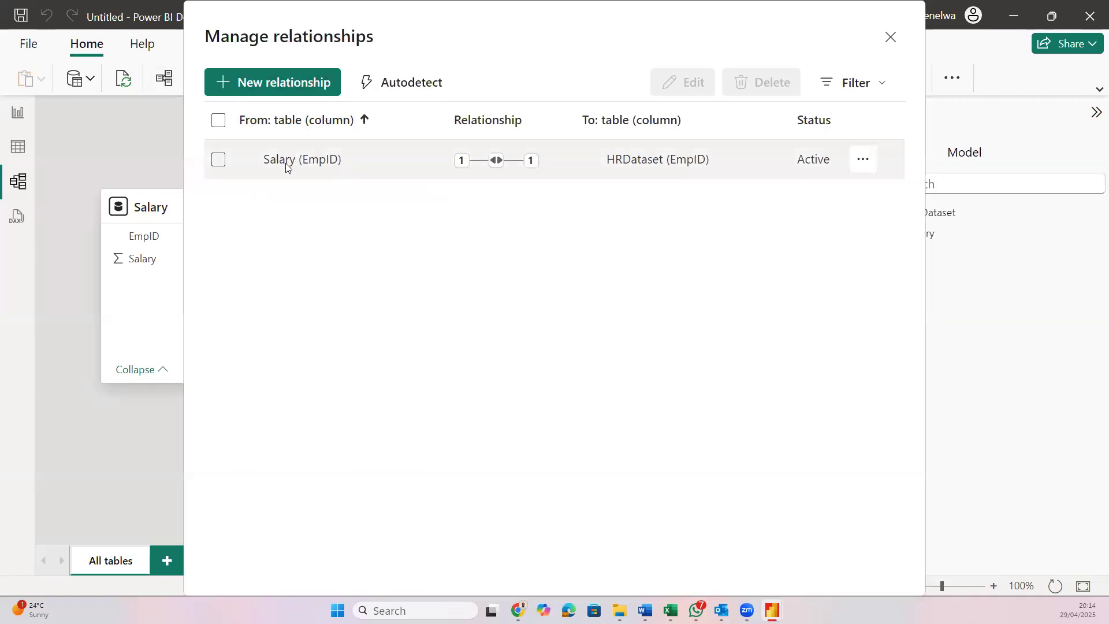
left_click(297, 89)
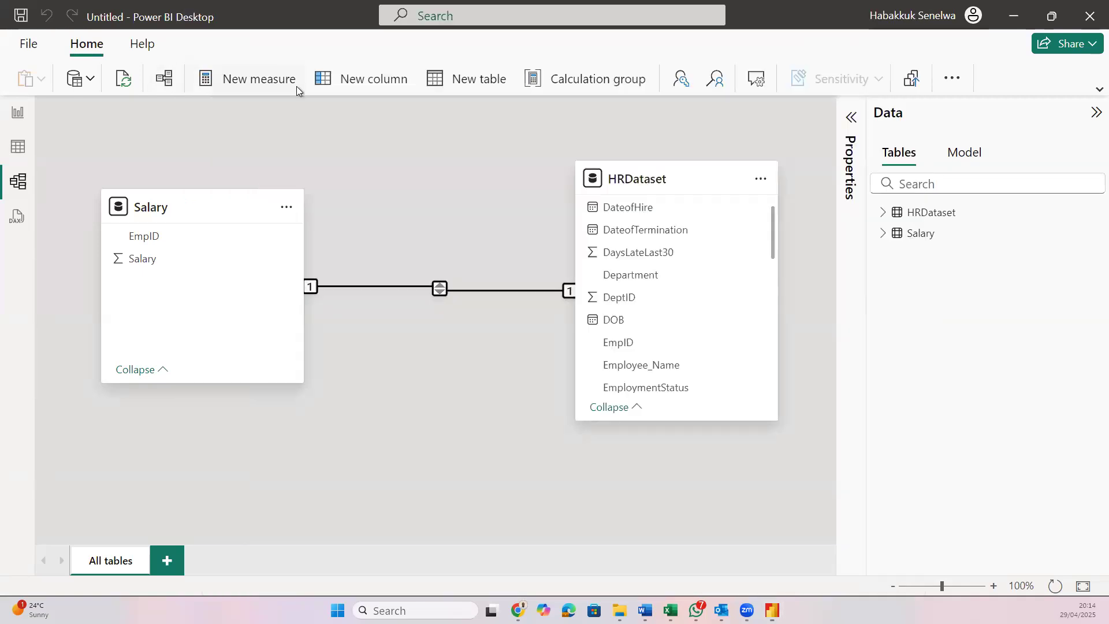
left_click(513, 125)
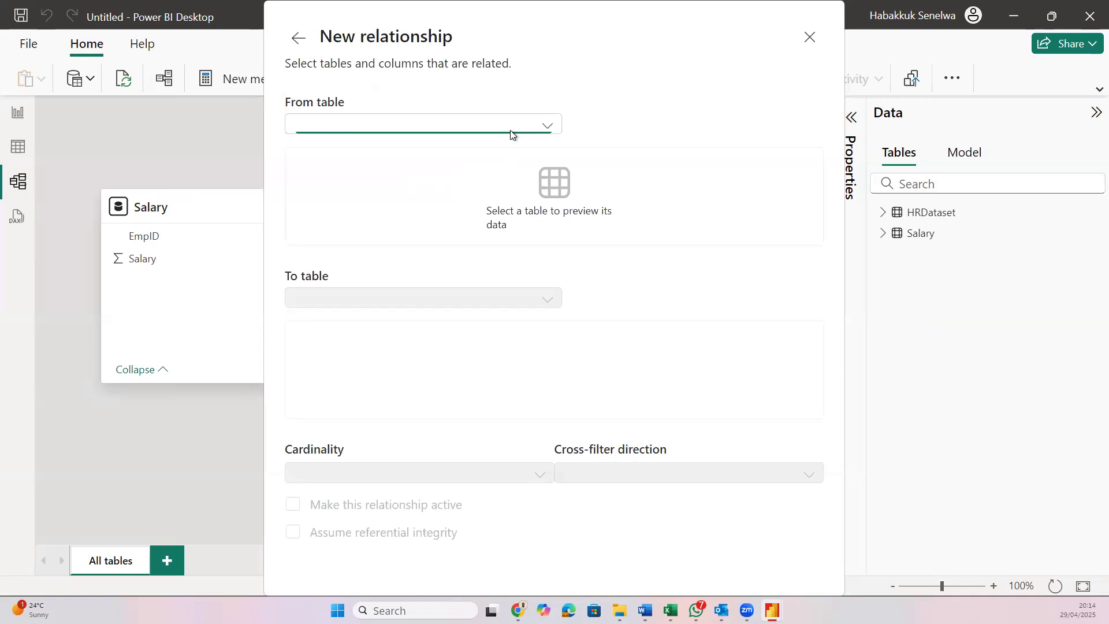
left_click(463, 150)
left_click(449, 296)
left_click(434, 322)
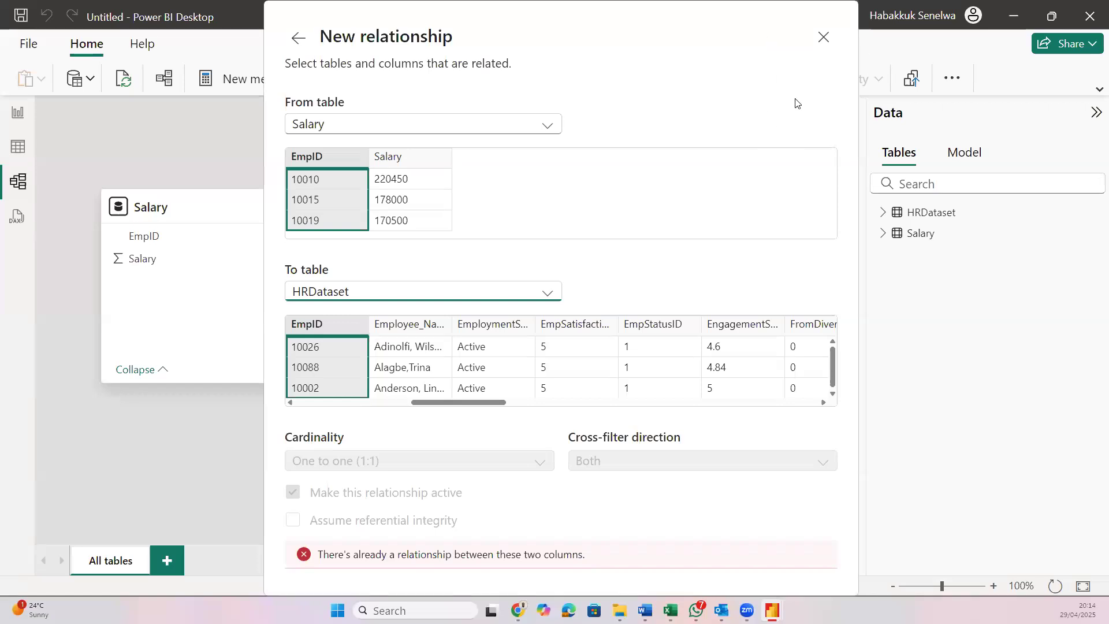
left_click(825, 40)
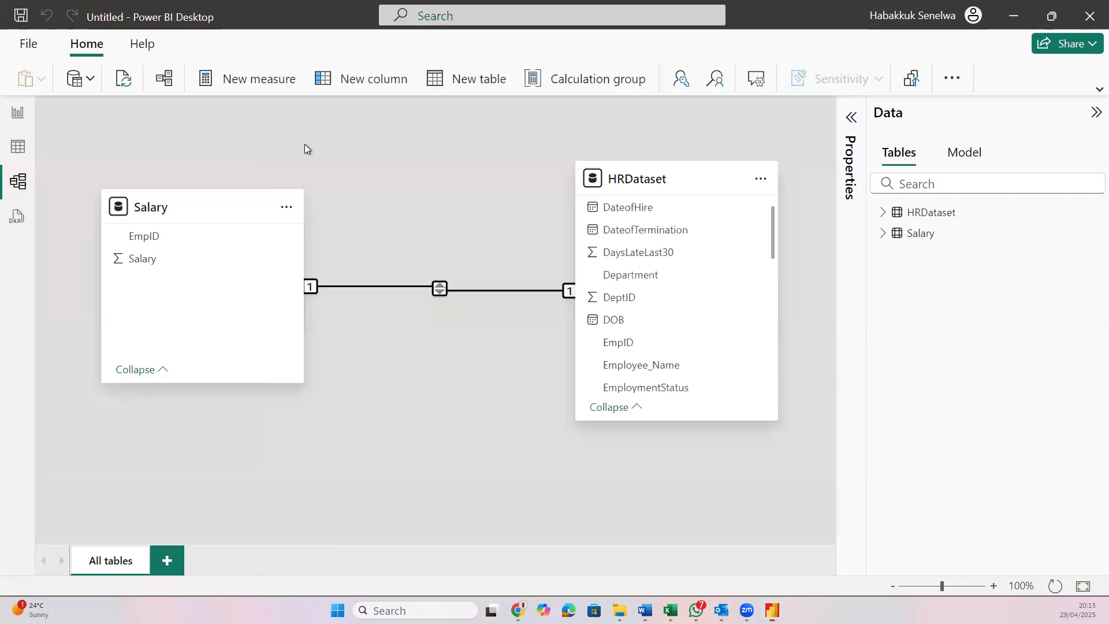
left_click(164, 78)
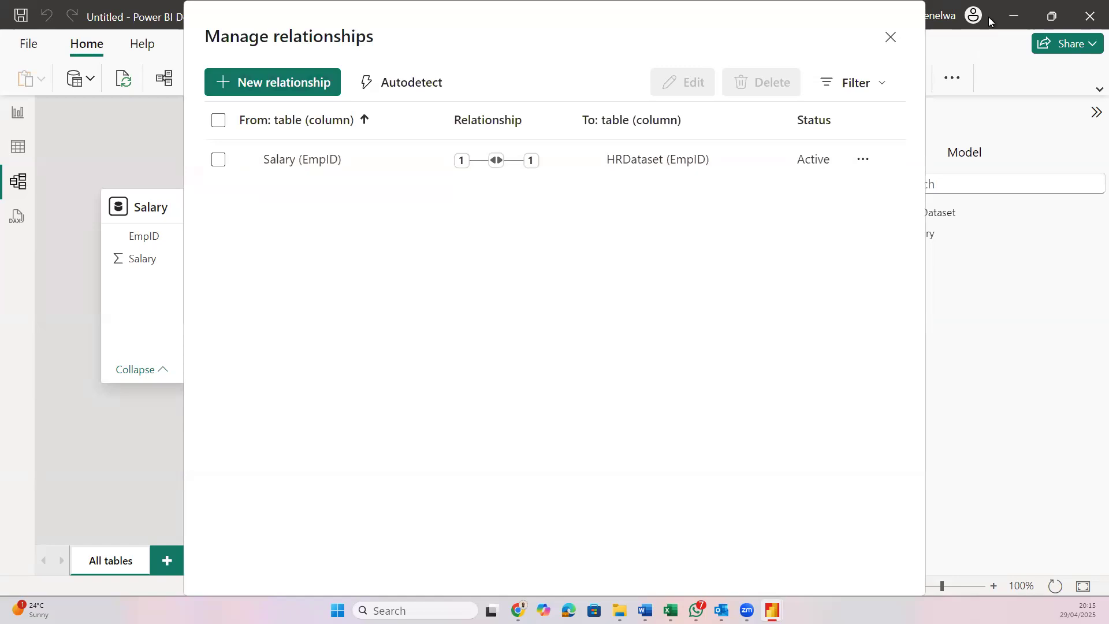
left_click(894, 38)
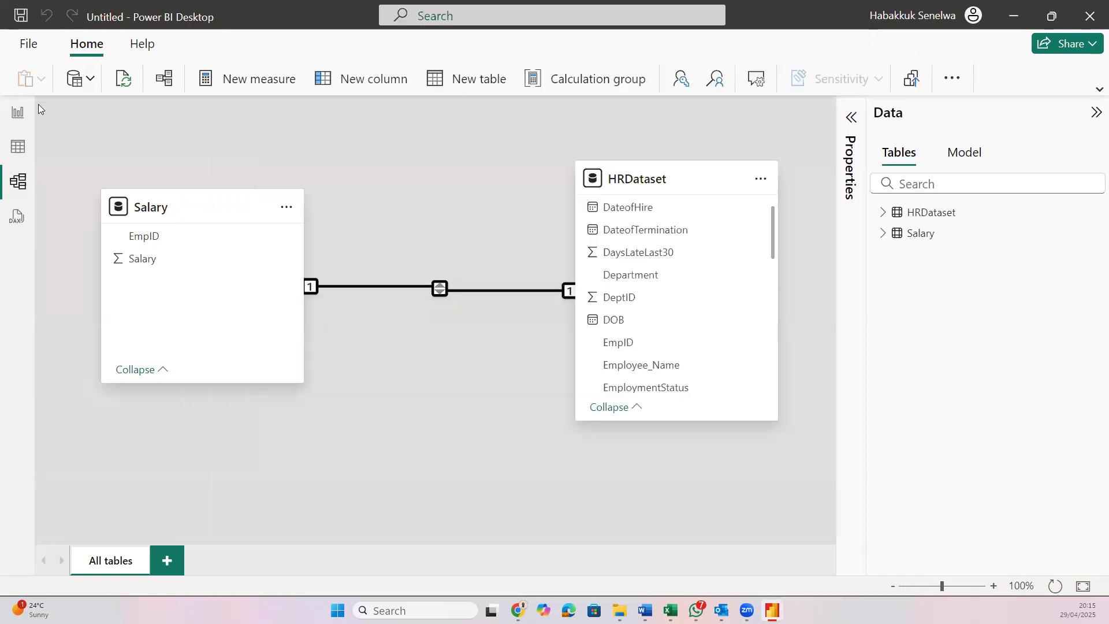
Switch to the Power BI Assignment document in Word and examine the Expected Output section with its sample HR dashboard, then return to Power BI
left_click(19, 113)
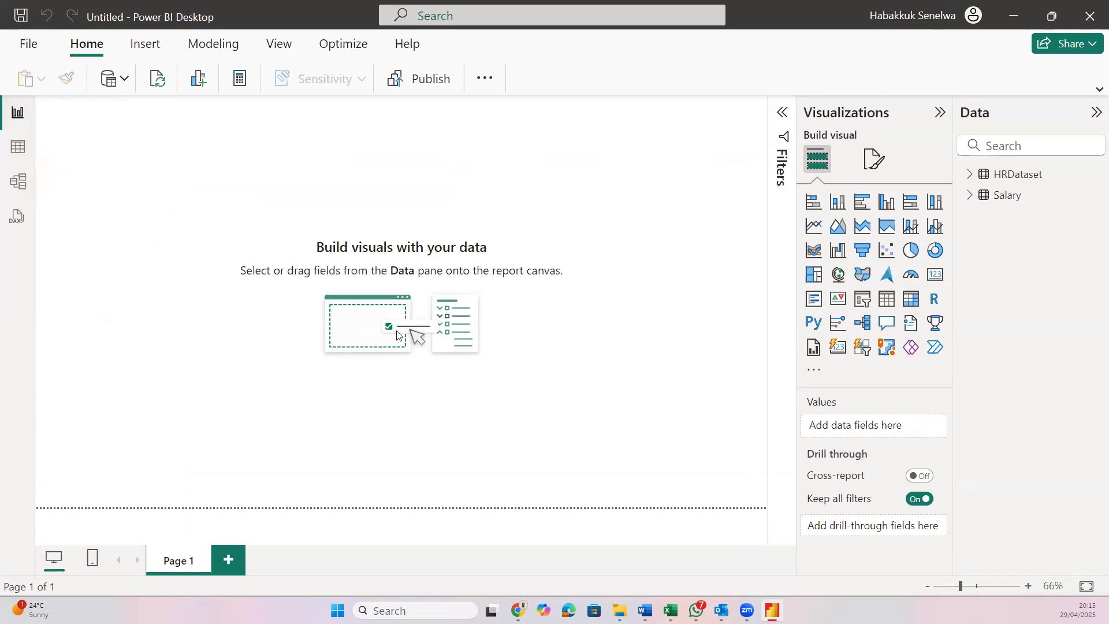
left_click(646, 611)
scroll(655, 457, "down", 1)
scroll(656, 458, "down", 5)
scroll(655, 458, "up", 1)
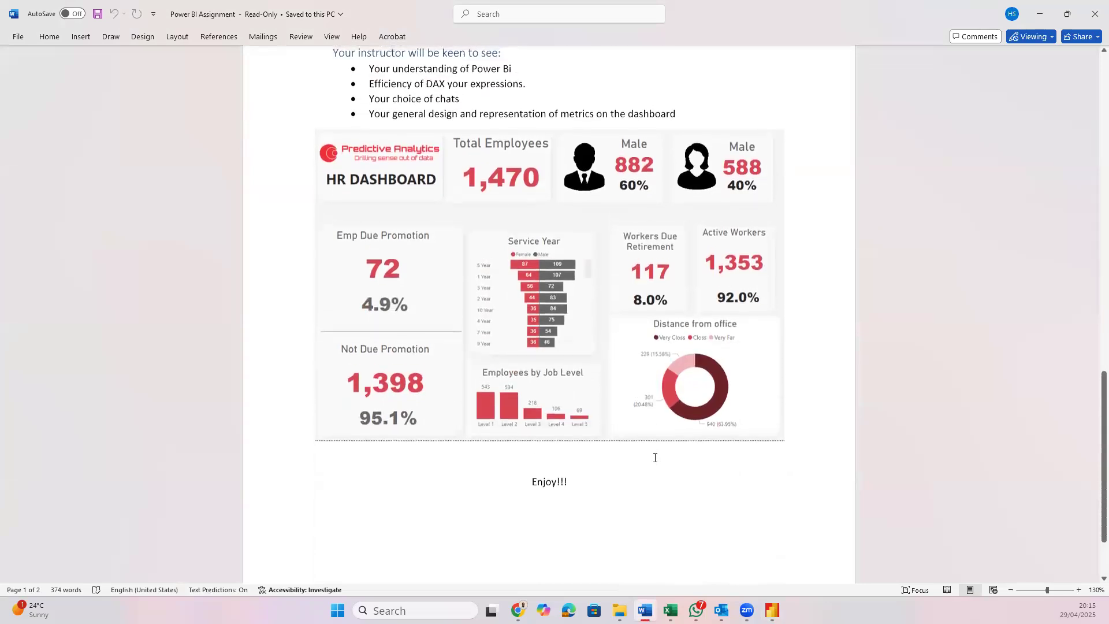
scroll(655, 457, "up", 1)
scroll(653, 456, "up", 3)
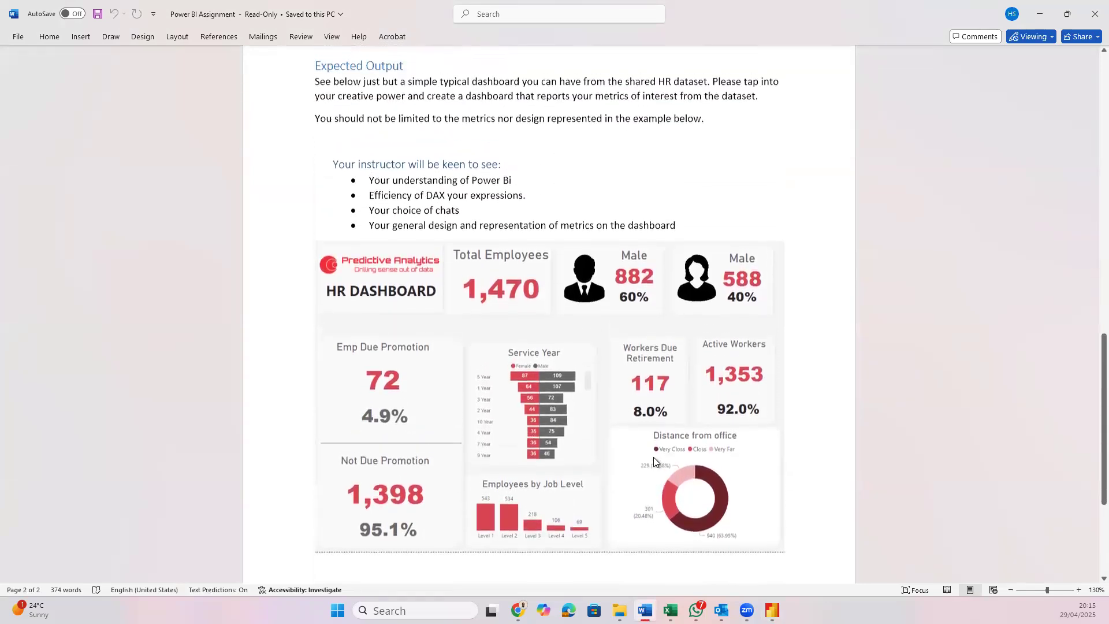
scroll(653, 457, "up", 5)
scroll(653, 457, "down", 3)
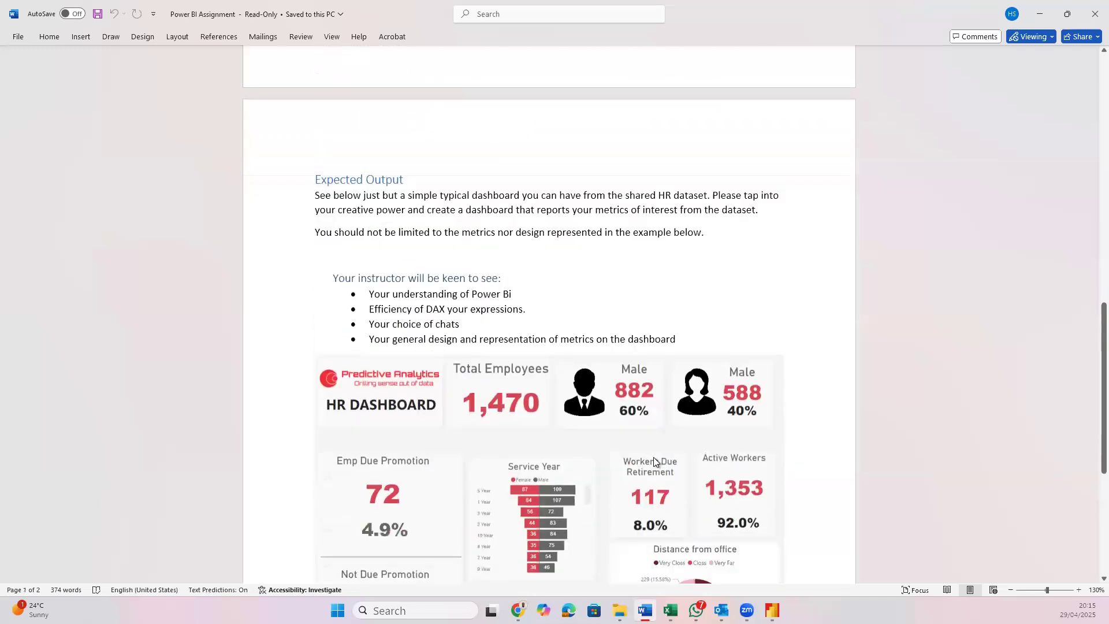
scroll(653, 457, "up", 1)
scroll(653, 457, "down", 3)
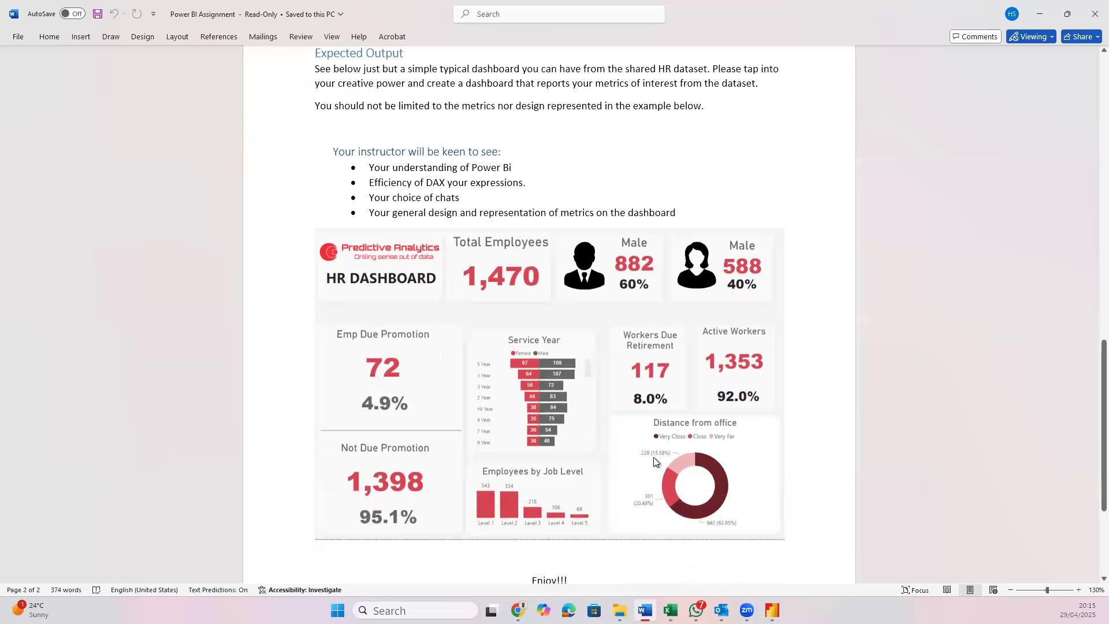
scroll(654, 456, "down", 1)
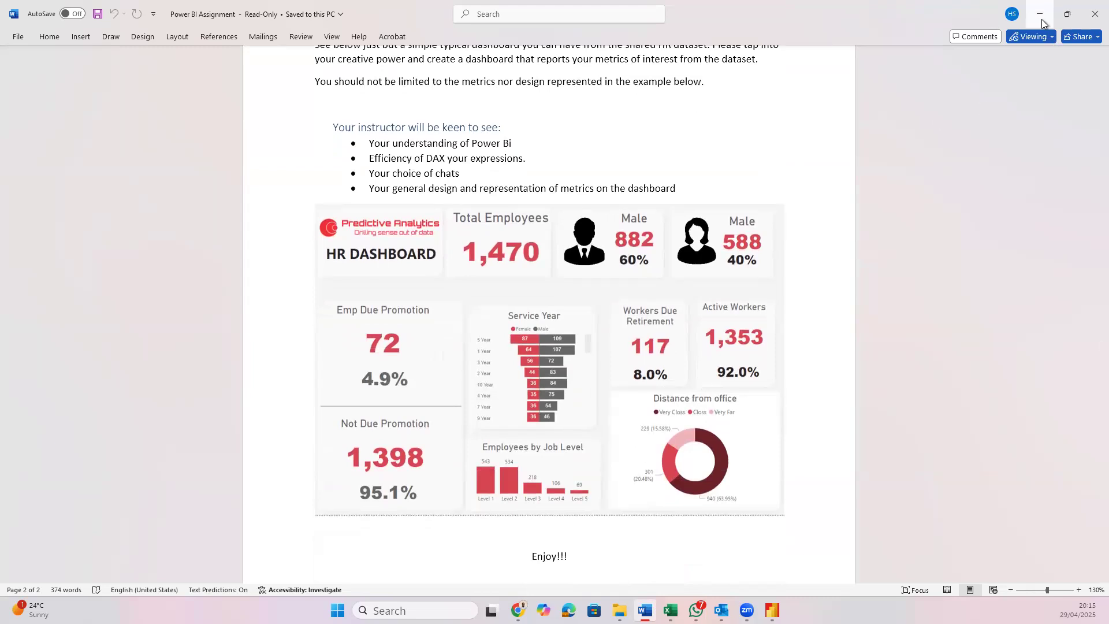
key("alt+Tab")
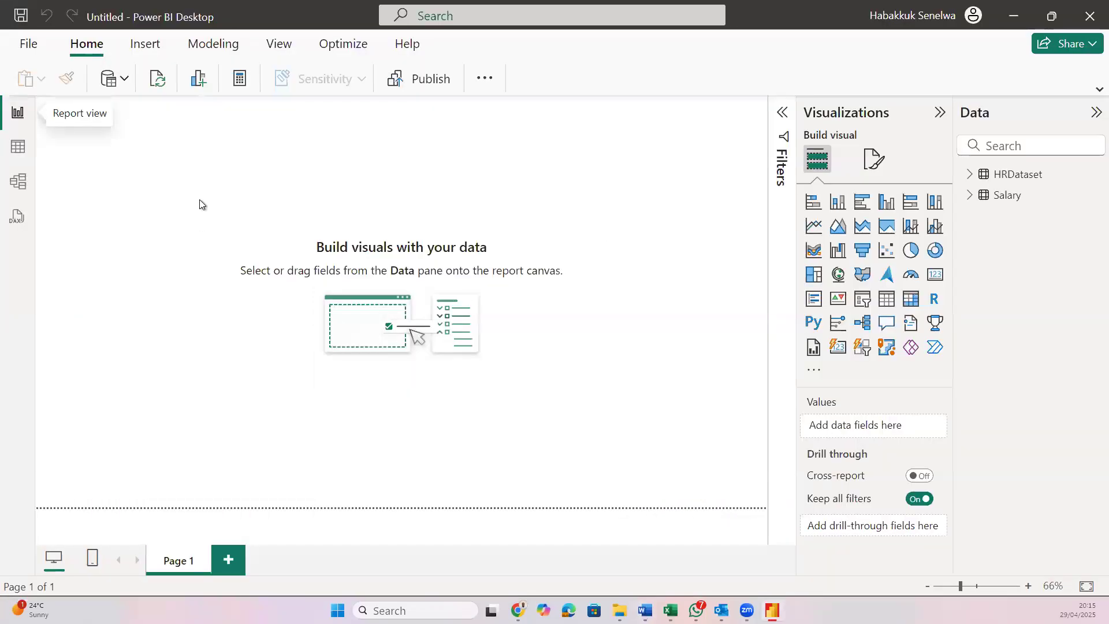
Examine the HRDataset columns in the table view and return to the report view
left_click(17, 146)
scroll(297, 336, "right", 10)
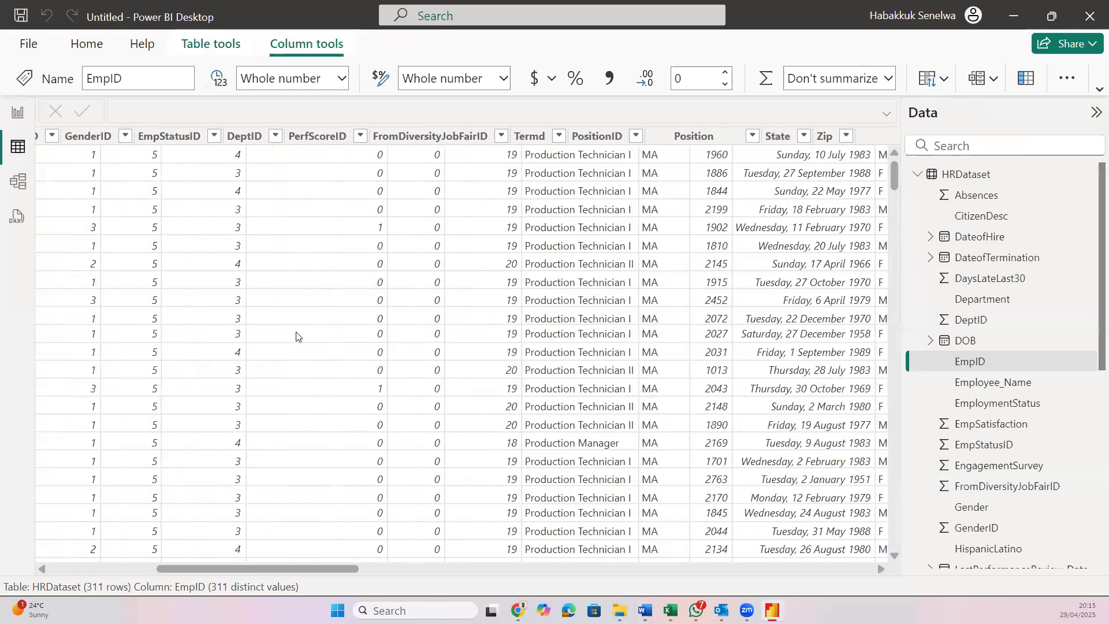
scroll(296, 336, "right", 5)
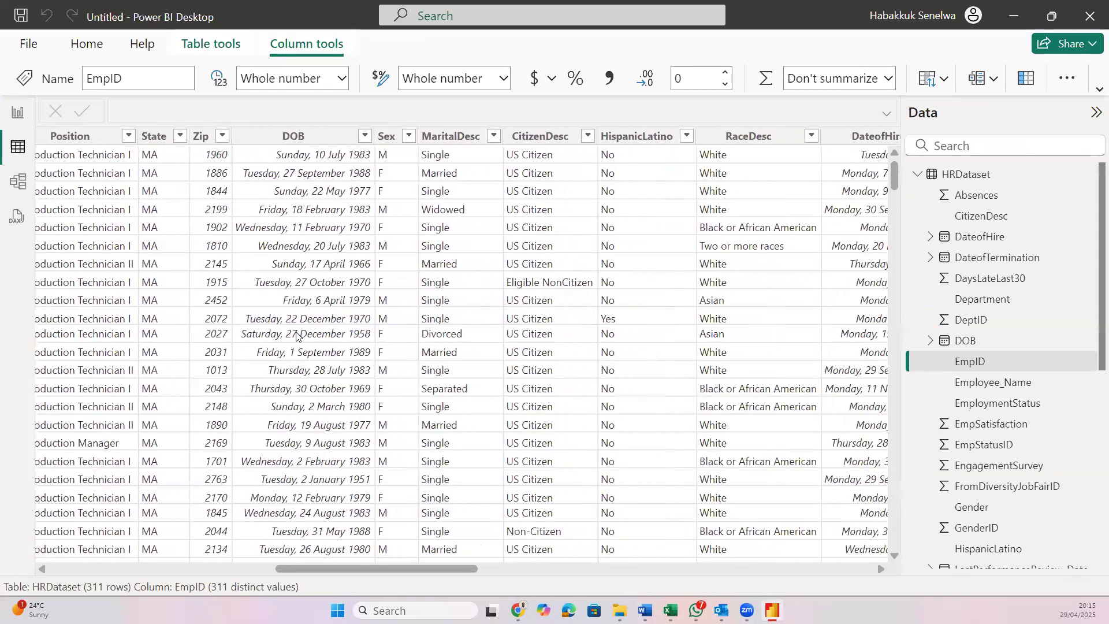
scroll(297, 336, "right", 5)
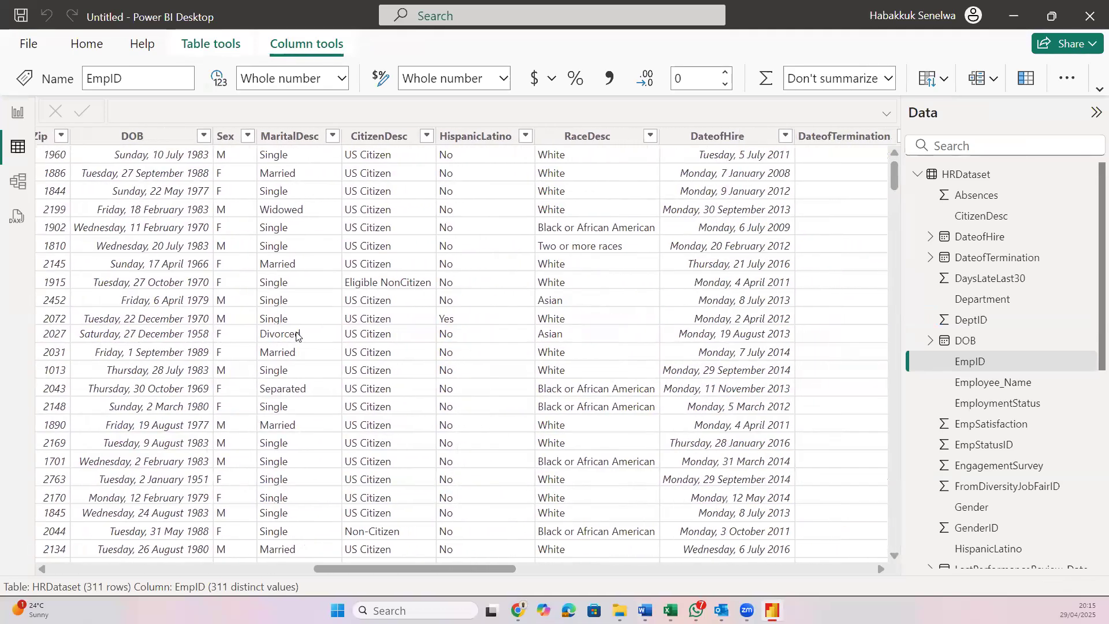
scroll(296, 336, "right", 3)
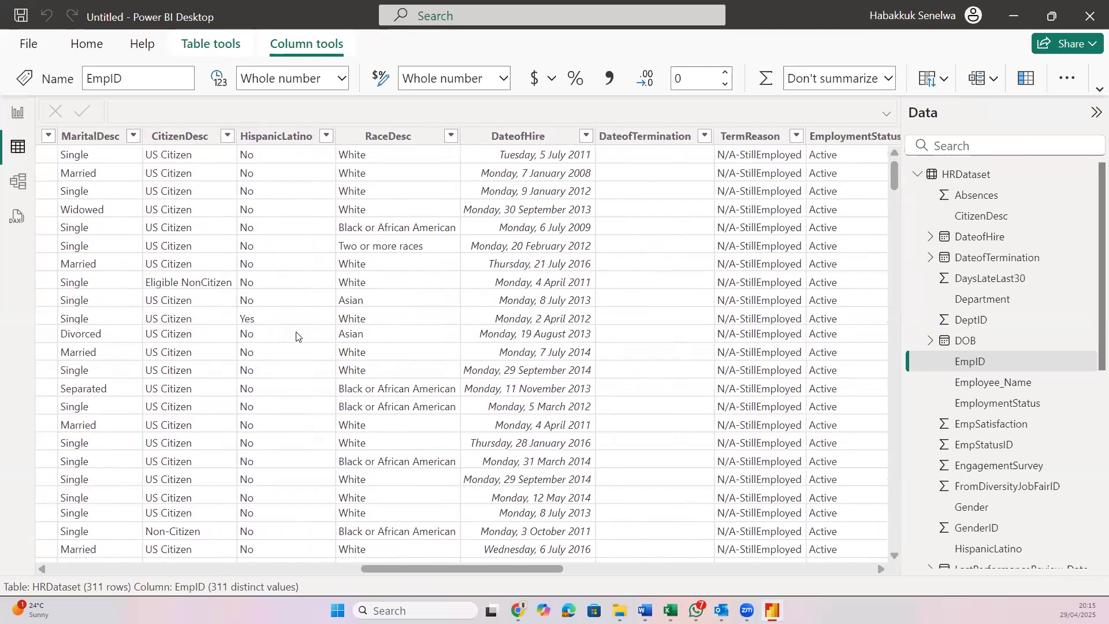
scroll(296, 336, "right", 10)
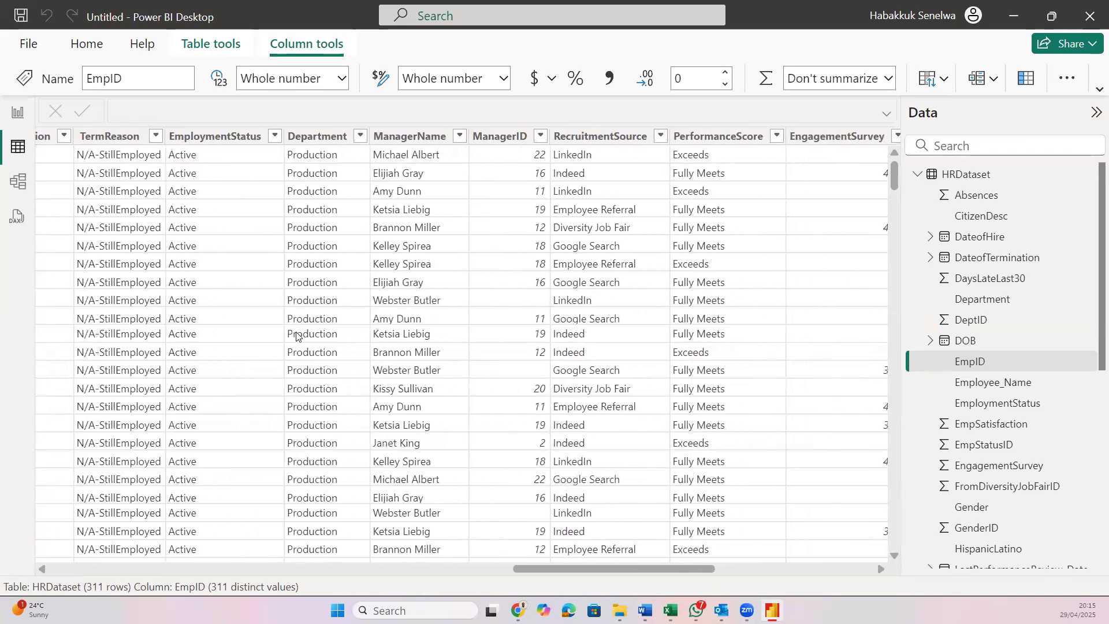
scroll(296, 336, "right", 8)
scroll(297, 337, "right", 8)
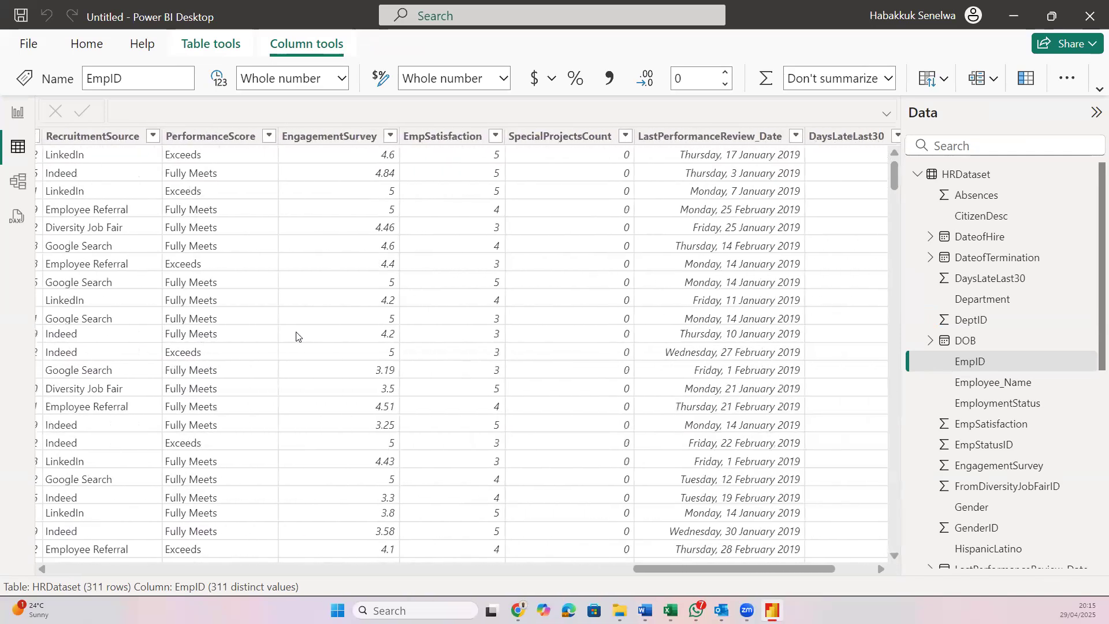
scroll(297, 337, "left", 20)
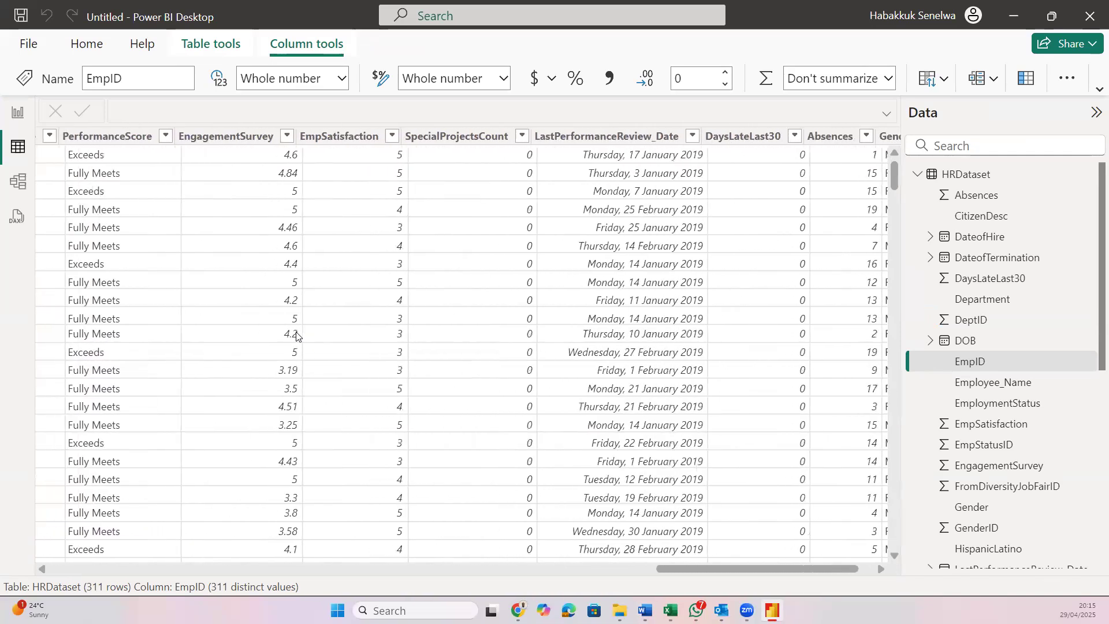
scroll(297, 337, "left", 3)
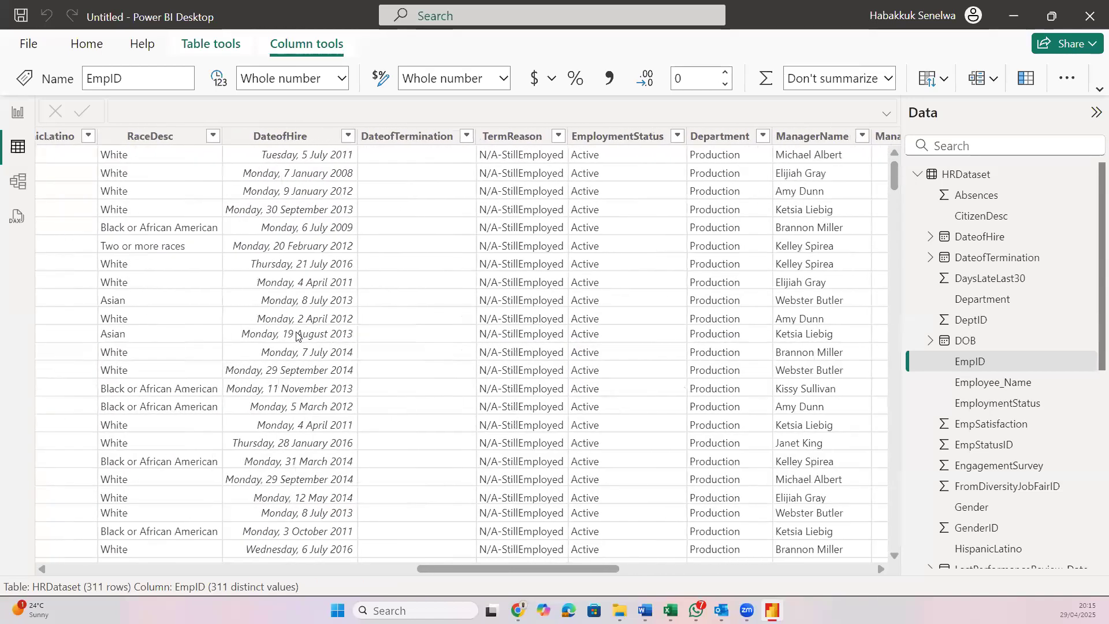
left_click(16, 115)
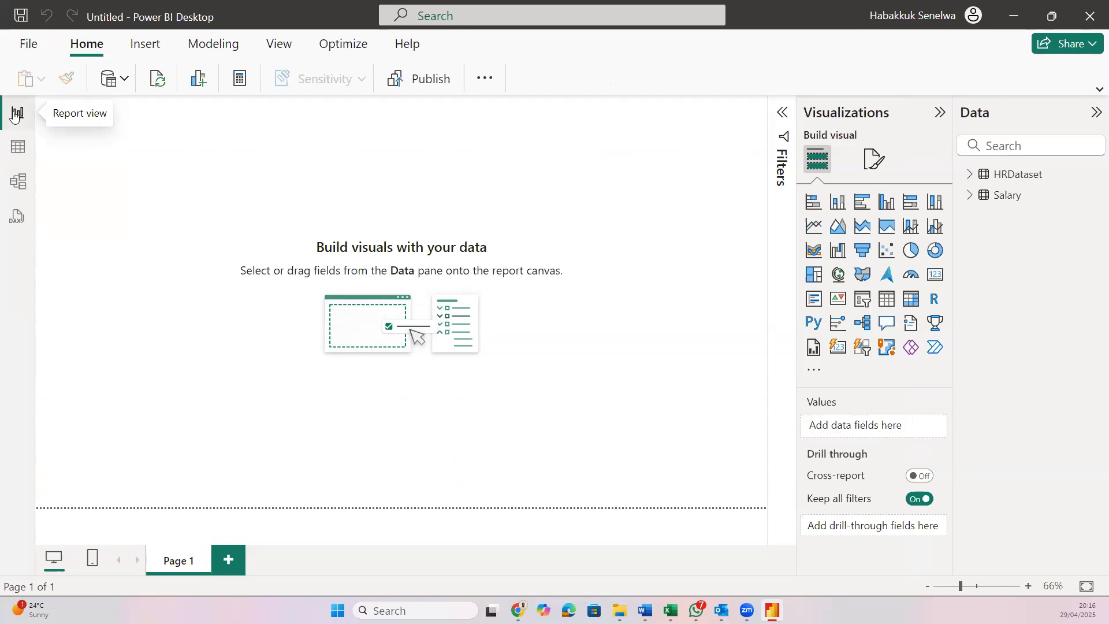
key("super+shift+s")
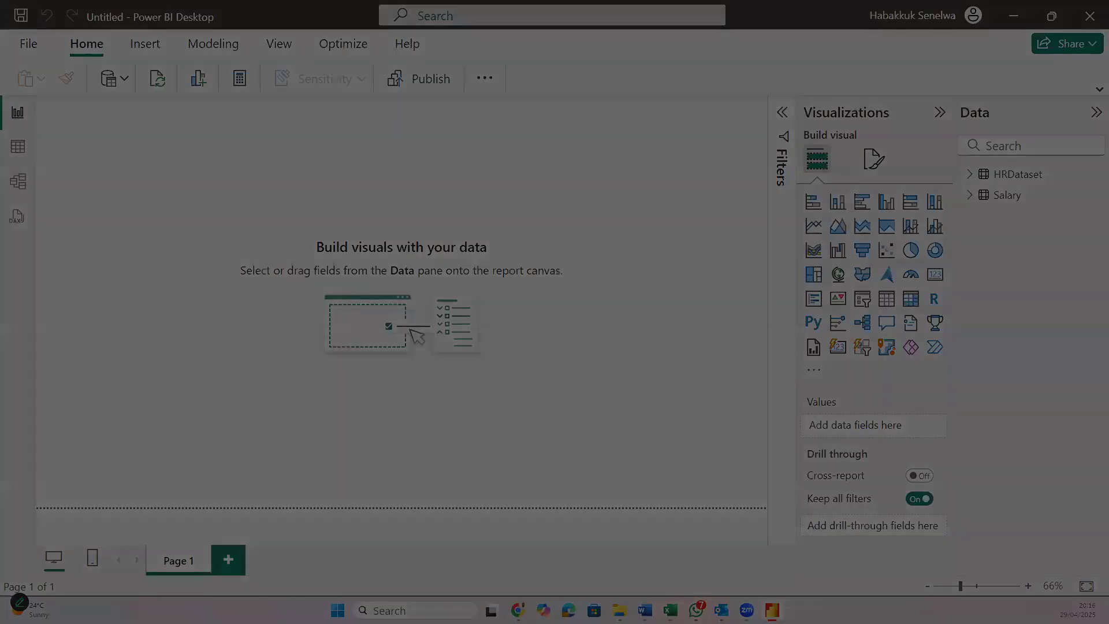
key("Escape")
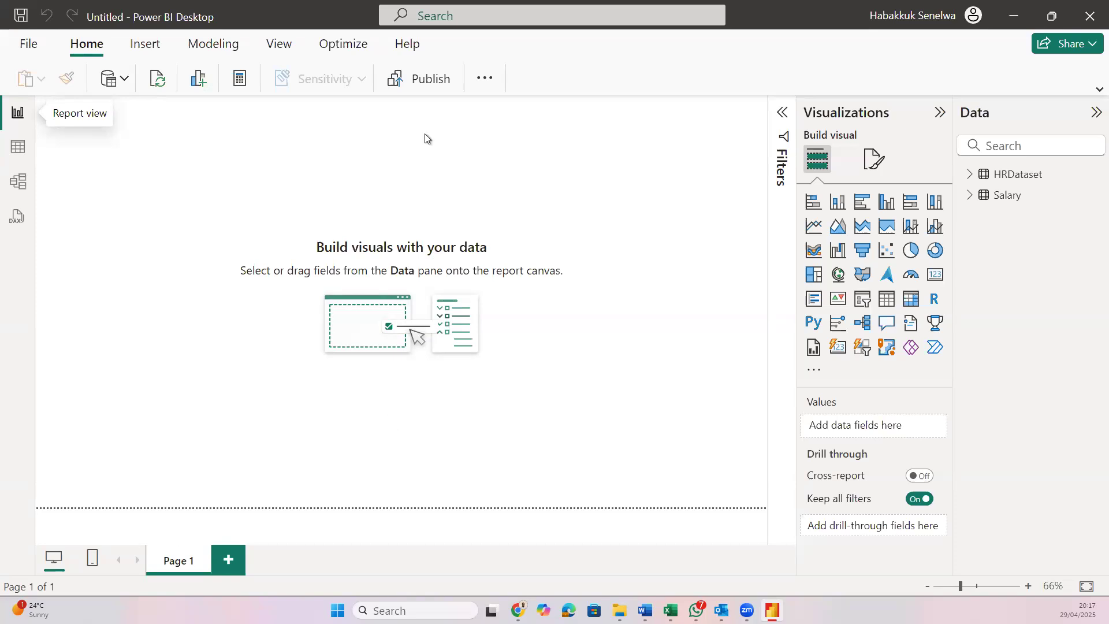
left_click(413, 52)
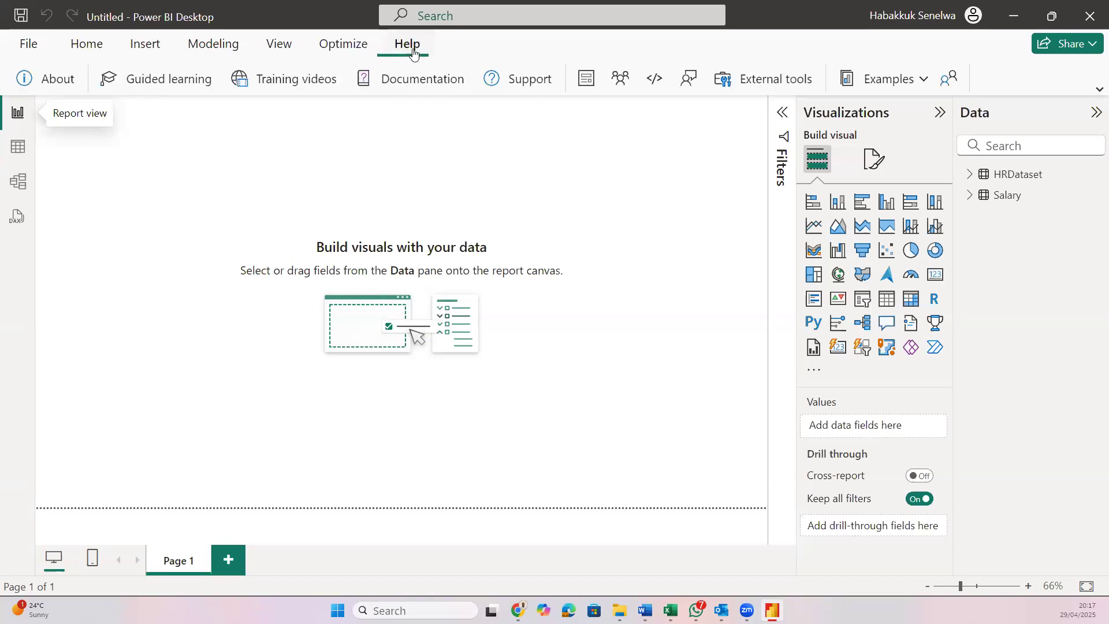
left_click(334, 40)
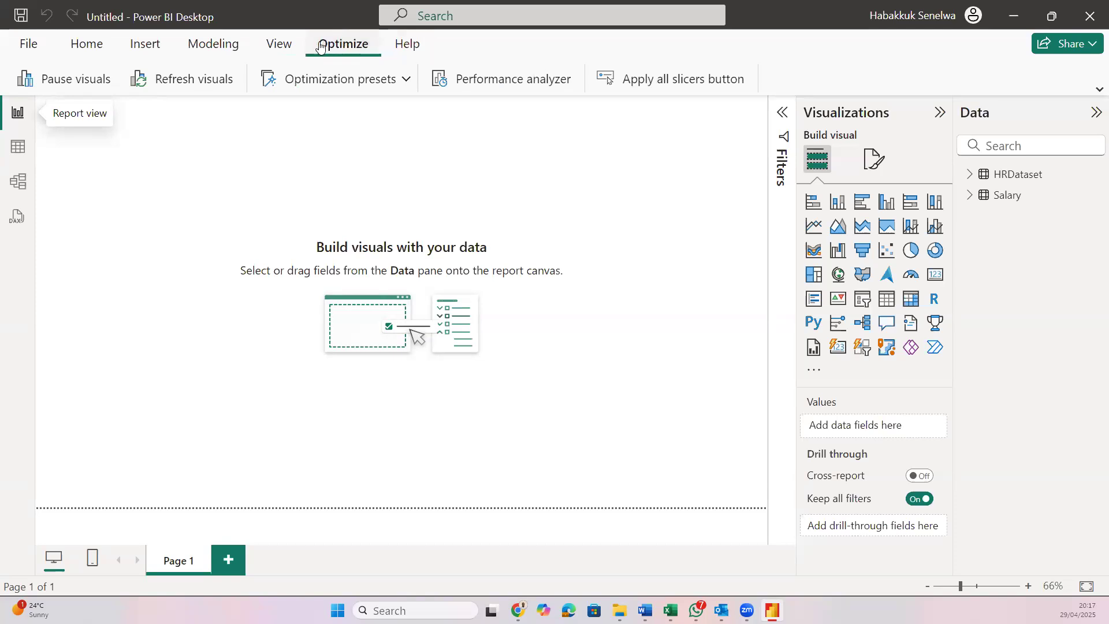
left_click(279, 47)
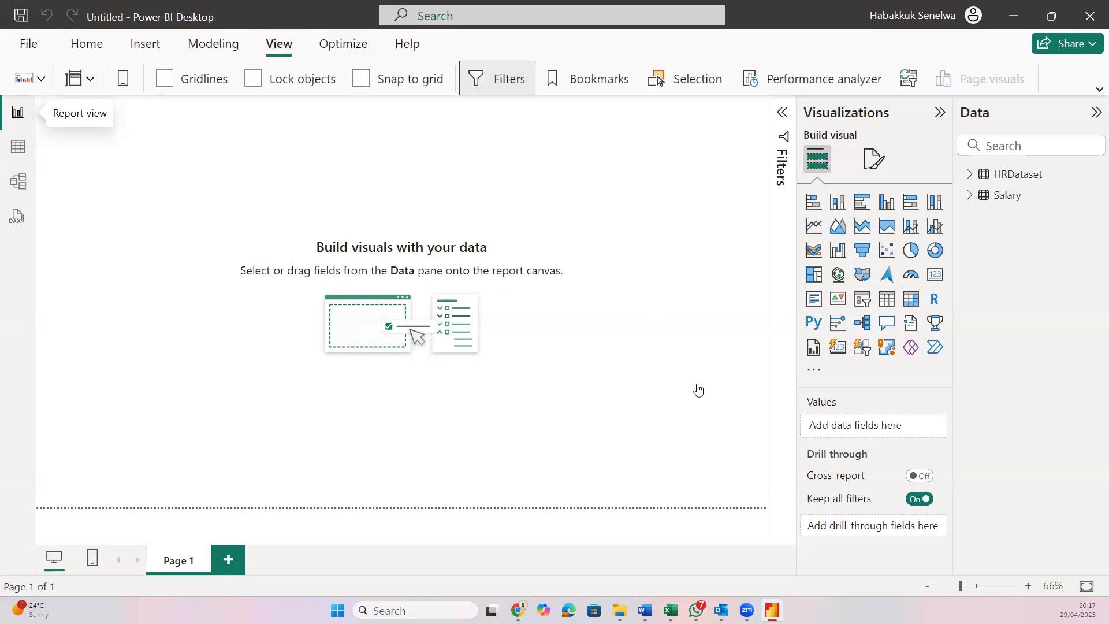
Add a Q&A visual to Page 1, make it slightly taller and look through its suggested questions
left_click(893, 327)
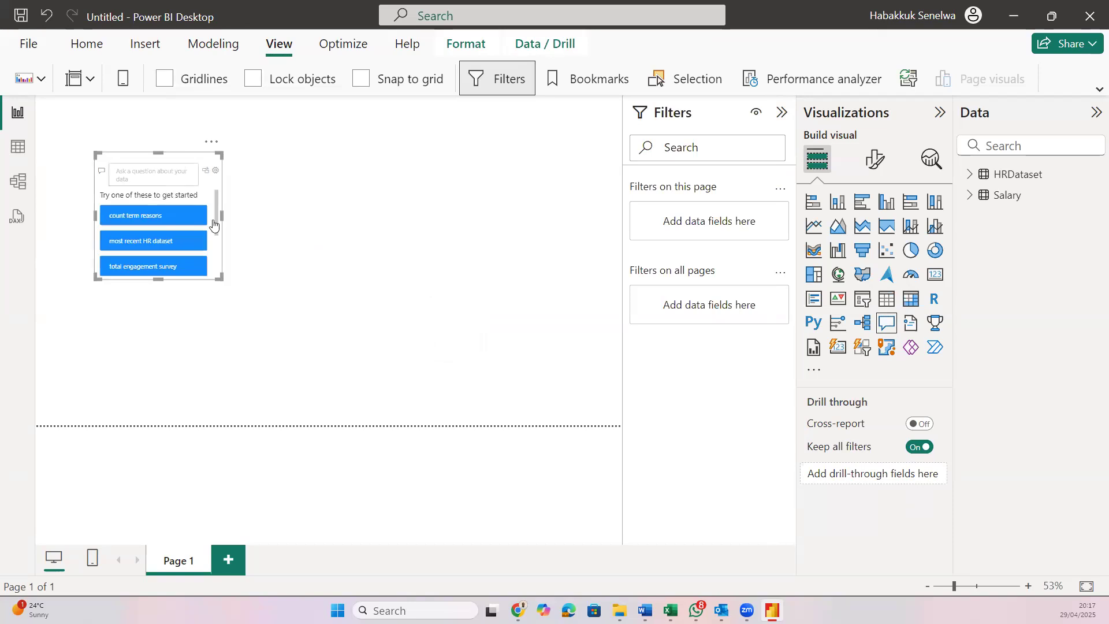
mouse_move(220, 279)
left_mouse_down()
mouse_move(309, 329)
mouse_move(215, 291)
left_mouse_up()
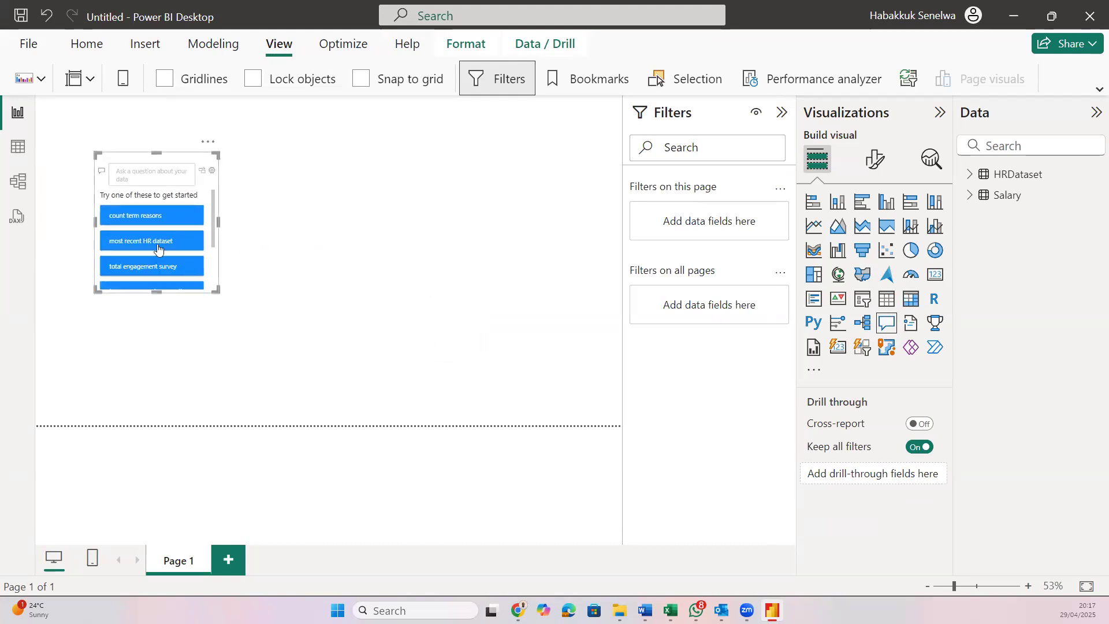
scroll(159, 247, "down", 3)
scroll(159, 248, "up", 3)
scroll(171, 256, "down", 2)
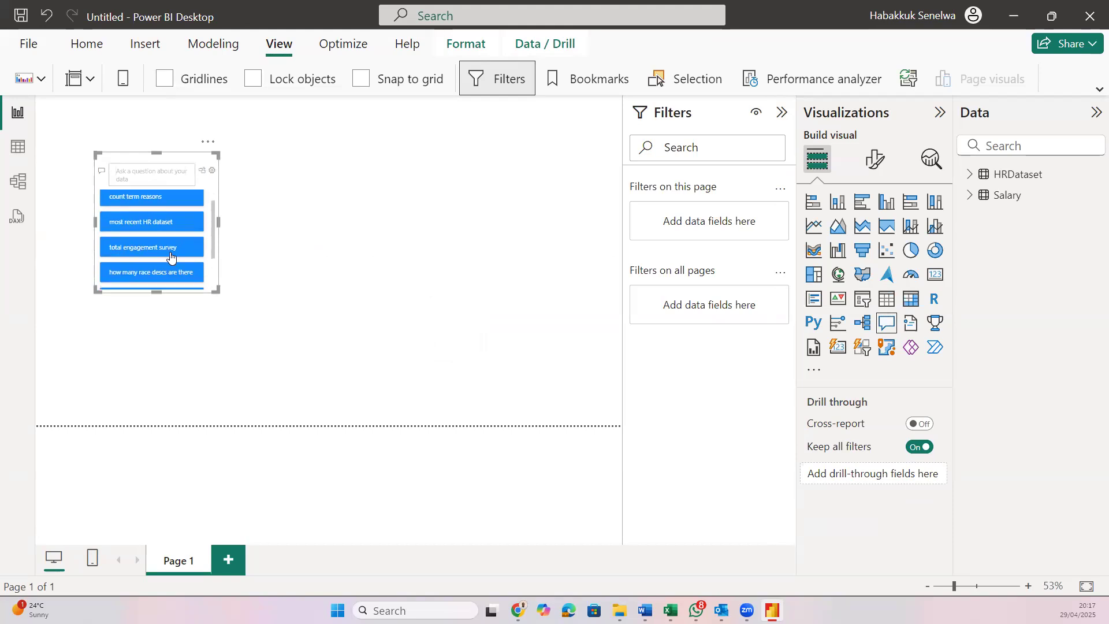
scroll(171, 256, "down", 2)
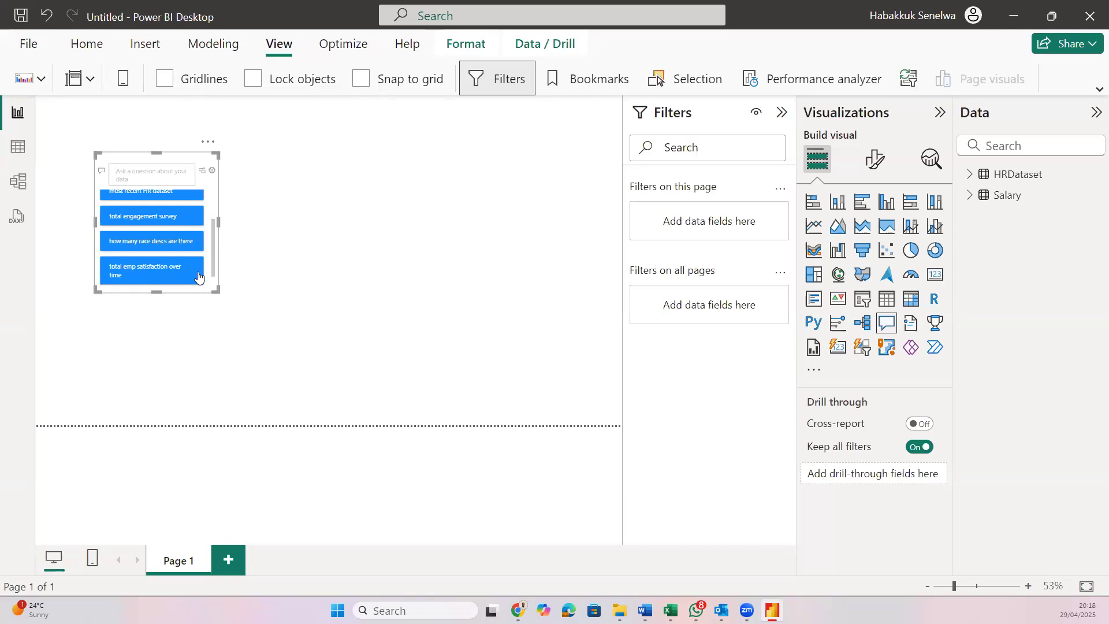
Ask the Q&A visual for "total number of employees by gender" and enlarge the visual so its chart is readable
type("total e")
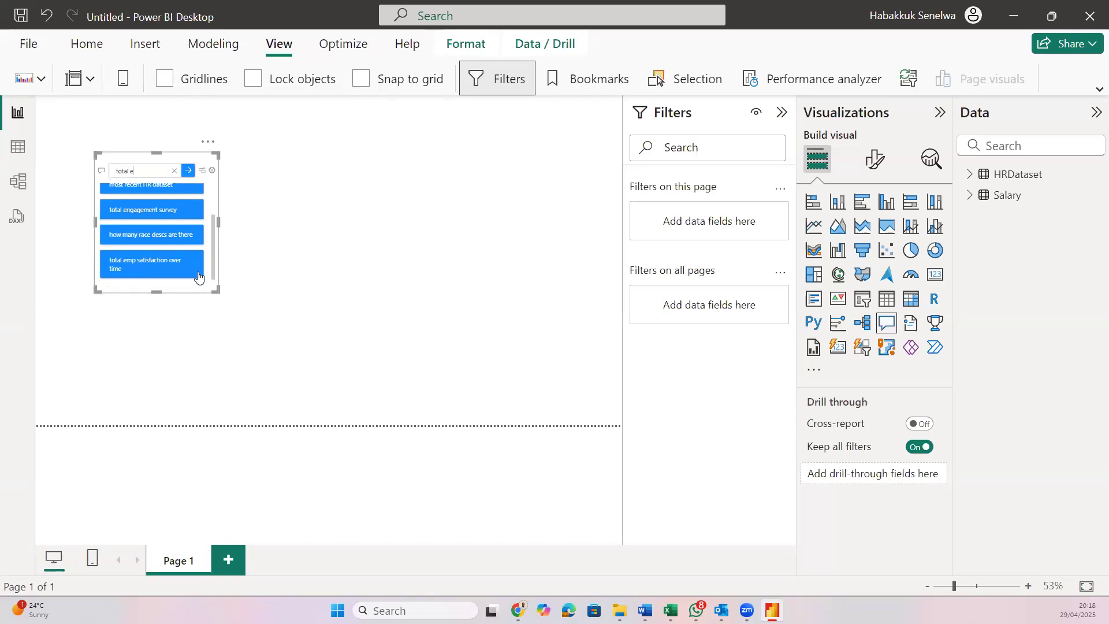
key("BackSpace")
type("number of employees")
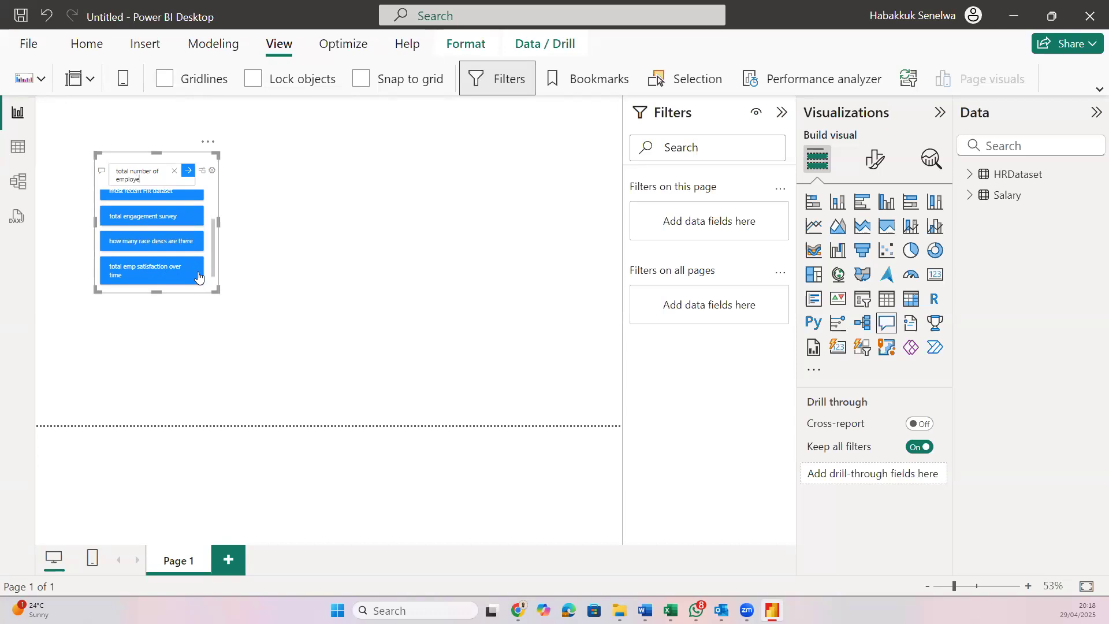
type(" by gender")
key("Return")
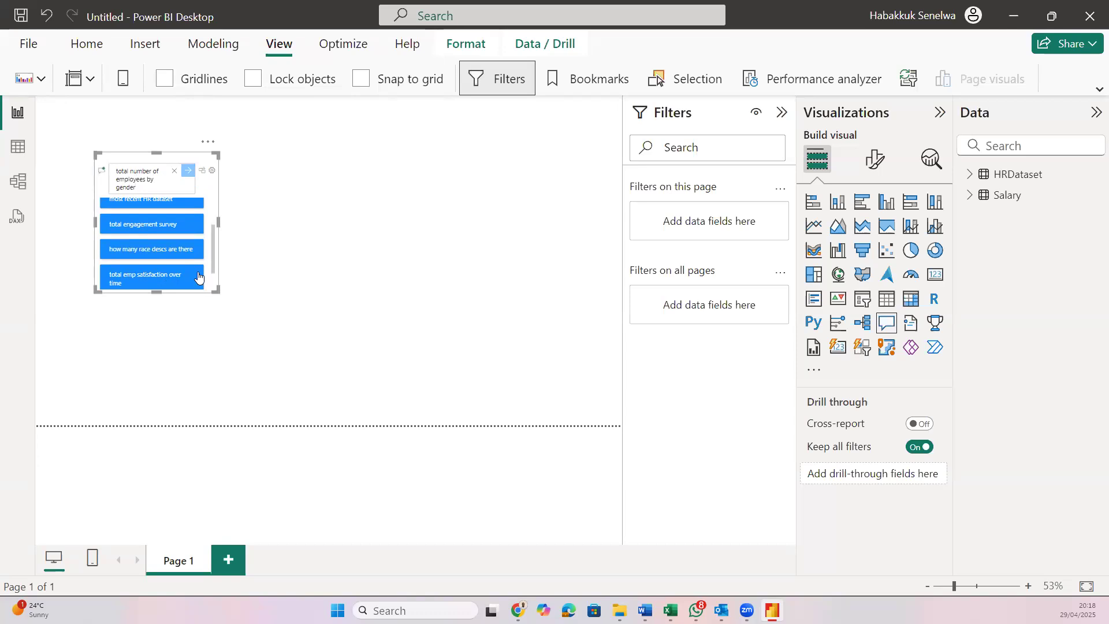
scroll(148, 196, "up", 3)
scroll(156, 223, "down", 2)
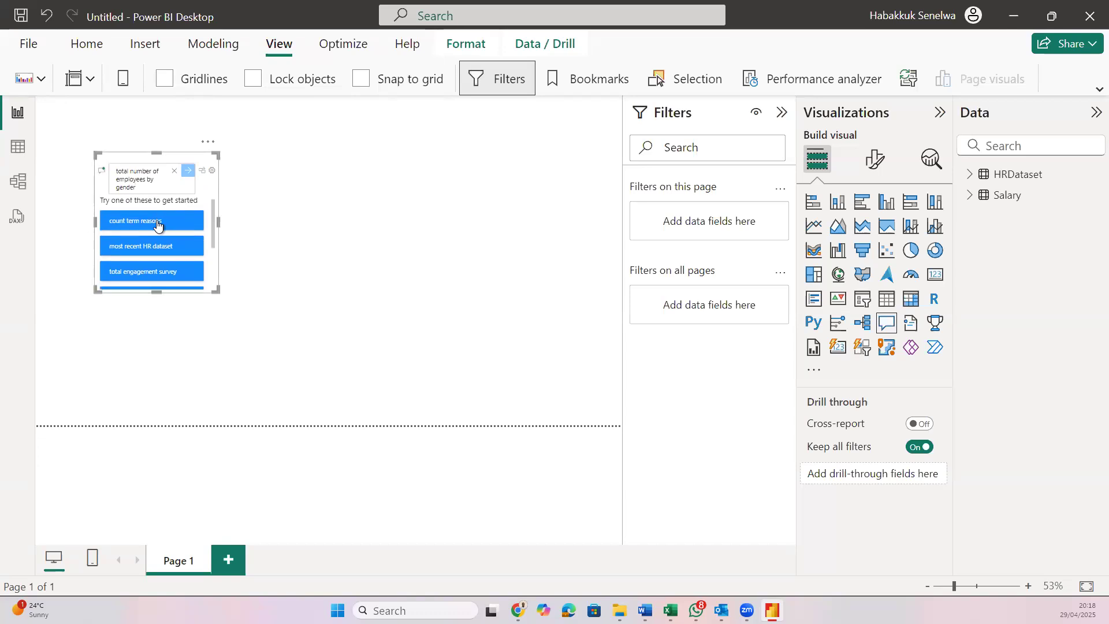
key("Return")
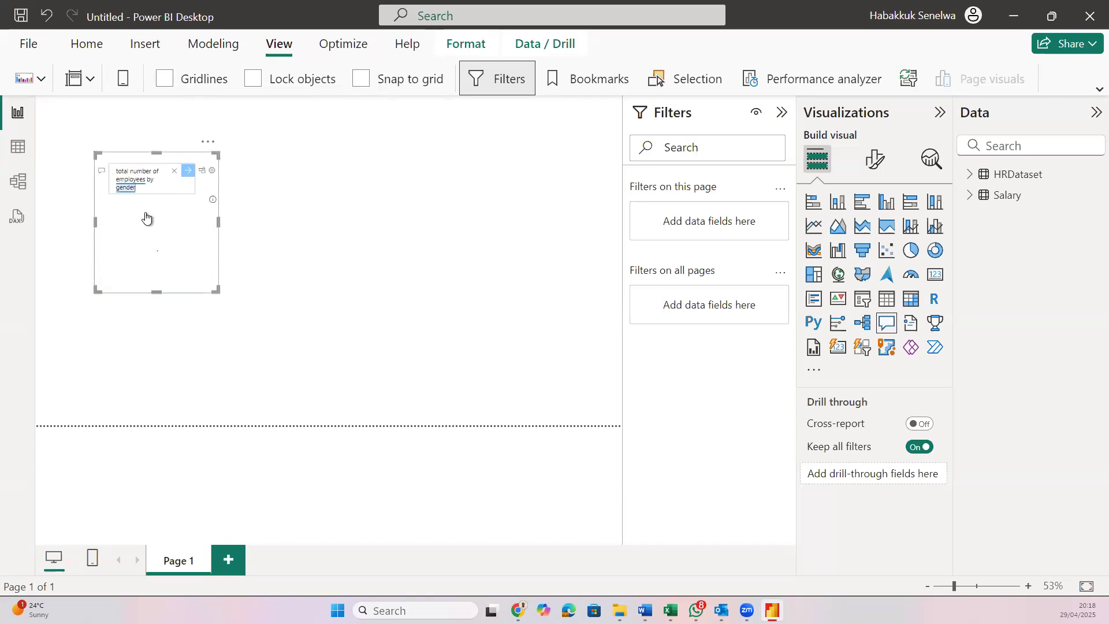
left_click_drag(219, 298, 298, 346)
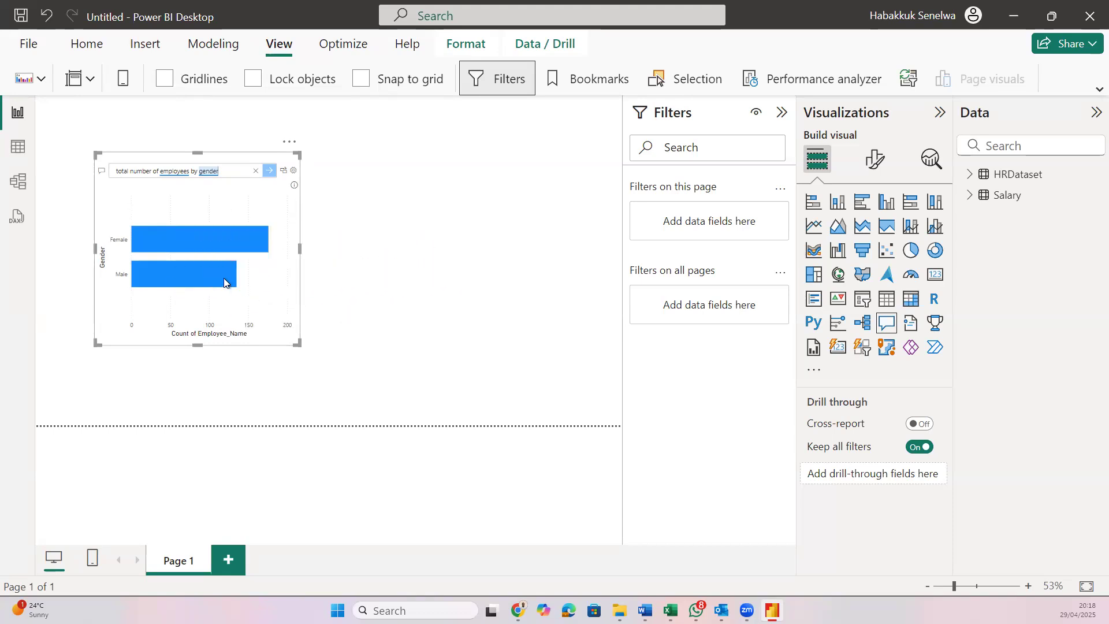
mouse_move(226, 280)
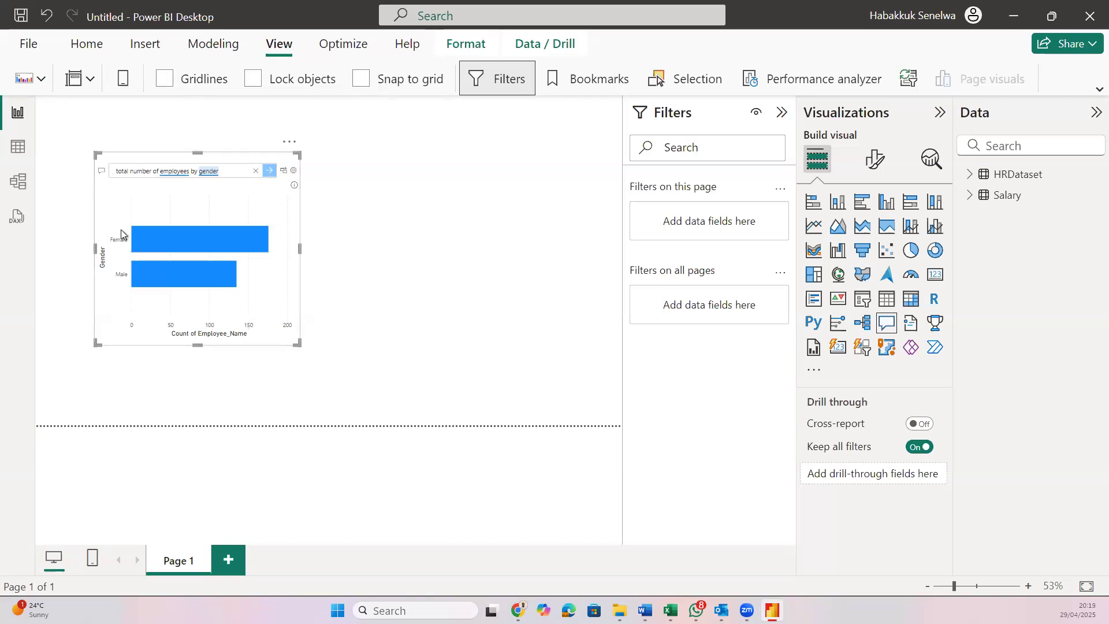
Switch to the HR dashboard report in the Power BI service in Chrome, maximize its window and get insights for it
key("alt+Tab")
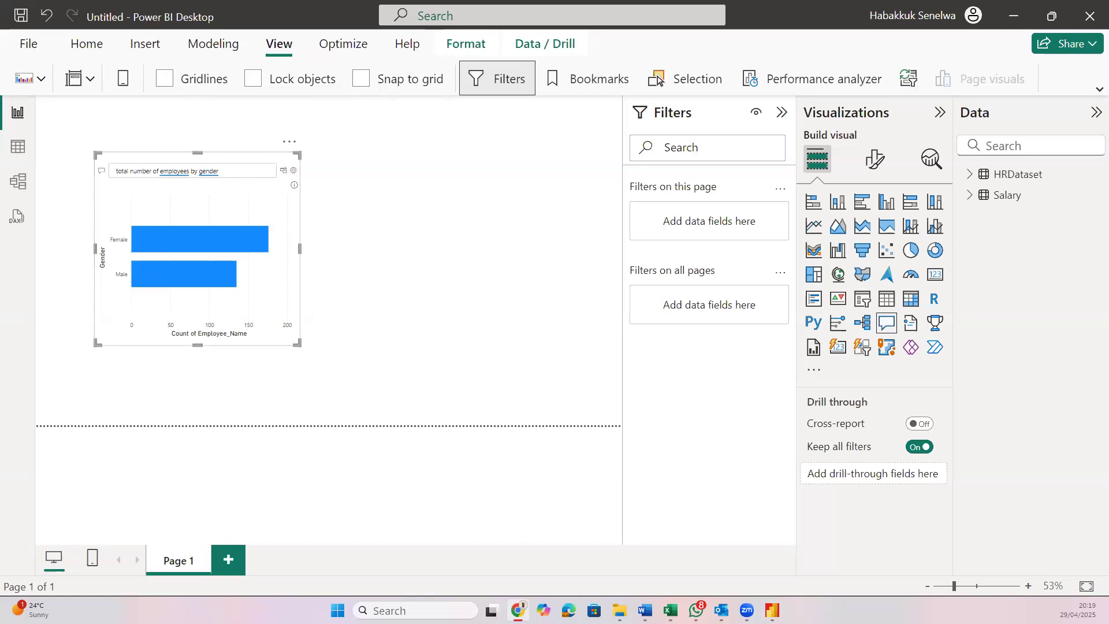
mouse_move(30, 610)
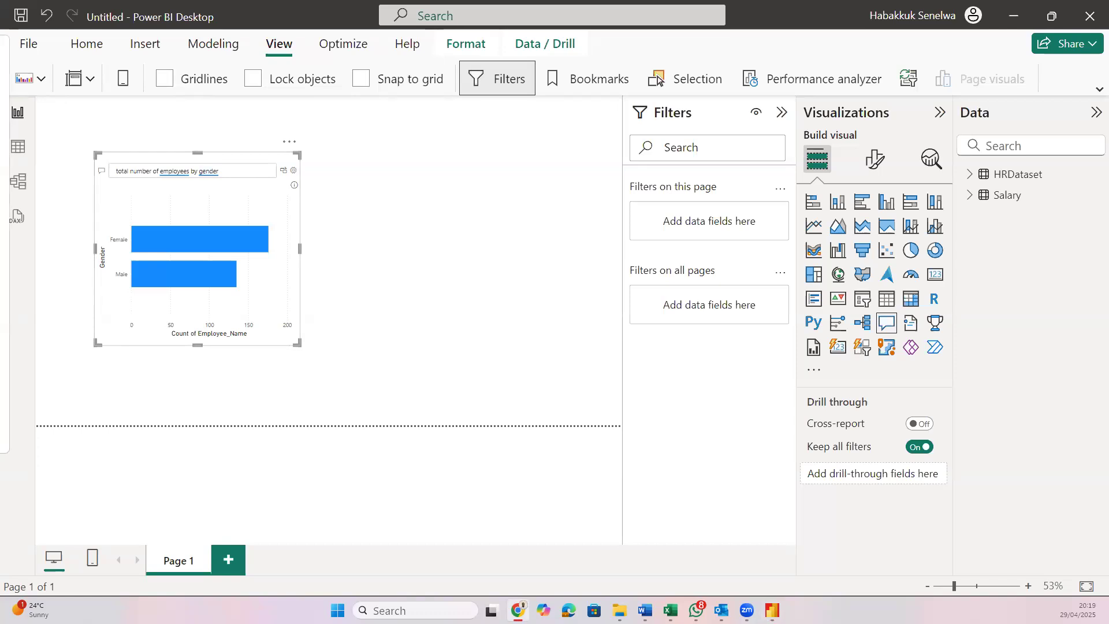
left_click_drag(4, 53, 576, 147)
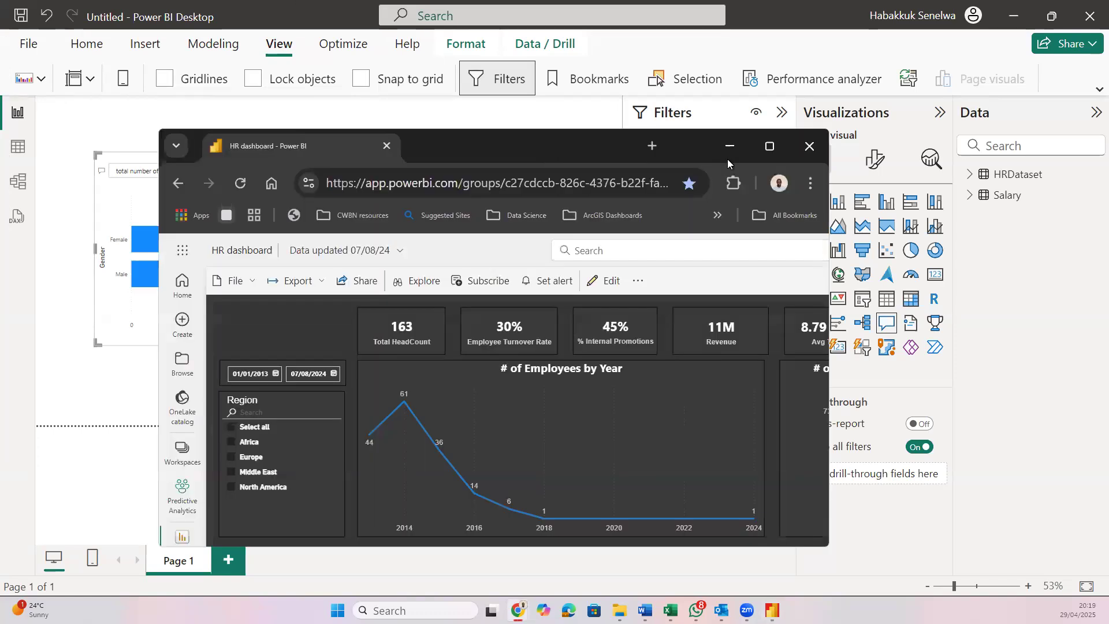
left_click(776, 151)
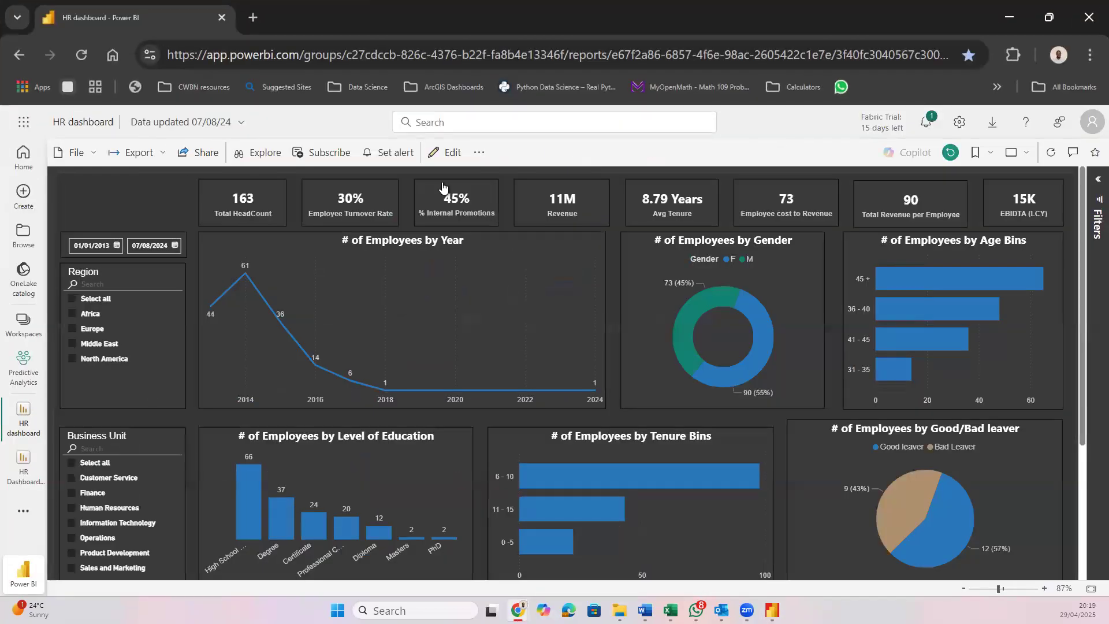
left_click(478, 153)
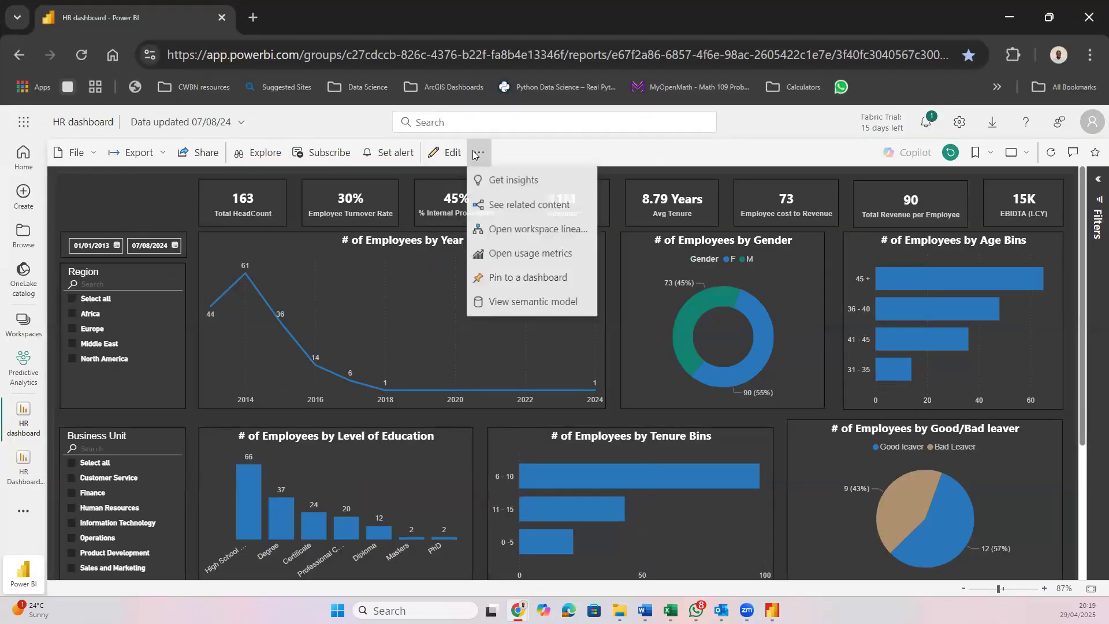
left_click(497, 180)
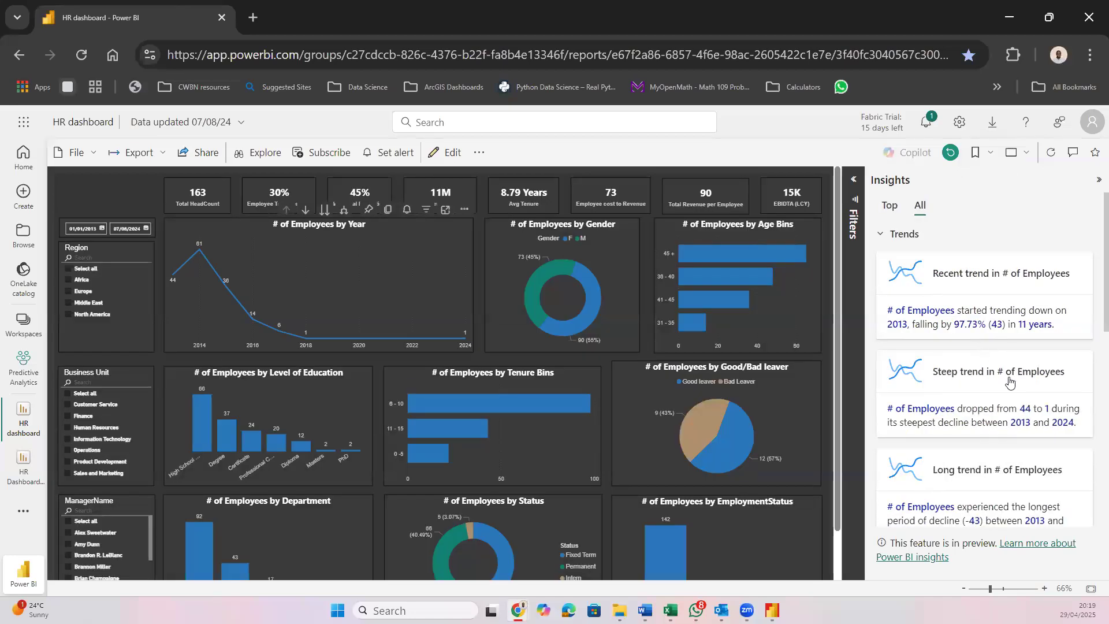
Examine the report's Trends and KPI analysis insights, and check the top insights before returning to all insights
scroll(1010, 381, "down", 2)
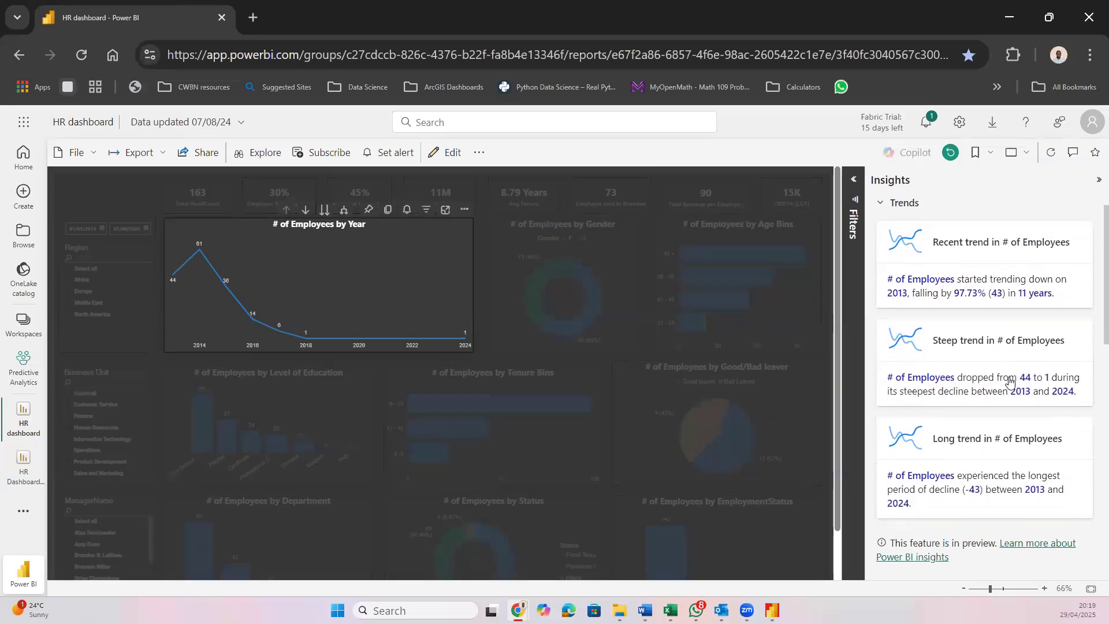
scroll(1010, 382, "down", 7)
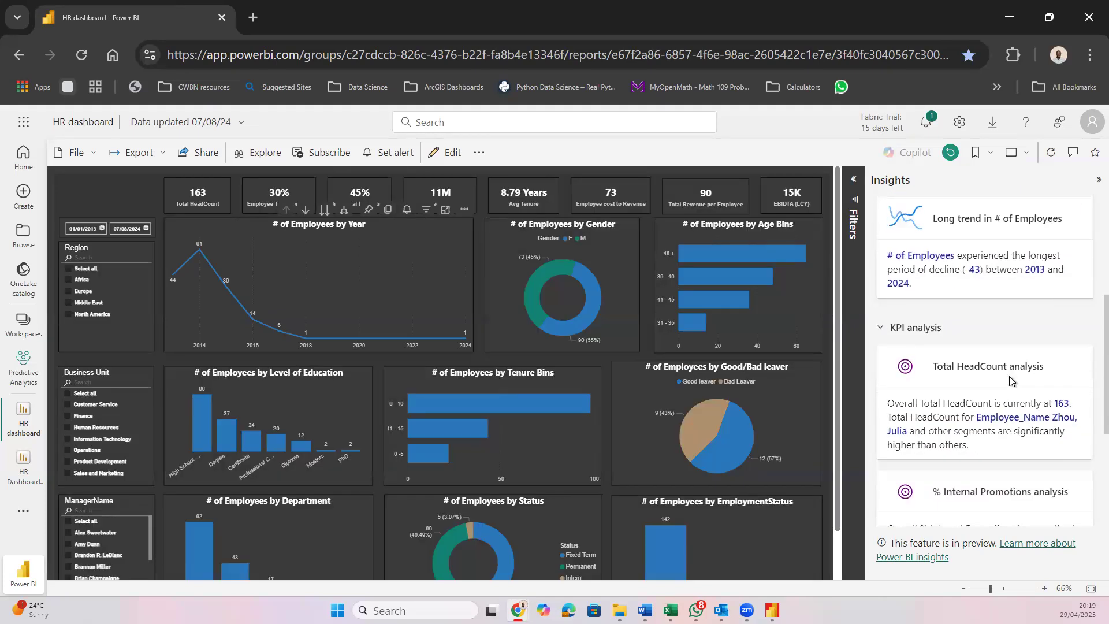
scroll(1010, 380, "down", 1)
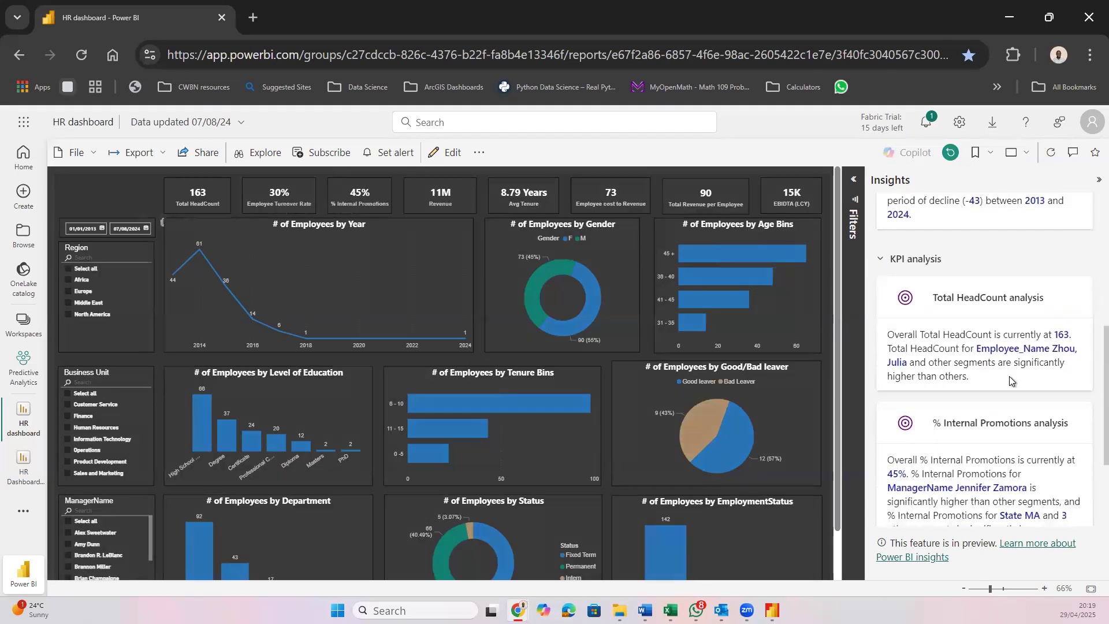
scroll(1010, 382, "down", 2)
scroll(989, 460, "down", 3)
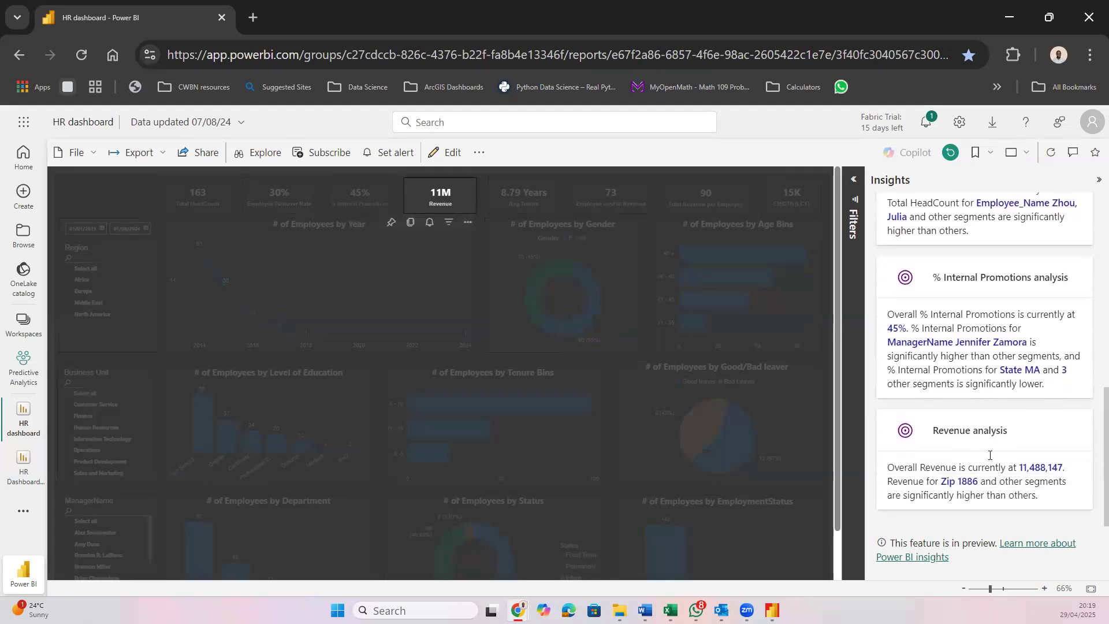
scroll(990, 455, "up", 10)
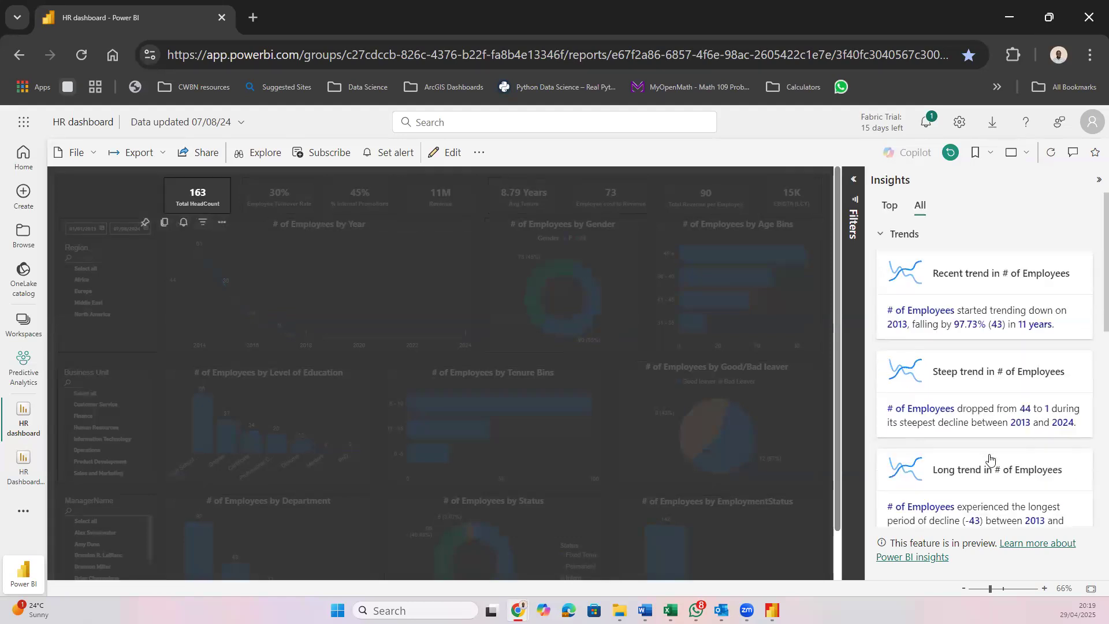
left_click(890, 207)
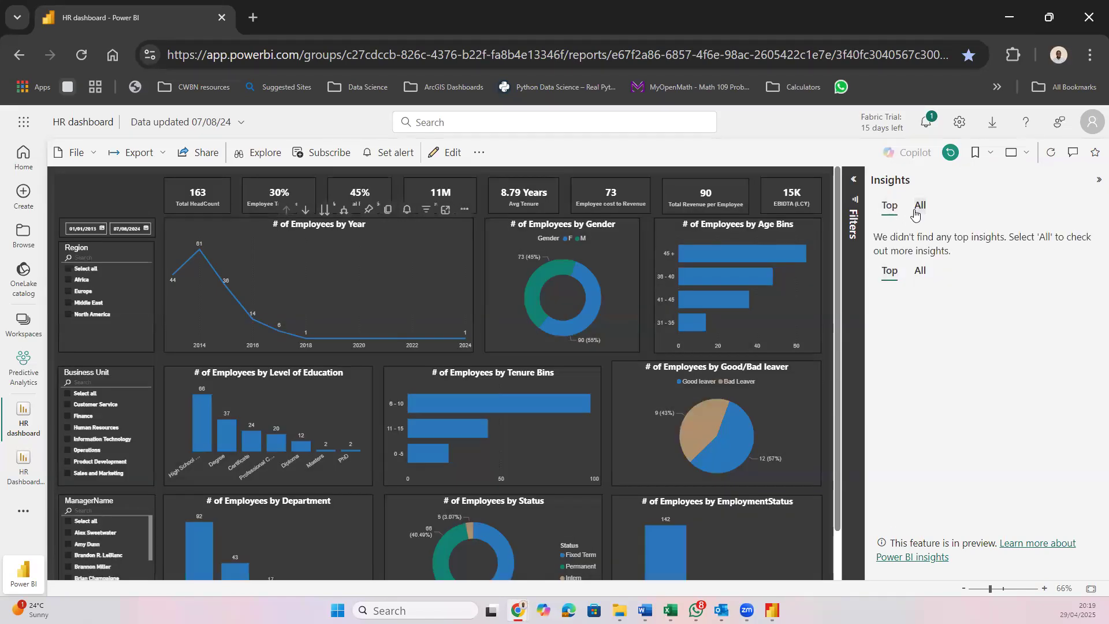
left_click(915, 212)
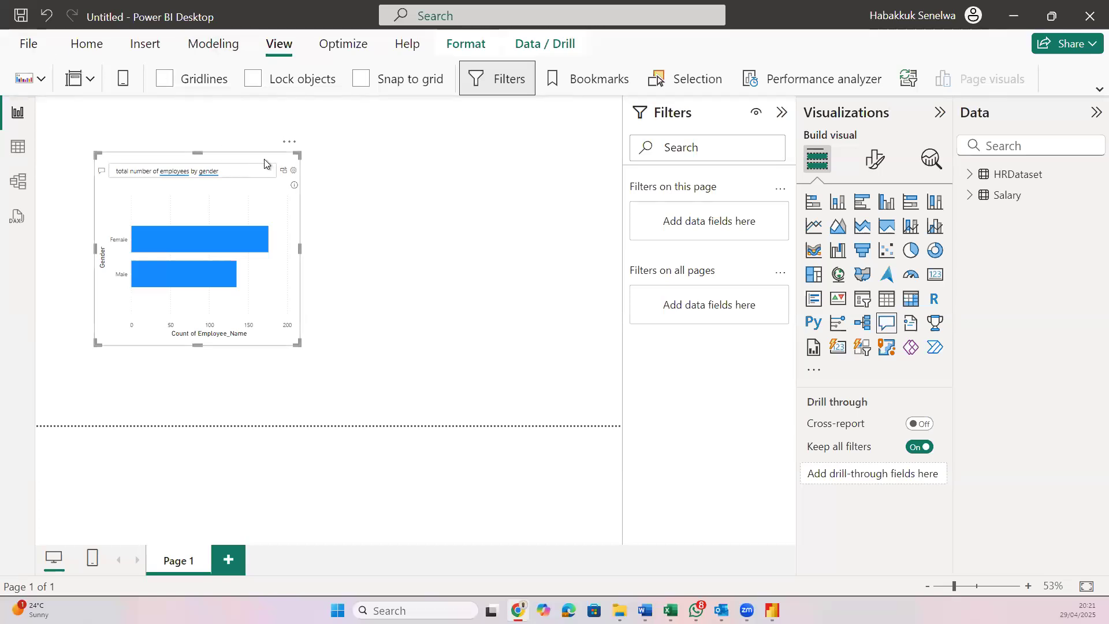
Back in Power BI Desktop, delete the employees-by-gender Q&A visual from Page 1 and collapse the Filters pane
key("Delete")
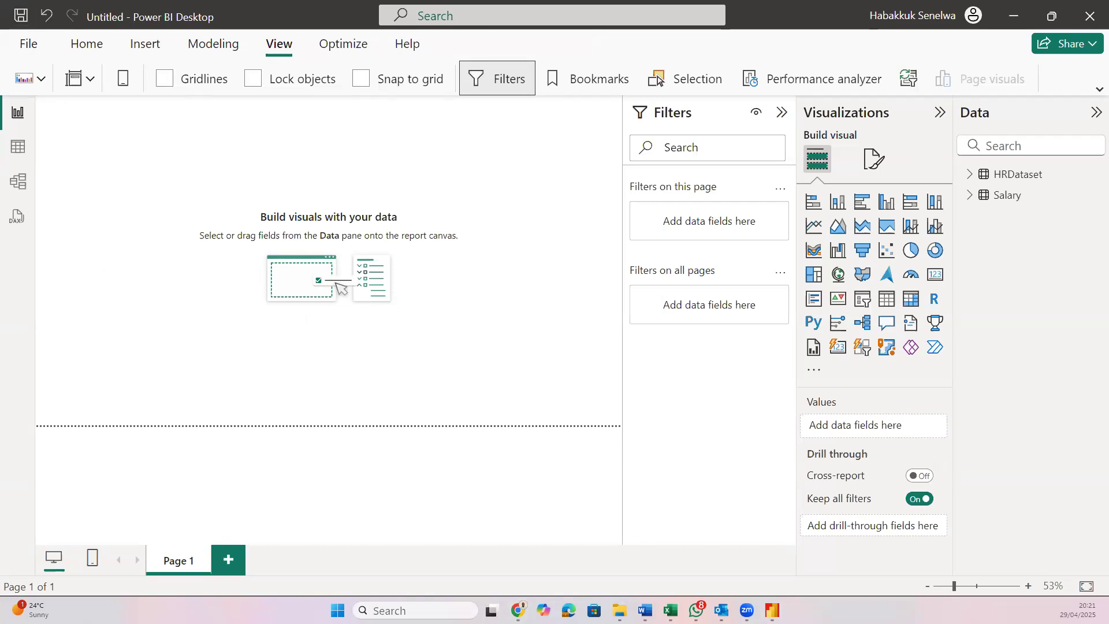
left_click(781, 113)
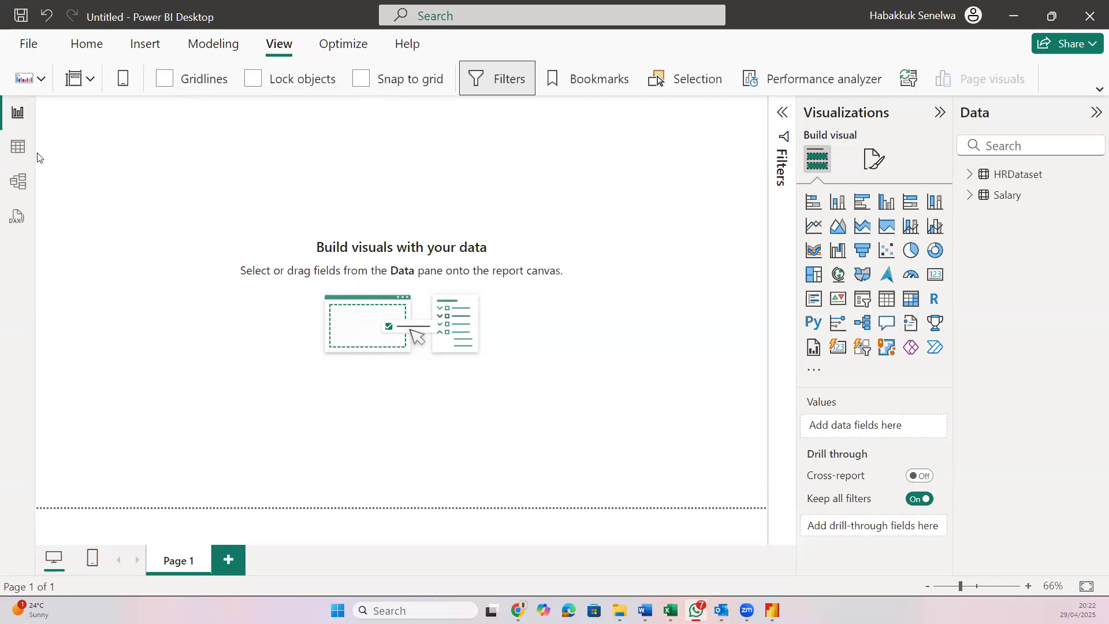
Examine the HRDataset columns in the table view, from Gender back to DateofTermination
left_click(18, 146)
scroll(301, 268, "right", 15)
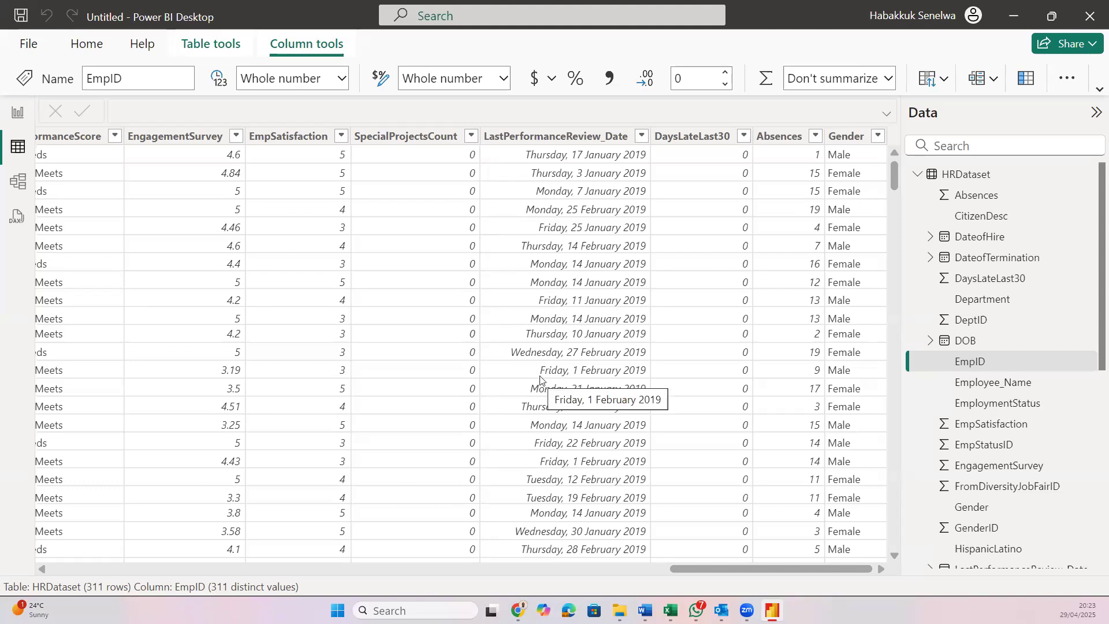
scroll(540, 378, "left", 1)
scroll(540, 378, "left", 5)
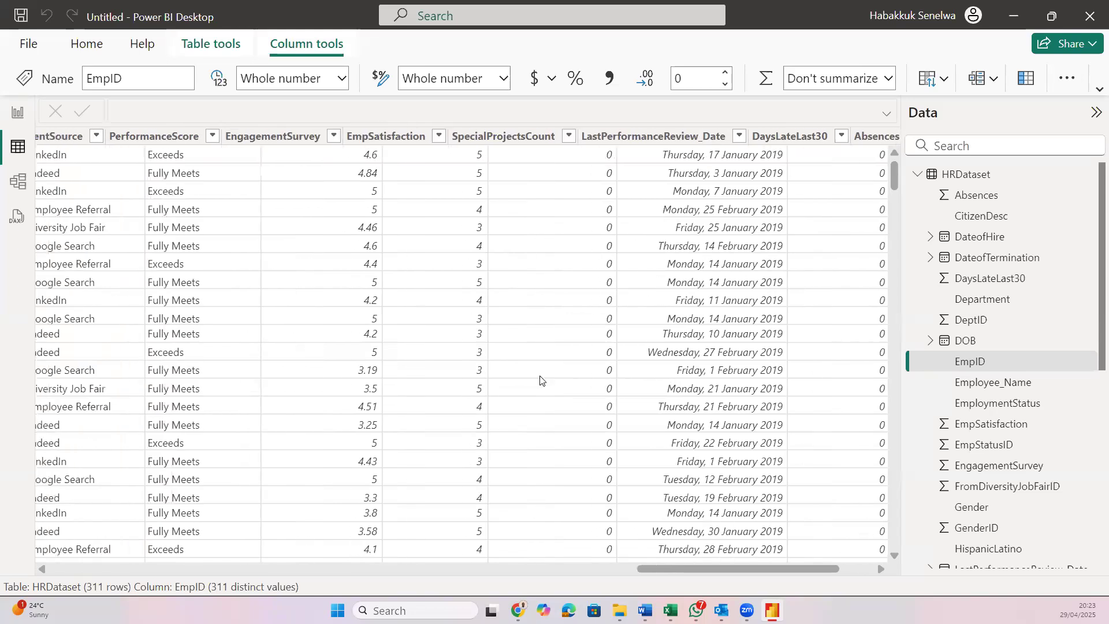
scroll(540, 380, "left", 8)
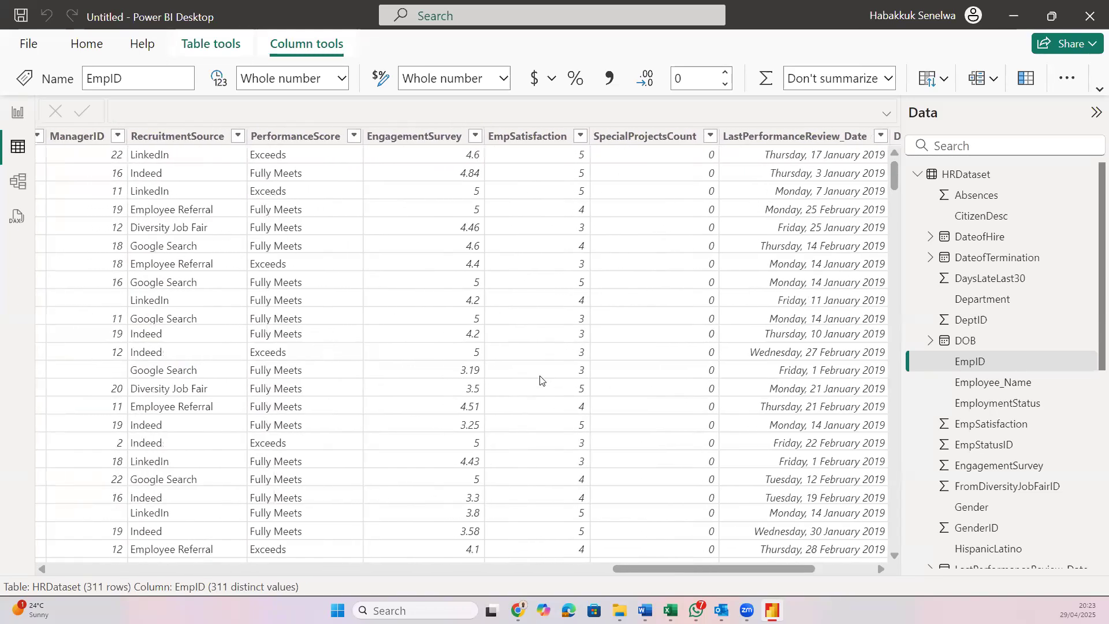
scroll(540, 380, "left", 12)
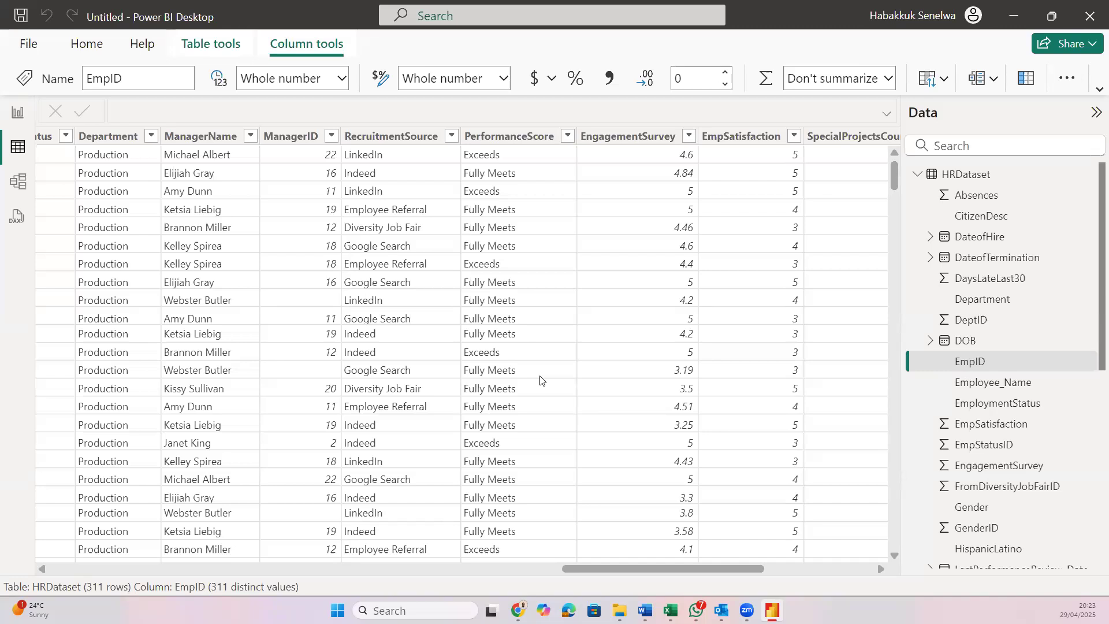
scroll(540, 380, "left", 3)
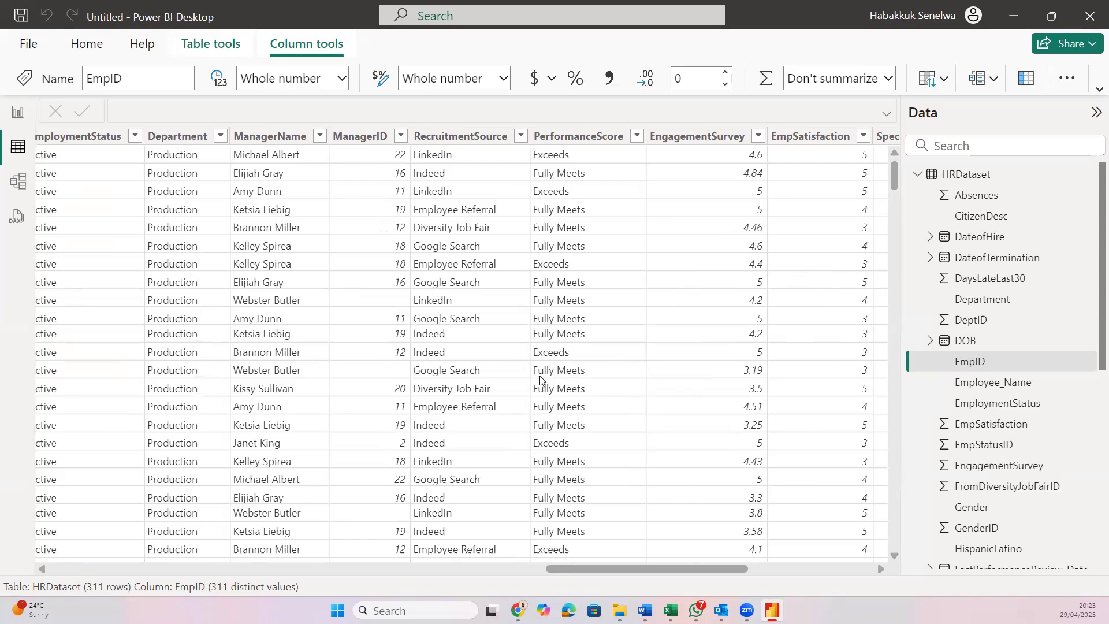
scroll(540, 378, "left", 5)
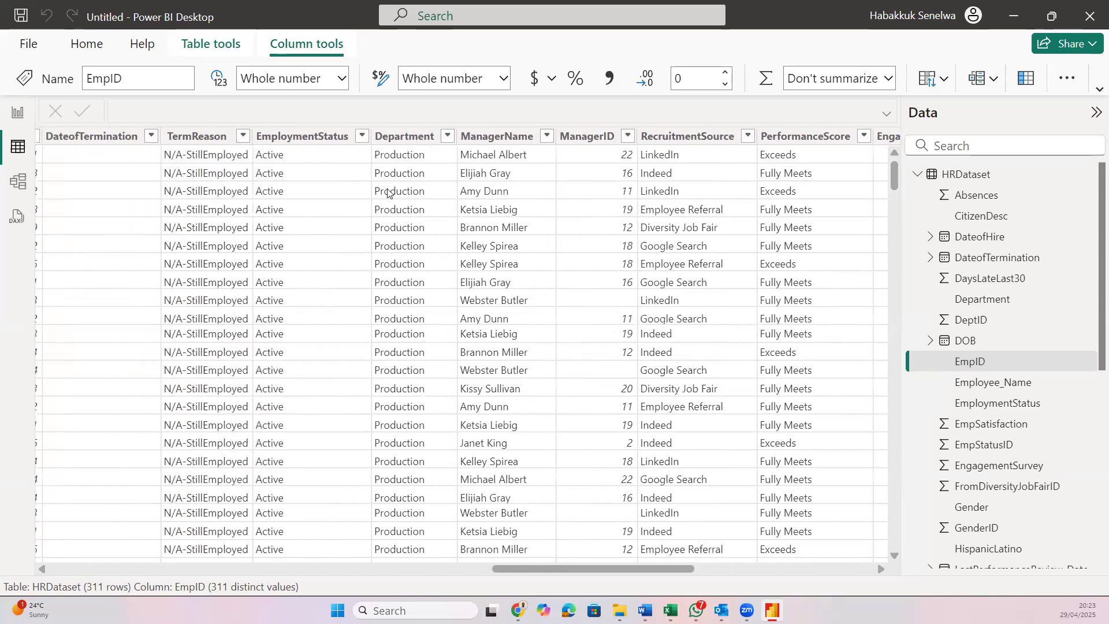
Inspect the EmploymentStatus column of HRDataset and review the columns between it and Gender
left_click(364, 139)
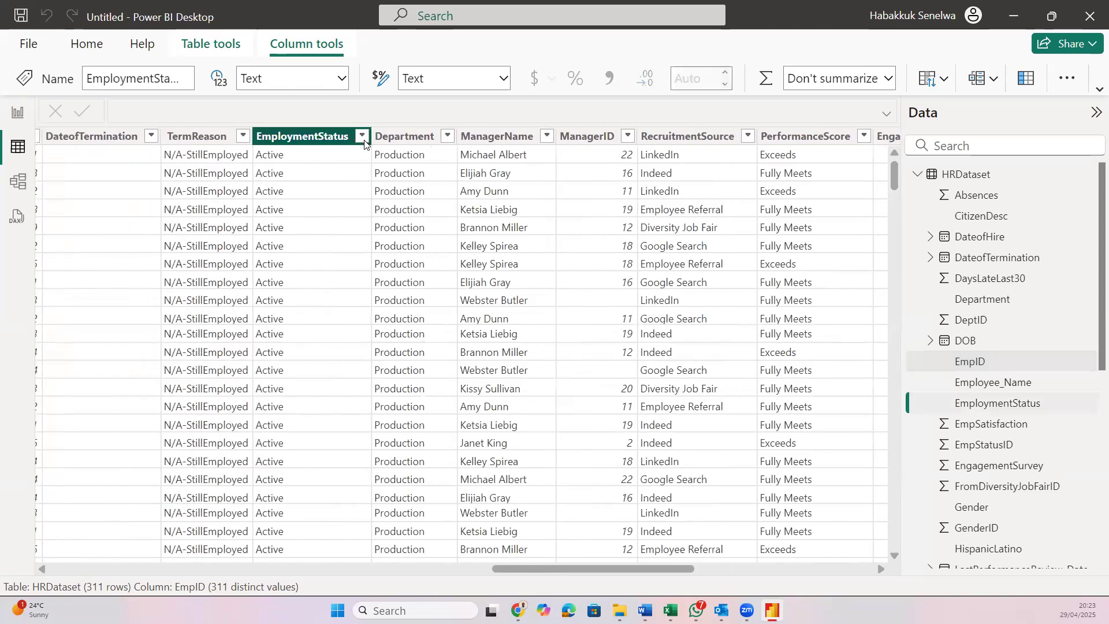
left_click(327, 289)
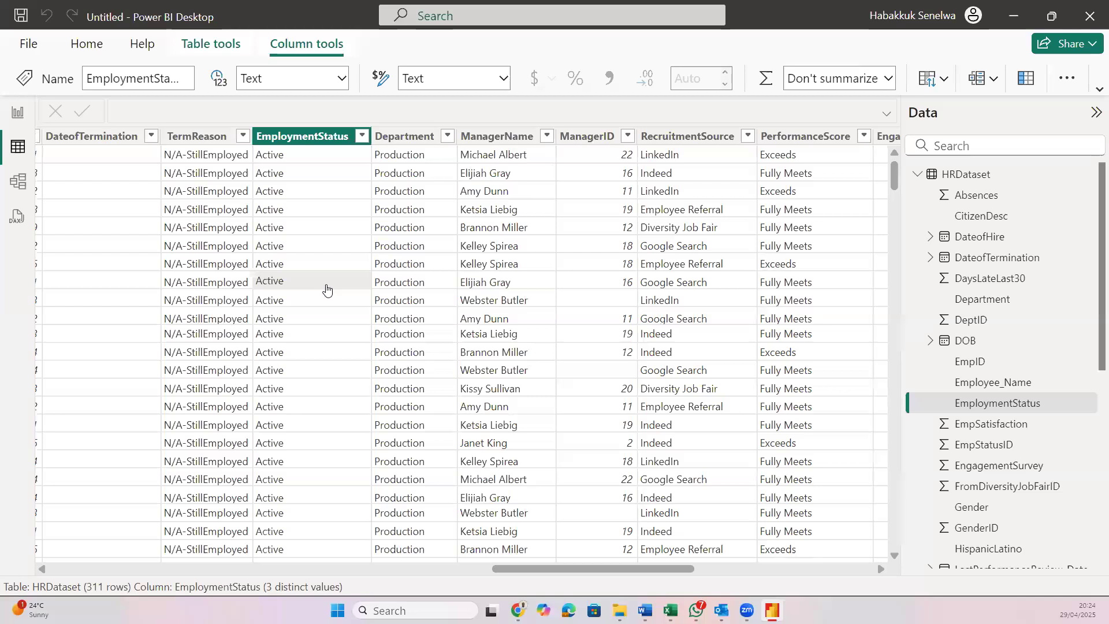
scroll(326, 289, "left", 2)
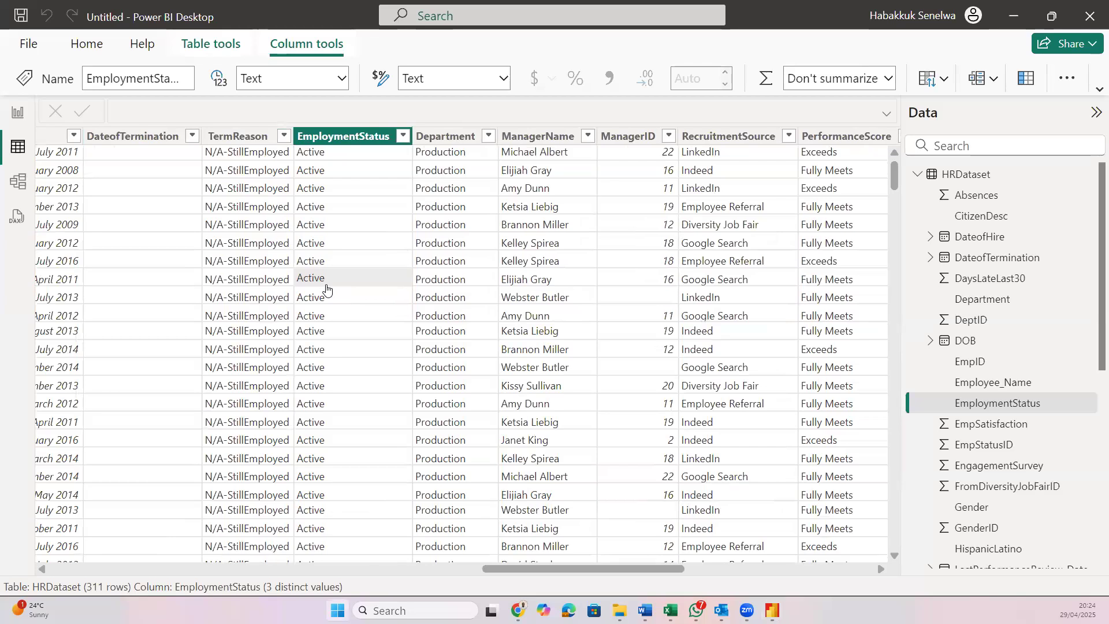
scroll(327, 289, "right", 10)
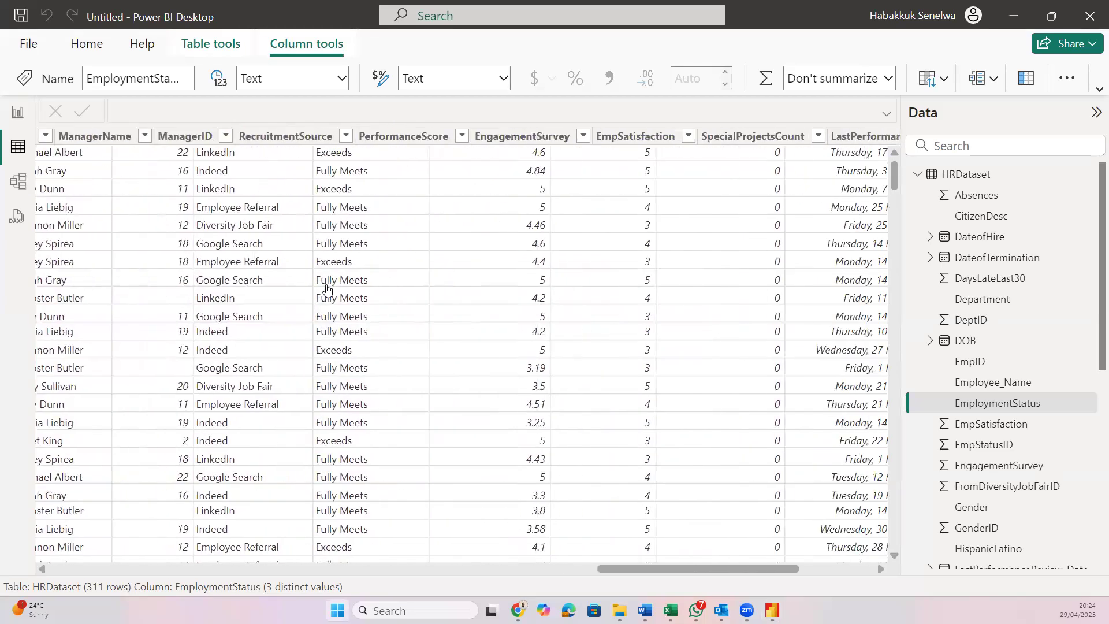
scroll(326, 289, "right", 8)
scroll(327, 289, "left", 1)
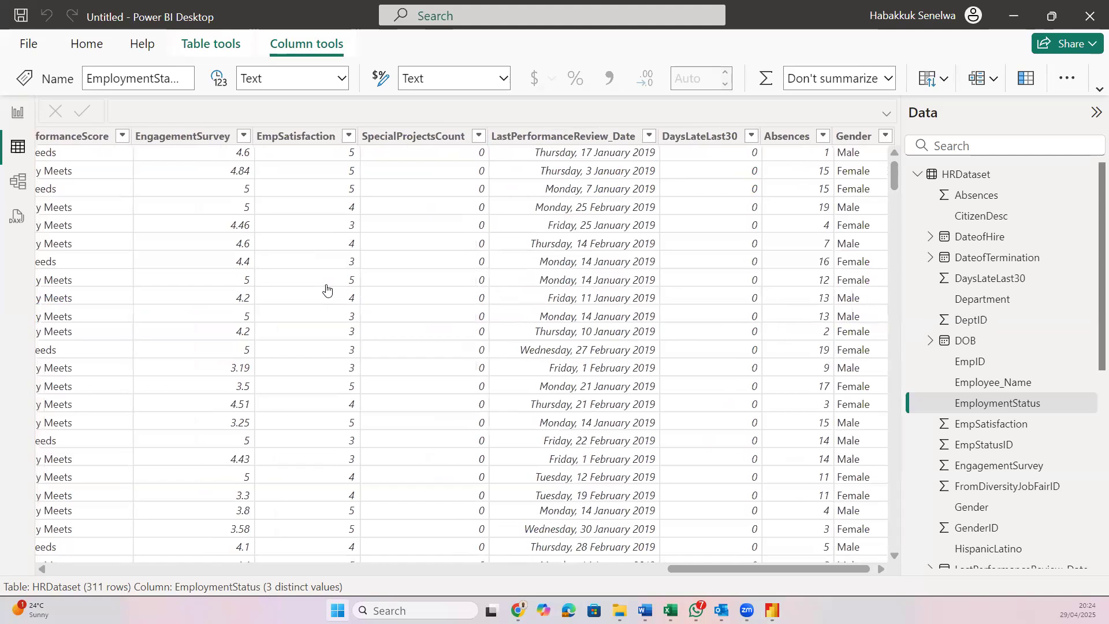
scroll(326, 289, "left", 10)
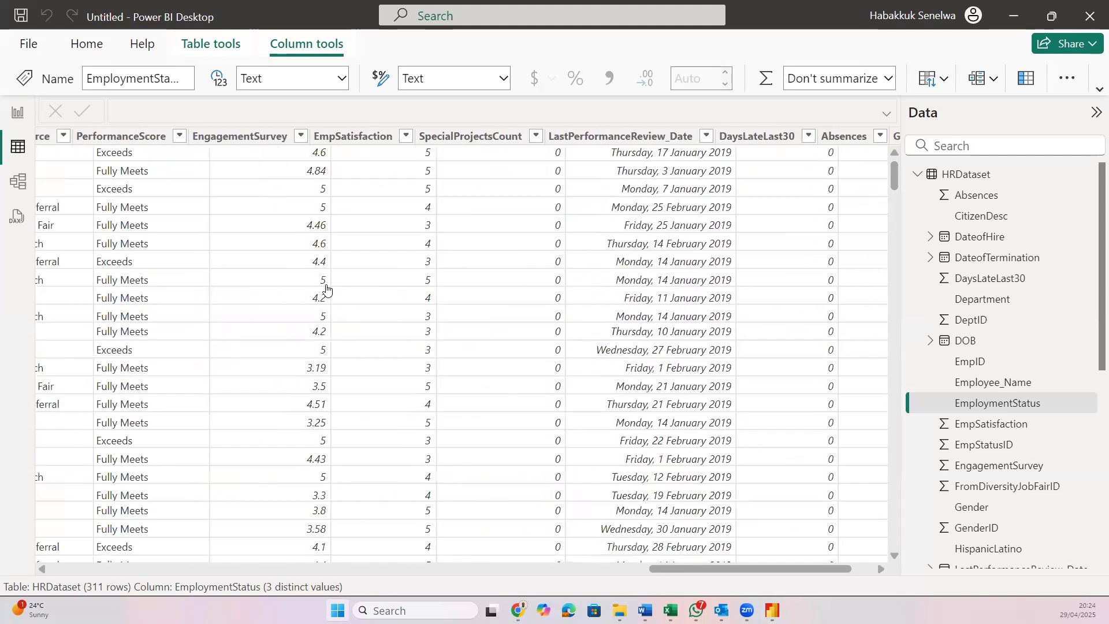
scroll(324, 289, "left", 7)
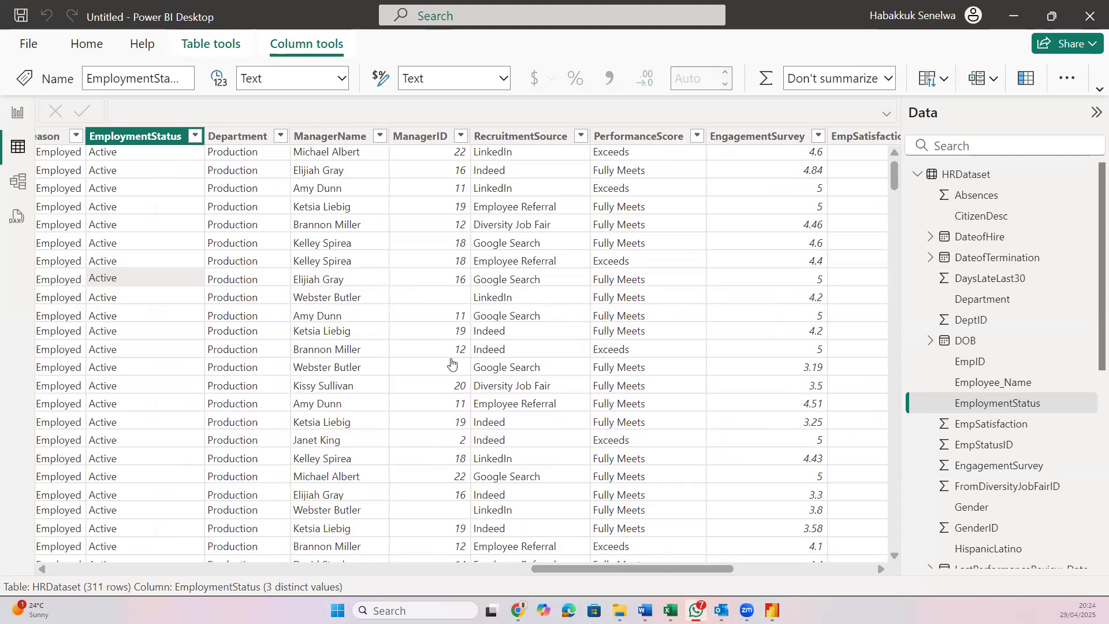
Review the first columns of HRDataset, from Employee_Name and EmpID through the ID fields to Termd
scroll(451, 363, "left", 10)
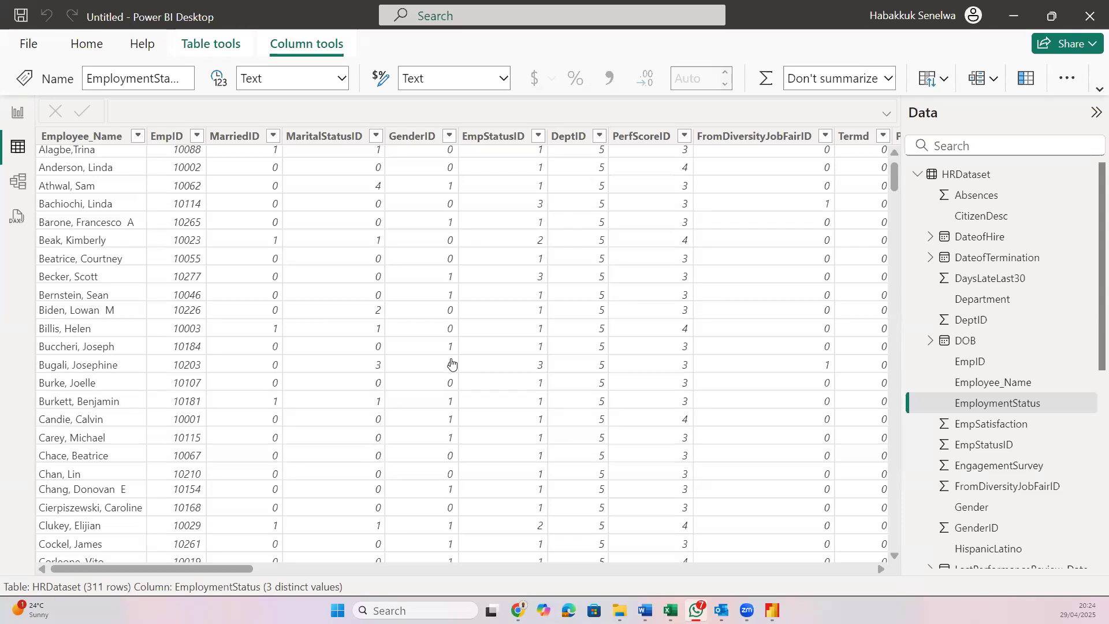
scroll(452, 362, "right", 10)
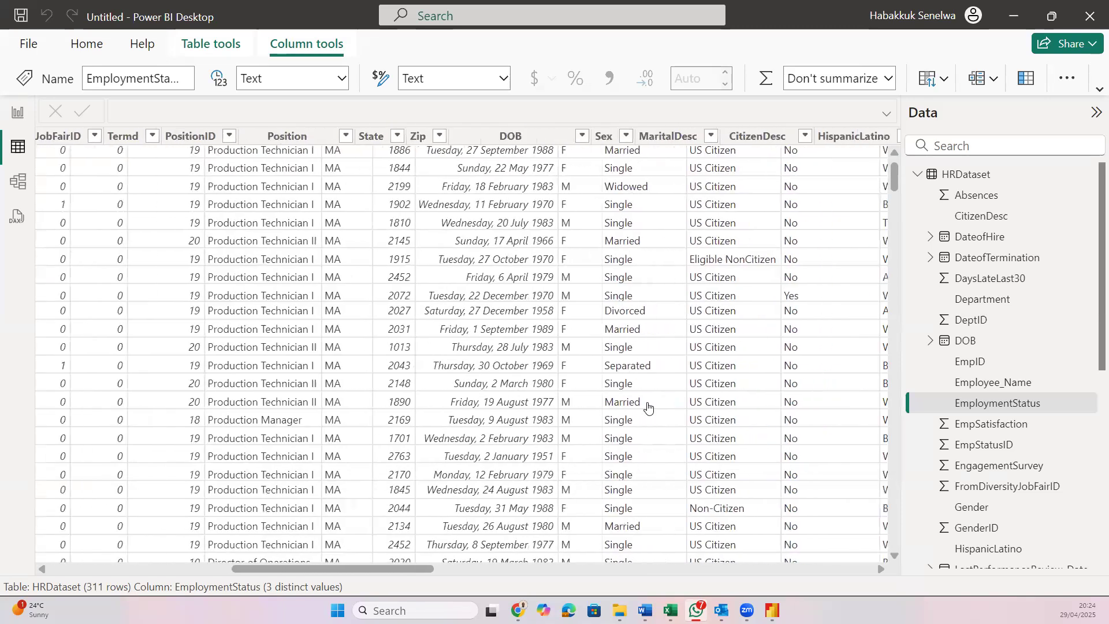
scroll(649, 407, "left", 12)
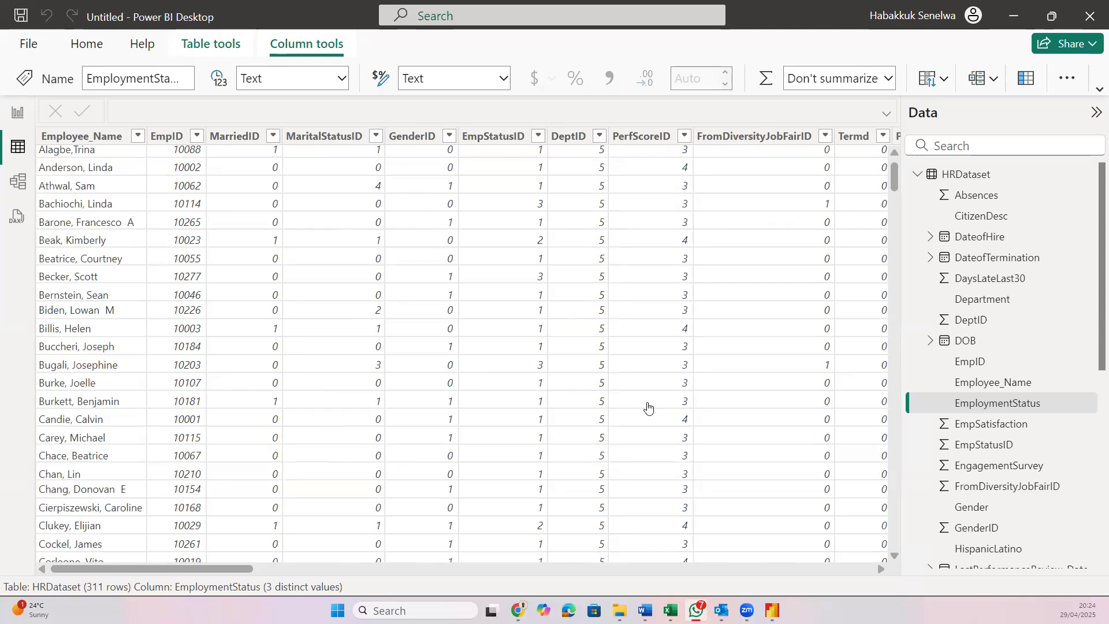
scroll(649, 408, "right", 2)
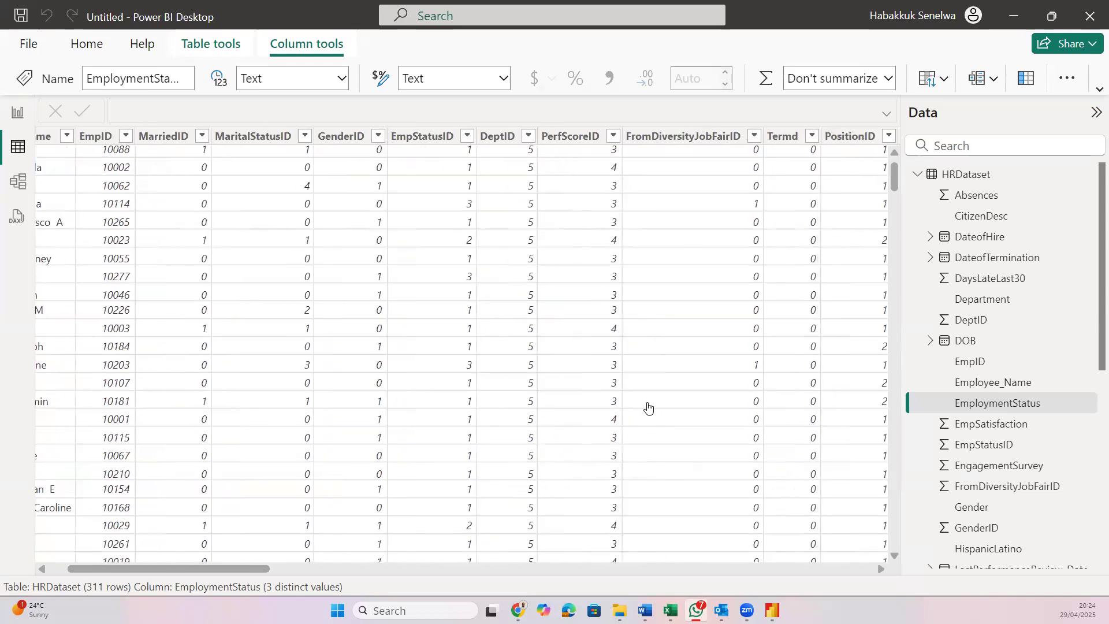
scroll(648, 407, "left", 2)
scroll(649, 408, "up", 1)
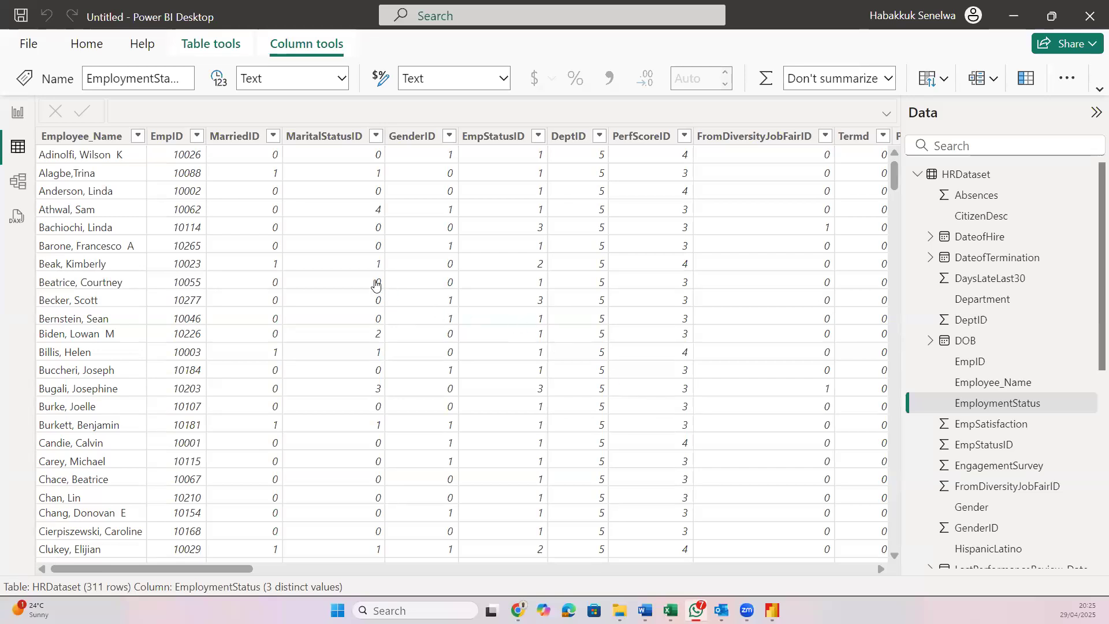
Examine the HRDataset columns from EmpID through MaritalDesc, DateofHire and EmploymentStatus to LastPerformanceReview_Date
scroll(248, 255, "right", 5)
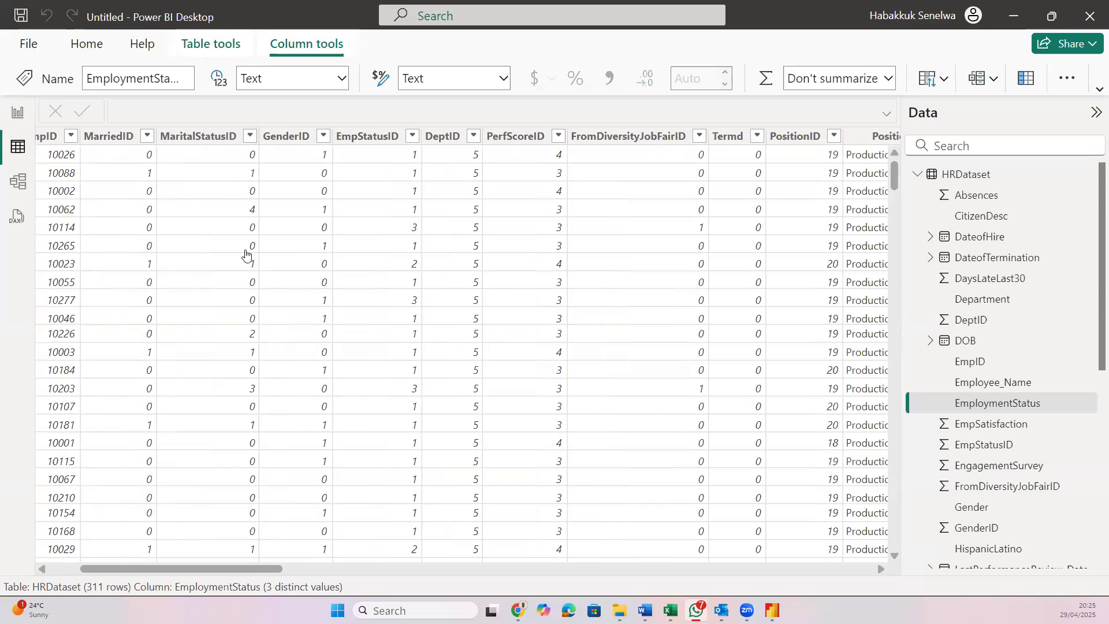
scroll(245, 254, "right", 3)
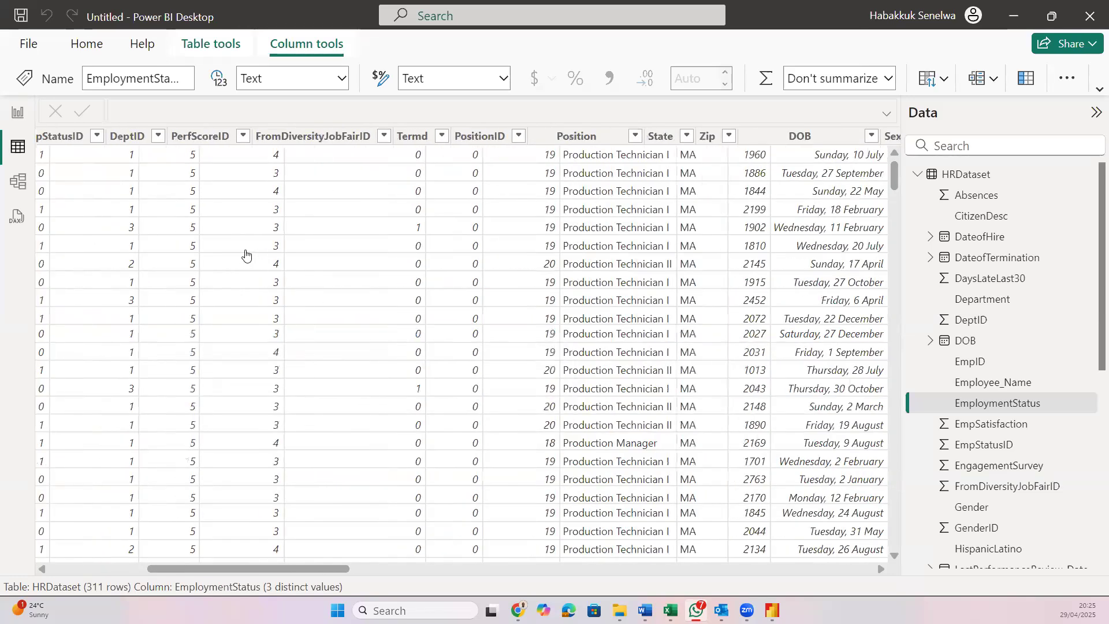
scroll(246, 254, "right", 4)
scroll(246, 255, "right", 6)
scroll(246, 254, "left", 4)
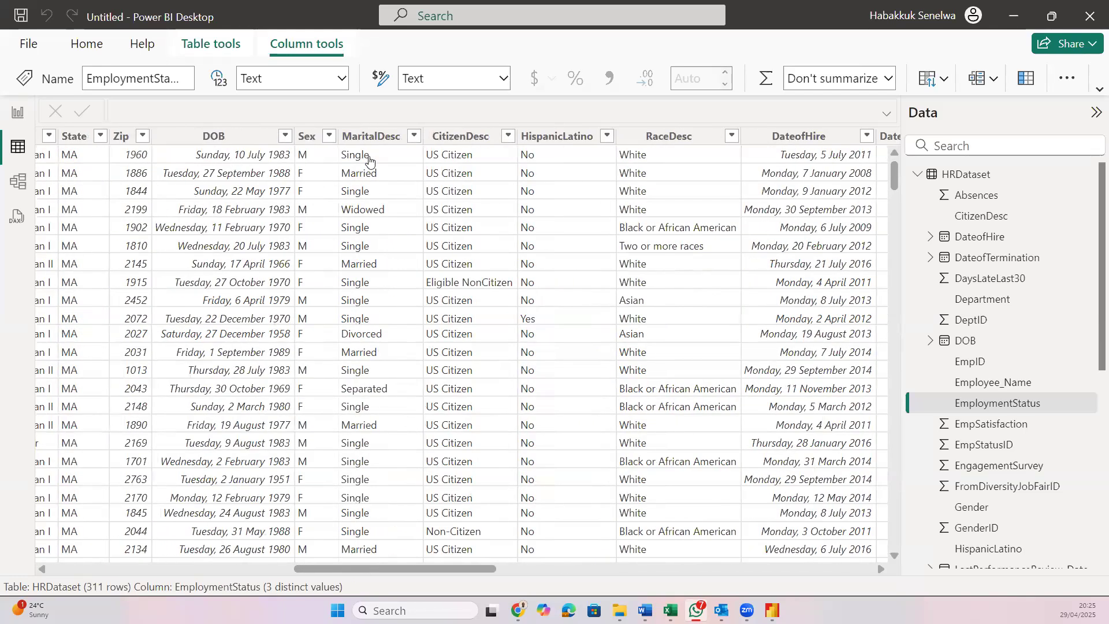
scroll(369, 161, "right", 3)
scroll(370, 161, "right", 4)
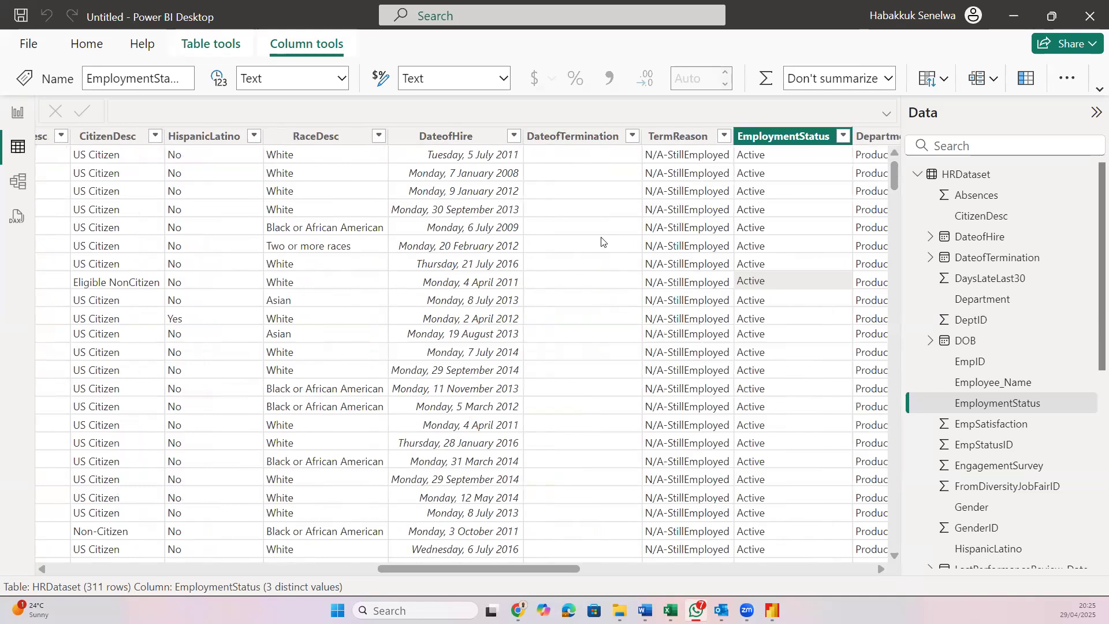
scroll(602, 241, "right", 4)
scroll(602, 241, "right", 2)
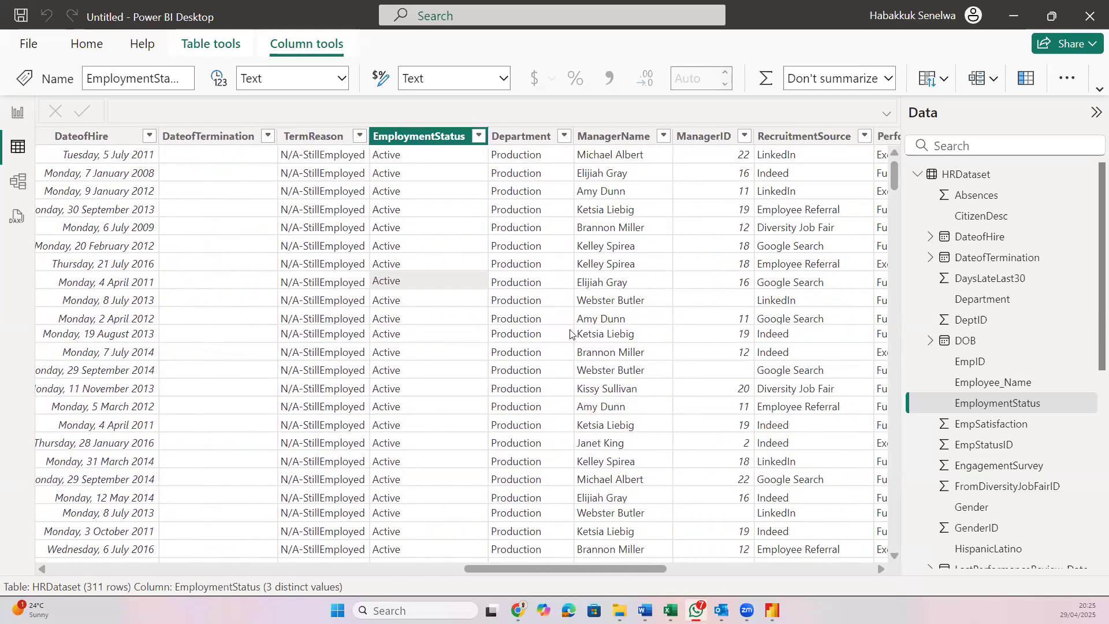
scroll(570, 334, "right", 3)
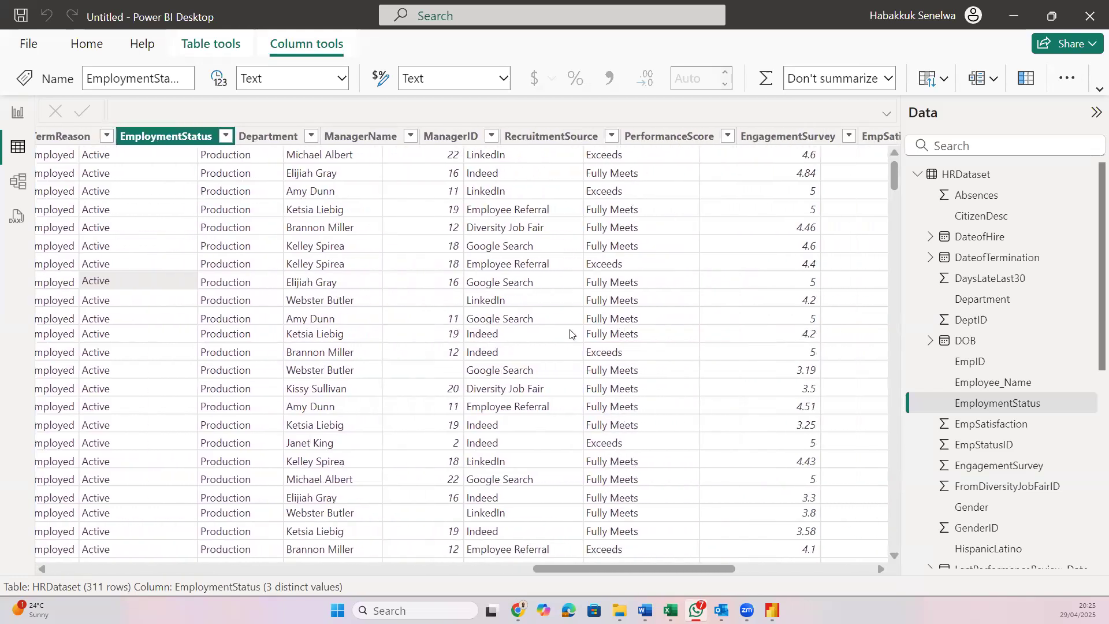
scroll(570, 334, "right", 4)
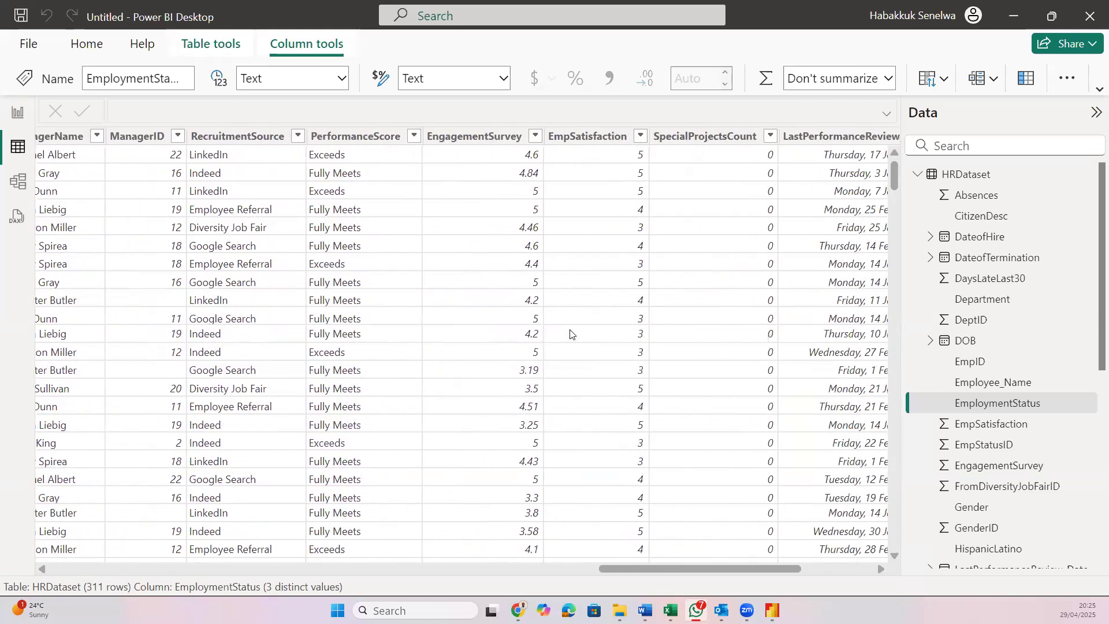
scroll(571, 334, "right", 5)
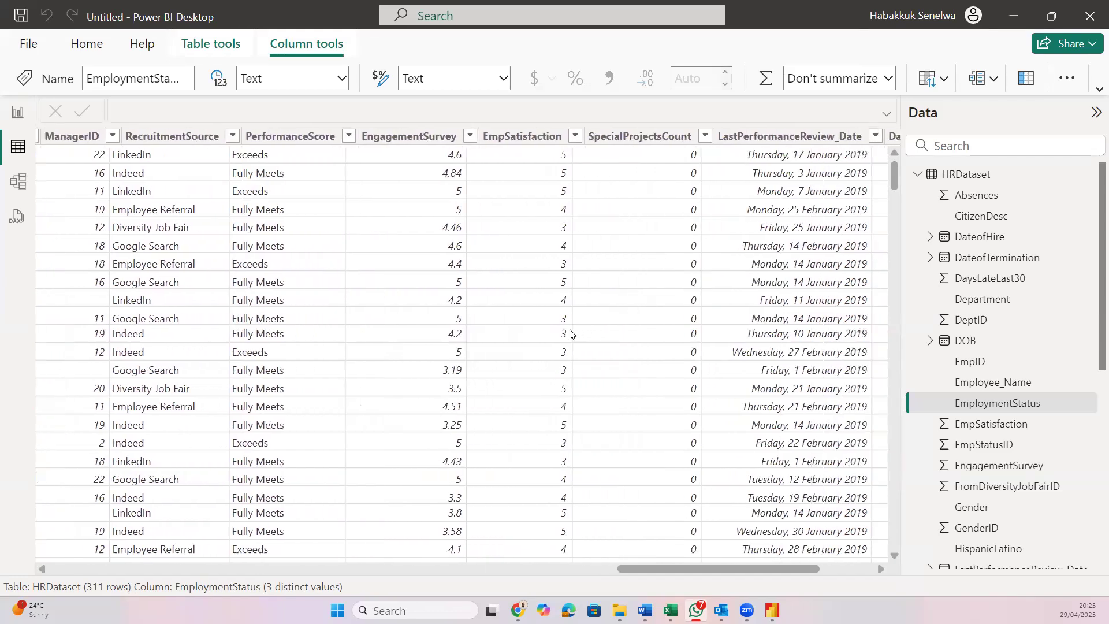
Review the HRDataset columns back to Employee_Name, then check the empty report page and return to the table data
scroll(570, 334, "left", 10)
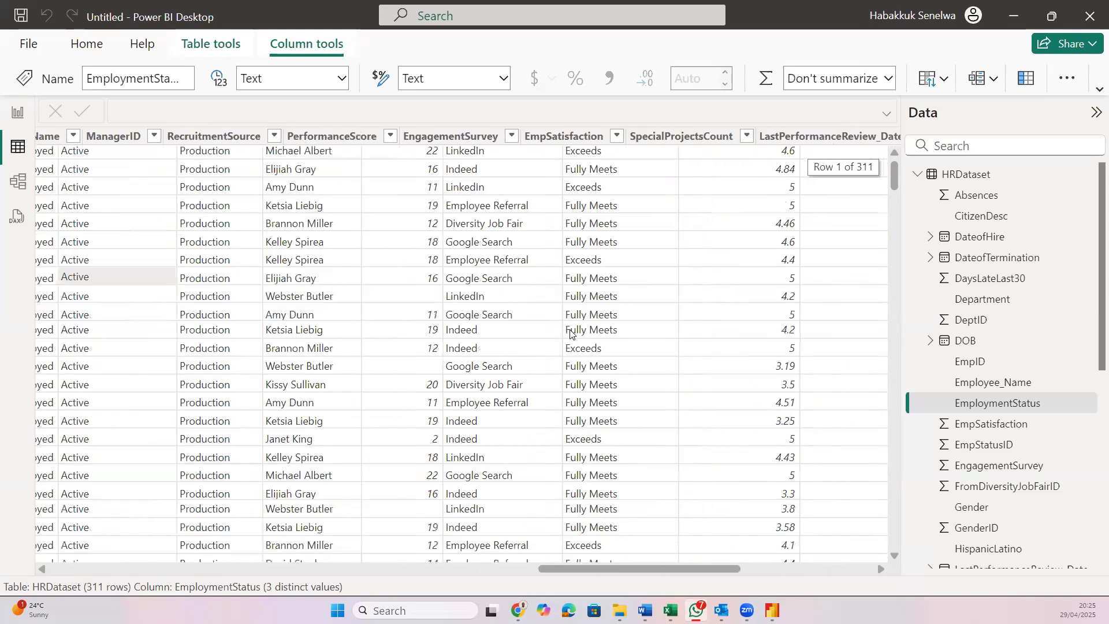
scroll(571, 334, "left", 3)
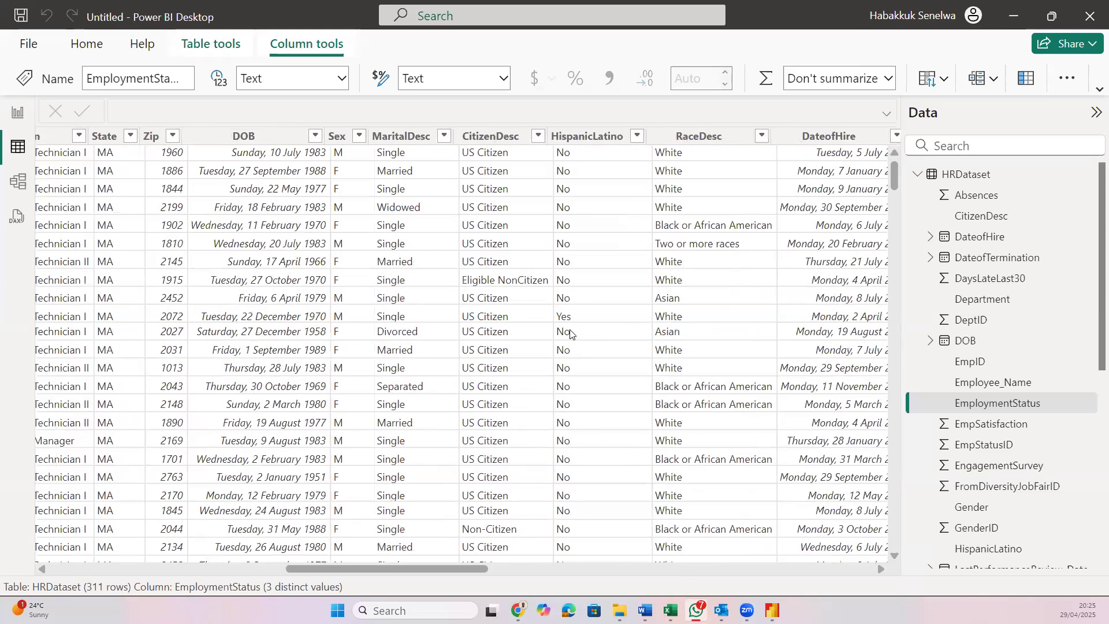
scroll(571, 334, "left", 5)
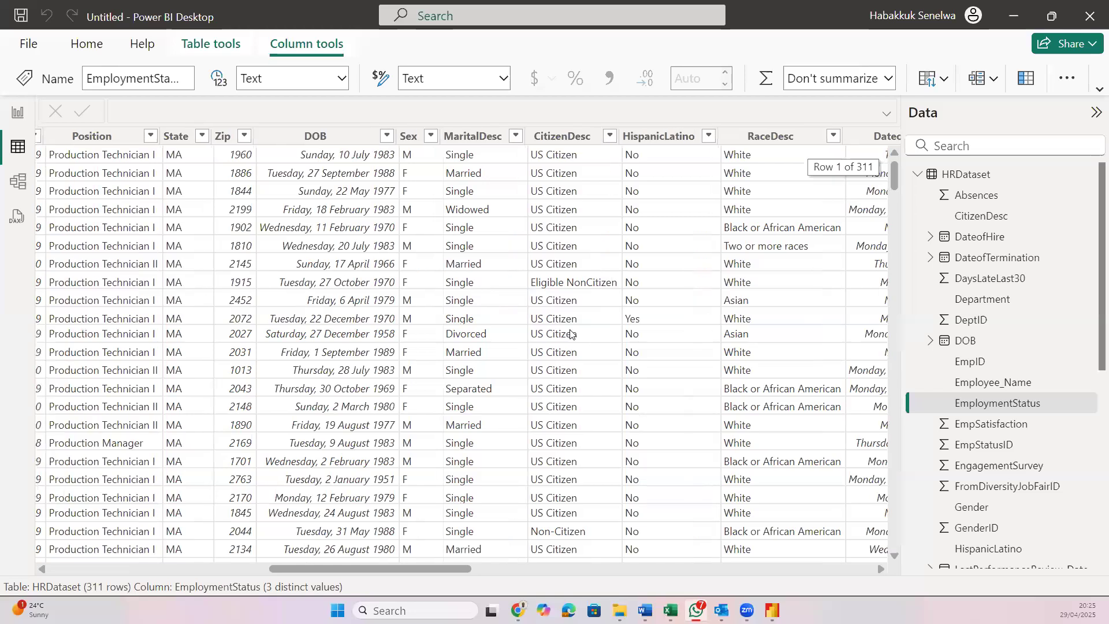
scroll(571, 334, "left", 8)
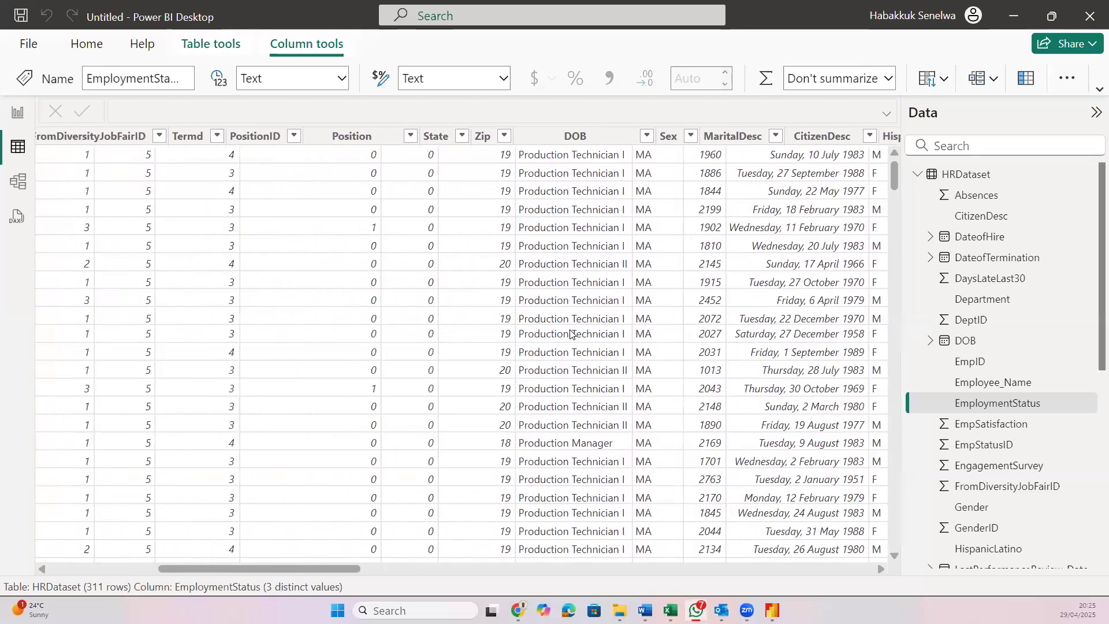
scroll(571, 334, "left", 8)
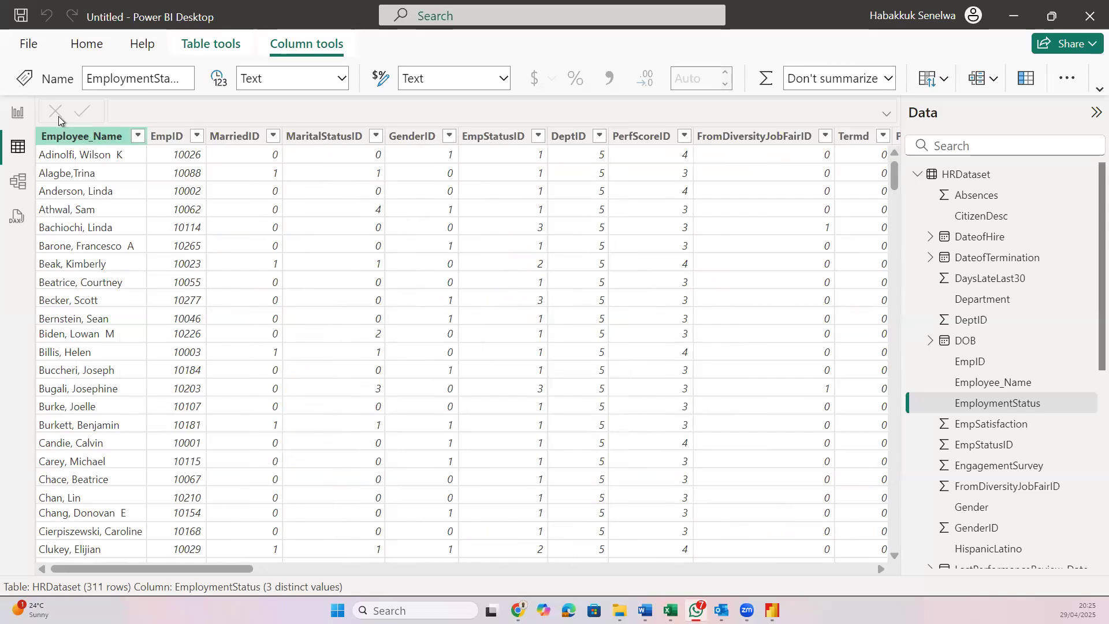
left_click(26, 118)
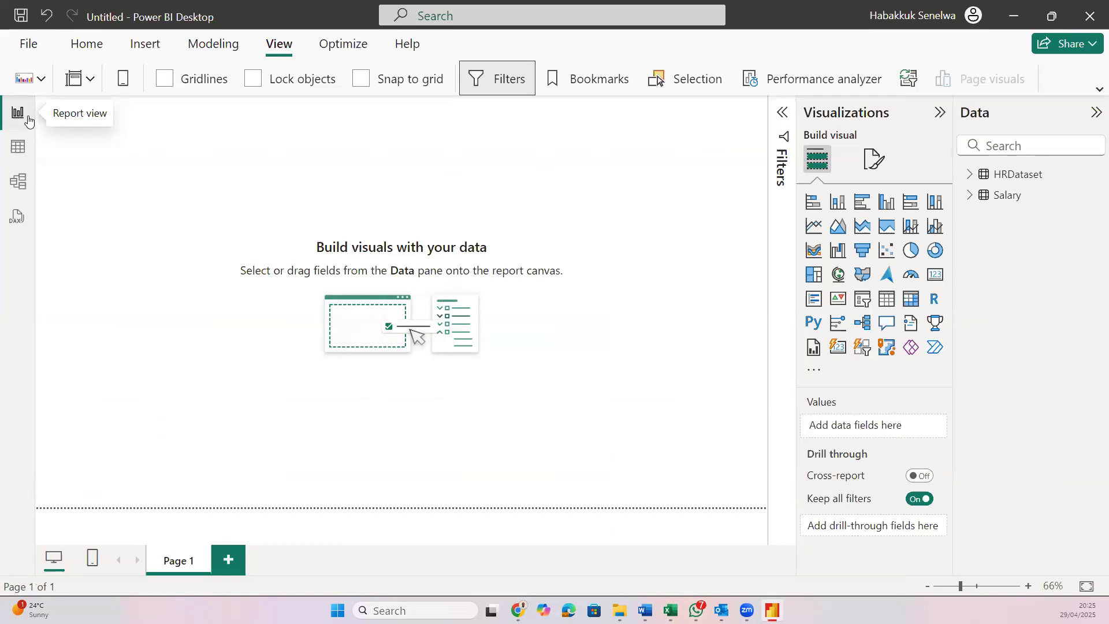
left_click(18, 147)
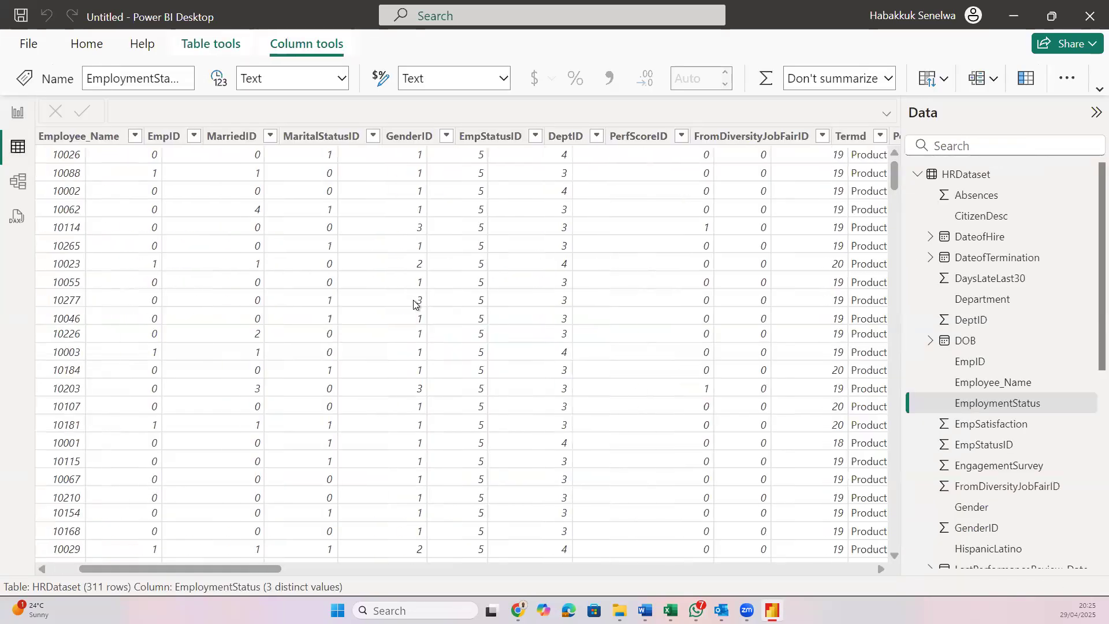
Examine the HRDataset columns from Gender back to PositionID and inspect the DOB column
scroll(414, 303, "right", 15)
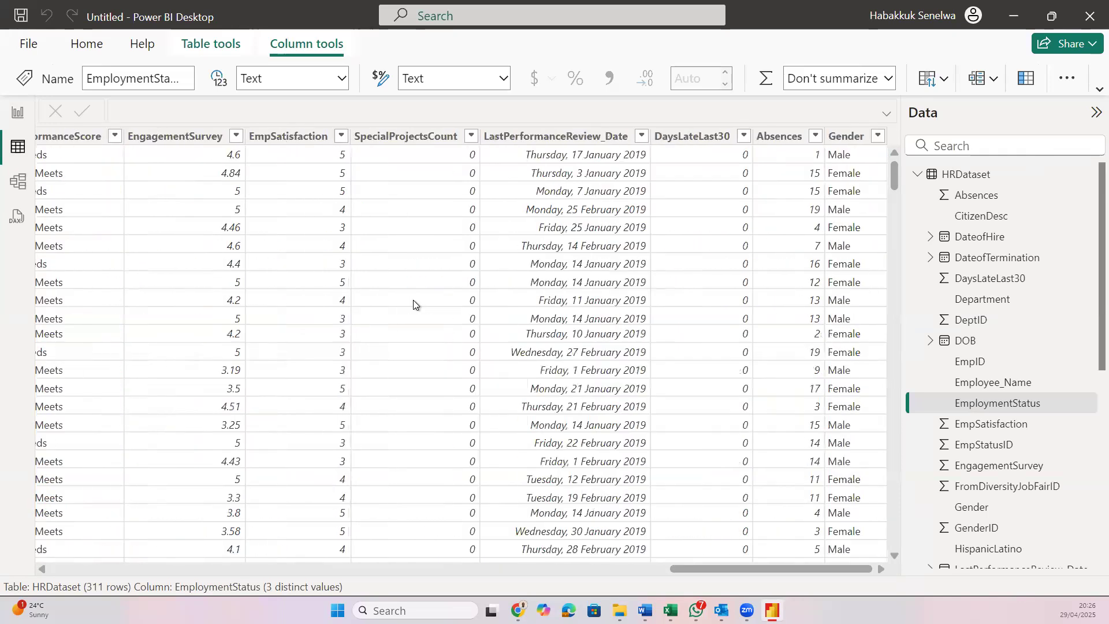
scroll(413, 300, "left", 8)
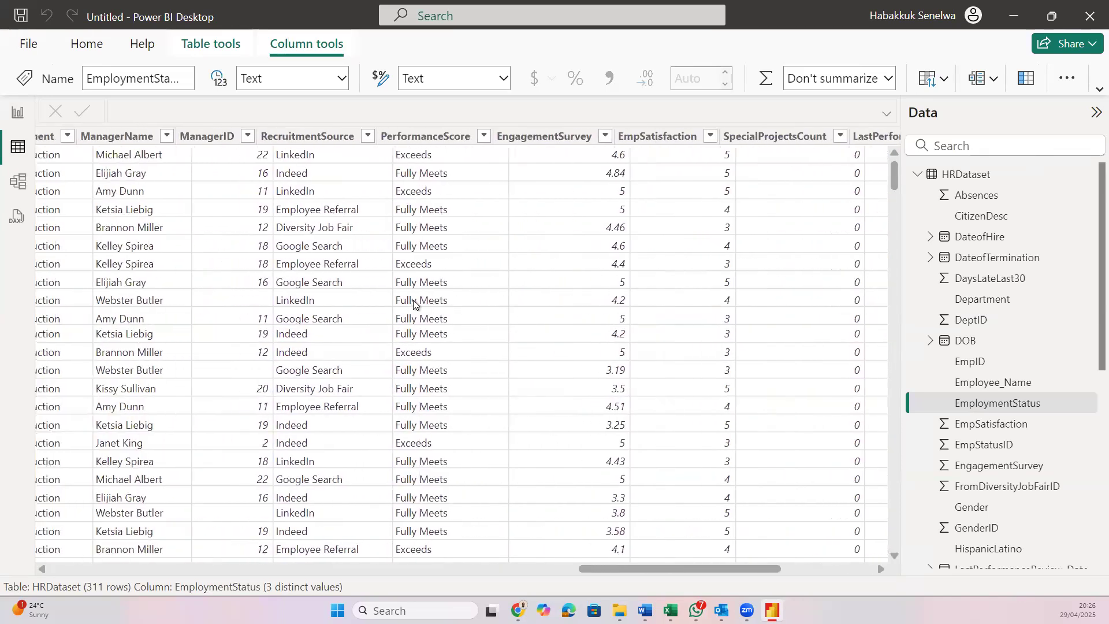
scroll(414, 302, "left", 3)
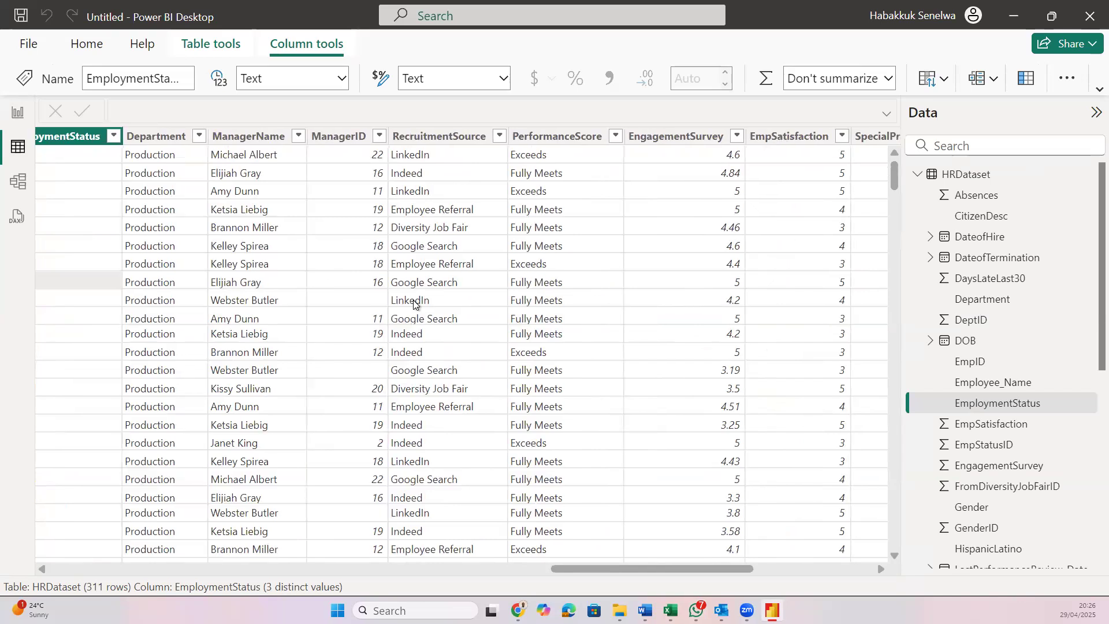
scroll(414, 303, "right", 3)
scroll(414, 303, "left", 8)
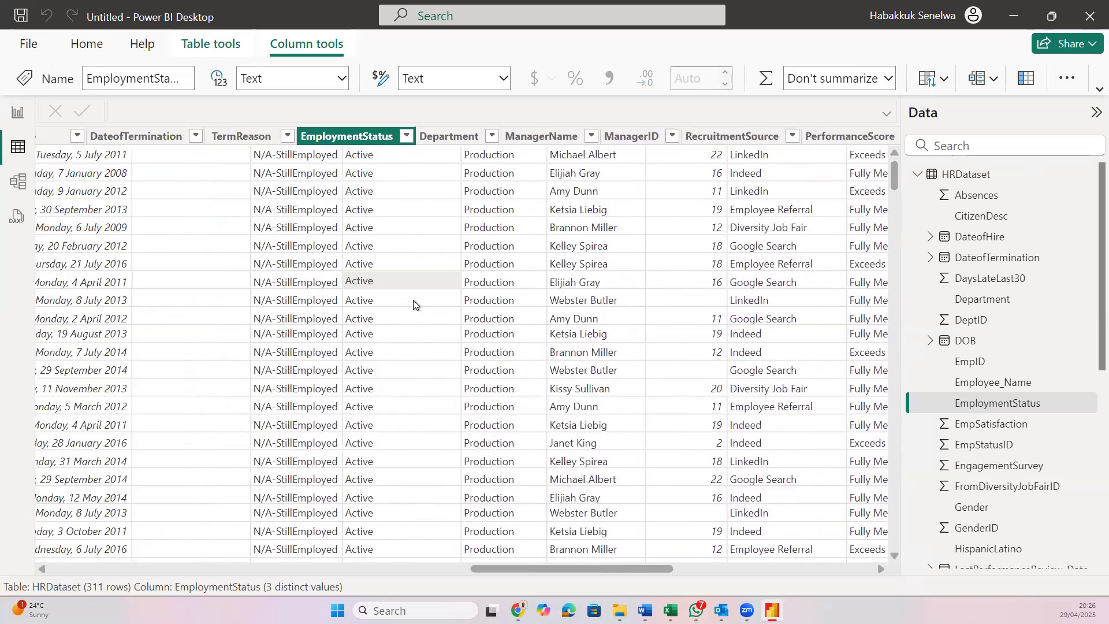
scroll(414, 304, "left", 4)
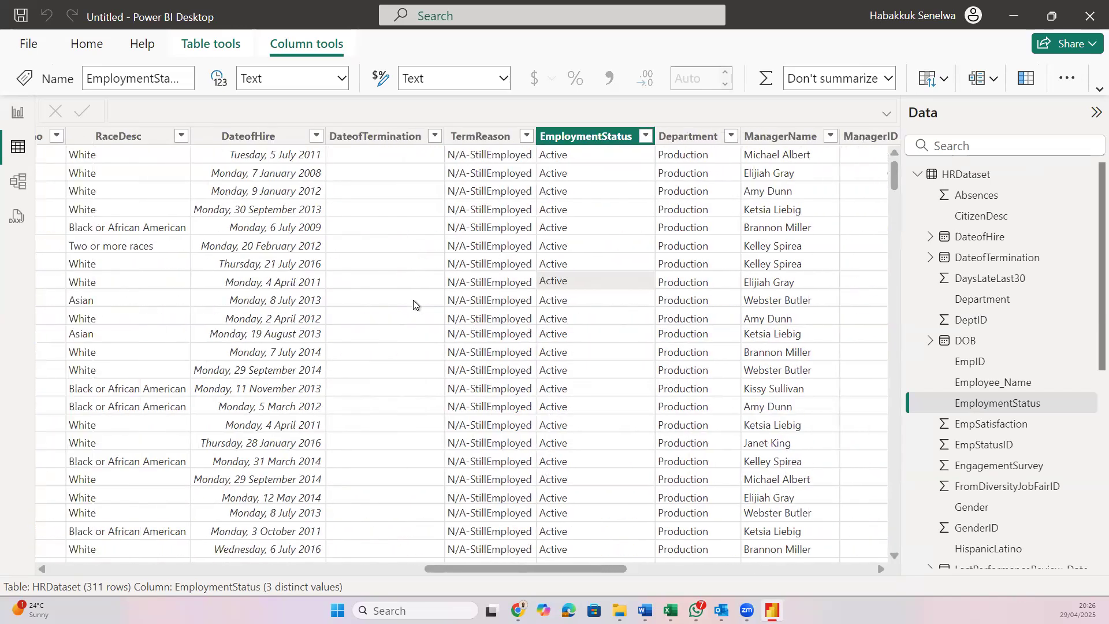
scroll(414, 304, "left", 4)
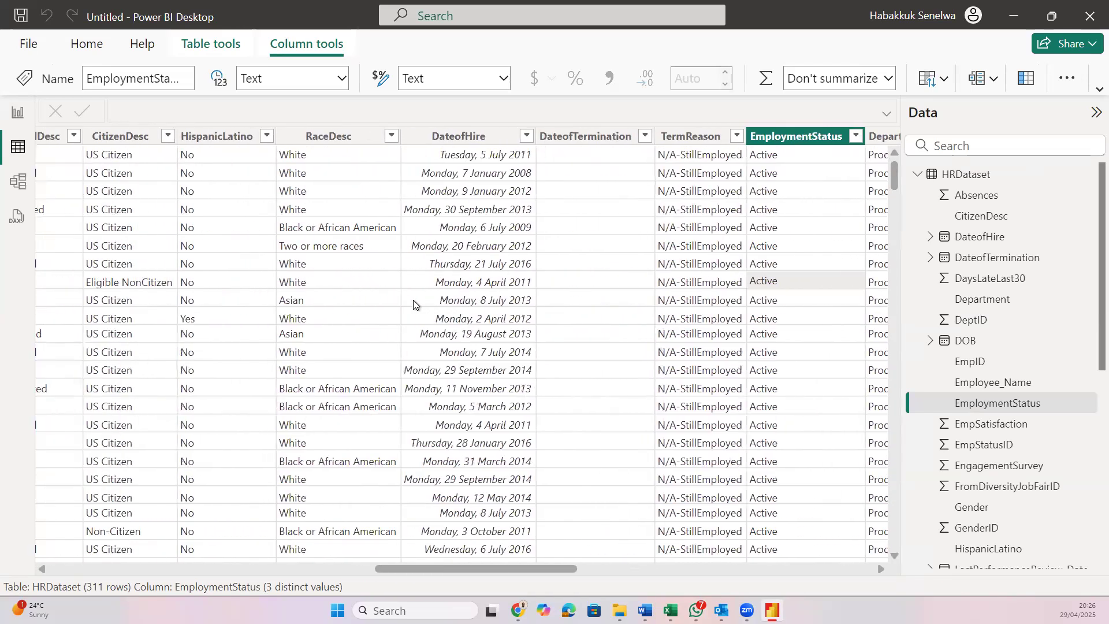
scroll(414, 302, "left", 8)
scroll(414, 300, "right", 1)
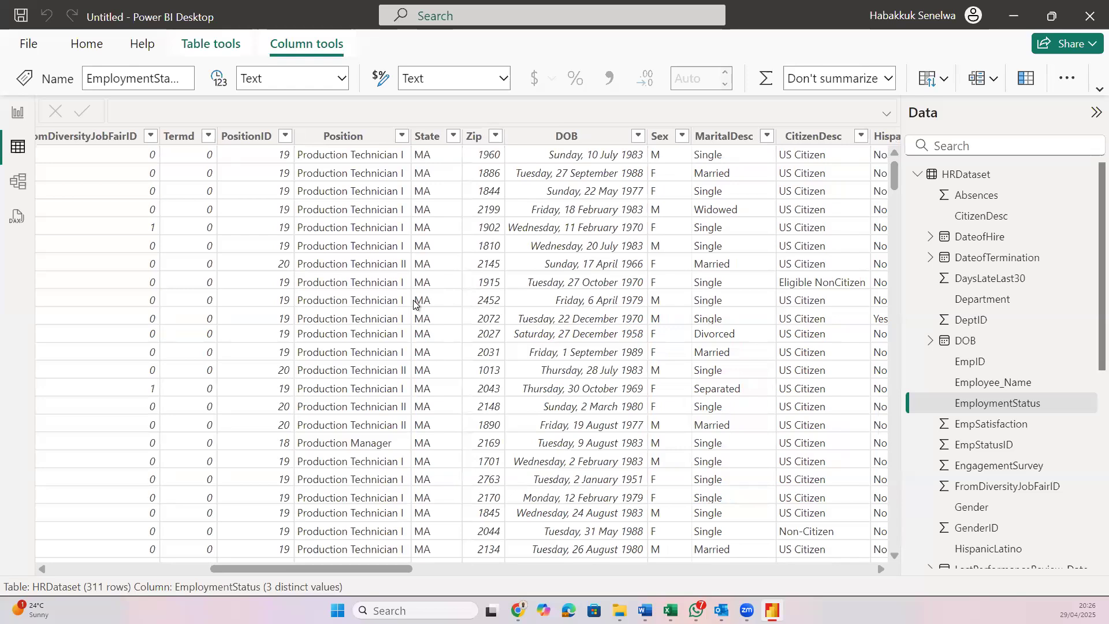
scroll(413, 302, "right", 8)
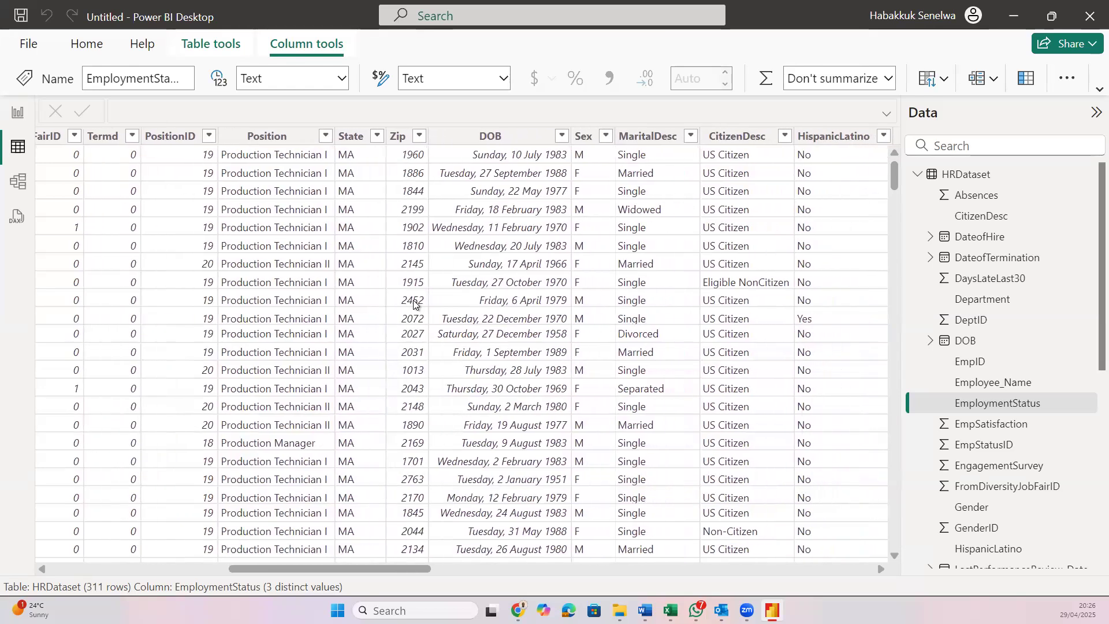
left_click(490, 137)
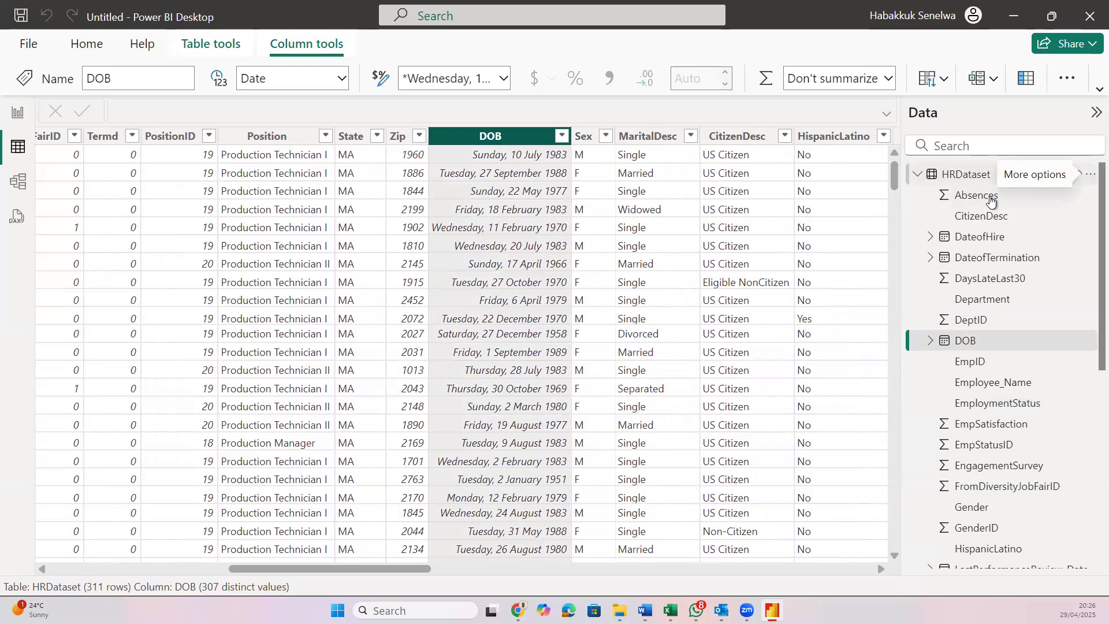
Add a calculated column named Age to the HRDataset table, starting its formula with TODAY()
left_click(1091, 178)
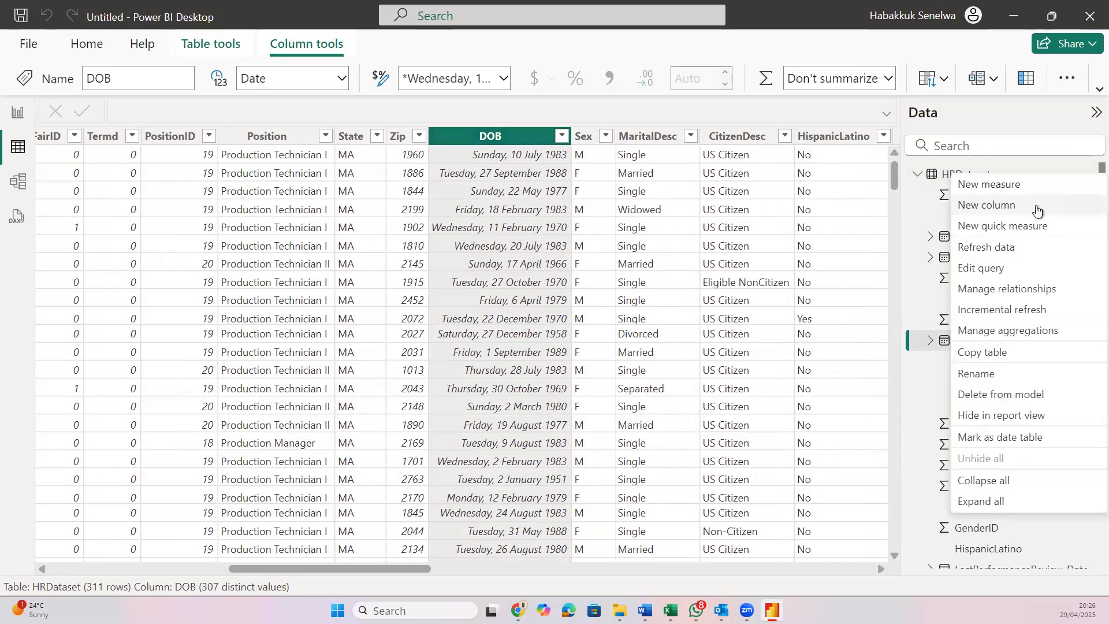
left_click(1003, 209)
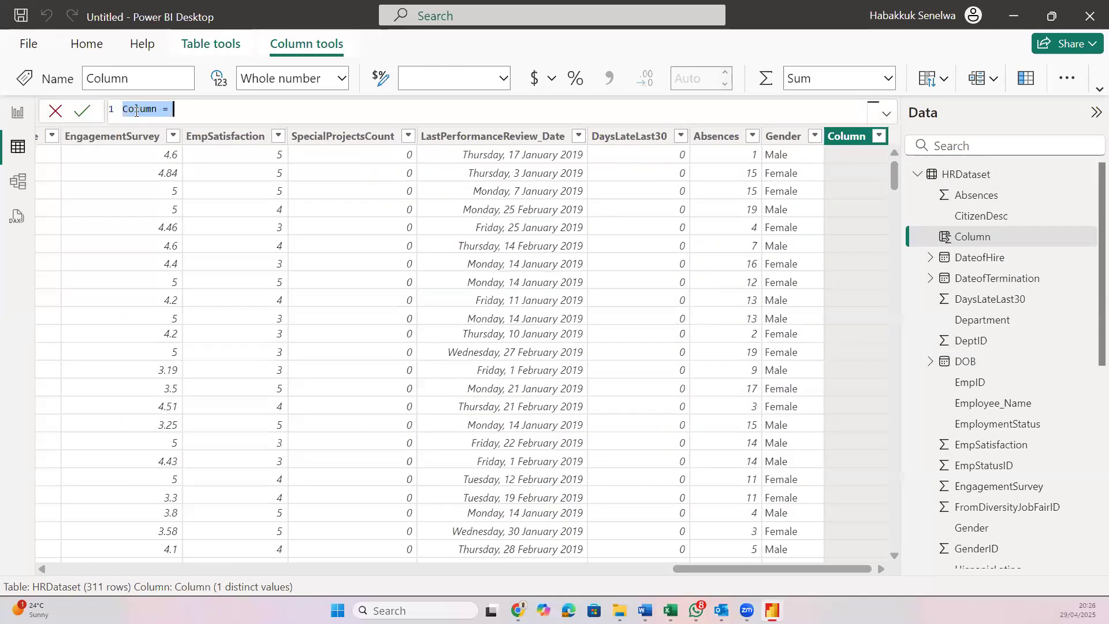
type("Age = TODAY() - DOB")
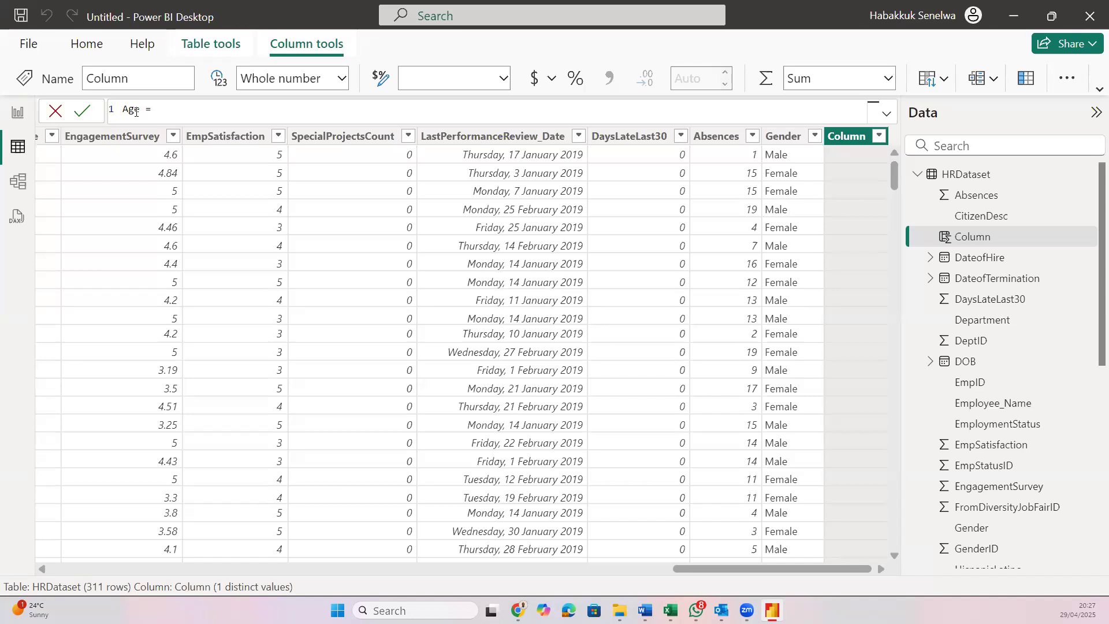
type("TO")
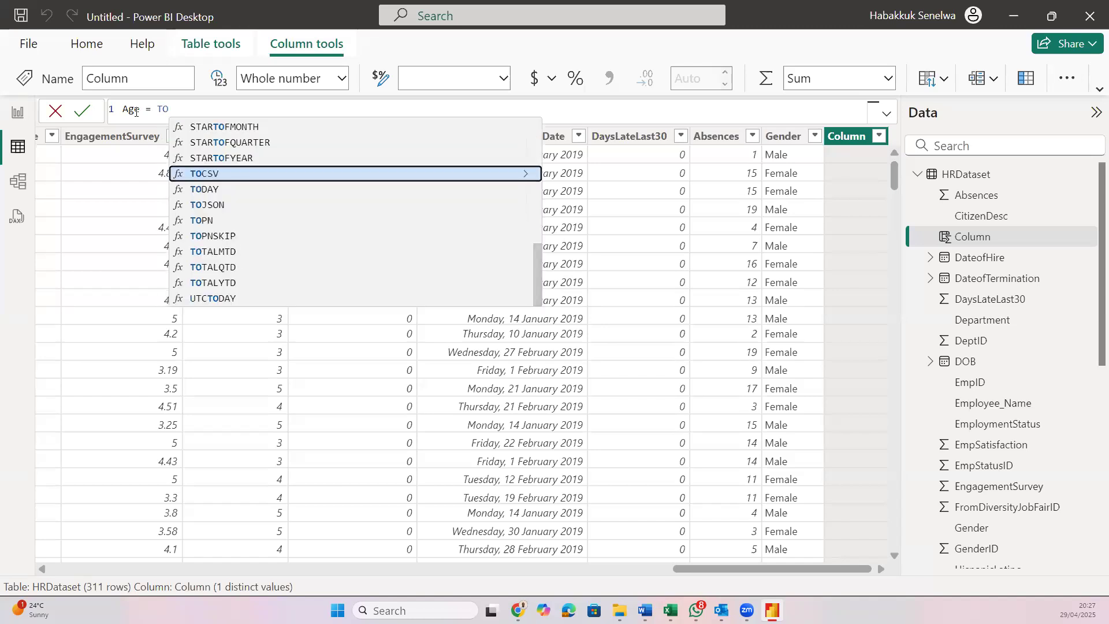
type("DAY()")
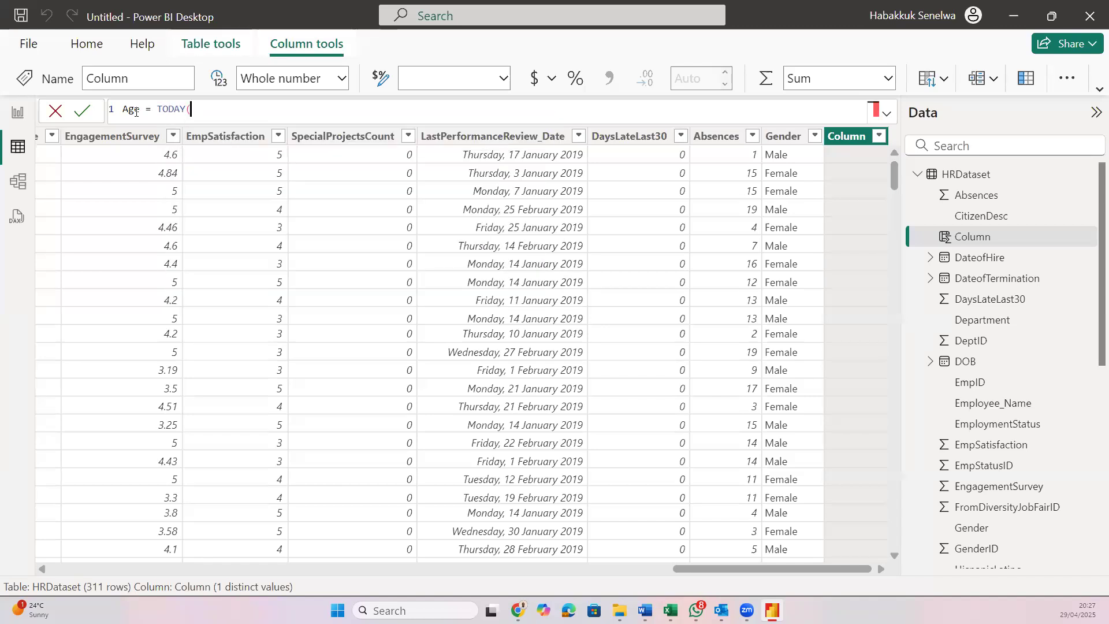
Subtract HRDataset[DOB].[Date] from TODAY() in the Age formula and commit it
type(" - DO")
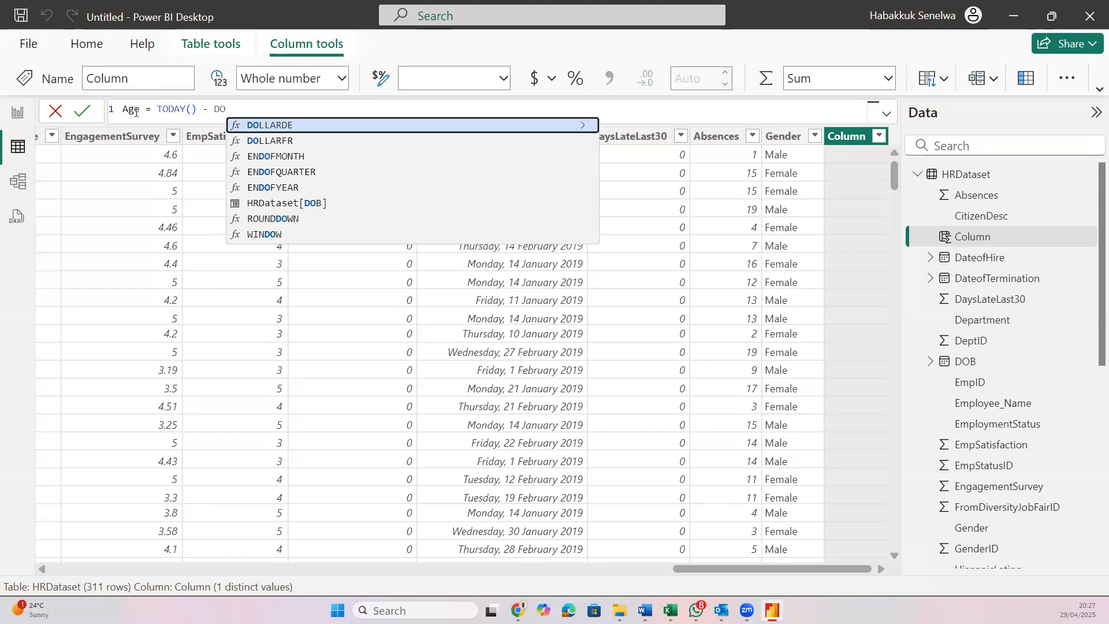
type("B")
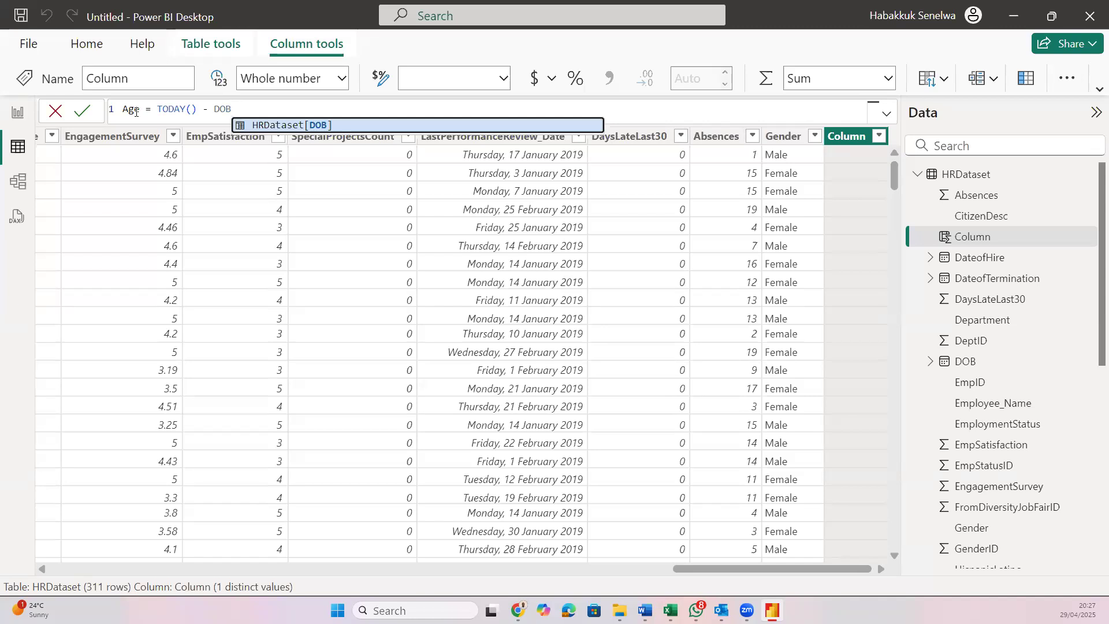
key("Tab")
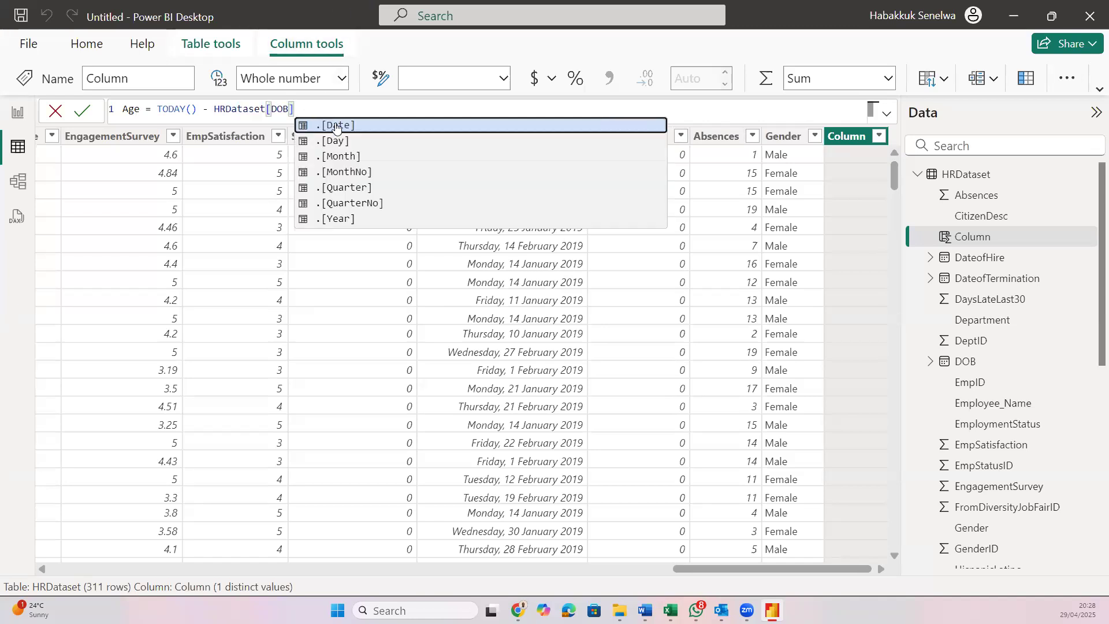
key("Tab")
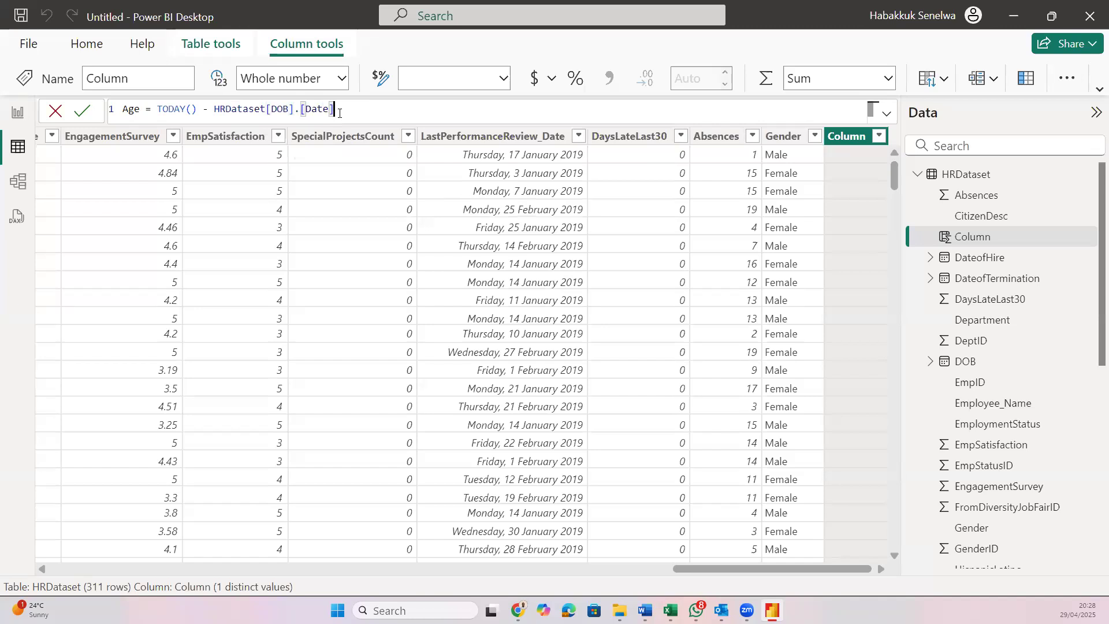
key("BackSpace")
key("BackSpace")
key("BackSpace")
key("BackSpace")
key("BackSpace")
key("BackSpace")
key("BackSpace")
key("Tab")
key("Return")
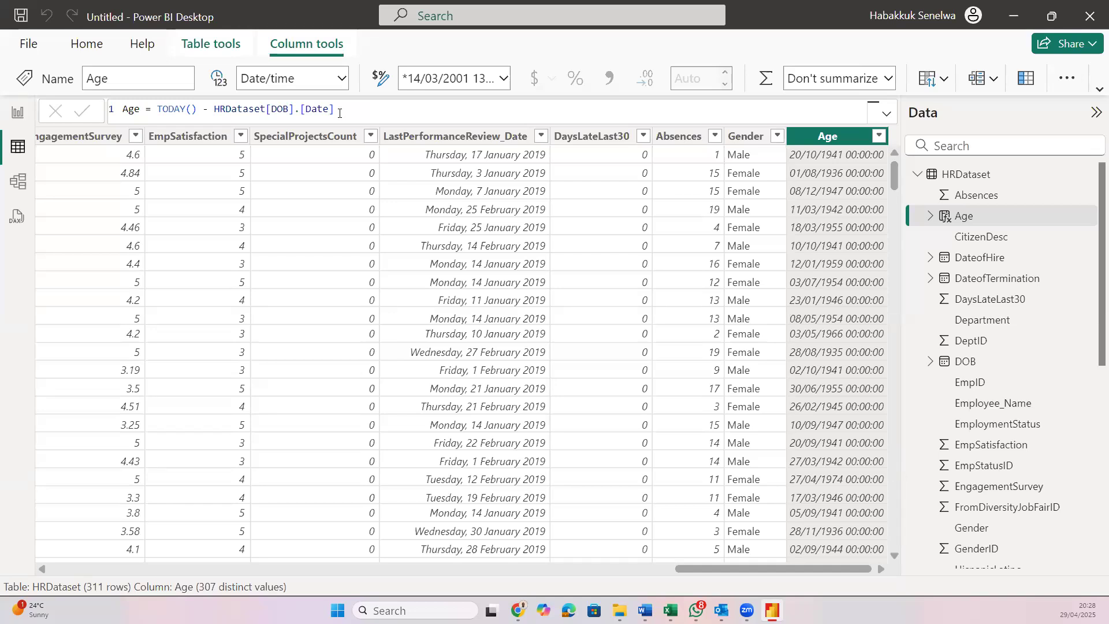
Change the Age column's data type to Whole number and accept the data type change
scroll(835, 267, "down", 1)
scroll(835, 267, "up", 1)
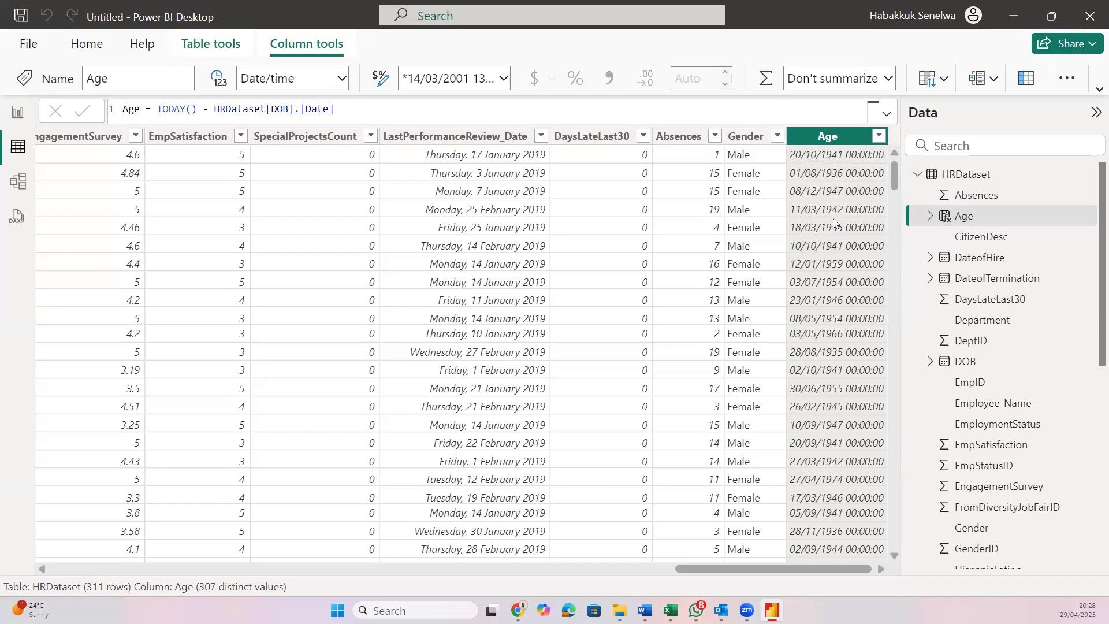
left_click(344, 80)
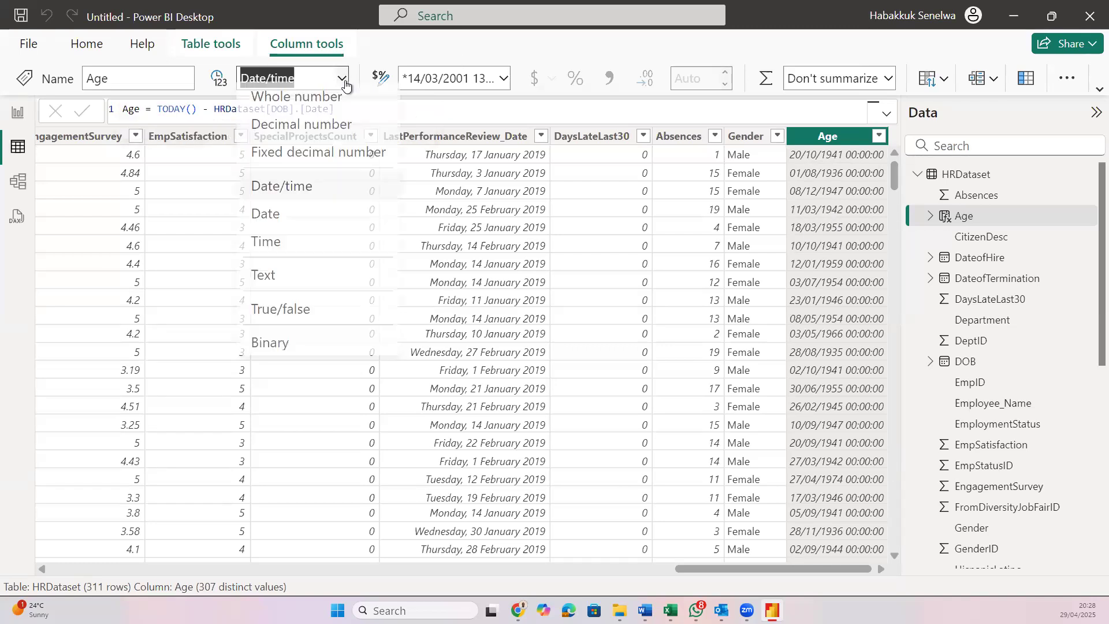
left_click(315, 115)
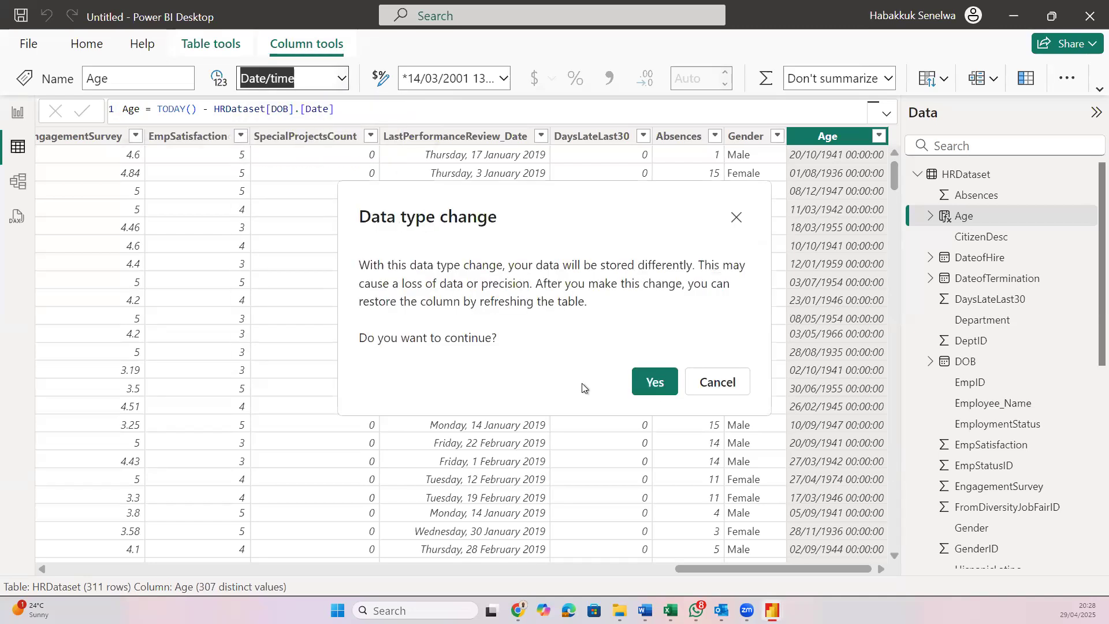
left_click(647, 375)
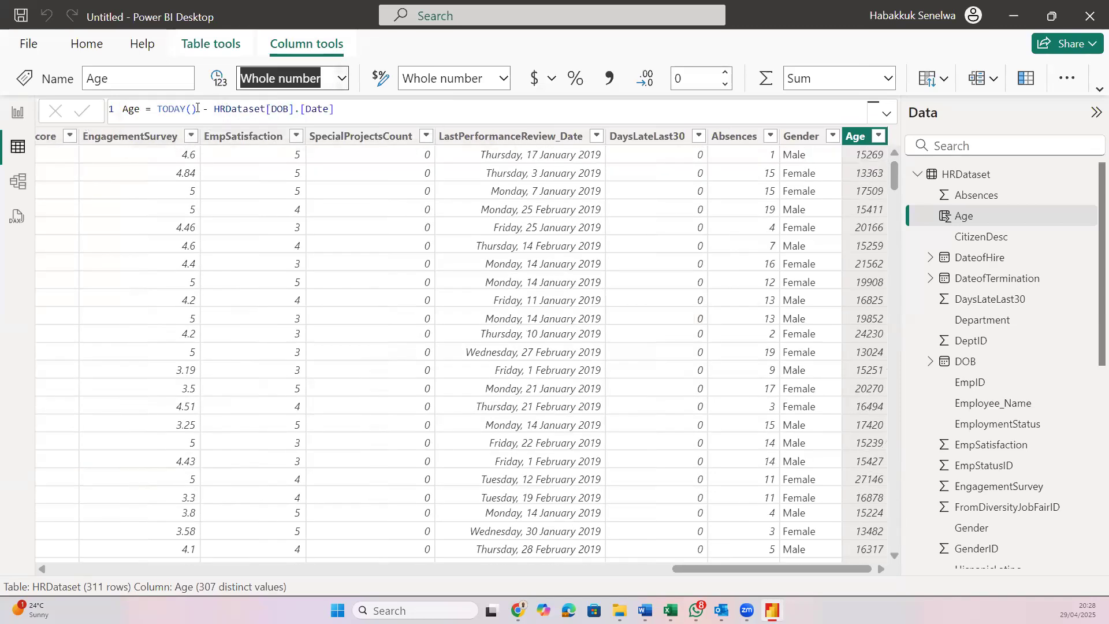
left_click(197, 108)
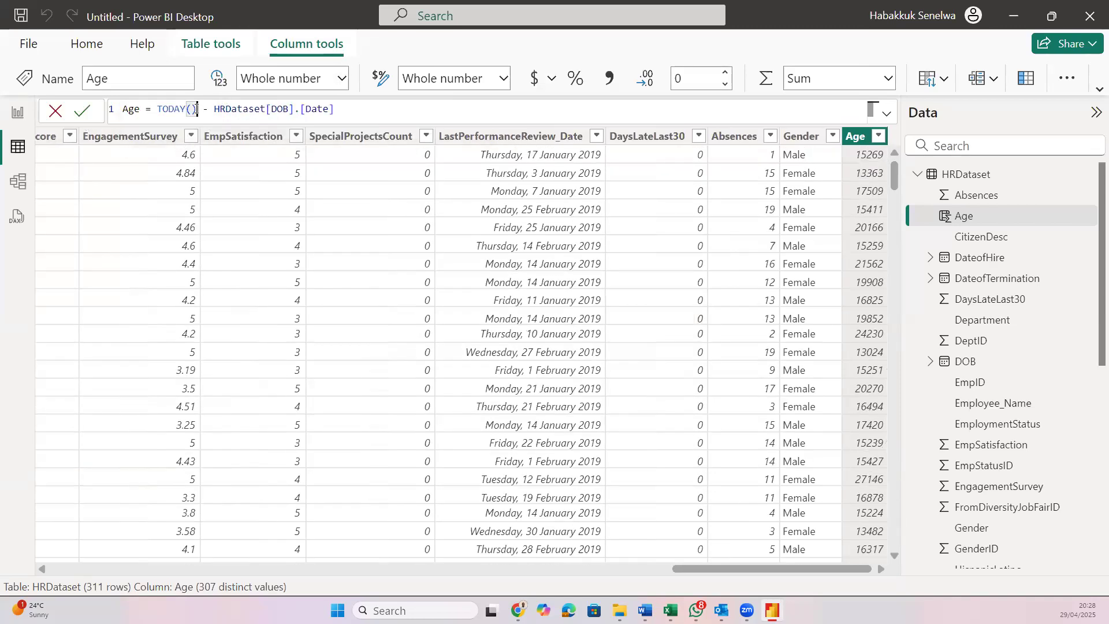
type("YE")
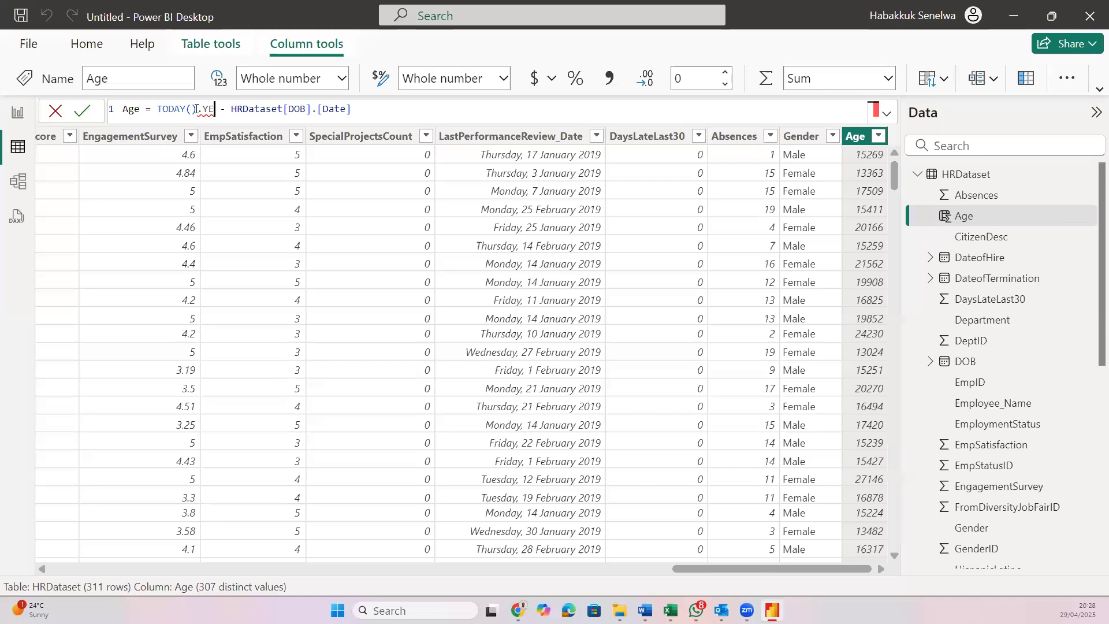
key("BackSpace")
key("BackSpace")
key("BackSpace")
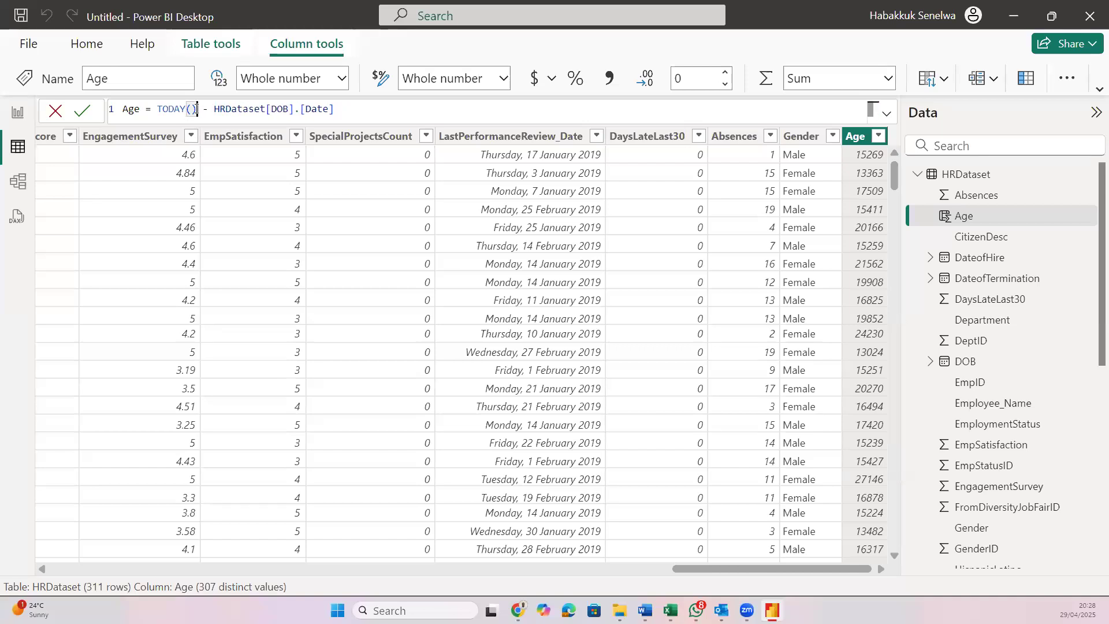
Wrap TODAY() in the YEAR function in the Age formula
double_click(159, 110)
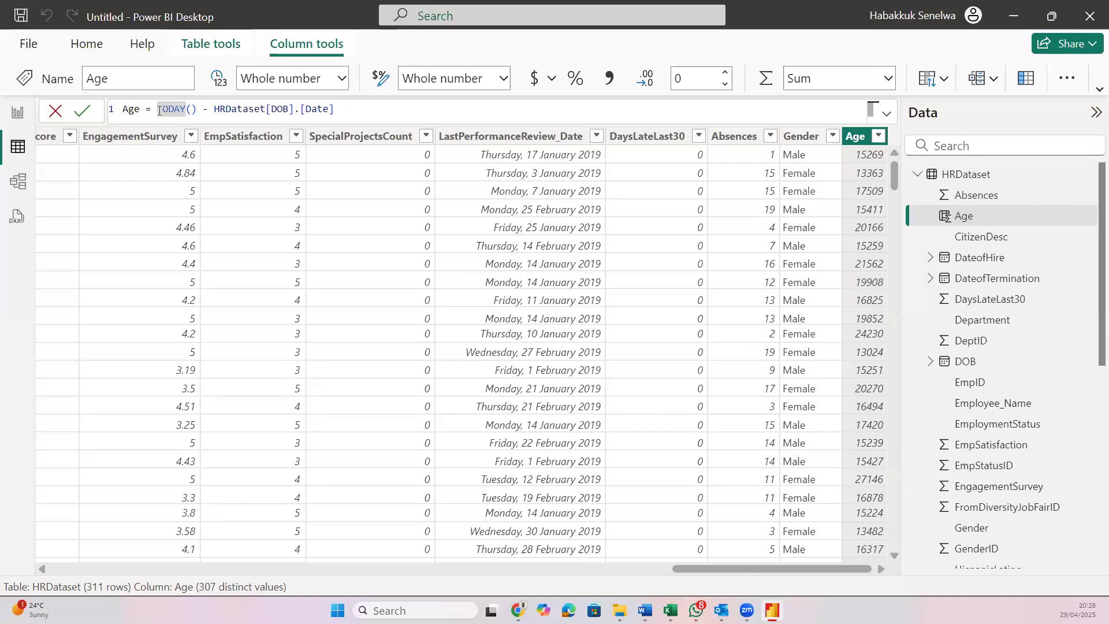
type("ye")
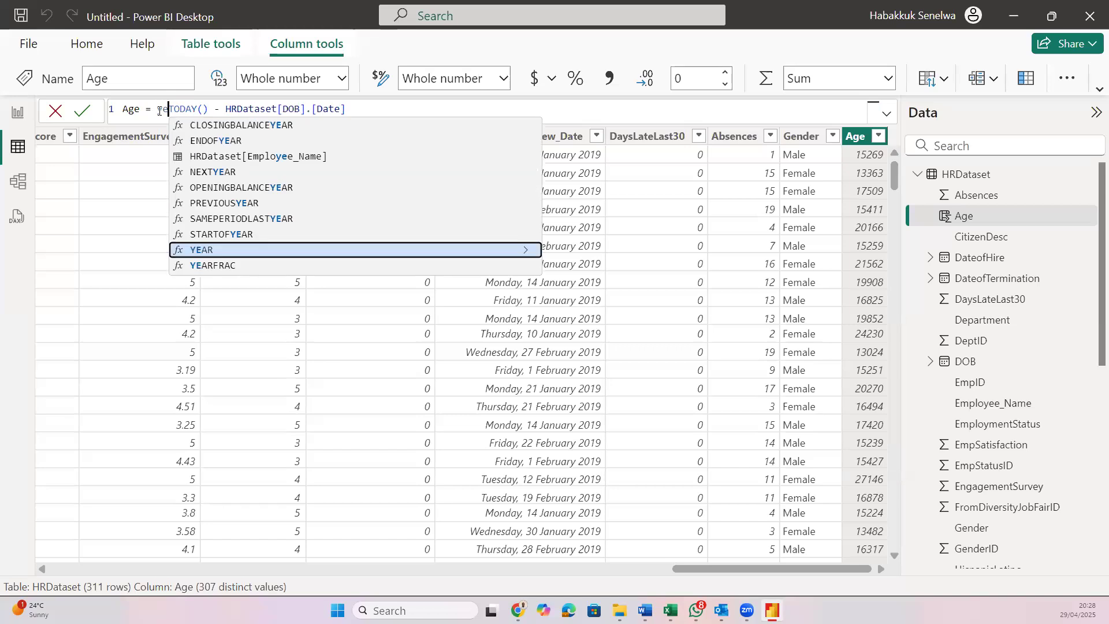
left_click(223, 250)
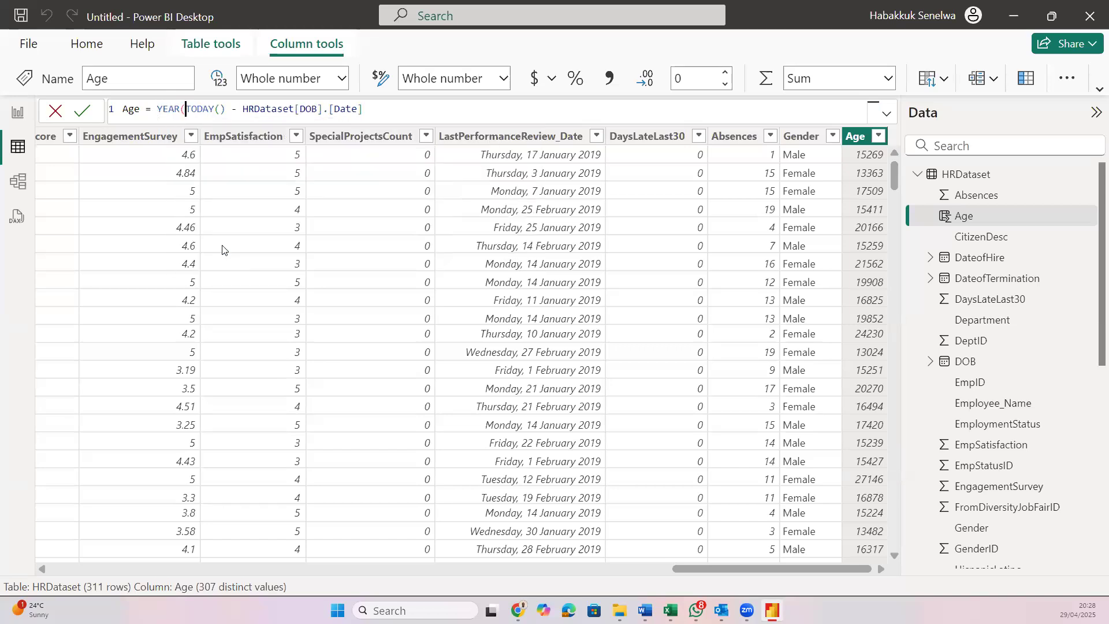
left_click(223, 109)
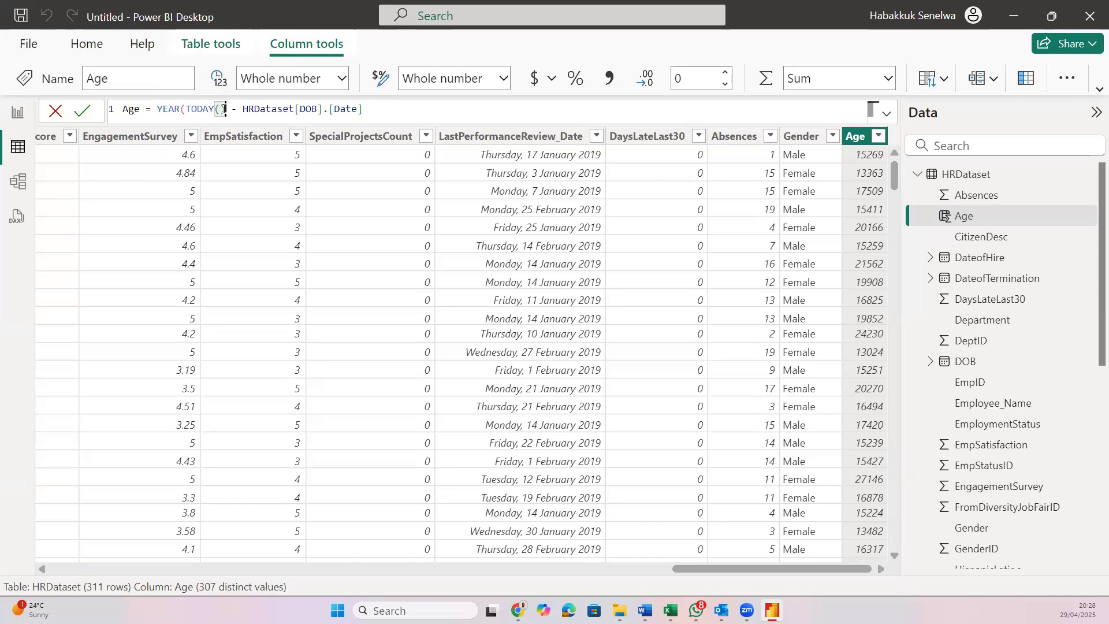
type(")")
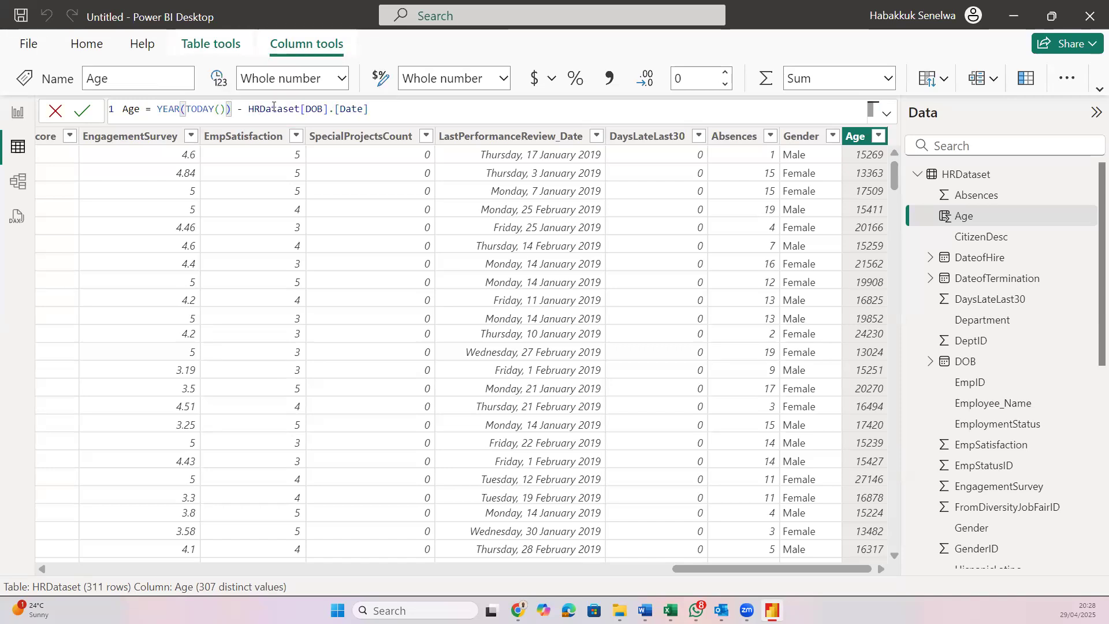
Replace the [Date] part of HRDataset[DOB] with [Year] in the Age formula and commit it
double_click(358, 109)
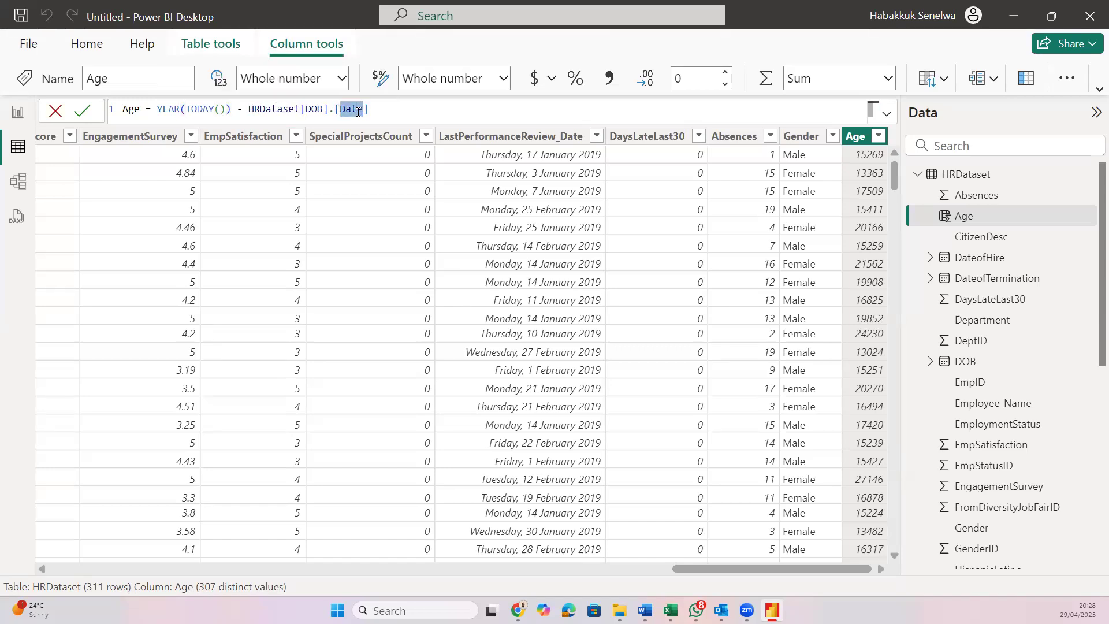
type("y")
left_click(402, 123)
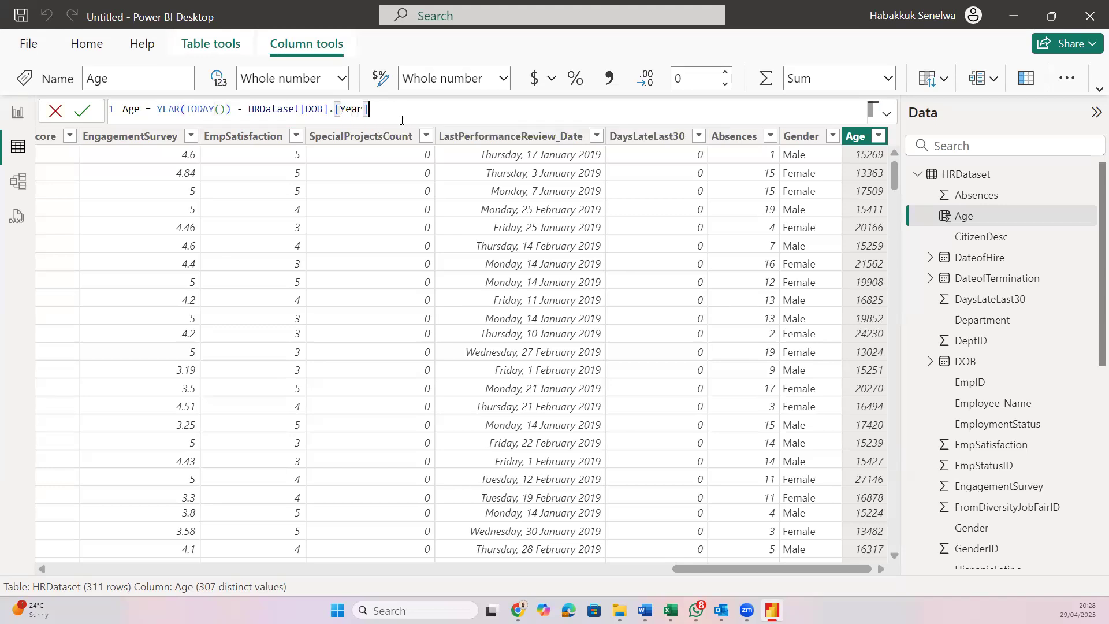
key("Return")
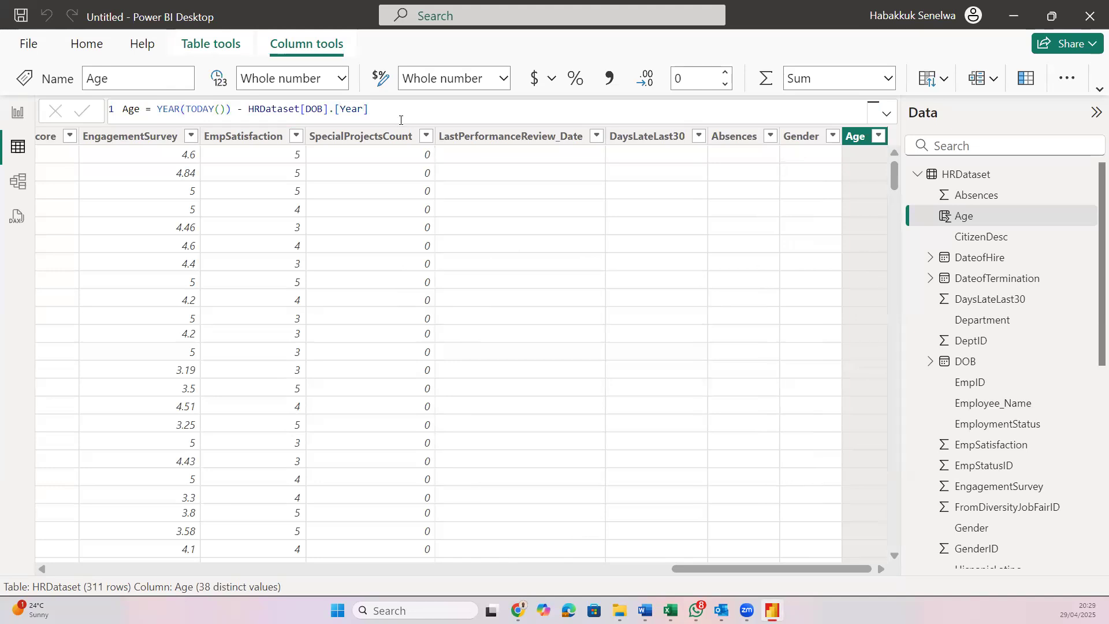
scroll(761, 357, "up", 6)
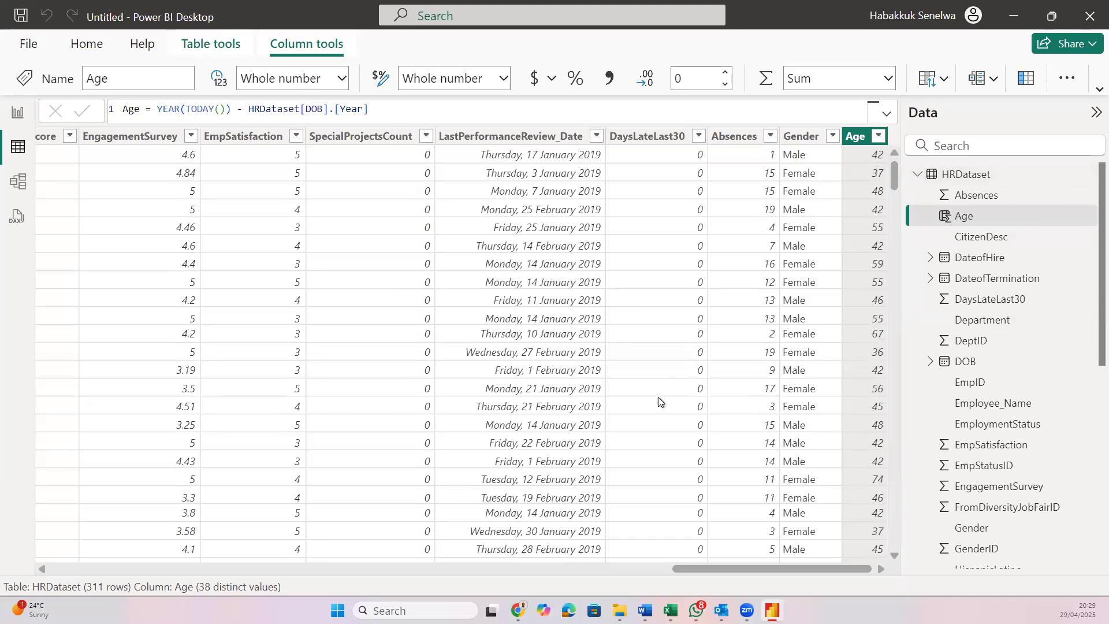
Switch to the Microsoft Learn DAX reference in Chrome and open the TODAY article under Date and time functions
mouse_move(520, 605)
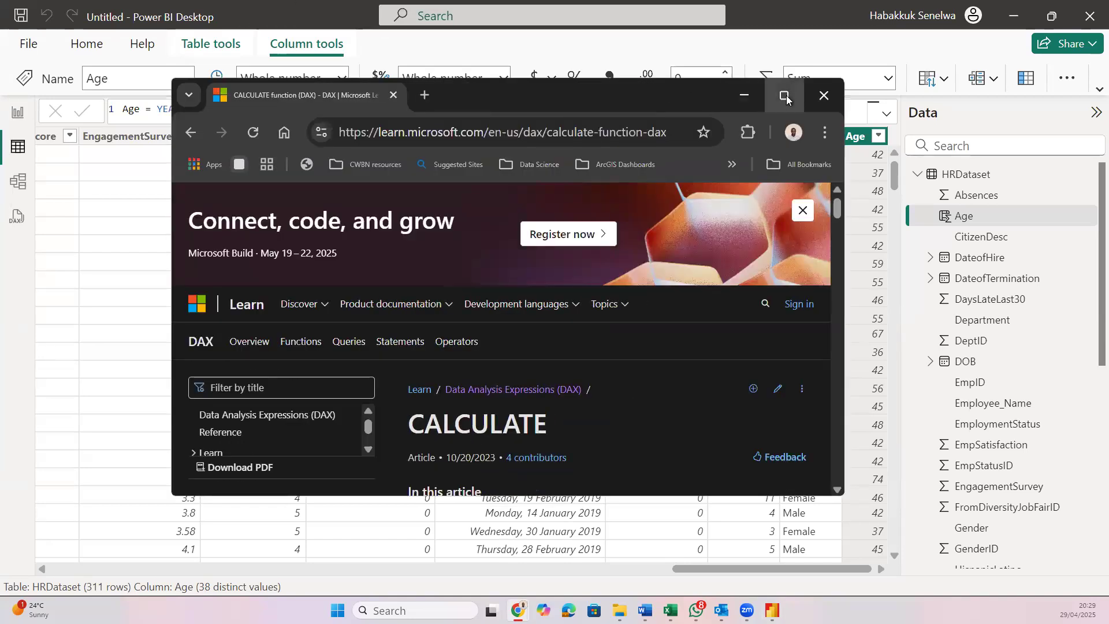
left_click(785, 95)
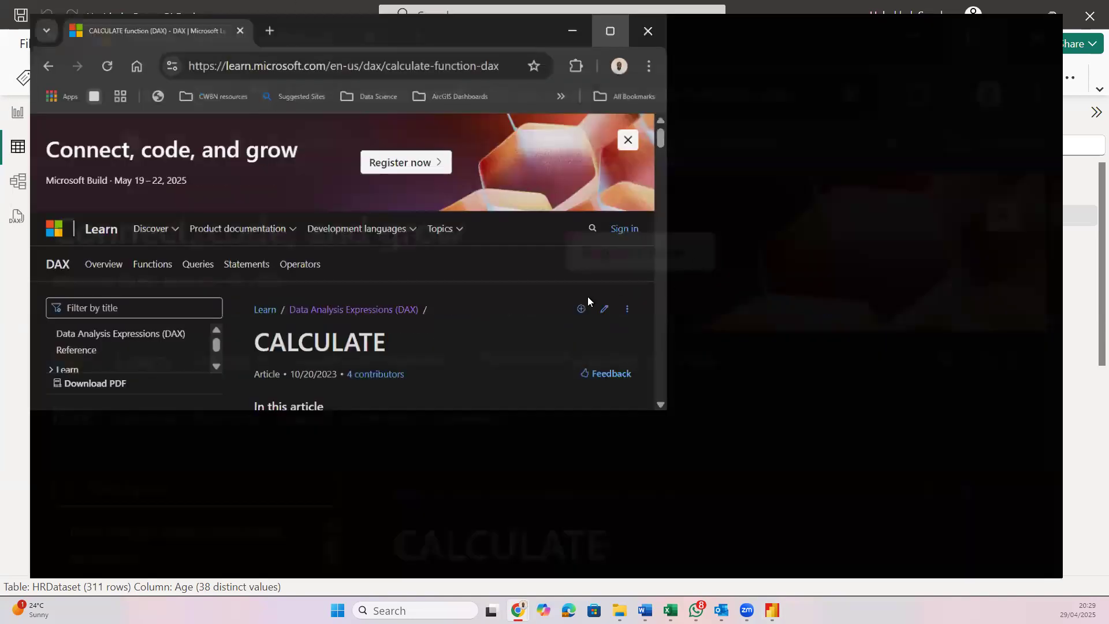
scroll(588, 296, "down", 3)
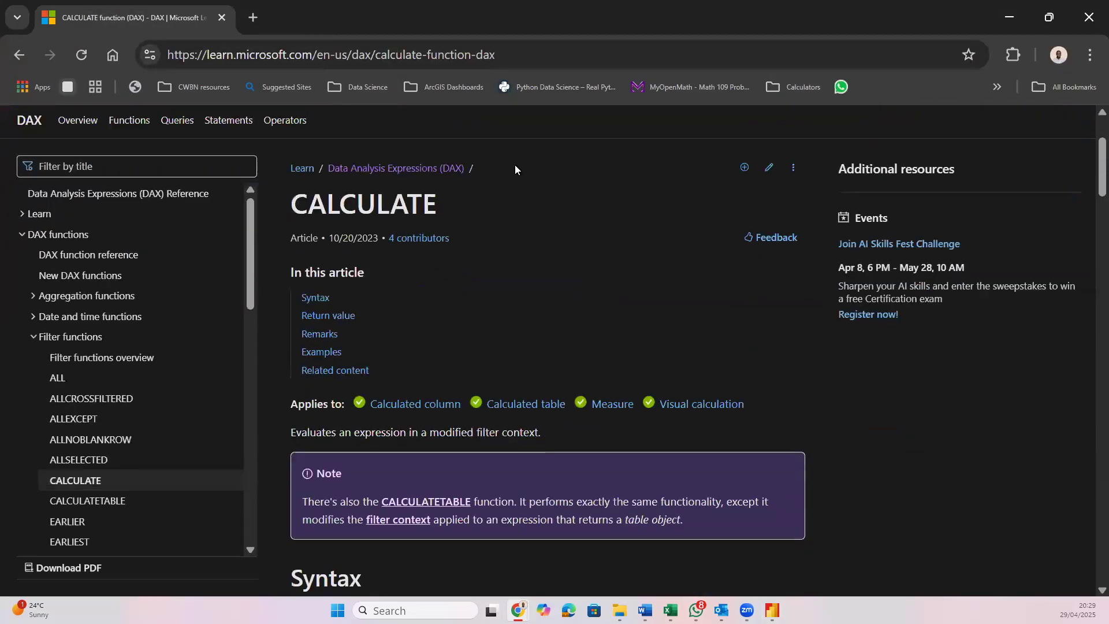
left_click_drag(496, 55, 145, 53)
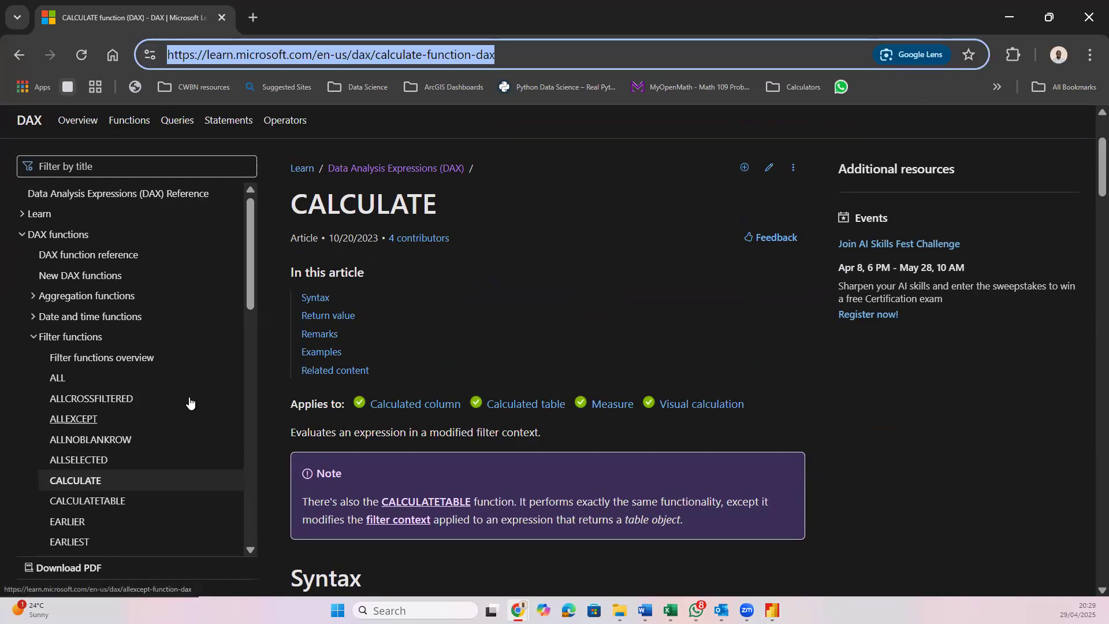
left_click(33, 340)
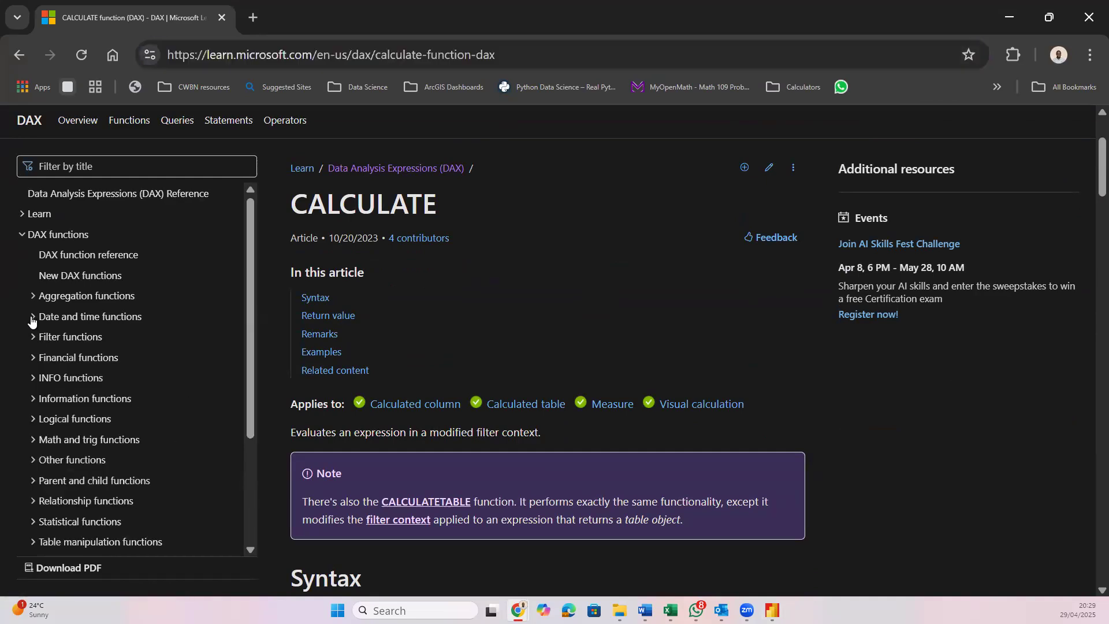
left_click(32, 318)
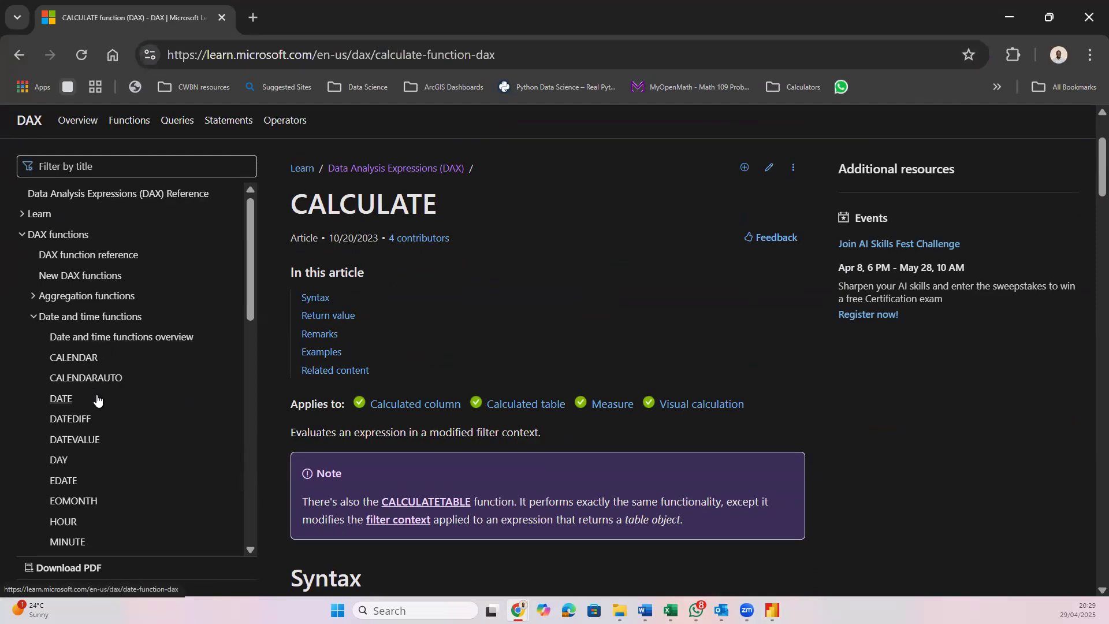
scroll(97, 425, "down", 1)
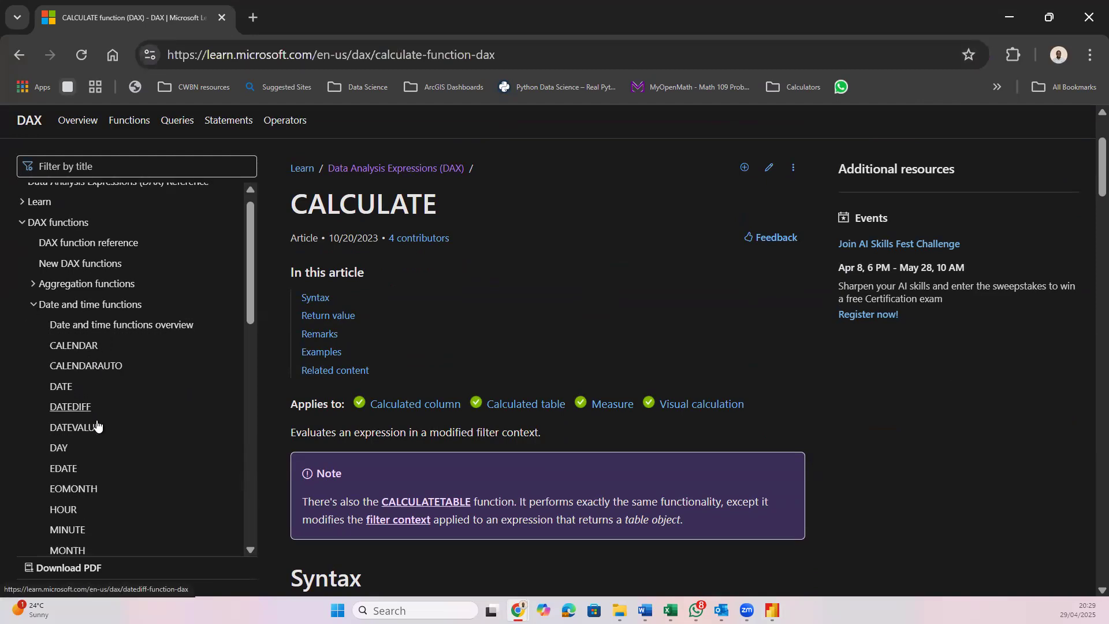
scroll(97, 426, "down", 5)
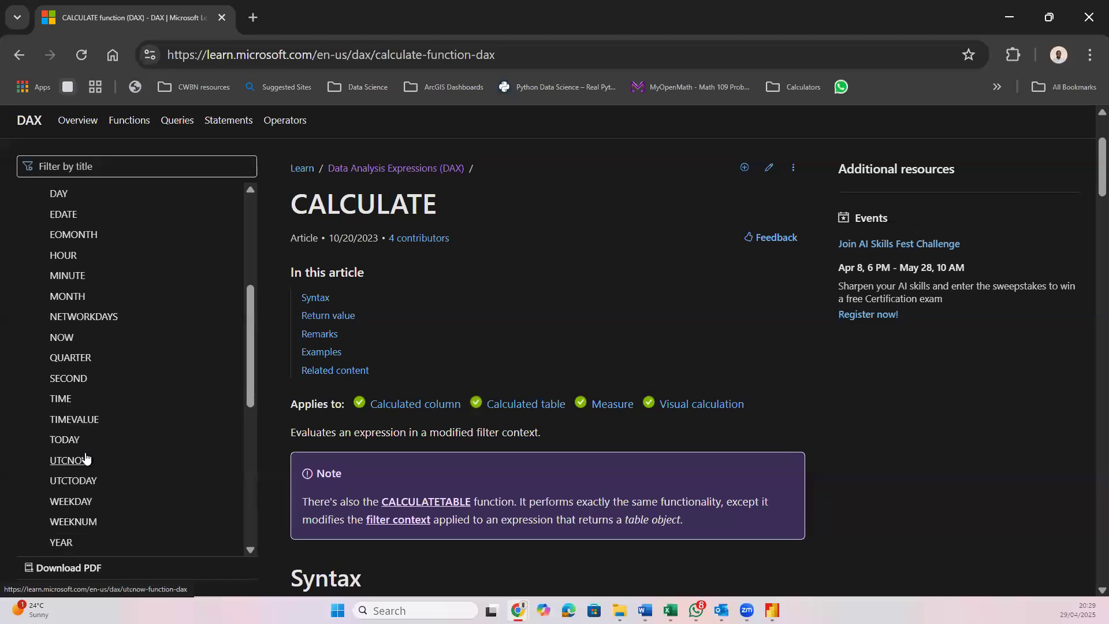
left_click(71, 444)
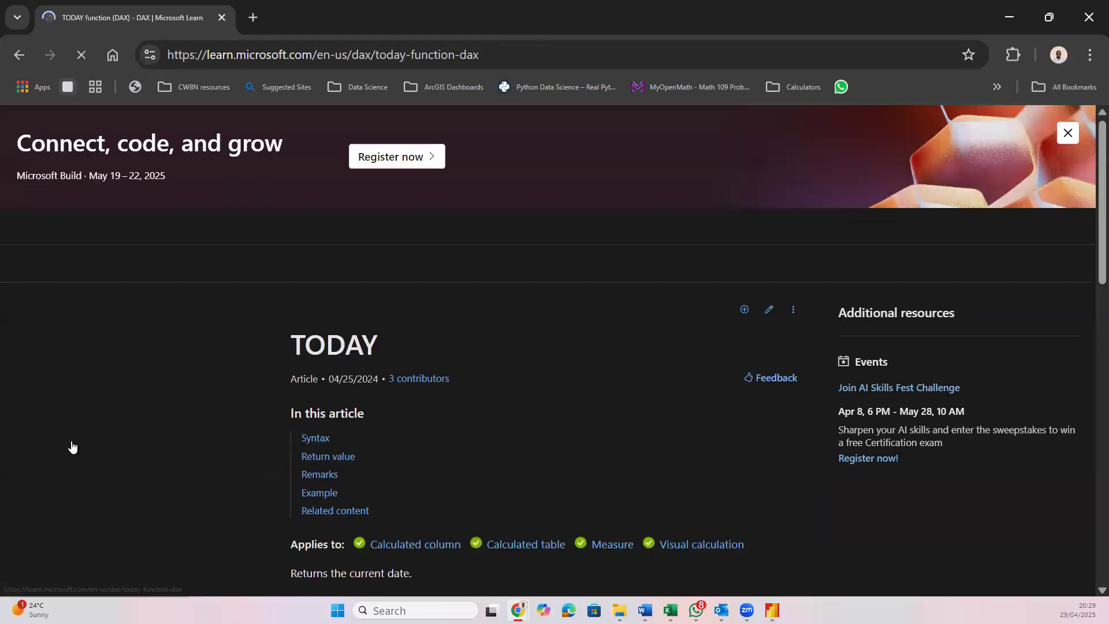
Examine the TODAY article's description, remarks and the age example that combines YEAR and TODAY
scroll(442, 501, "down", 5)
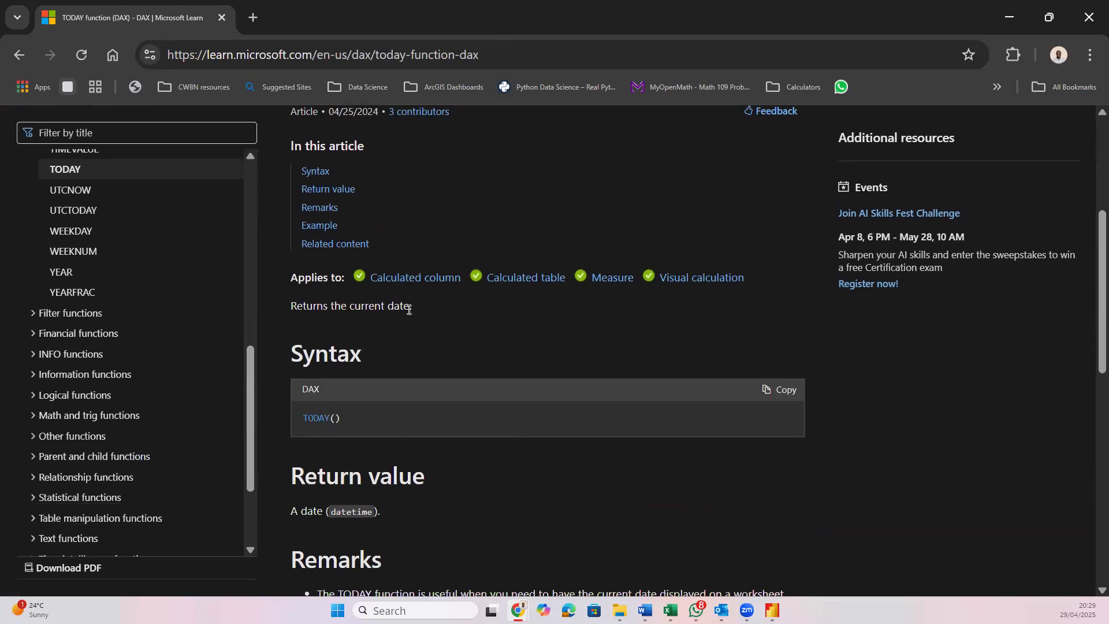
left_click_drag(409, 306, 289, 306)
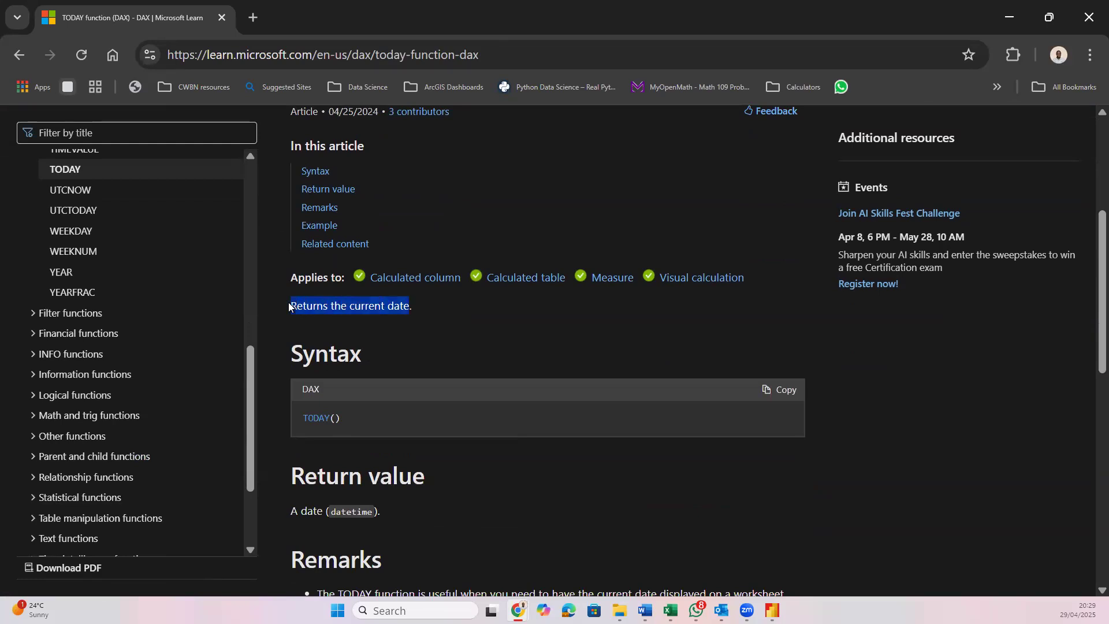
scroll(369, 344, "down", 6)
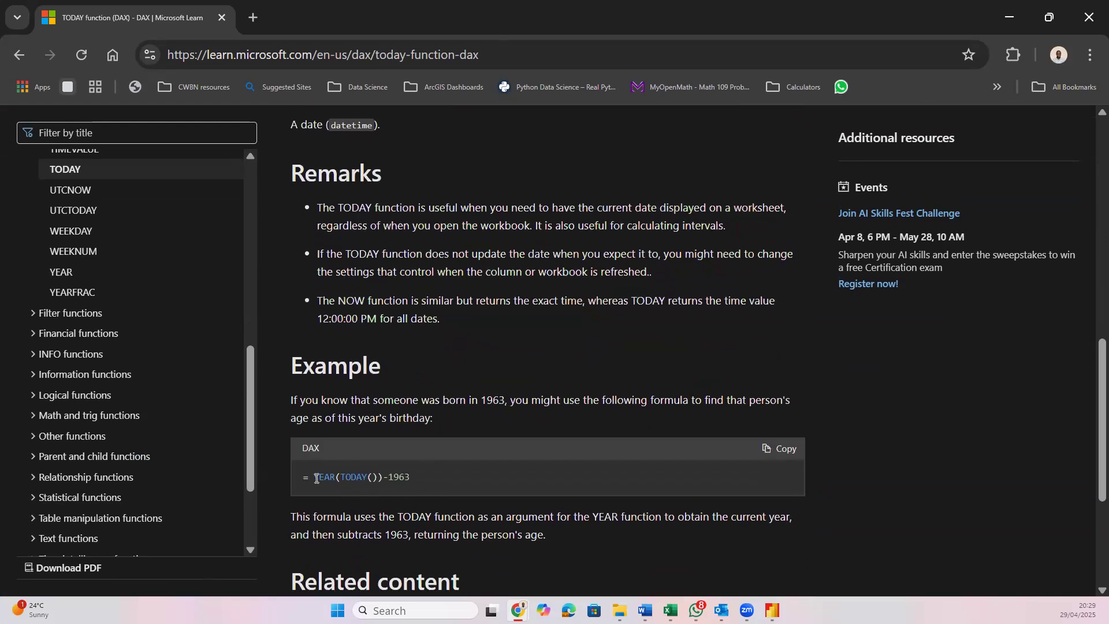
triple_click(327, 477)
double_click(364, 478)
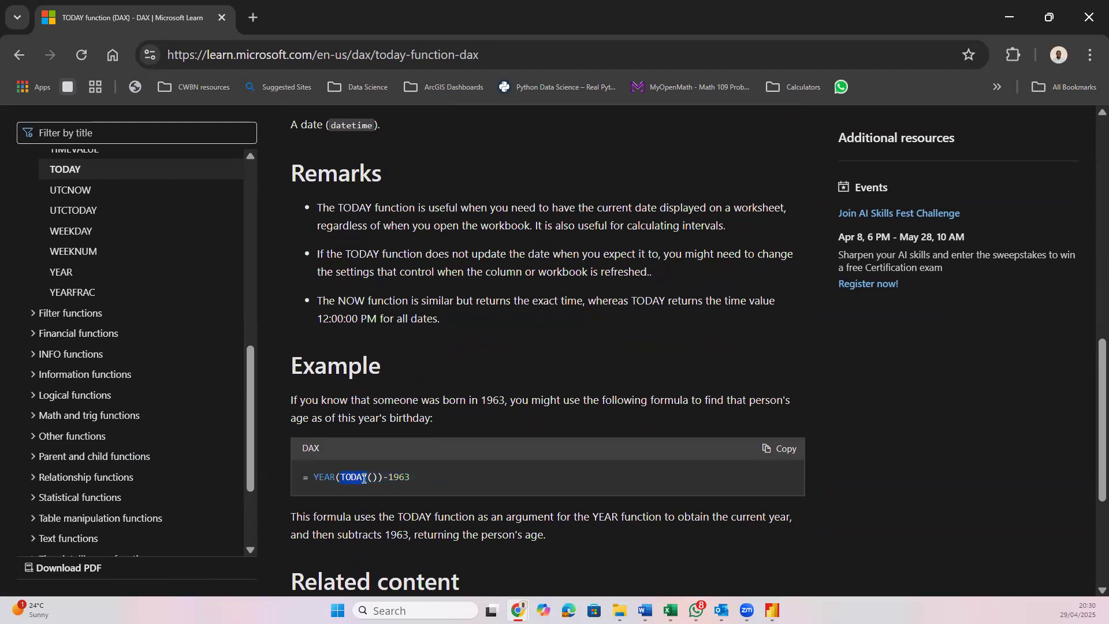
double_click(322, 476)
double_click(353, 477)
scroll(464, 482, "down", 2)
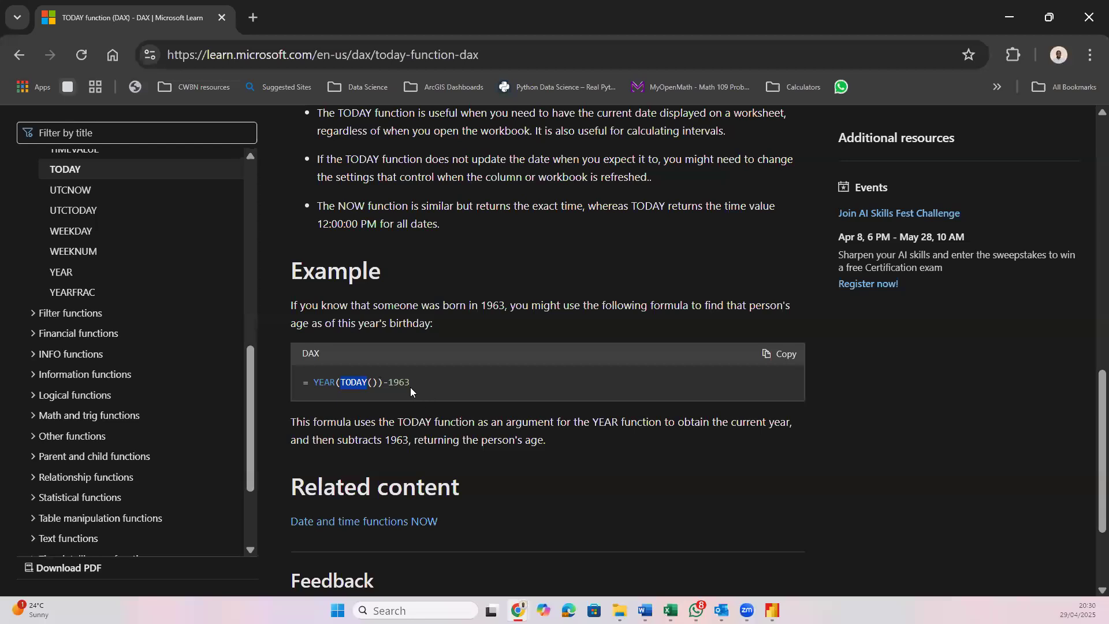
left_click_drag(410, 382, 327, 370)
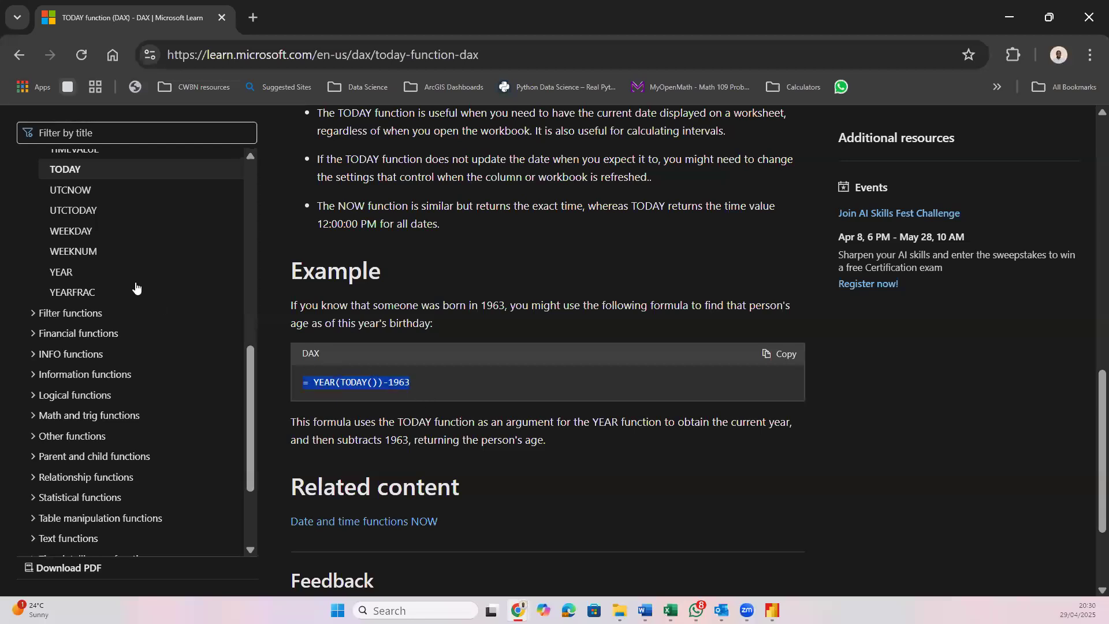
double_click(319, 382)
Open the YEAR article in the DAX reference and review its syntax, parameters and return value
scroll(149, 272, "up", 1)
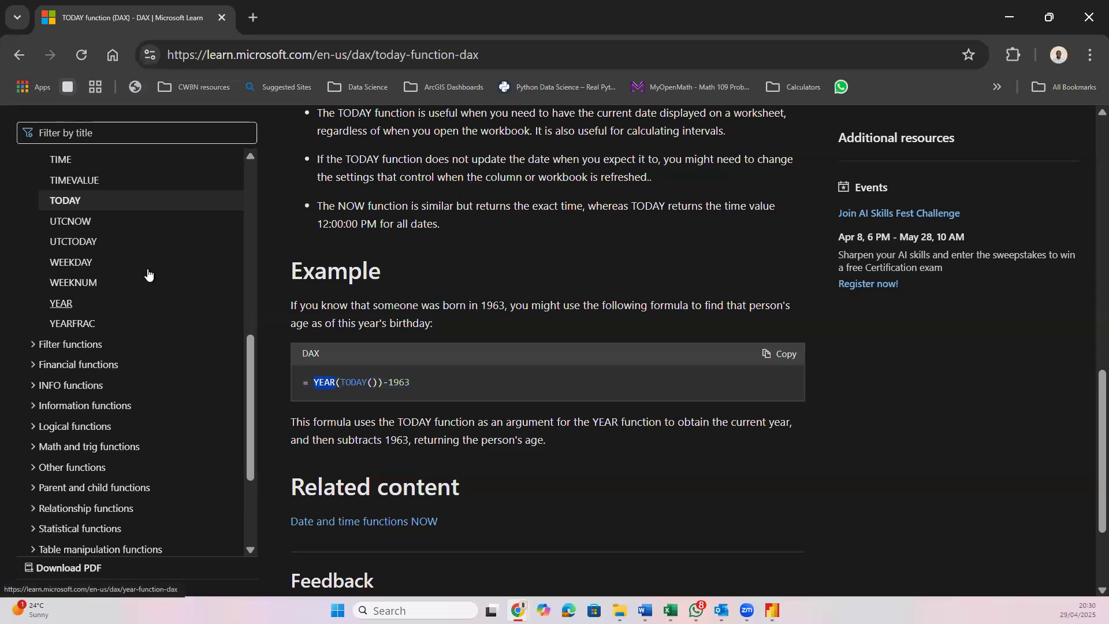
left_click(61, 303)
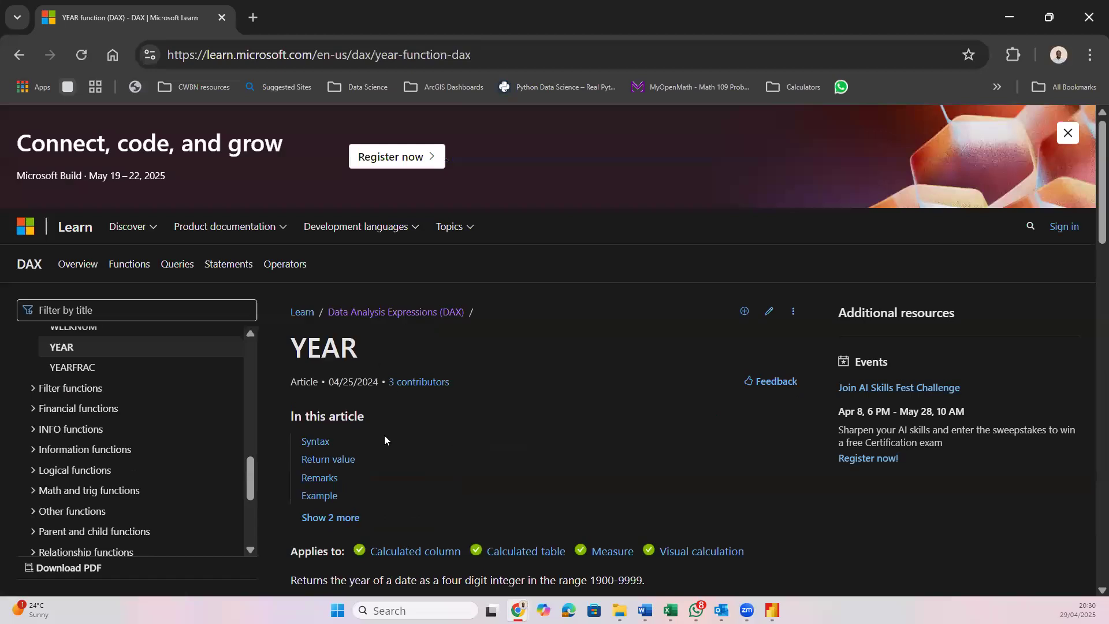
scroll(383, 435, "down", 7)
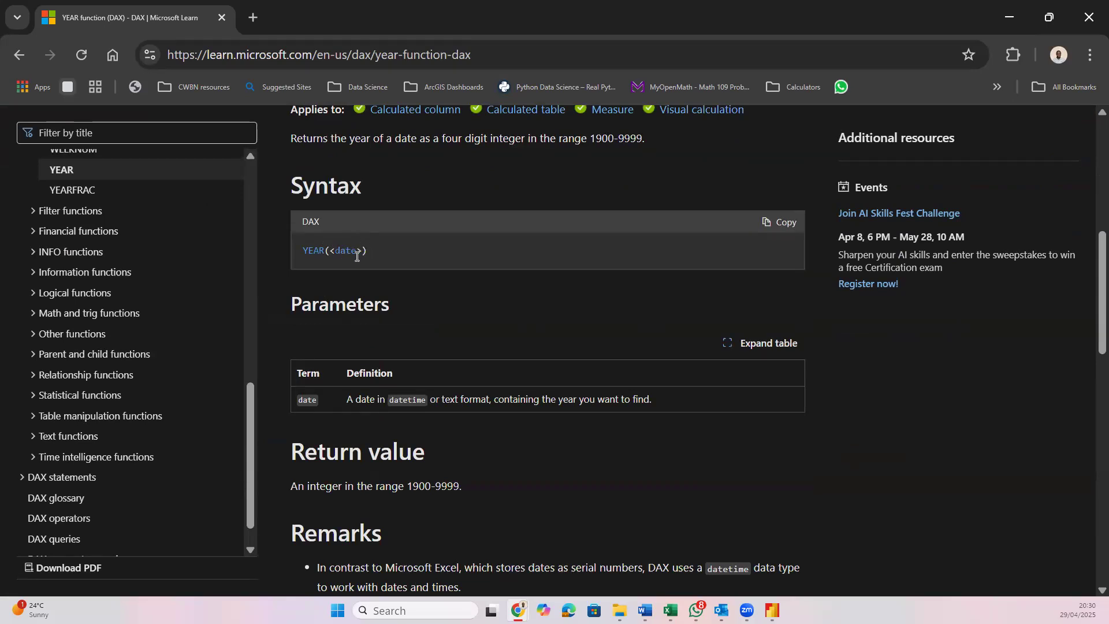
scroll(422, 307, "up", 1)
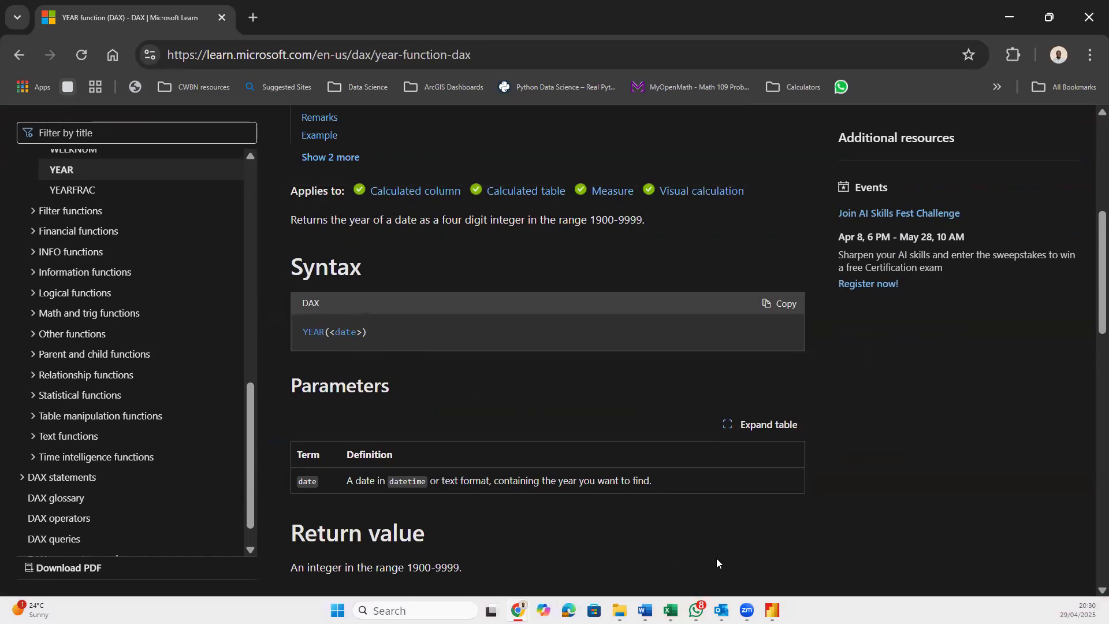
Switch back to Power BI Desktop and replace the Age column's whole expression with today()
left_click(772, 610)
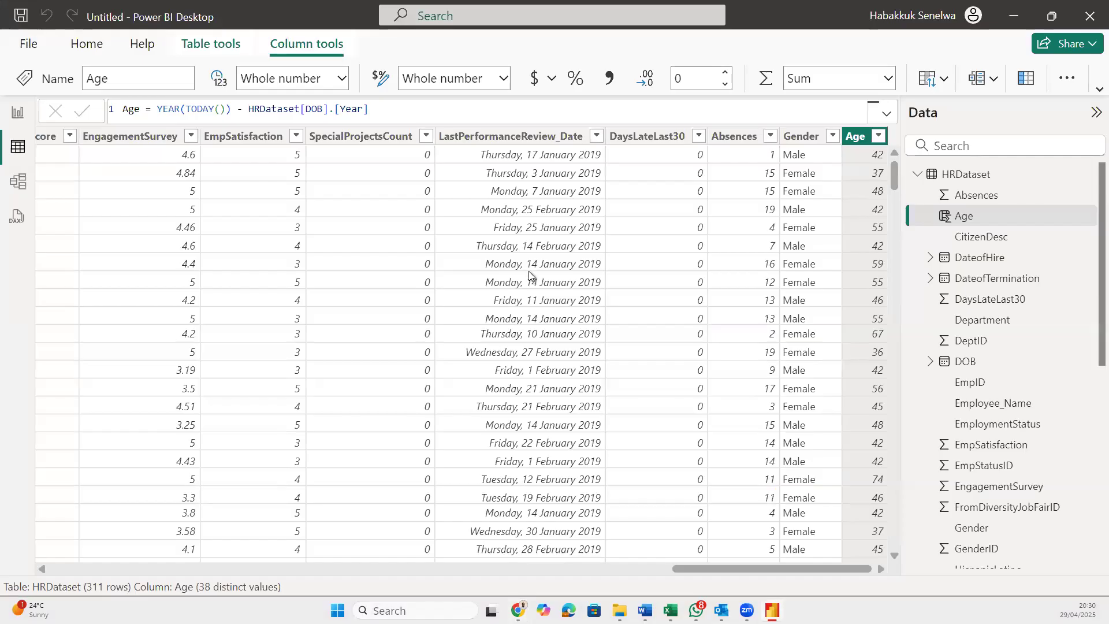
left_click(365, 108)
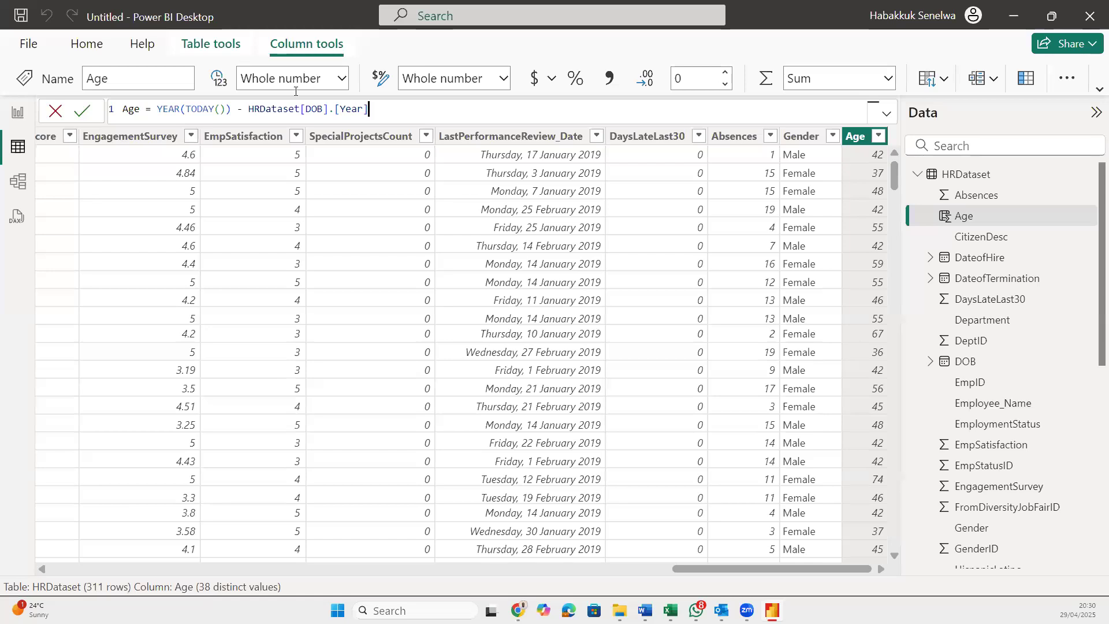
left_click_drag(368, 109, 158, 111)
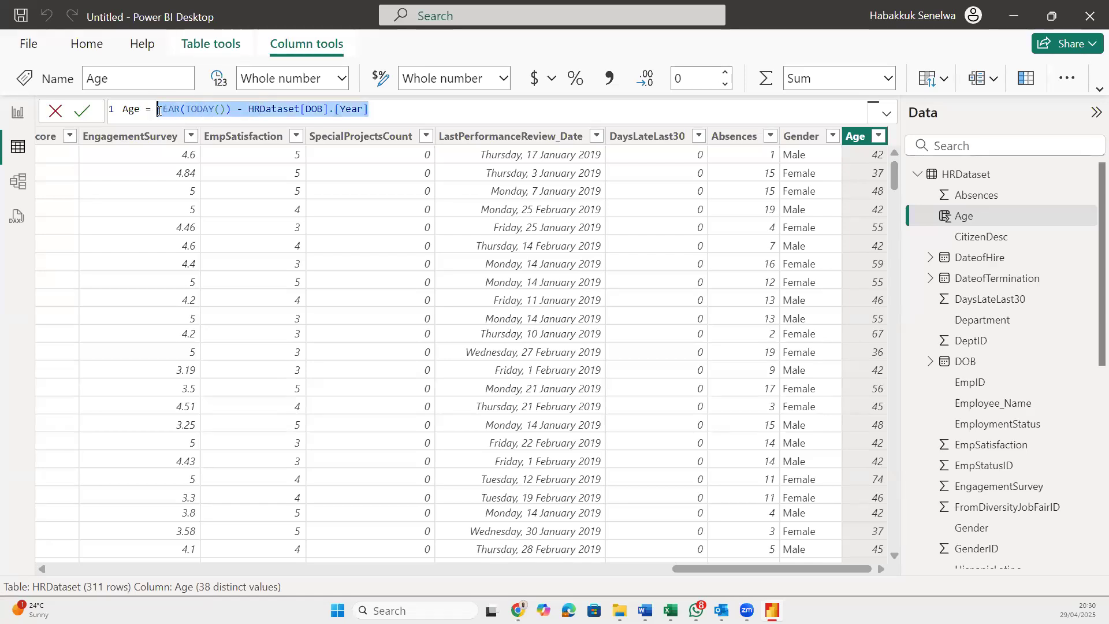
key("BackSpace")
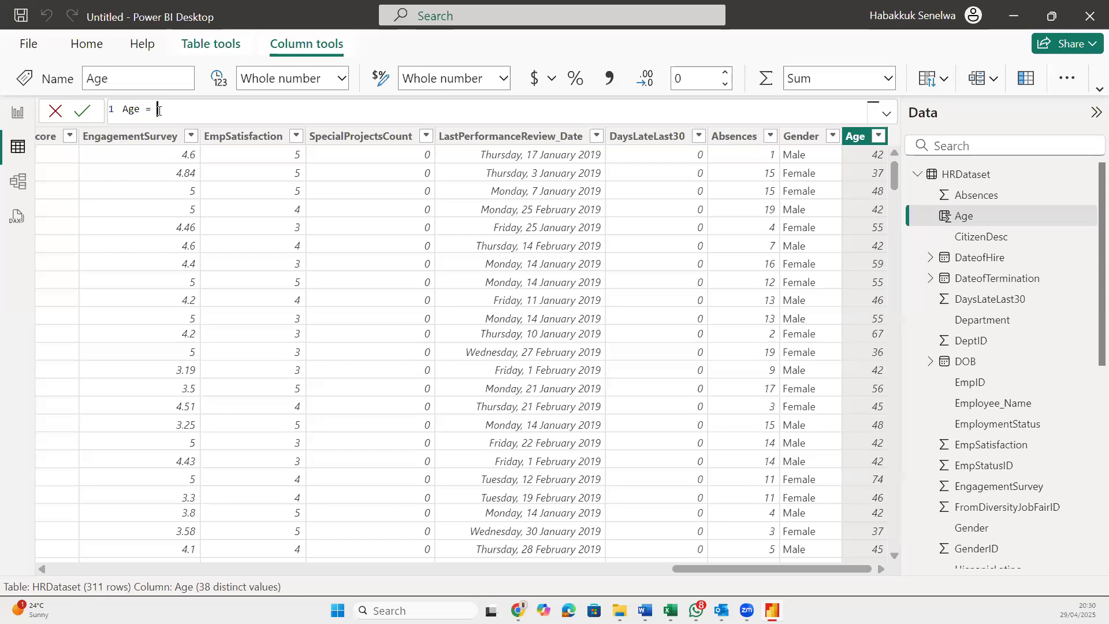
type("today()")
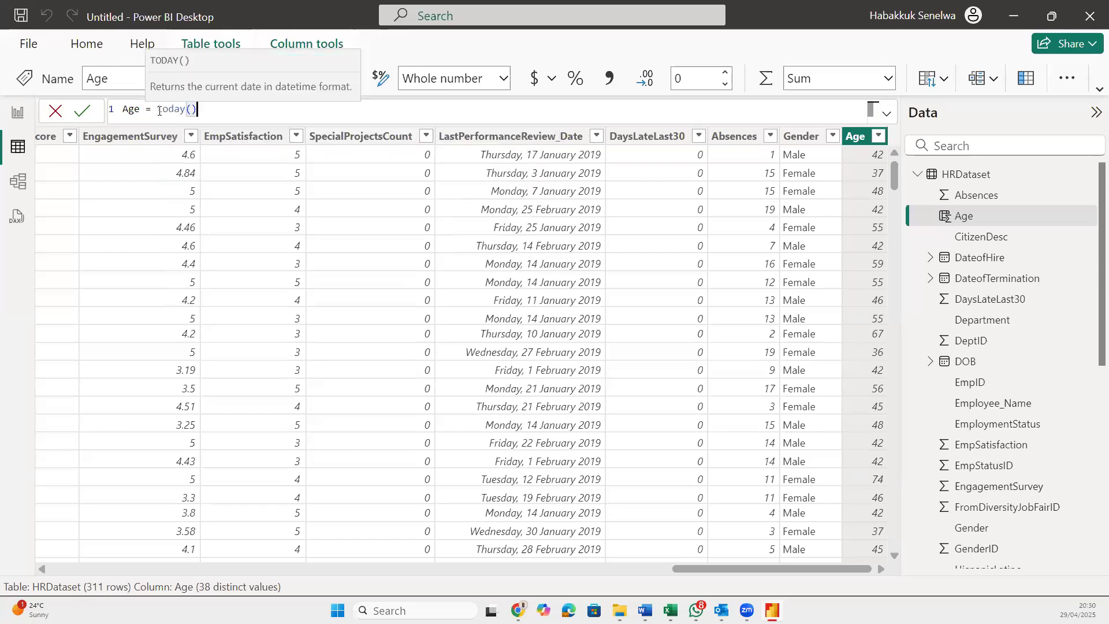
key("Return")
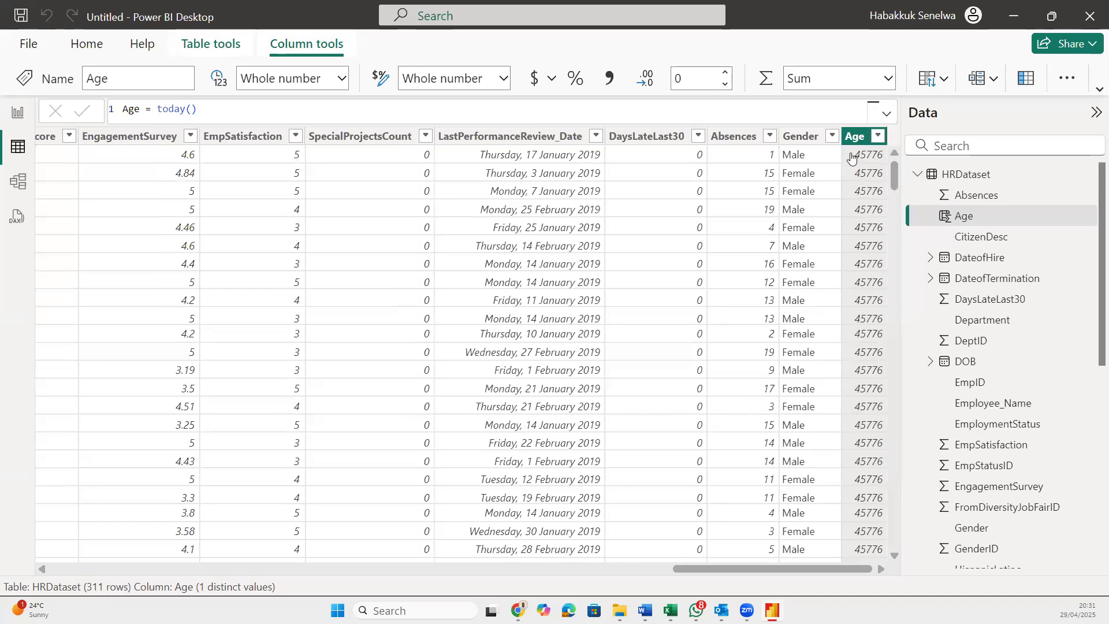
Set the Age column's data type to Date and extend its formula to today() + 1
left_click(341, 75)
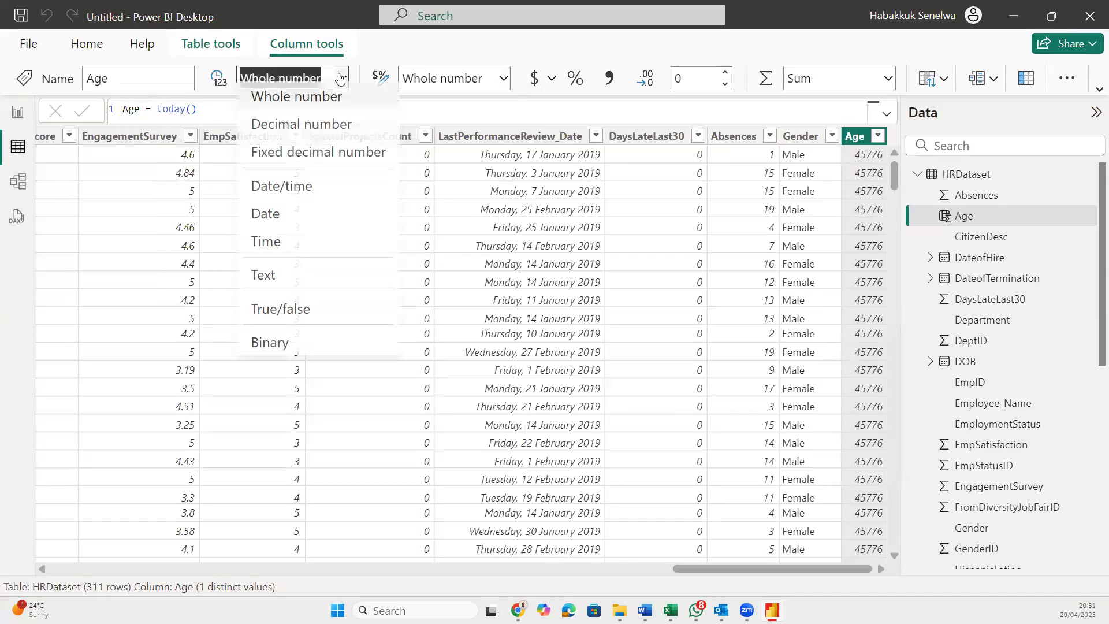
left_click(291, 224)
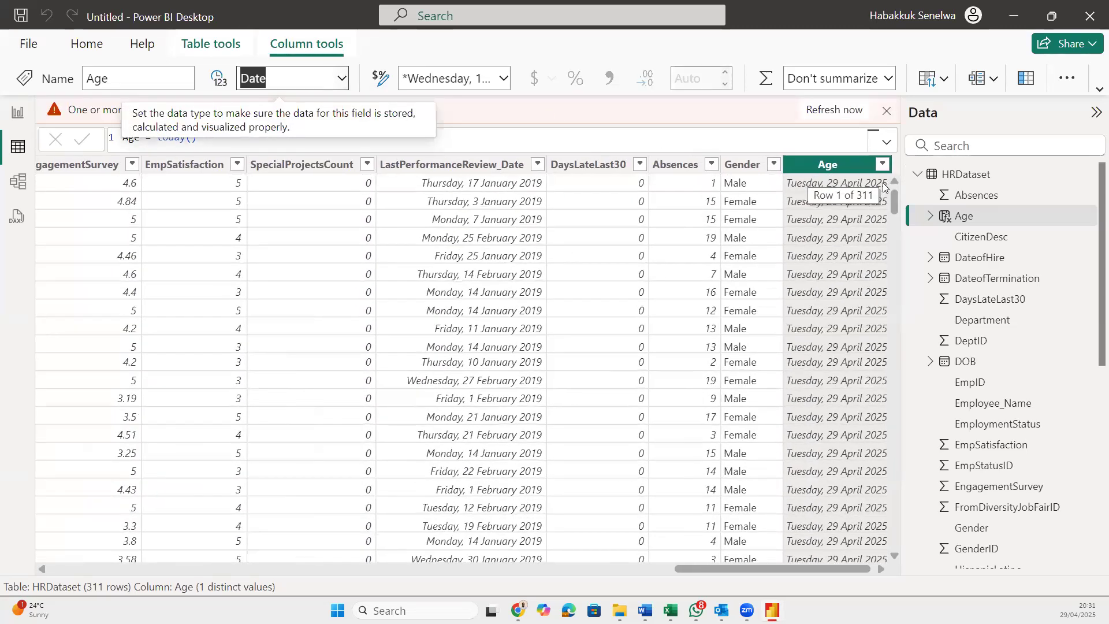
left_click(446, 144)
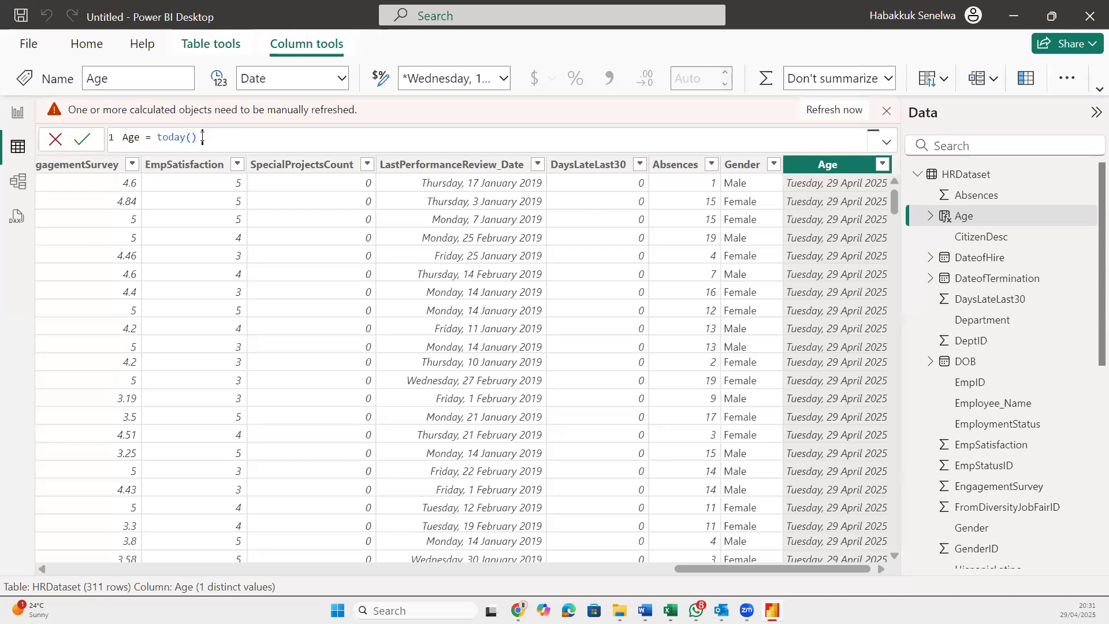
type("1")
key("Return")
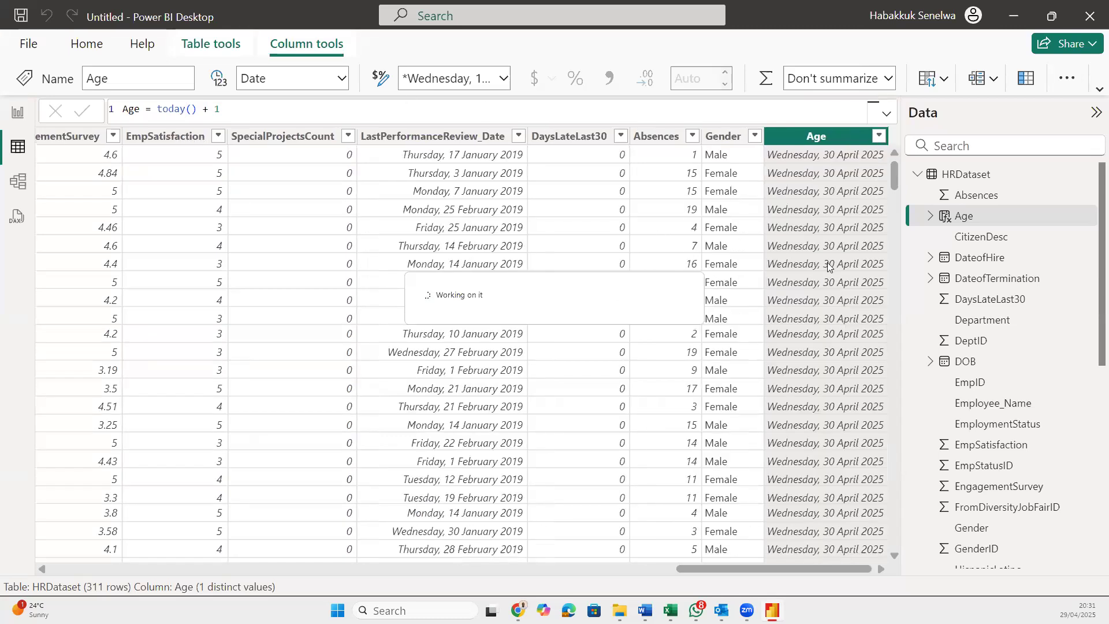
Replace the Age column's expression with YEAR(today()) and commit it
left_click(240, 112)
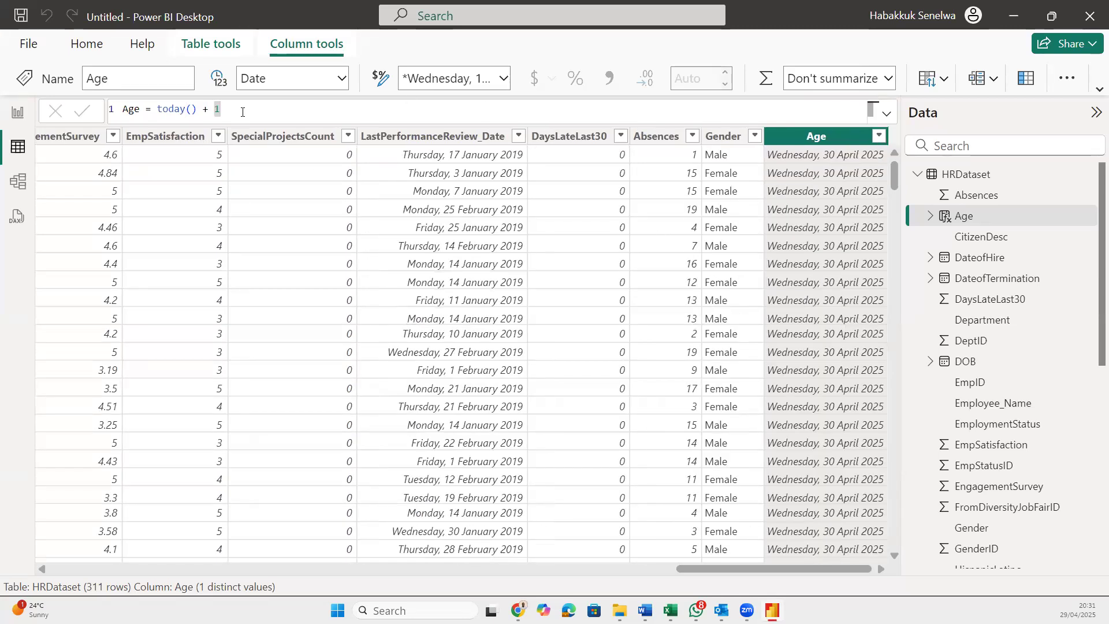
key("BackSpace")
key("BackSpace")
key("BackSpace")
key("BackSpace")
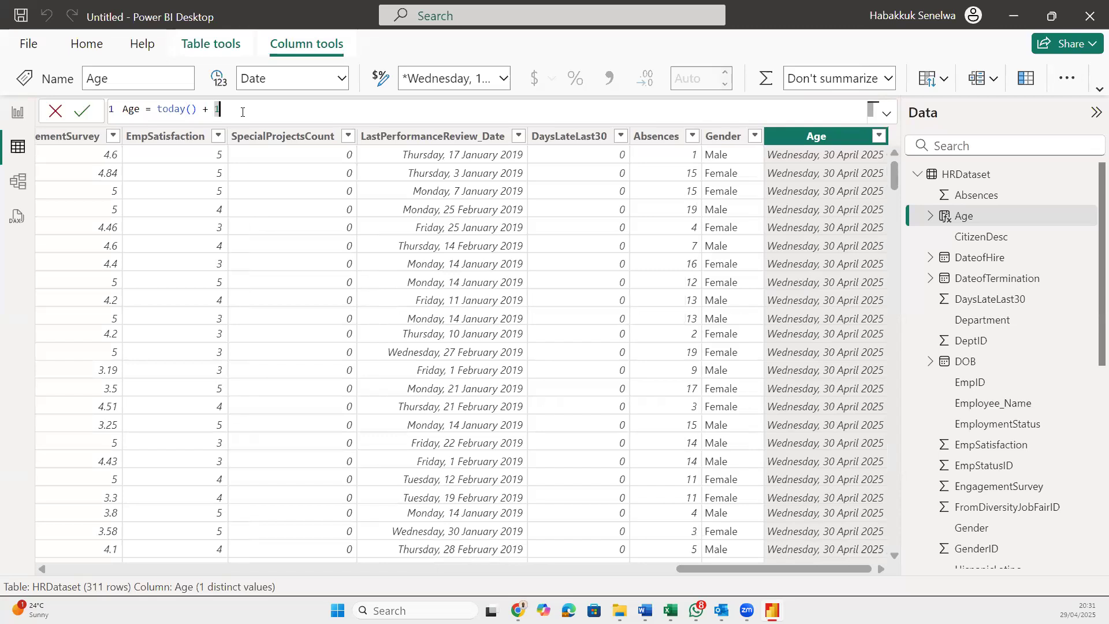
key("BackSpace")
key("BackSpace")
key("BackSpace")
key("BackSpace")
key("BackSpace")
key("BackSpace")
key("BackSpace")
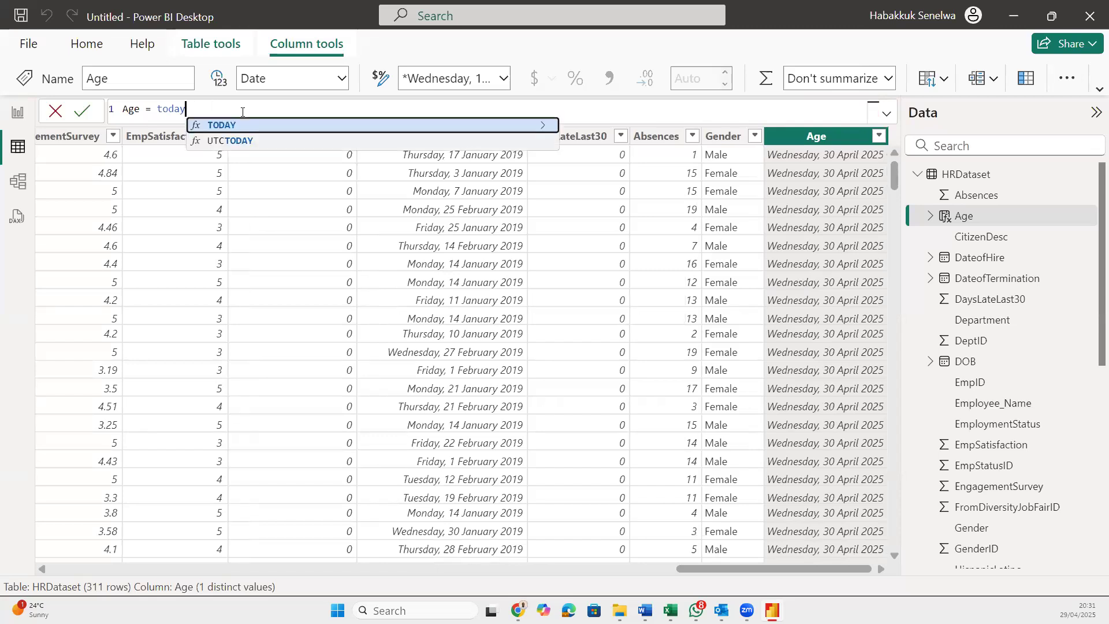
type("year")
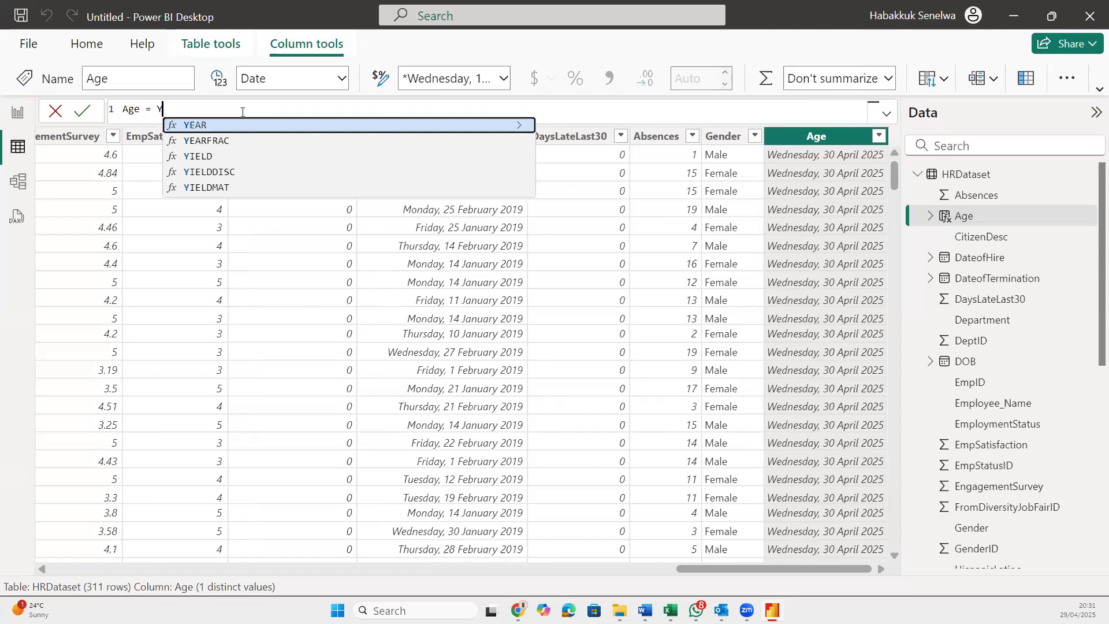
key("Tab")
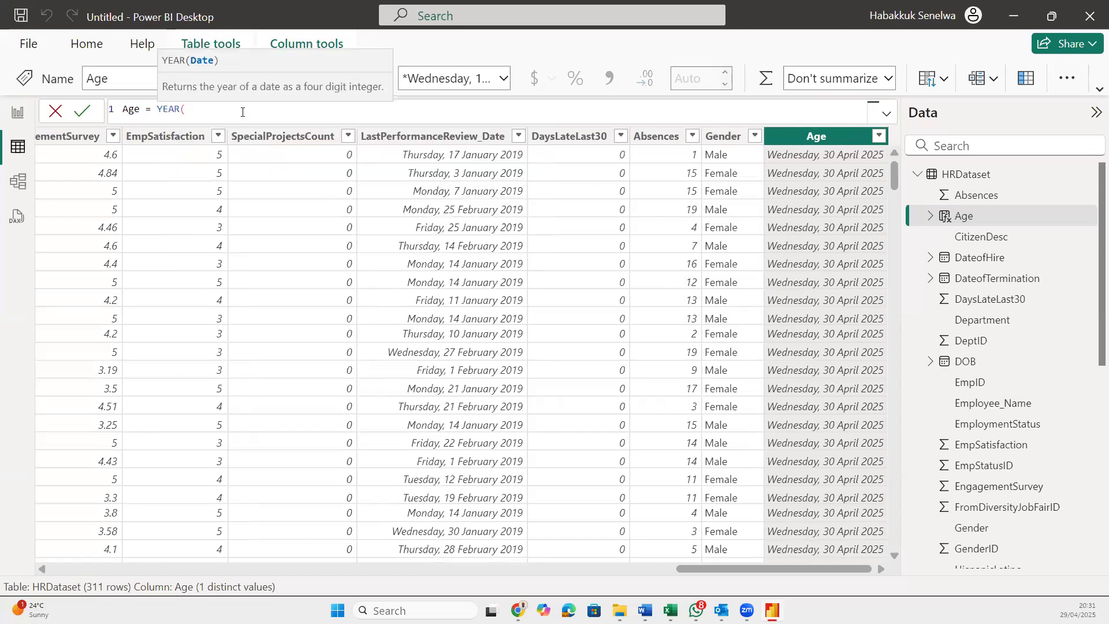
type("today")
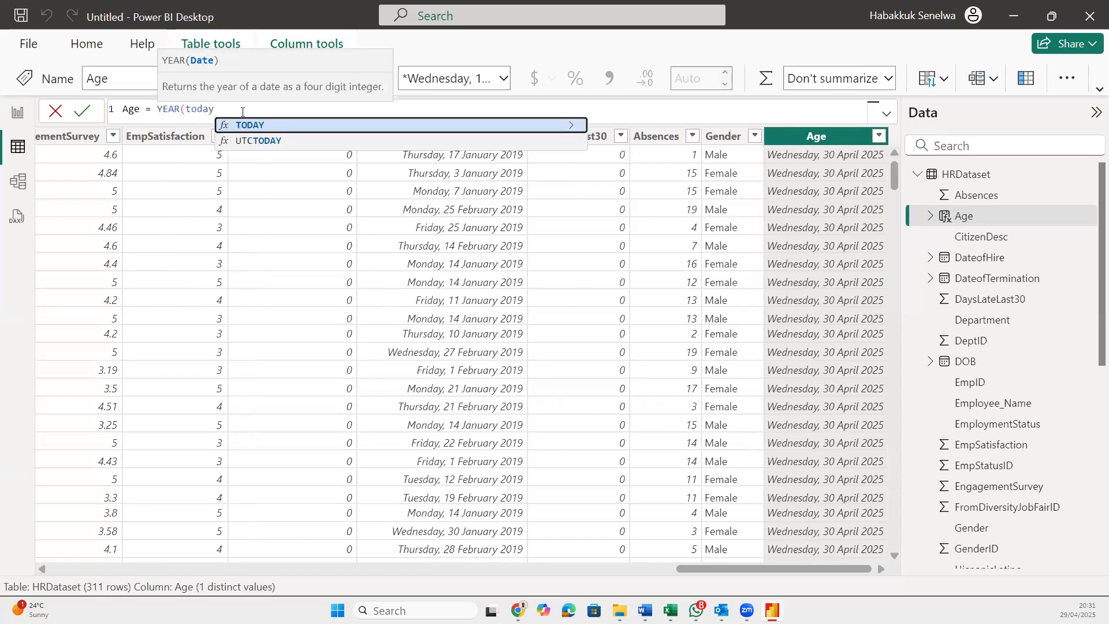
type("())")
key("Return")
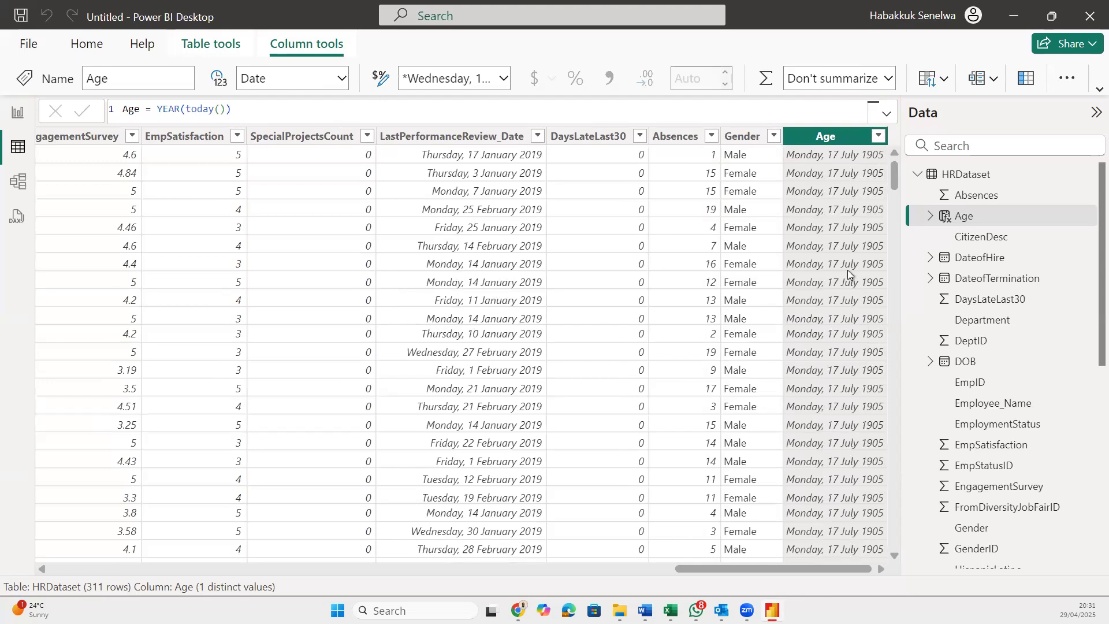
Apply the 2001 (yyyy) date format to the Age column and check its rows
left_click(505, 80)
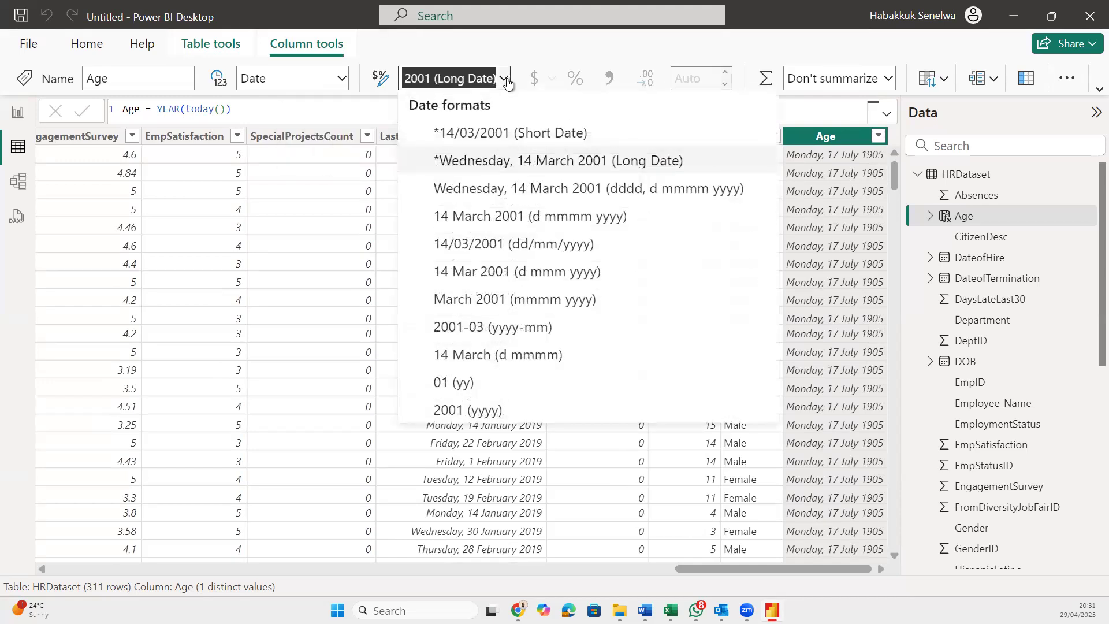
left_click(486, 411)
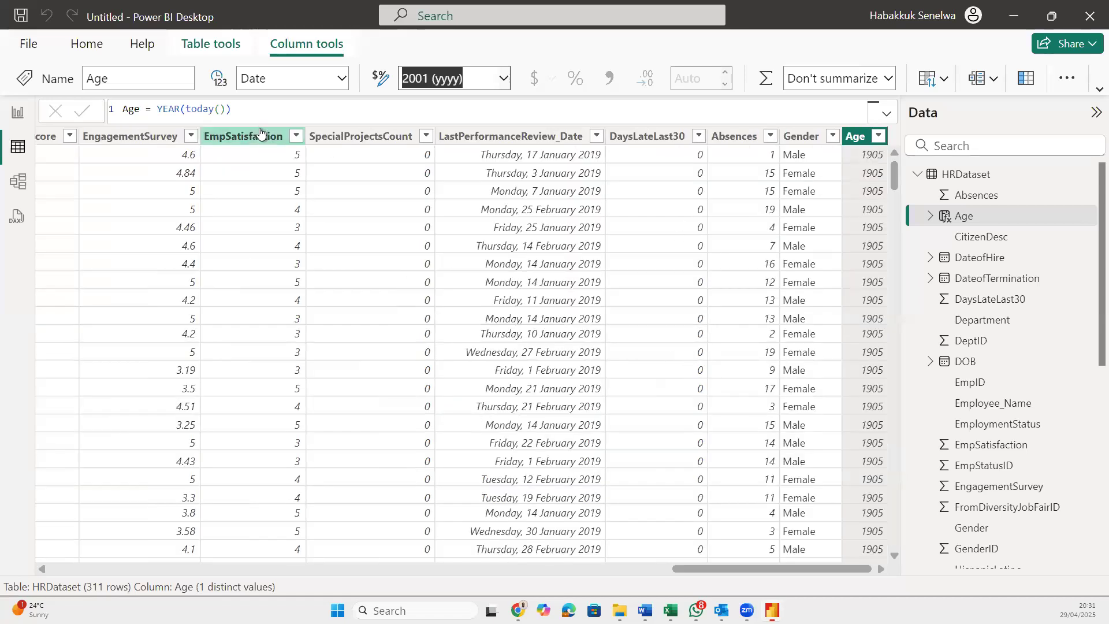
scroll(862, 291, "down", 2)
scroll(863, 289, "up", 1)
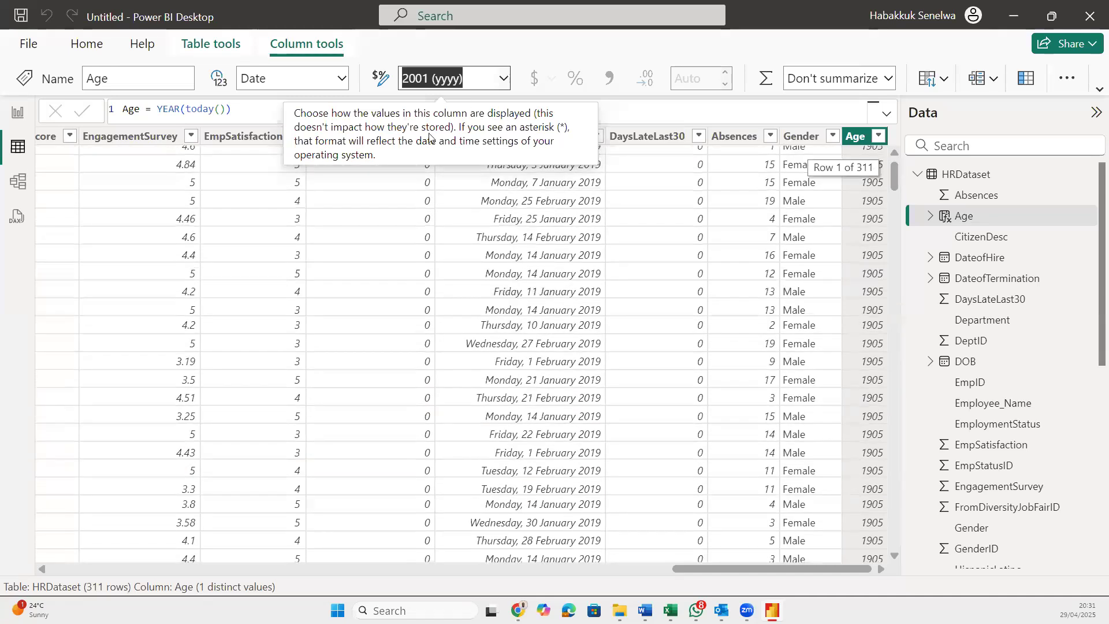
left_click(343, 79)
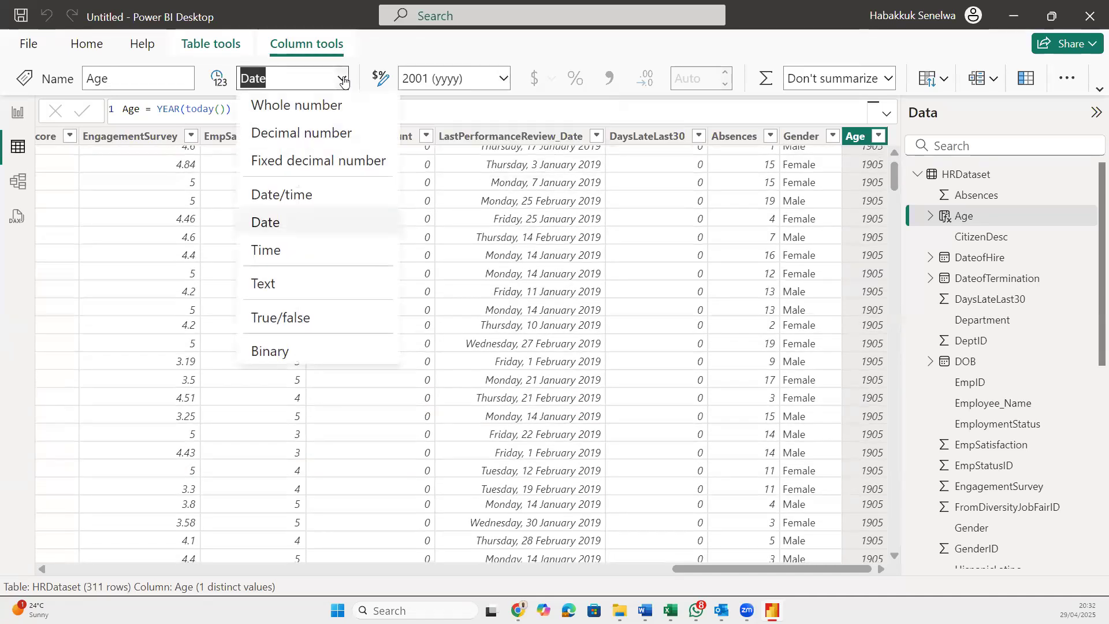
left_click(343, 79)
Replace the Age column's expression with YEAR(TODAY()) - HRDataset[DOB].[Year] and commit it
left_click(258, 114)
left_click_drag(232, 108, 157, 108)
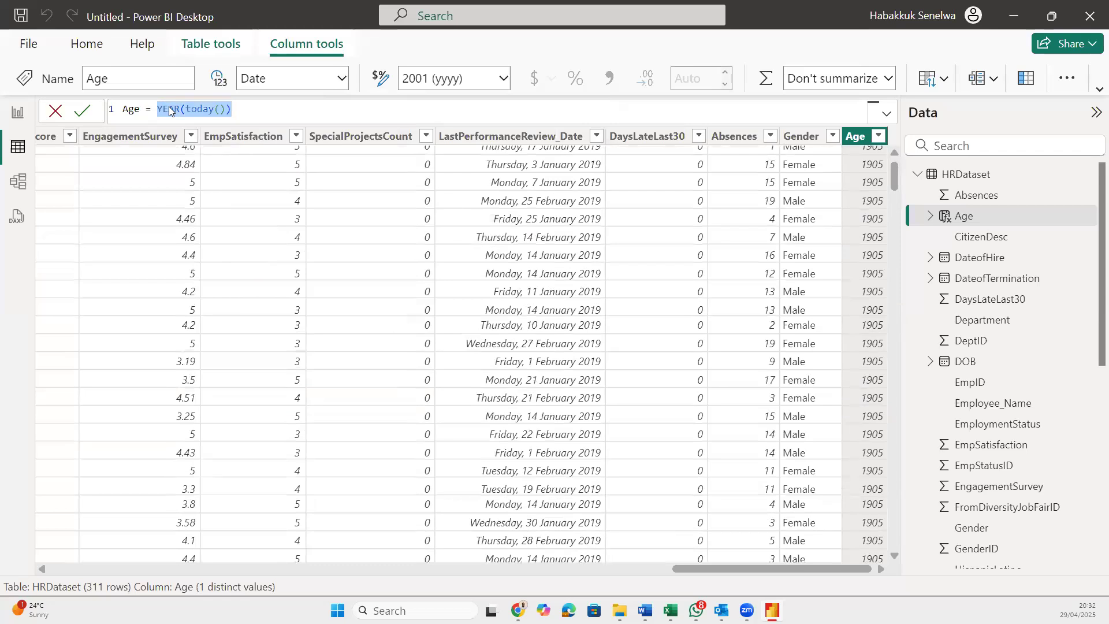
type("YEAR(TODAY()) - HRDataset[DOB].[Year]")
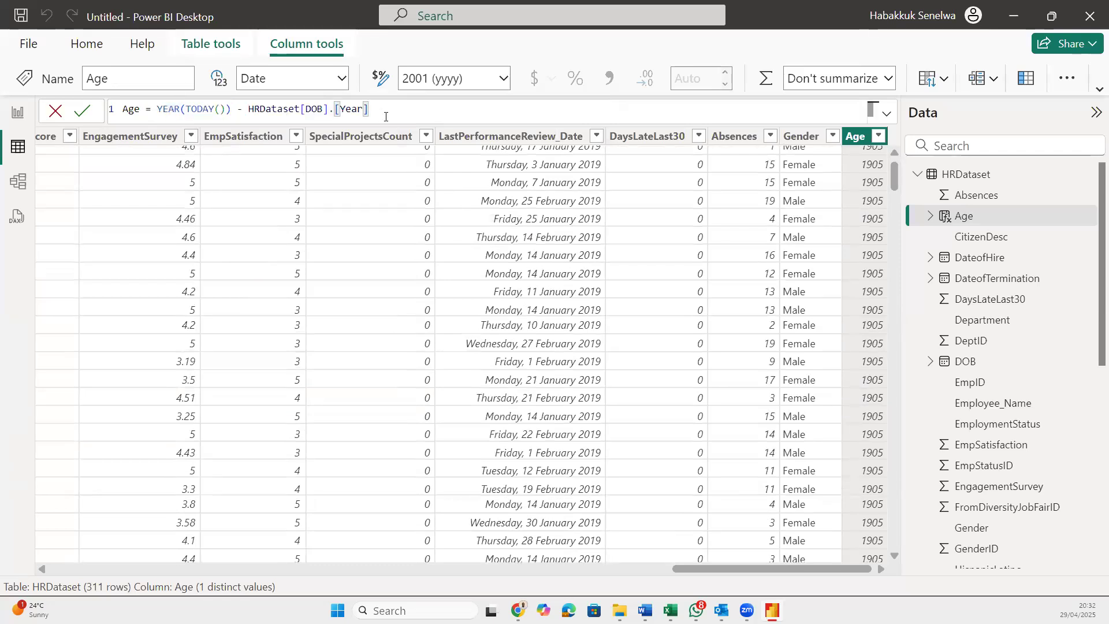
key("Return")
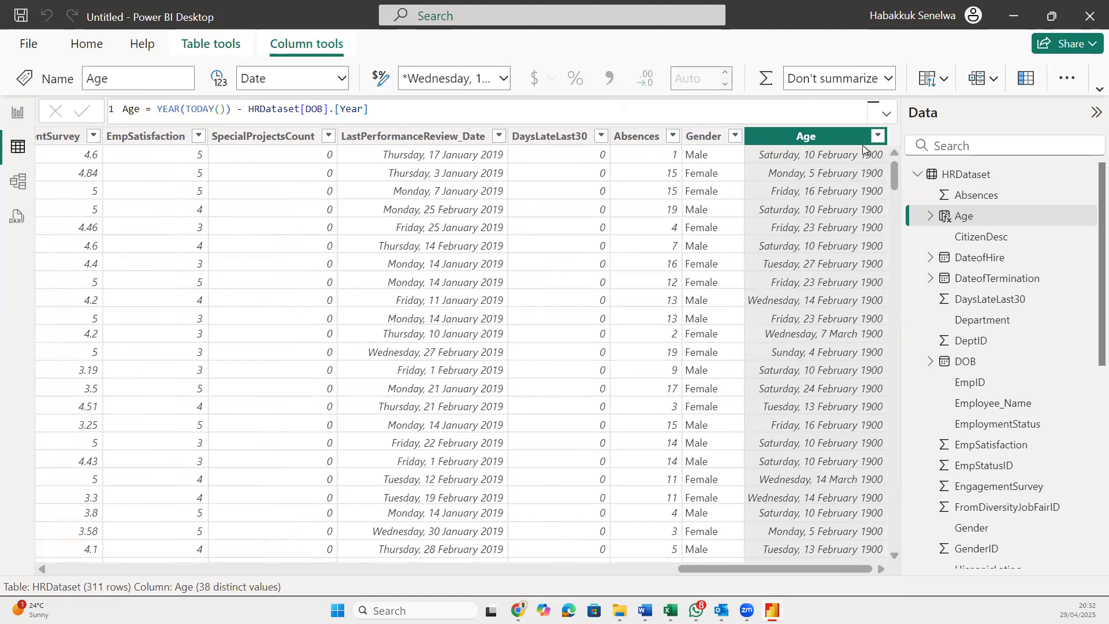
Change the Age column's data type to Whole number and rename the column Age(Yrs) in its formula
left_click(341, 86)
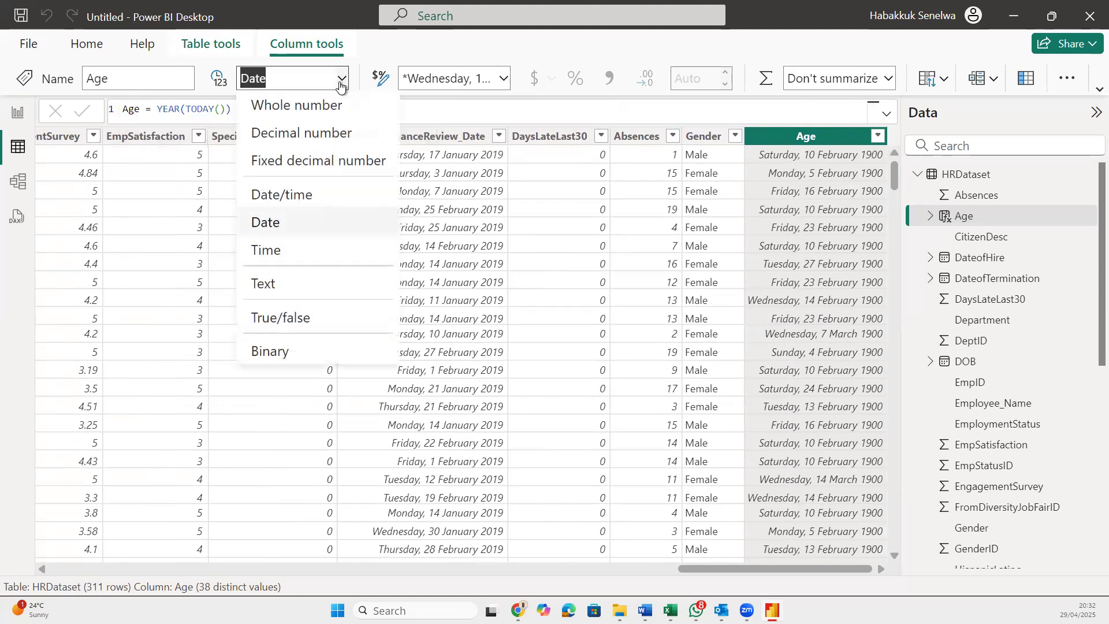
left_click(298, 108)
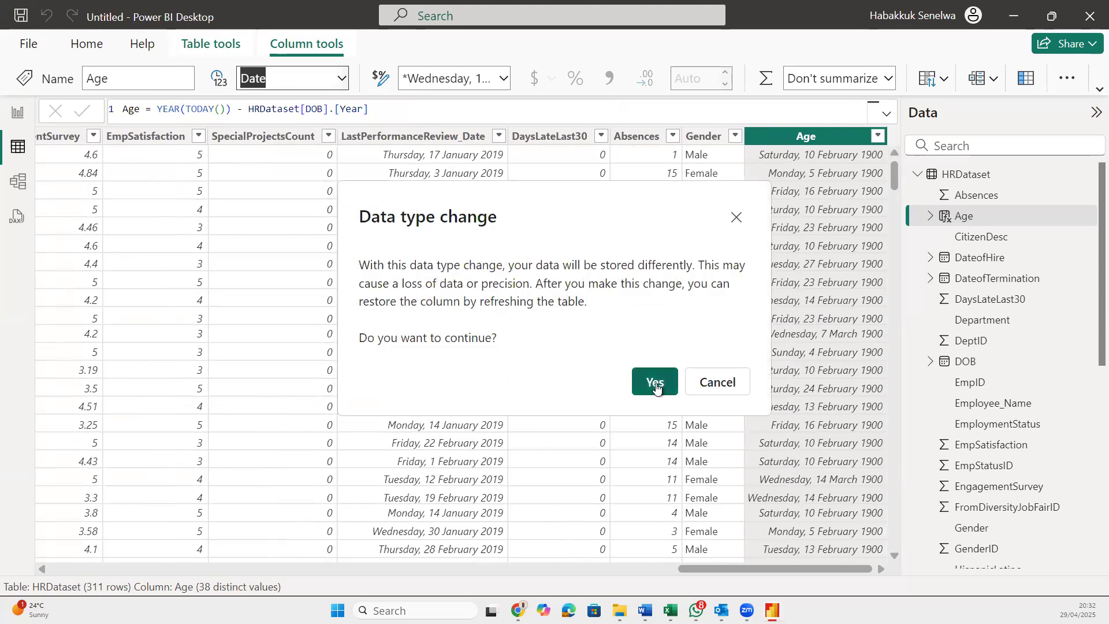
left_click(654, 381)
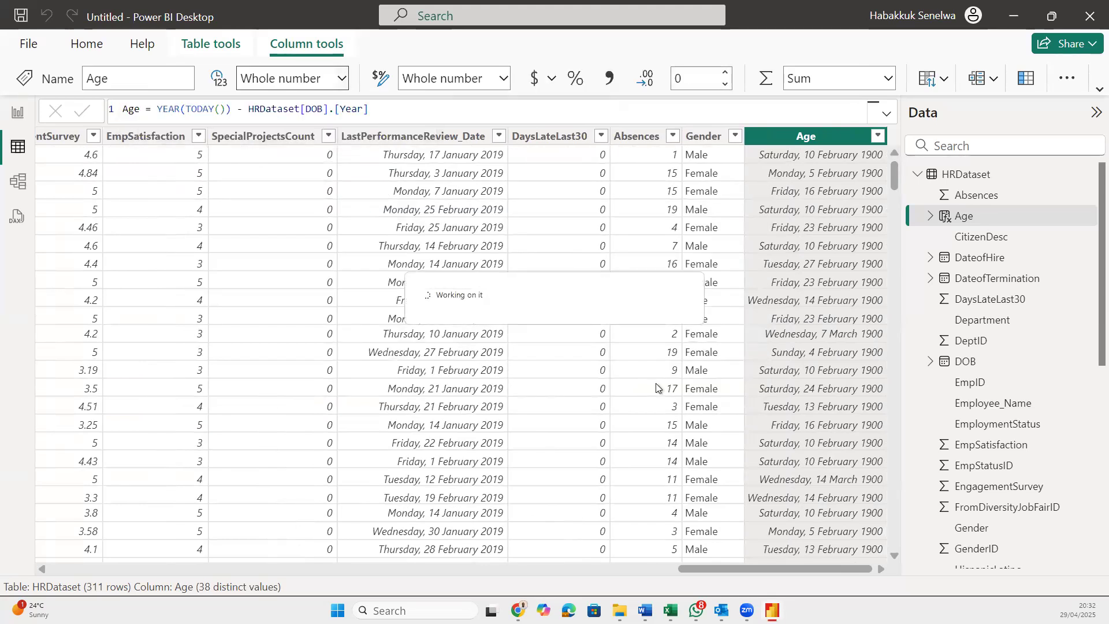
double_click(139, 112)
type("Age(Yrs")
key("Return")
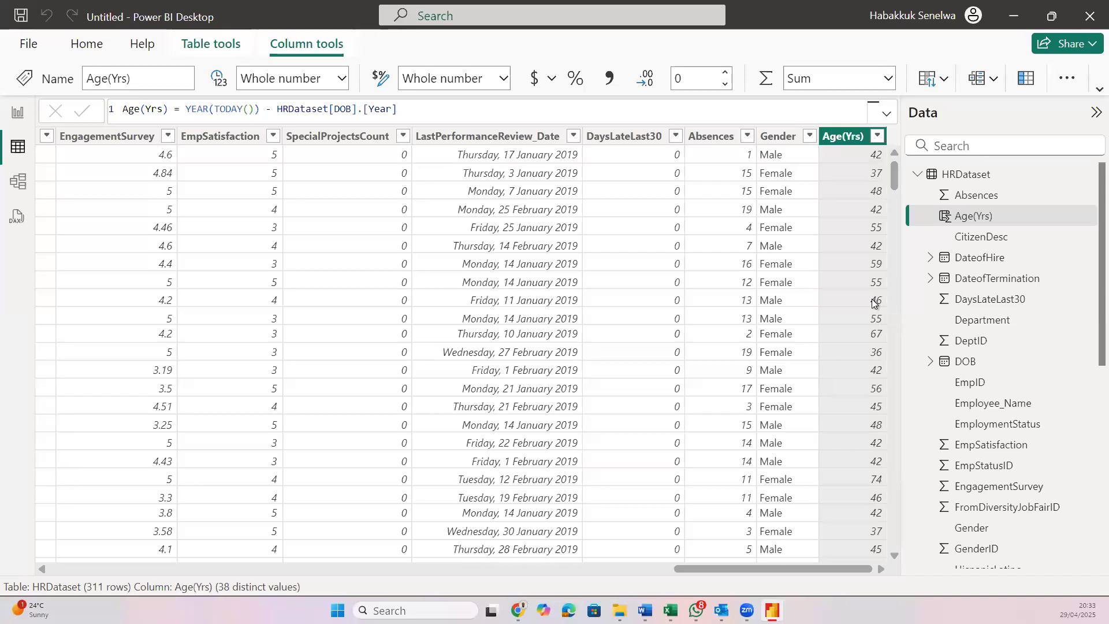
Review the full range of values in the Age(Yrs) column's filter list and check the column's rows
left_click(875, 137)
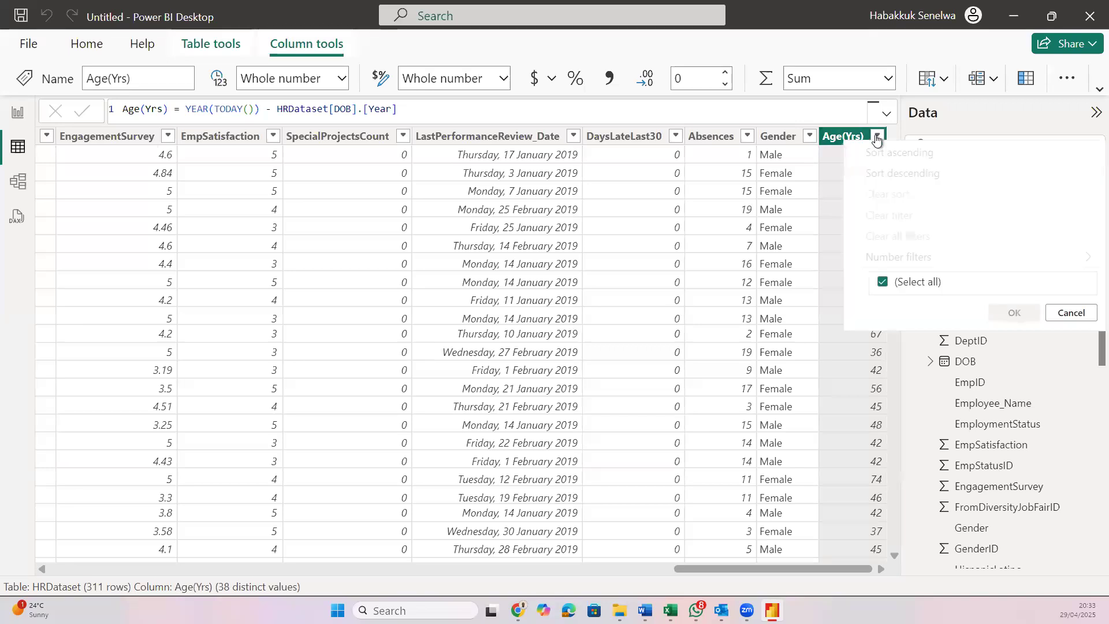
scroll(927, 370, "down", 5)
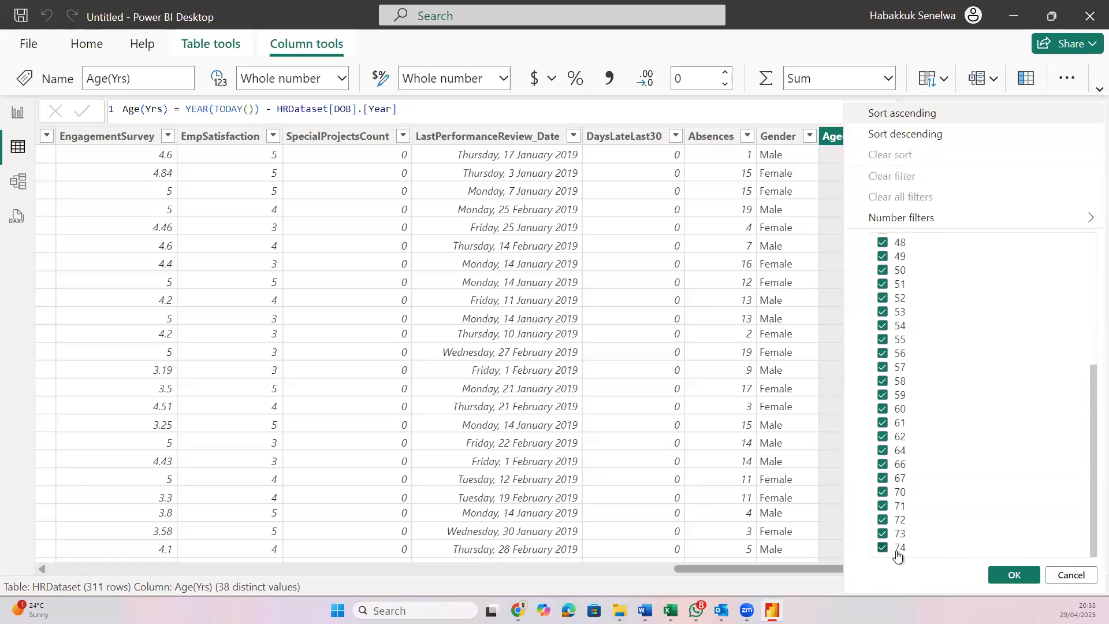
scroll(968, 383, "up", 4)
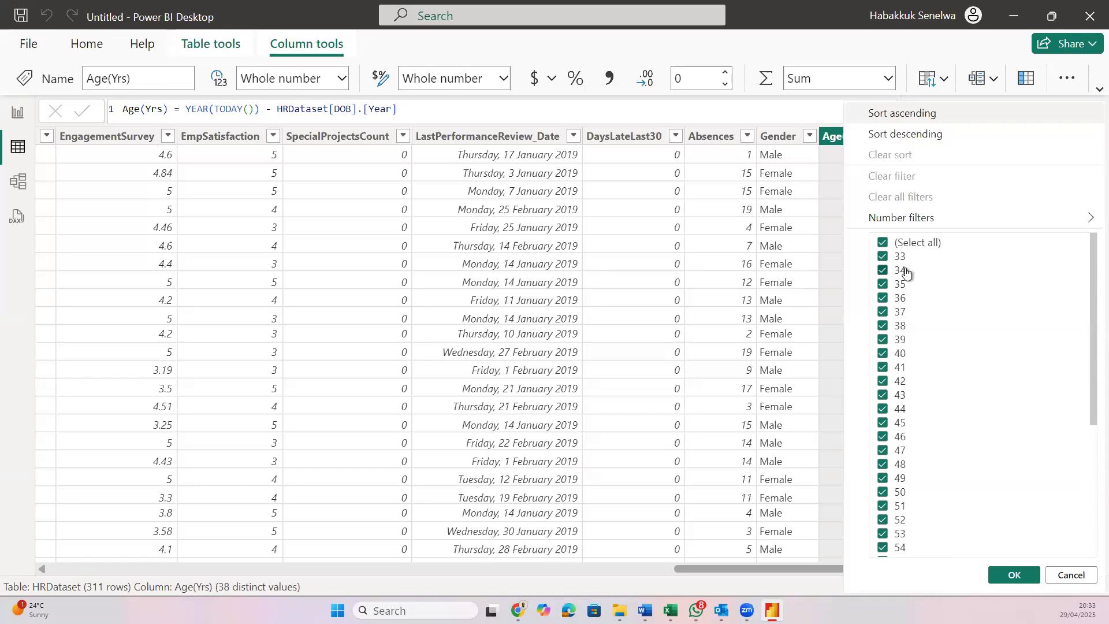
left_click(1030, 575)
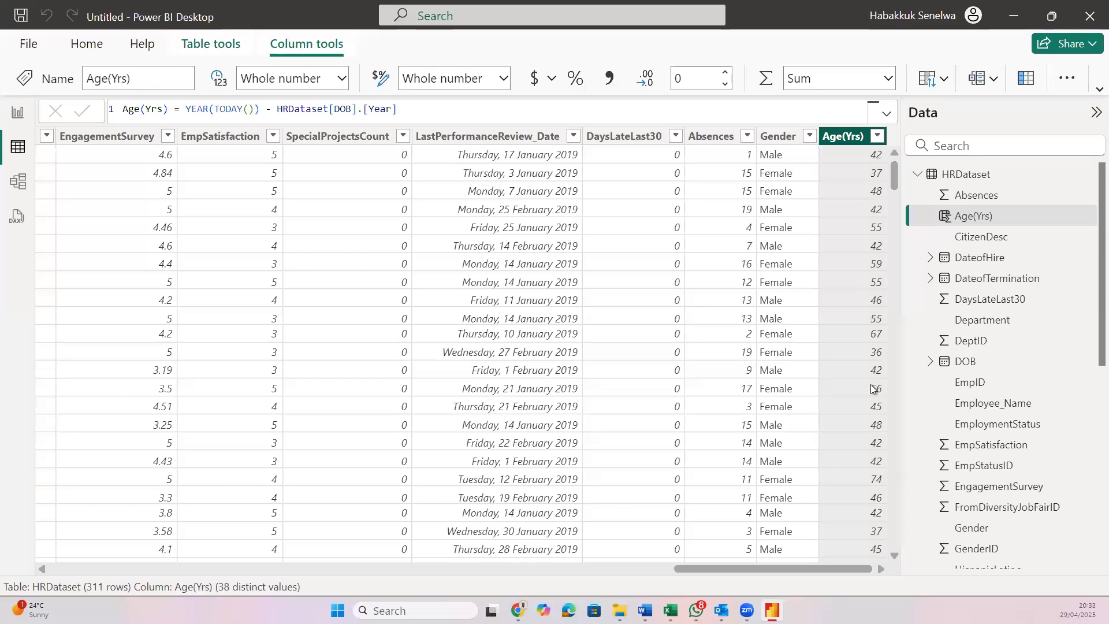
scroll(854, 318, "down", 1)
scroll(855, 318, "up", 1)
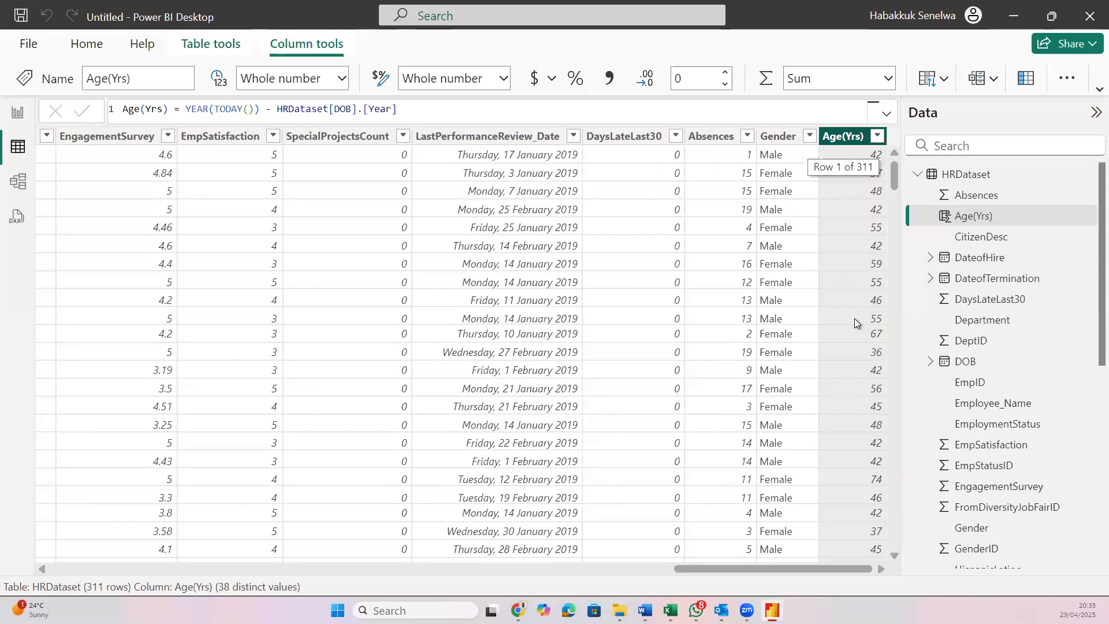
right_click(816, 219)
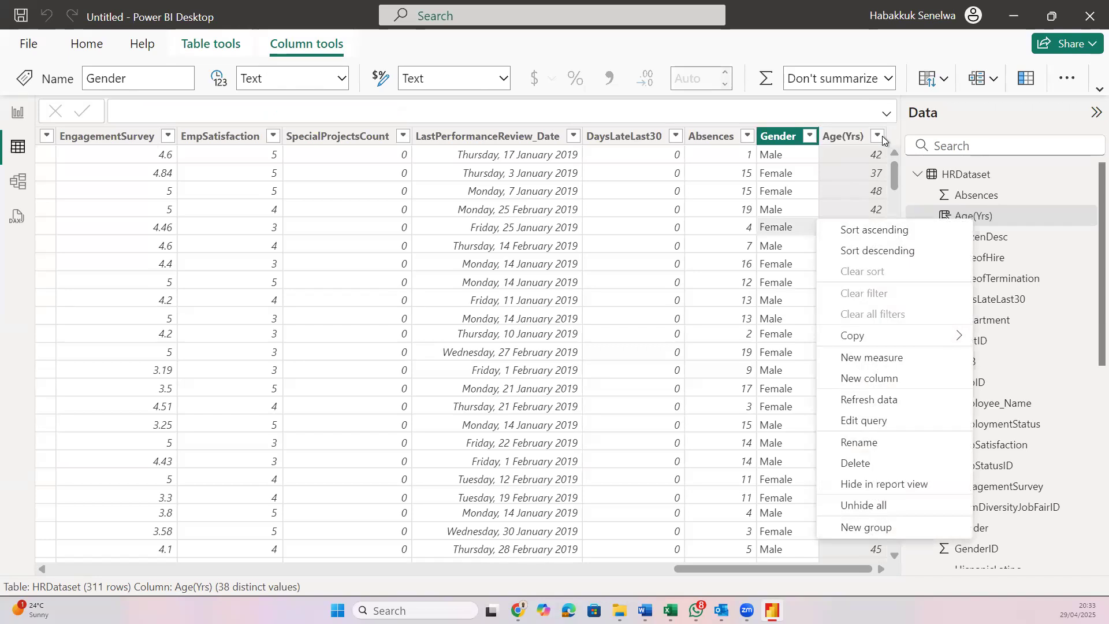
left_click(872, 139)
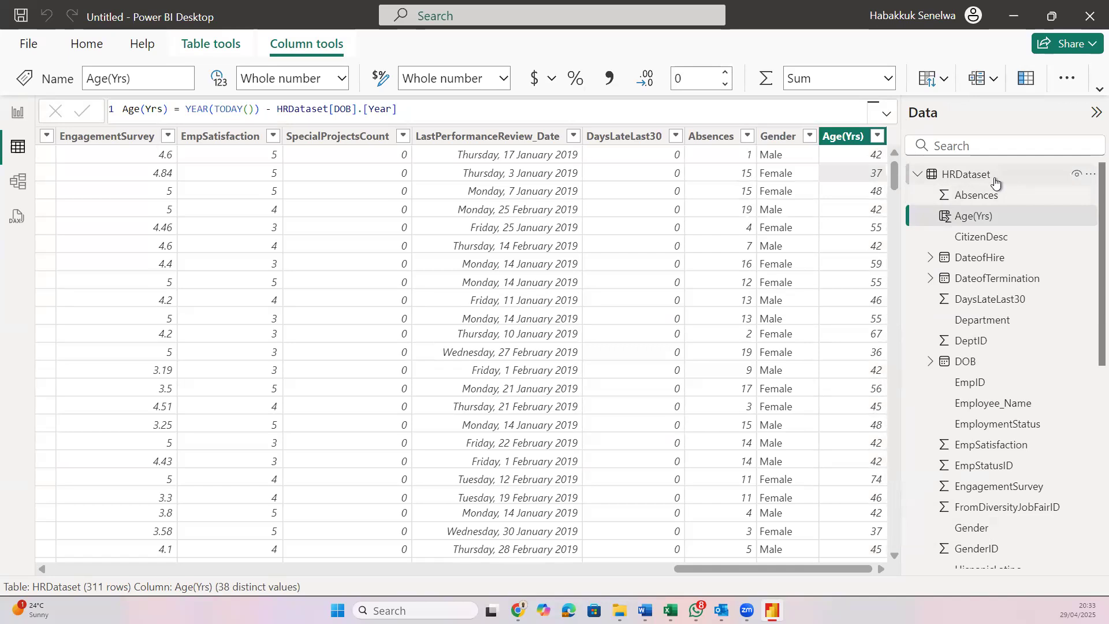
Add a new calculated column named Age Category to the HRDataset table
left_click(1088, 175)
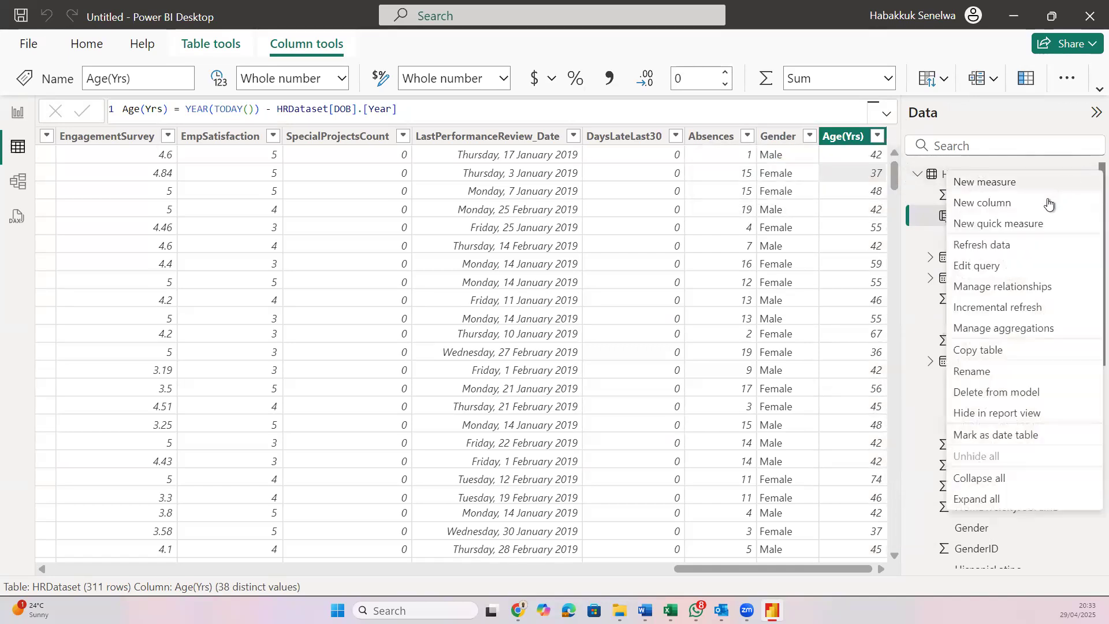
left_click(1047, 198)
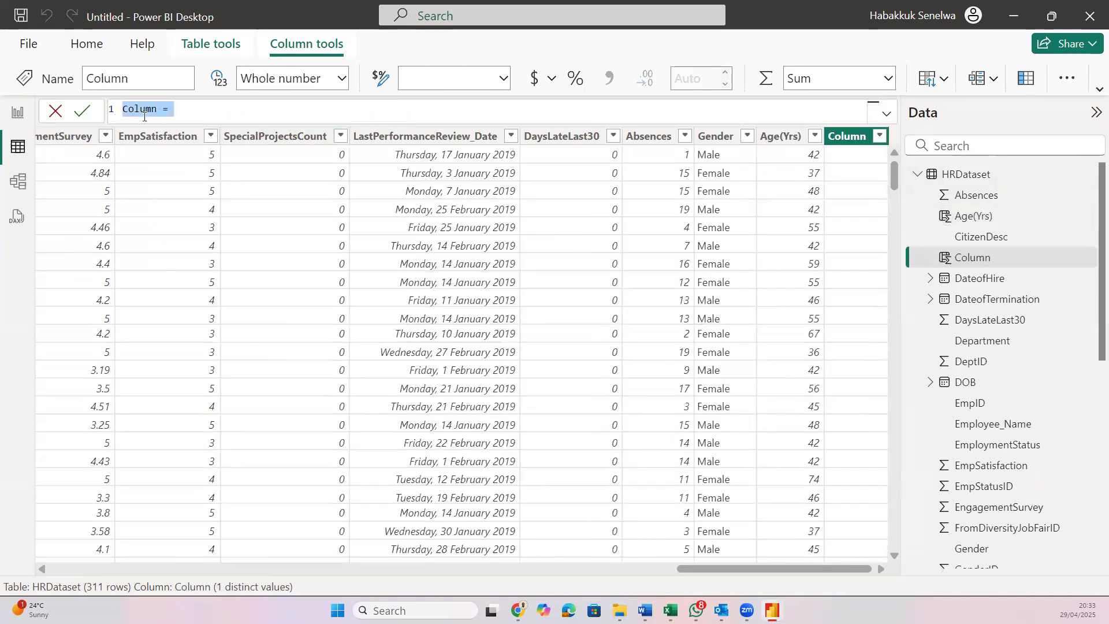
left_click(159, 109)
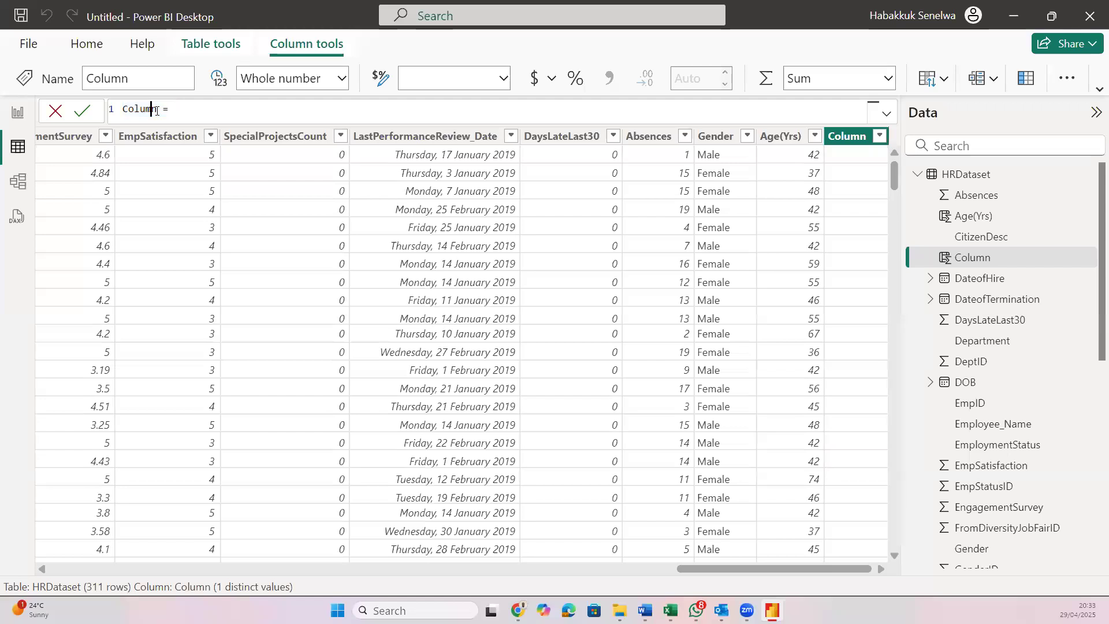
key("ctrl+shift+Left")
type("Age")
type(" Catn")
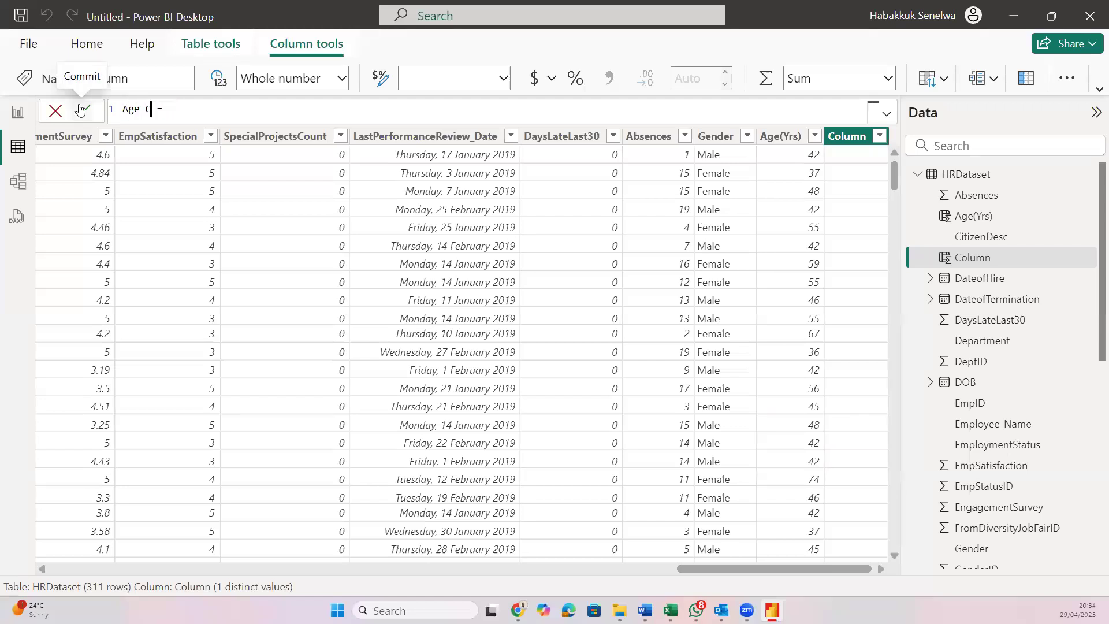
key("BackSpace")
type("ego")
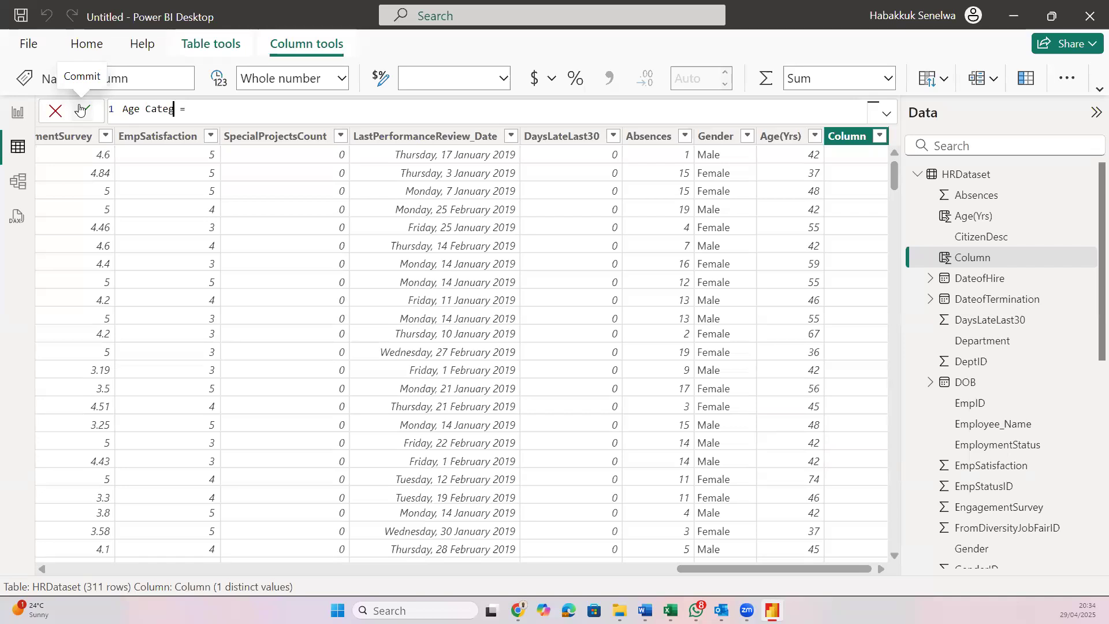
type("y")
type("y")
Begin the Age Category formula with an IF function testing HRDataset[Age(Yrs)]<=40
left_click(213, 119)
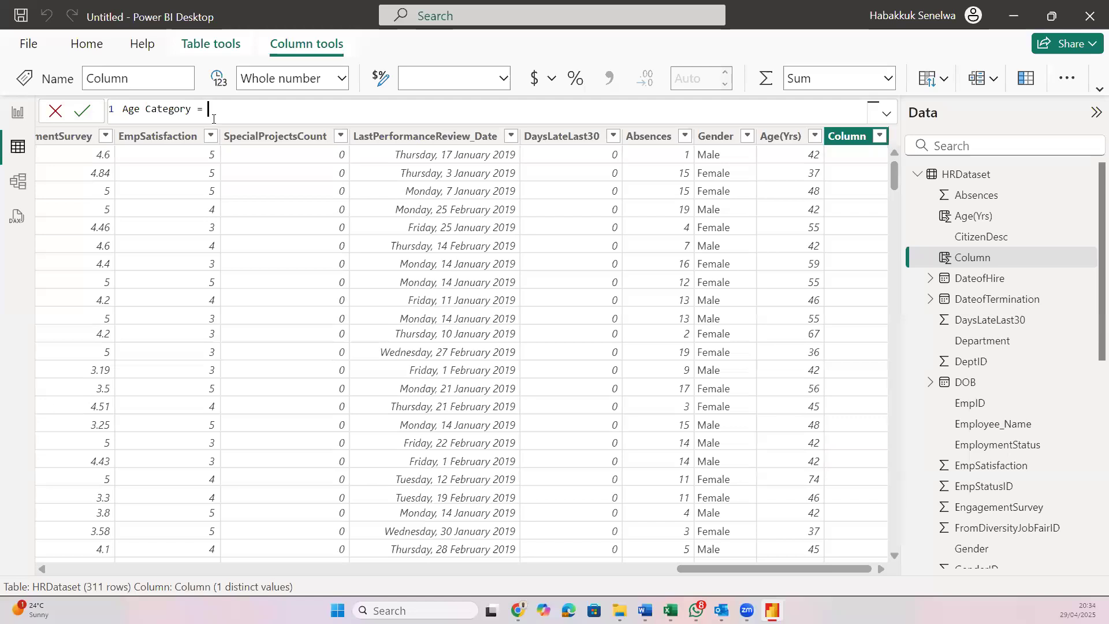
type("IF(")
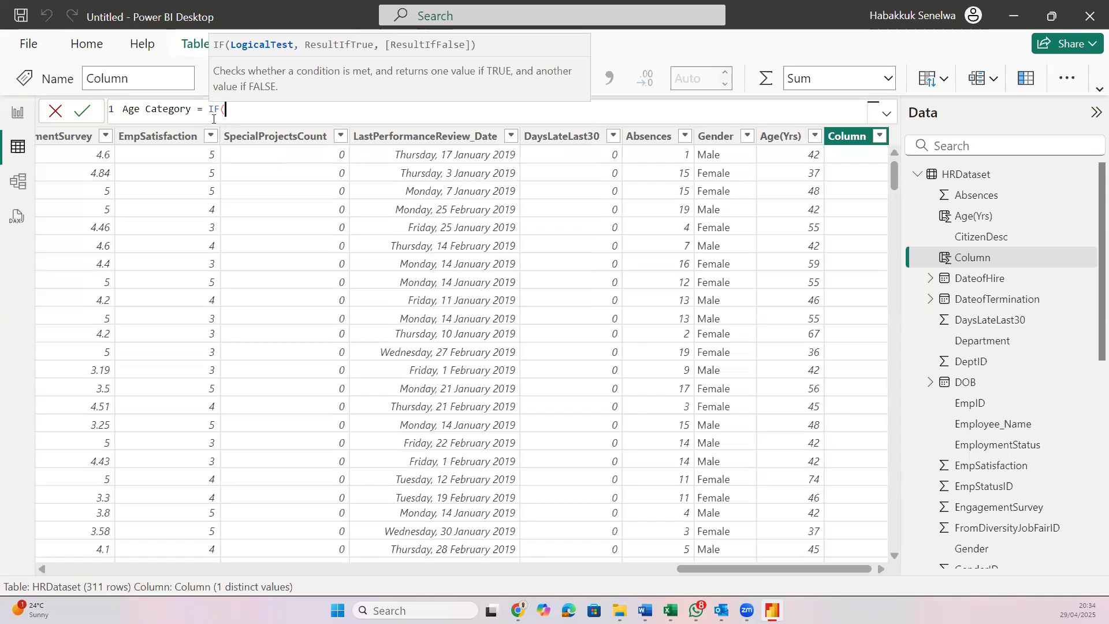
type("AGE")
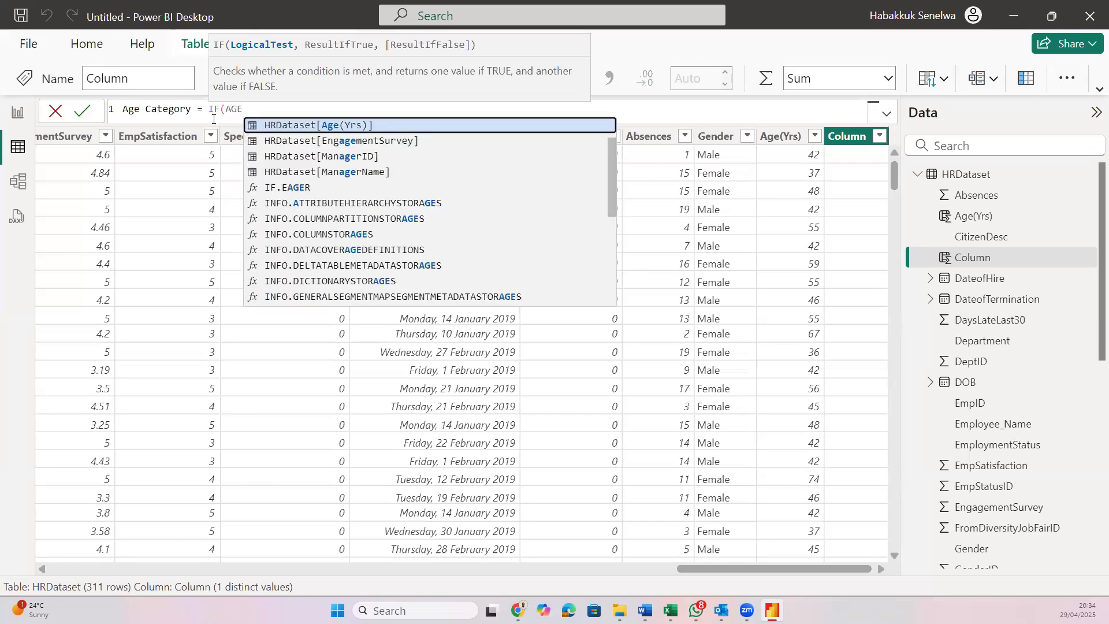
left_click(341, 126)
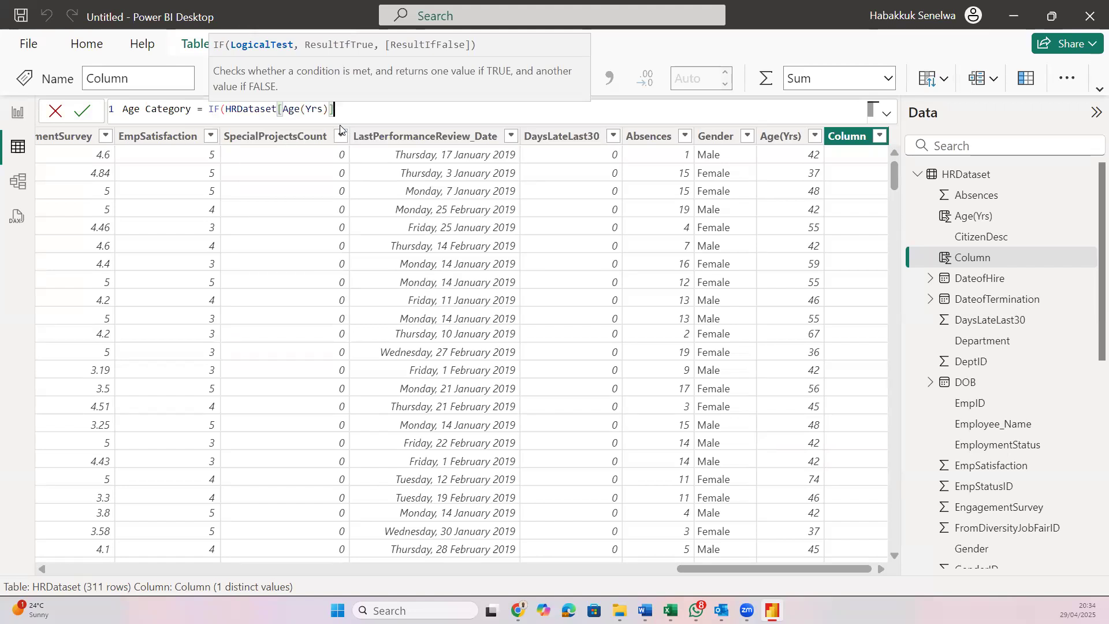
type("<=40, ")
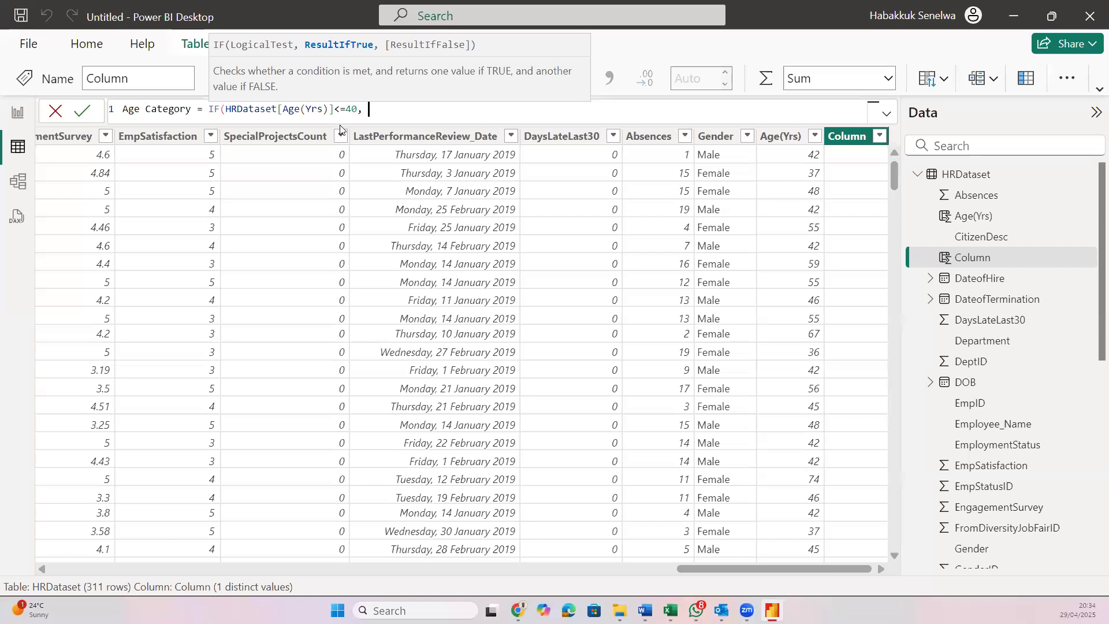
Enter the quoted text "0 - 40 Yrs" as the first IF's true result, followed by a comma
type("0 -40YRS")
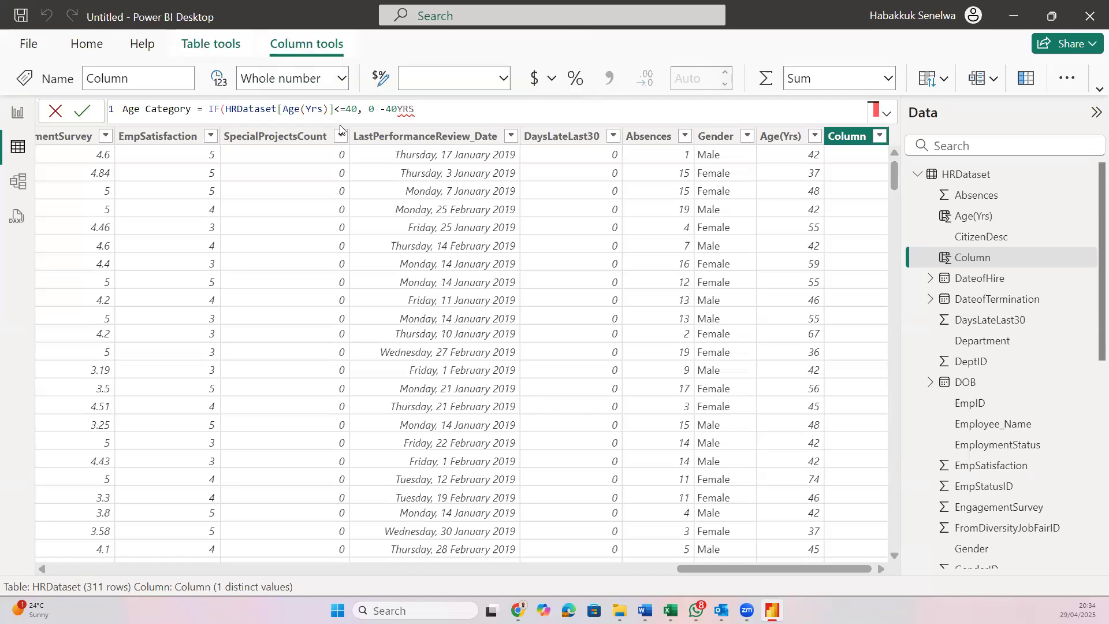
type("\"")
key("Left")
key("Left")
key("Left")
key("Left")
key("Left")
key("Left")
key("Left")
key("Left")
key("Left")
key("Left")
key("shift+Right")
type("\"")
left_click(404, 110)
double_click(425, 111)
key("BackSpace")
key("BackSpace")
left_click(391, 109)
type("40 yE")
key("BackSpace")
key("BackSpace")
key("BackSpace")
type("Yrs\", IF")
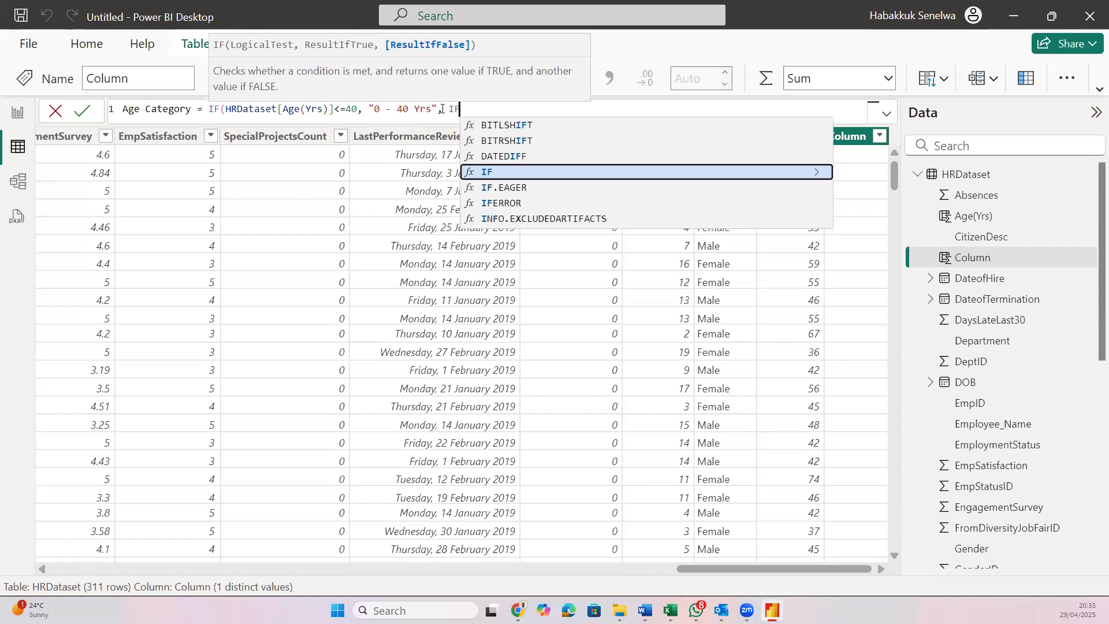
Add a nested IF on a new indented line of the formula, testing HRDataset[Age(Yrs)]<=50
key("BackSpace")
key("BackSpace")
key("shift+Return")
key("Tab")
key("Tab")
key("Tab")
key("Tab")
key("Tab")
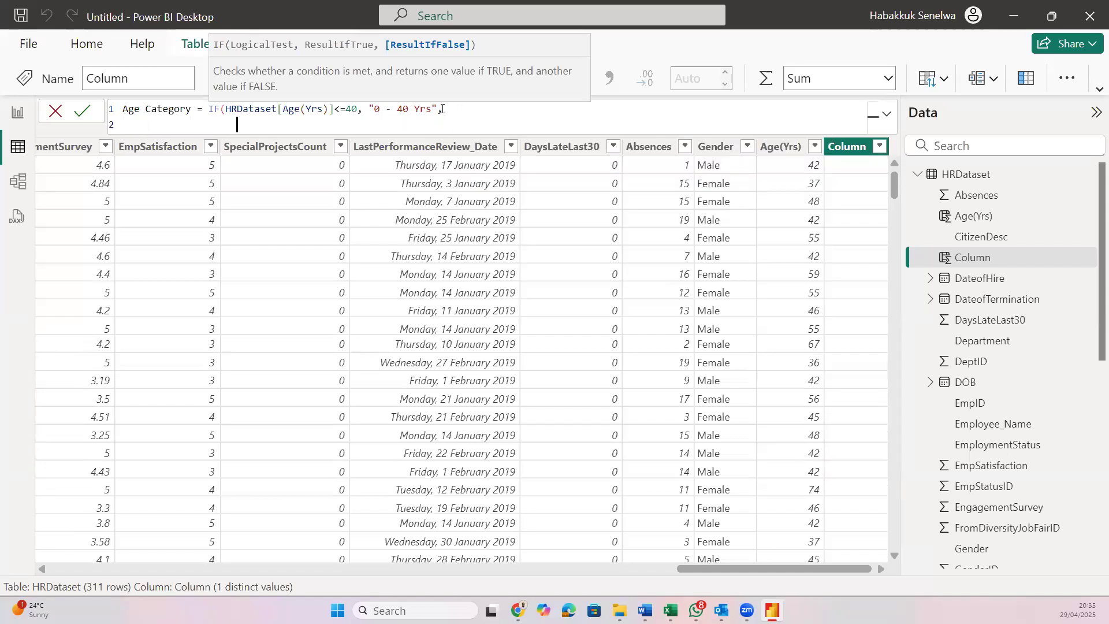
type("IF(")
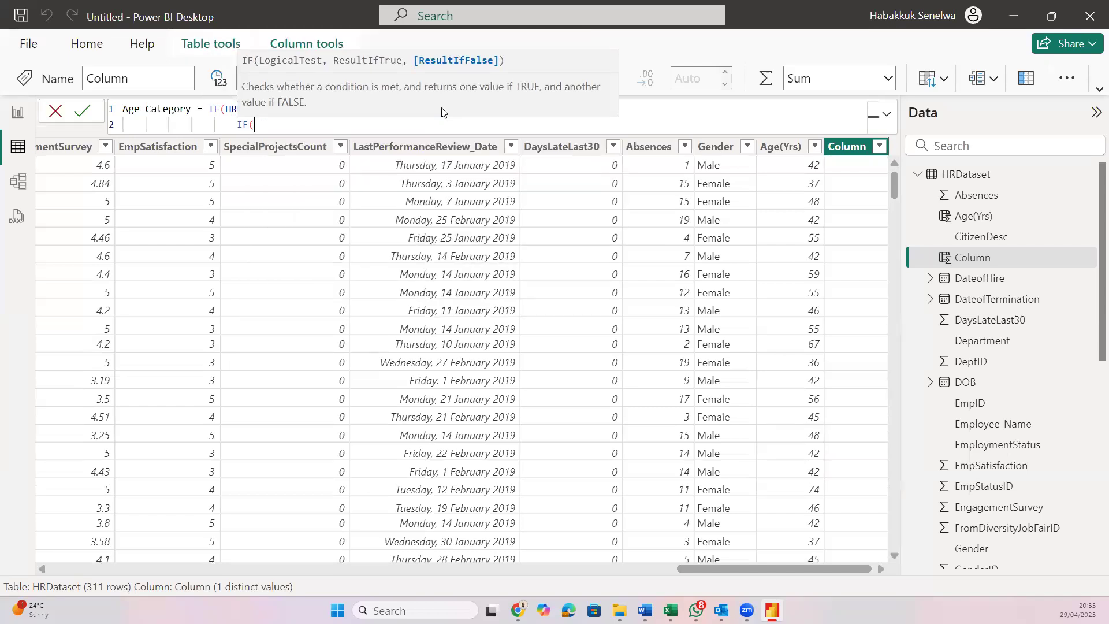
type("A")
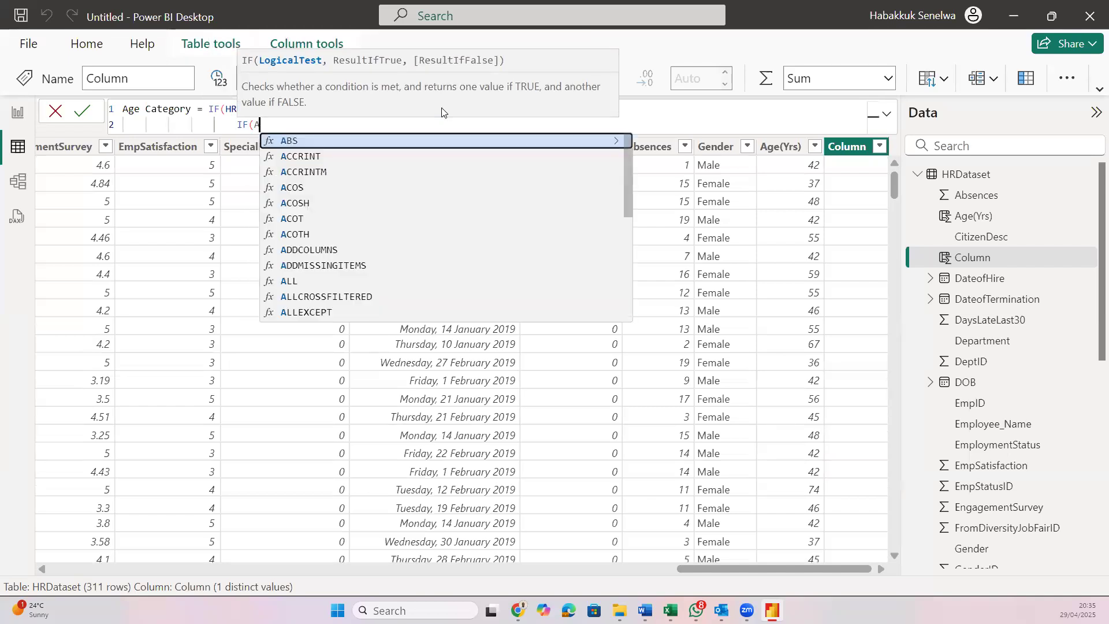
type("GE")
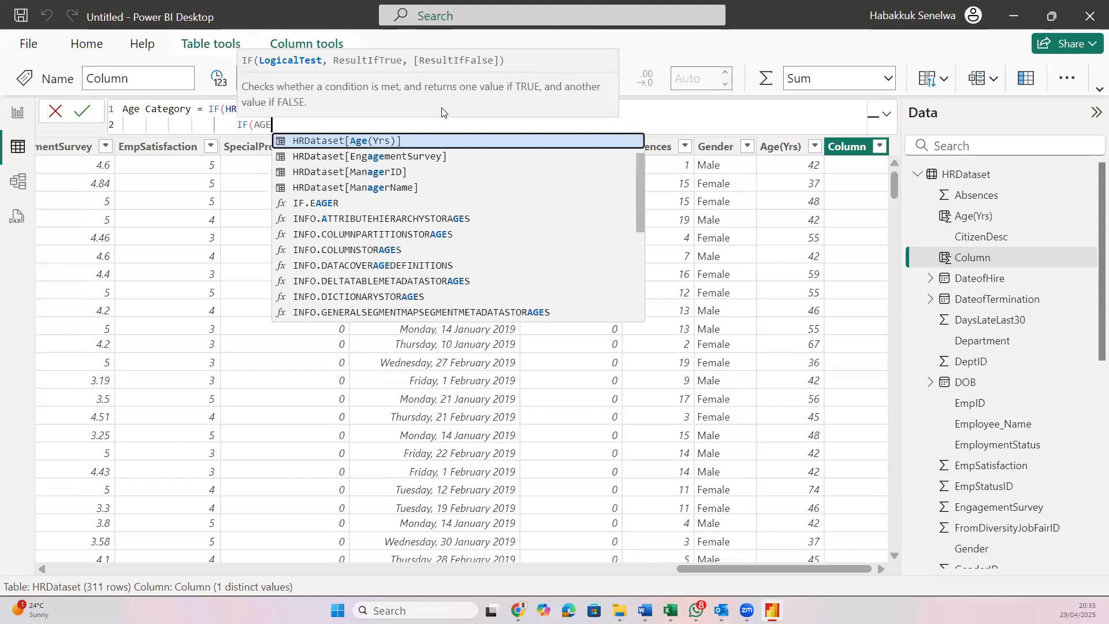
left_click(414, 141)
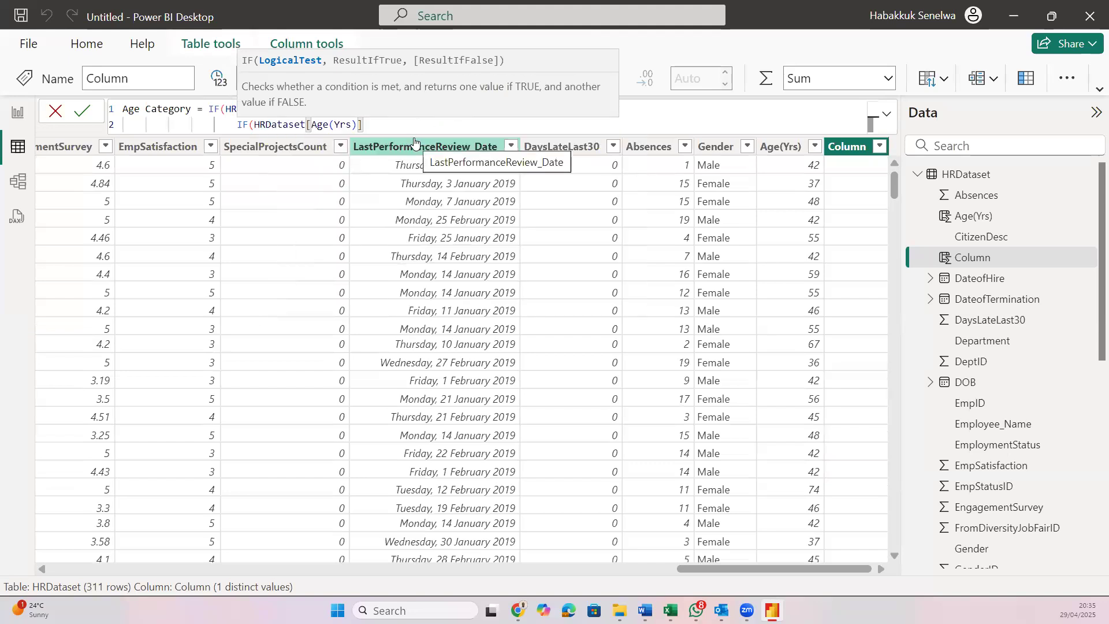
type("<=5")
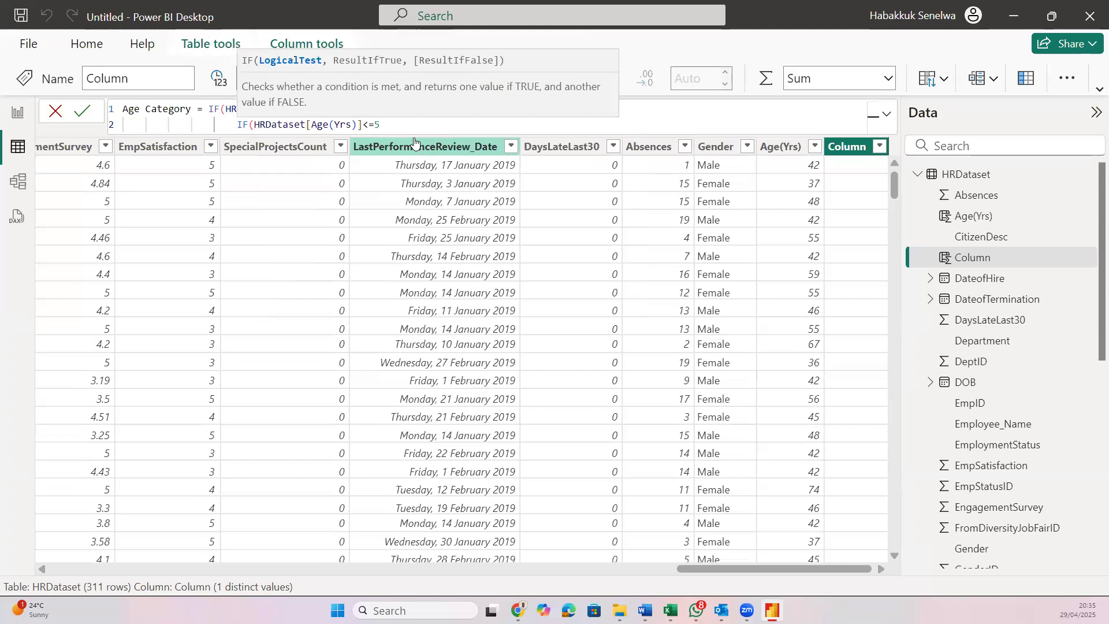
type("0, ")
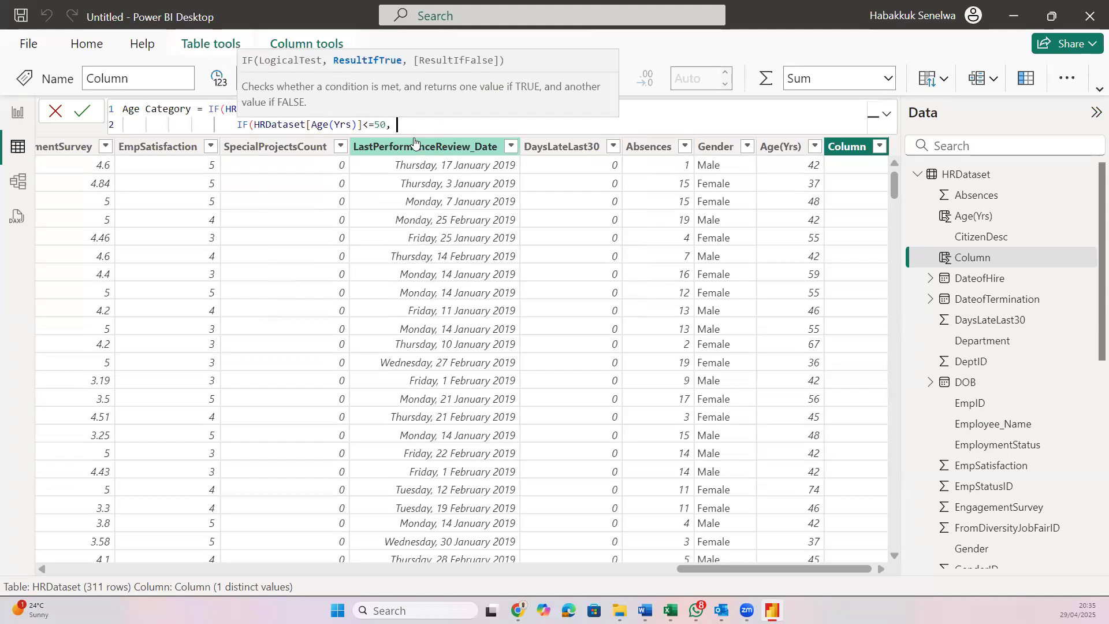
Enter "41 - 50 Yrs" as the nested IF's true result, followed by a comma
type("\"41 - 50 yR")
key("BackSpace")
key("BackSpace")
type("Yrs\"")
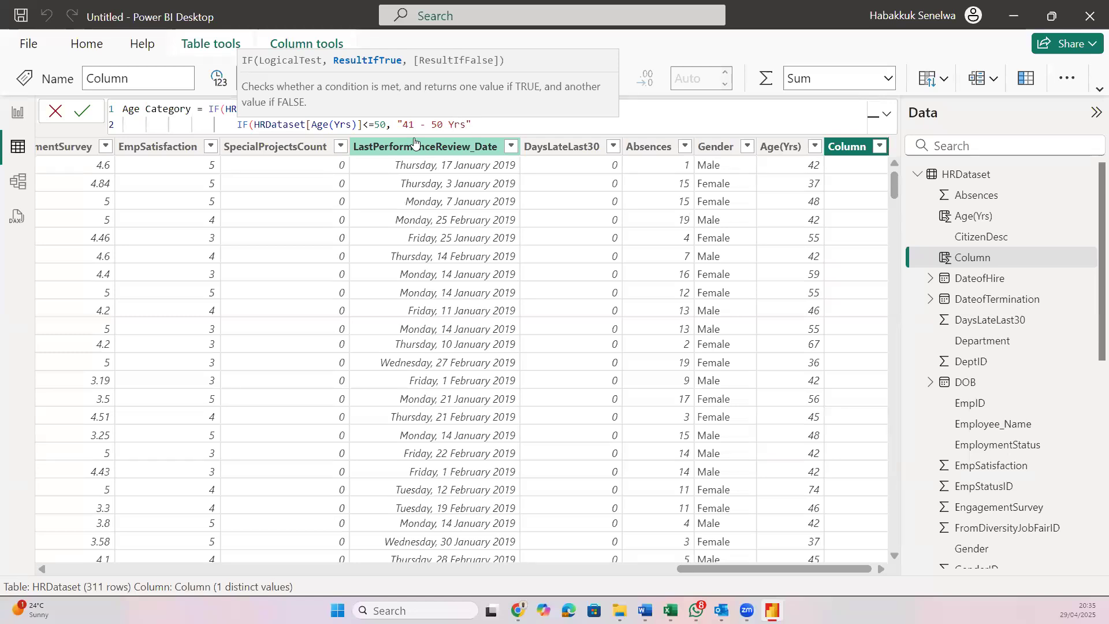
type(",")
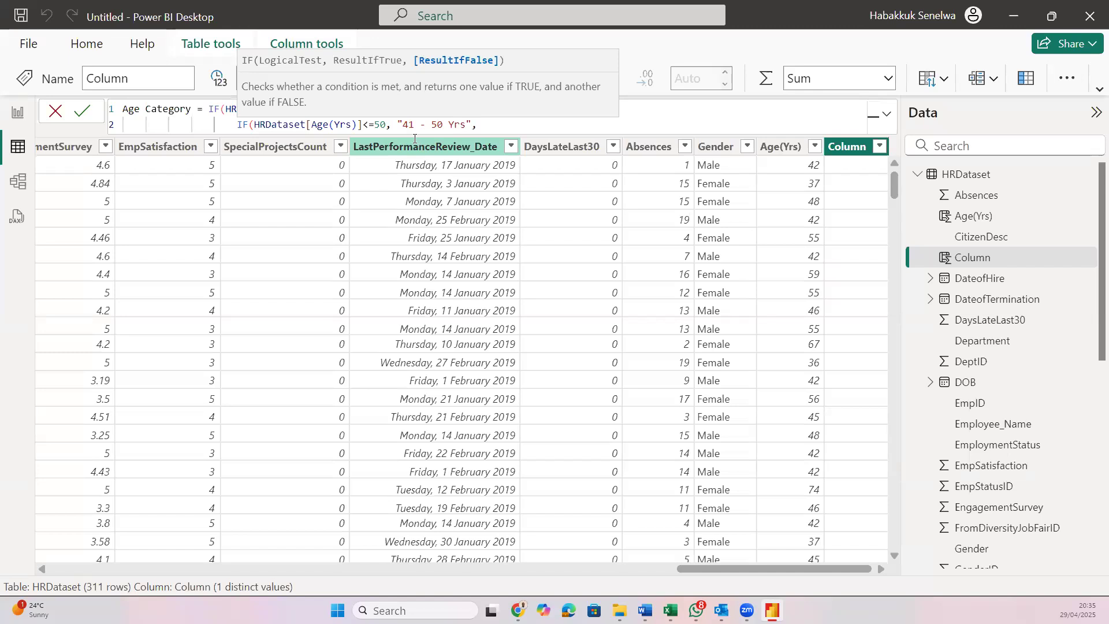
Add a third nested IF on a new indented line, testing HRDataset[Age(Yrs)]<=60 and returning "51 - 60 Yrs", followed by a comma
key("shift+Return")
key("Tab")
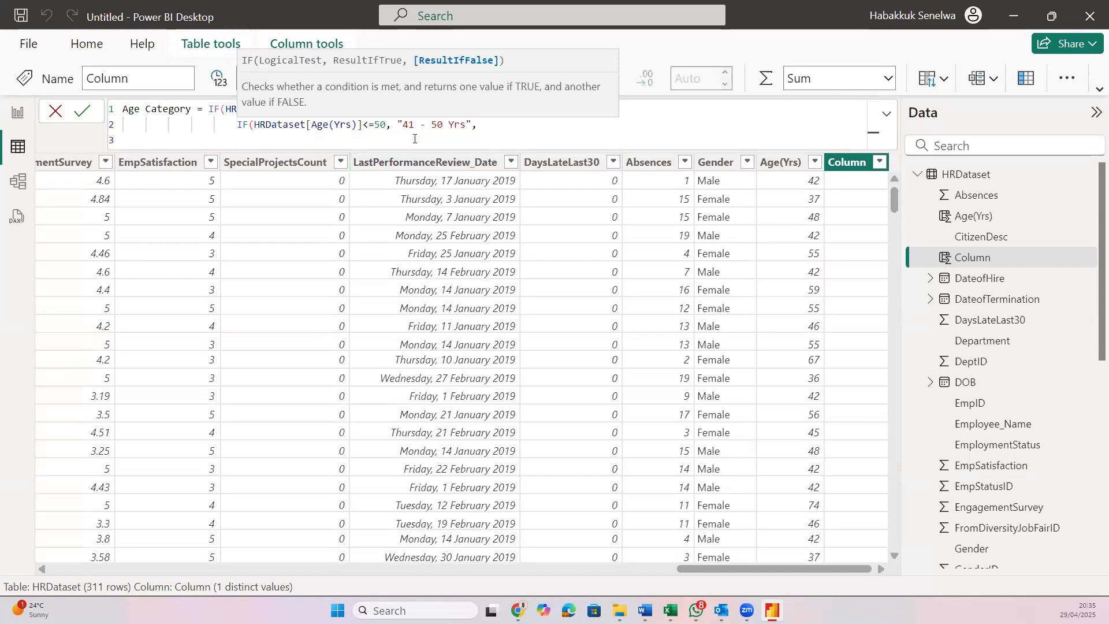
type("IF(A")
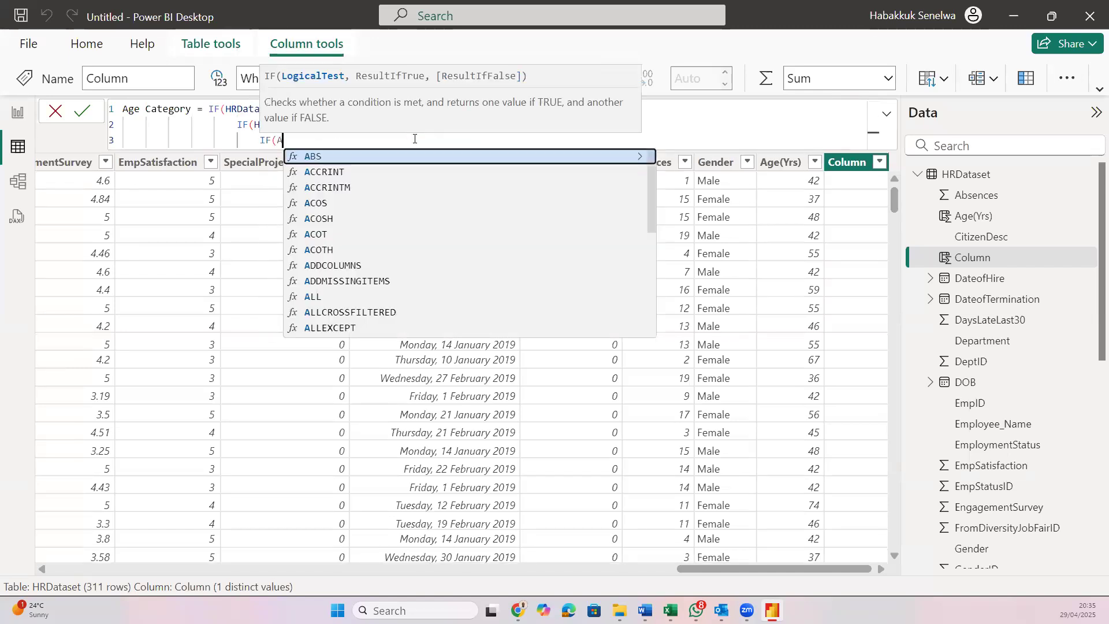
type("GE")
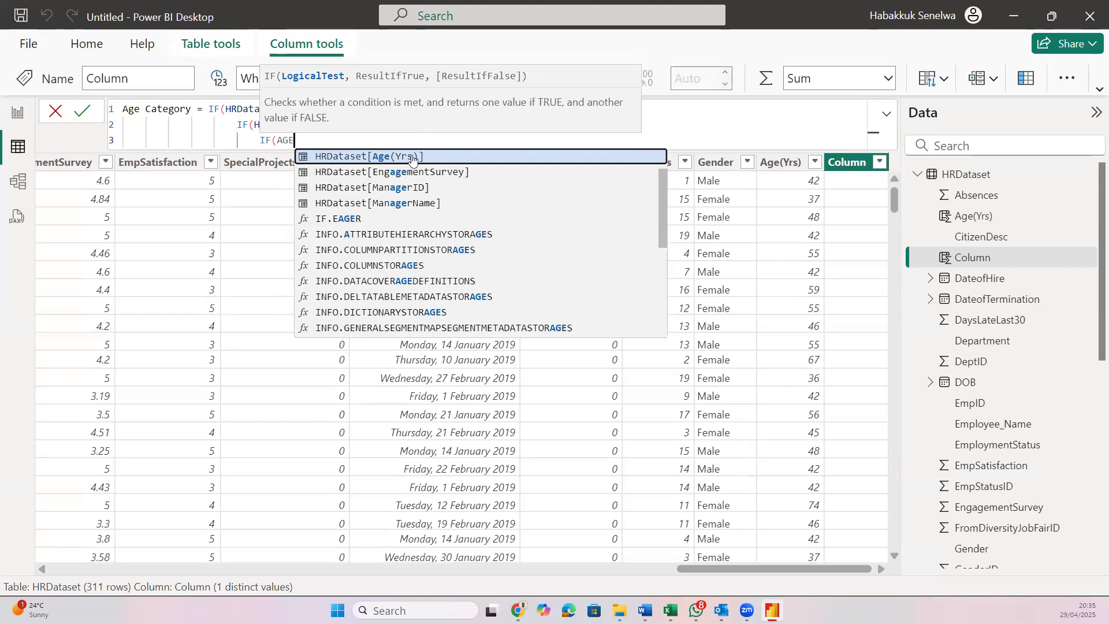
left_click(412, 156)
type("<+")
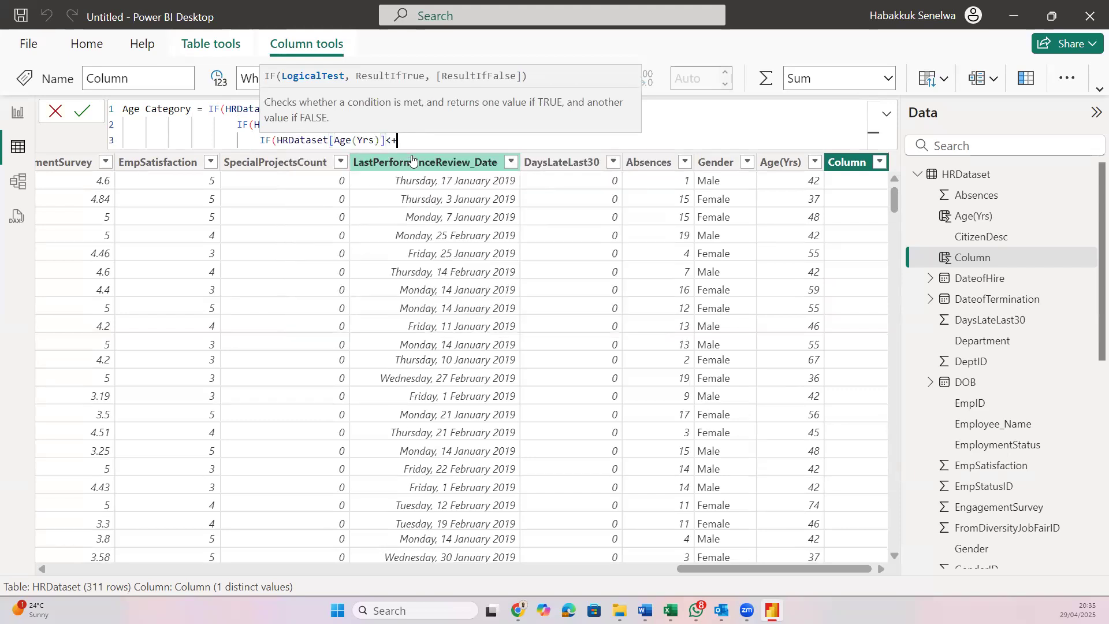
key("BackSpace")
type("=60,")
type("\"")
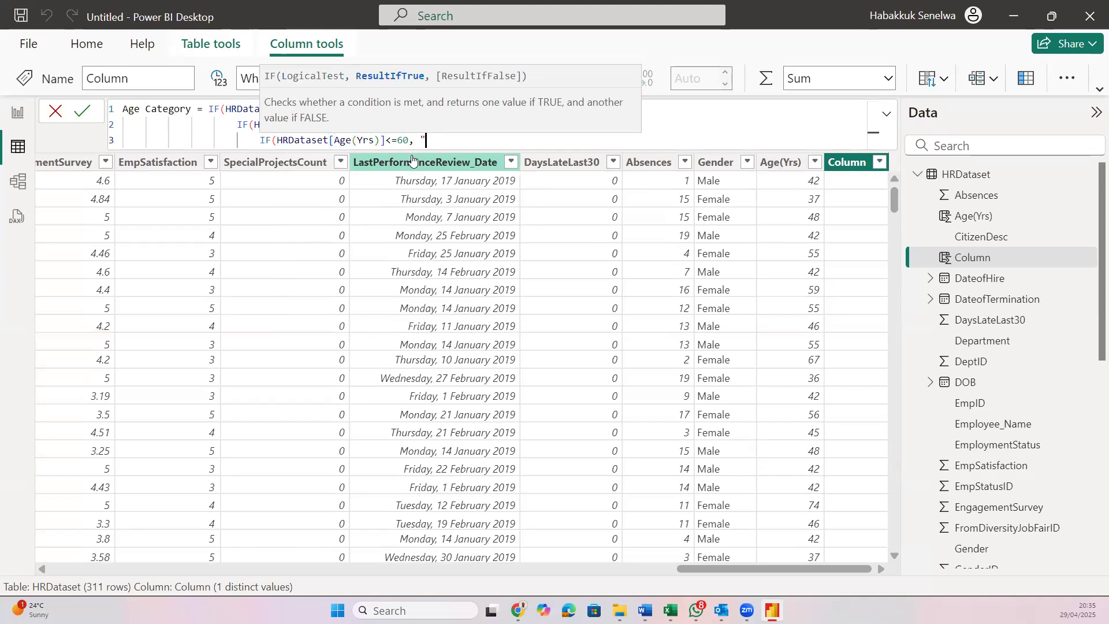
type("51 - 60 Yrs\",")
Add a fourth nested IF on a new indented line, testing HRDataset[Age(Yrs)]<=70 and returning "61 - 70 Yrs", followed by a comma
key("shift+Return")
key("Tab")
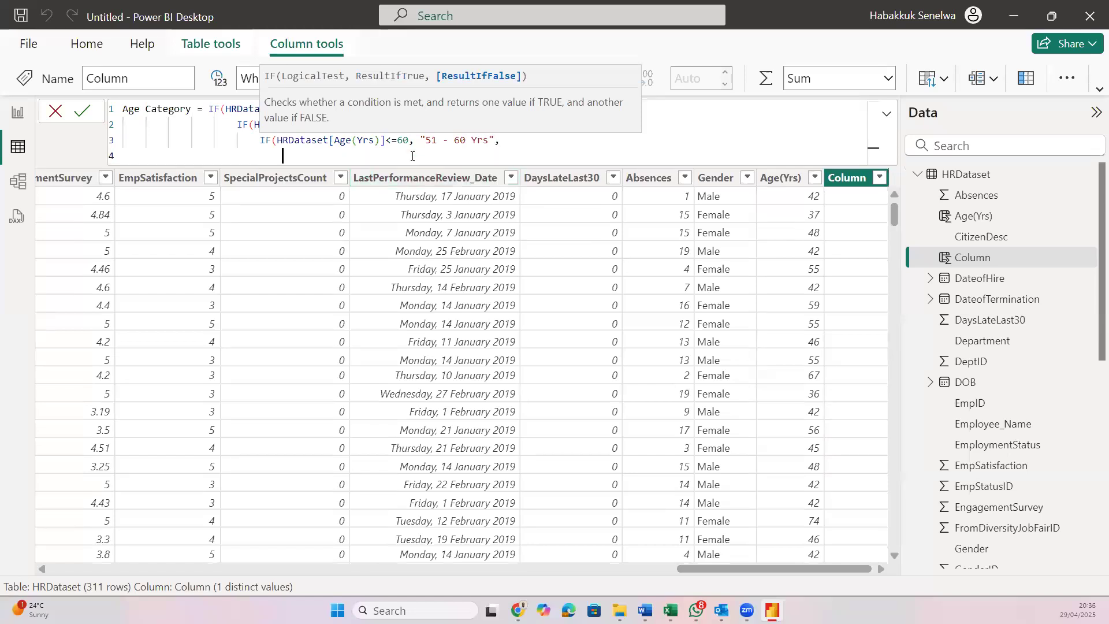
type("IF(")
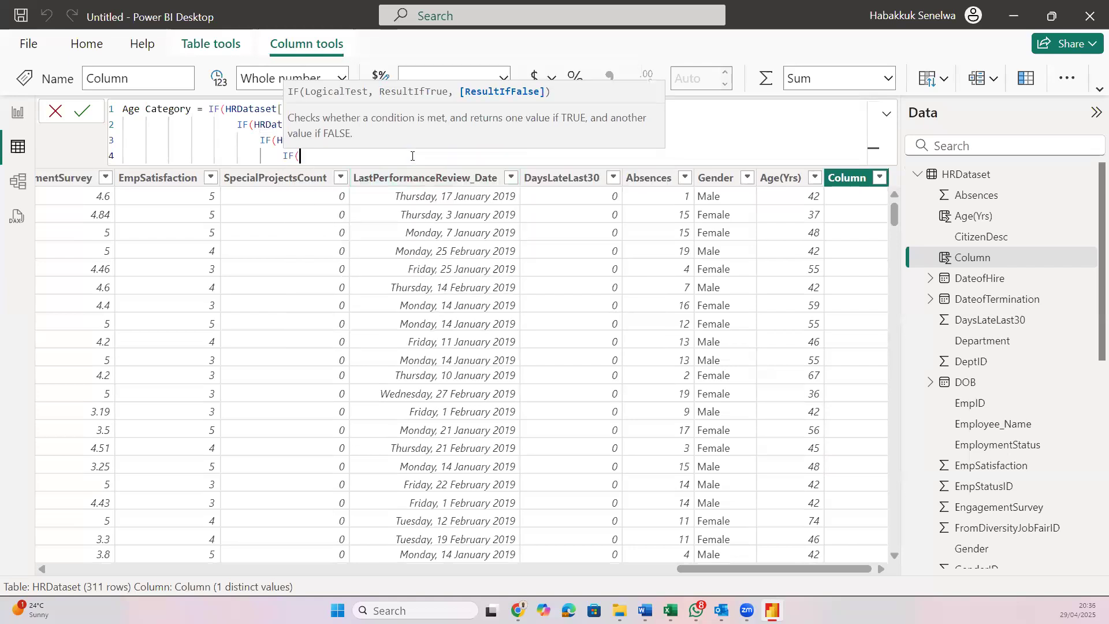
type("age")
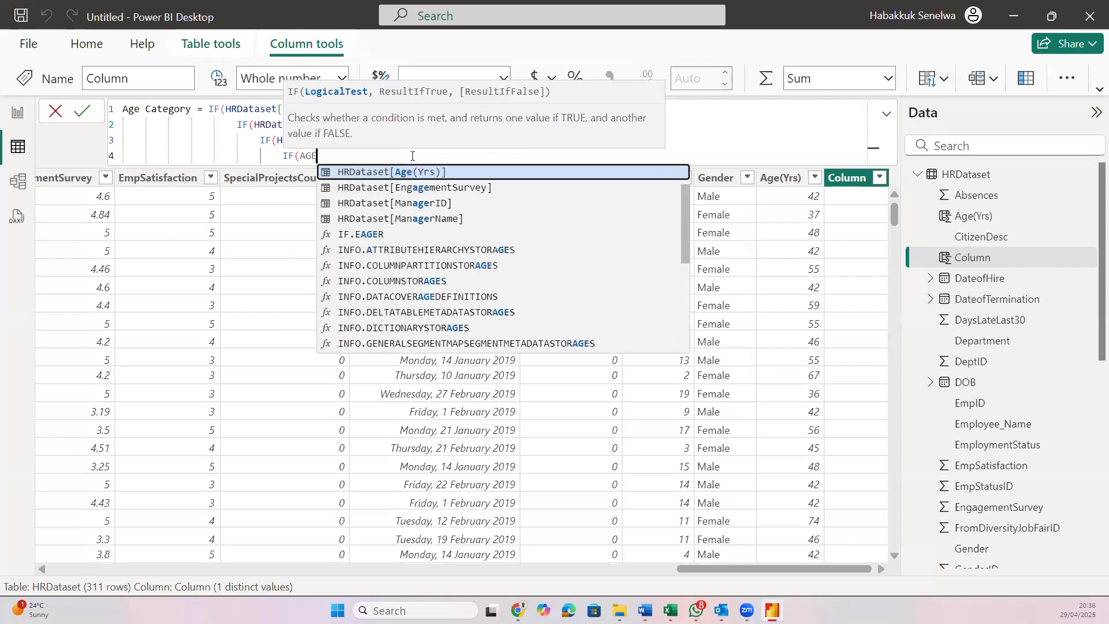
key("Tab")
type("<=")
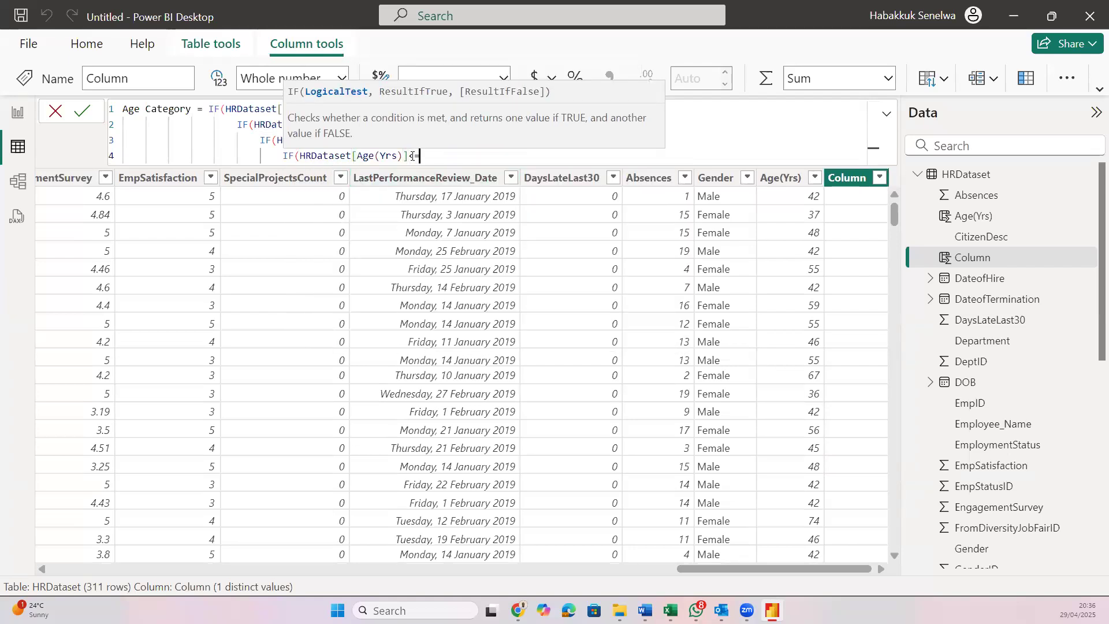
type("70")
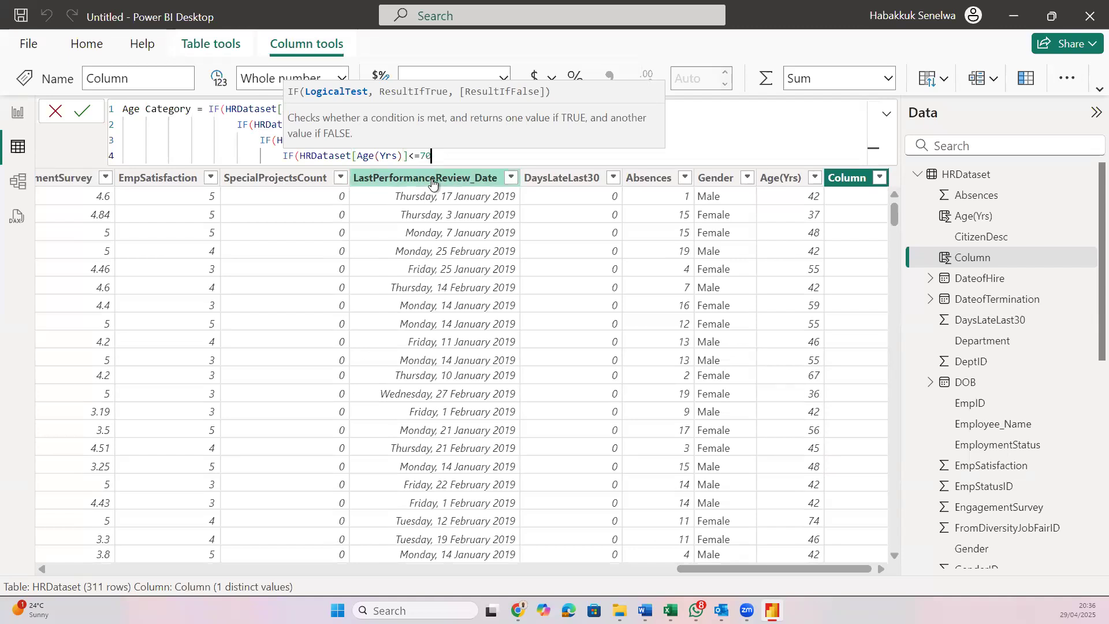
type(", \"61")
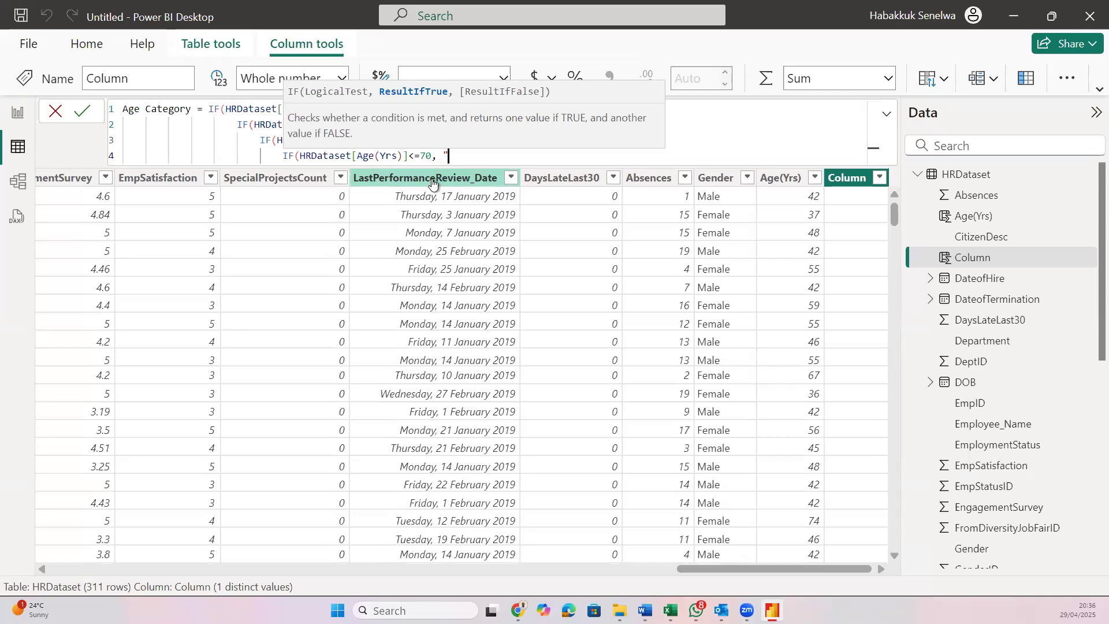
type(" - 70 Yrs\",")
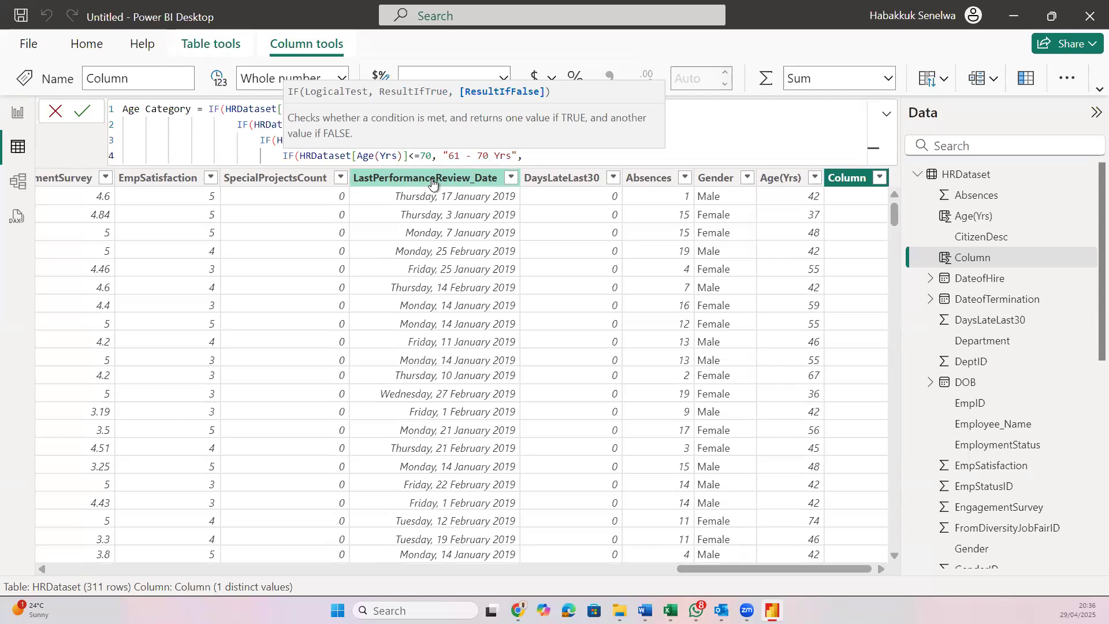
Add a final nested IF on a new indented line returning "70+ Yrs" for HRDataset[Age(Yrs)]>70, close all five IFs and commit the formula
key("shift+Return")
key("Tab")
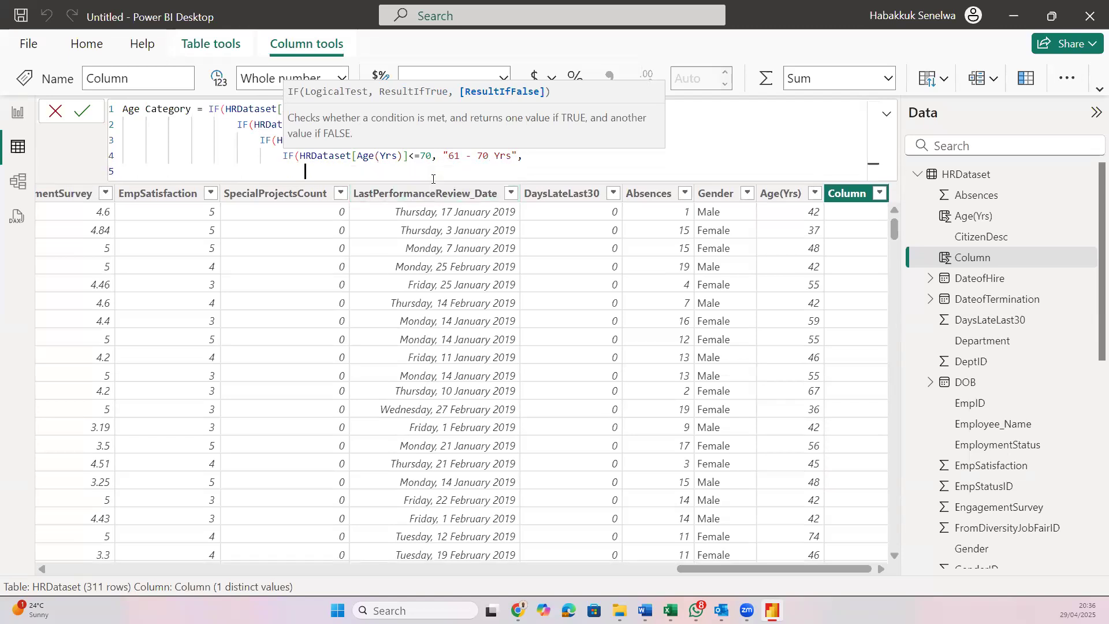
type("if")
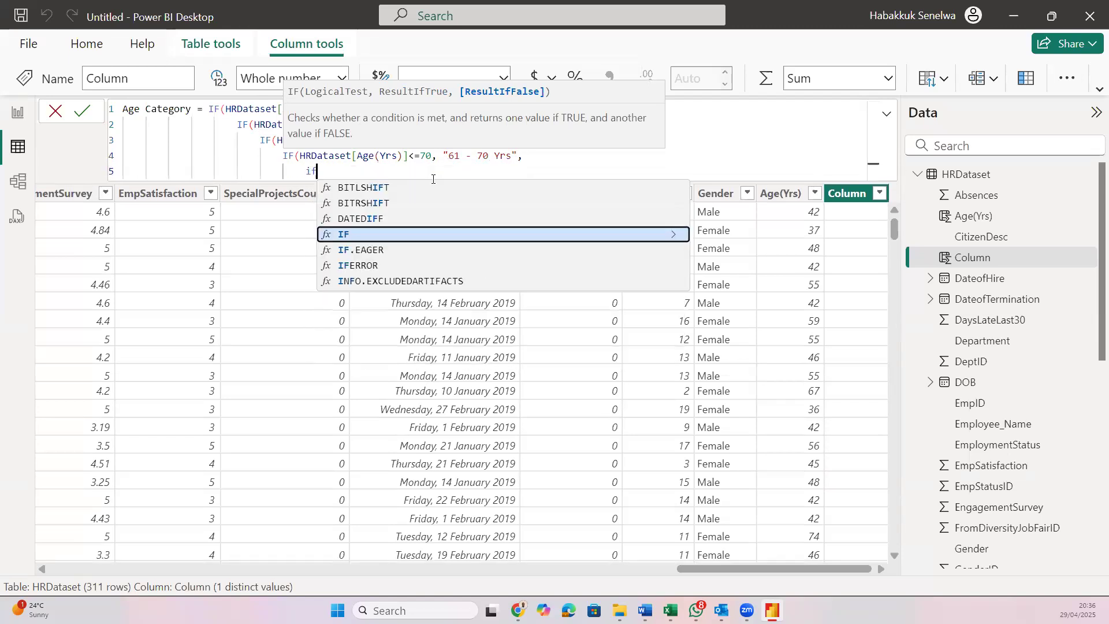
key("BackSpace")
key("BackSpace")
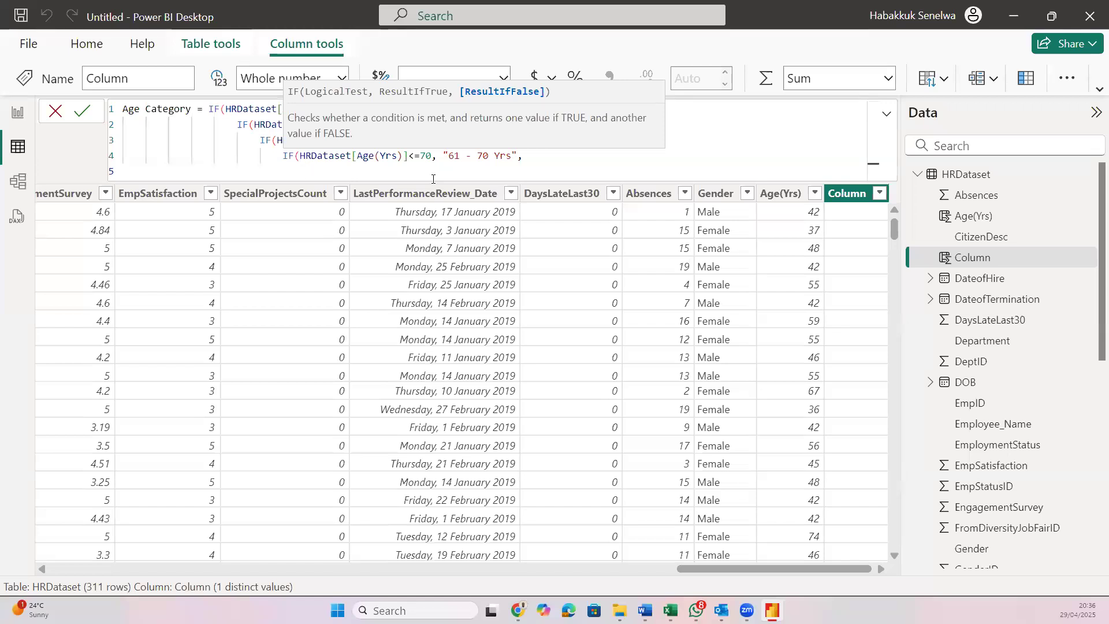
type("If(")
key("BackSpace")
key("BackSpace")
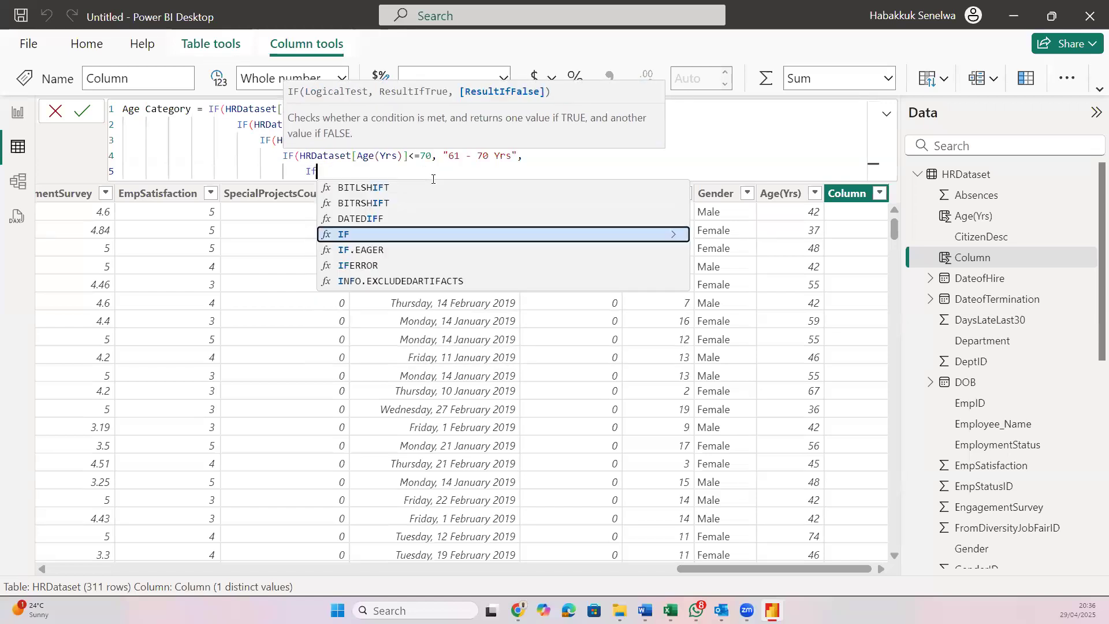
key("Tab")
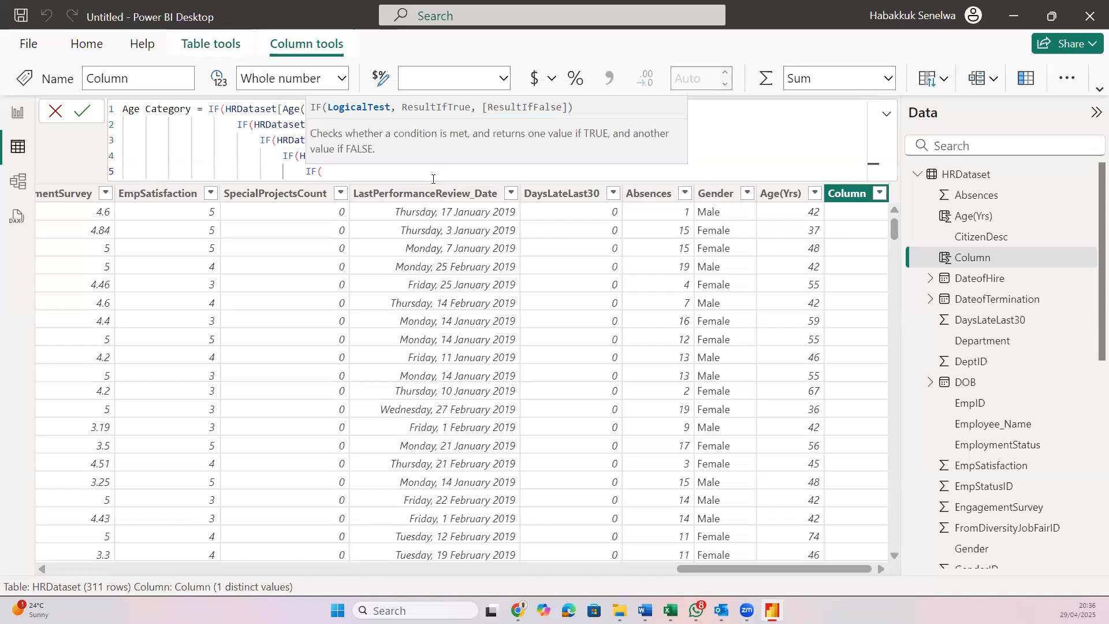
type("age")
key("Tab")
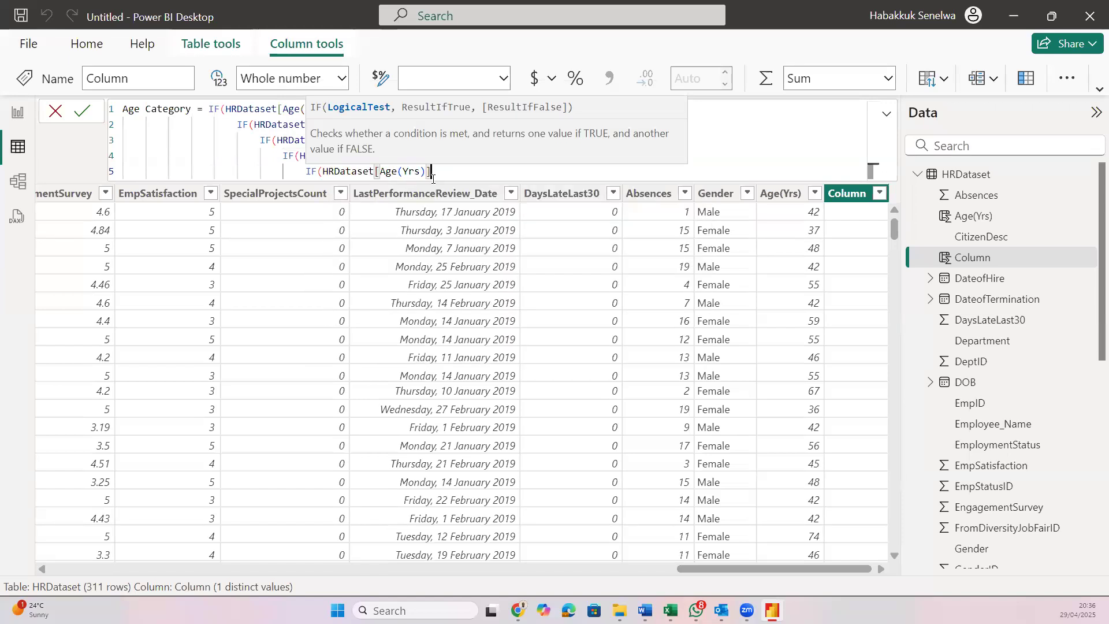
type(">70 , \"")
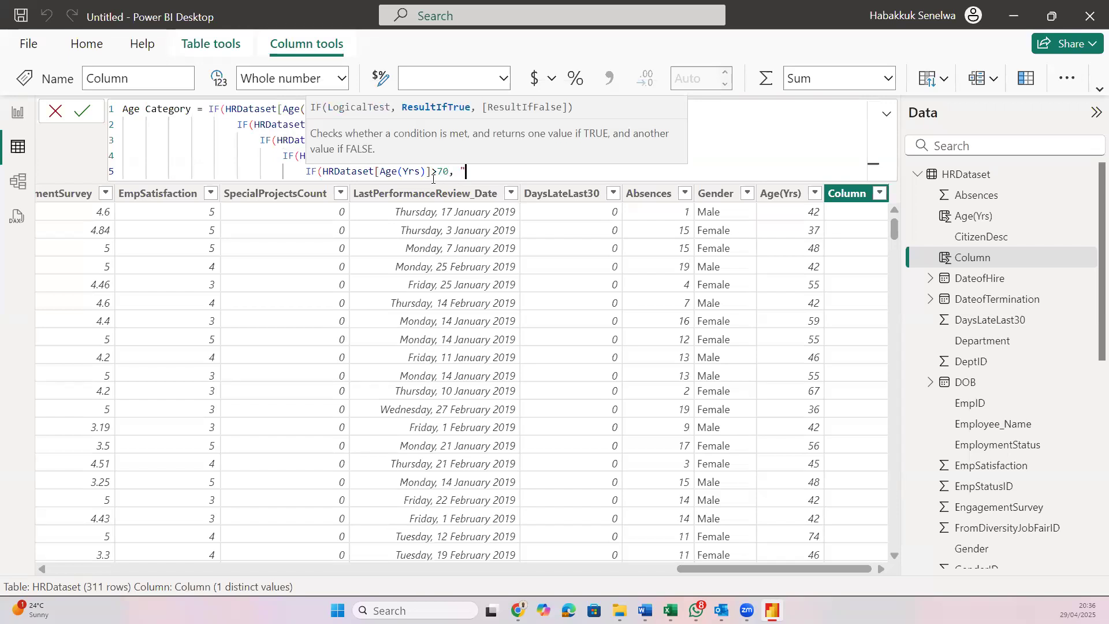
type("70+ Yrs\"")
key("Return")
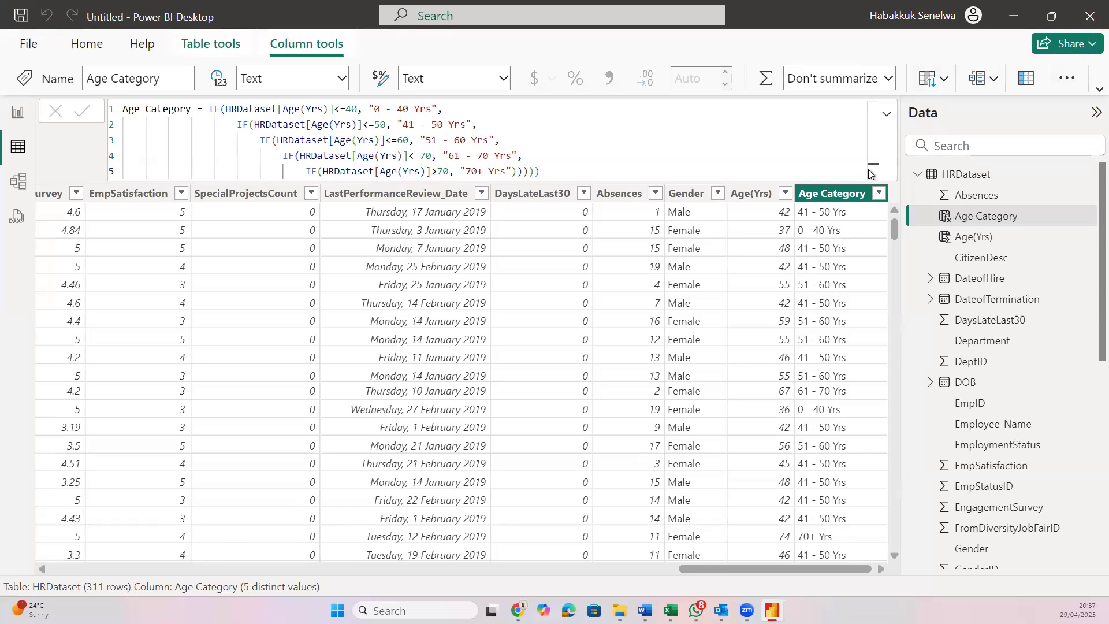
Check the Age Category column's distinct values in its filter list, leaving all selected, and review the nested IF formula
left_click(878, 193)
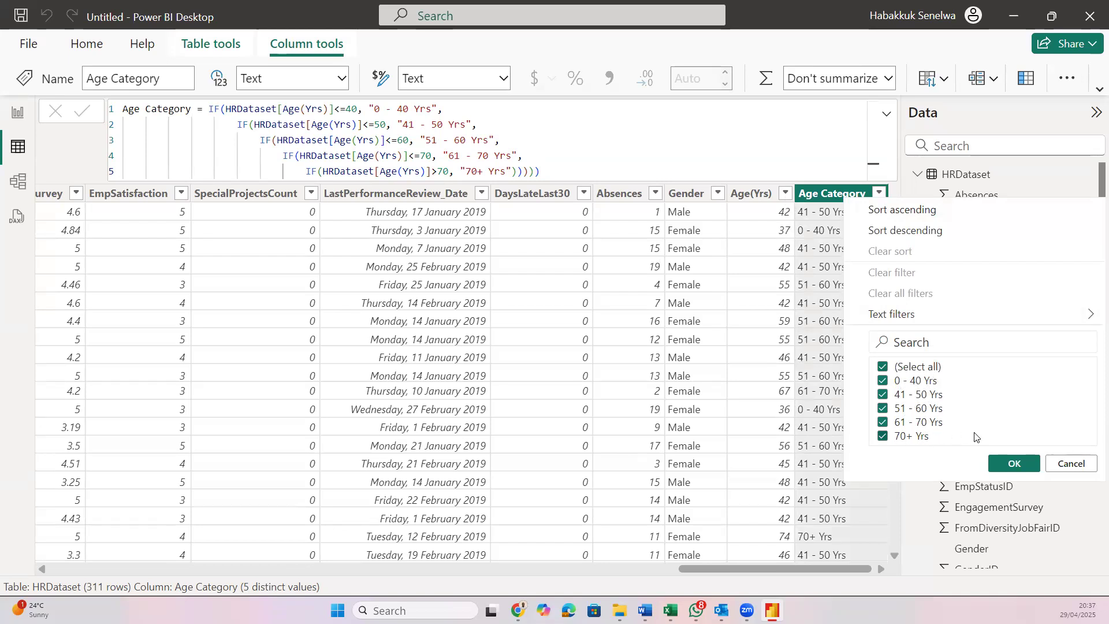
left_click(1001, 463)
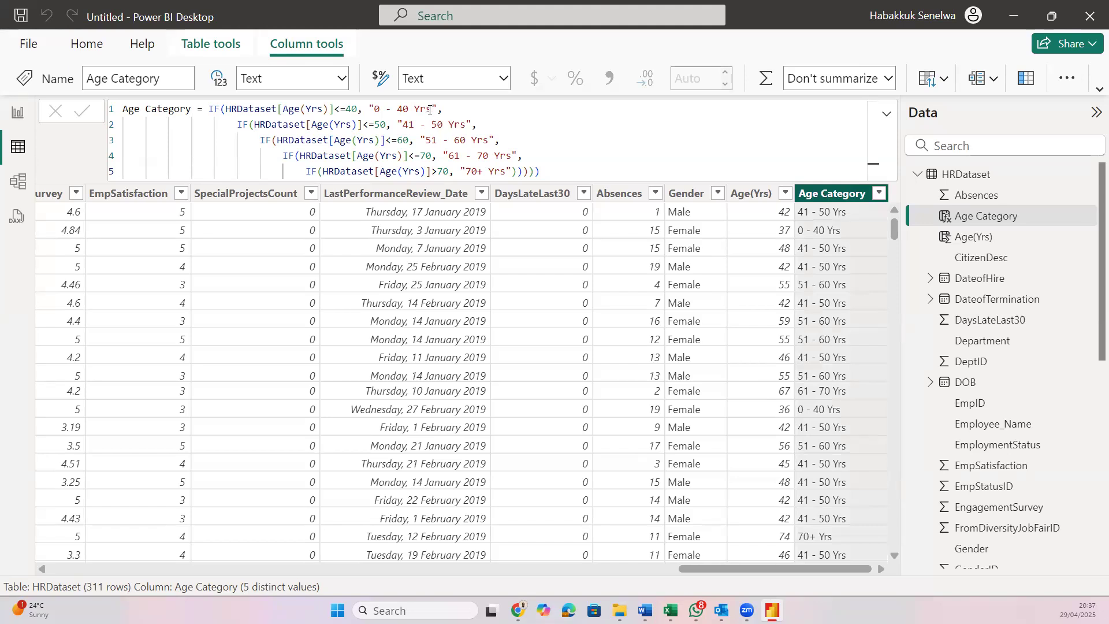
left_click(429, 110)
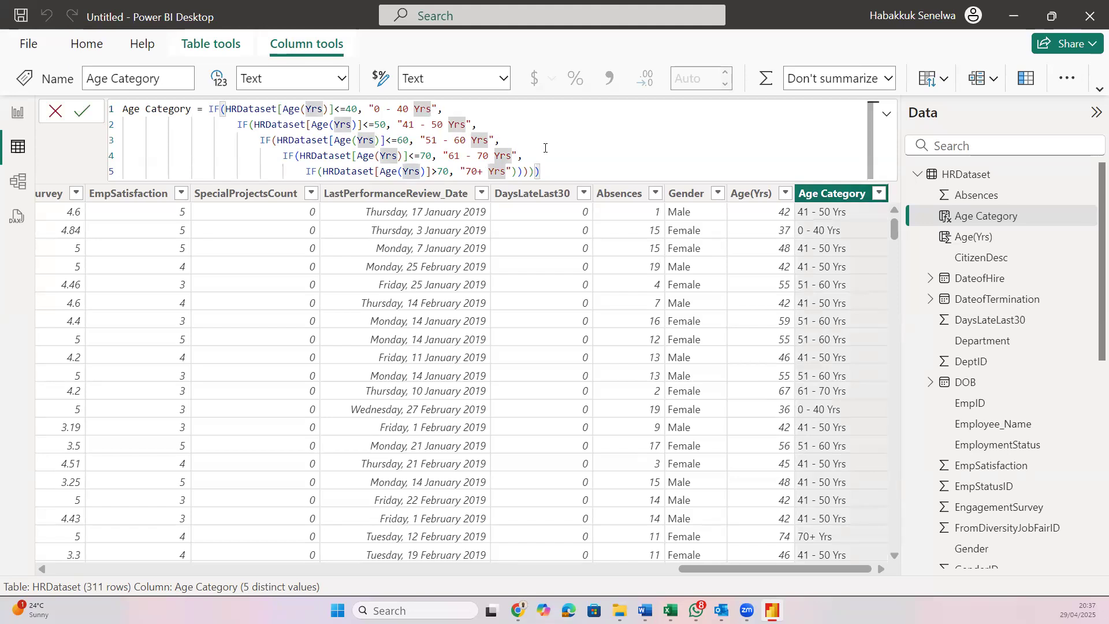
scroll(694, 321, "down", 1)
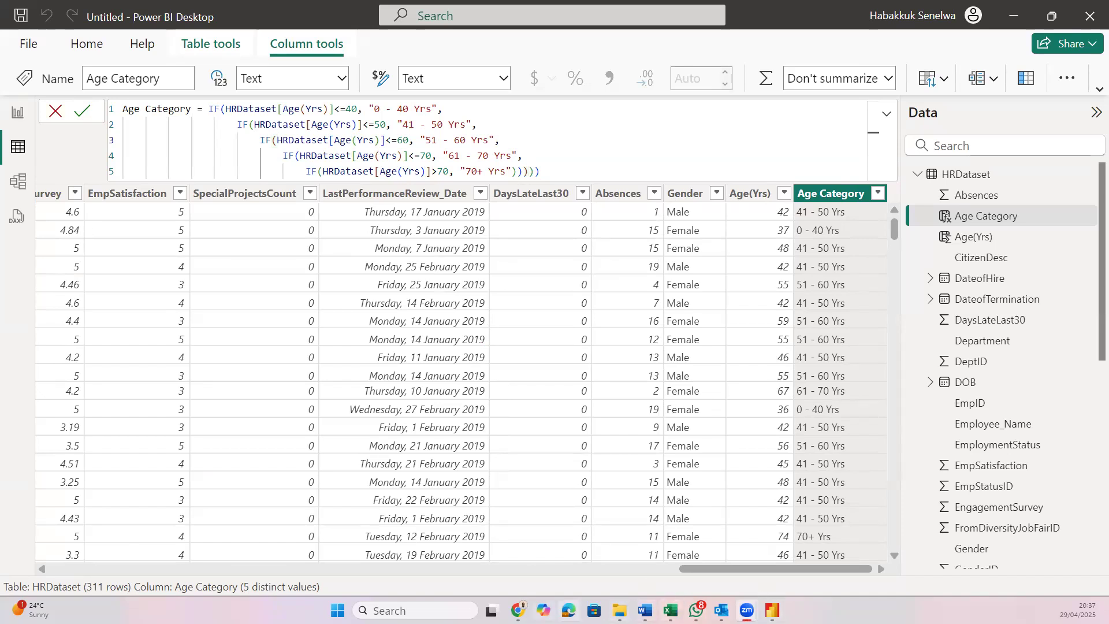
Switch to the Microsoft Learn DAX reference in Chrome and open the IF function page under Logical functions
mouse_move(518, 611)
left_click(582, 537)
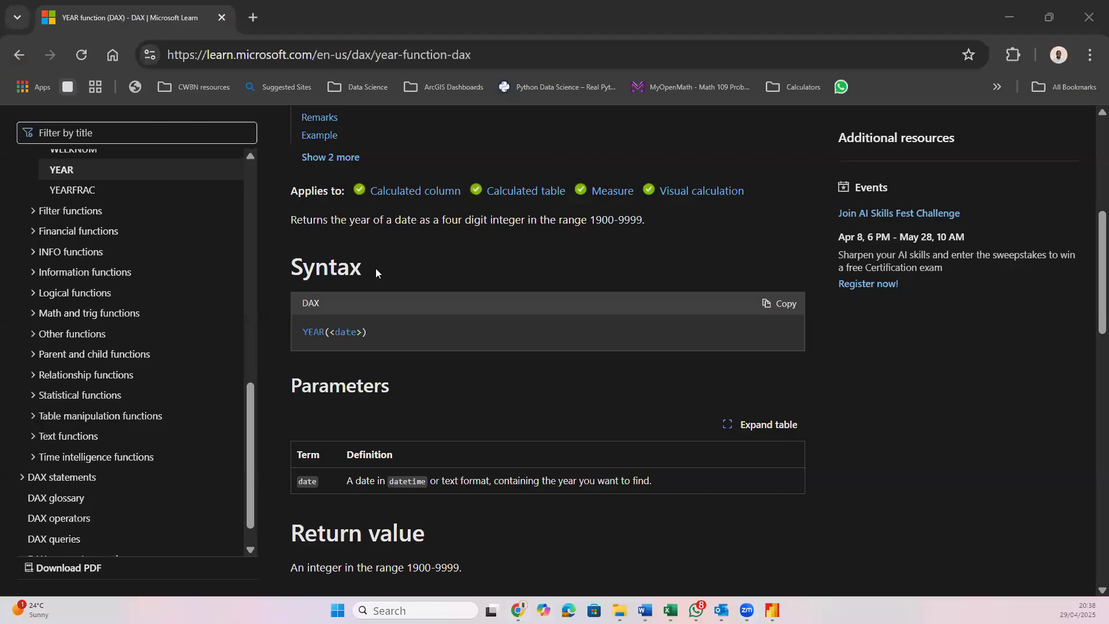
scroll(127, 195, "up", 5)
scroll(127, 195, "up", 6)
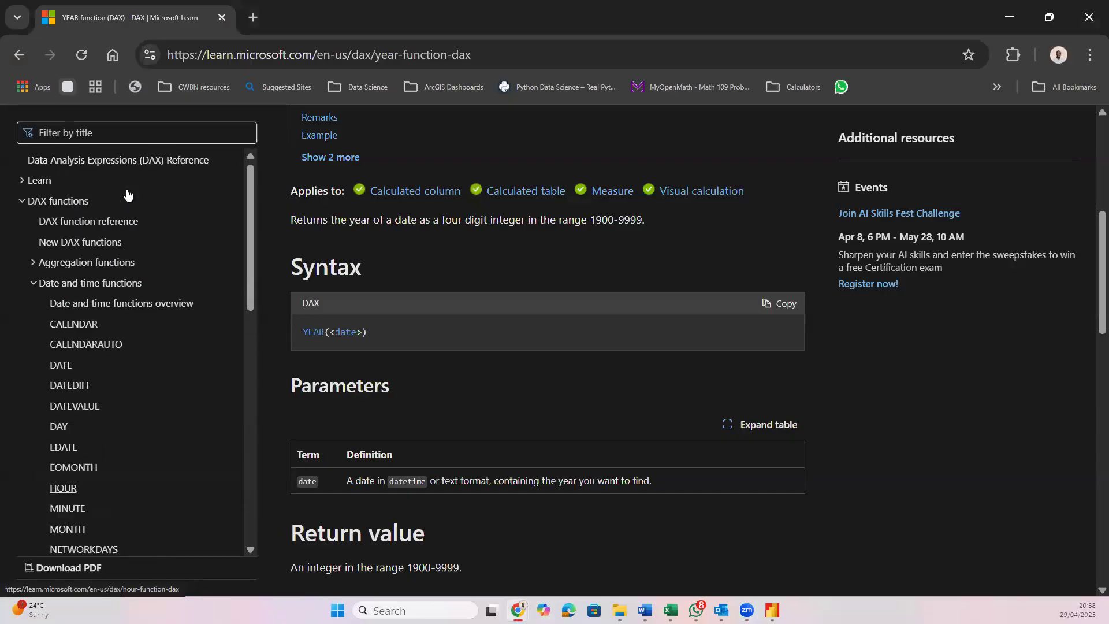
left_click(37, 286)
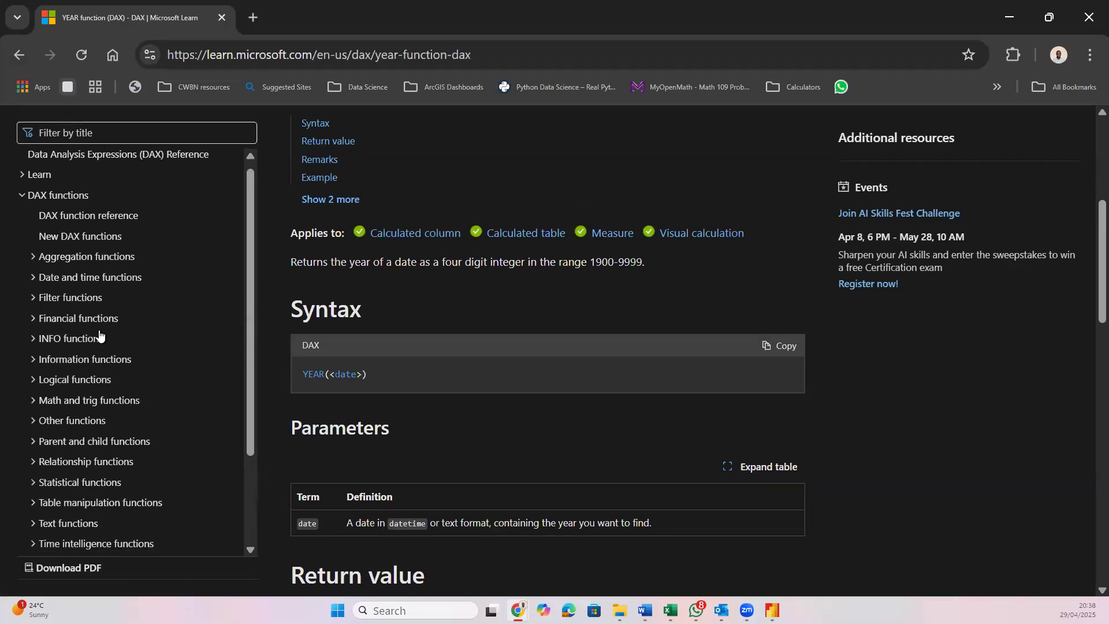
left_click(34, 381)
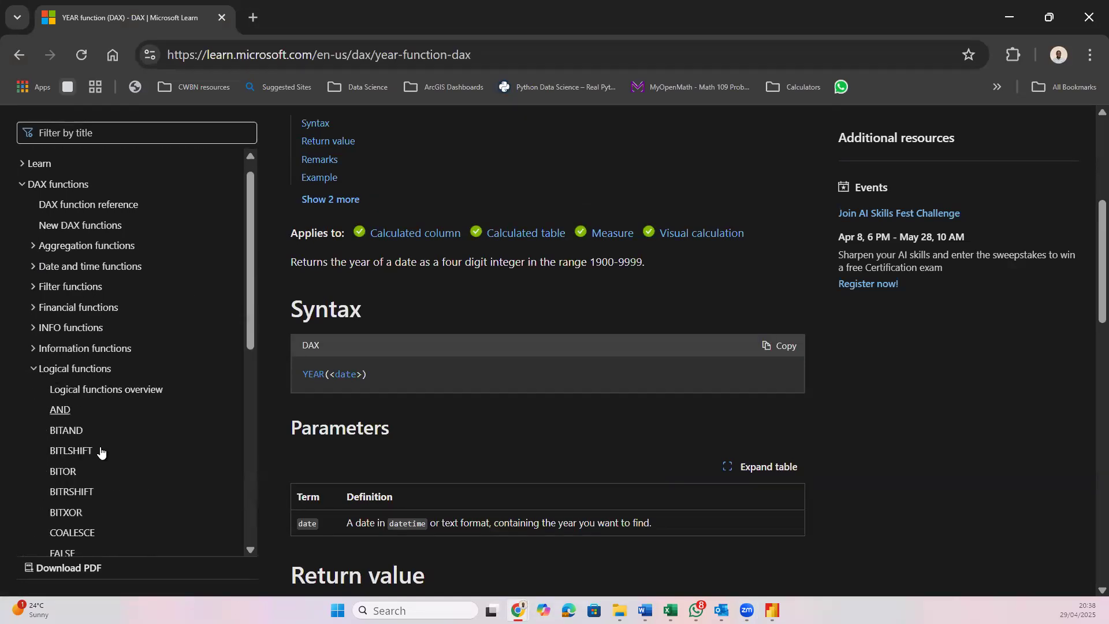
scroll(57, 457, "down", 2)
left_click(54, 461)
Examine the IF syntax on the reference page, highlighting the value_if_true and value_if_false arguments
scroll(452, 352, "down", 4)
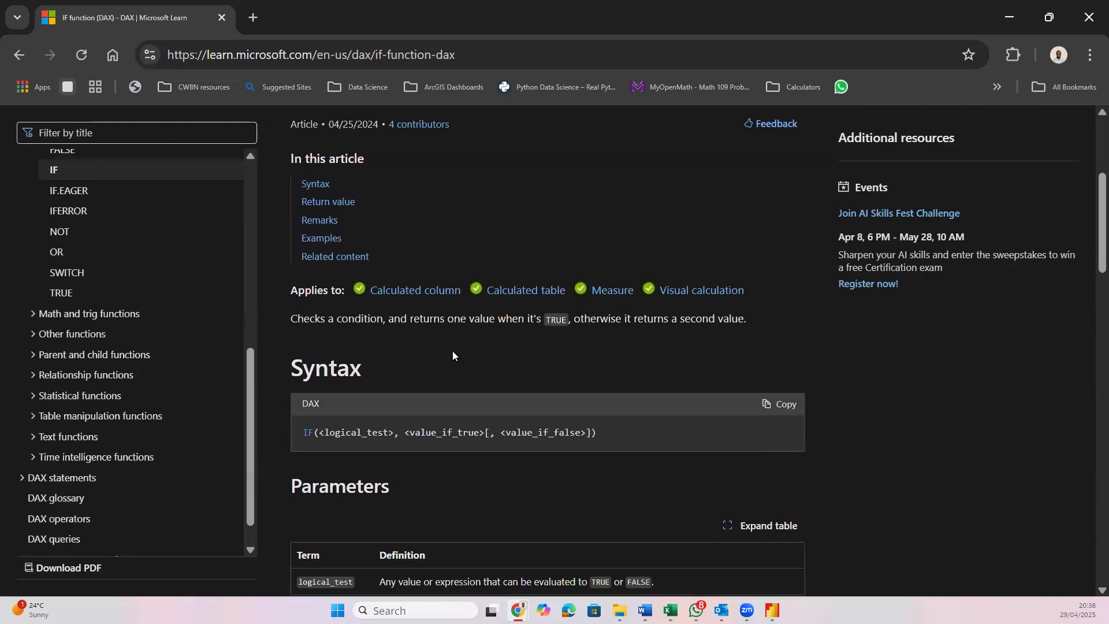
scroll(452, 354, "down", 2)
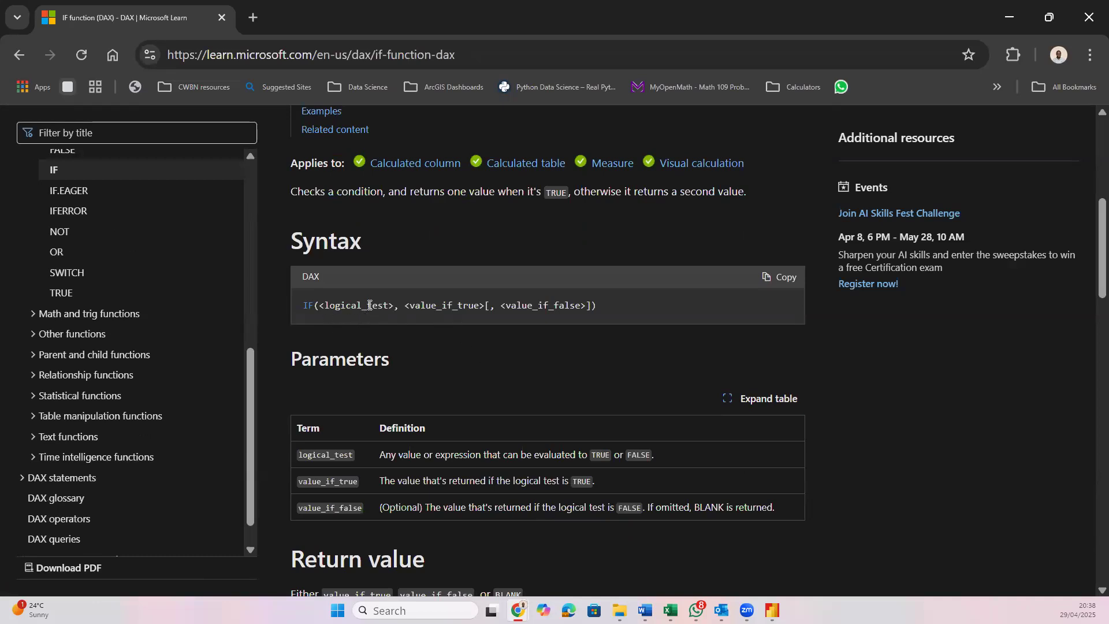
double_click(447, 301)
double_click(528, 305)
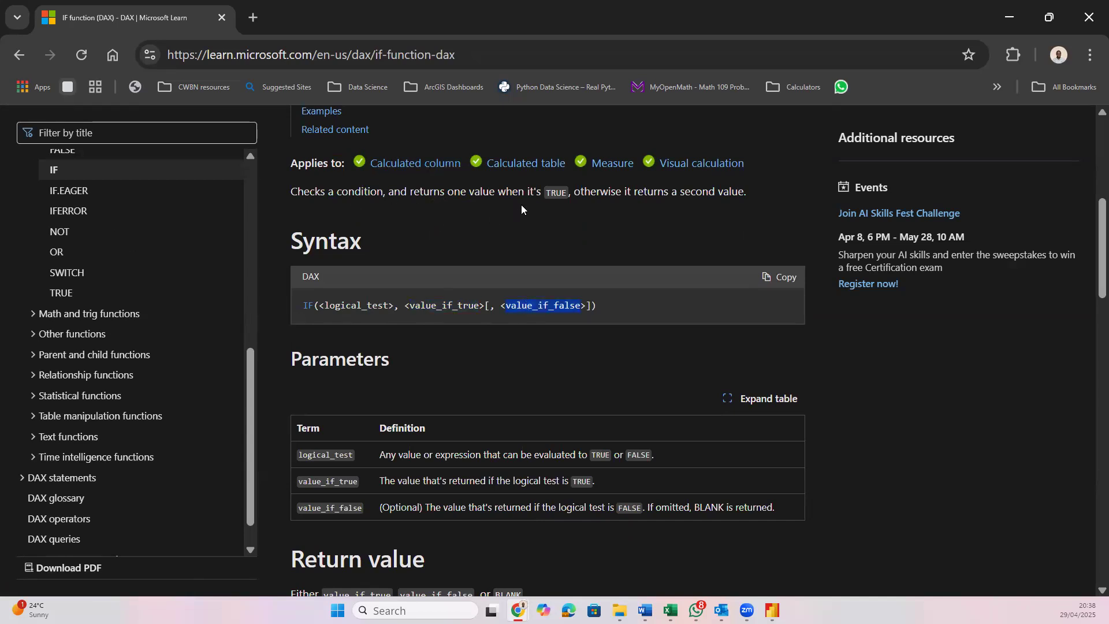
Switch back to Power BI and review the first IF's Age(Yrs) condition in the Age Category formula against the table's columns
left_click(776, 604)
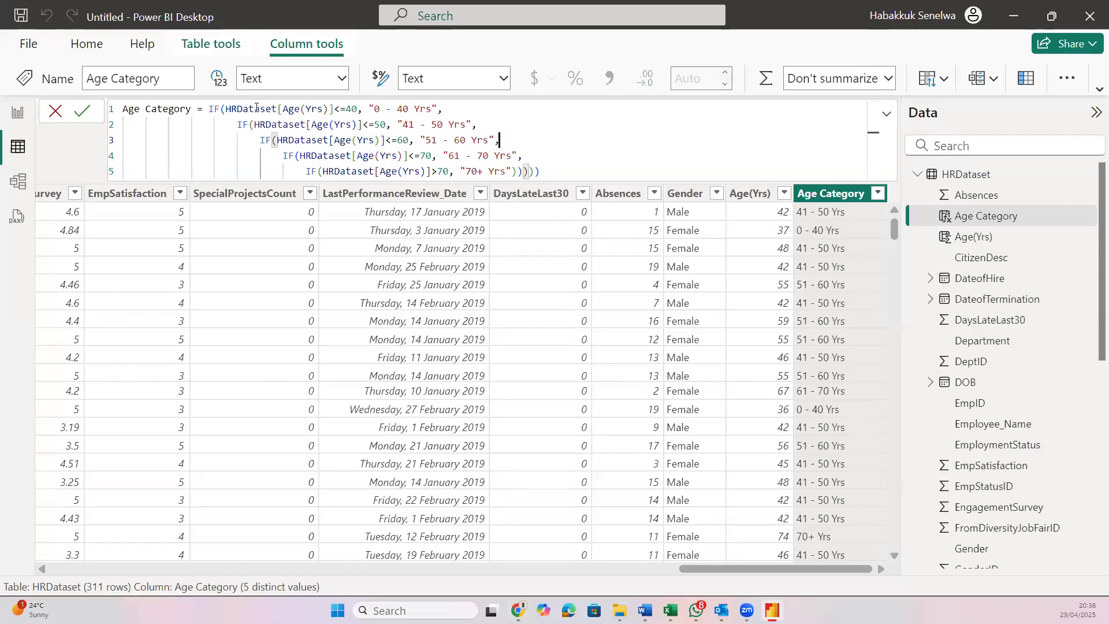
left_click(287, 113)
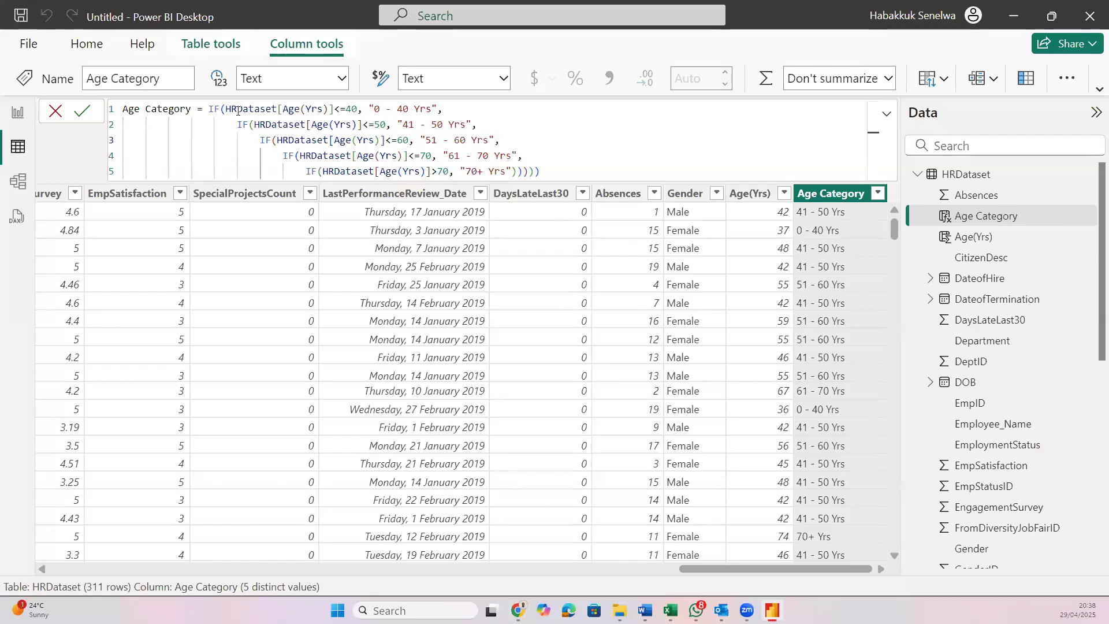
left_click(302, 114)
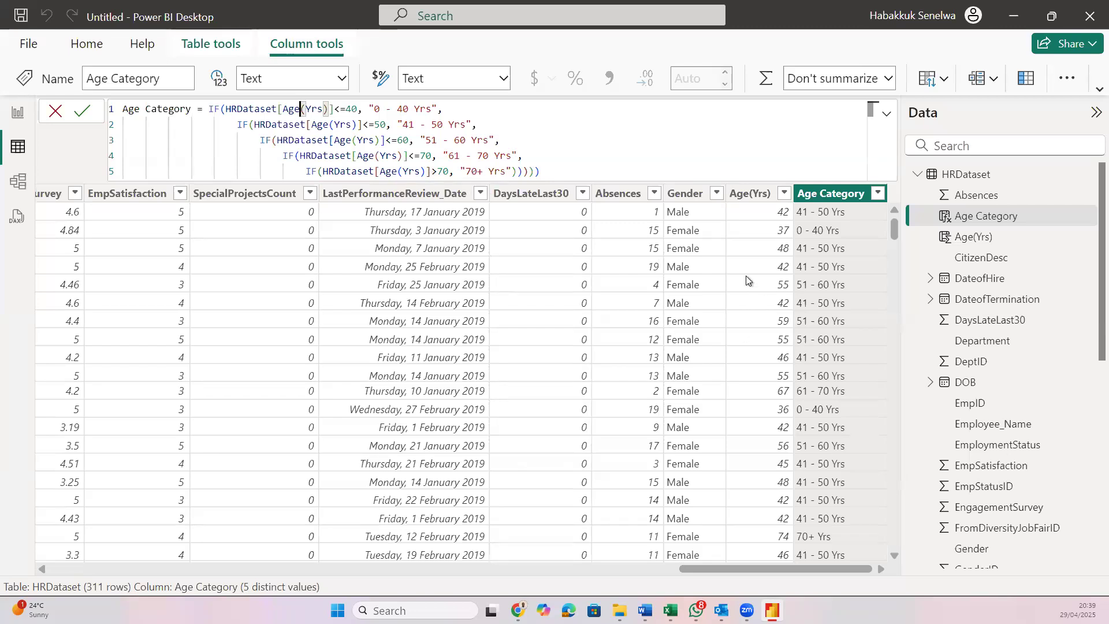
scroll(656, 358, "left", 5)
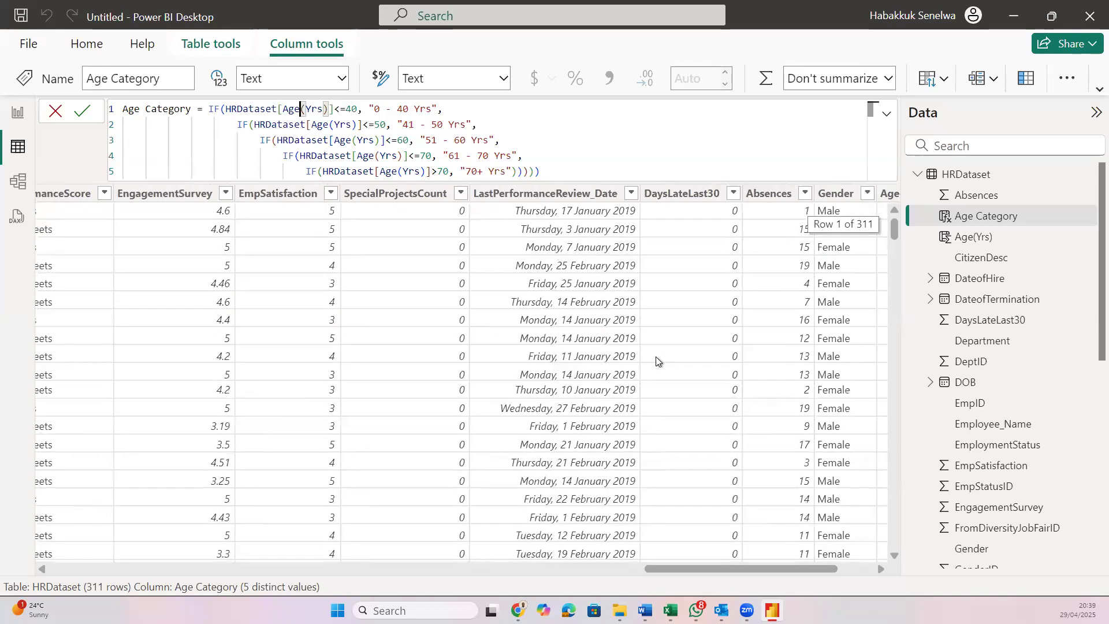
scroll(657, 359, "right", 3)
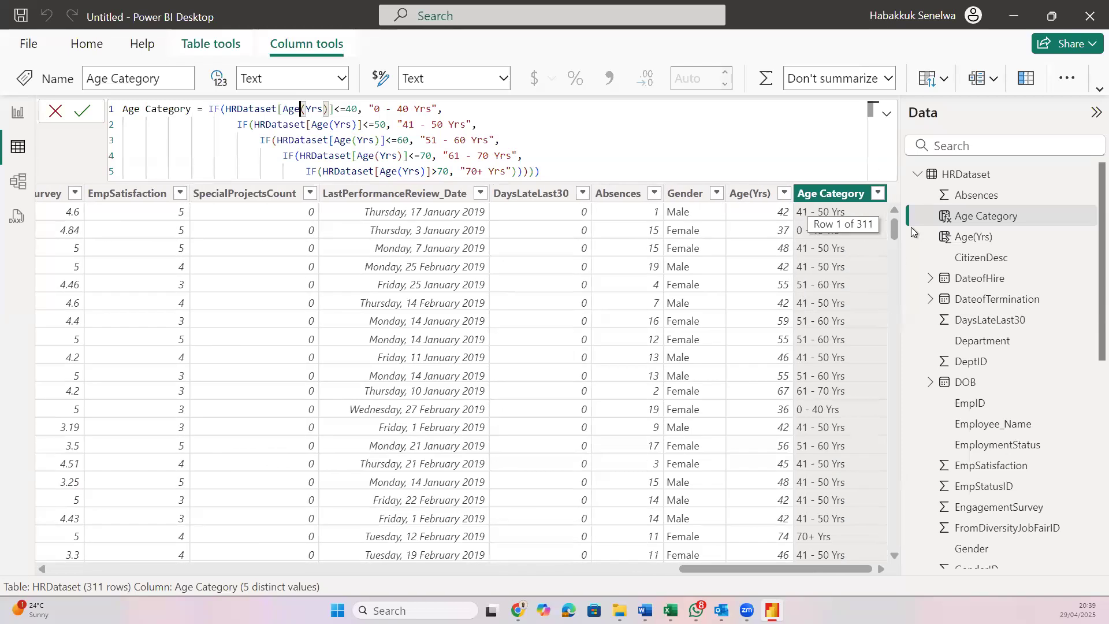
left_click(918, 175)
left_click(960, 197)
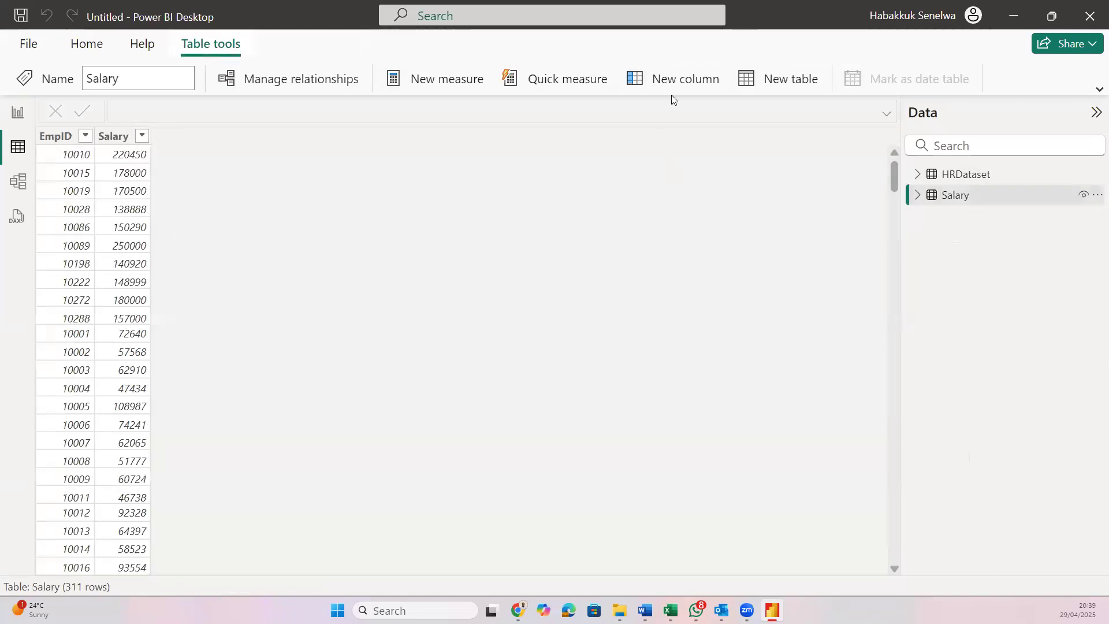
left_click(684, 87)
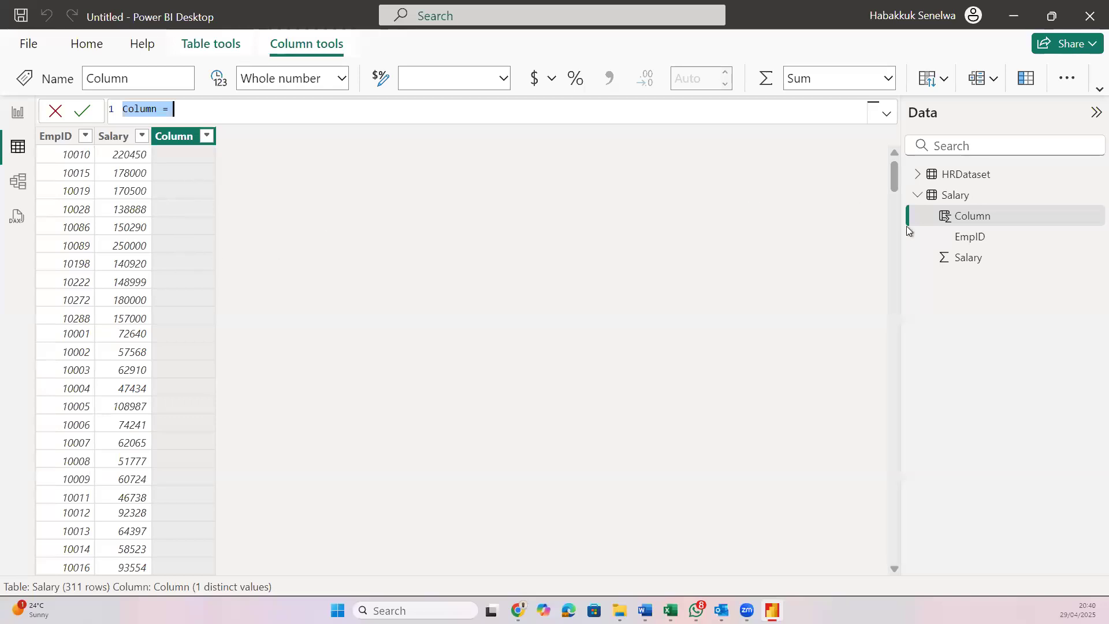
left_click(1070, 211)
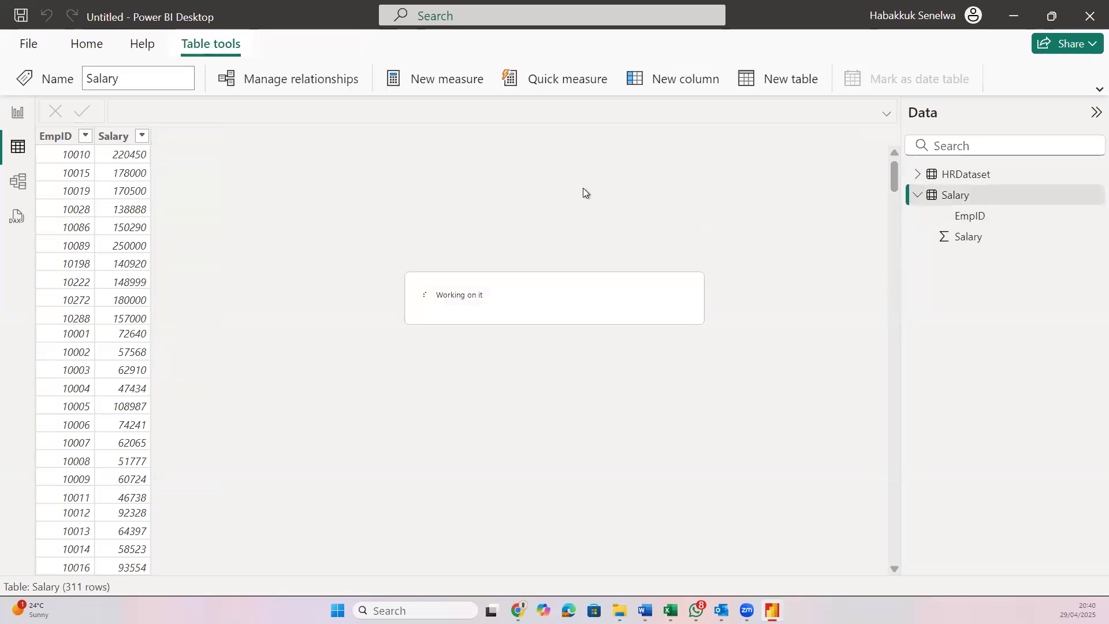
left_click(918, 196)
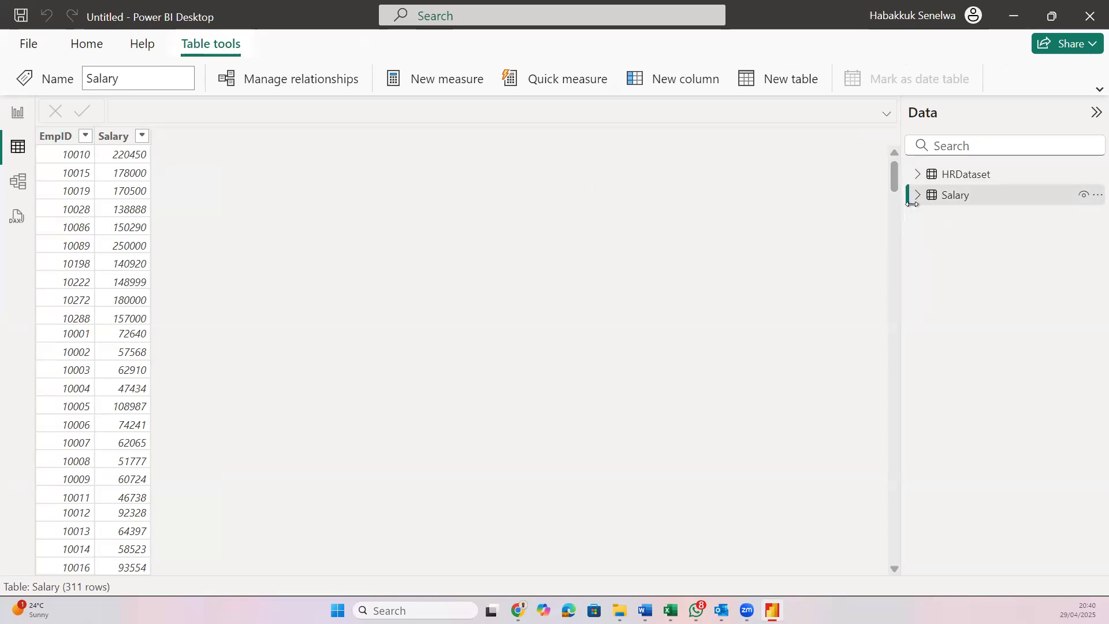
Open the HRDataset table and look through its columns across to Gender, Age(Yrs) and Age Category
left_click(949, 175)
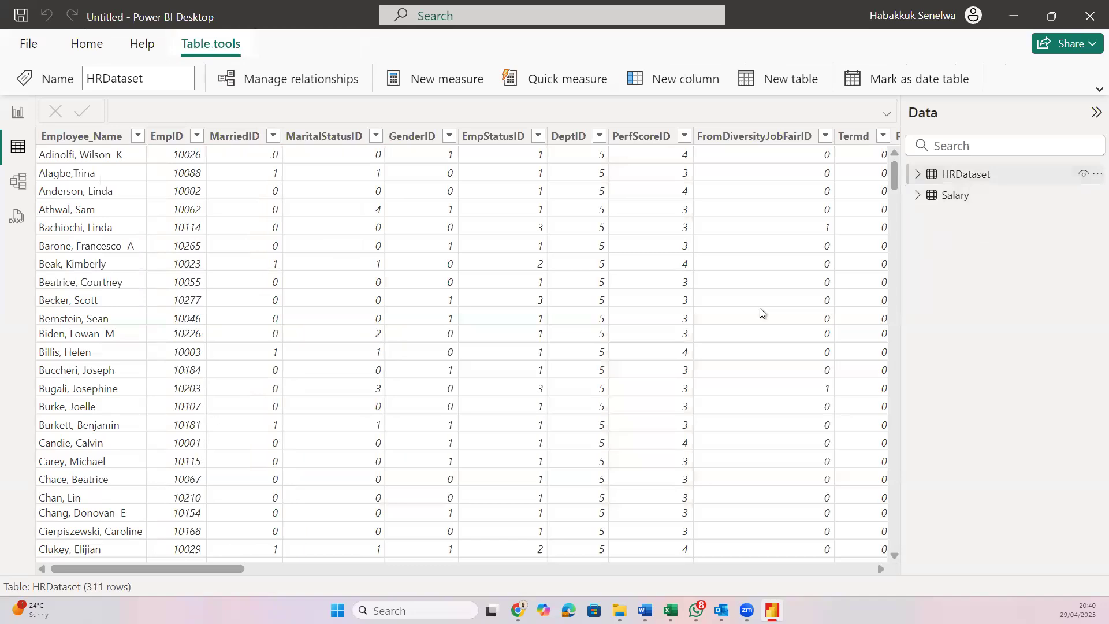
scroll(761, 308, "right", 10)
scroll(760, 307, "right", 15)
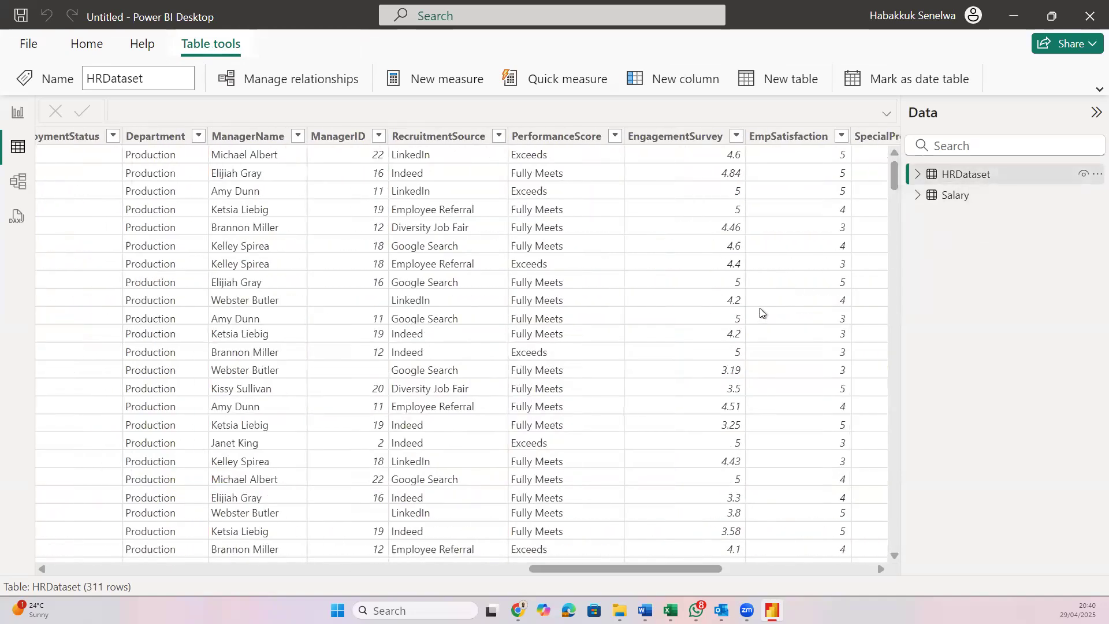
scroll(760, 307, "right", 3)
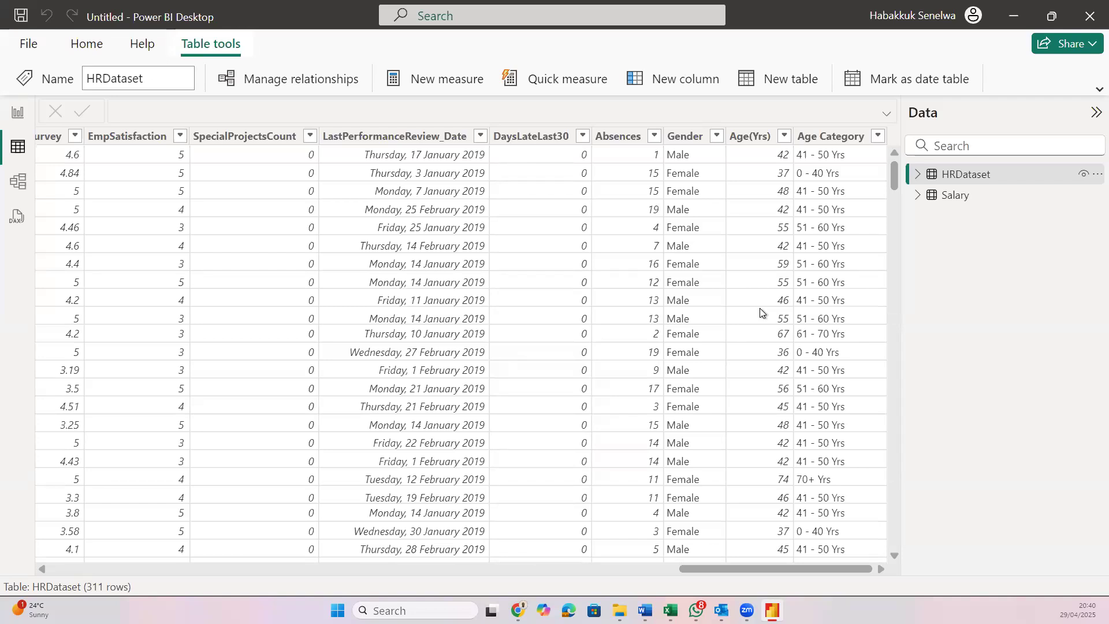
scroll(609, 344, "left", 6)
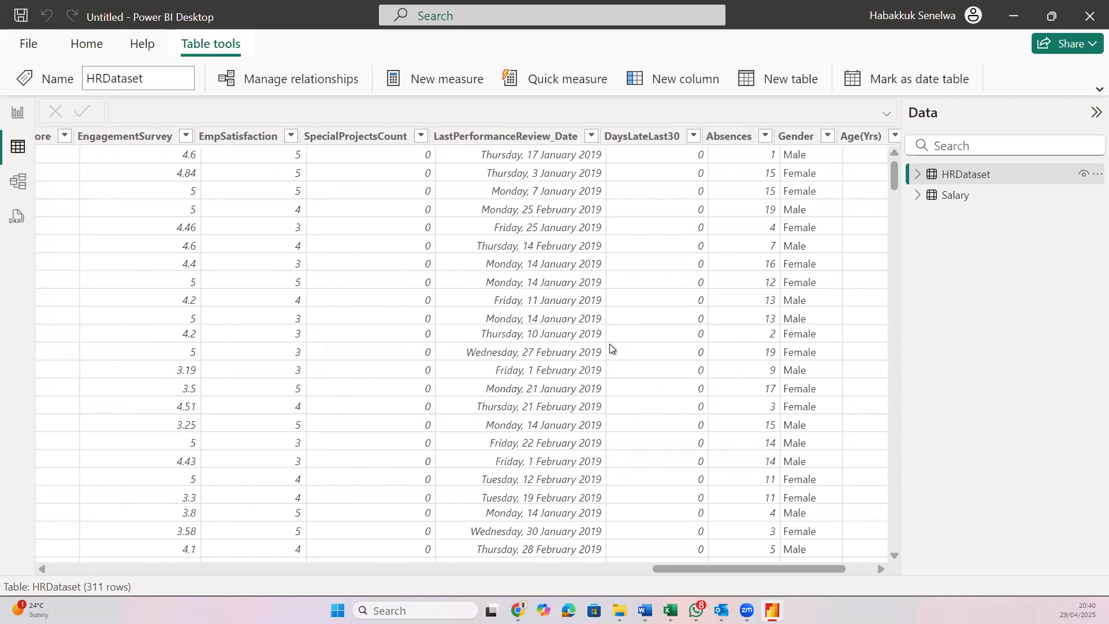
scroll(609, 344, "left", 10)
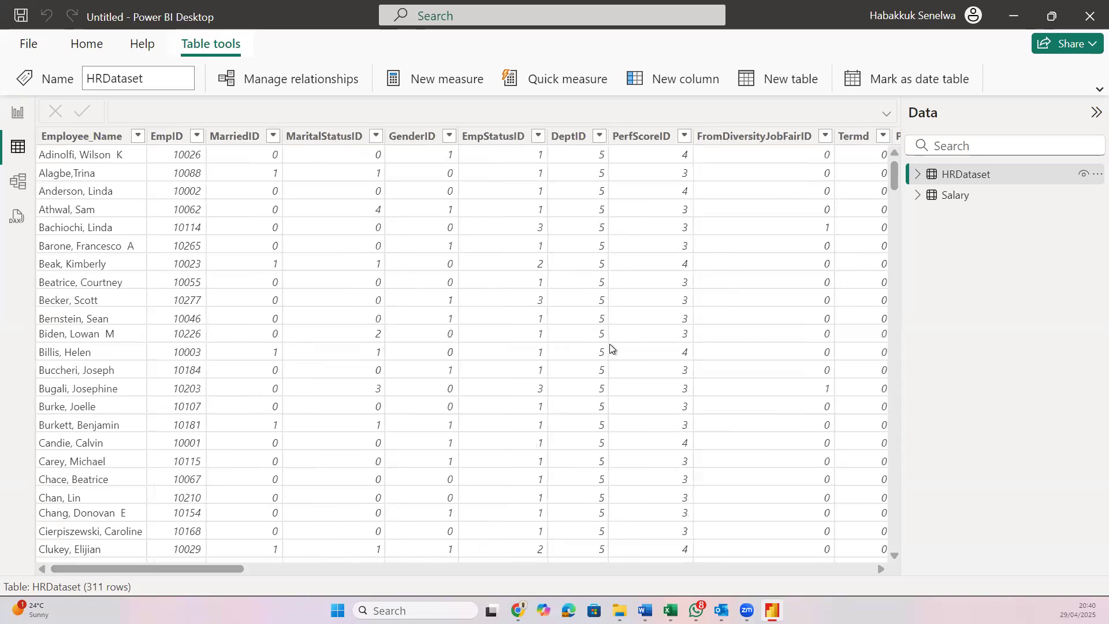
Examine HRDataset's ID, Position, State, Zip, DOB and Sex columns as possible fields for a summary
scroll(610, 346, "right", 4)
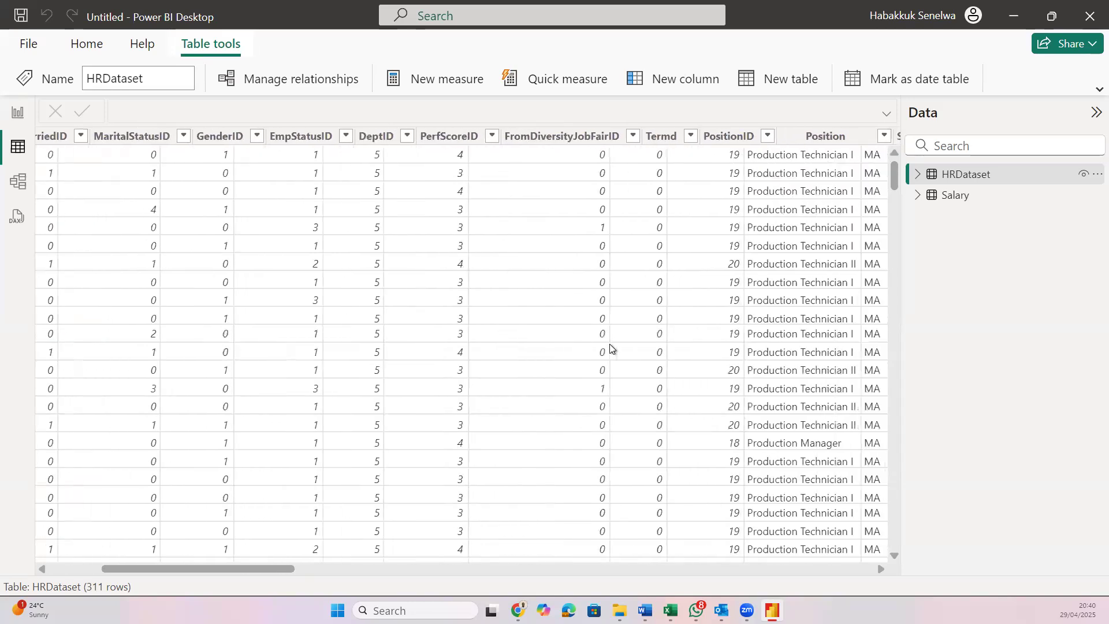
scroll(610, 345, "right", 3)
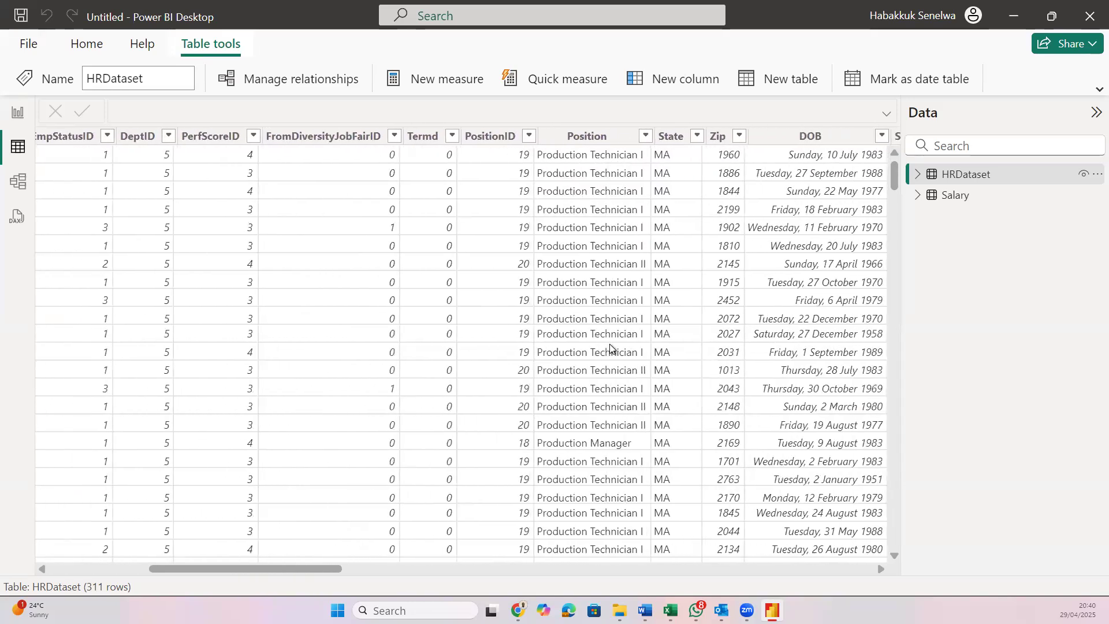
scroll(610, 345, "right", 1)
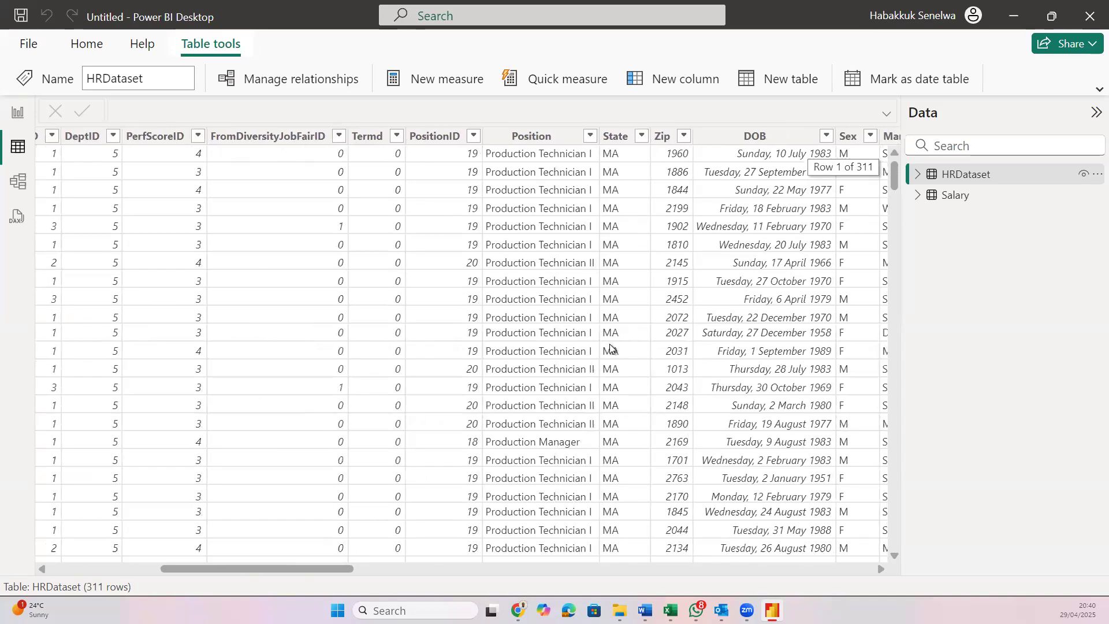
scroll(610, 346, "right", 2)
scroll(611, 345, "left", 3)
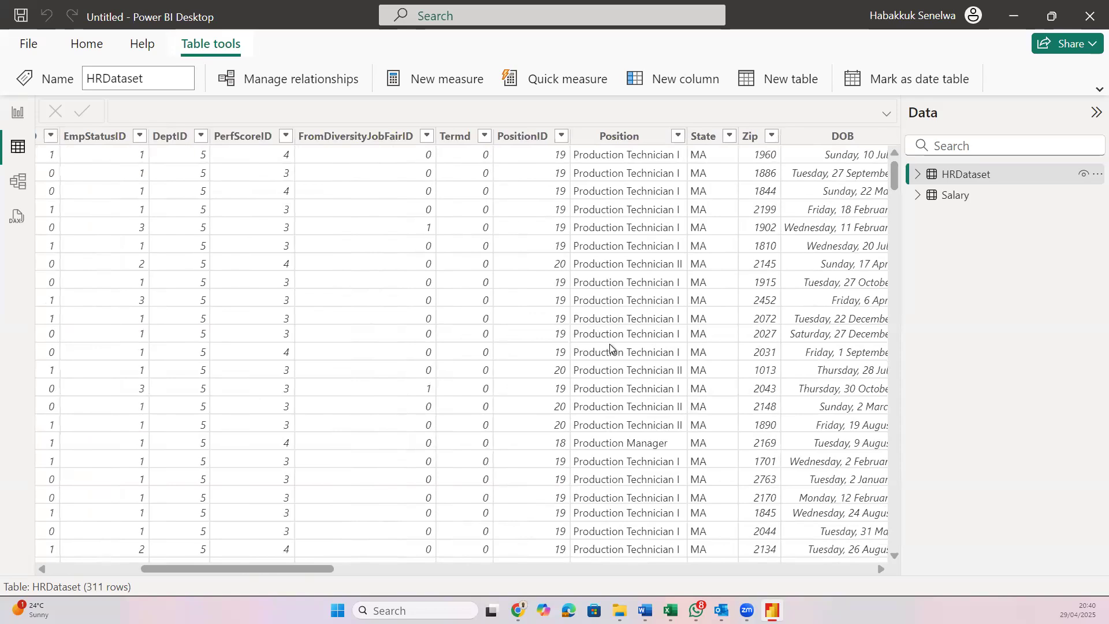
scroll(611, 346, "left", 3)
scroll(610, 345, "right", 1)
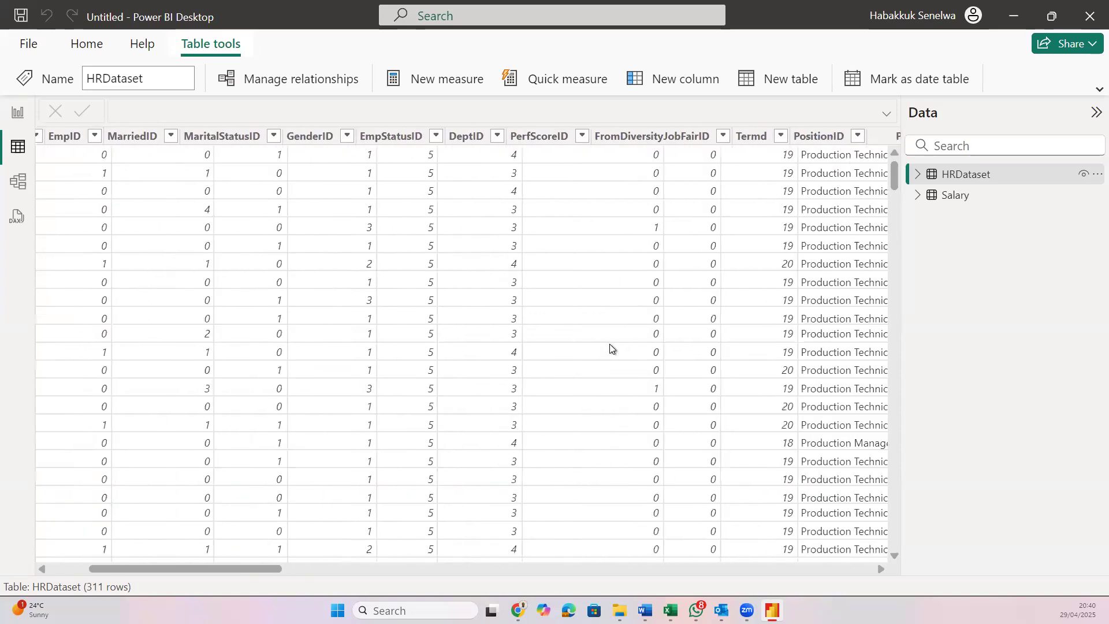
Examine HRDataset's hiring, Department, manager, recruitment, performance and age columns, returning to the DateofHire and Department area
scroll(611, 345, "right", 6)
scroll(610, 345, "right", 5)
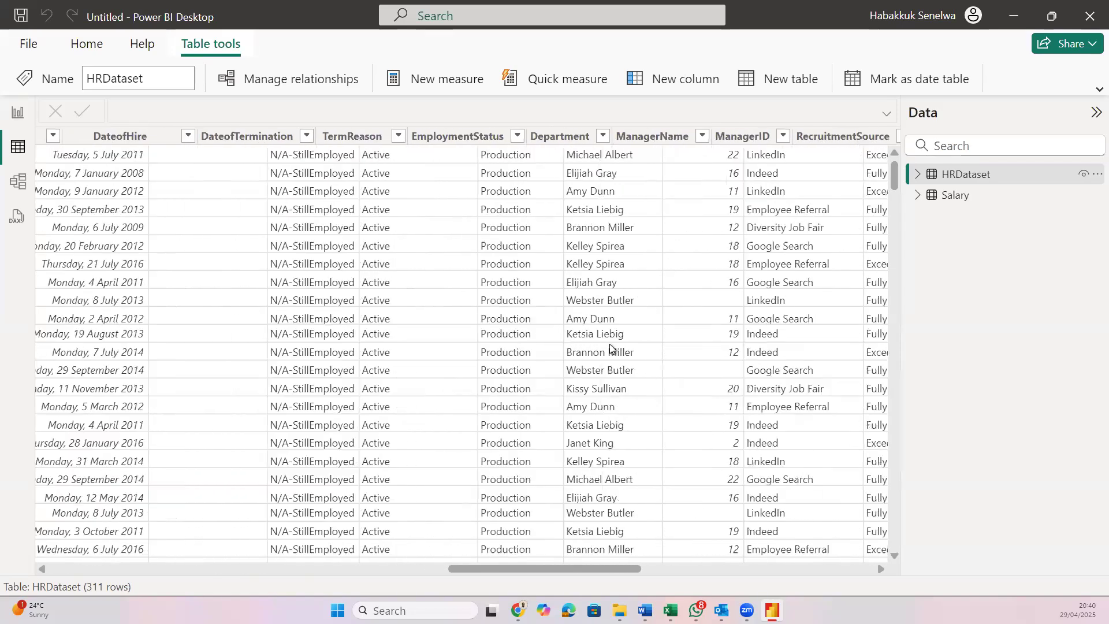
scroll(610, 346, "right", 5)
scroll(610, 347, "right", 5)
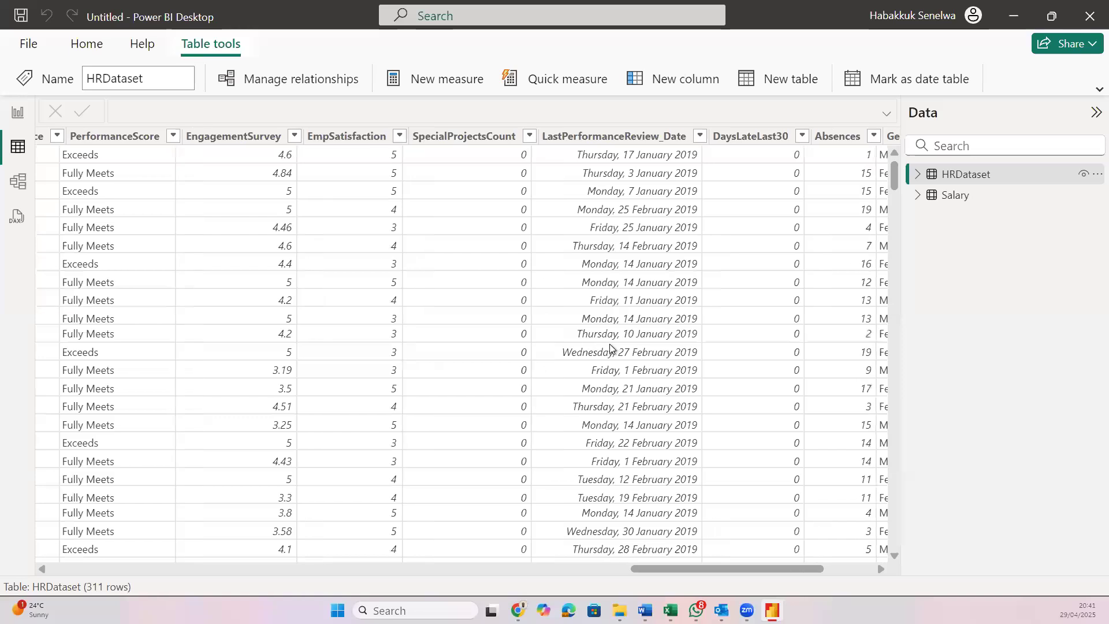
scroll(610, 345, "right", 3)
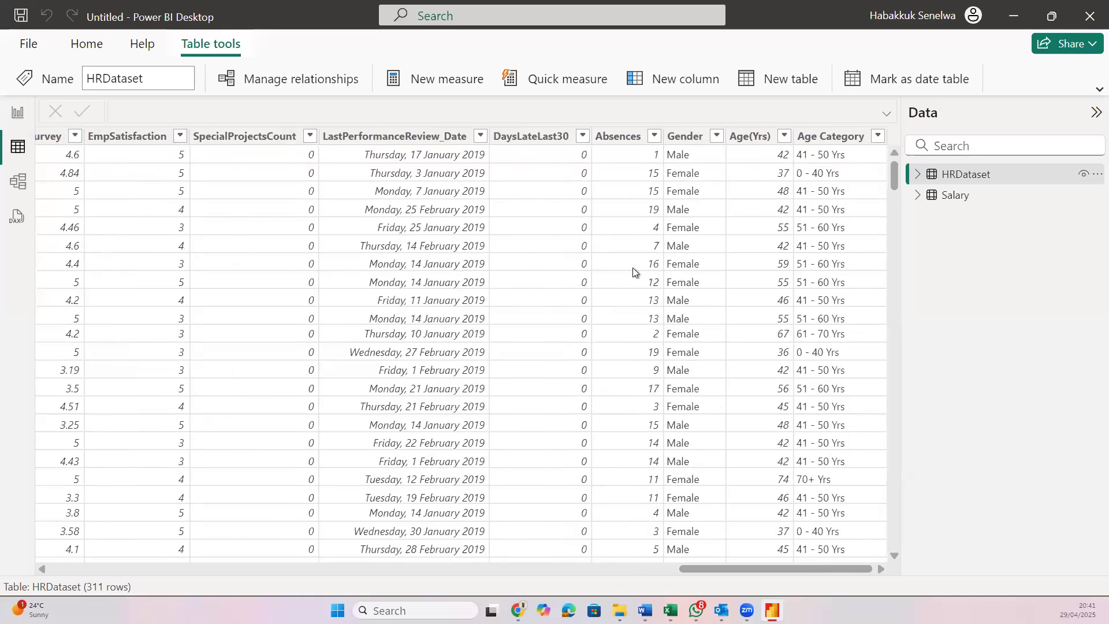
scroll(413, 293, "left", 4)
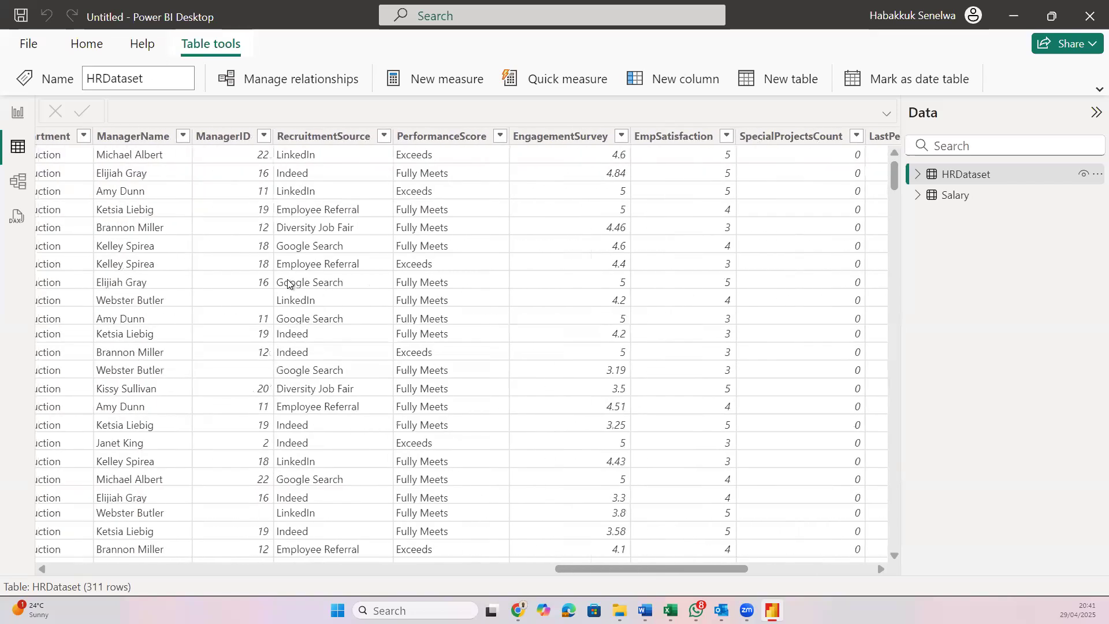
scroll(288, 284, "left", 3)
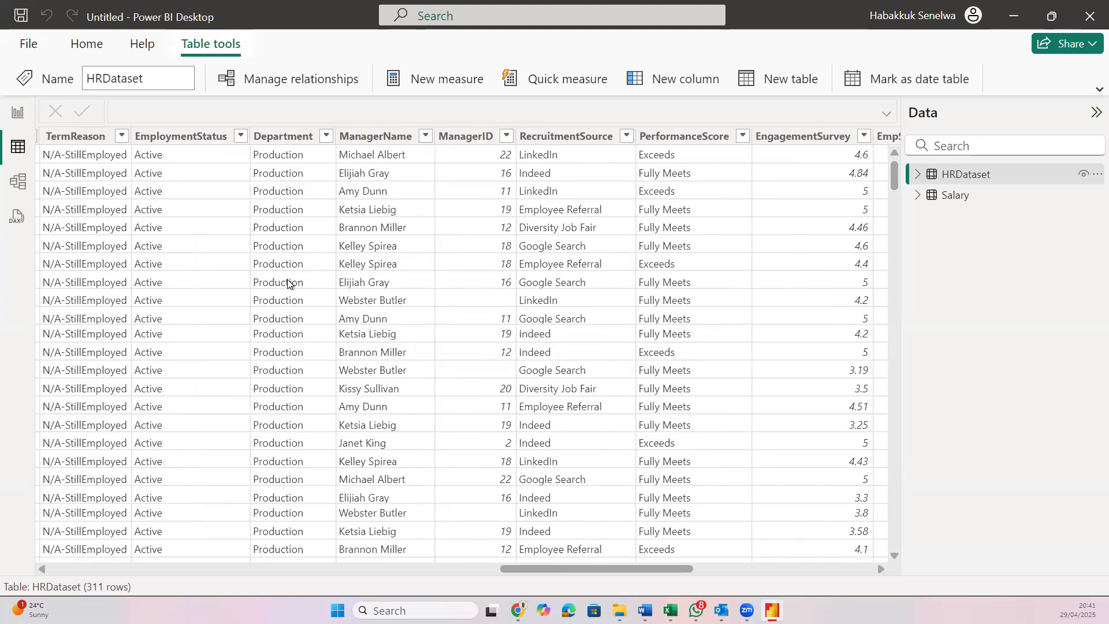
scroll(288, 284, "left", 3)
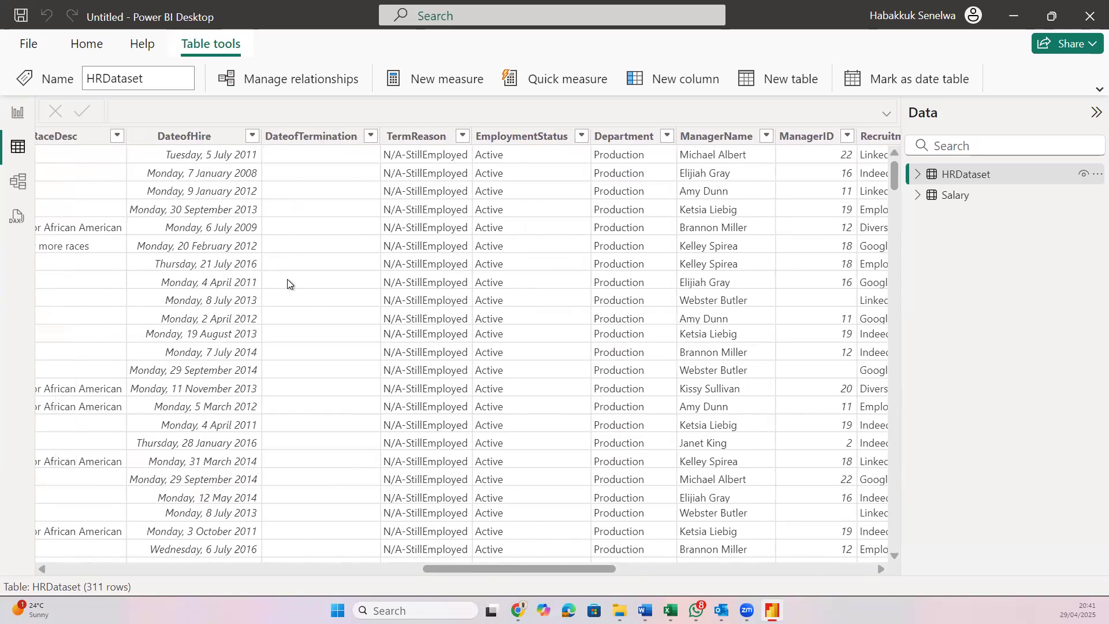
Create a new calculated table and name it Summarytable in its formula
left_click(83, 46)
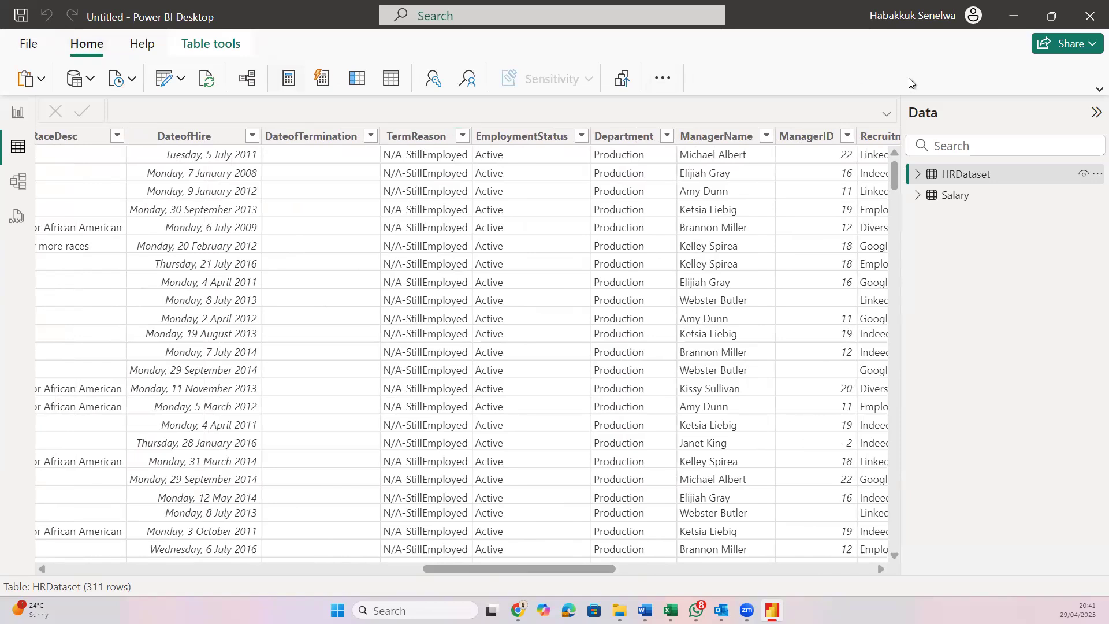
left_click(1096, 93)
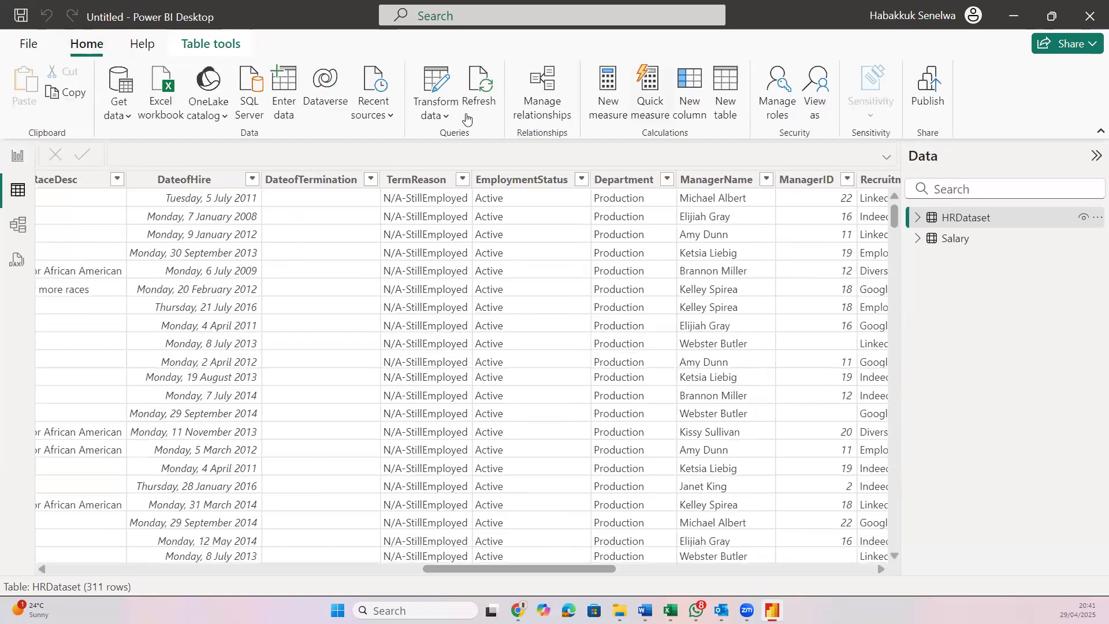
left_click(717, 113)
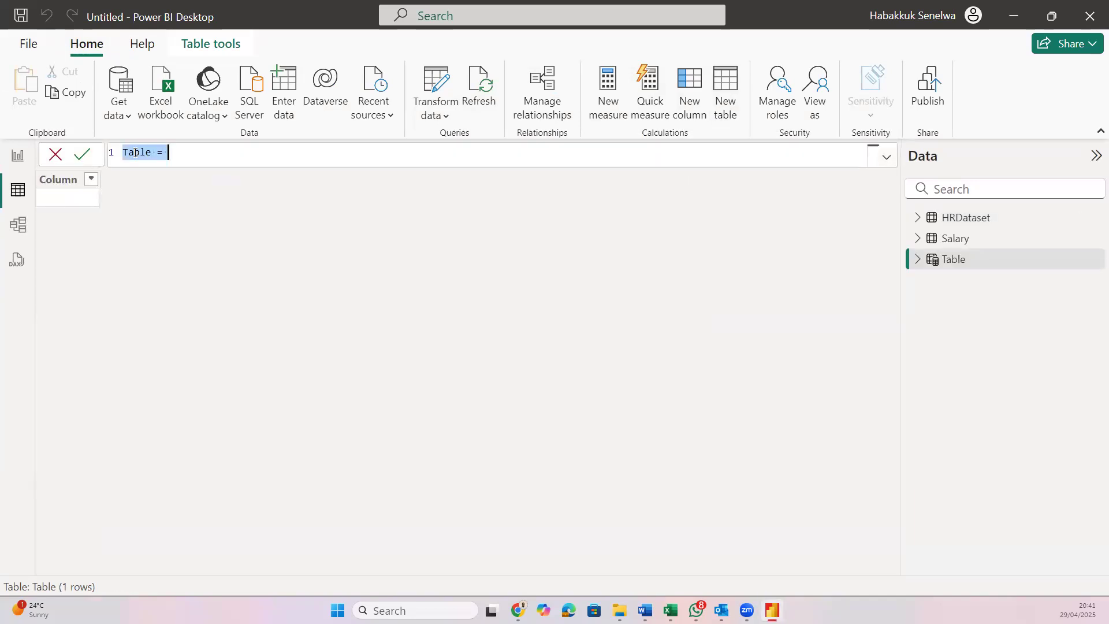
double_click(141, 153)
type("Su")
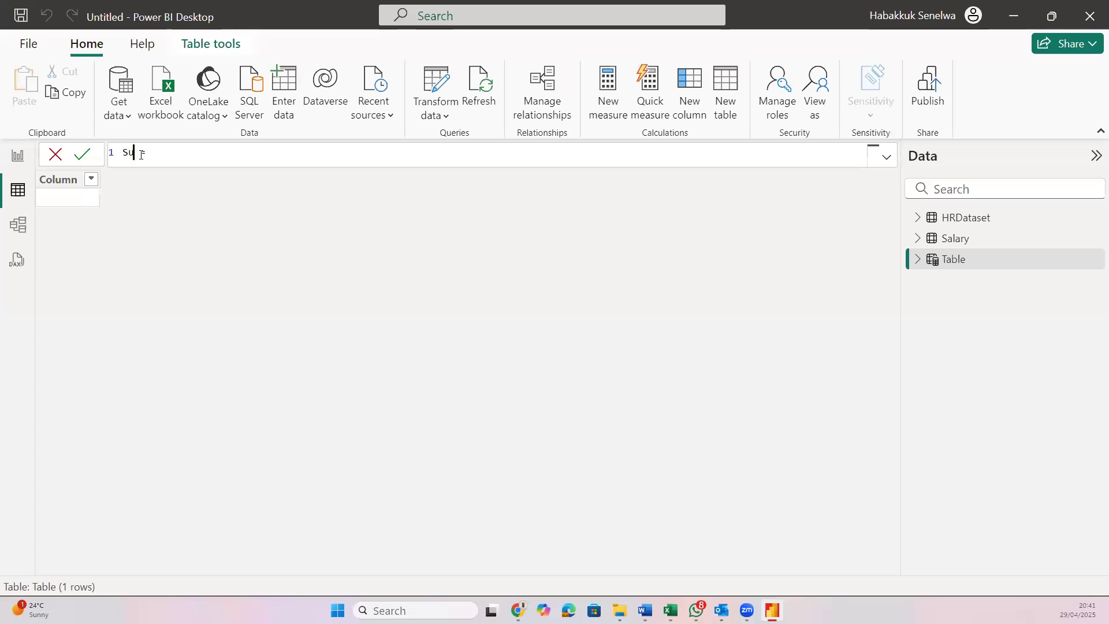
type("mmarytabl")
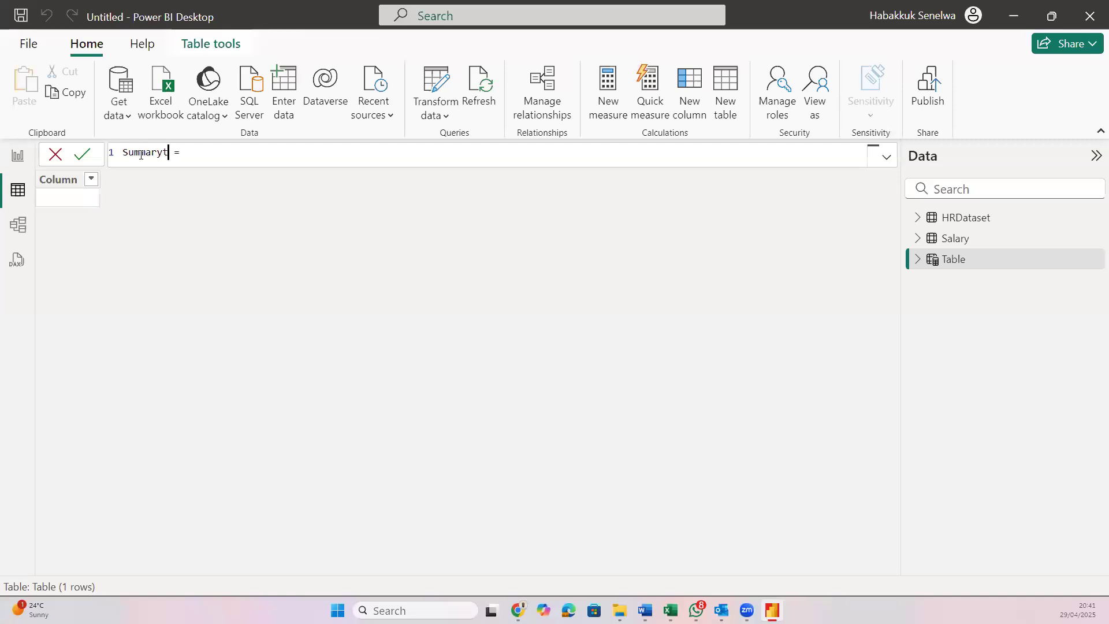
type("e")
Start the Summarytable expression with the SUMMARIZE function, using HRDataset as the source table
left_click(220, 156)
type("summa")
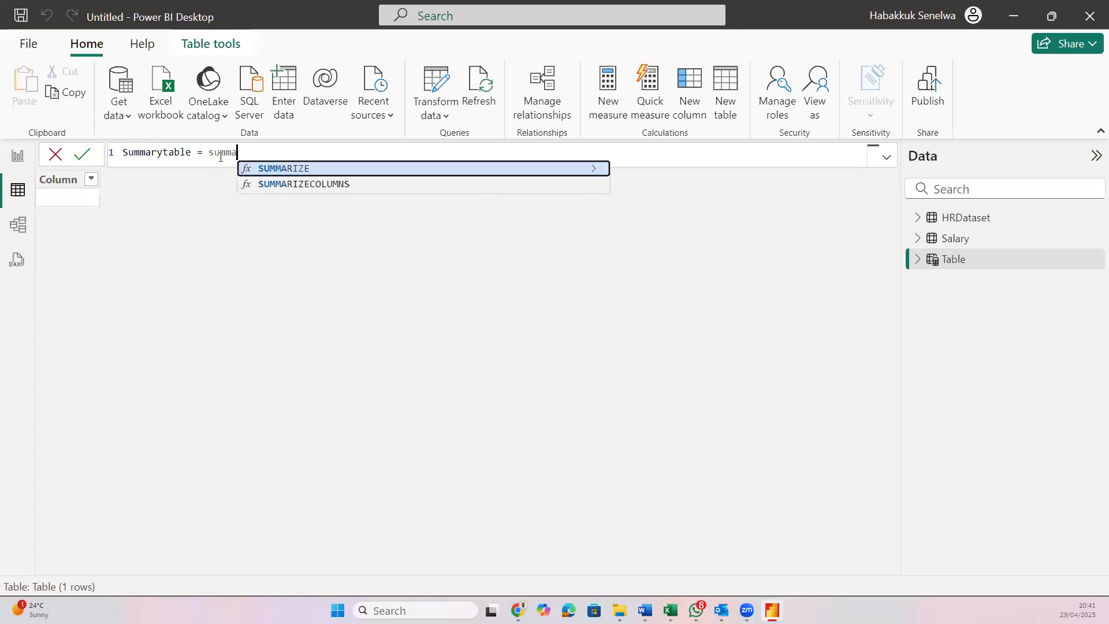
key("Tab")
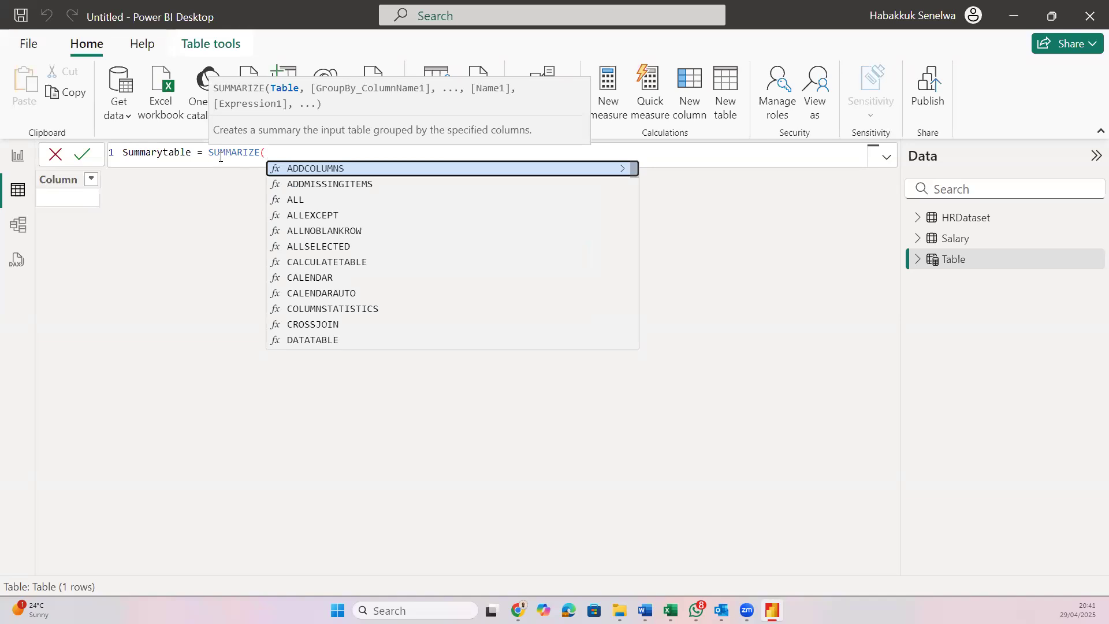
type("hr")
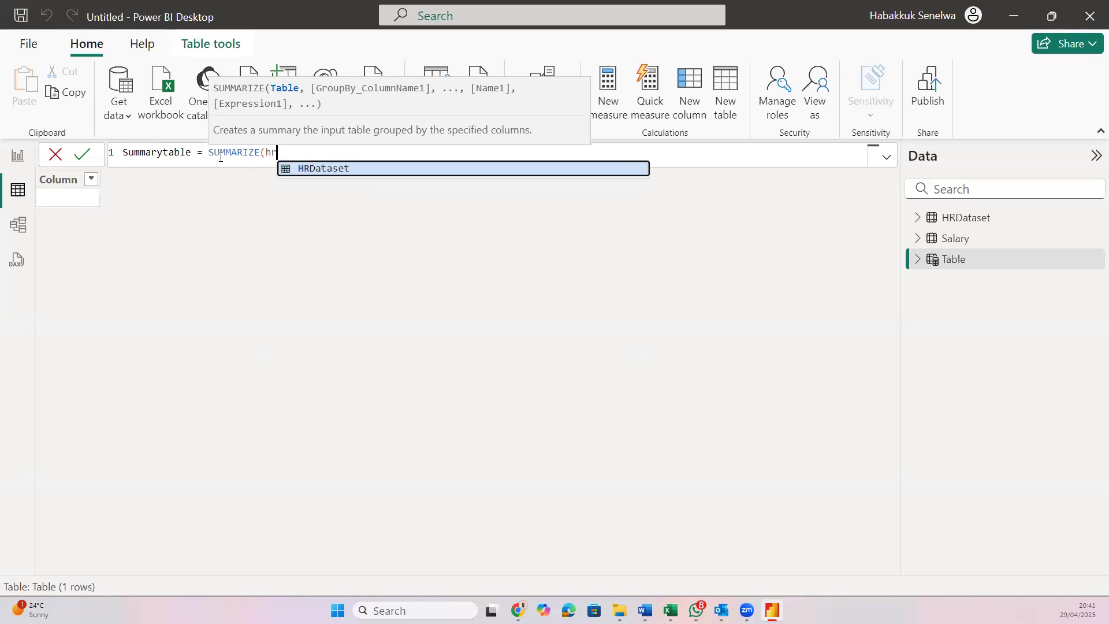
key("Tab")
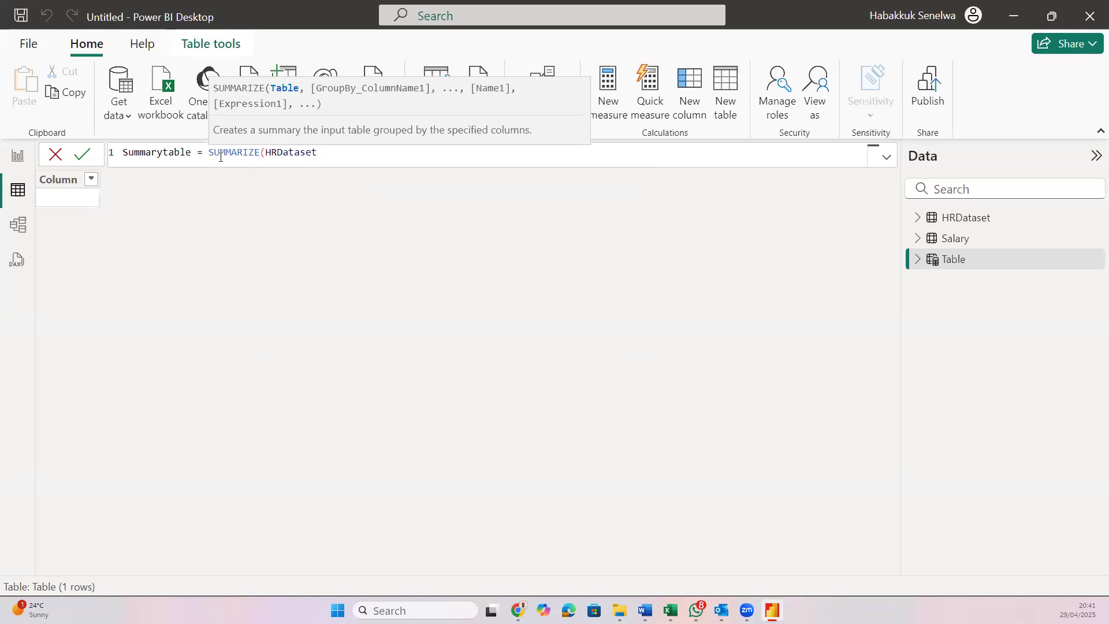
type(",")
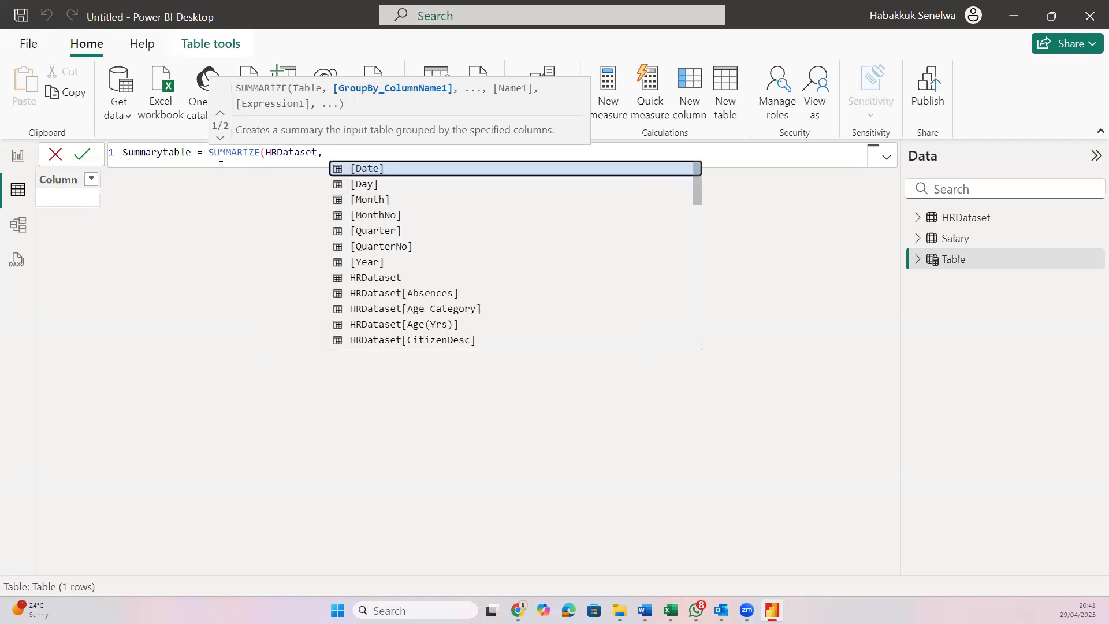
Group Summarytable by HRDataset[Department] and name its first summary column "Avg Perfomace Scores"
type(" p")
key("BackSpace")
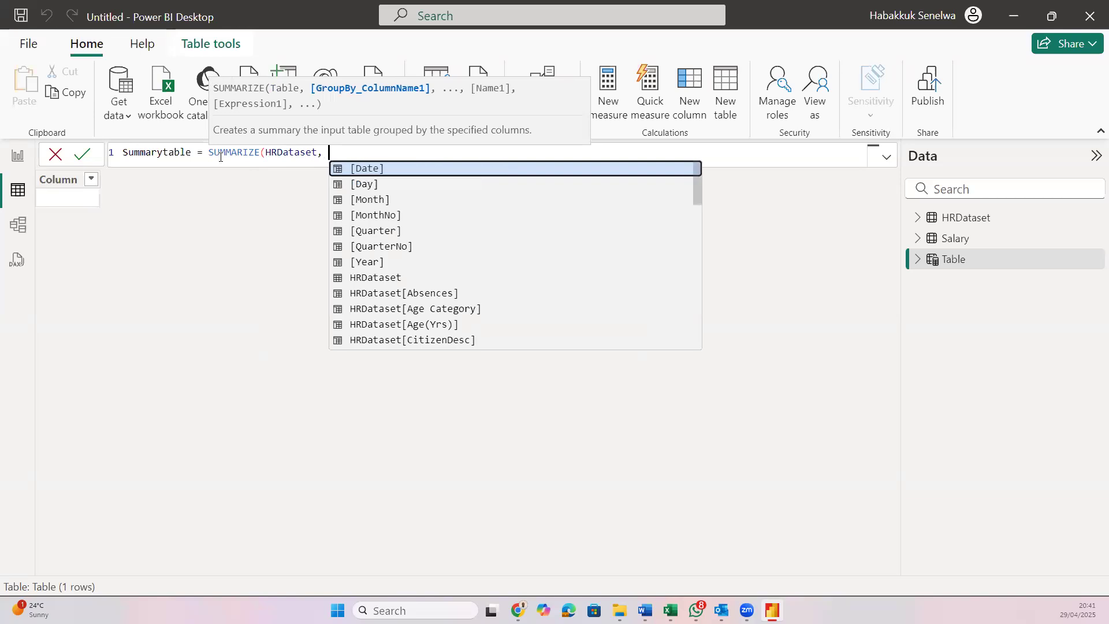
type("depa")
key("Tab")
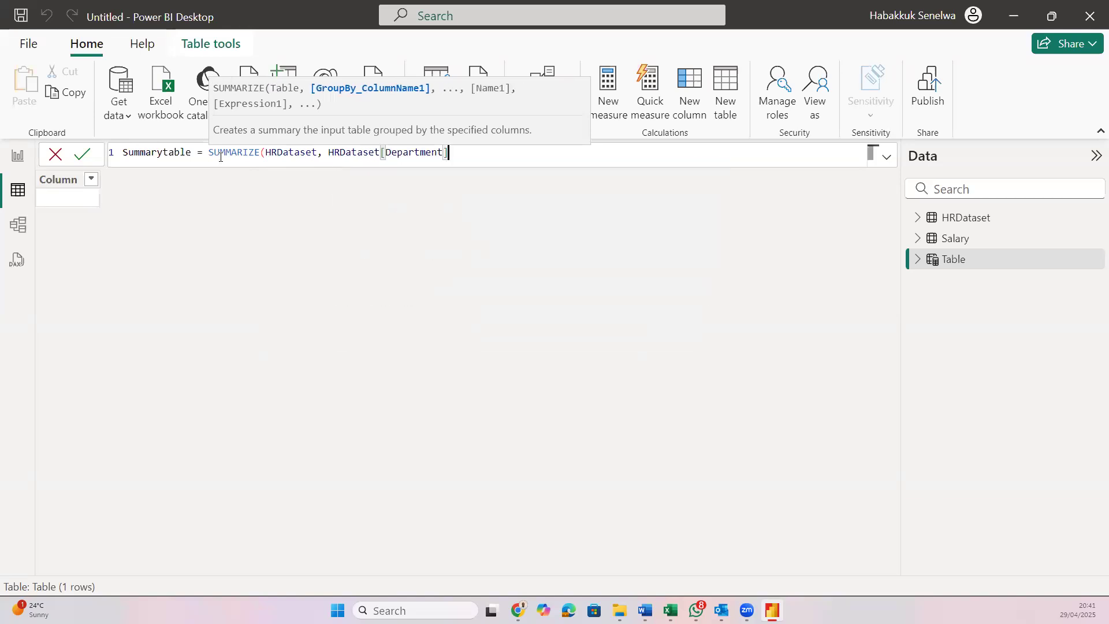
type(", ")
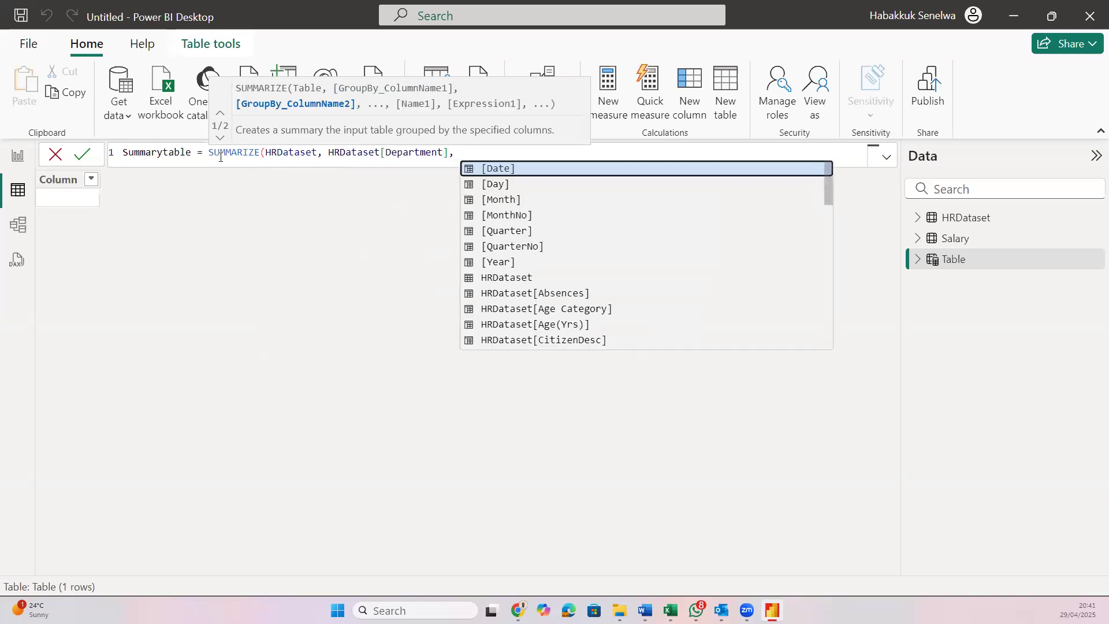
type("\"\"")
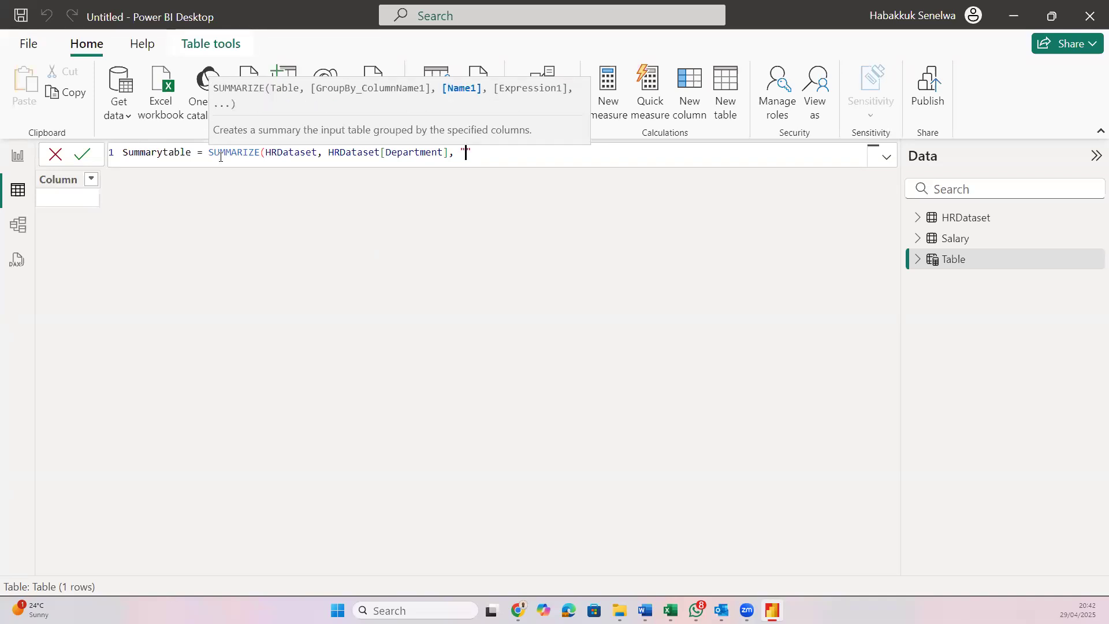
type("Avg Perfomace Scores\", ")
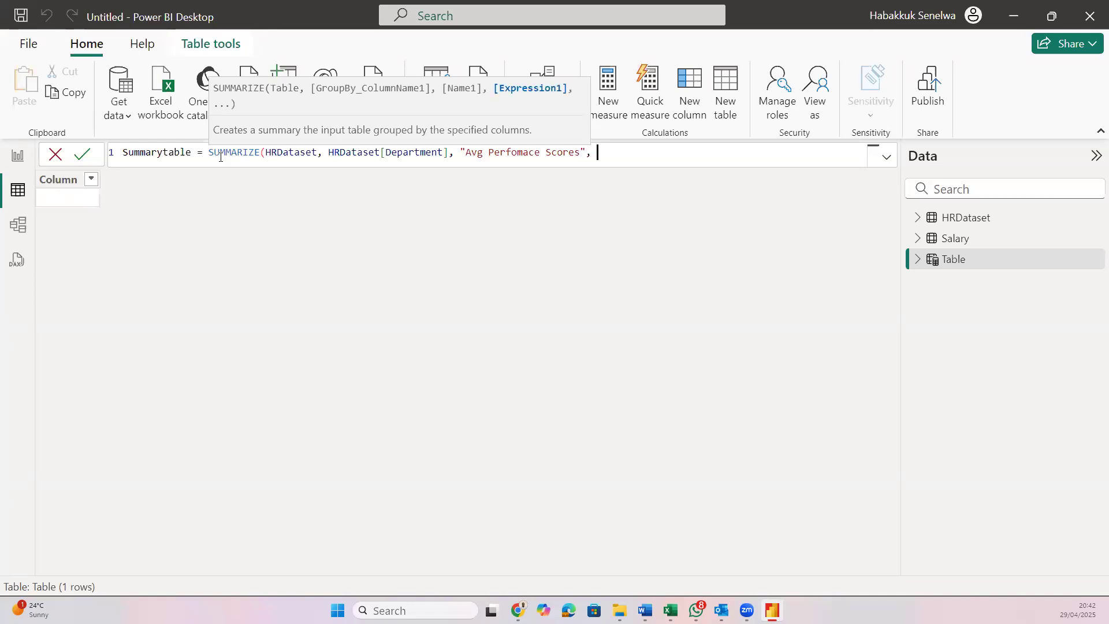
Define the Avg Perfomace Scores expression as the AVERAGE of HRDataset[EngagementSurvey] and commit the Summarytable formula
type("\"")
key("BackSpace")
type("a")
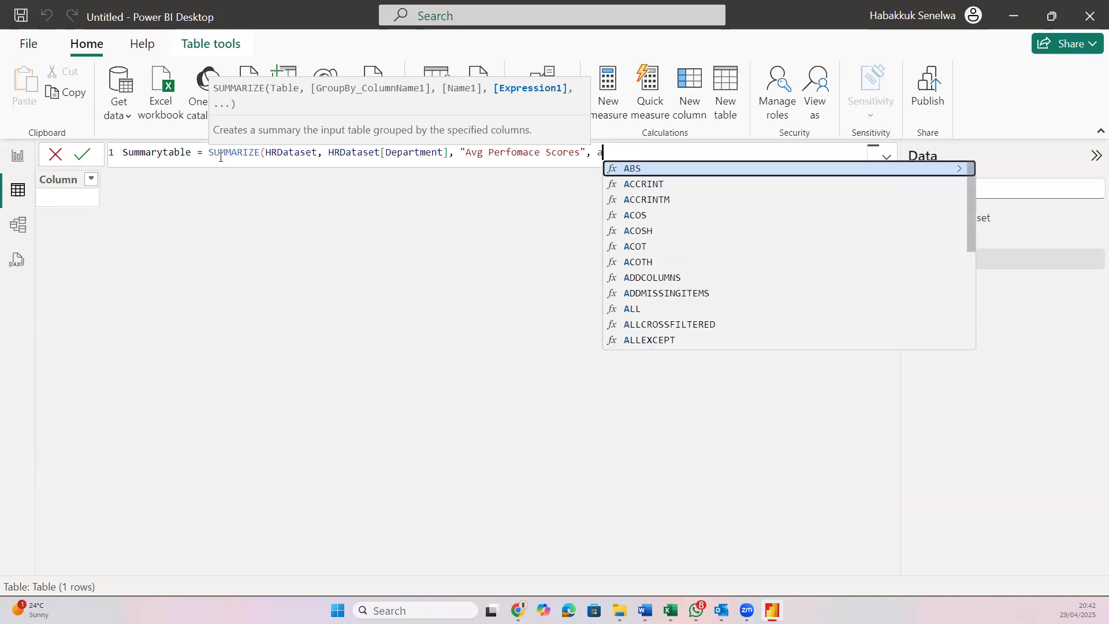
type("verage")
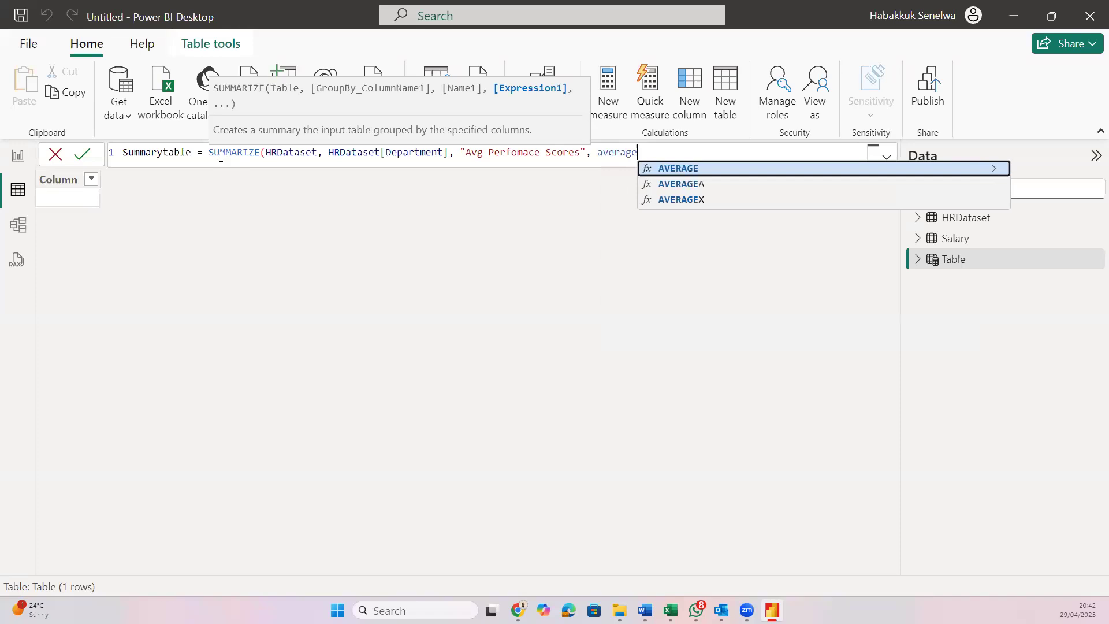
key("Tab")
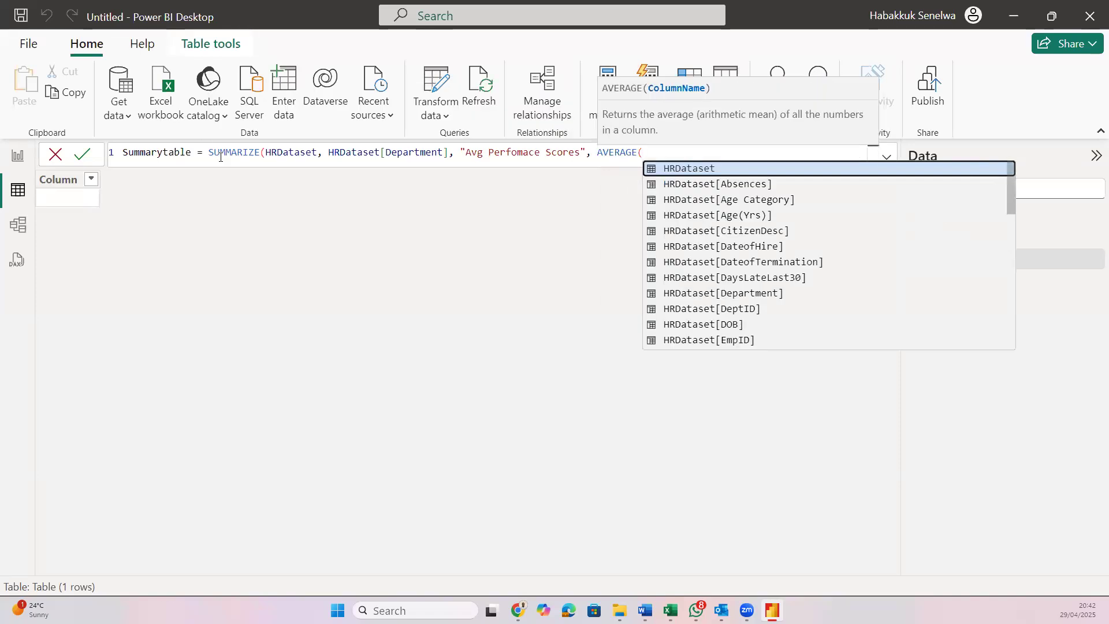
scroll(772, 299, "down", 1)
type("er")
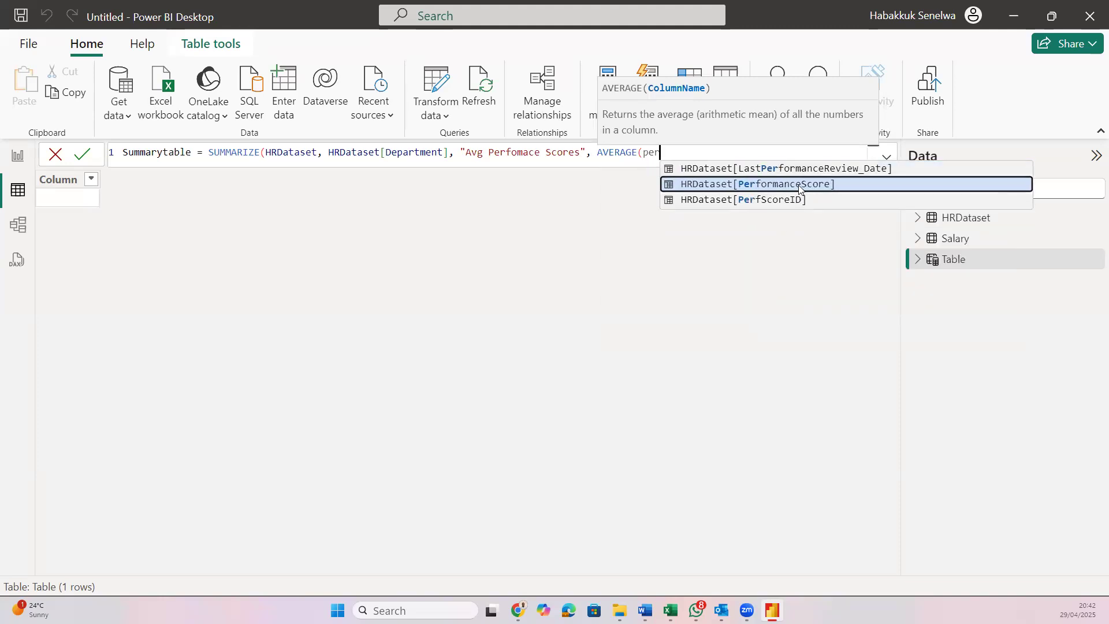
key("BackSpace")
key("BackSpace")
key("BackSpace")
type("enga")
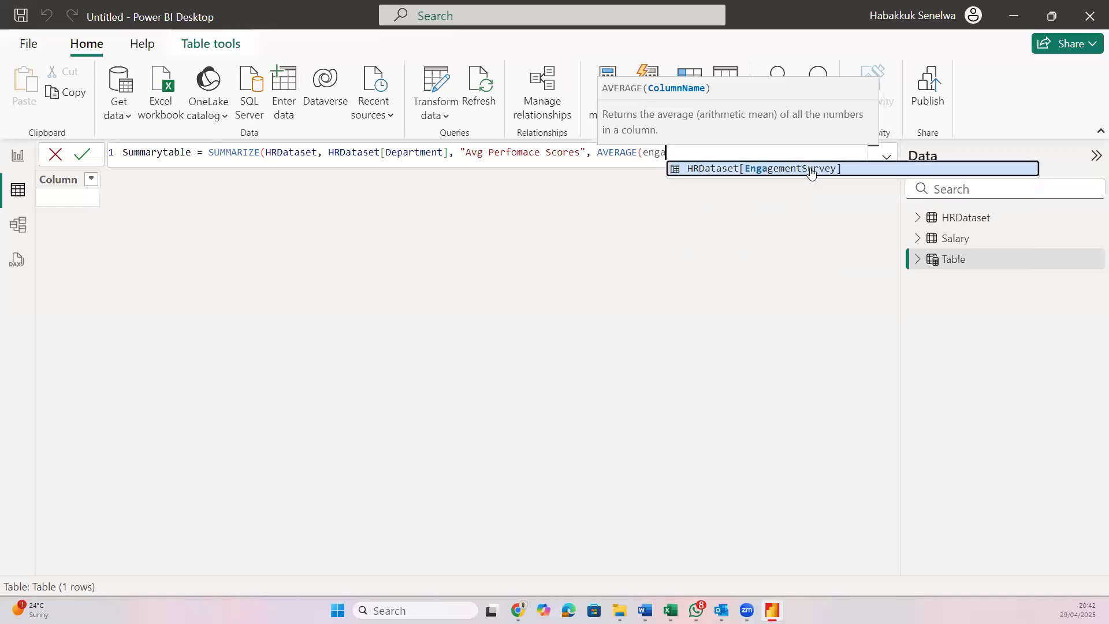
left_click(811, 169)
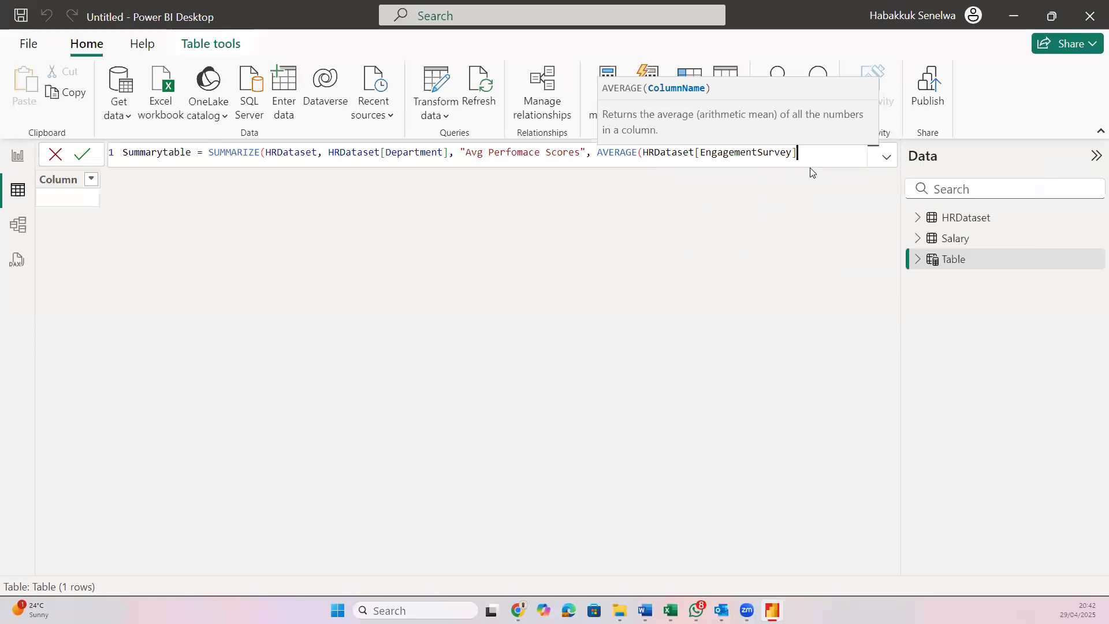
type(")")
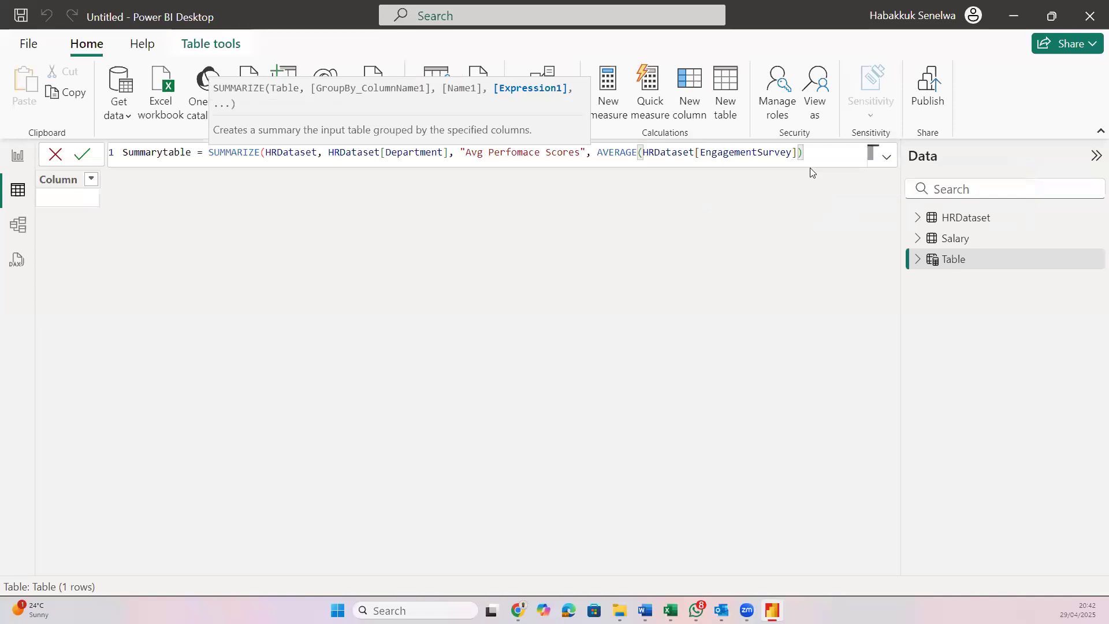
key("Return")
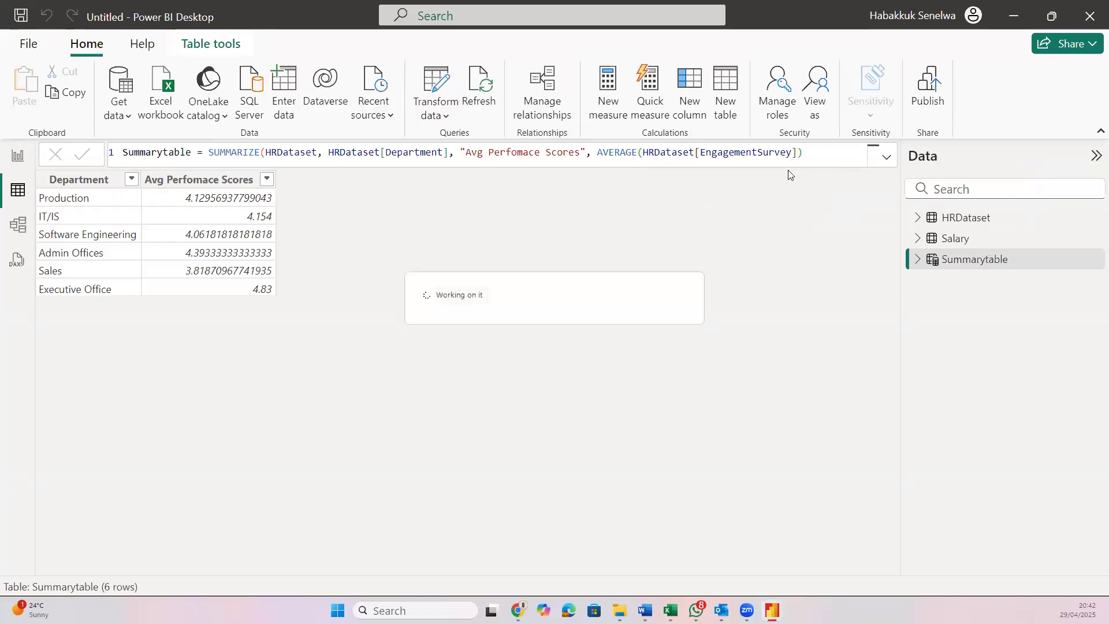
left_click(240, 201)
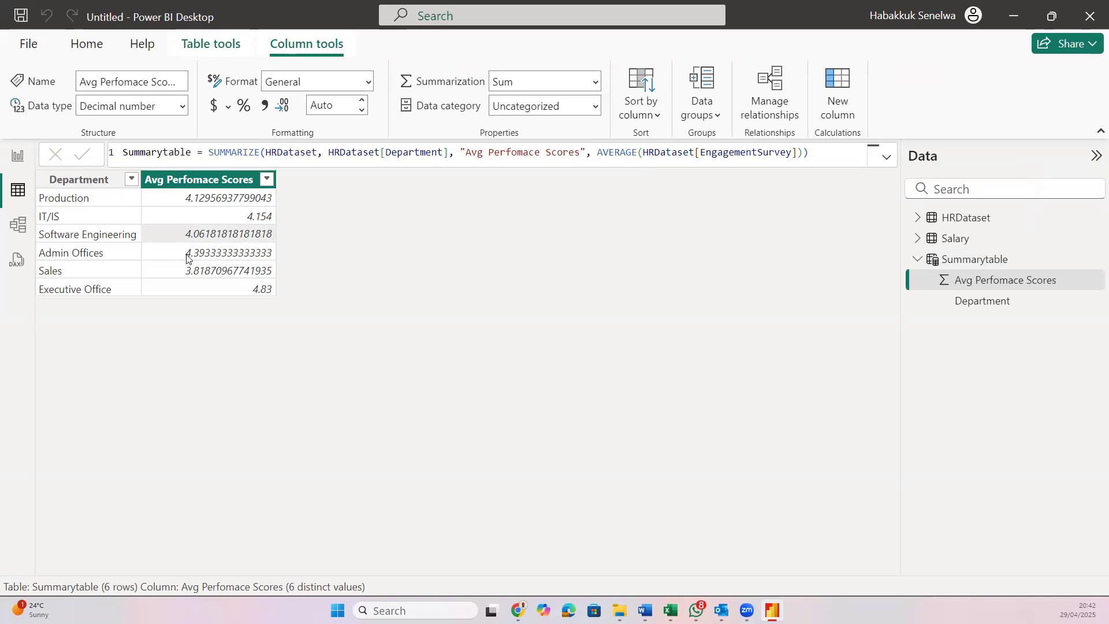
left_click(803, 157)
type(",")
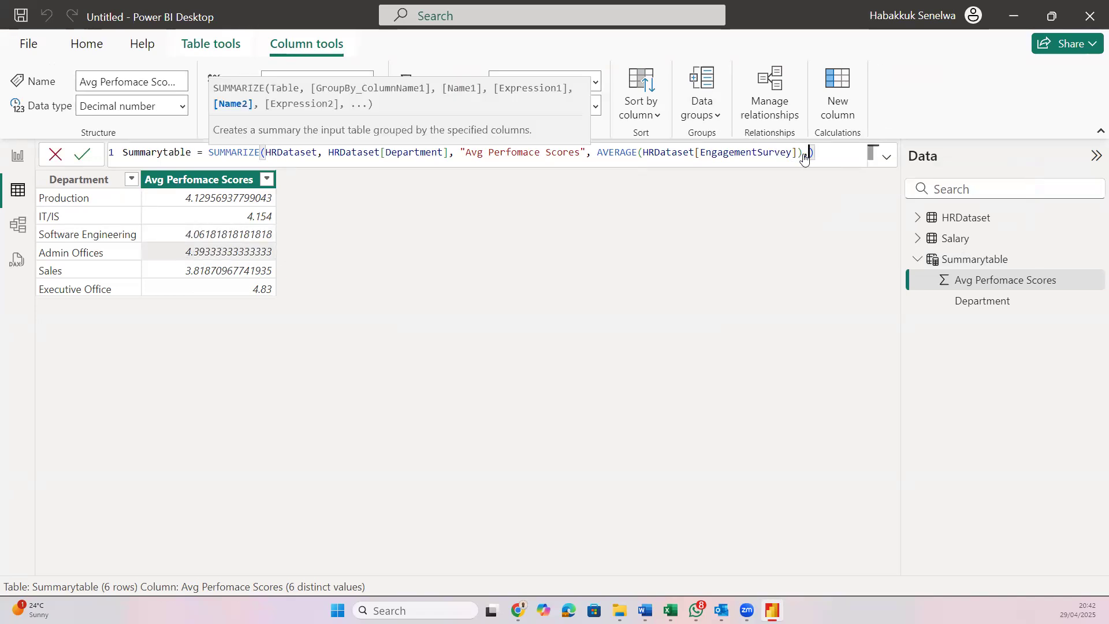
type(" \"\"")
key("Left")
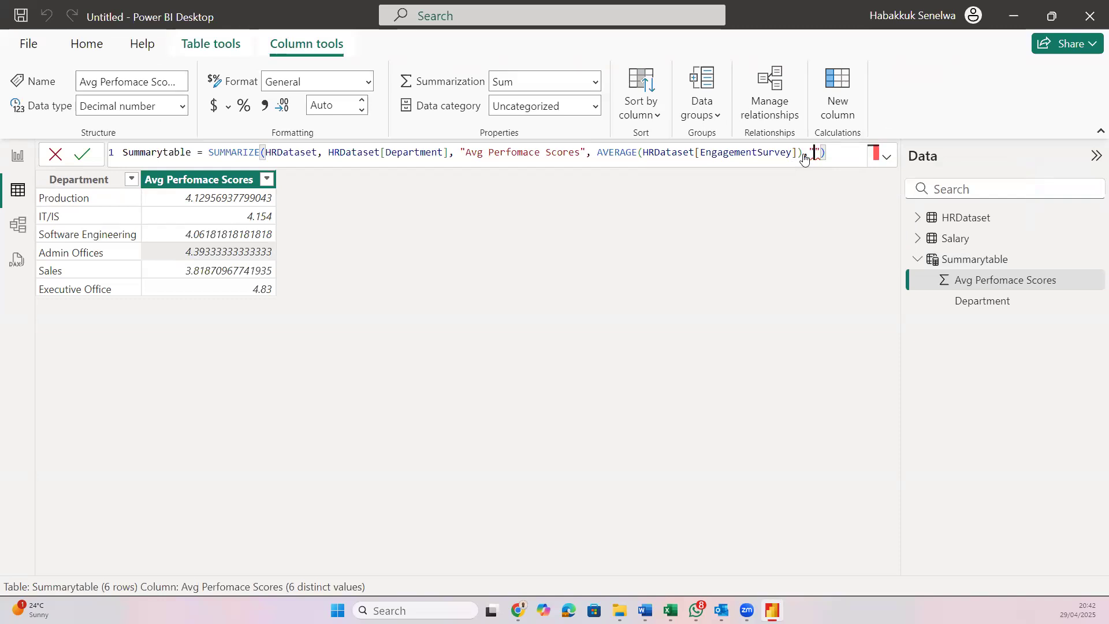
key("BackSpace")
key("BackSpace")
key("BackSpace")
key("BackSpace")
type(",")
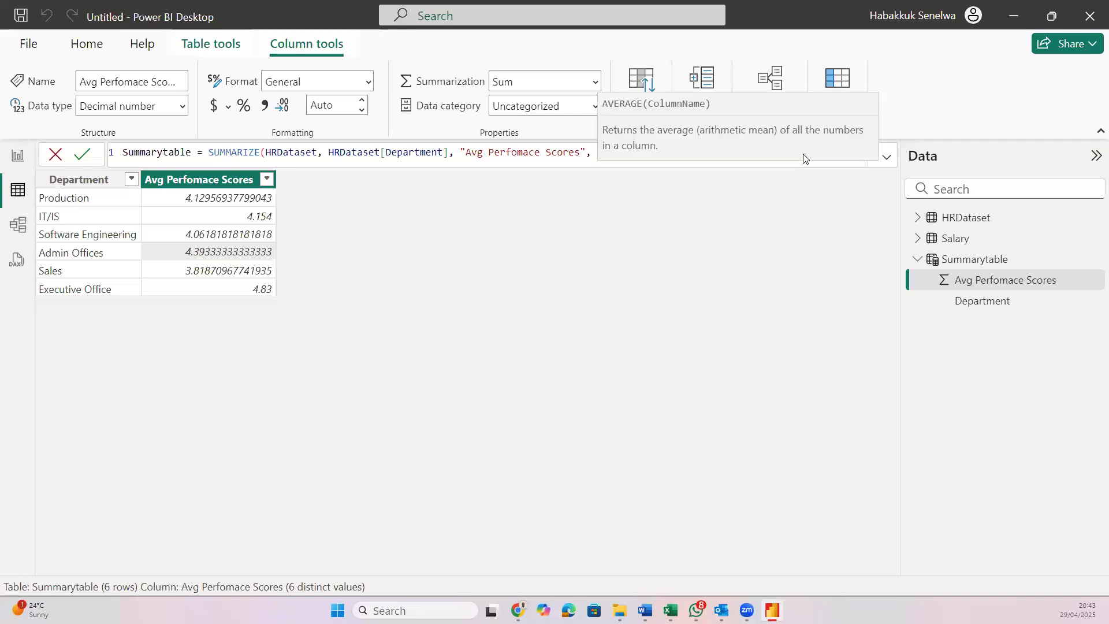
left_click(821, 158)
left_click(805, 155)
key("BackSpace")
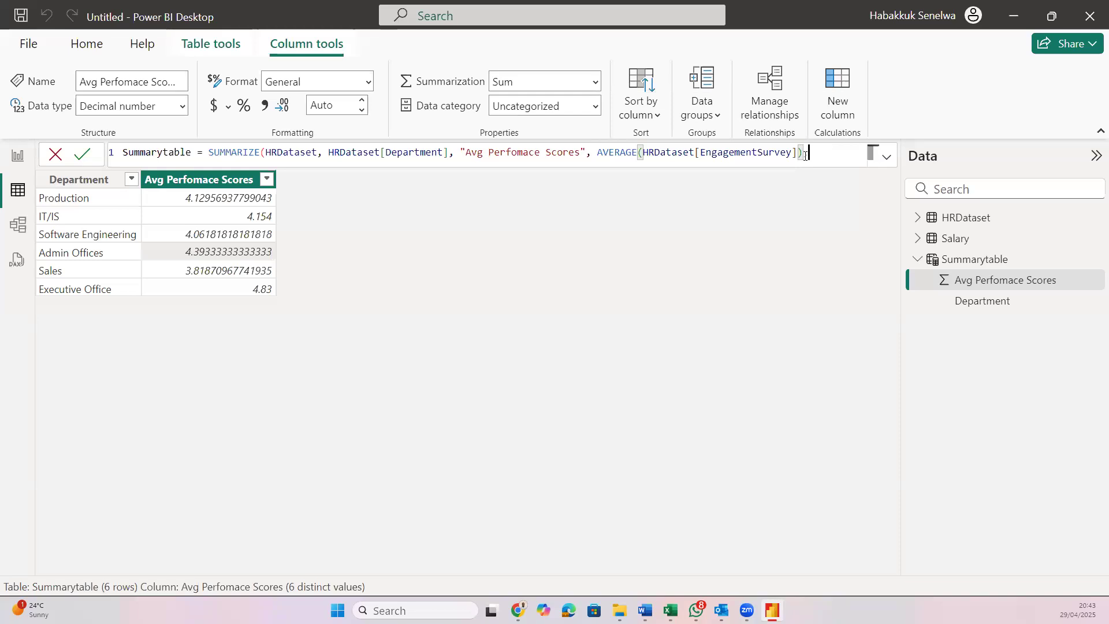
Extend the Summarytable formula with a second summary column named "totAL SALARIES"
type(",\"\"")
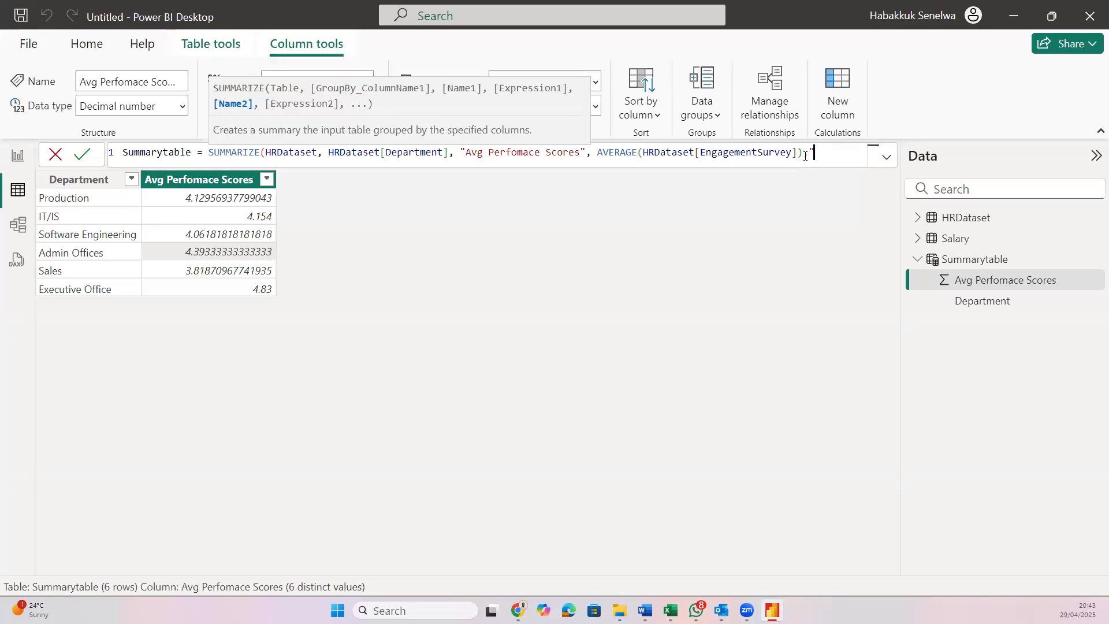
key("Left")
type("totL")
key("BackSpace")
type("AL SALARIES\", ")
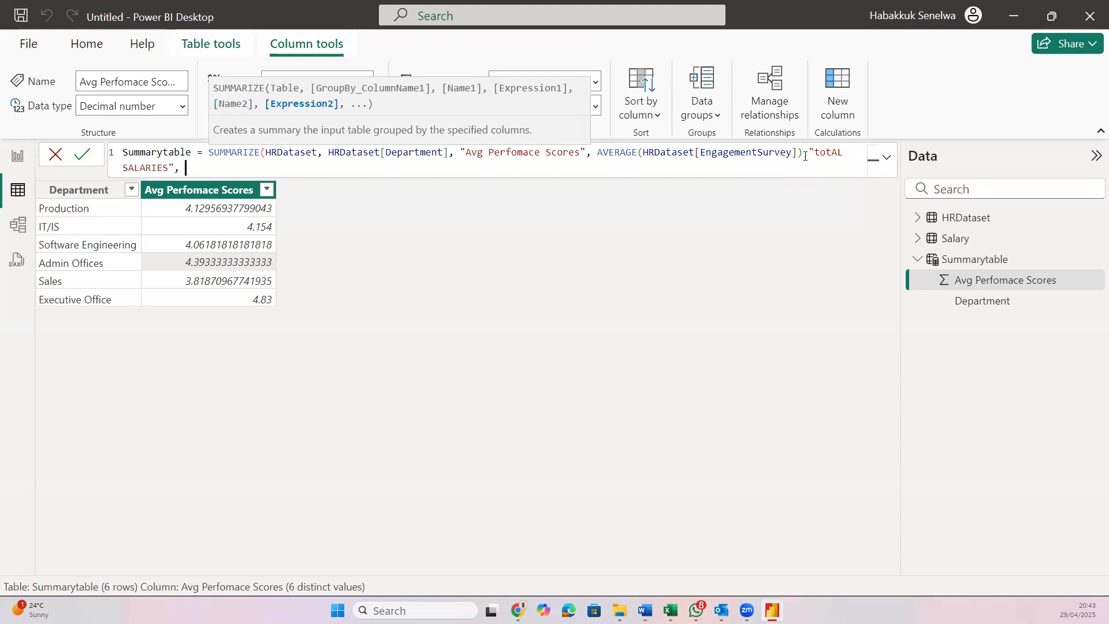
Define the totAL SALARIES expression as the SUM of Salary[Salary] and commit the formula
type("SUM(SALA")
key("Down")
key("Down")
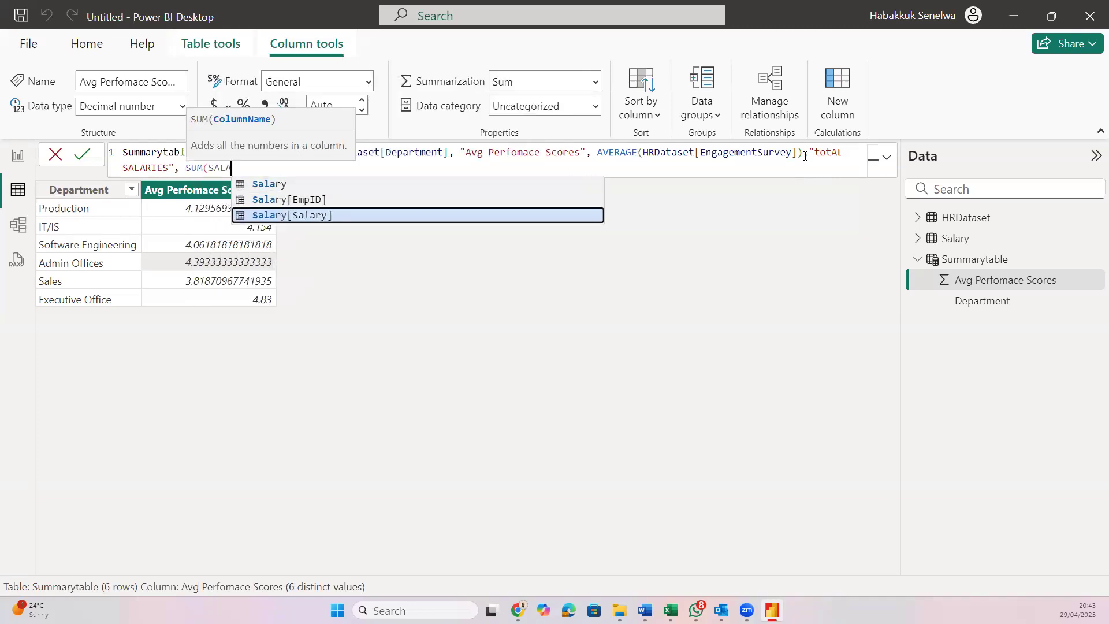
key("Tab")
type(")")
key("Return")
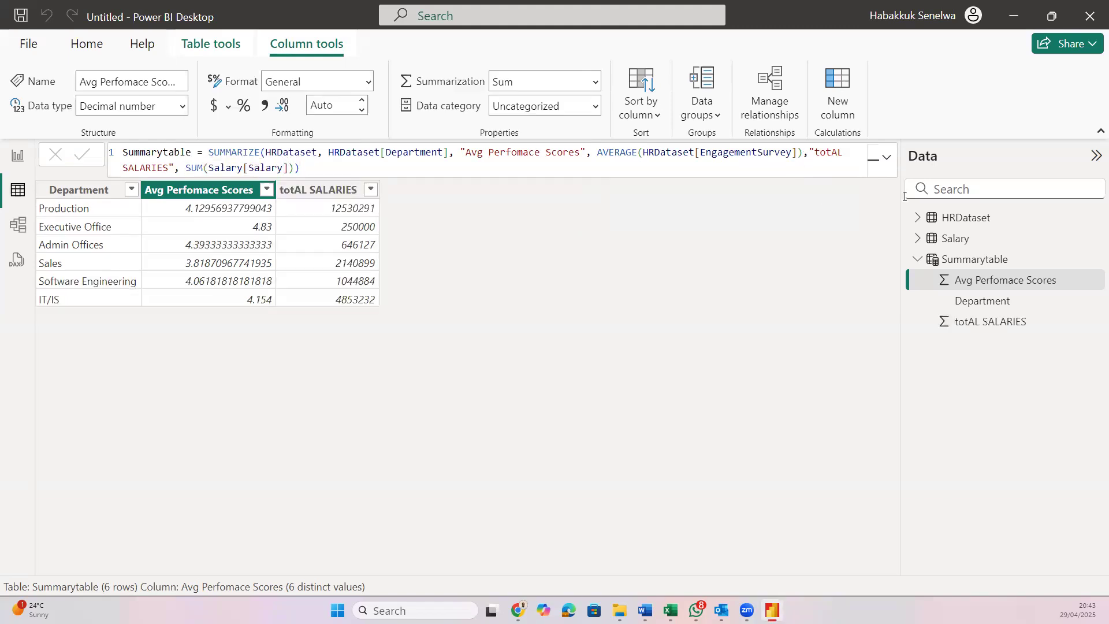
Sort Summarytable by totAL SALARIES in descending order
left_click(371, 190)
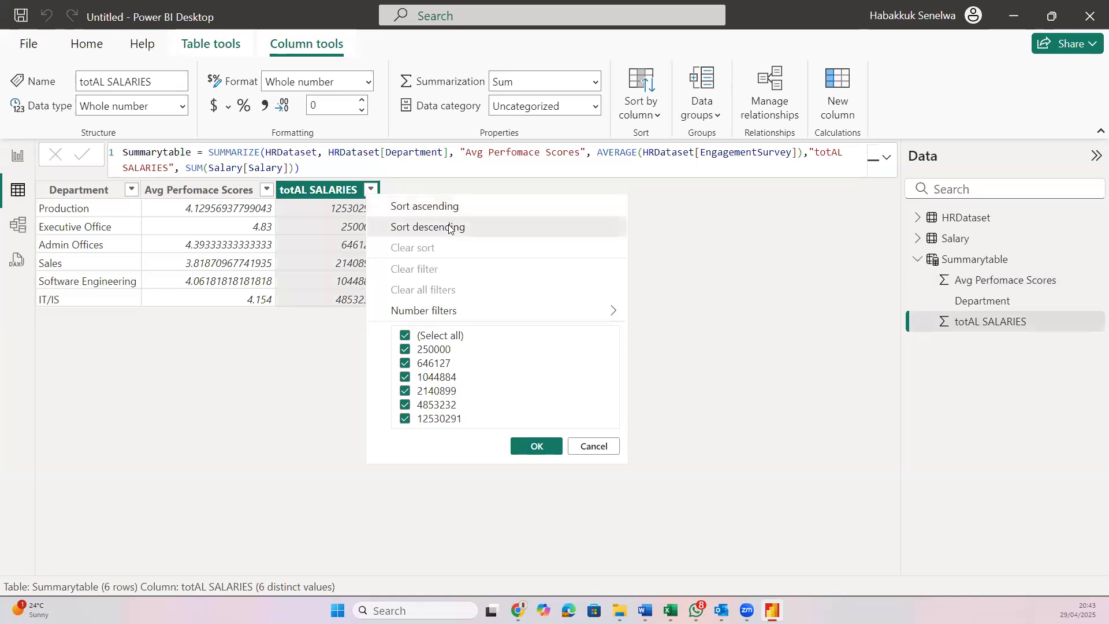
left_click(454, 227)
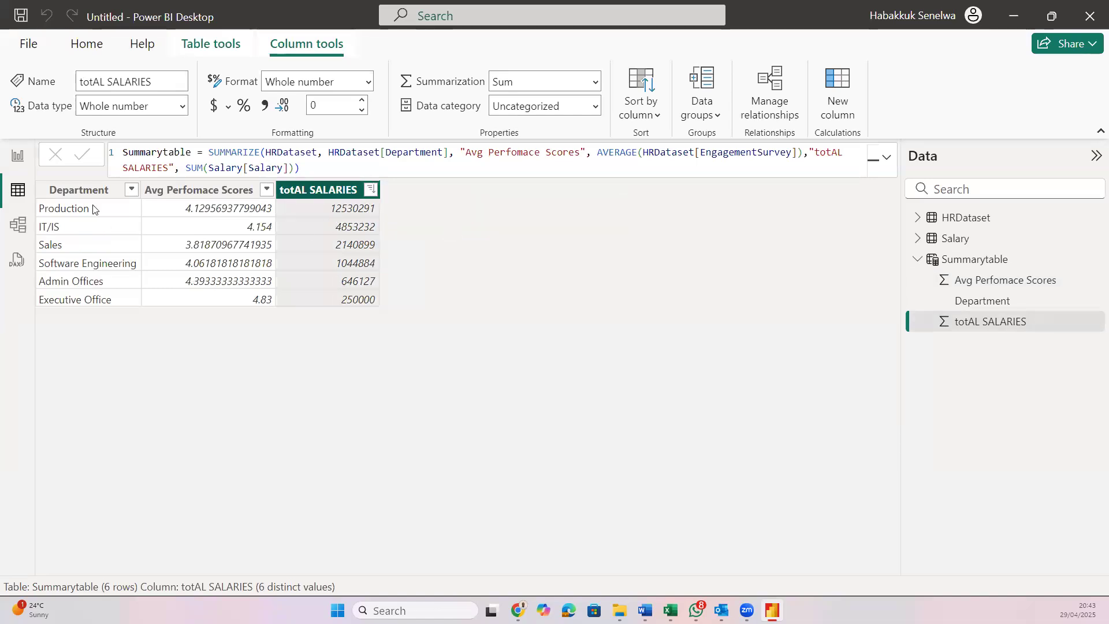
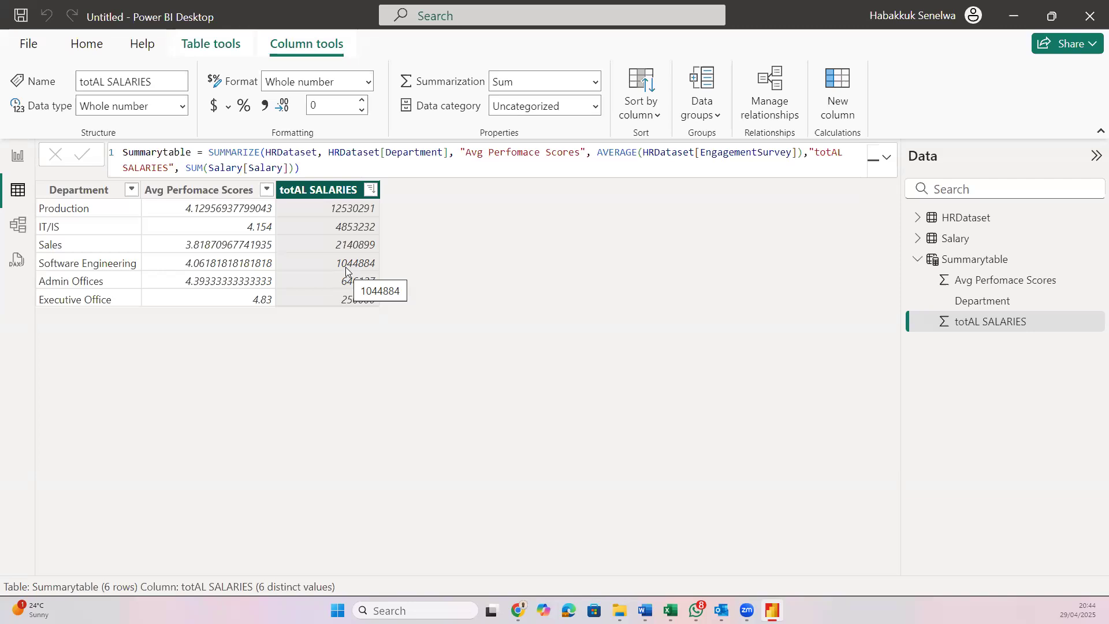
Examine the Salary table, and HRDataset's gender, age, absence, termination and department columns
left_click(968, 245)
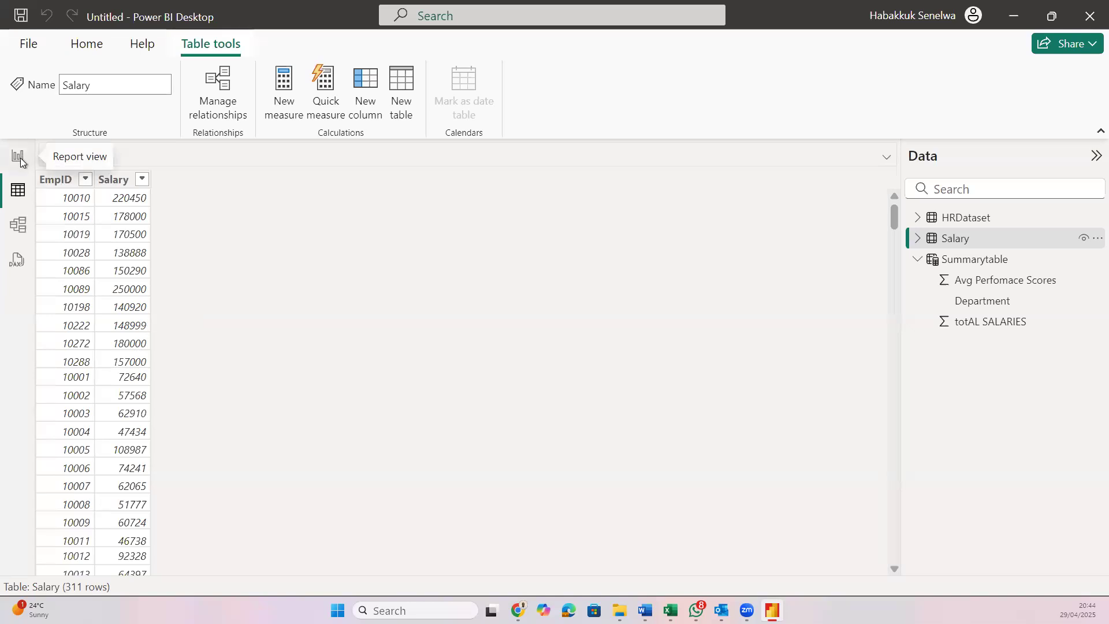
left_click(973, 224)
scroll(739, 429, "right", 15)
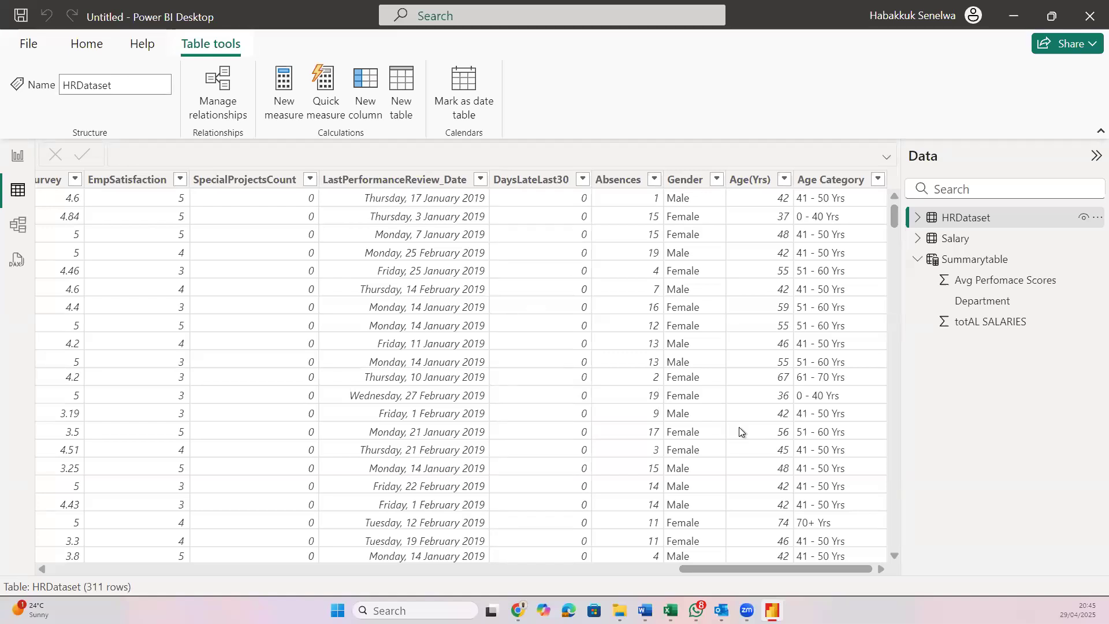
scroll(739, 428, "down", 10)
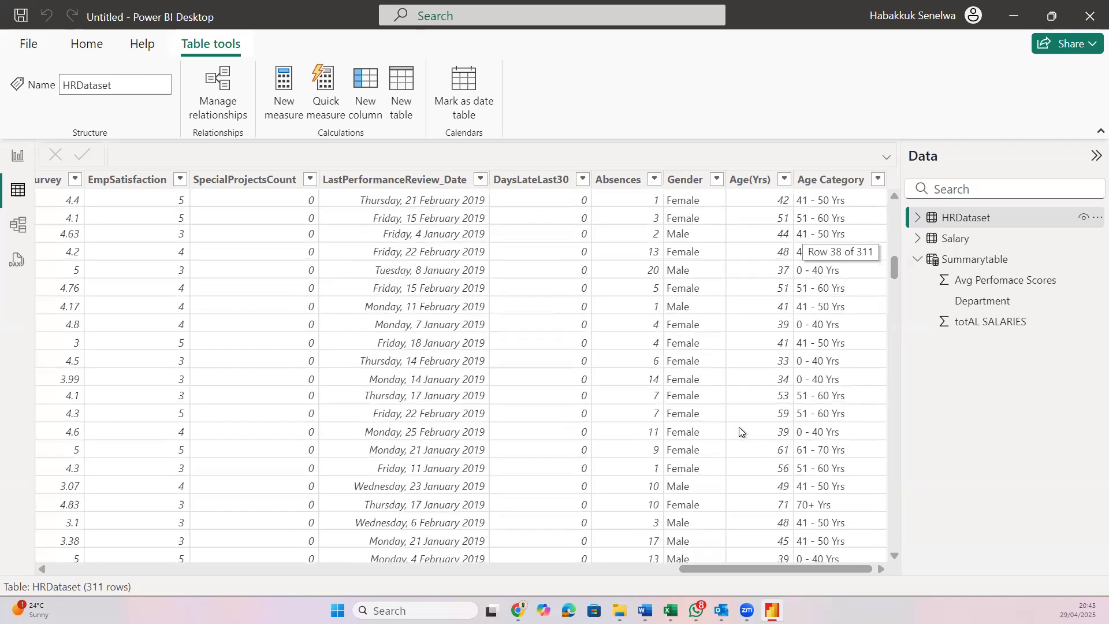
scroll(740, 428, "up", 10)
scroll(803, 278, "down", 1)
scroll(803, 277, "up", 1)
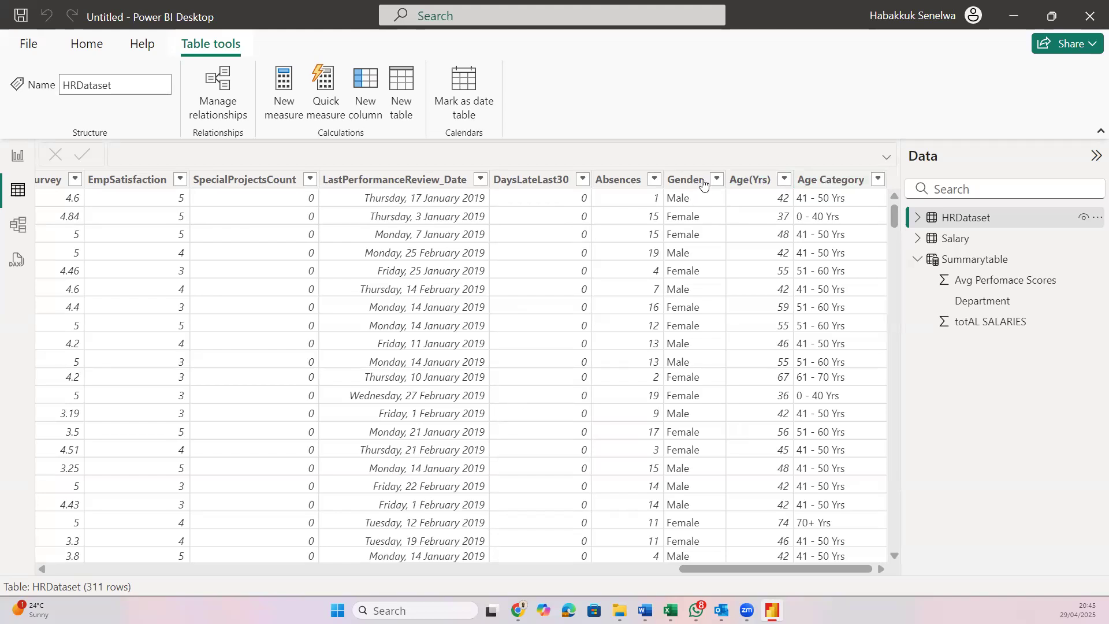
scroll(768, 422, "down", 1)
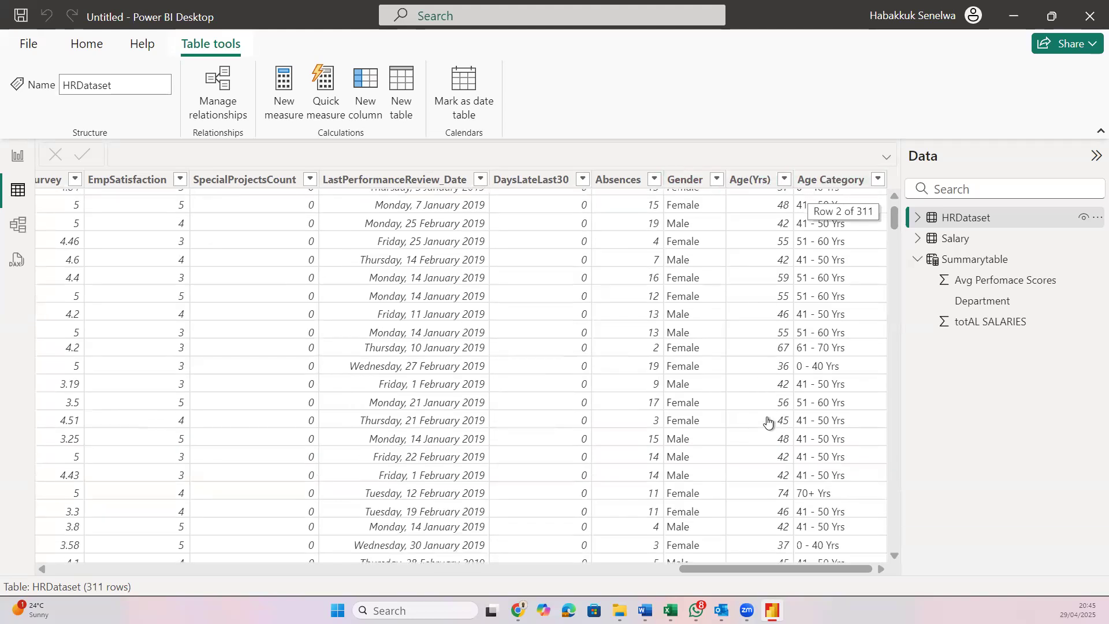
scroll(768, 422, "down", 3)
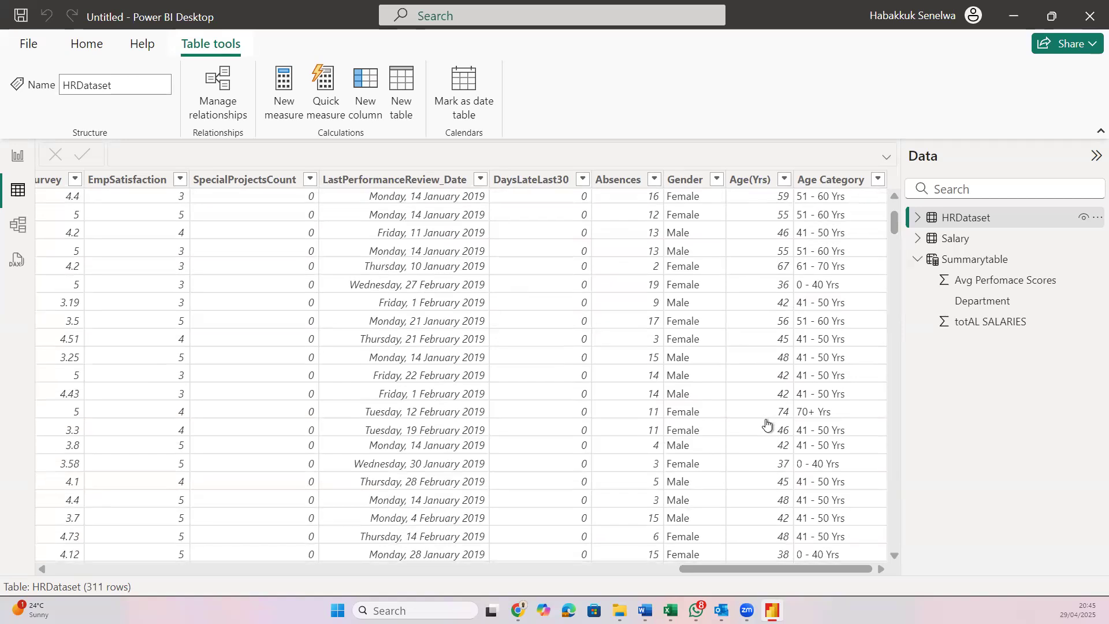
scroll(767, 424, "left", 3)
scroll(768, 423, "right", 3)
scroll(768, 424, "up", 1)
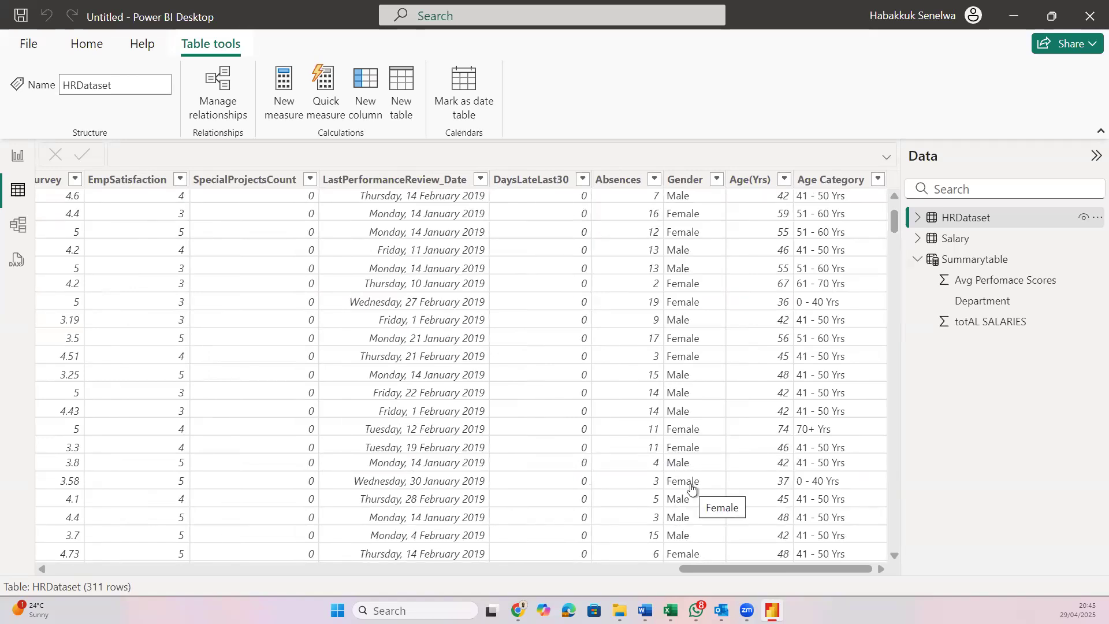
scroll(691, 487, "left", 10)
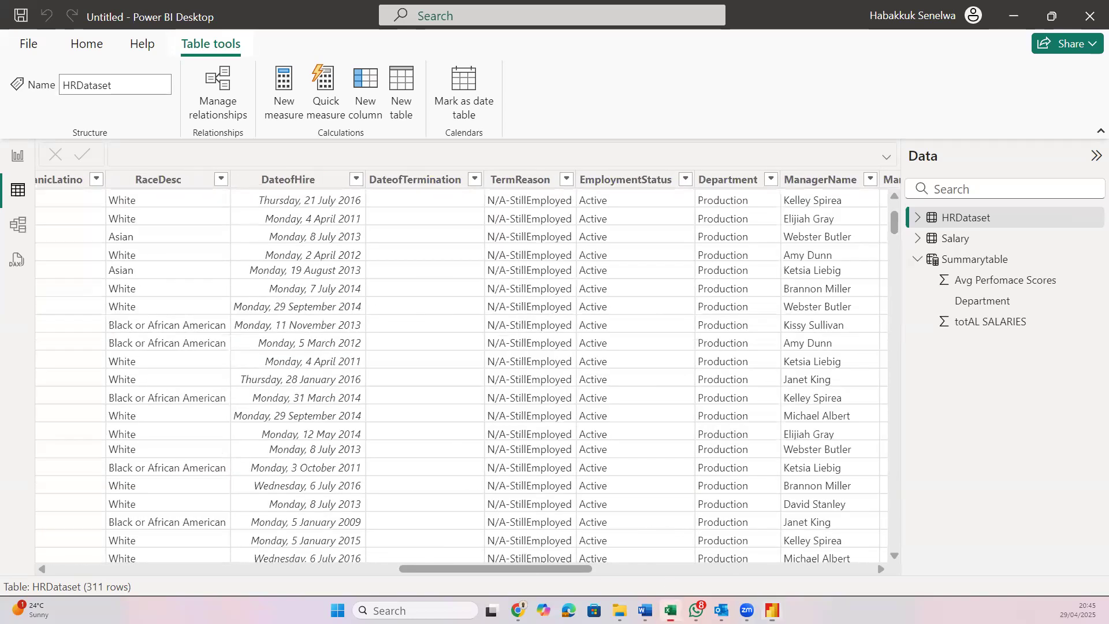
Switch to the HR Dataset_session workbook in Excel and select the Termd header on the HRDataset sheet
left_click(671, 607)
left_click(137, 575)
scroll(535, 205, "right", 1)
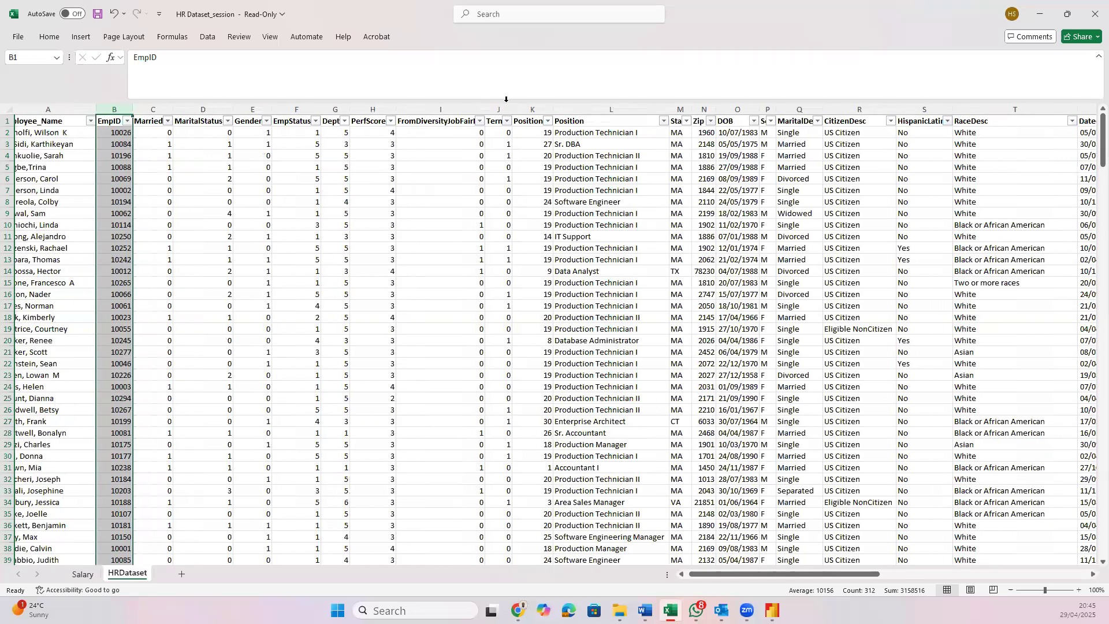
left_click(490, 122)
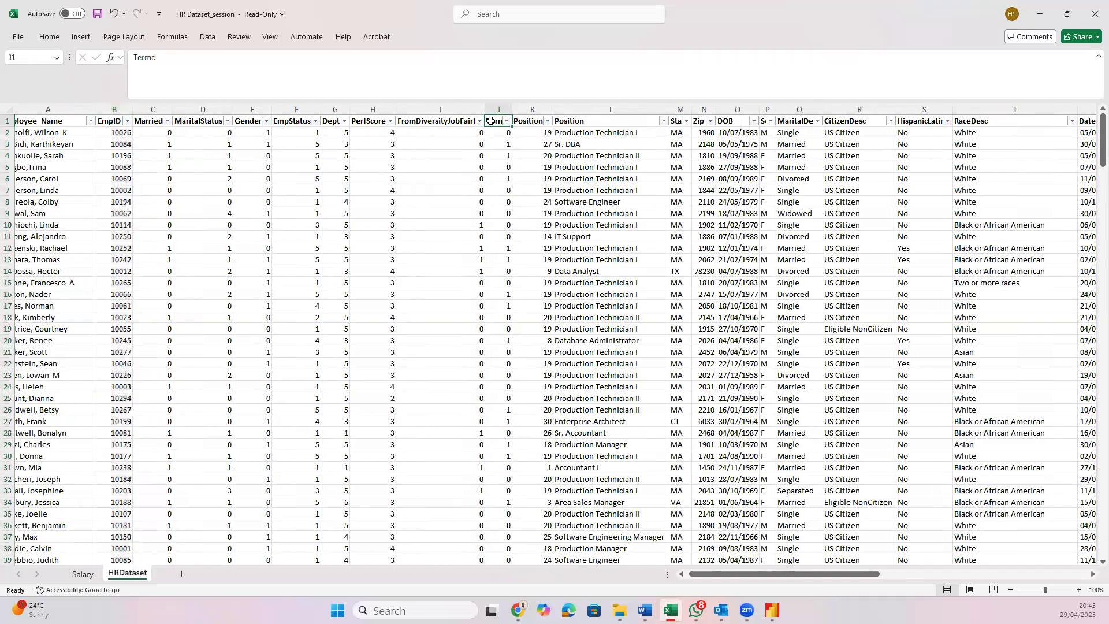
Examine the DateofTermination, TermReason and EmploymentStatus columns of the HRDataset sheet for active and terminated employees
scroll(490, 121, "right", 10)
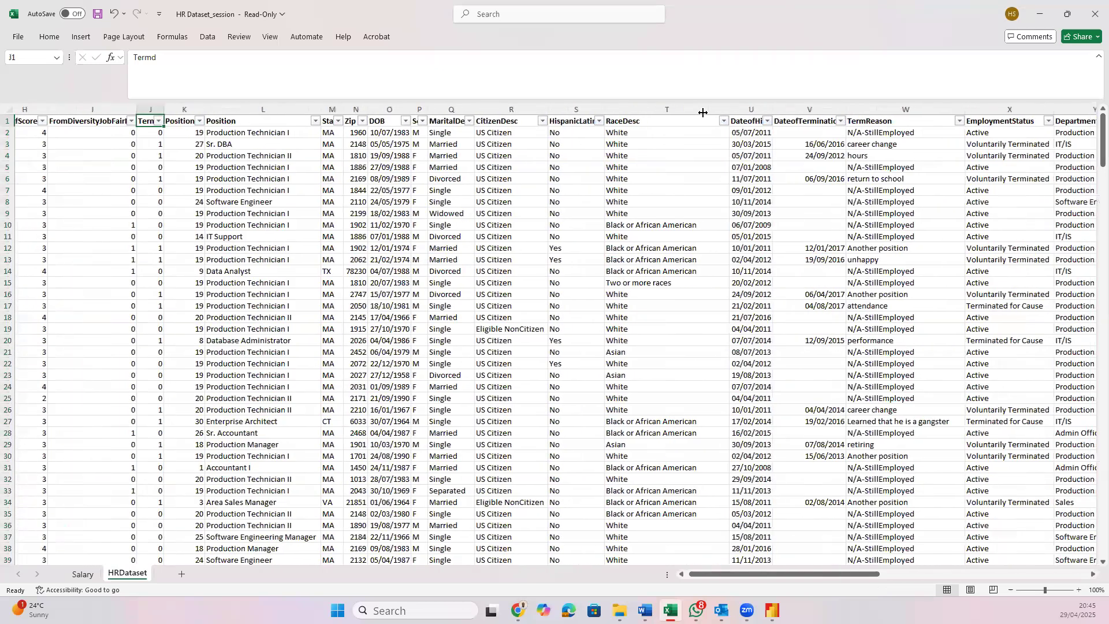
left_click(800, 118)
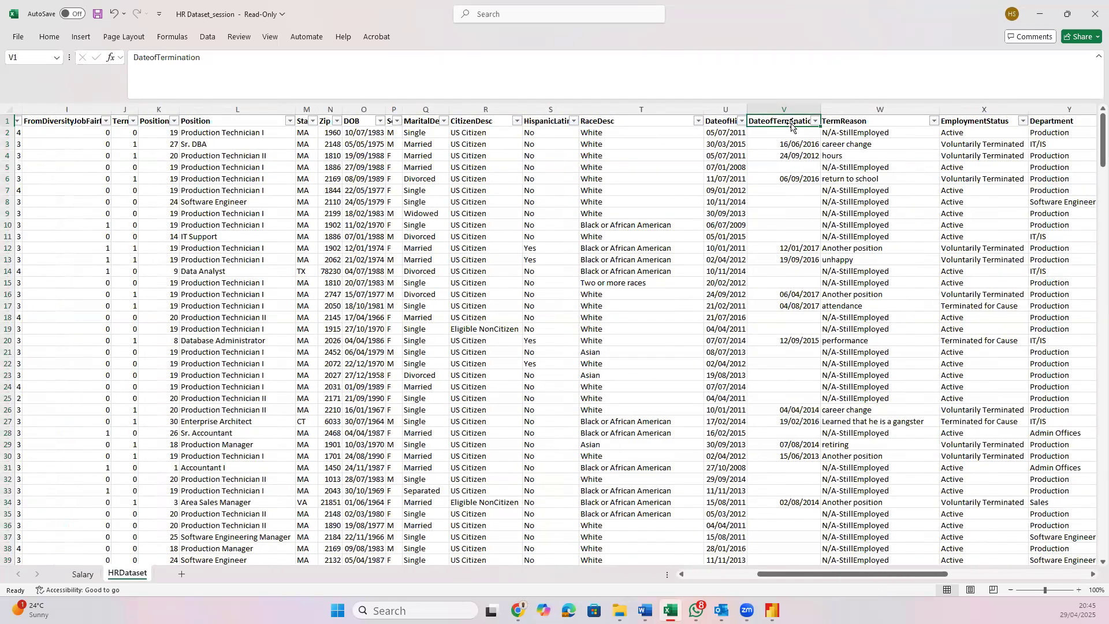
left_click(789, 133)
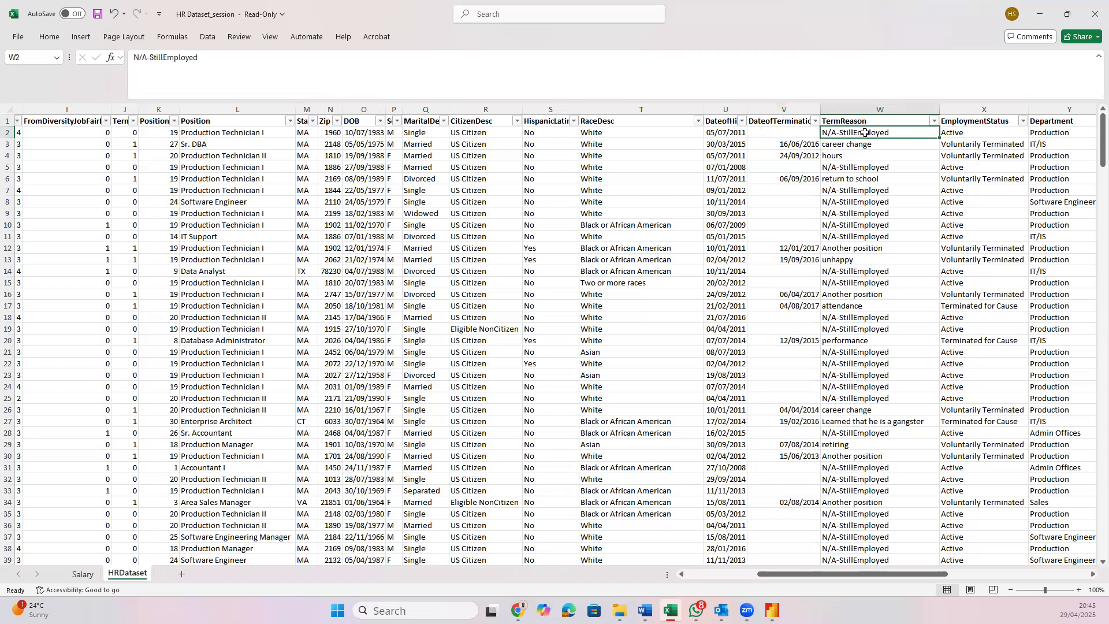
scroll(866, 133, "right", 2)
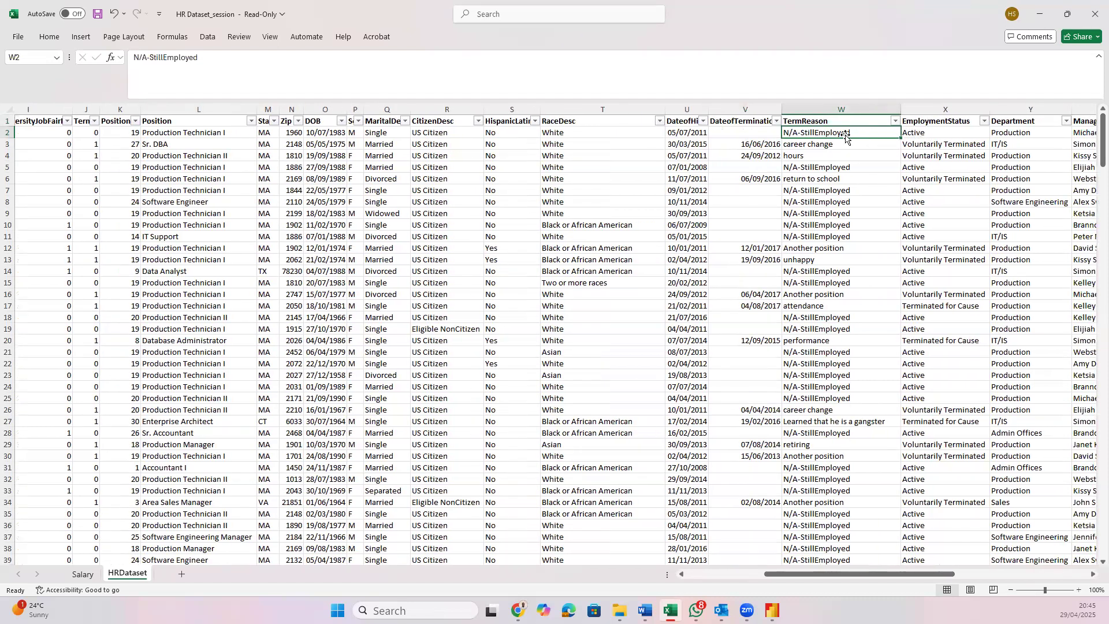
scroll(825, 220, "down", 2)
scroll(824, 219, "down", 20)
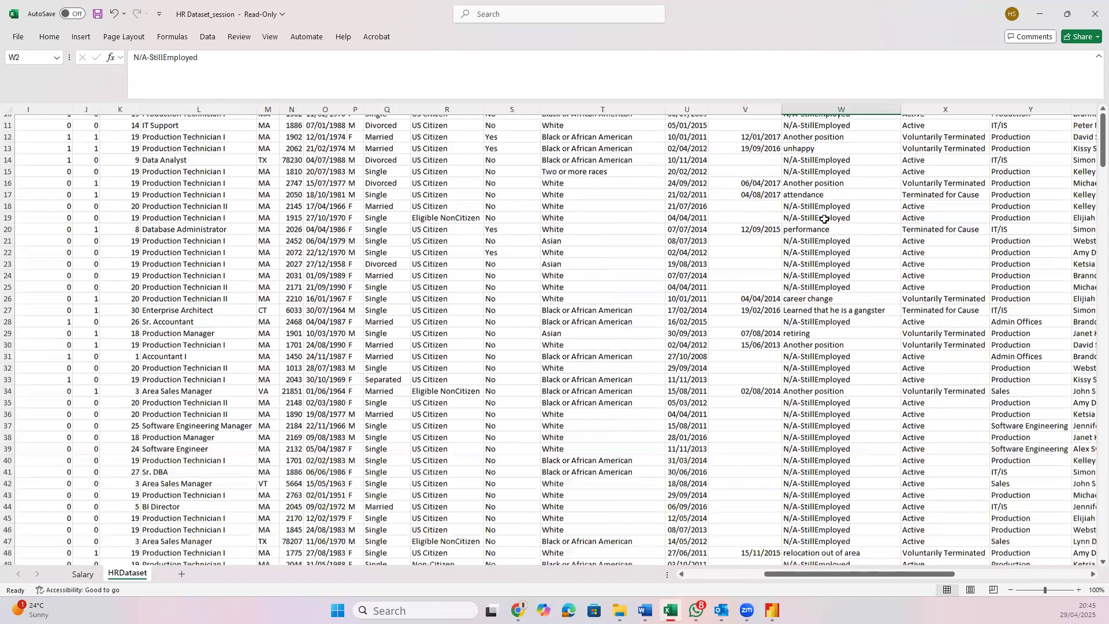
scroll(756, 323, "down", 20)
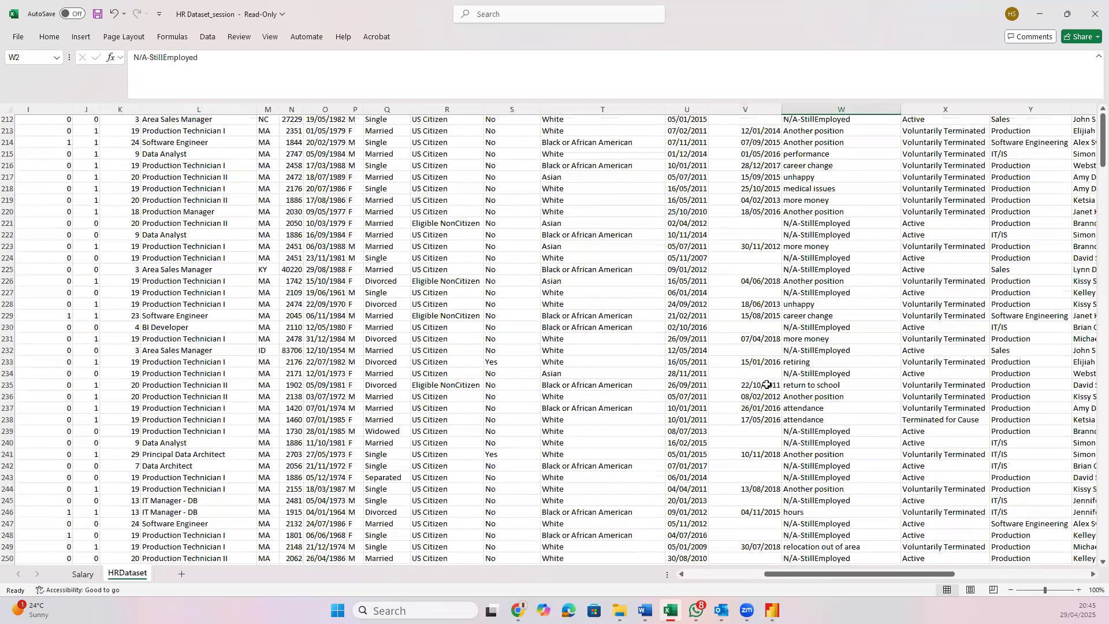
Go to the end of the HRDataset employee list to check its last records, and select row 304
scroll(748, 399, "left", 3)
scroll(594, 314, "left", 3)
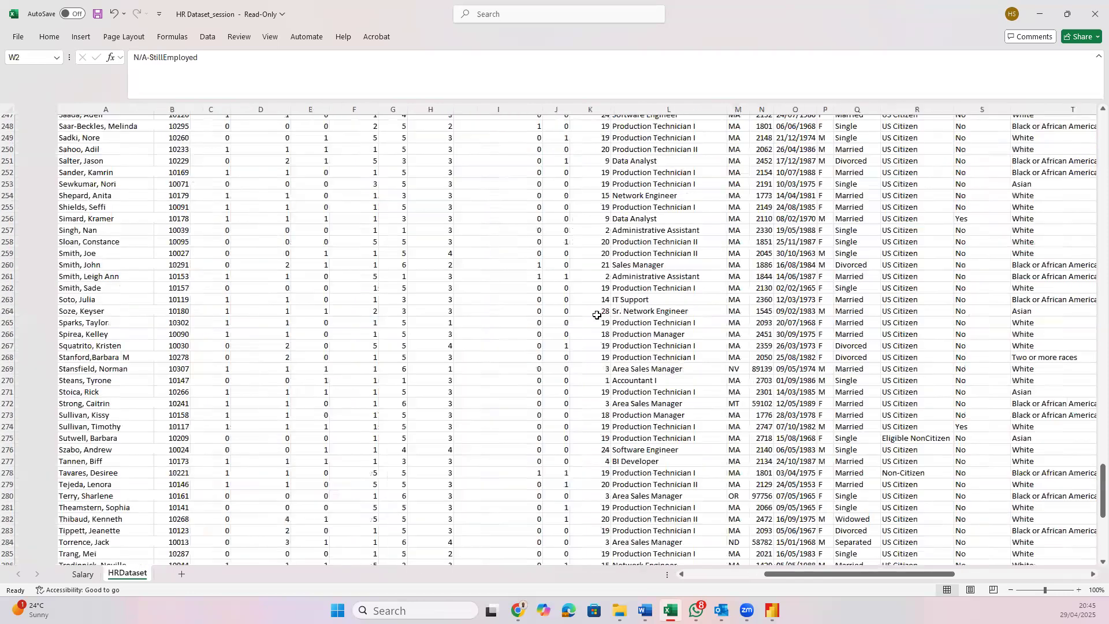
scroll(590, 315, "down", 10)
scroll(62, 392, "down", 2)
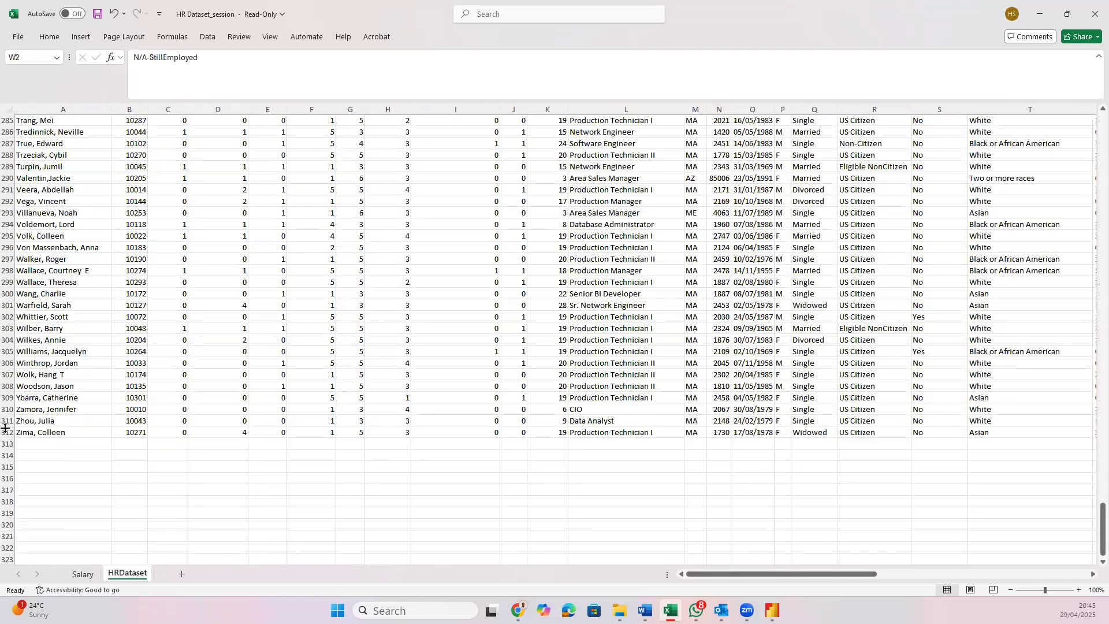
left_click(7, 340)
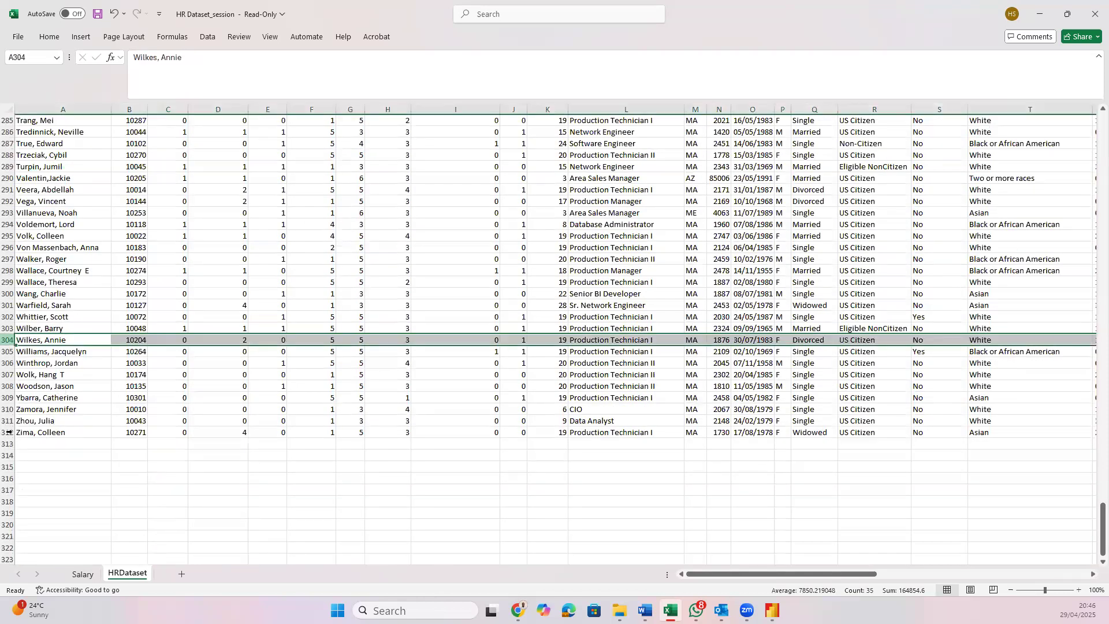
Examine the last employee records at the end of the HRDataset sheet
key("Up")
key("Up")
key("Up")
key("Up")
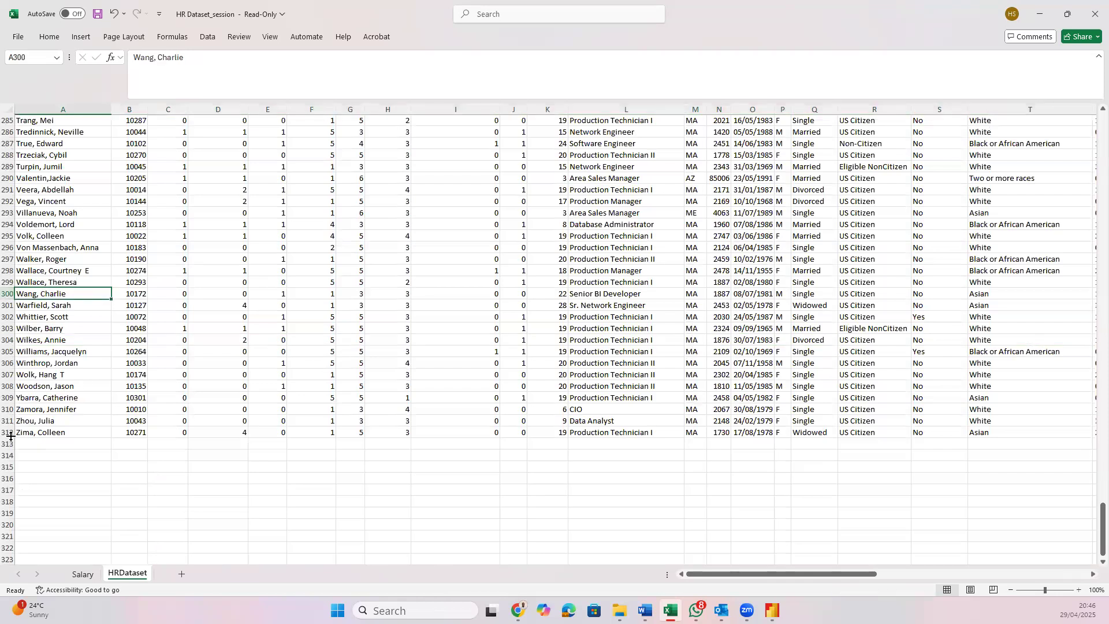
left_click(7, 340)
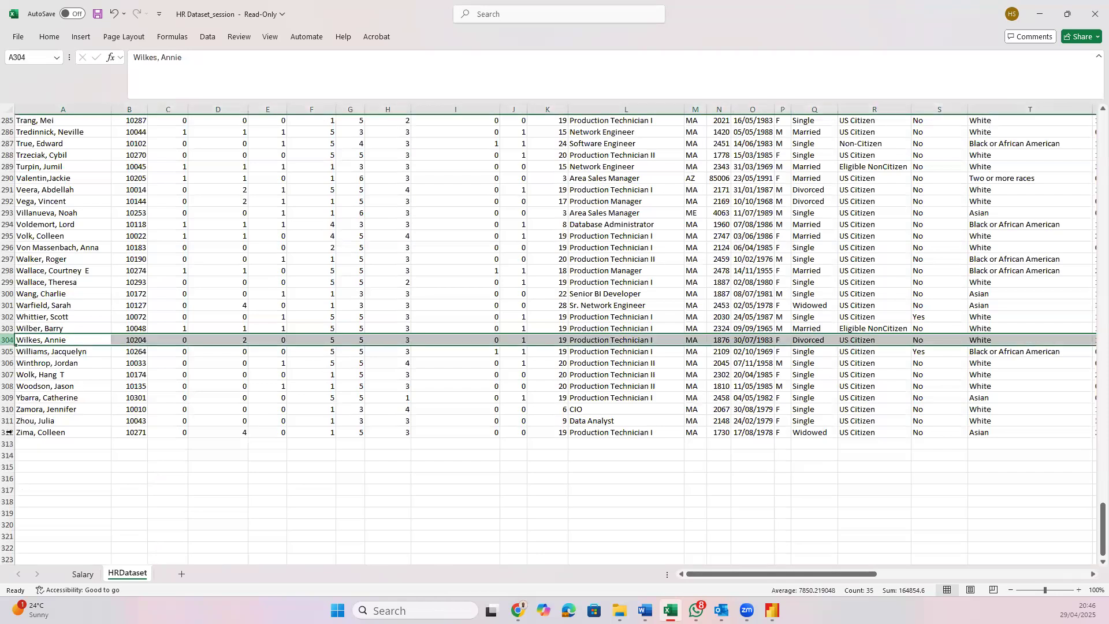
key("Right")
key("Down")
key("Down")
key("Down")
key("Down")
key("Down")
key("Down")
key("Down")
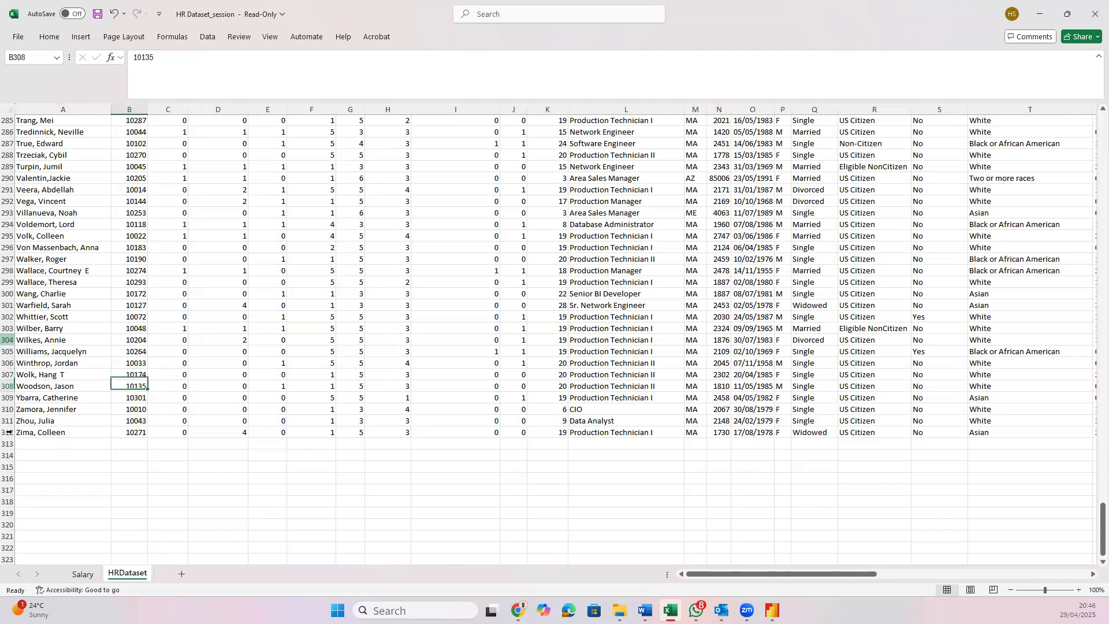
key("Left")
key("Down")
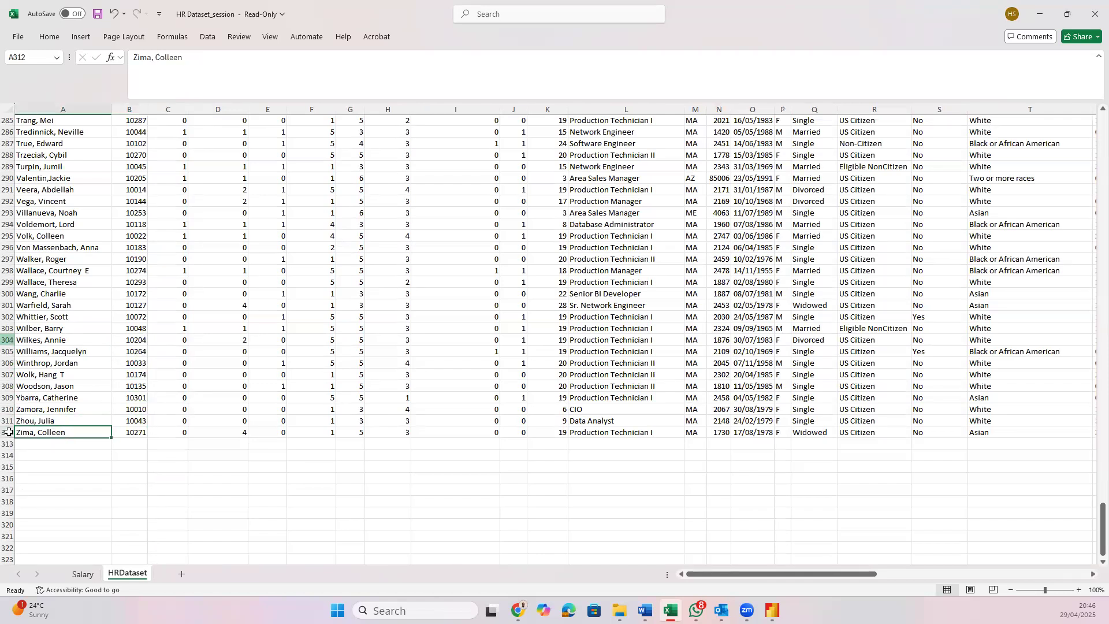
left_click(7, 340)
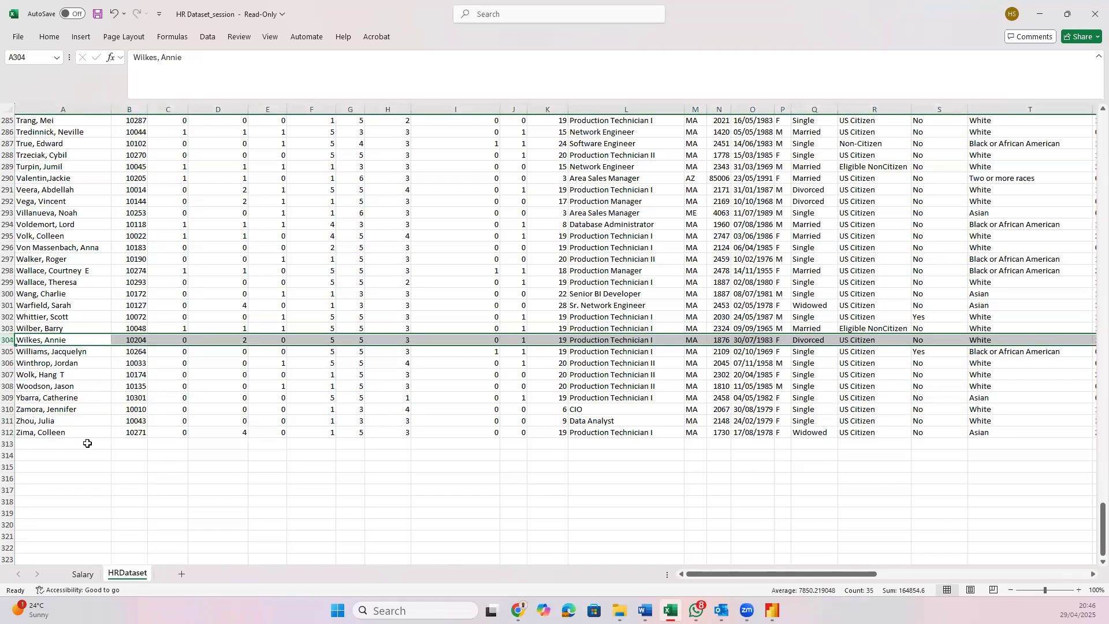
key("Down")
scroll(252, 441, "right", 10)
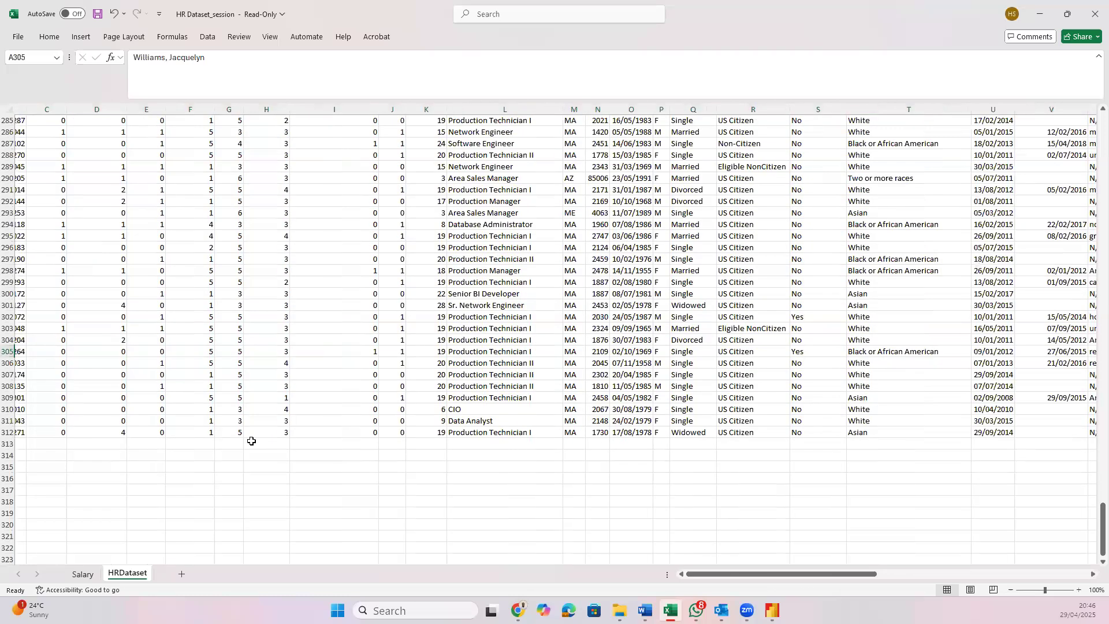
scroll(251, 441, "left", 10)
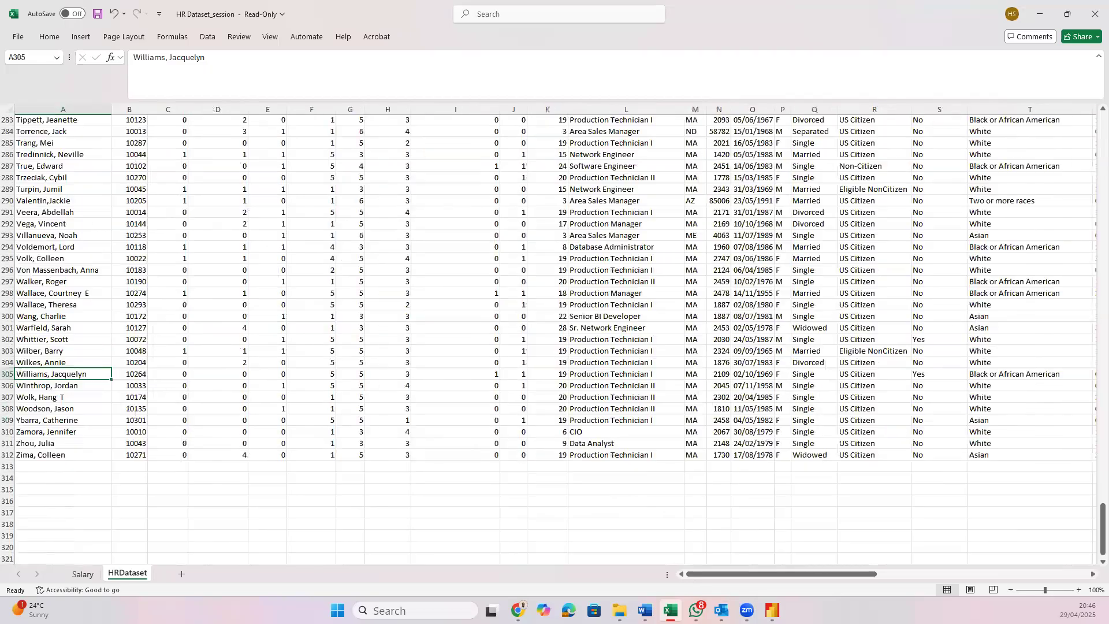
Switch to Power BI Desktop and select the TermReason column of the HRDataset table for inspection
key("alt+Tab")
scroll(681, 324, "up", 2)
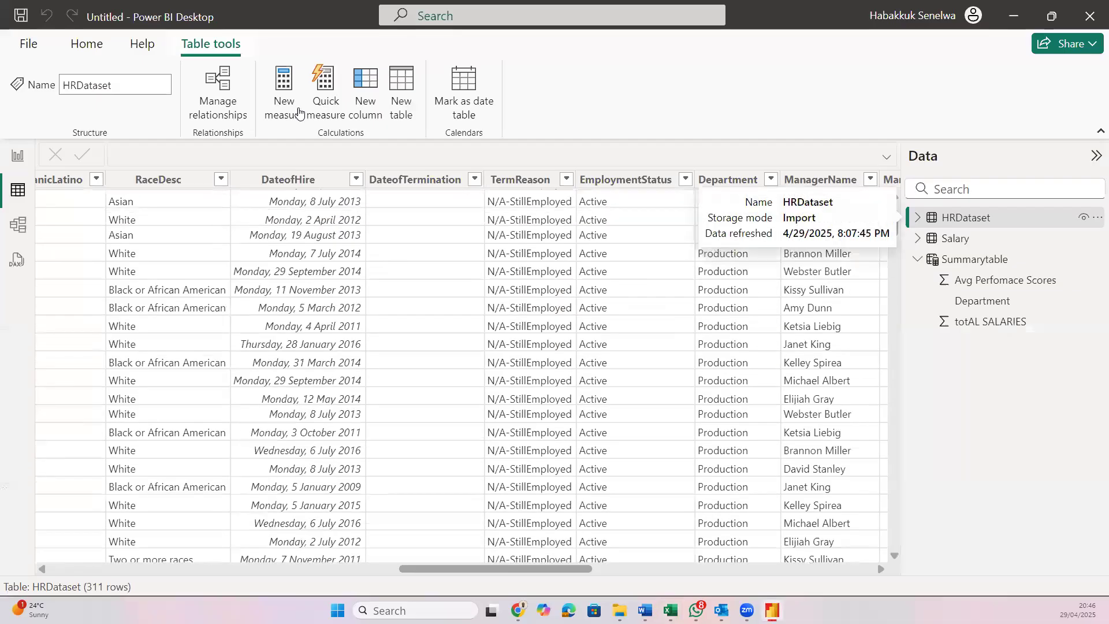
left_click(78, 44)
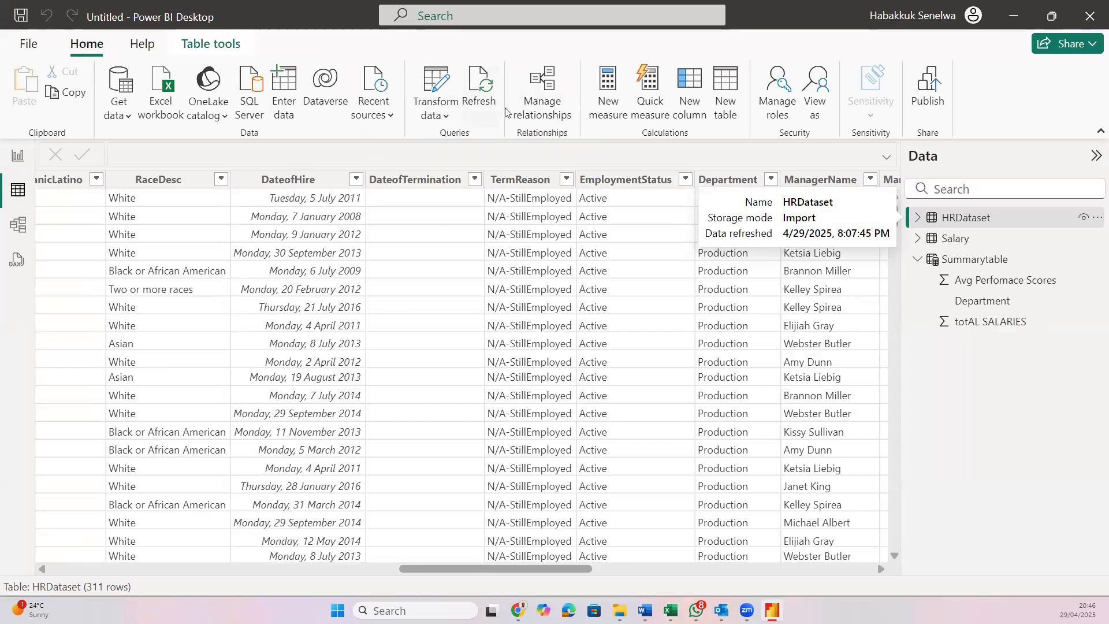
left_click(522, 179)
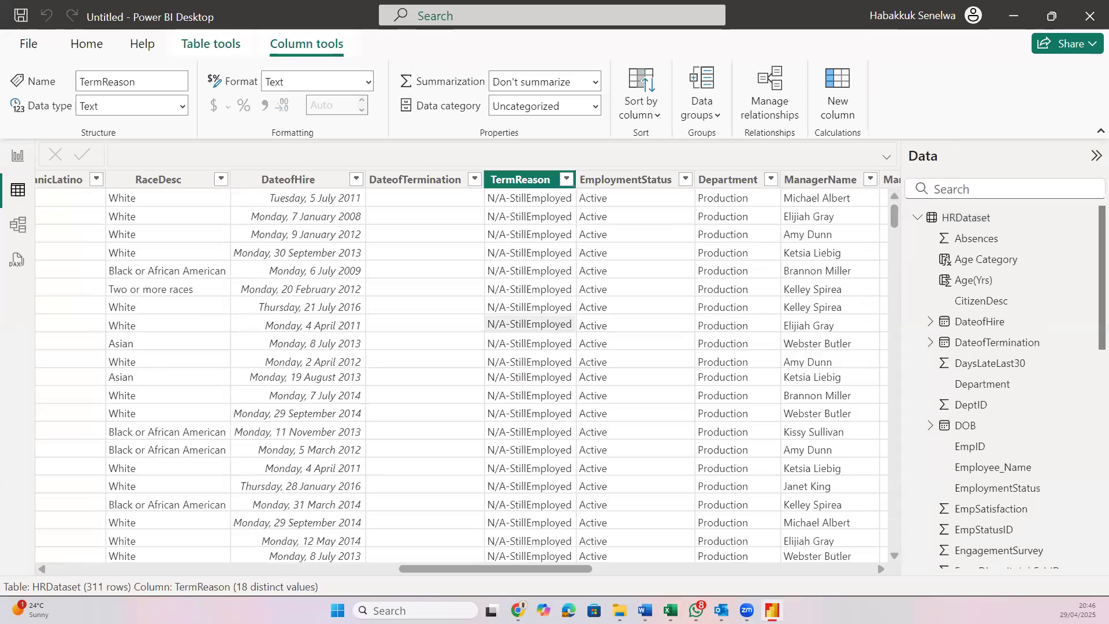
Switch back to the Excel workbook and review the first record's DateofHire, DateofTermination and EmploymentStatus values in HRDataset
left_click(670, 610)
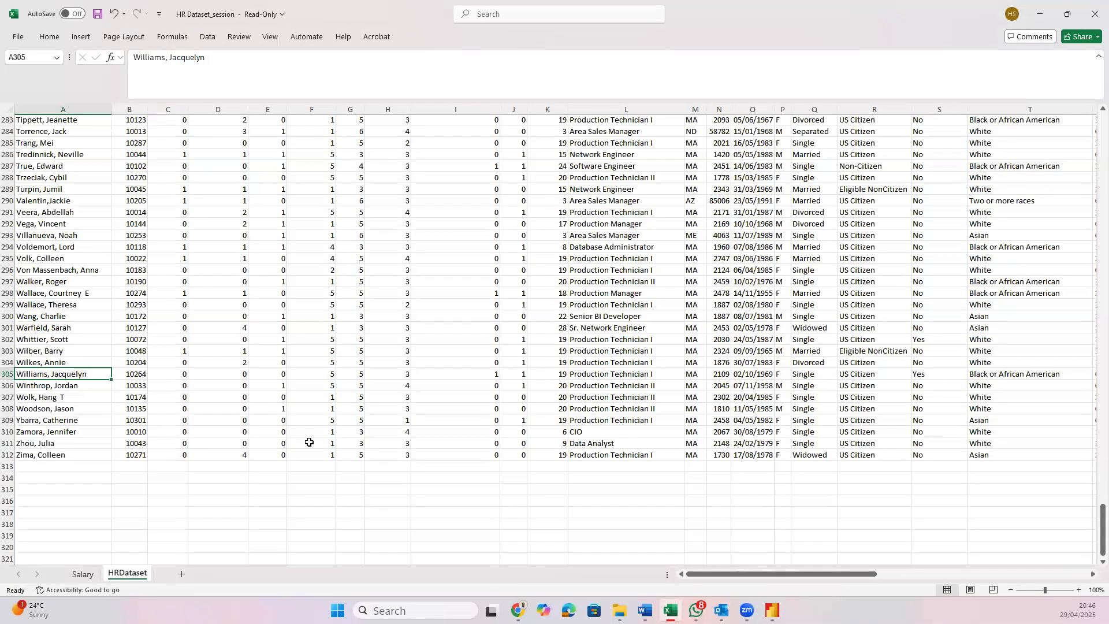
scroll(309, 442, "up", 20)
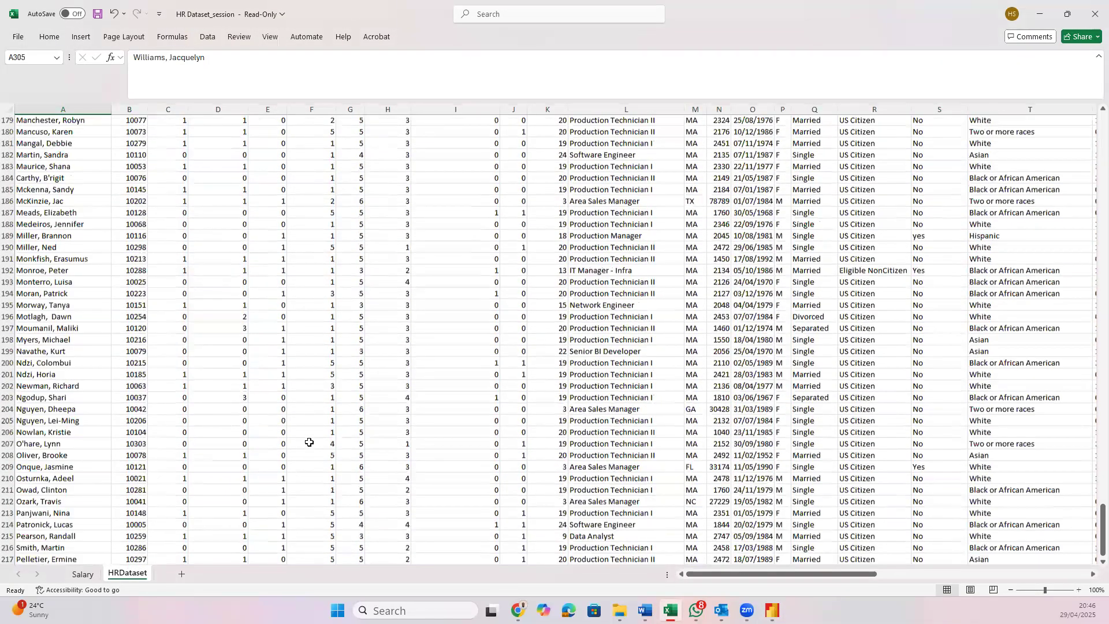
scroll(309, 442, "up", 18)
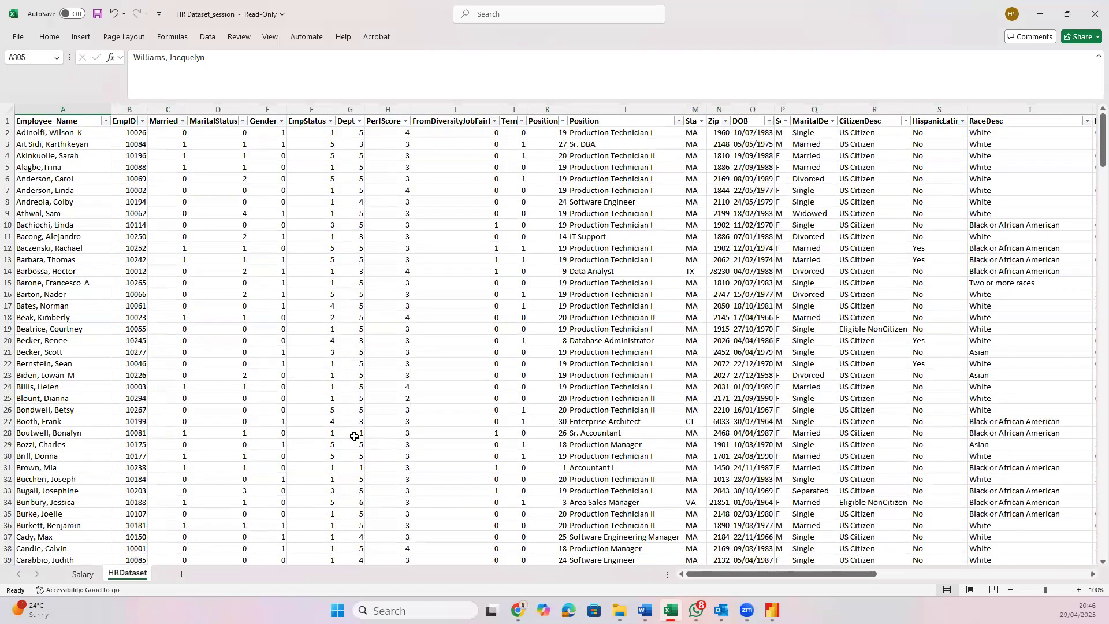
scroll(355, 437, "right", 3)
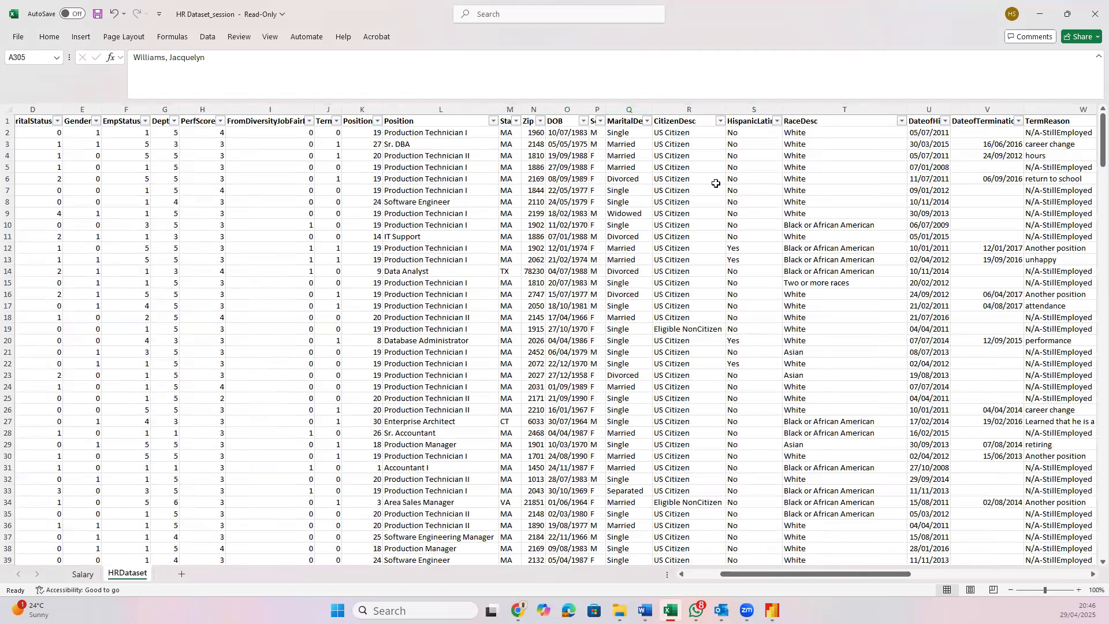
scroll(716, 183, "right", 5)
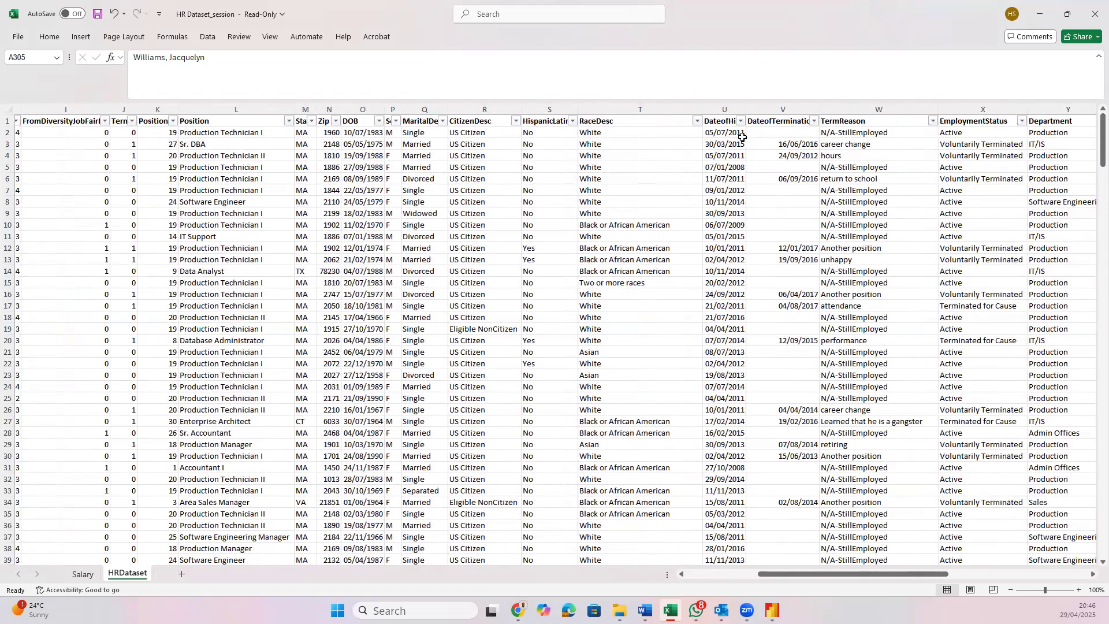
left_click(727, 134)
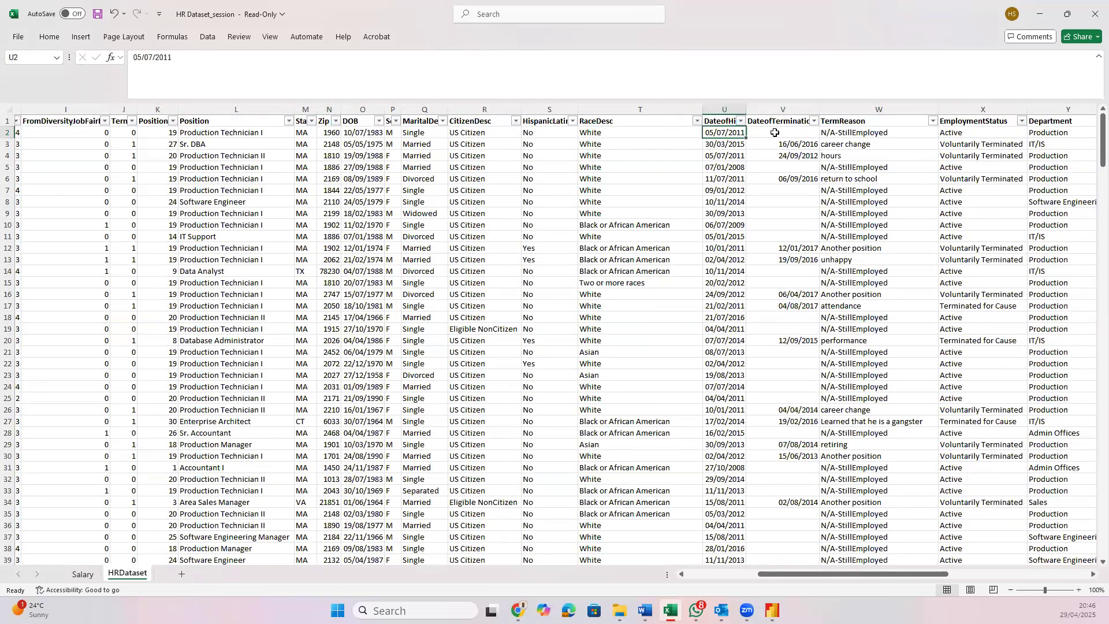
left_click(775, 132)
scroll(791, 134, "right", 2)
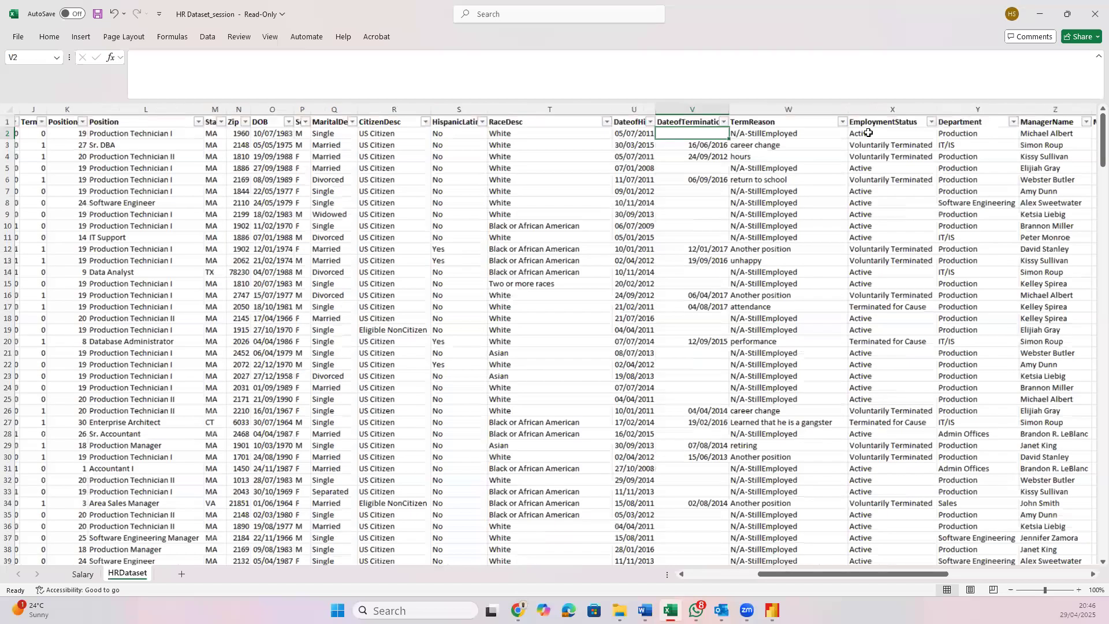
left_click(868, 133)
Duplicate the last employee record in row 312 of HRDataset into the empty row 313
scroll(756, 306, "left", 5)
scroll(756, 306, "down", 20)
scroll(756, 306, "down", 20)
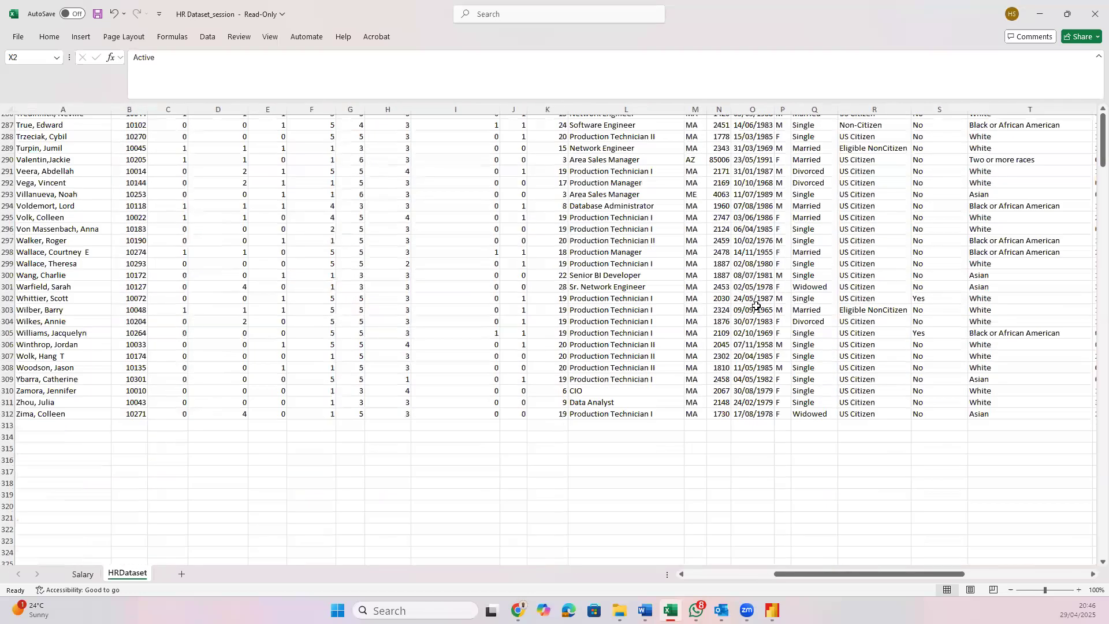
scroll(756, 306, "up", 10)
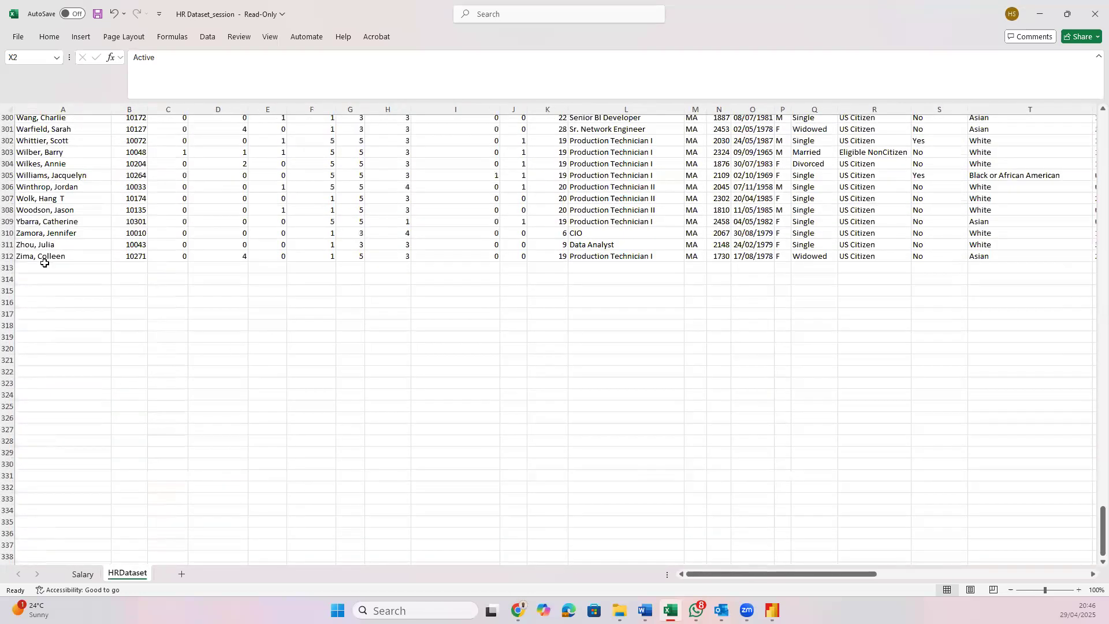
left_click(45, 268)
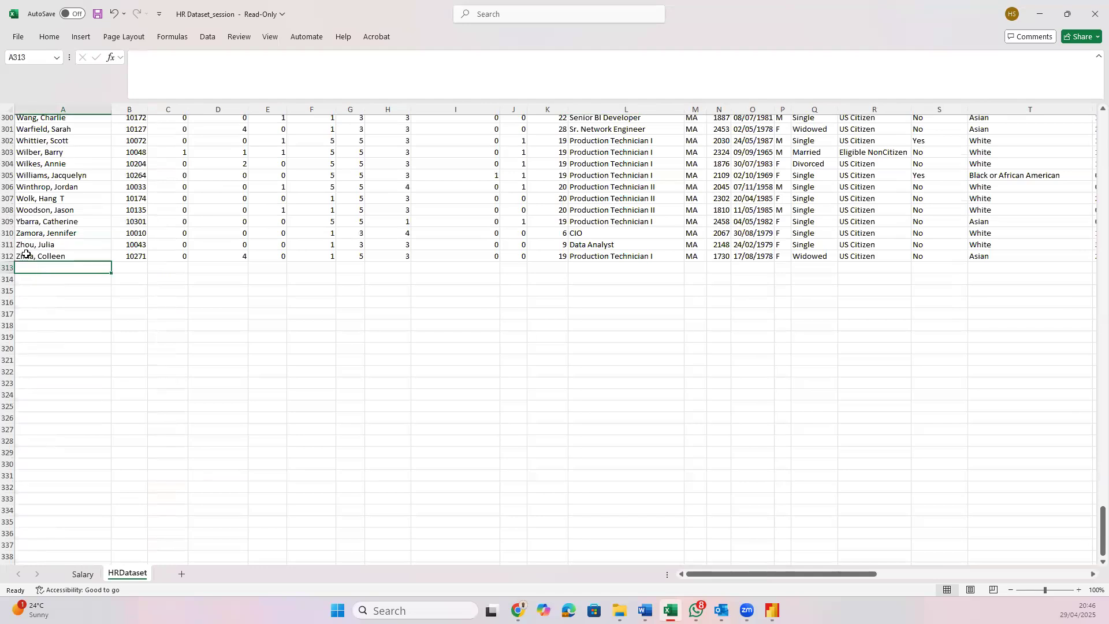
left_click(24, 254)
left_click(9, 257)
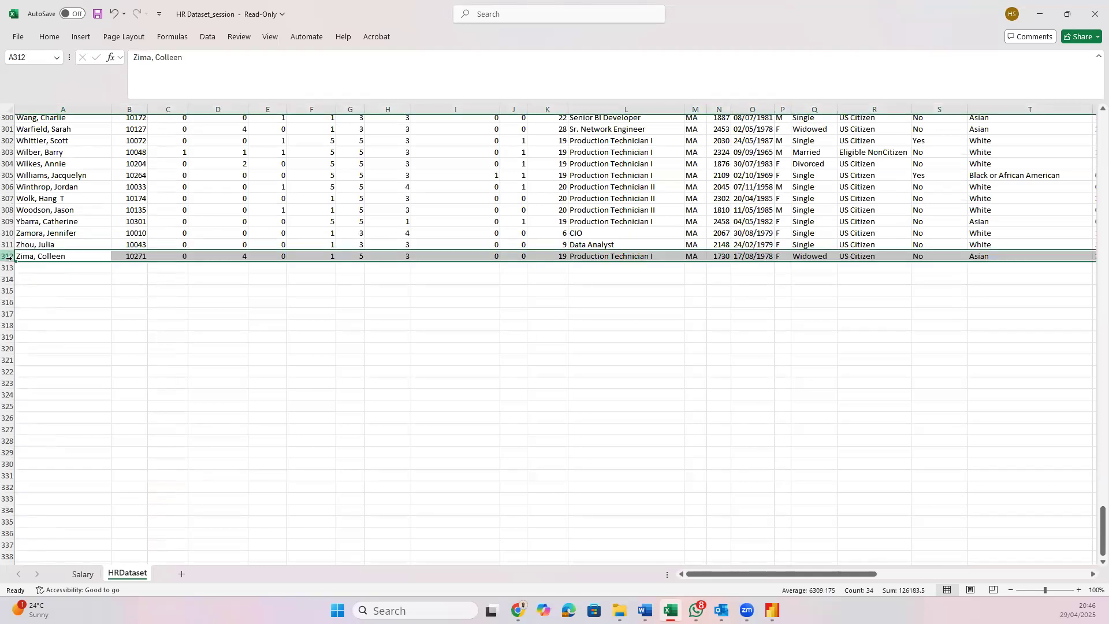
key("ctrl+c")
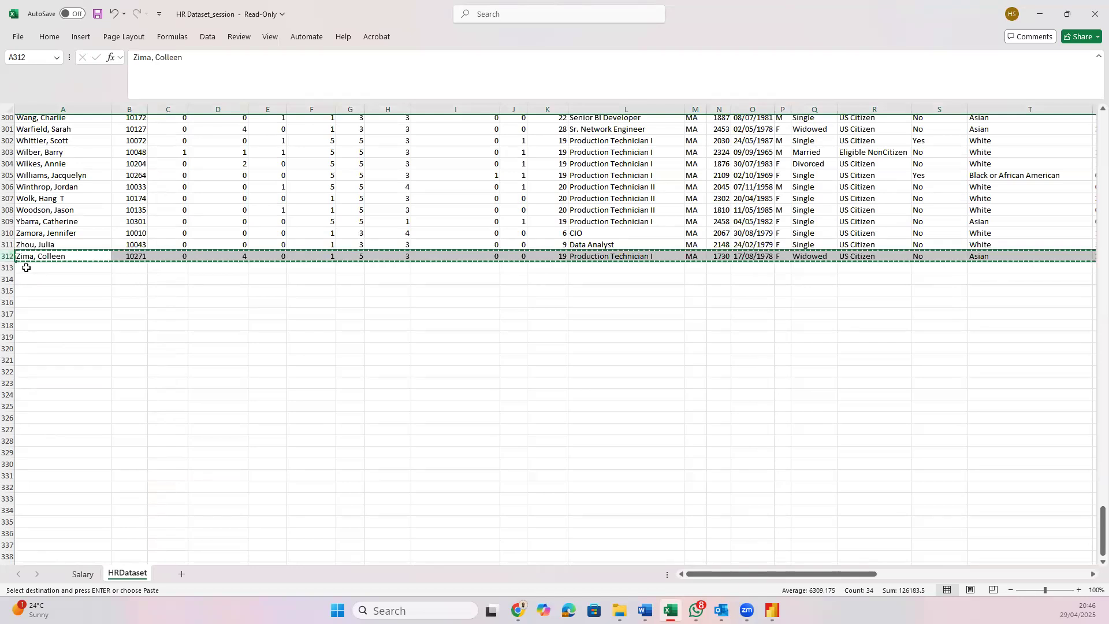
left_click(27, 269)
key("ctrl+v")
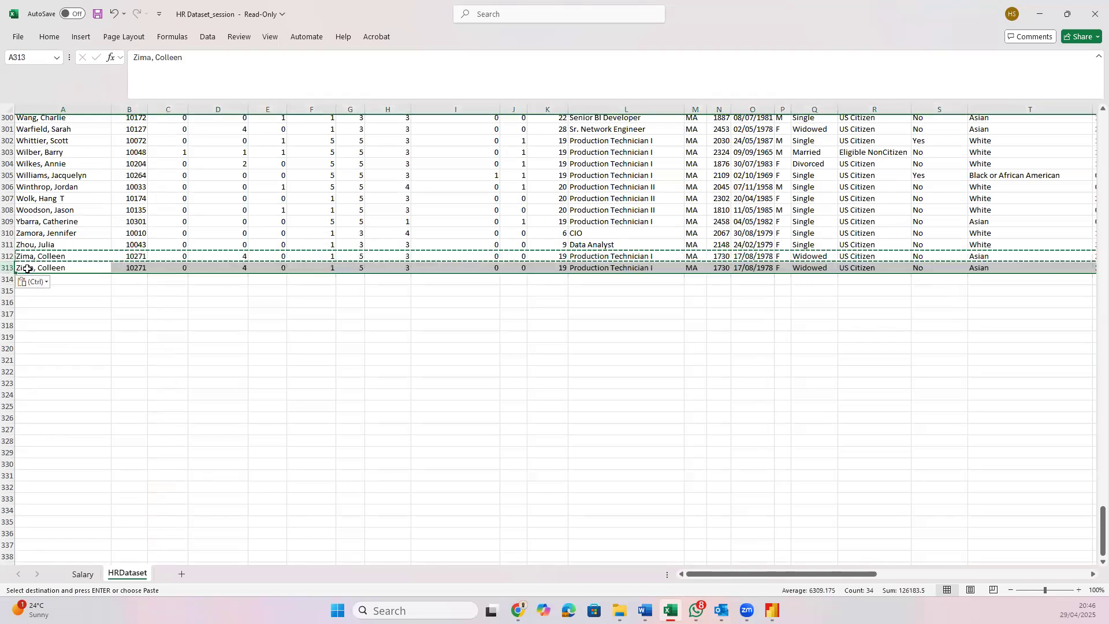
key("Escape")
Prefix the employee ID in row 313 with 29 and replace the copied employee name with a new one
double_click(142, 267)
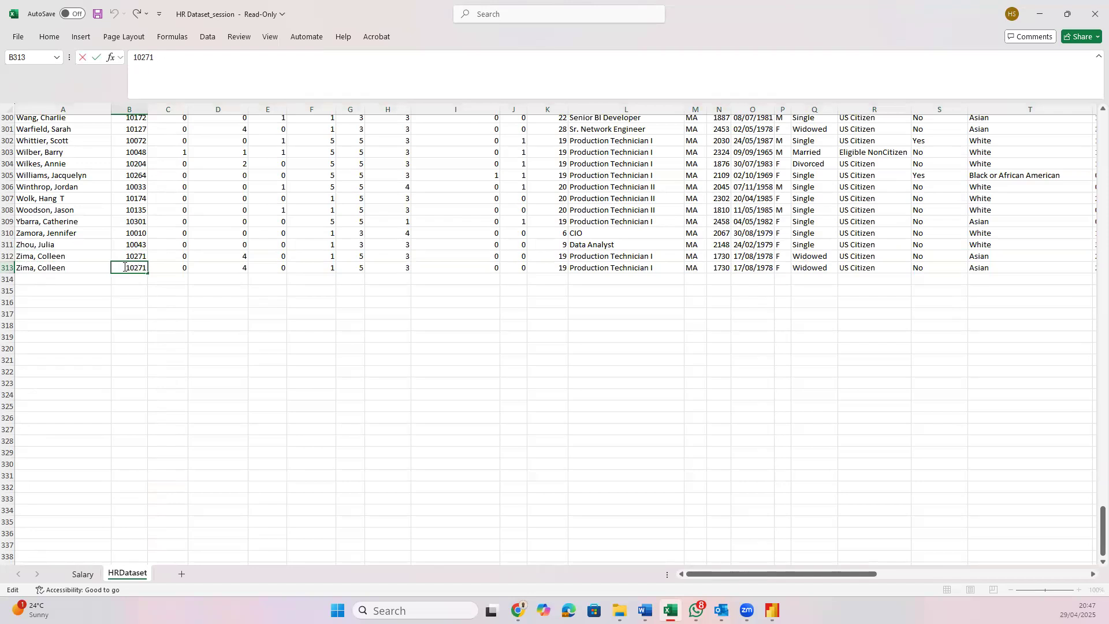
type("29")
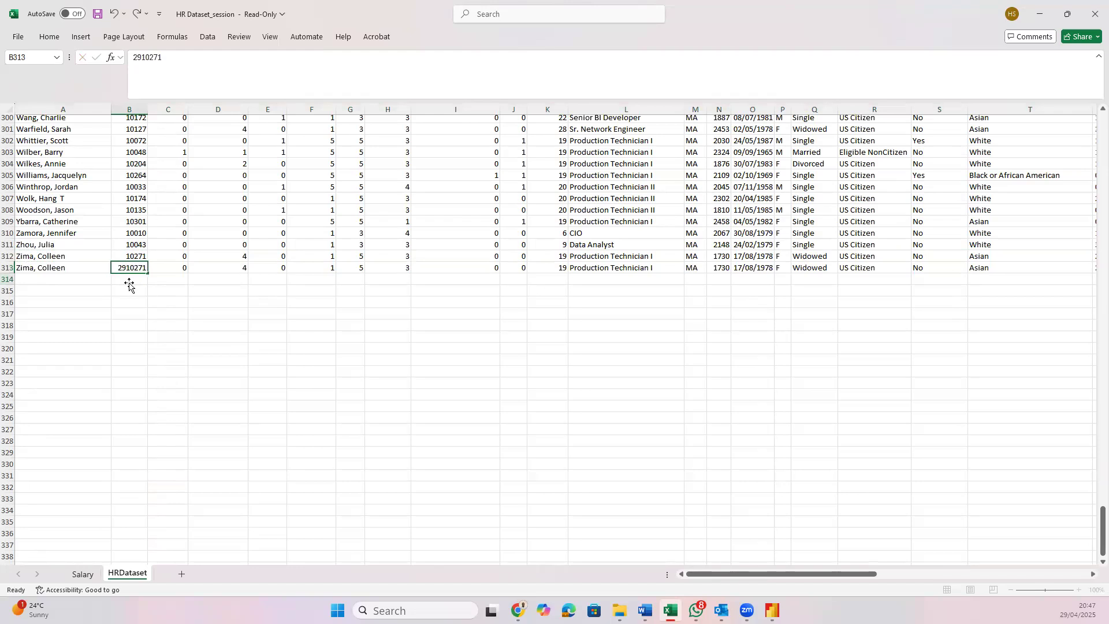
key("Return")
left_click(58, 268)
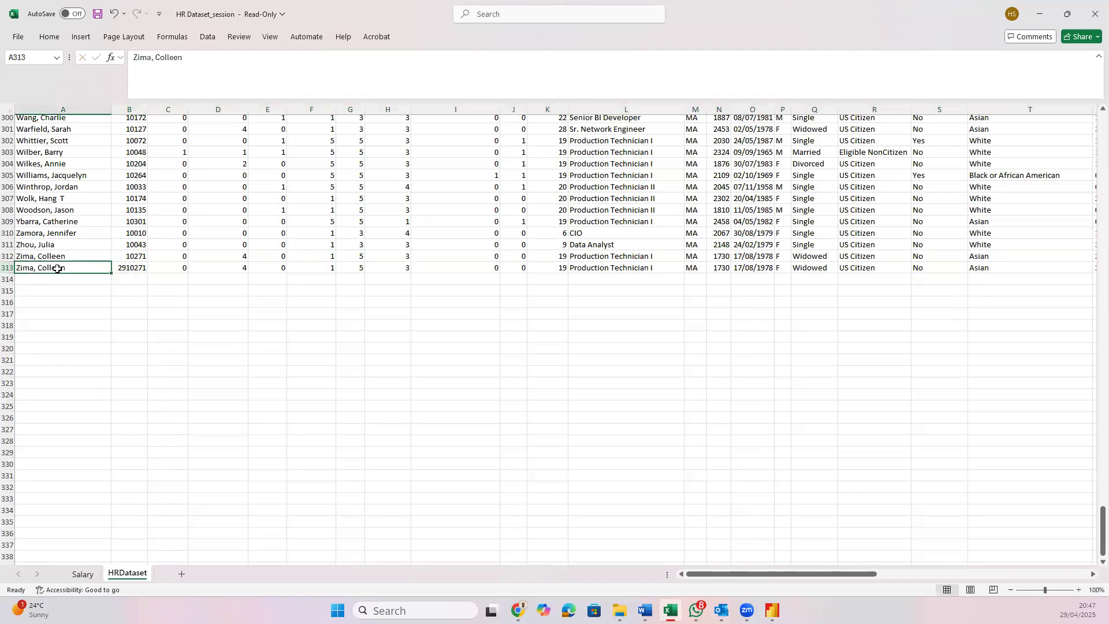
type("John DOe")
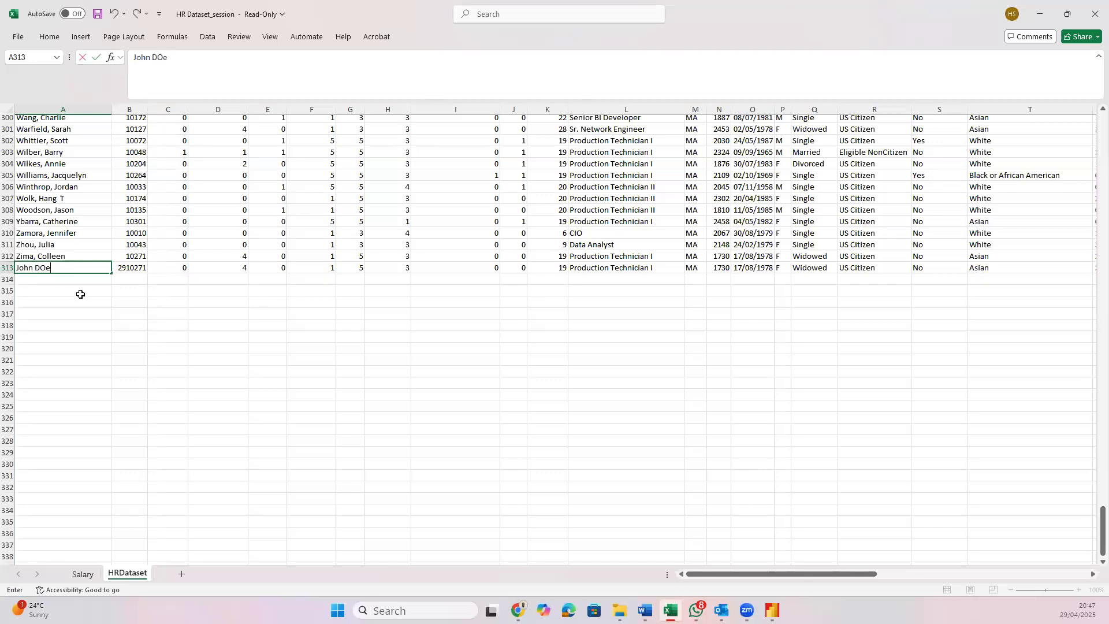
left_click(234, 323)
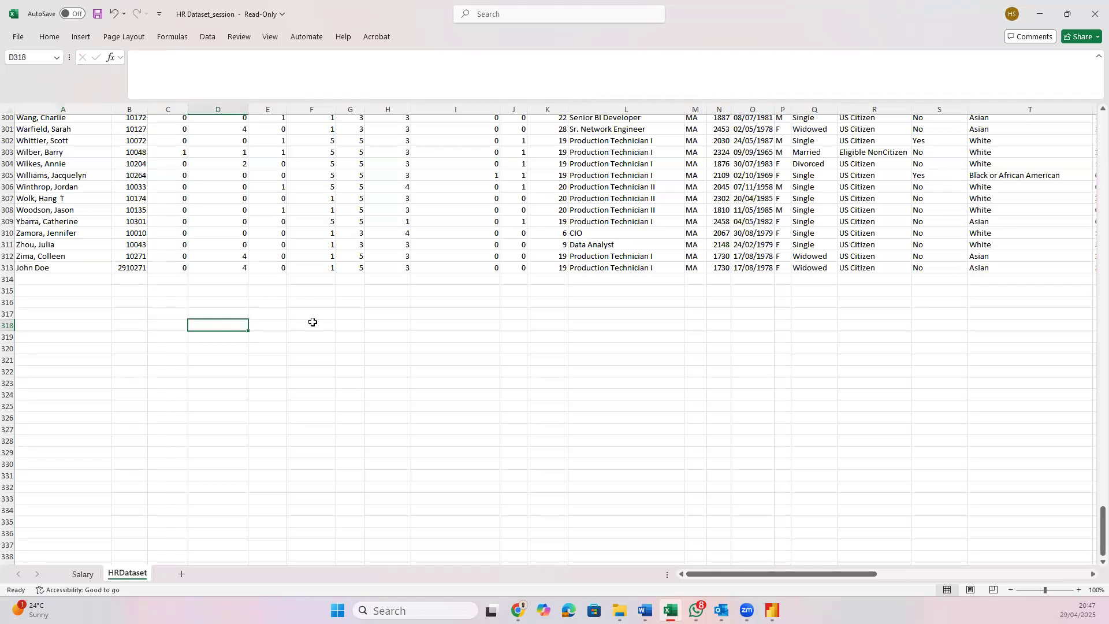
Copy the new record's employee ID from HRDataset cell B313 into cell A313 of the Salary sheet
scroll(621, 314, "right", 5)
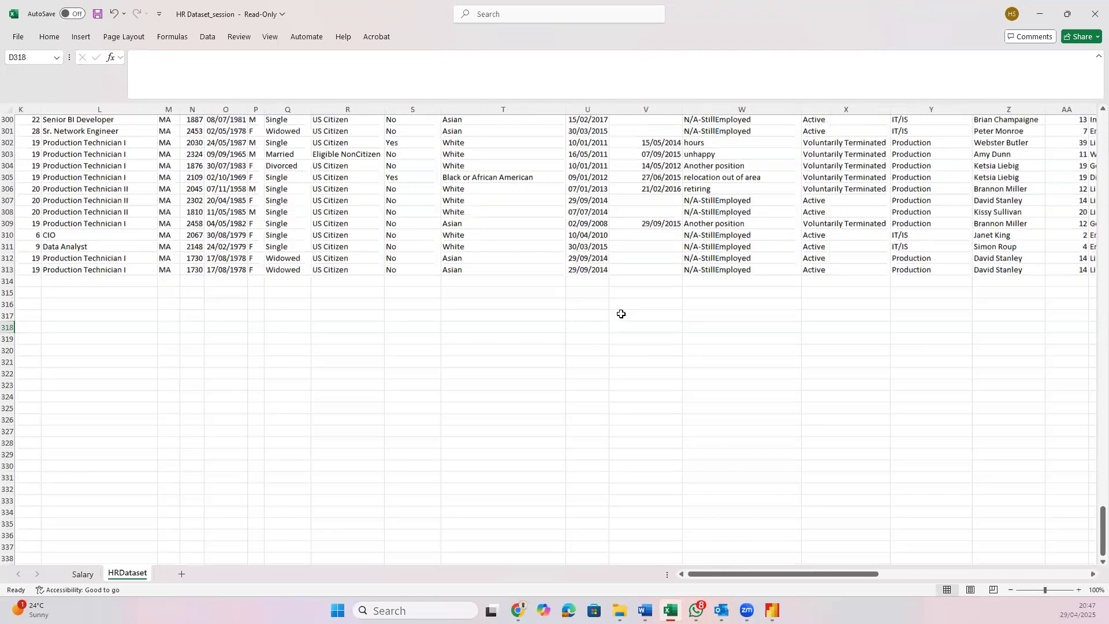
scroll(621, 314, "up", 2)
scroll(621, 314, "right", 4)
scroll(621, 314, "left", 1)
scroll(621, 314, "down", 1)
scroll(621, 314, "left", 8)
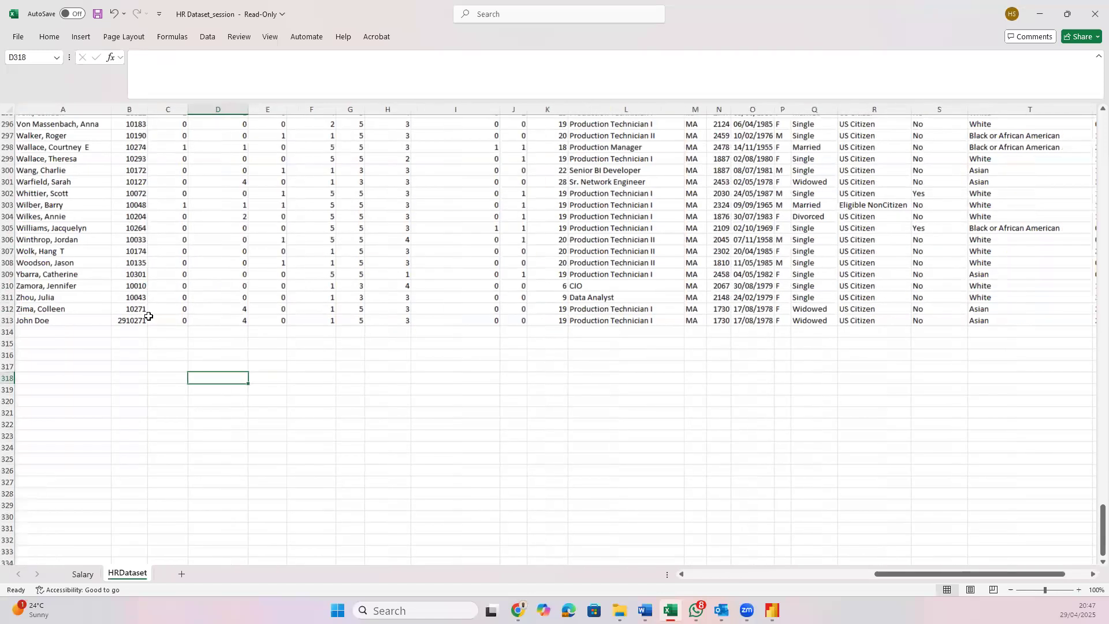
left_click(139, 318)
key("ctrl+c")
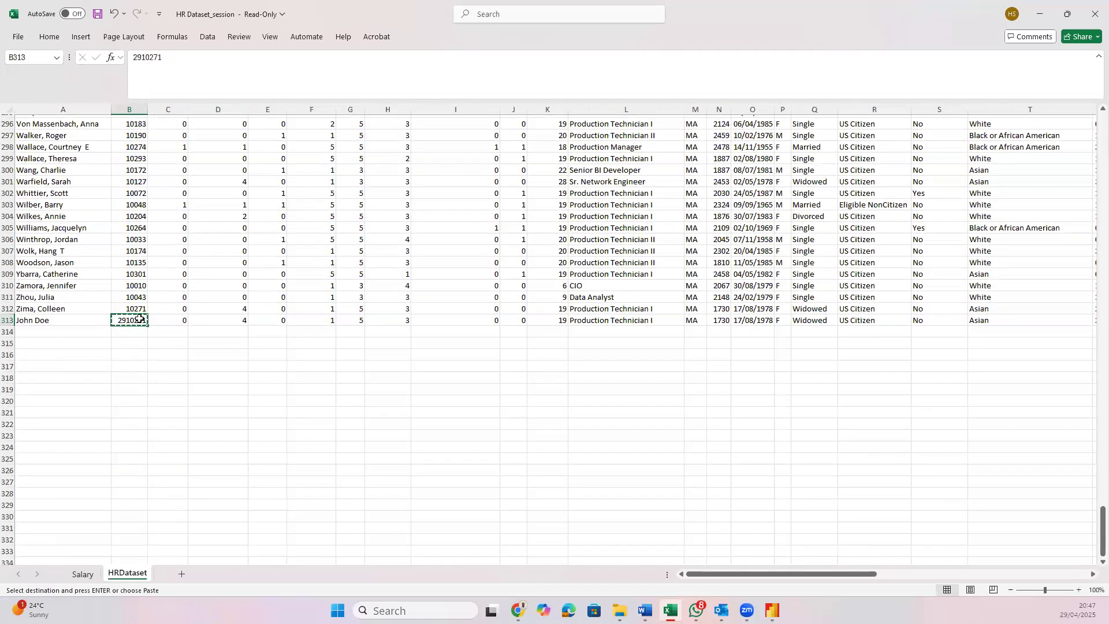
left_click(84, 575)
left_click(35, 471)
left_click_drag(36, 475, 37, 414)
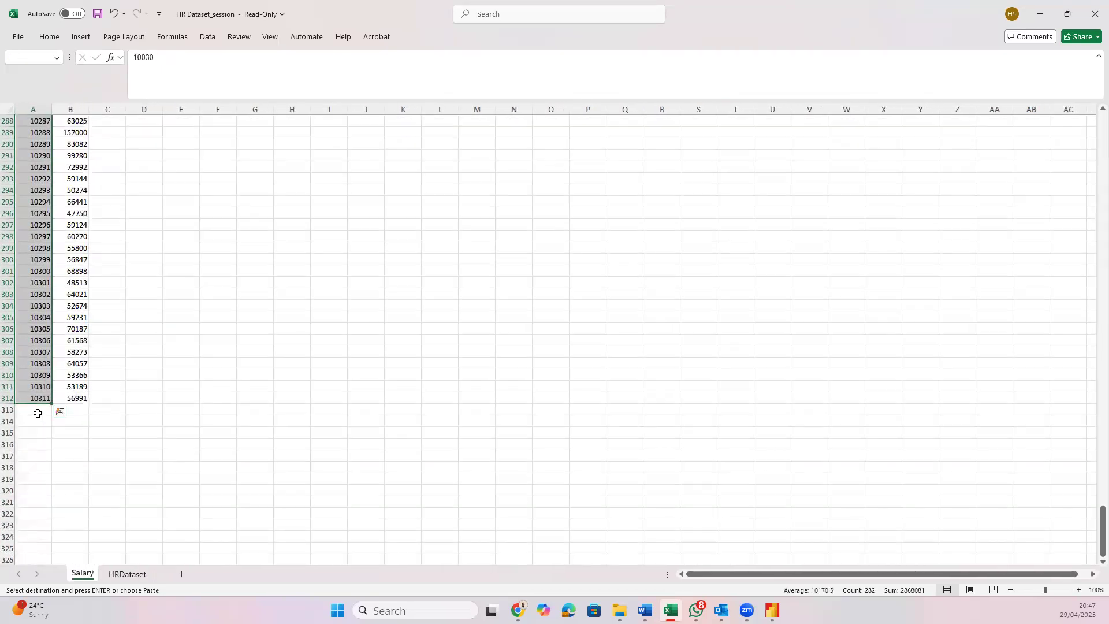
left_click(38, 414)
key("ctrl+v")
left_click(76, 419)
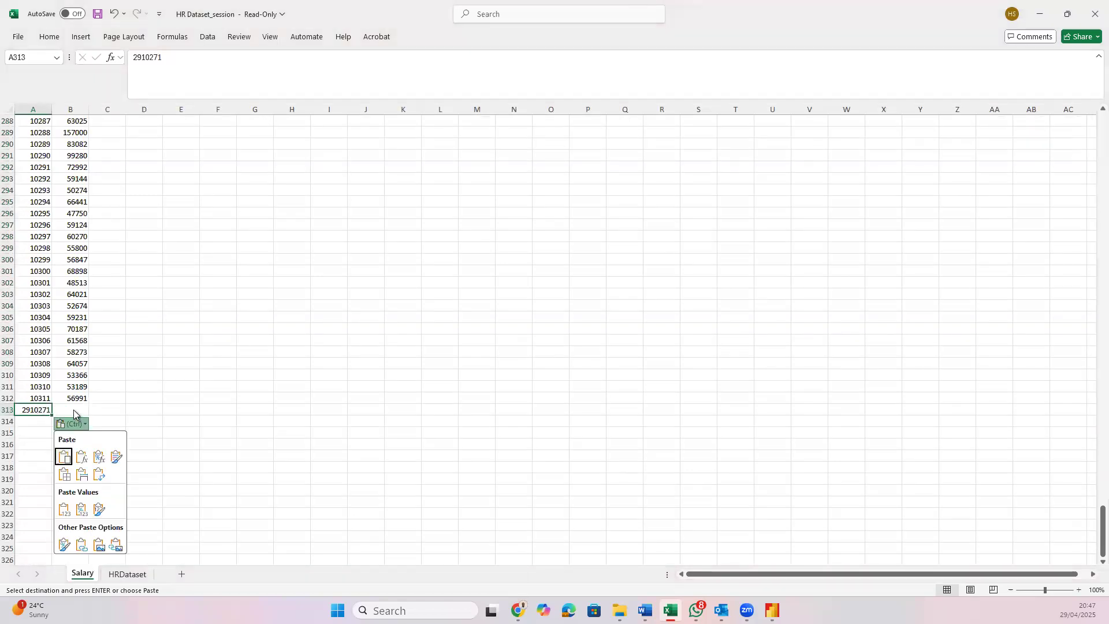
Enter a salary of 5000 for the new employee in cell B313 of the Salary sheet
left_click(73, 410)
left_click(73, 410)
type("500")
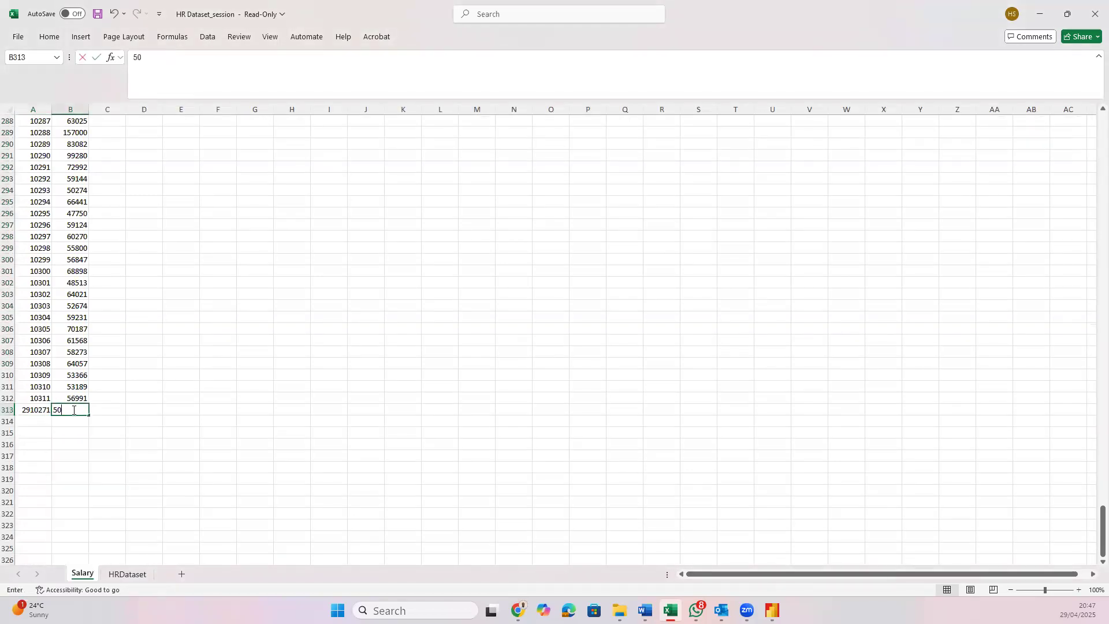
key("BackSpace")
left_click(73, 410)
type("0")
key("Return")
left_click(160, 433)
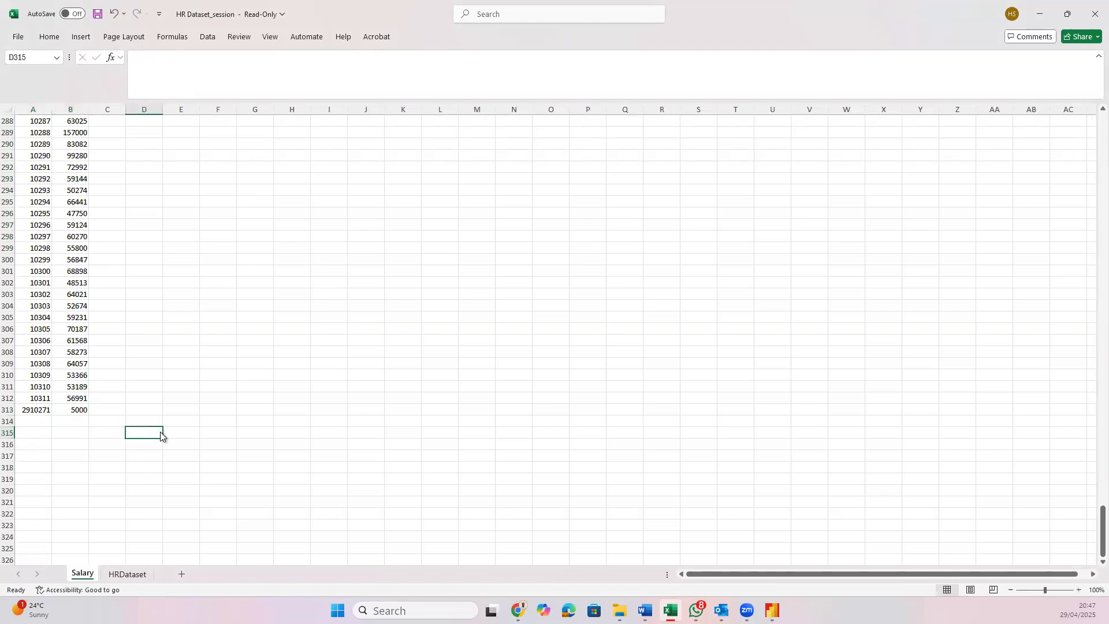
Start saving the read-only workbook as a new copy and set its file name to HR Dataset_session
key("ctrl+s")
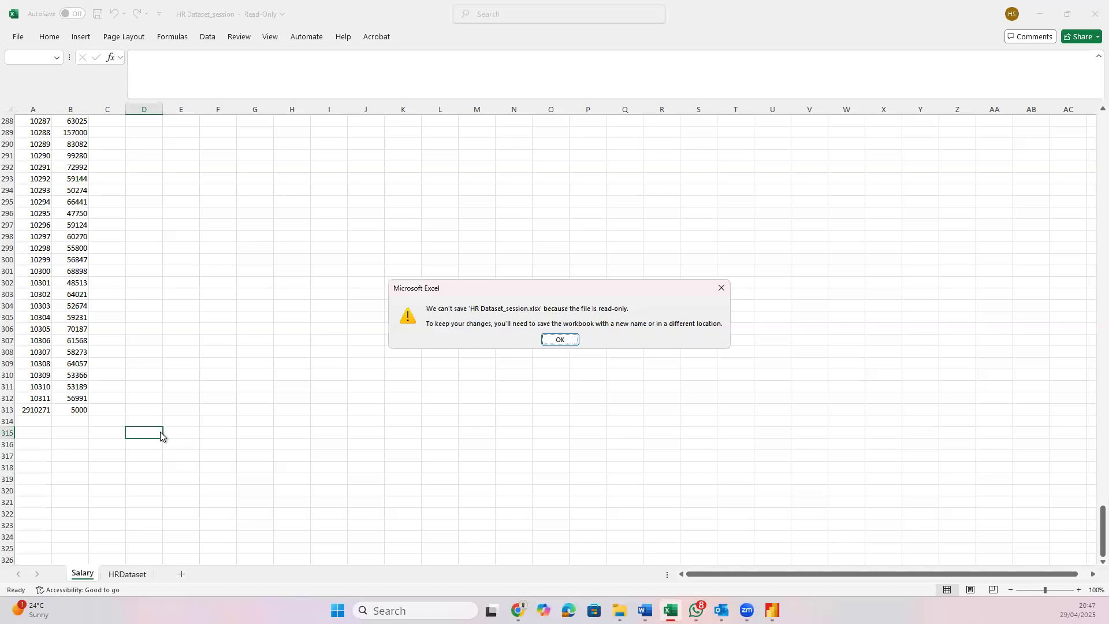
left_click(562, 341)
mouse_move(671, 611)
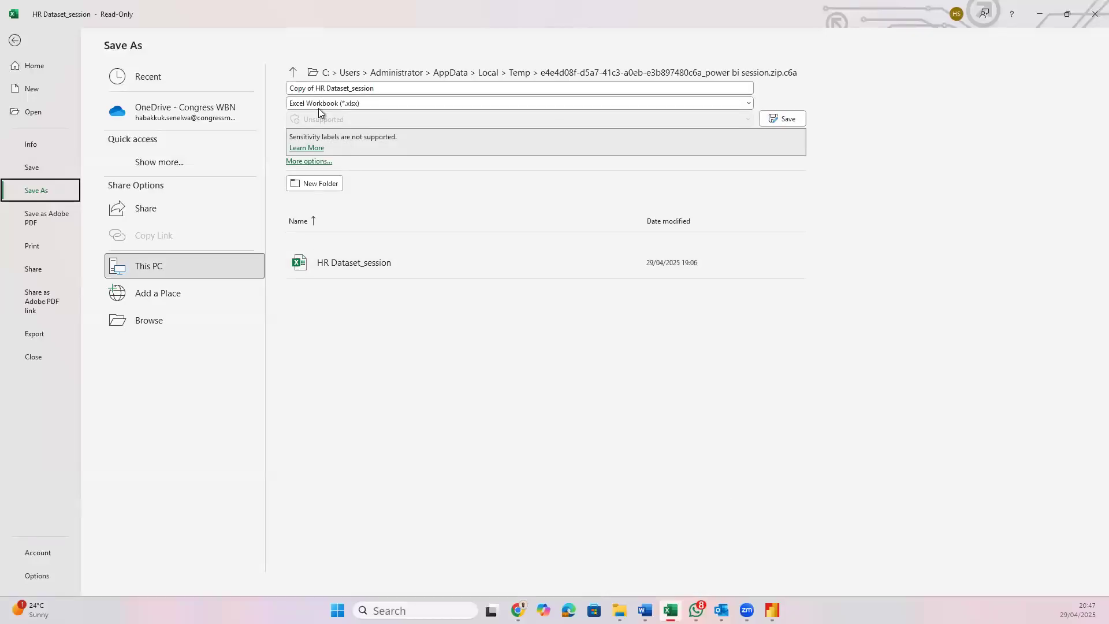
left_click(291, 88)
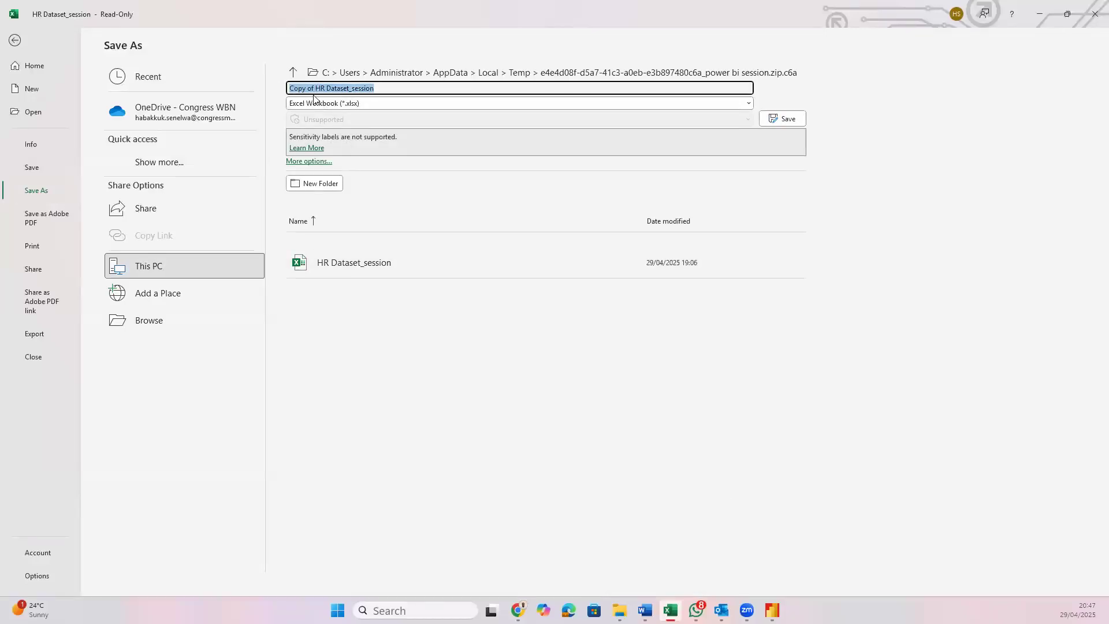
left_click(314, 89)
left_click(315, 89)
key("BackSpace")
key("BackSpace")
key("BackSpace")
key("BackSpace")
key("BackSpace")
key("BackSpace")
key("BackSpace")
key("Delete")
key("Delete")
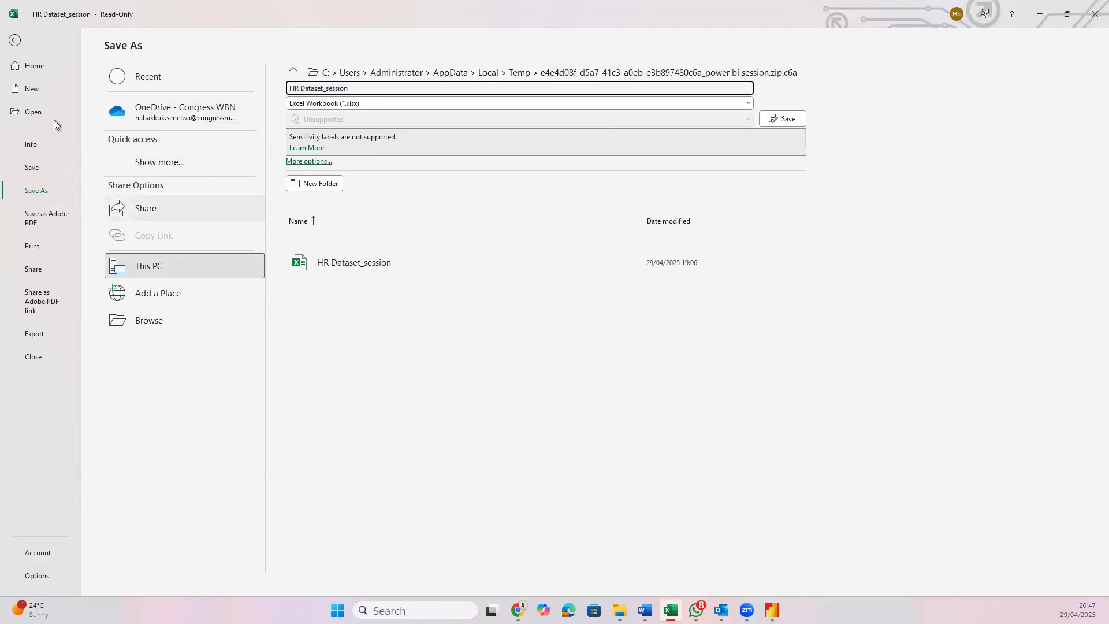
Save the workbook in the power bi session folder under Downloads, replacing the existing HR Dataset_session file, and close the workbook
left_click(193, 272)
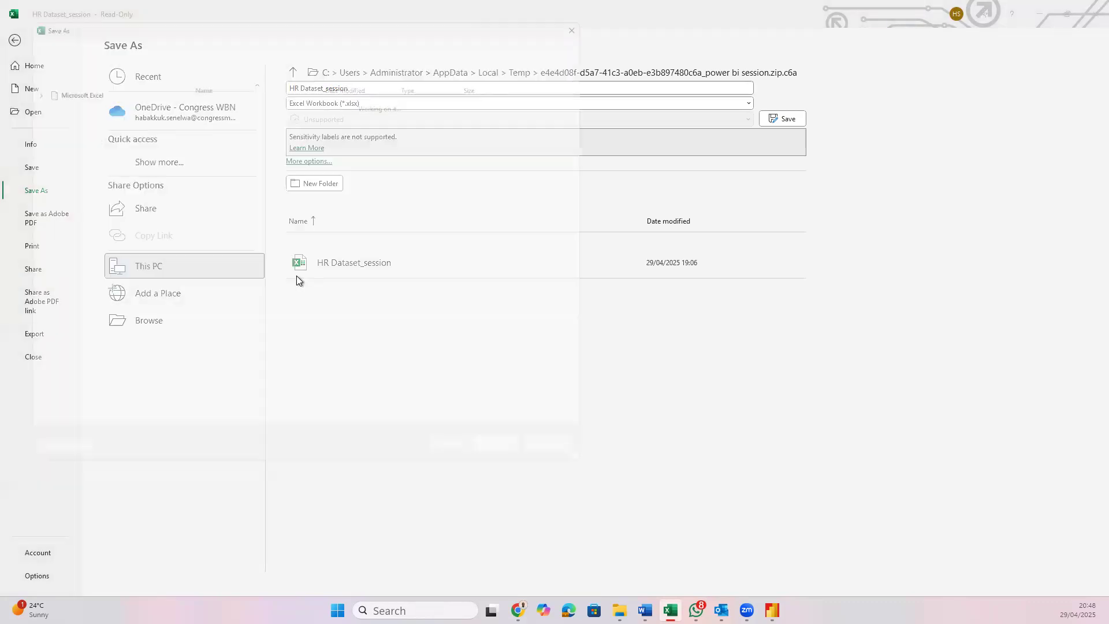
left_click(67, 176)
scroll(290, 289, "down", 10)
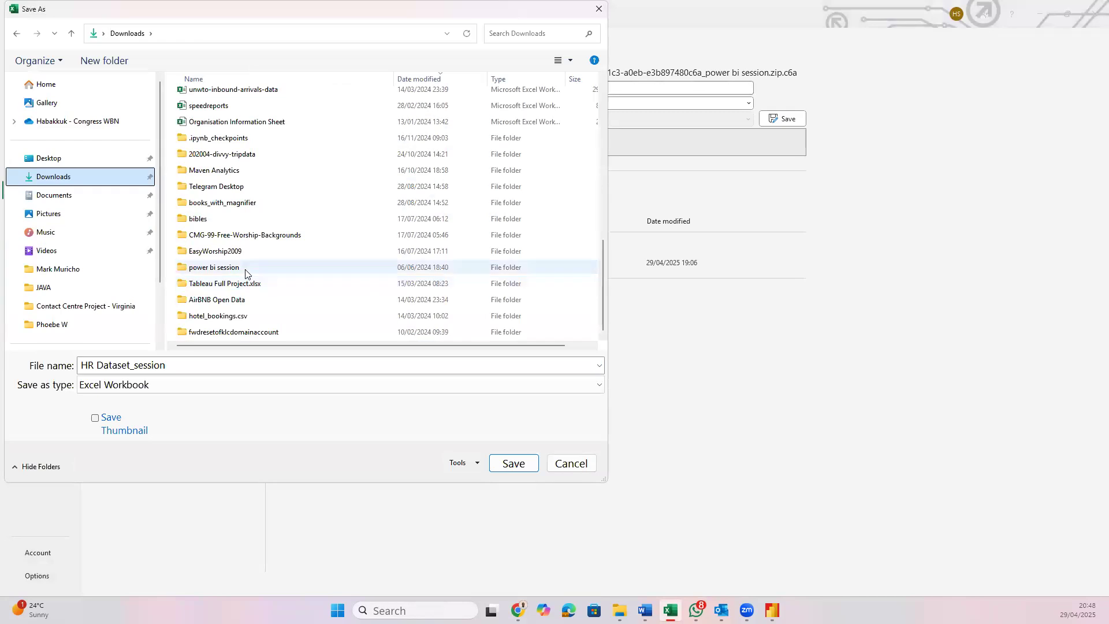
double_click(246, 270)
left_click(512, 466)
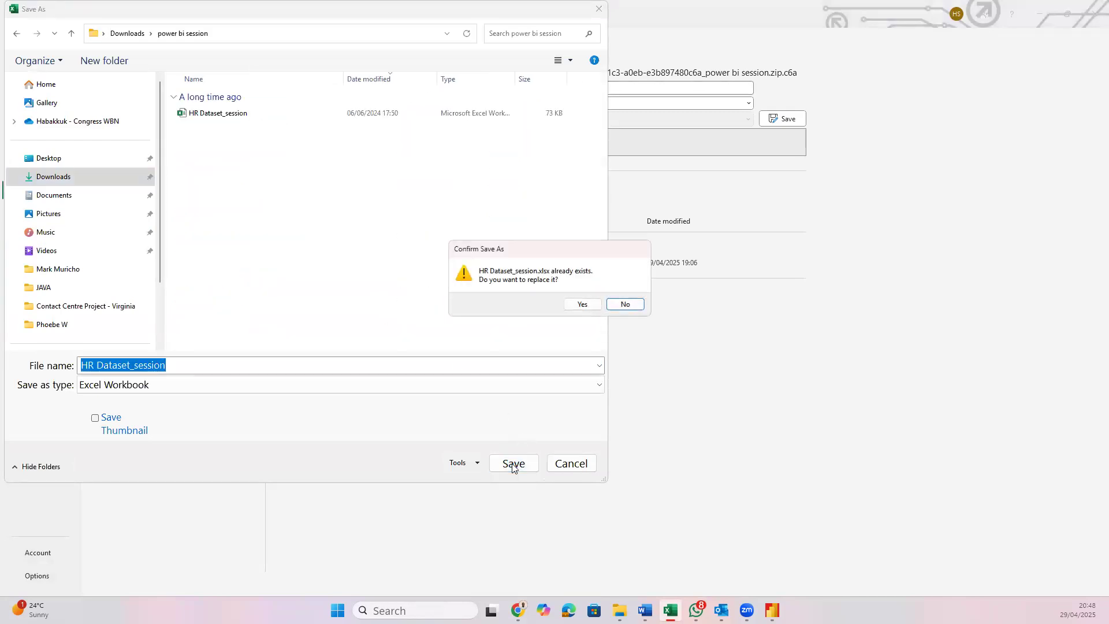
left_click(580, 305)
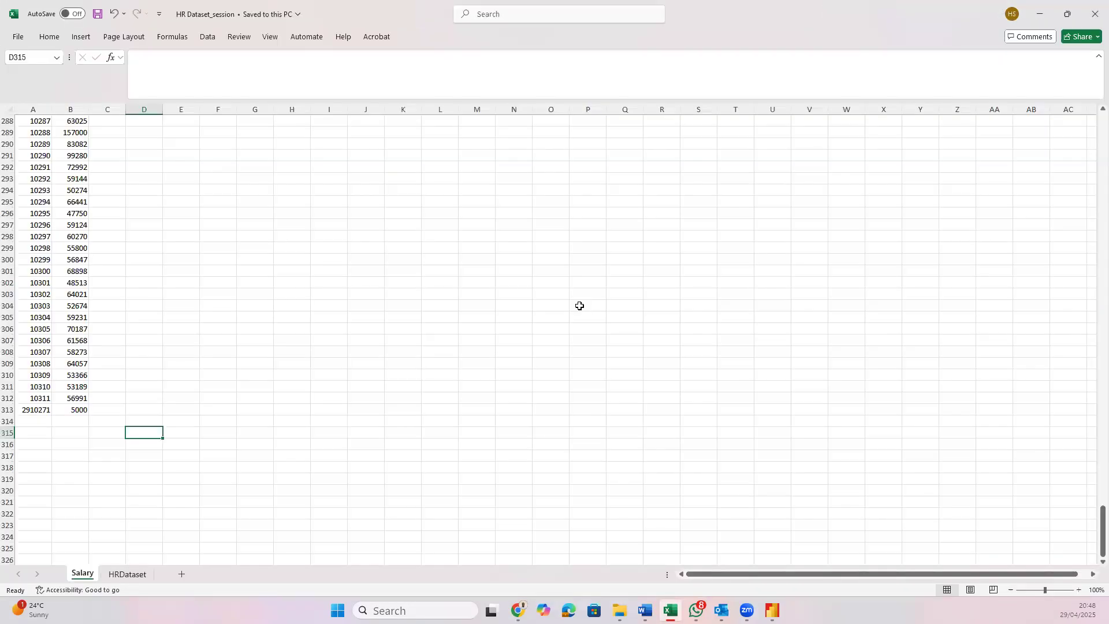
left_click(32, 408)
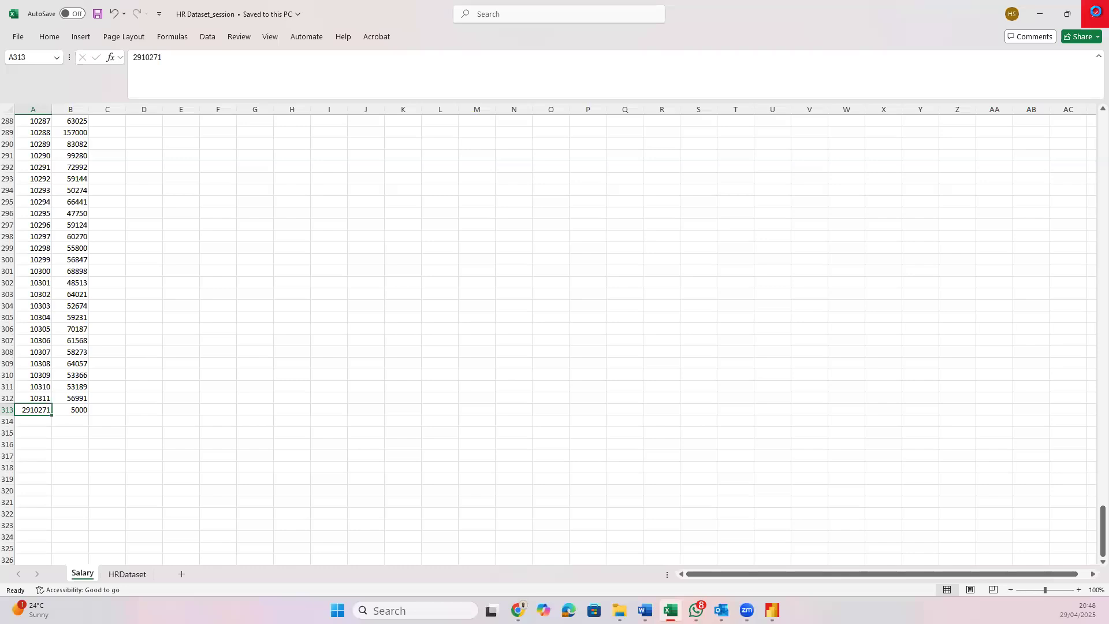
left_click(1094, 15)
In Power BI, examine the HRDataset table's columns, including Gender and the formulas behind Age(Yrs) and Age Category
scroll(433, 219, "left", 10)
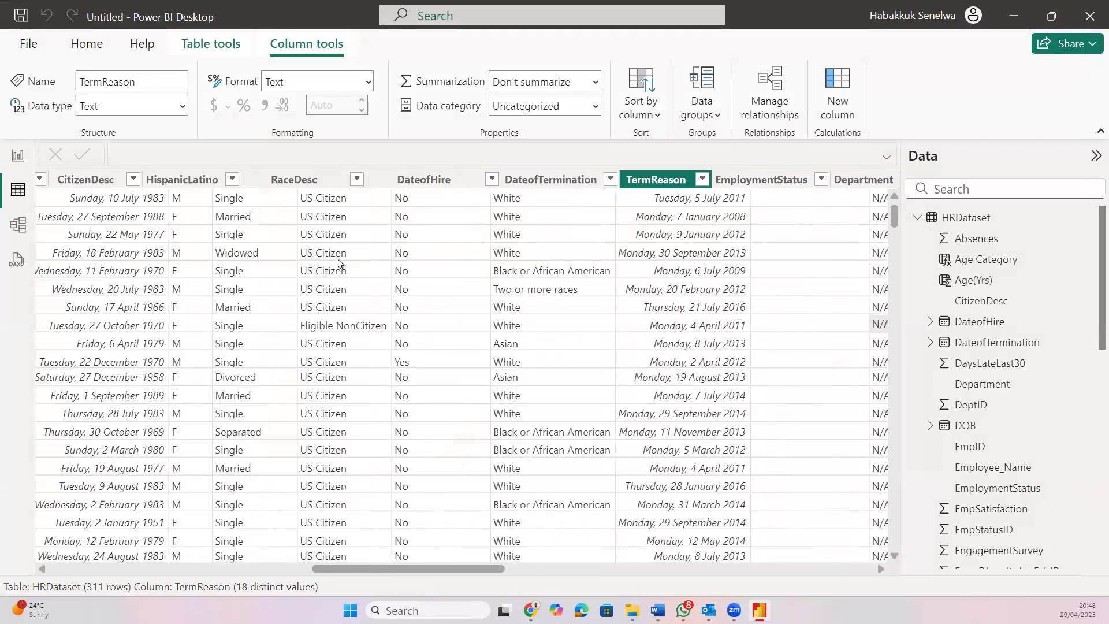
left_click(21, 159)
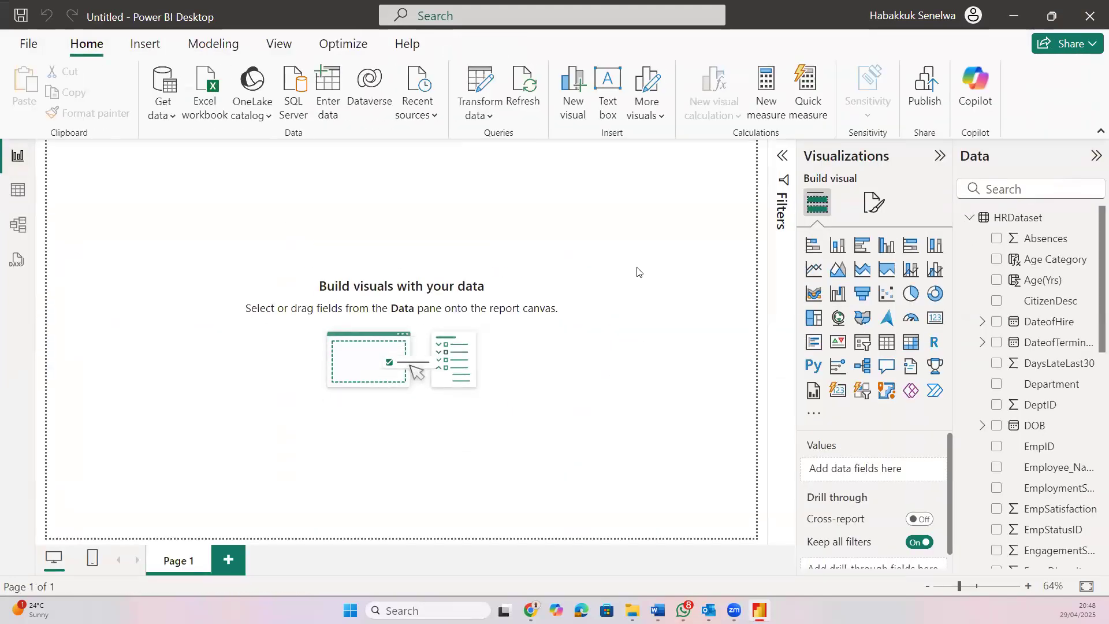
left_click(18, 190)
scroll(624, 320, "right", 10)
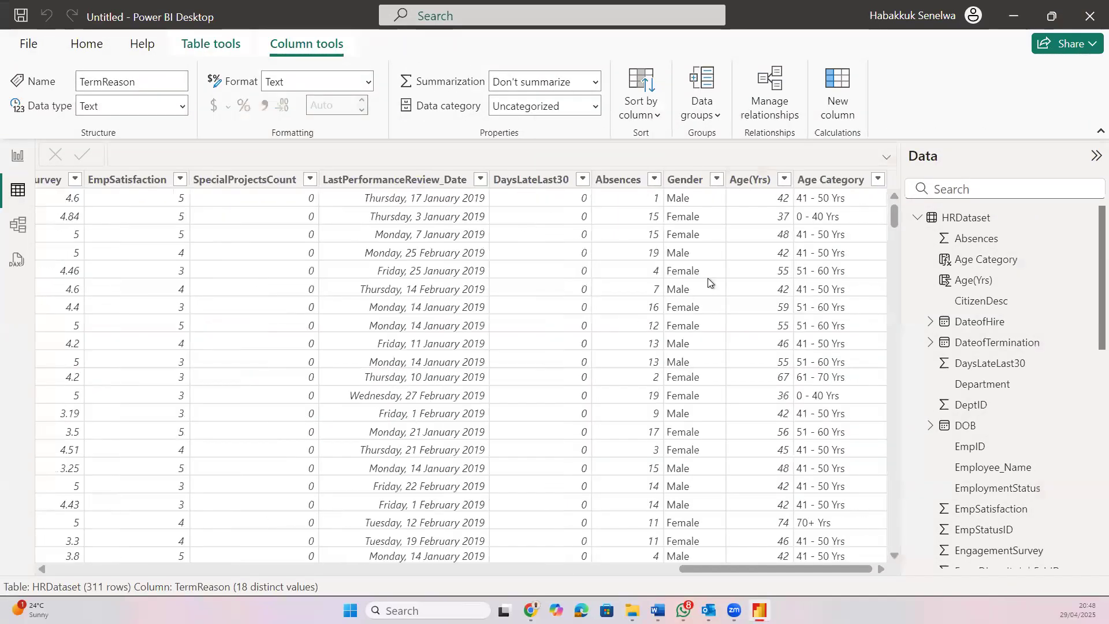
left_click(694, 184)
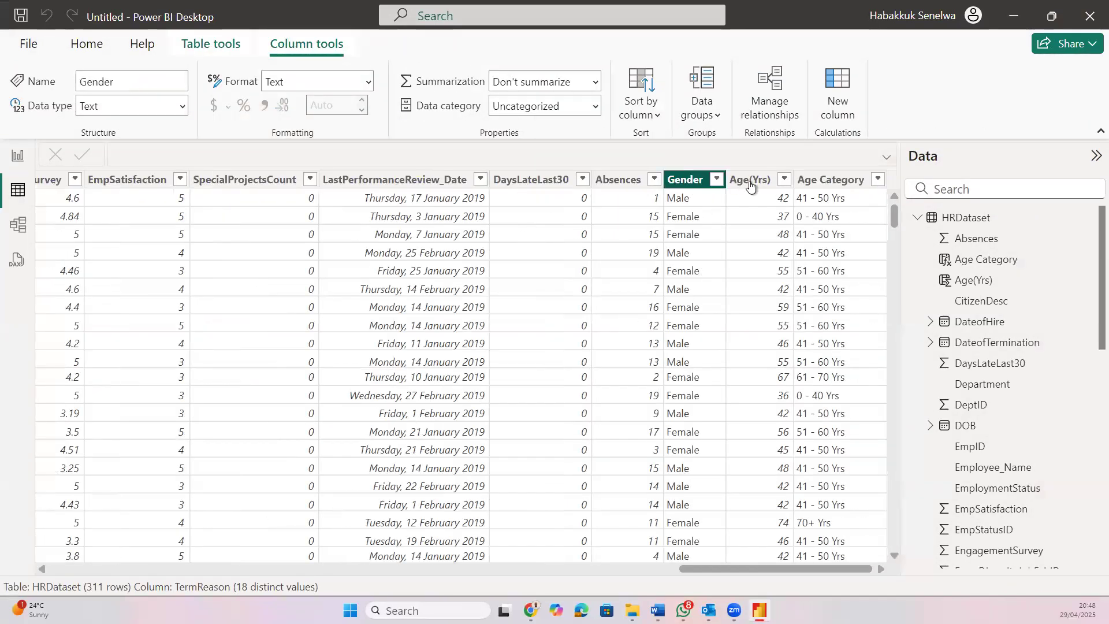
left_click(753, 181)
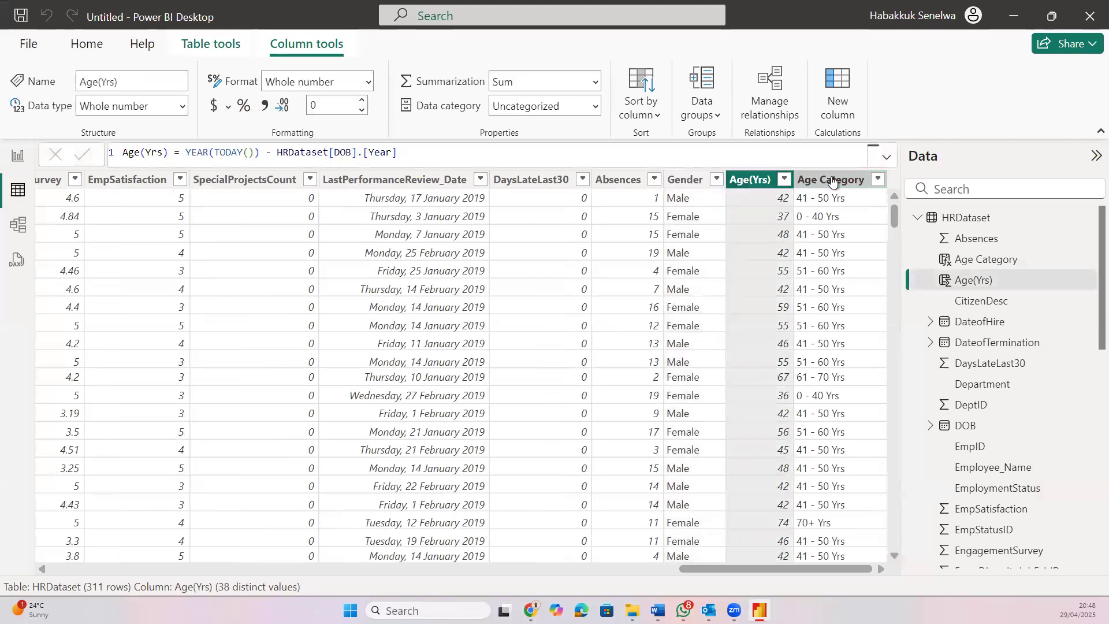
left_click(832, 181)
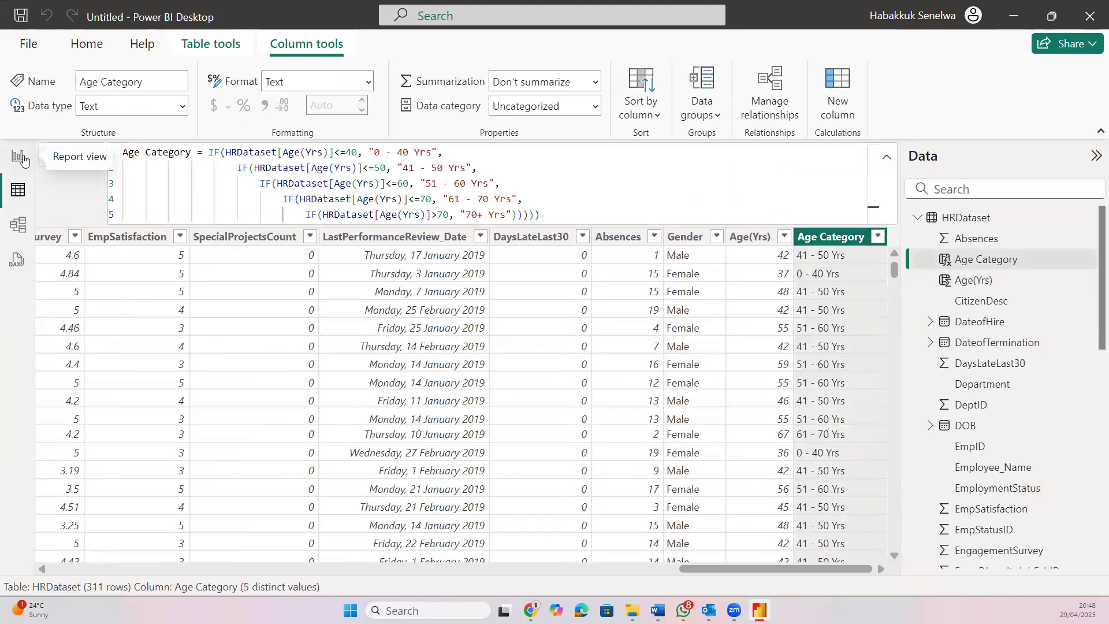
left_click(23, 159)
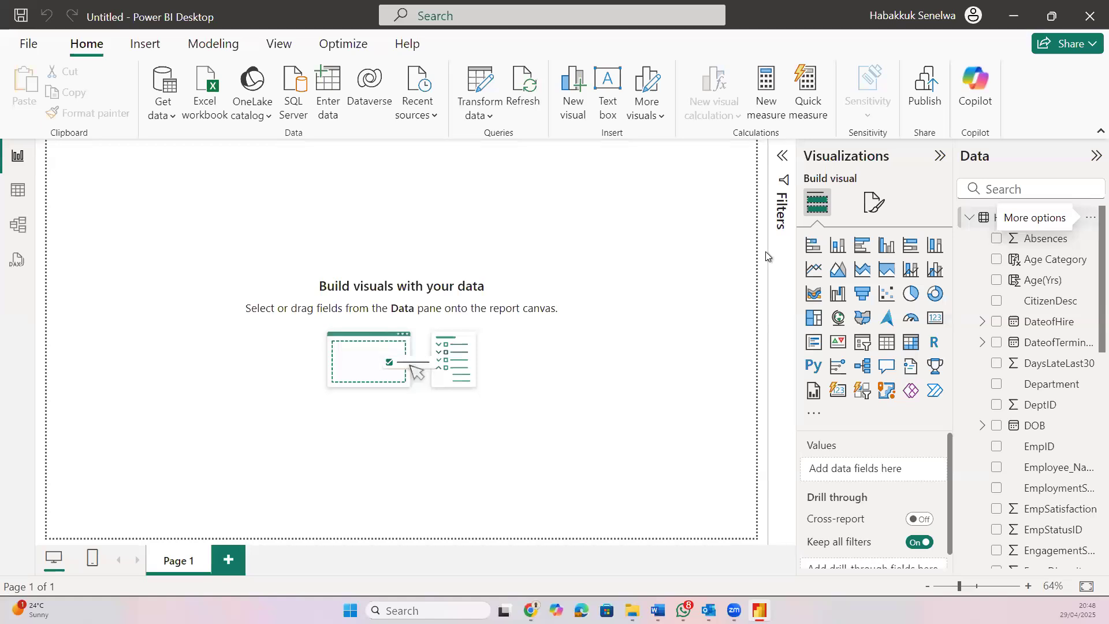
left_click(31, 189)
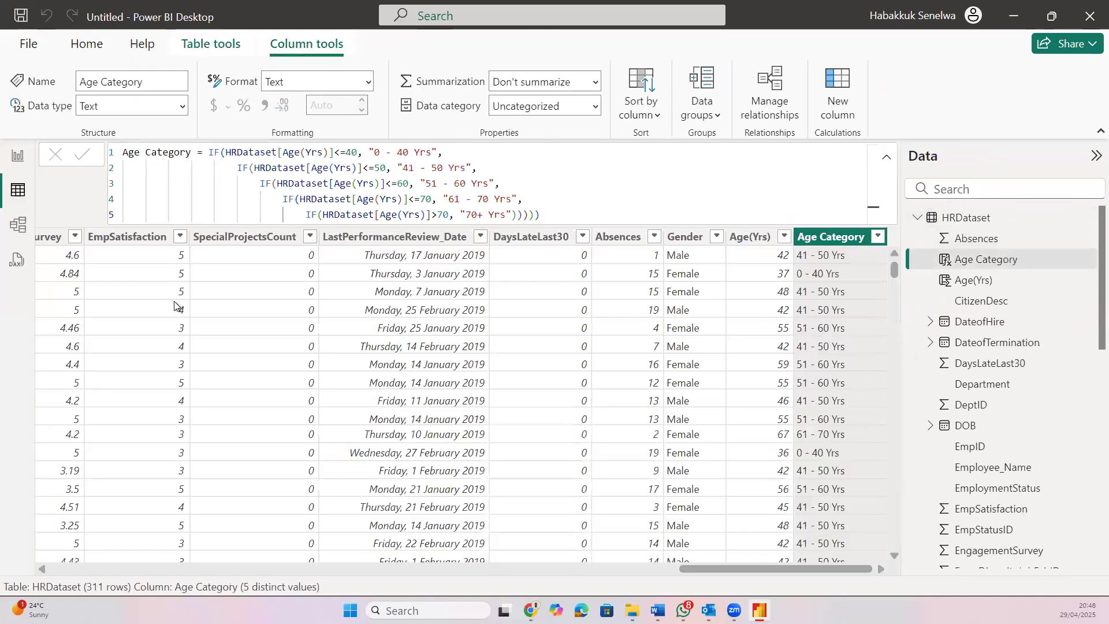
scroll(175, 301, "left", 10)
scroll(175, 300, "left", 10)
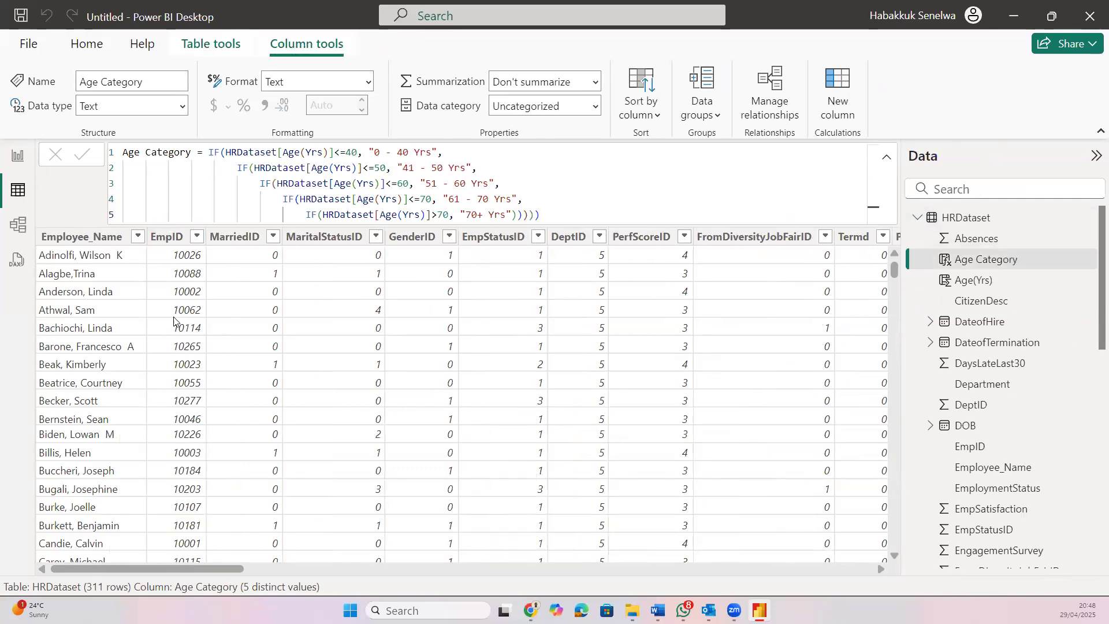
Create a new measure in the HRDataset table from the report view and name it Total Employees
left_click(18, 156)
mouse_move(1088, 223)
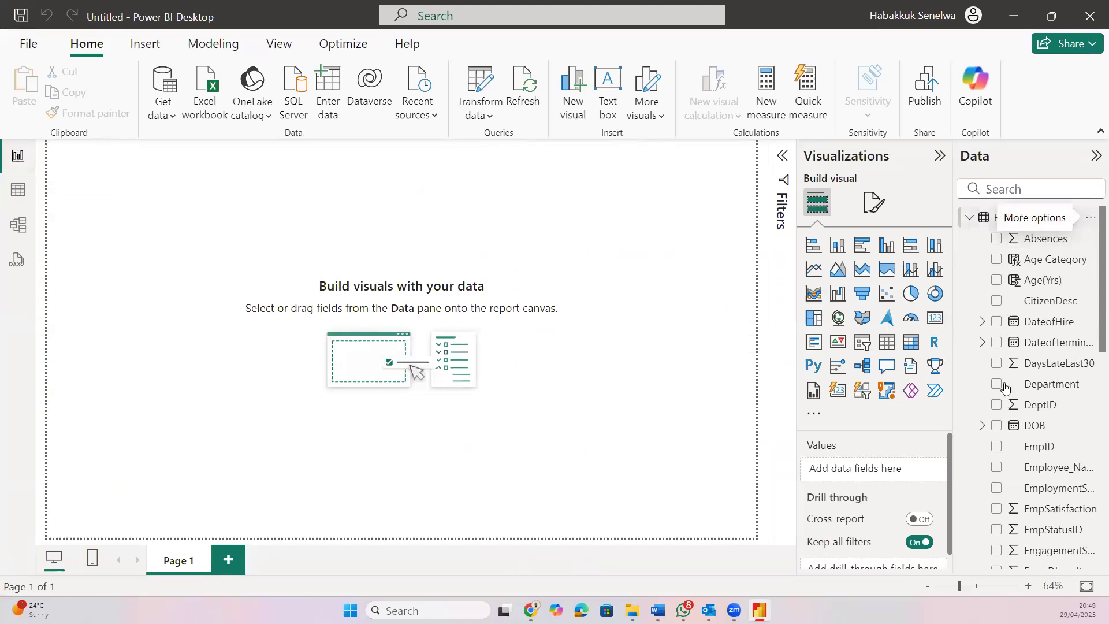
left_click(1091, 218)
key("Escape")
left_click_drag(162, 152, 110, 150)
type("Total")
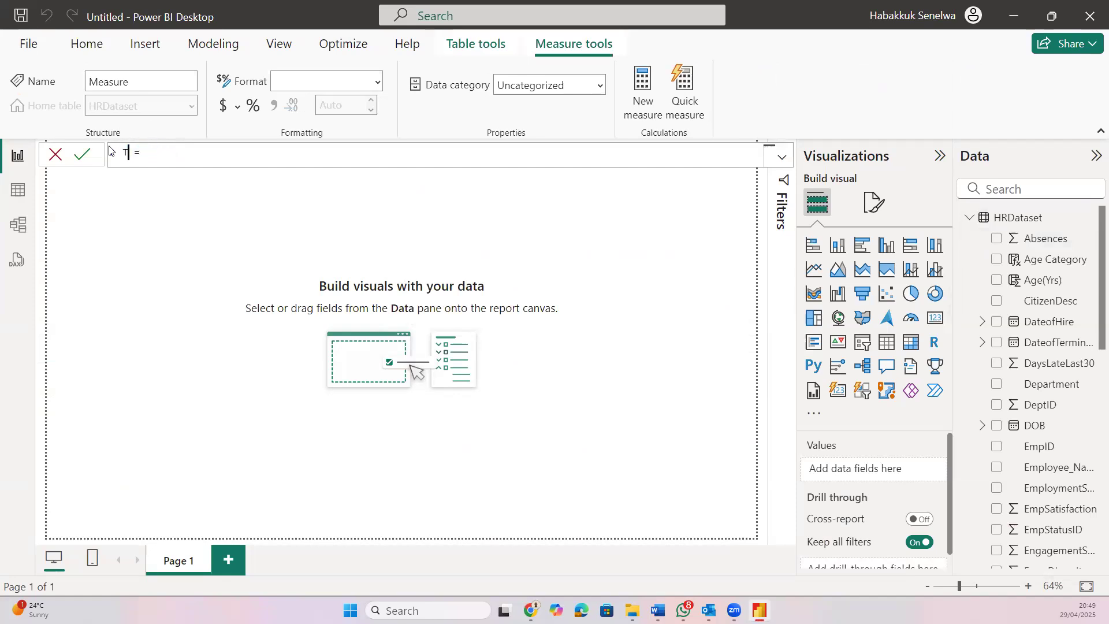
type(" Employees")
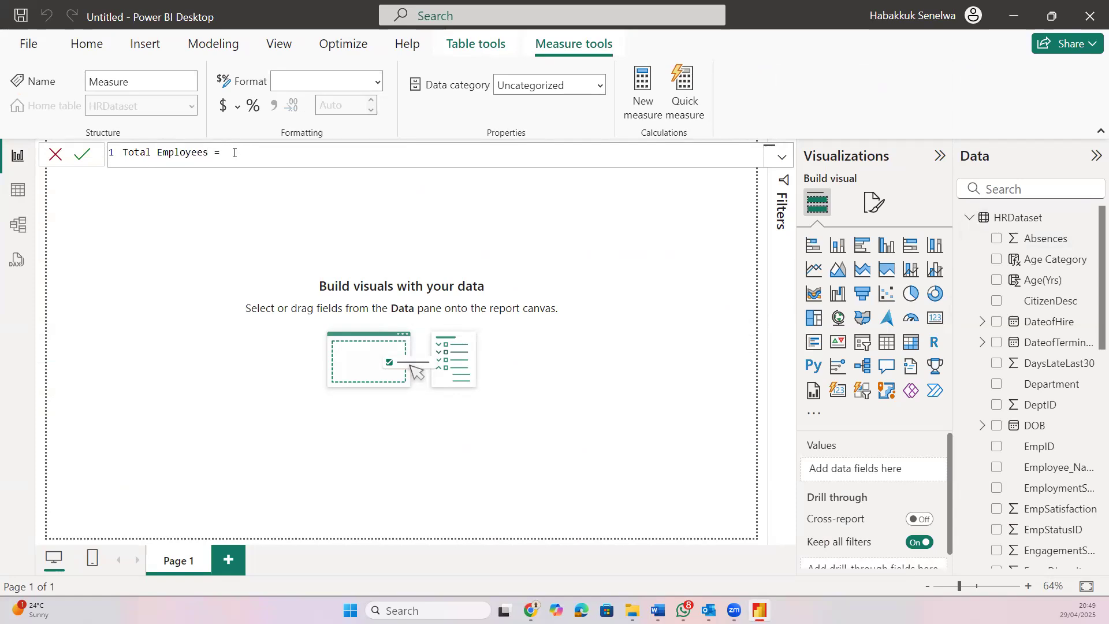
Define the Total Employees measure as DISTINCTCOUNT(HRDataset[EmpID]) and commit the formula
type("dis")
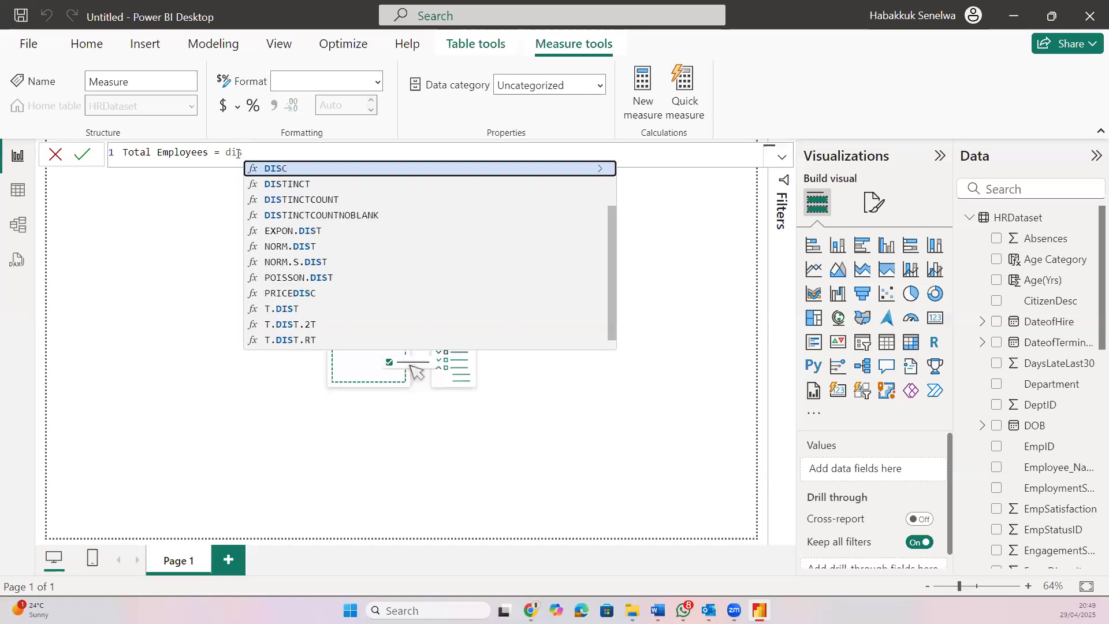
left_click(301, 199)
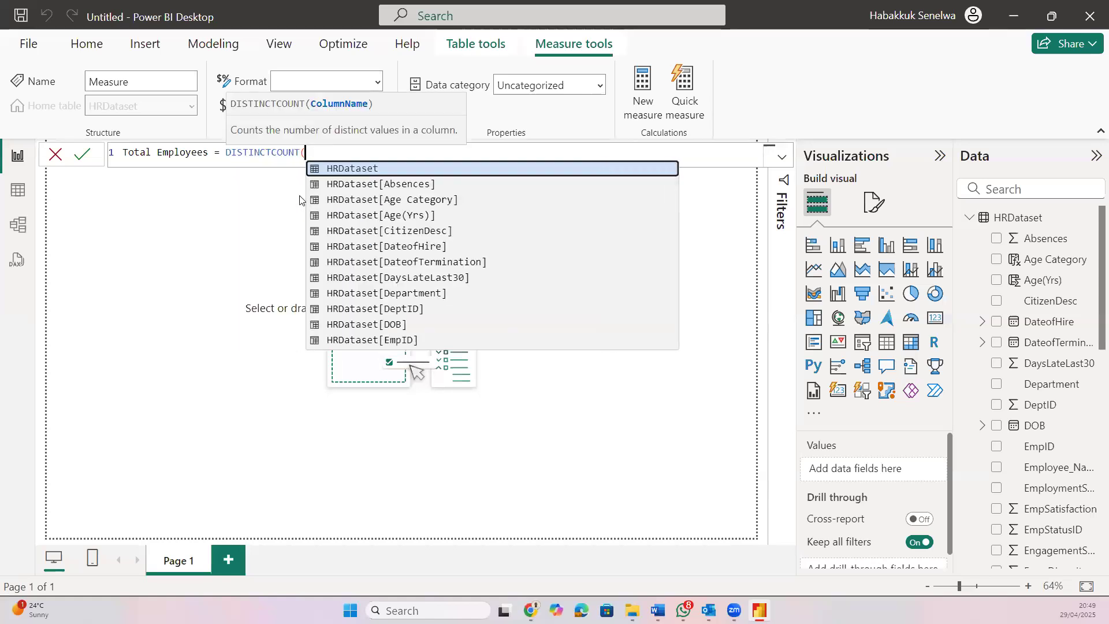
left_click(385, 170)
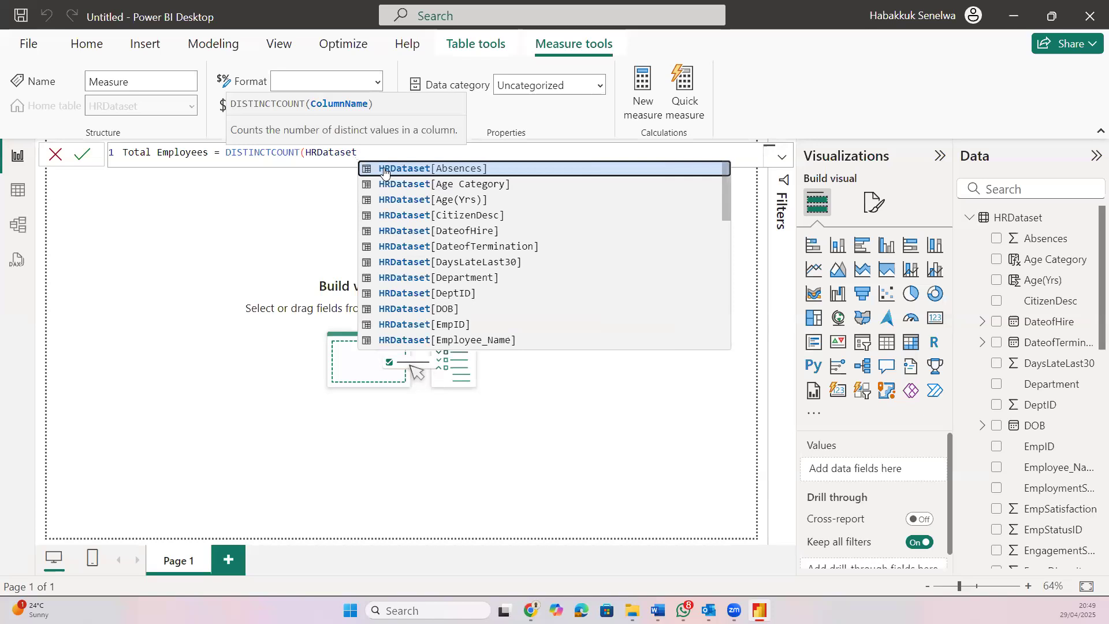
type("[emp")
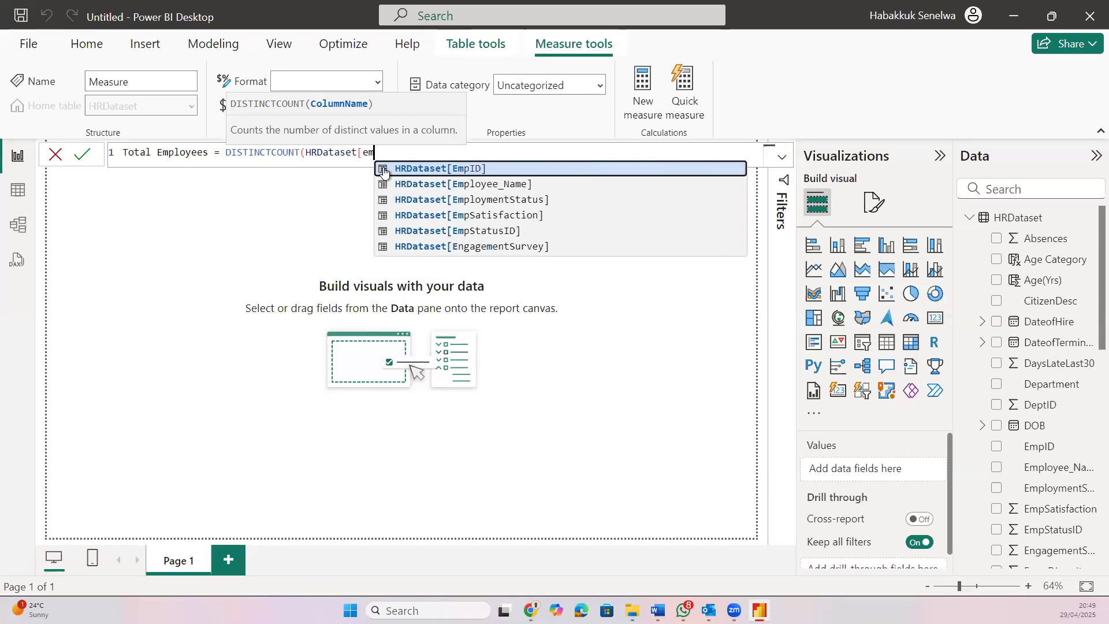
left_click(440, 167)
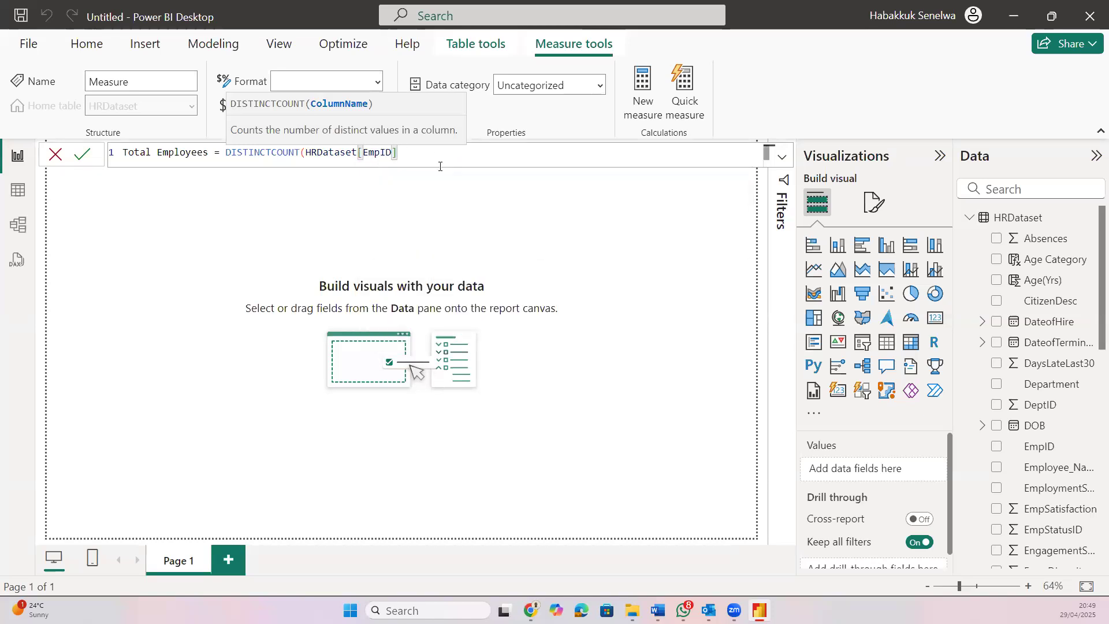
type(")")
key("Return")
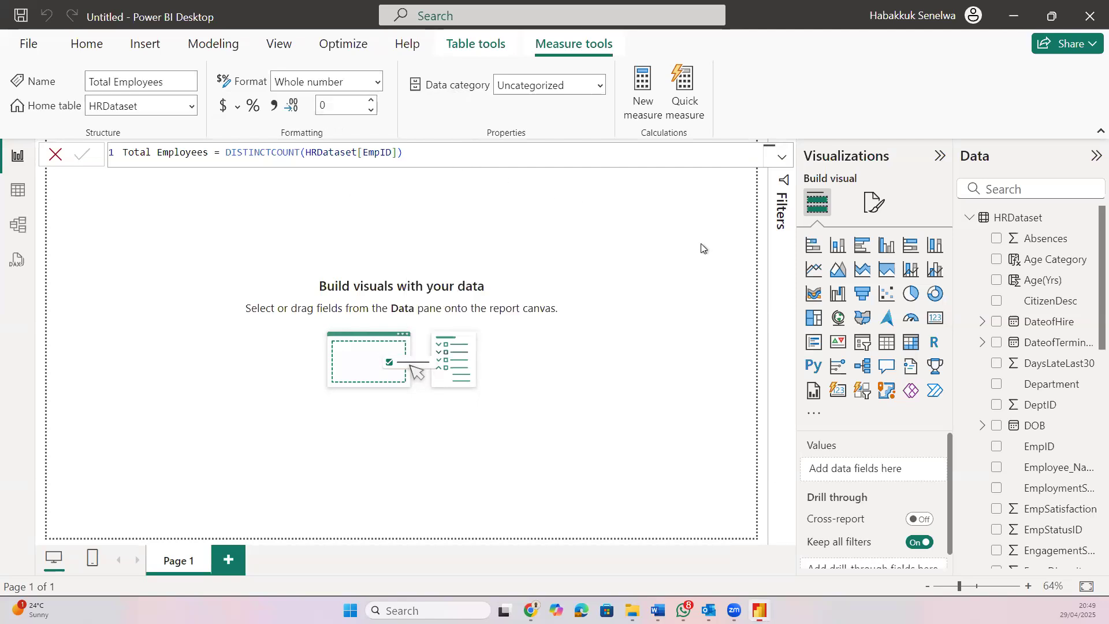
Add the Total Employees measure to the upper-left area of the report page and show it as a card visual
scroll(988, 390, "down", 10)
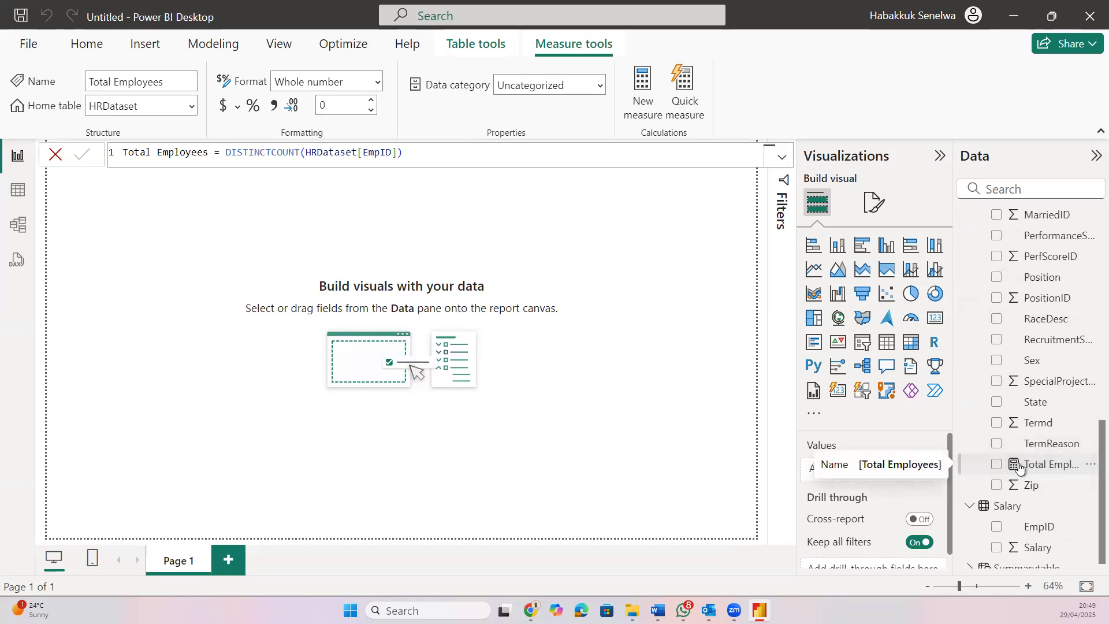
left_click_drag(1034, 468, 159, 222)
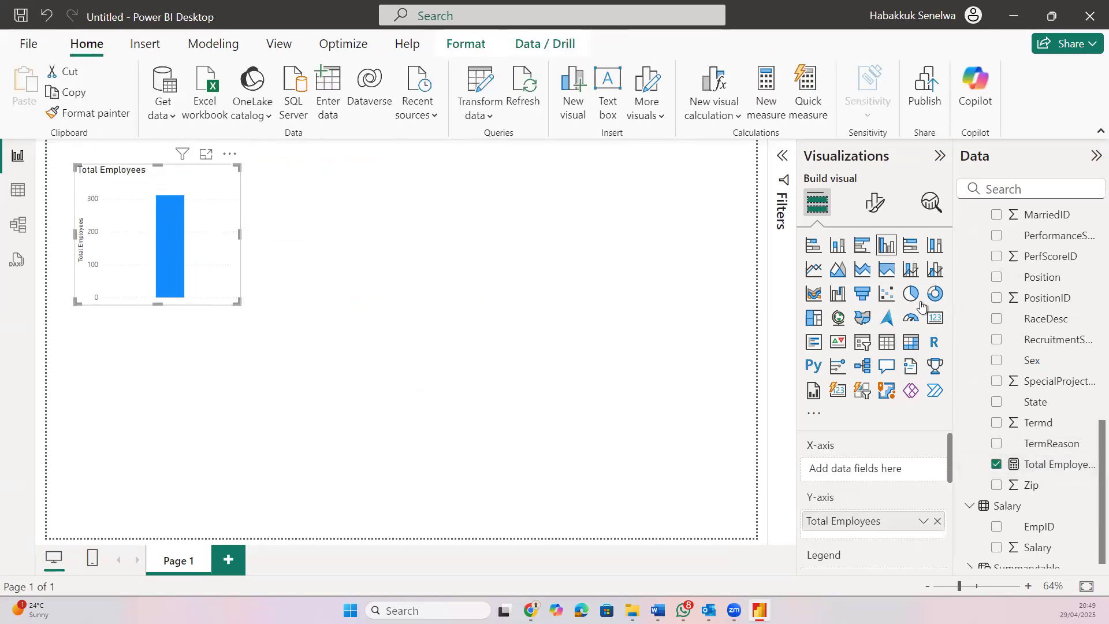
left_click(933, 319)
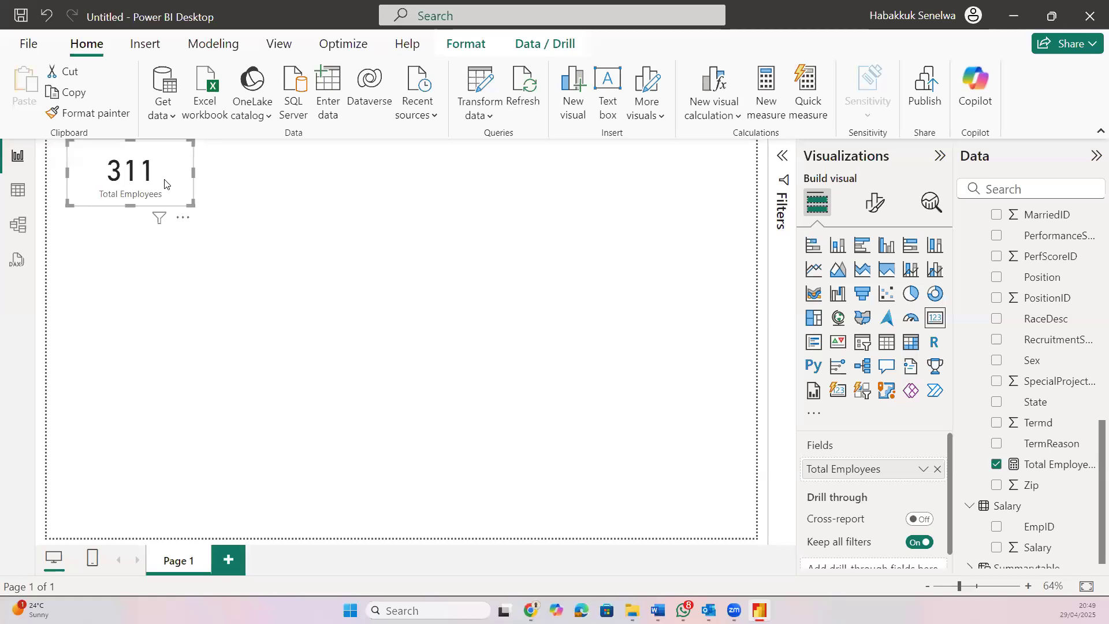
left_click(342, 297)
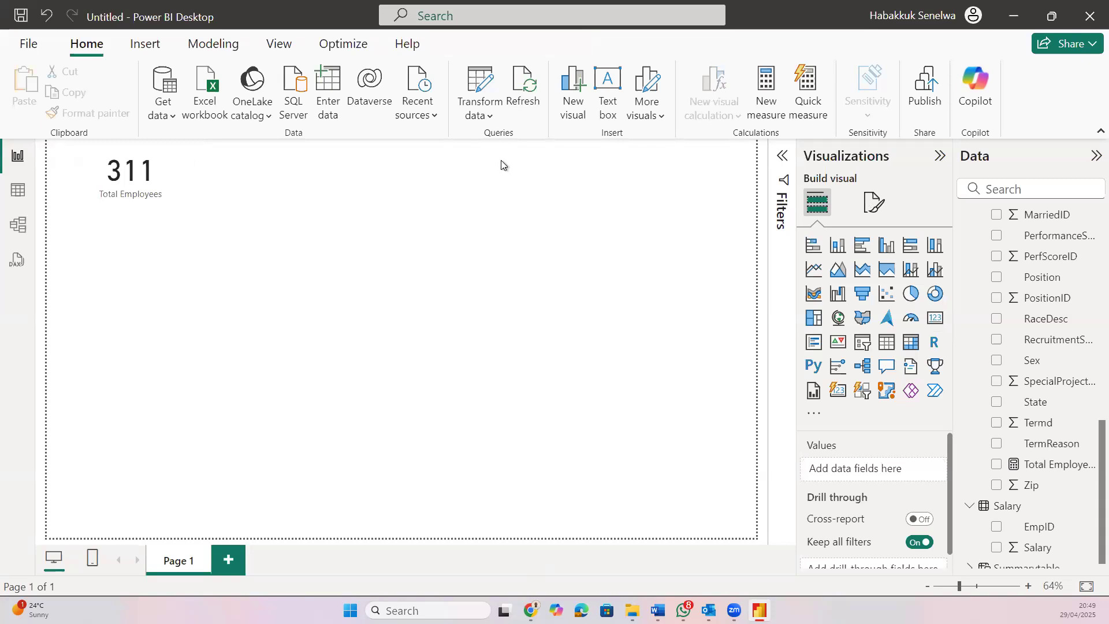
Collapse the Visualizations pane and try to refresh the report's data from the source workbook
left_click(927, 157)
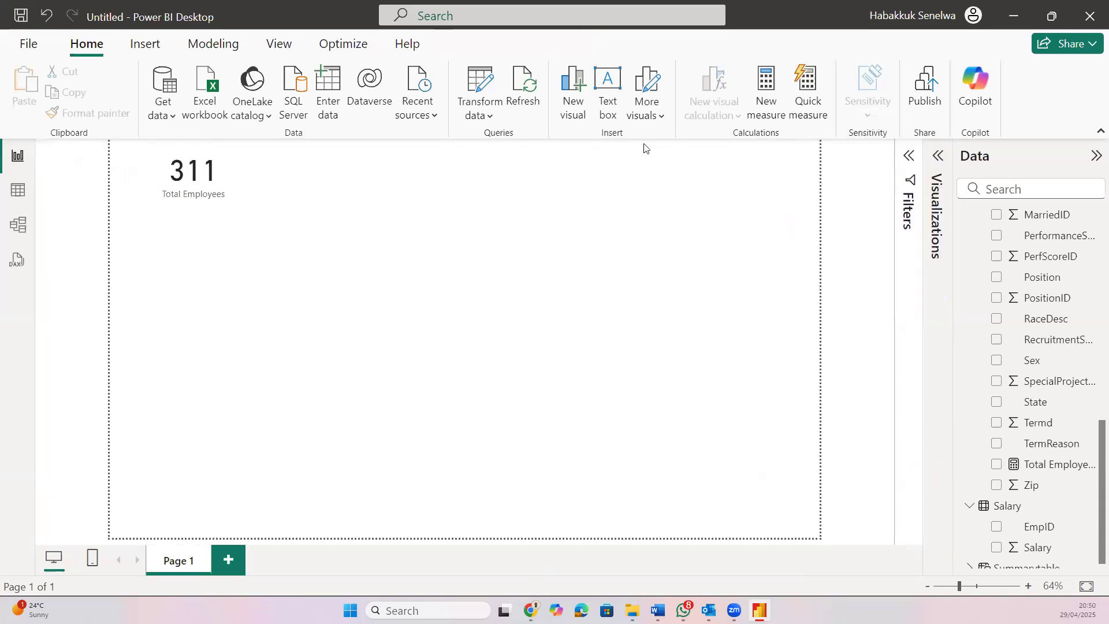
left_click(523, 106)
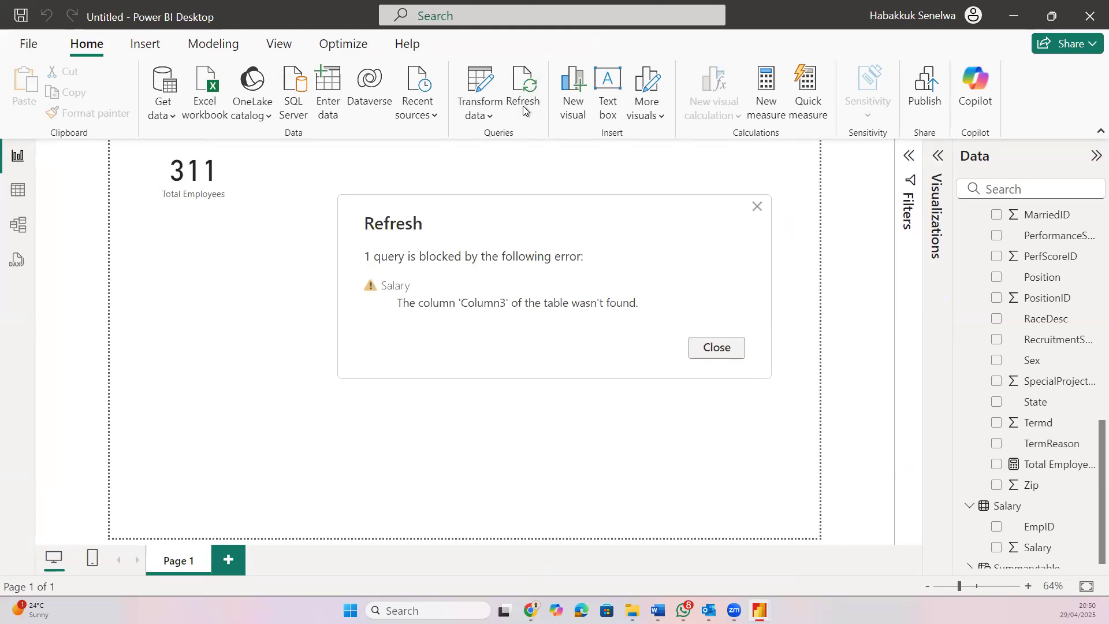
left_click(722, 348)
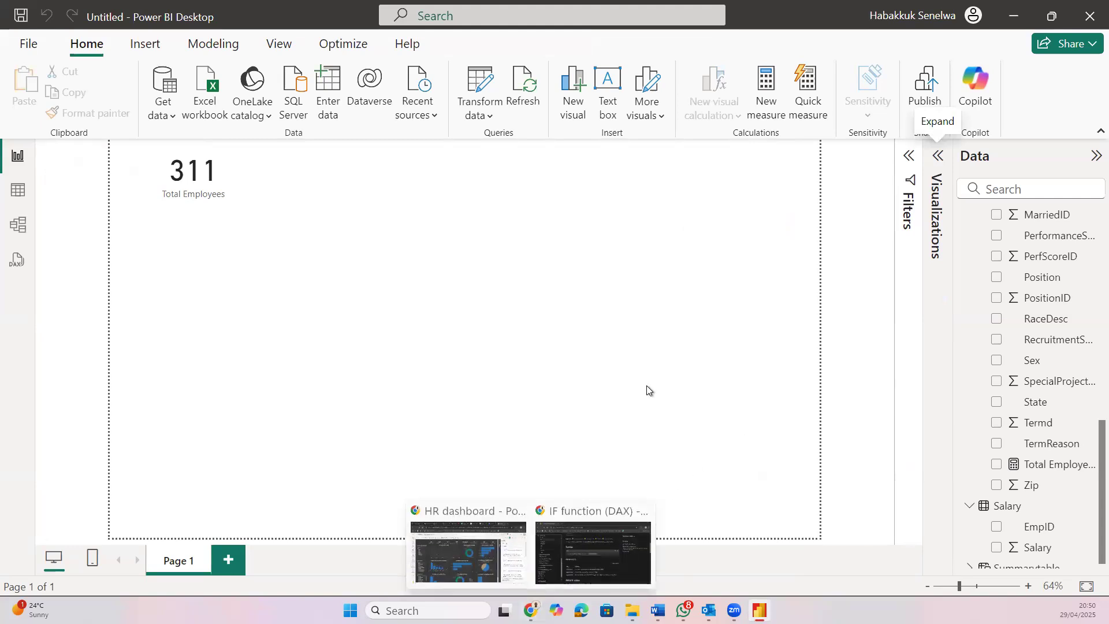
Open the Power Query Editor and show the Salary query to examine its applied steps and formula
left_click(489, 116)
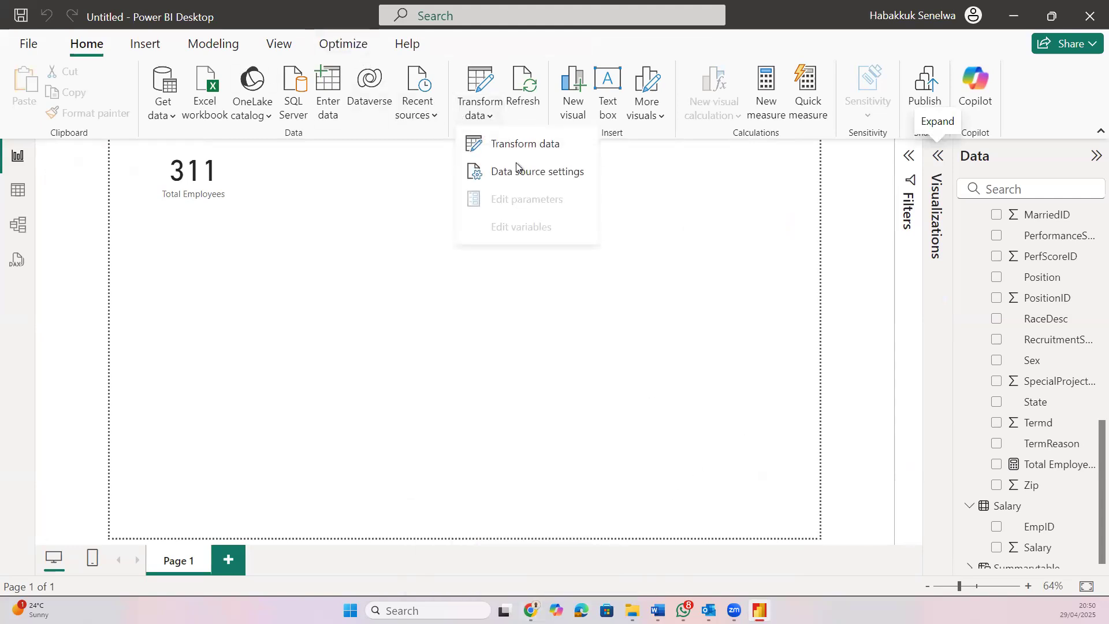
left_click(526, 150)
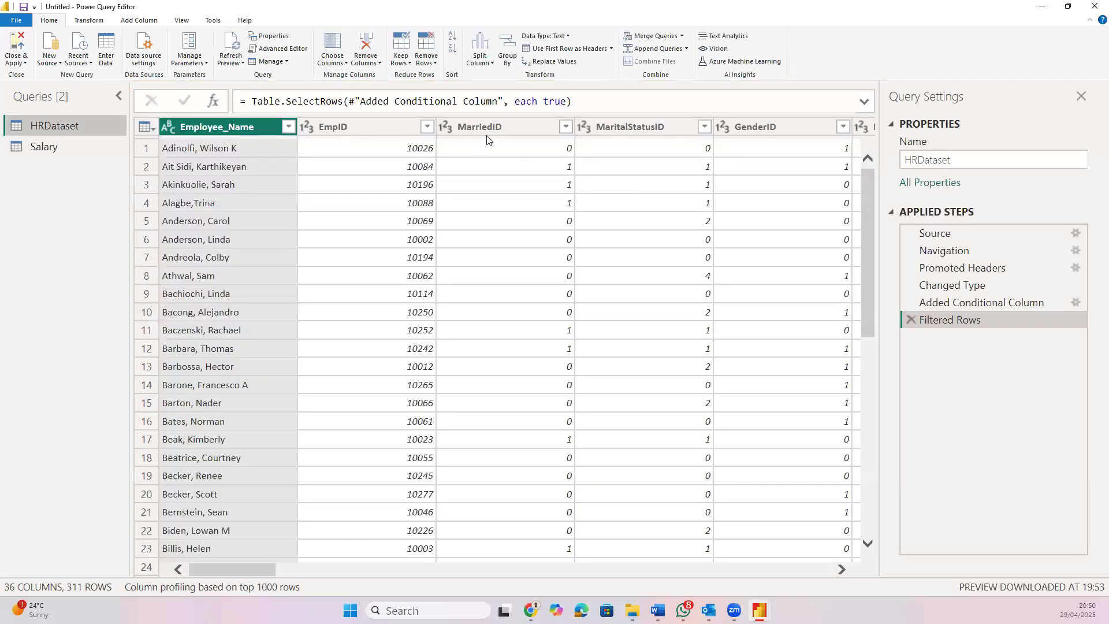
left_click(47, 147)
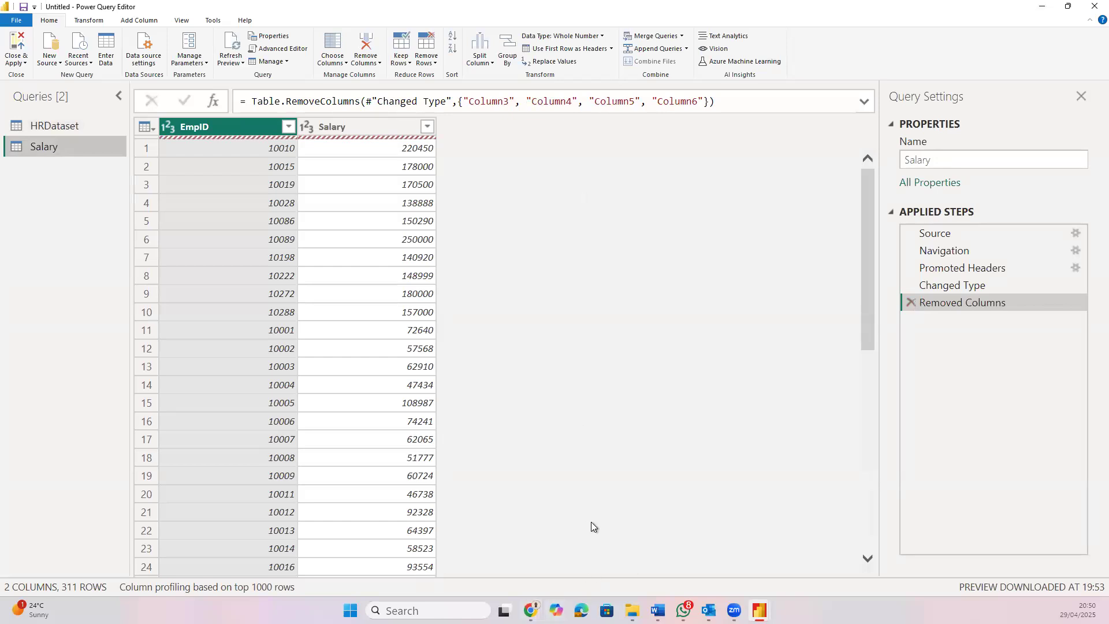
Switch to the HR Dataset_session workbook and go to the empty columns beside the first rows of the Salary sheet
key("super")
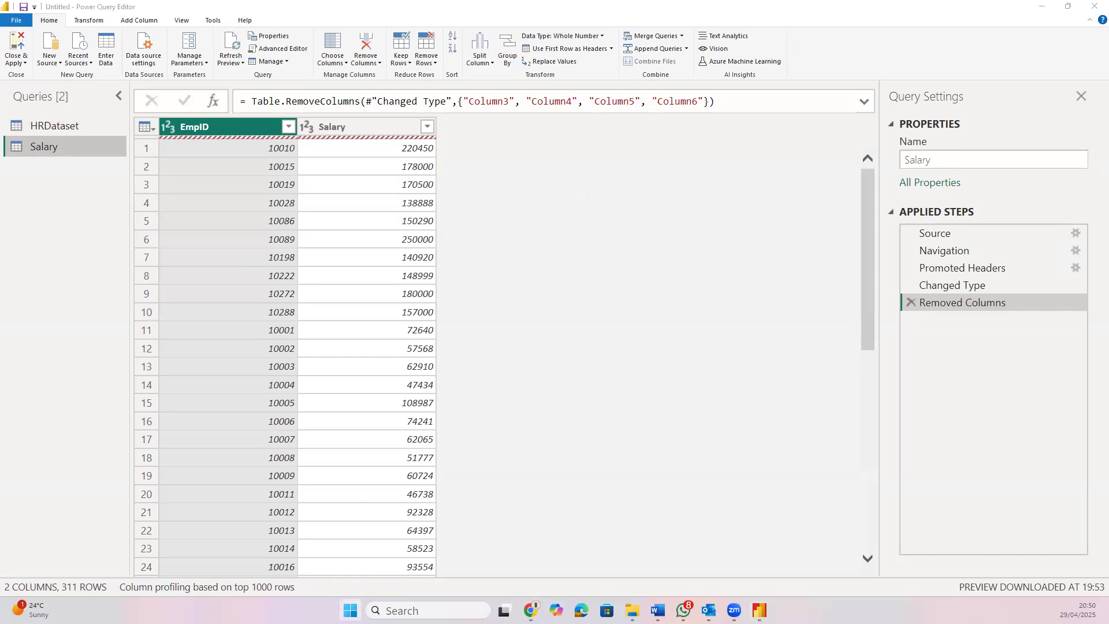
key("super")
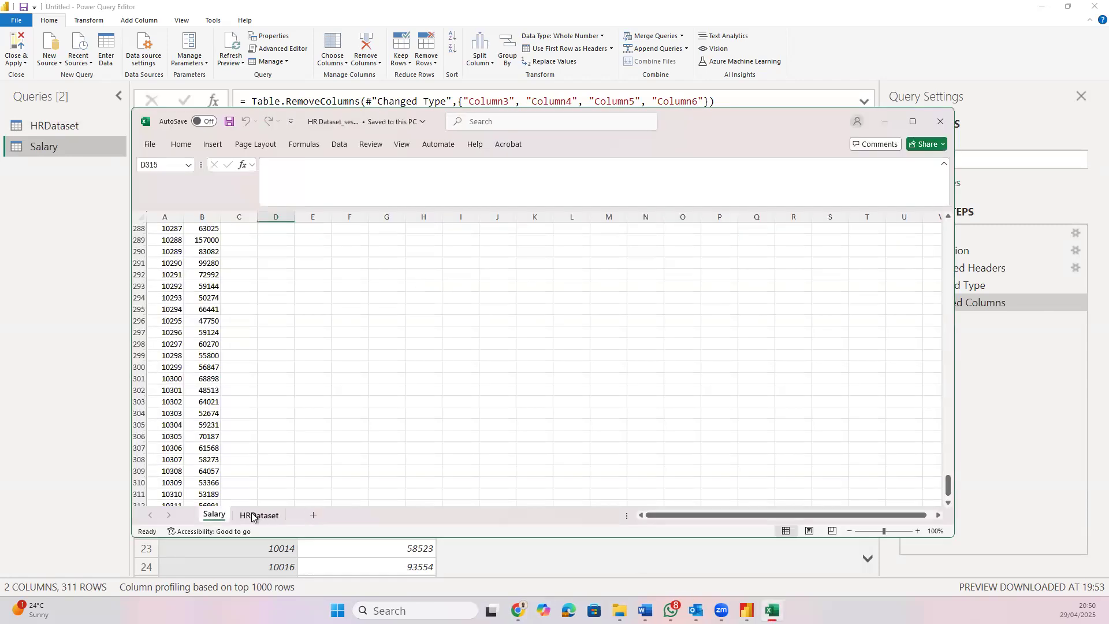
left_click(245, 515)
left_click(214, 514)
left_click(264, 230)
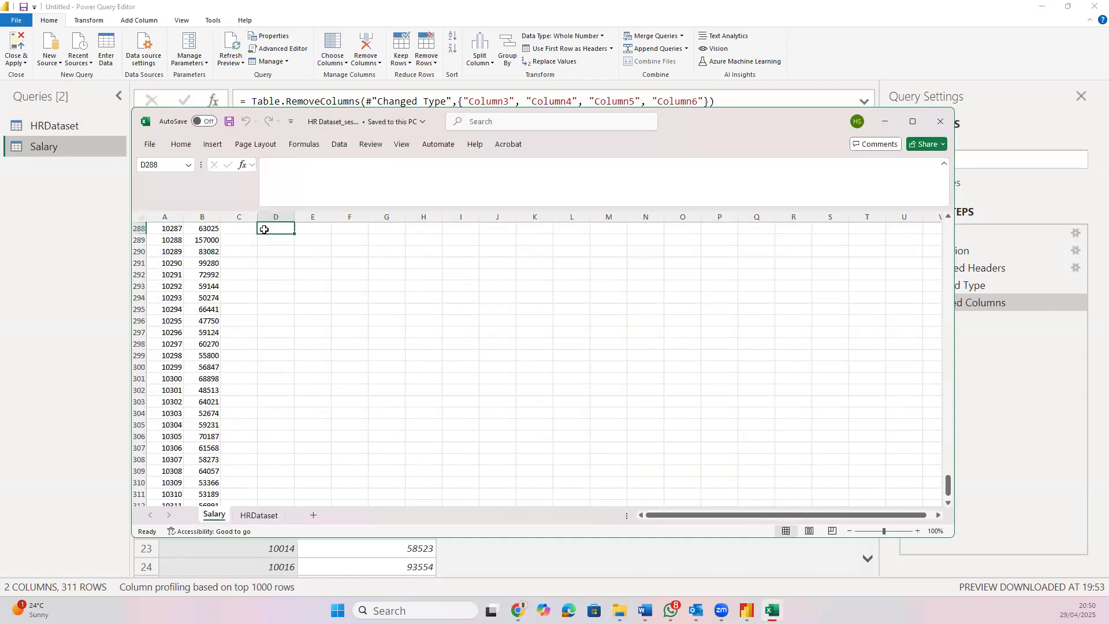
scroll(260, 230, "up", 20)
left_click(241, 238)
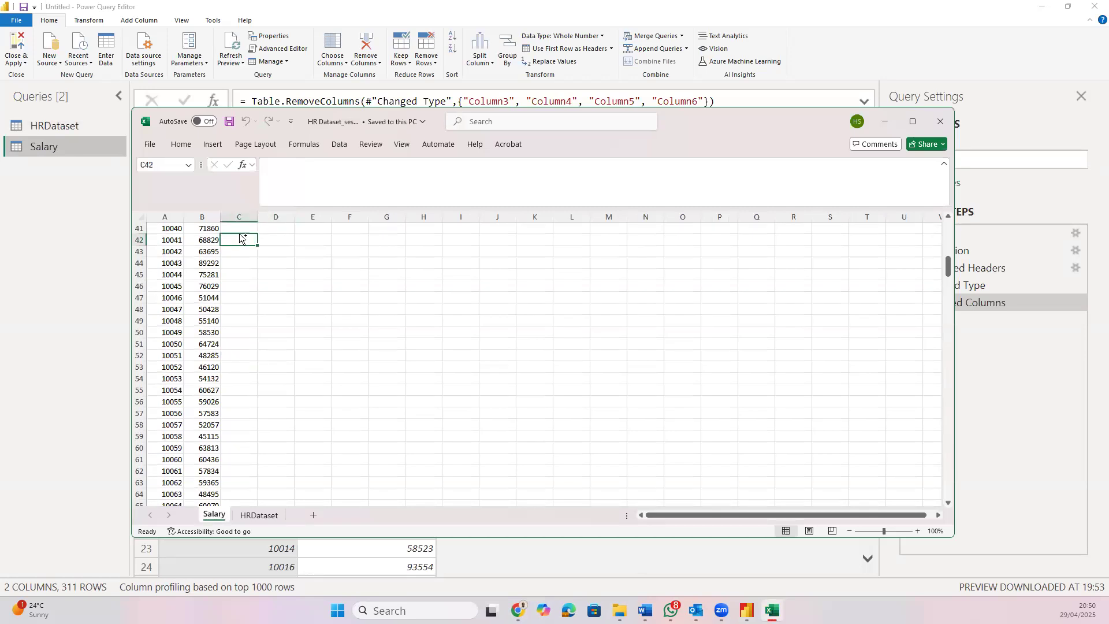
key("ctrl+shift+Up")
left_click(240, 235)
key("Right")
key("Right")
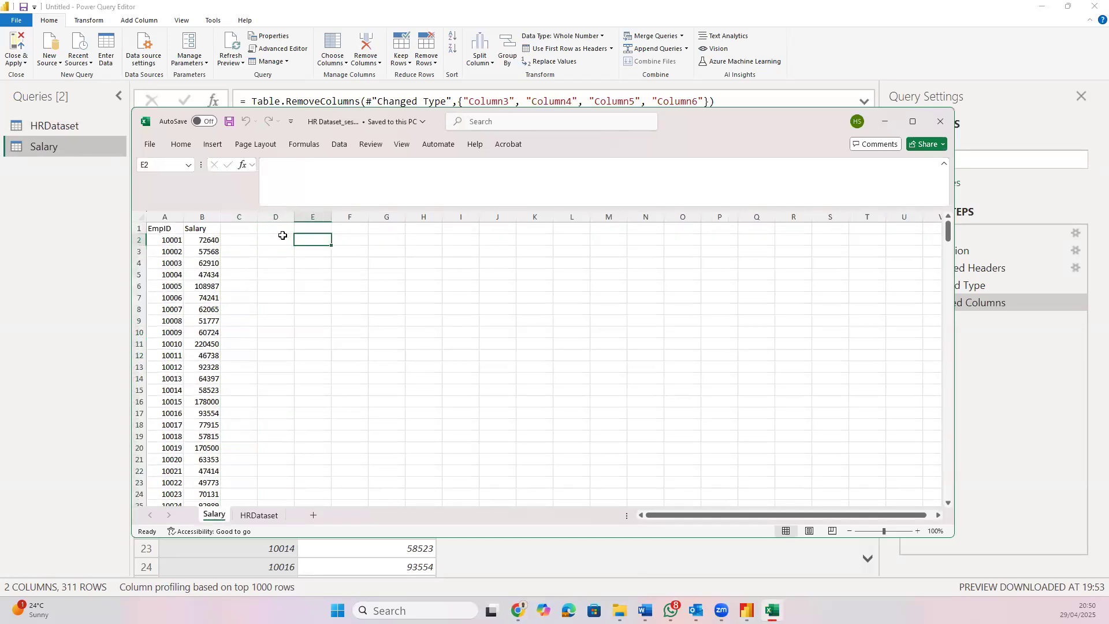
Clear cell D2 on the Salary sheet, then save and close the HR Dataset_session workbook
left_click(282, 236)
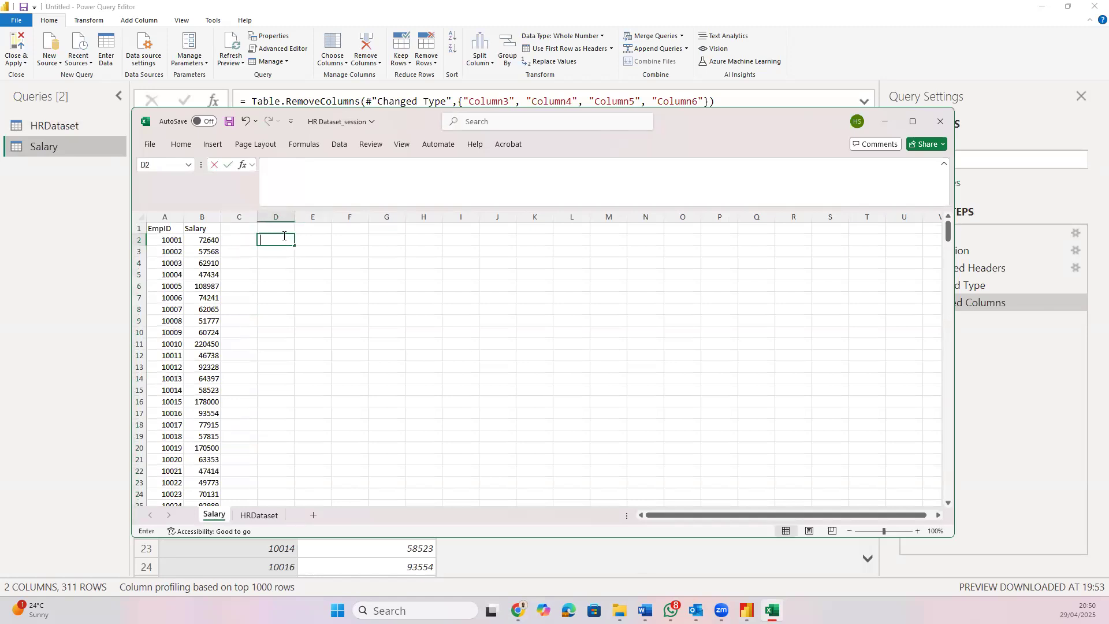
key("Left")
key("Down")
key("Down")
key("Down")
key("Down")
key("Down")
key("Down")
key("Down")
key("ctrl+s")
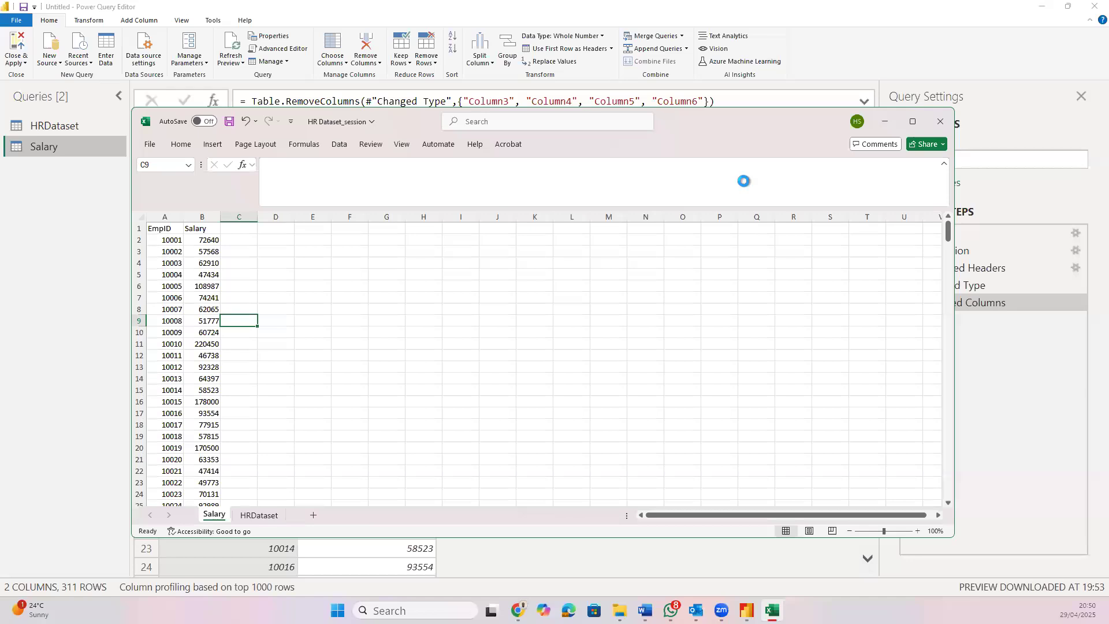
left_click(946, 119)
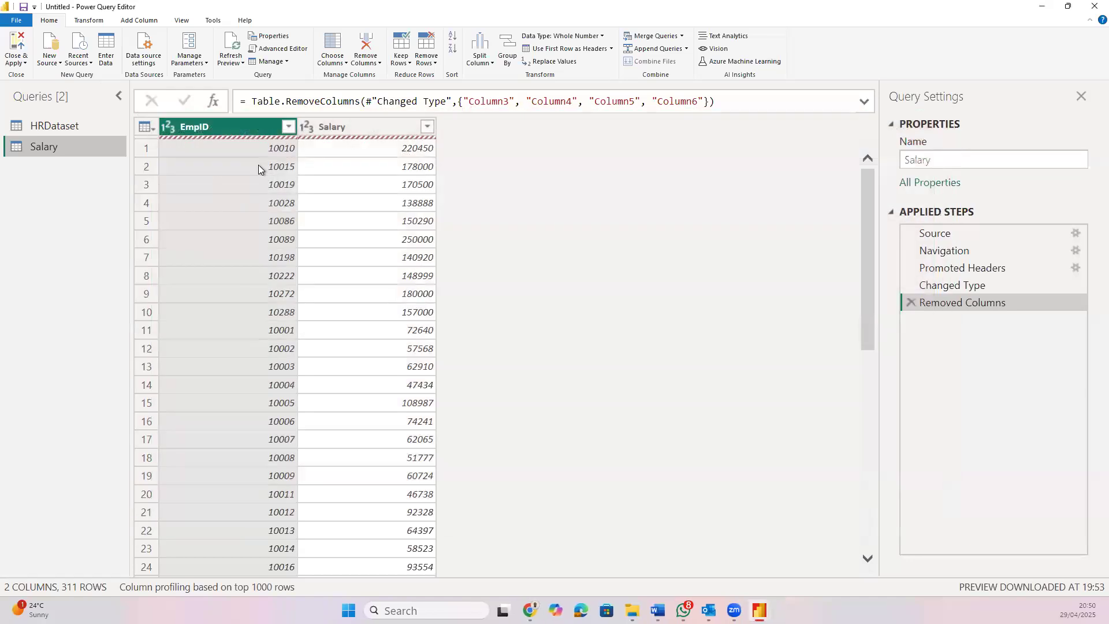
Reopen the HR Dataset_session workbook, check the last EmpID and Salary rows on the Salary sheet, and close it
left_click(25, 62)
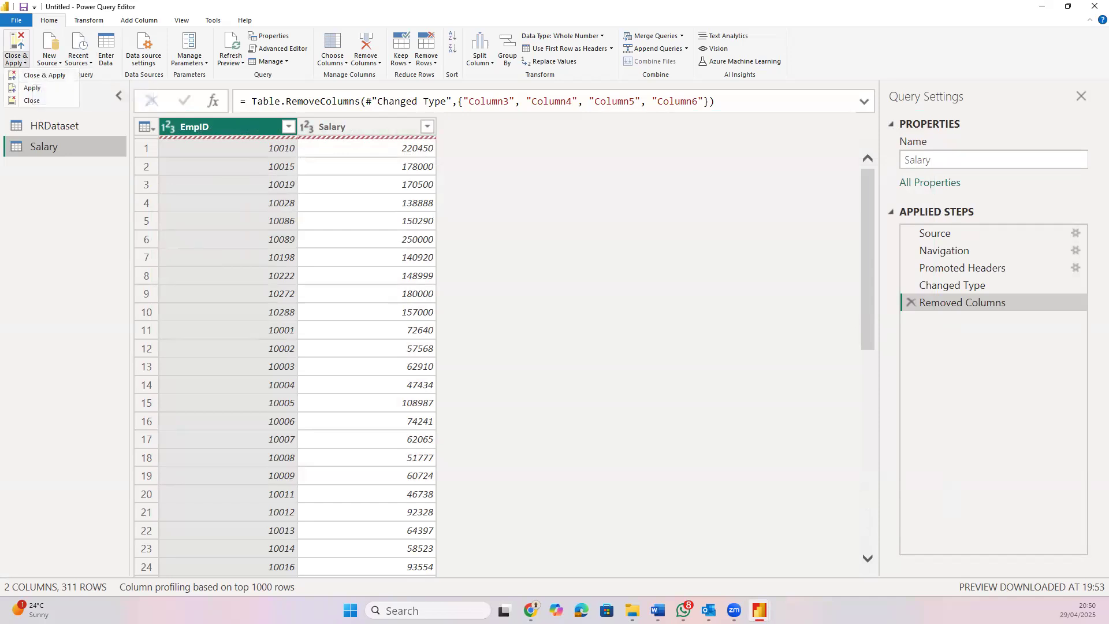
key("alt+Tab")
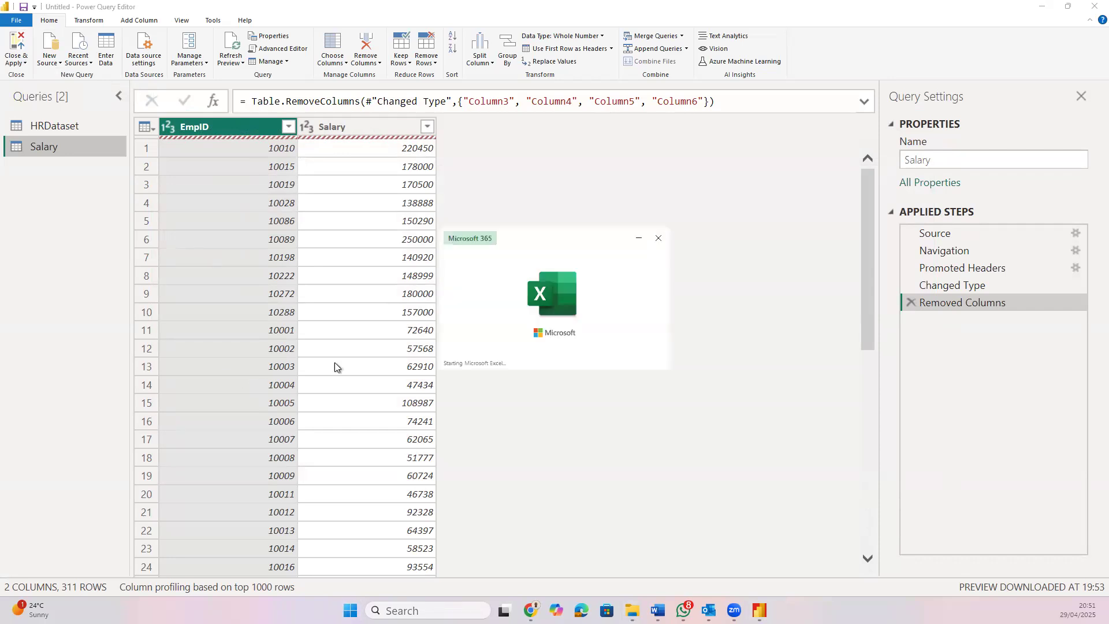
scroll(185, 382, "down", 20)
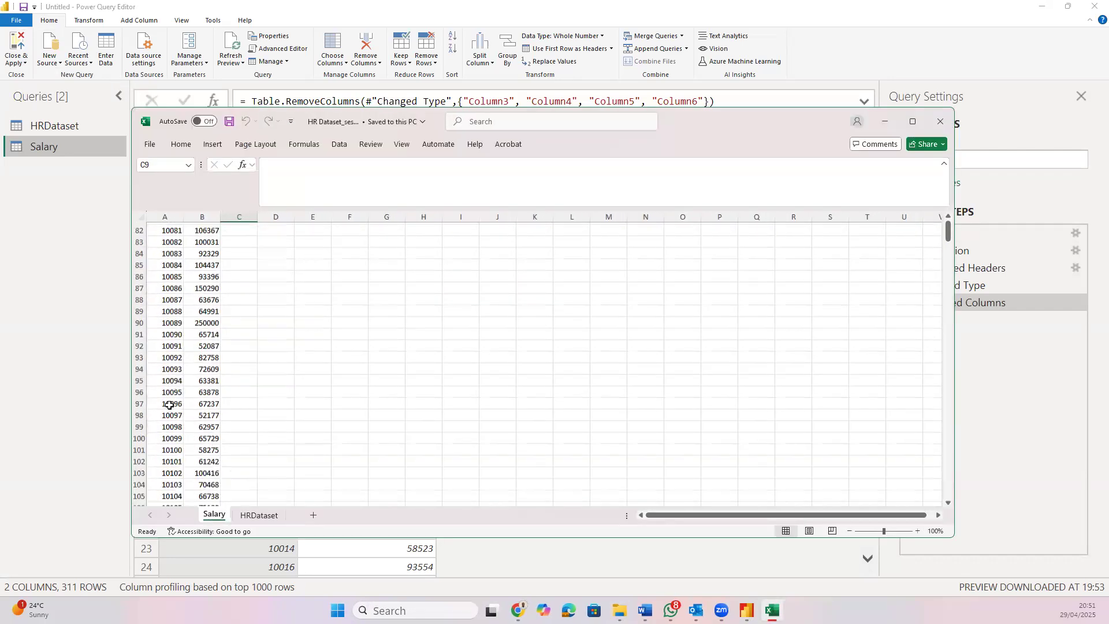
left_click(173, 410)
key("ctrl+shift+Down")
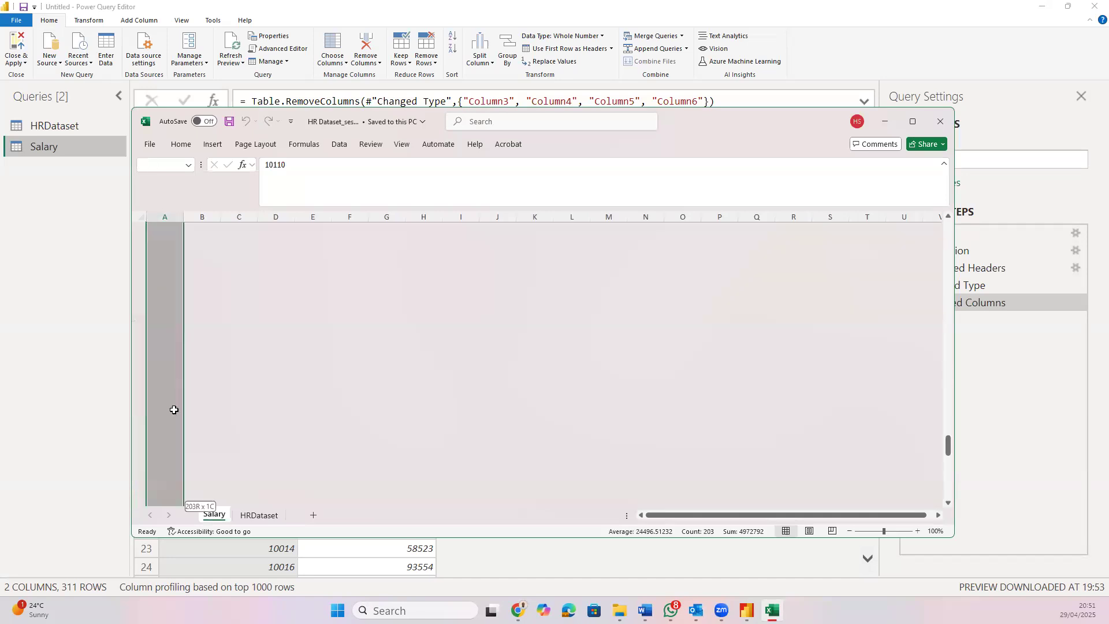
left_click(208, 492)
left_click(164, 495)
left_click(205, 495)
left_click(170, 492)
left_click(710, 289)
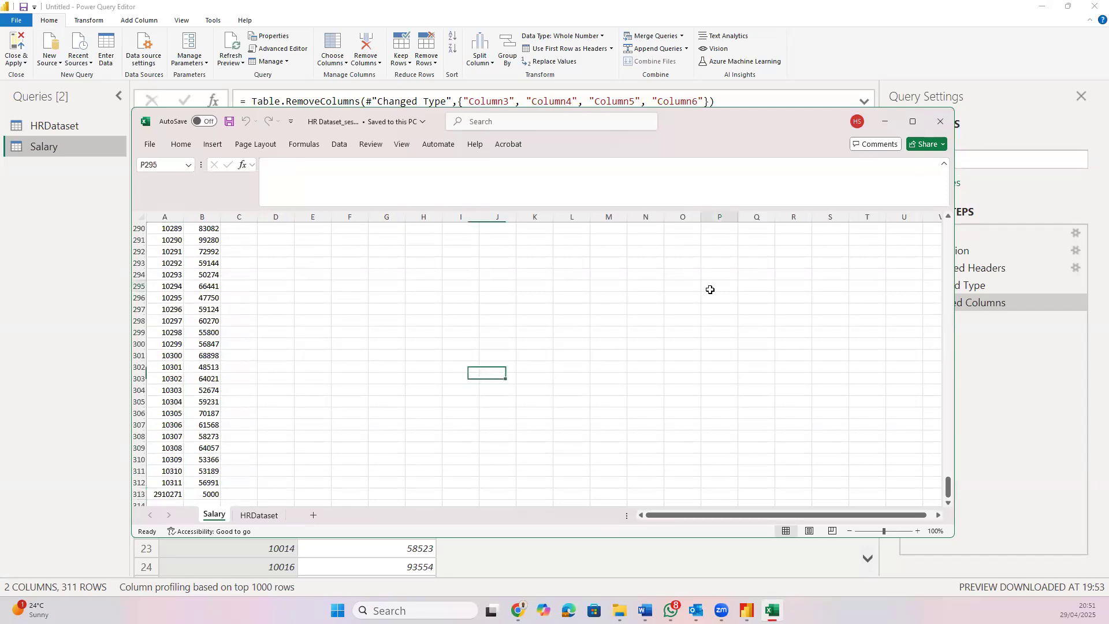
left_click(941, 121)
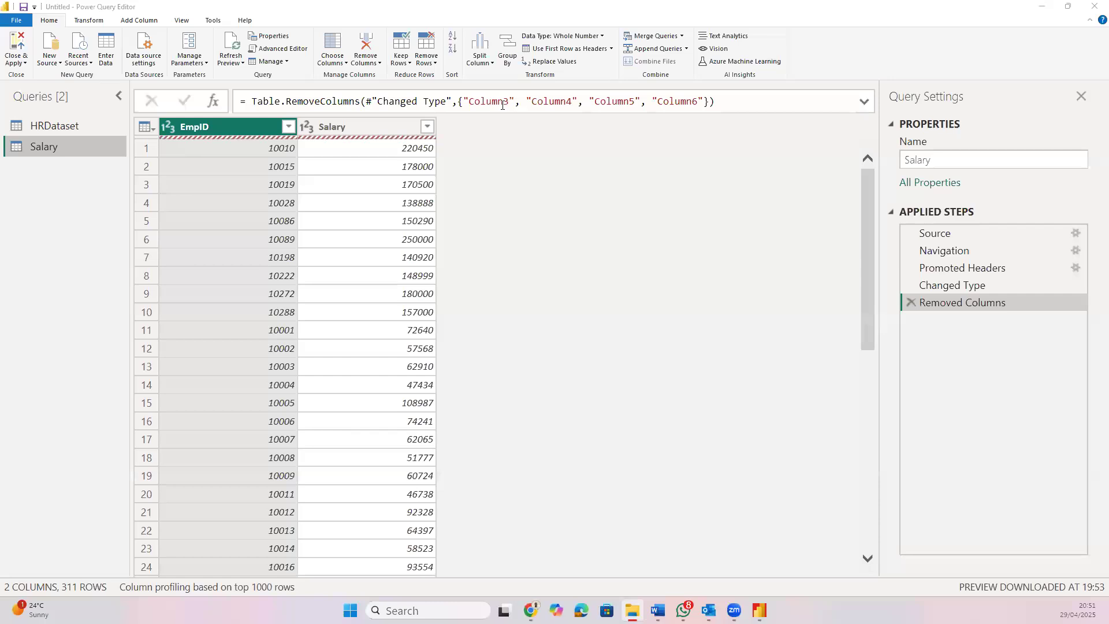
Inspect Column3 in the Salary query's Removed Columns formula, then close the Power Query Editor and apply the queries
left_click_drag(507, 99, 473, 103)
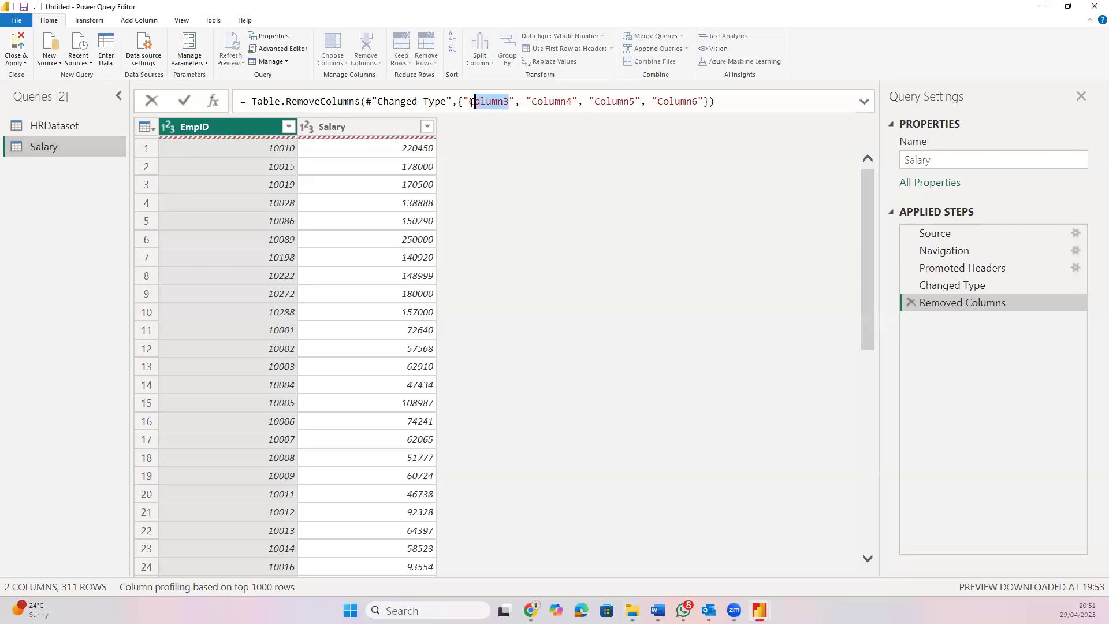
left_click(475, 160)
left_click(23, 64)
left_click(26, 81)
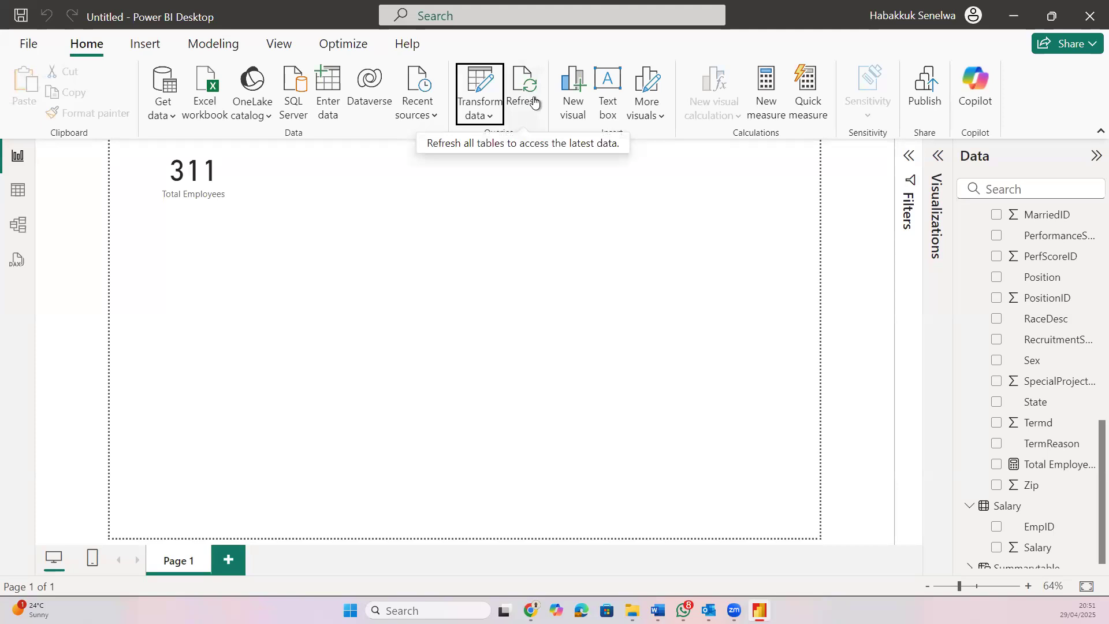
Try to refresh all tables in the report and dismiss the resulting dialog
left_click(534, 97)
left_click(533, 96)
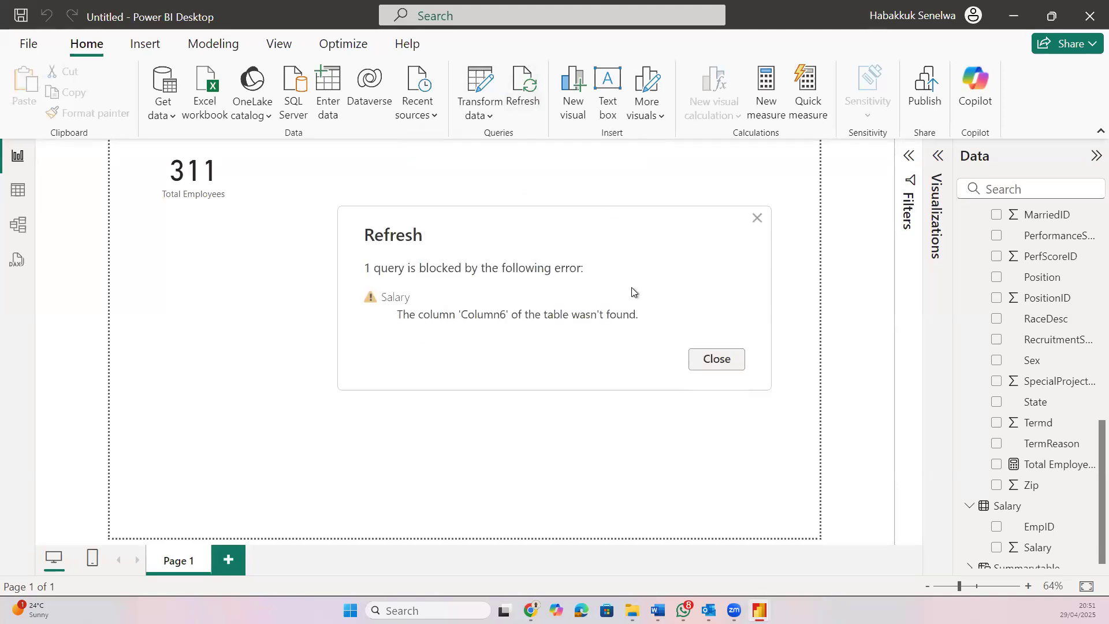
left_click(702, 359)
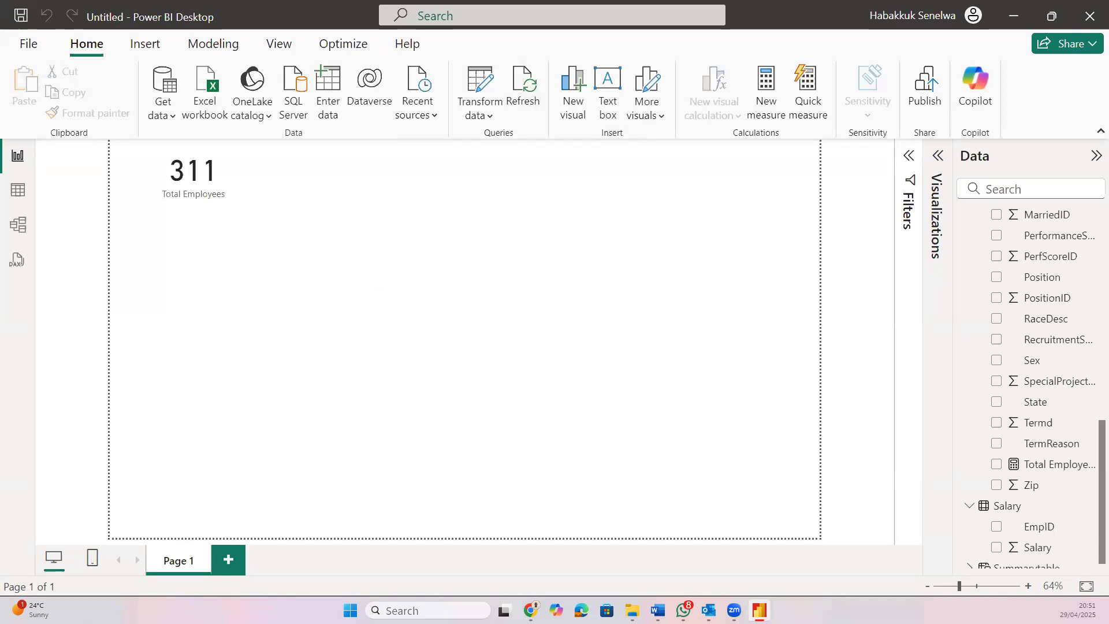
Reopen the HR Dataset_session workbook with editing enabled and clear cells C2 to F2 on the Salary sheet
key("alt+Tab")
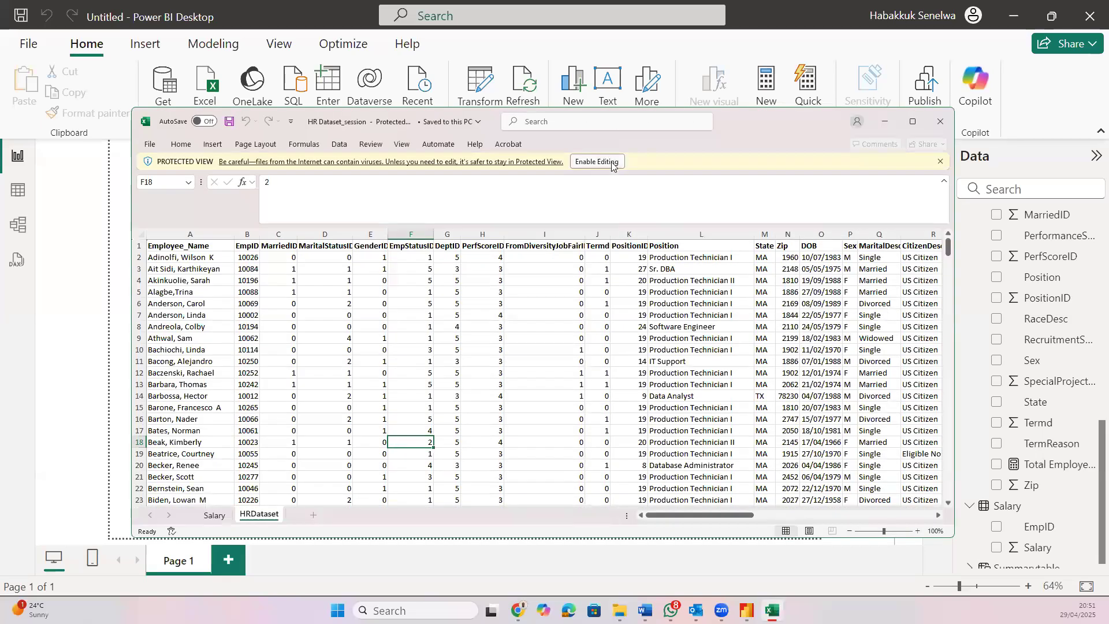
left_click(614, 163)
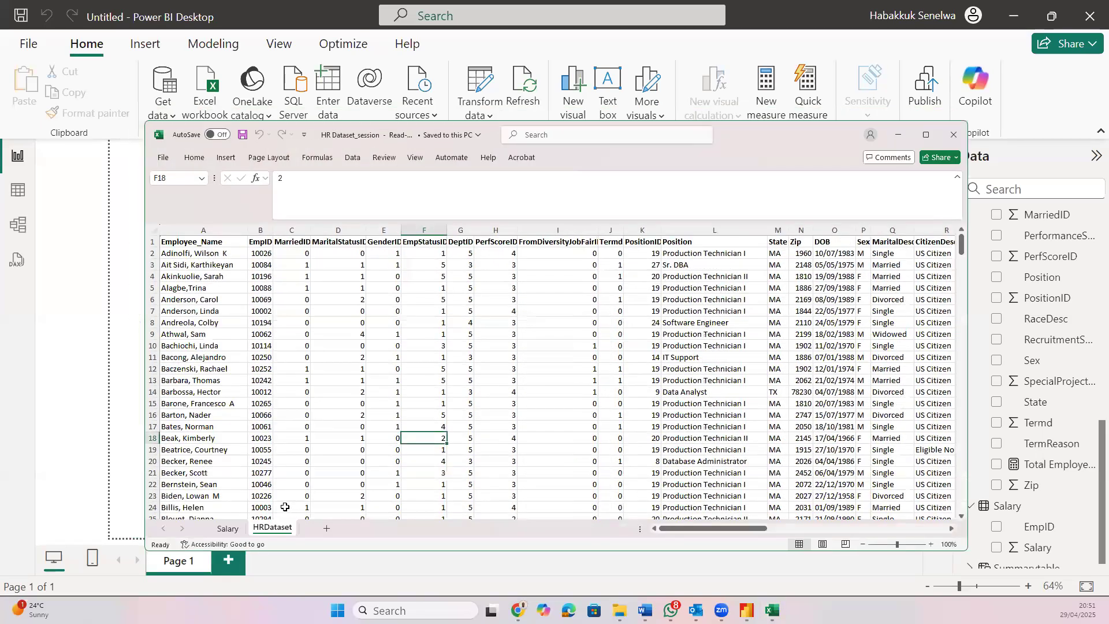
left_click(225, 529)
left_click(258, 254)
left_click(298, 253)
left_click(318, 255)
double_click(359, 252)
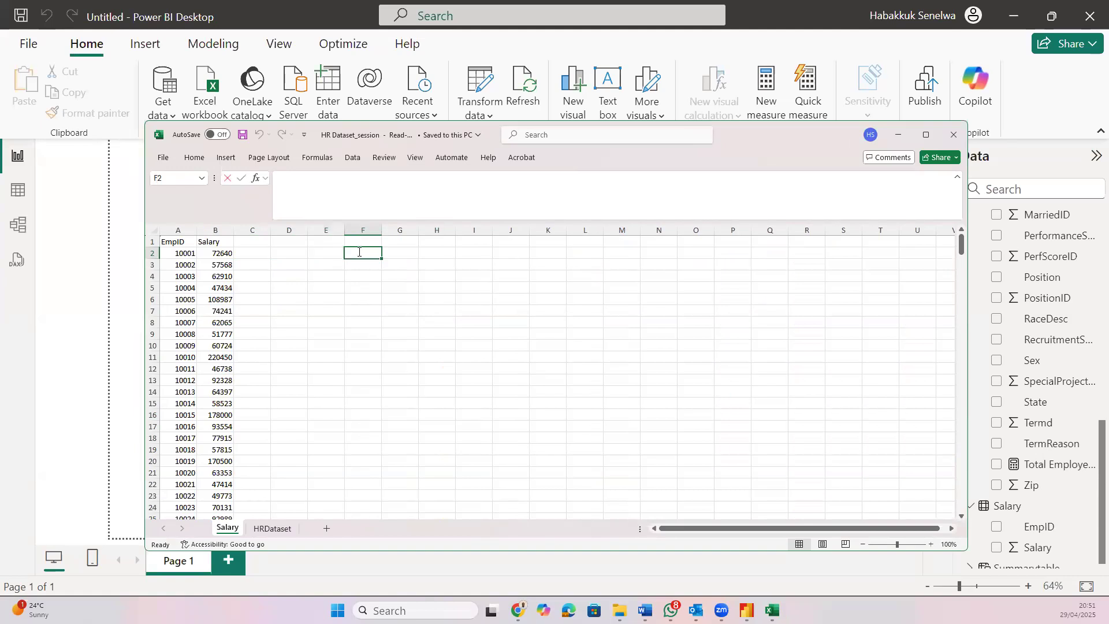
left_click(355, 333)
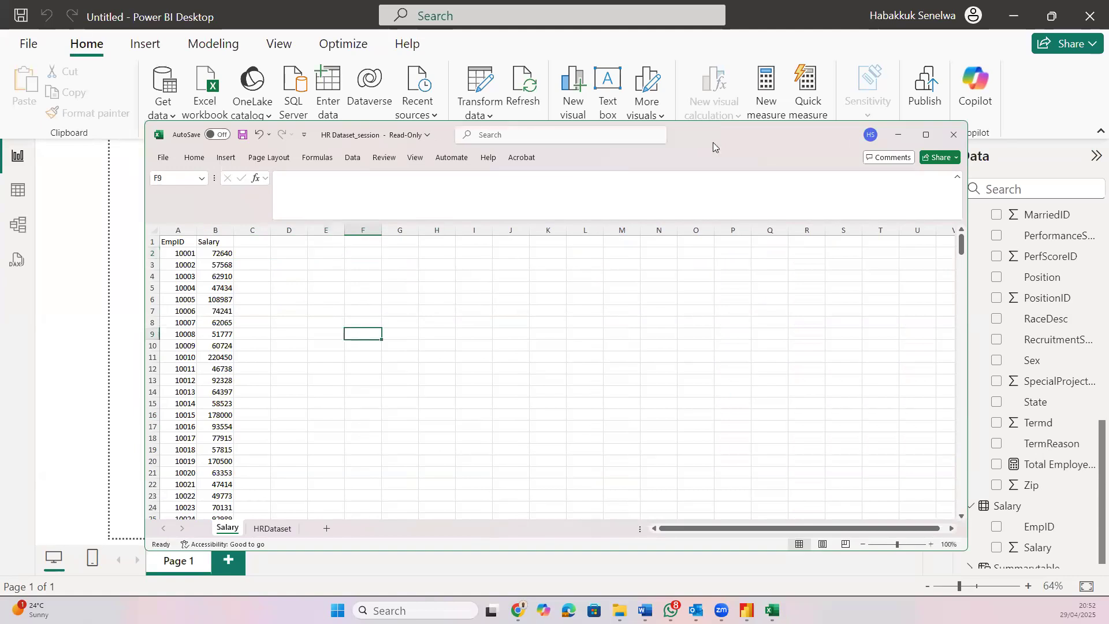
Start saving a copy of the read-only workbook and set its file name to HR Dataset_session
key("ctrl+s")
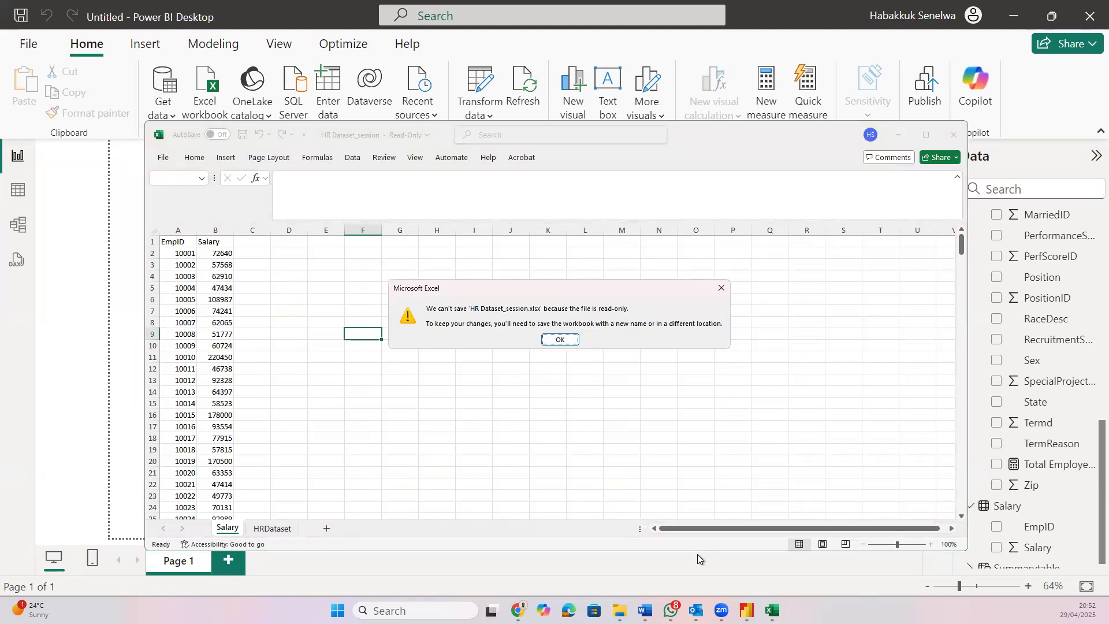
left_click(561, 340)
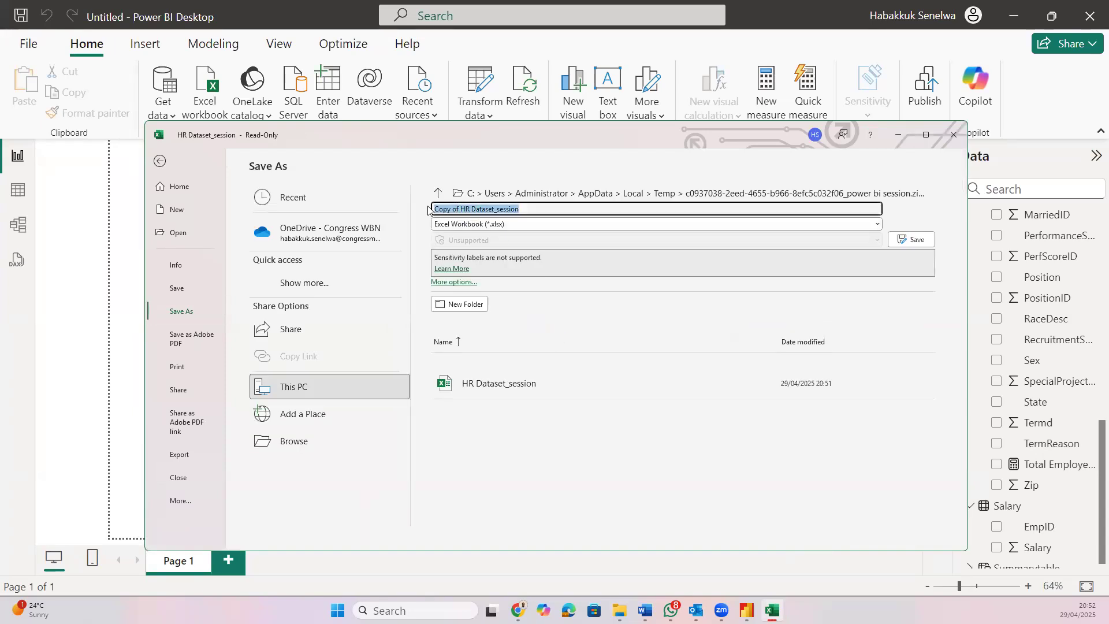
left_click(460, 210)
key("BackSpace")
key("BackSpace")
key("BackSpace")
key("BackSpace")
key("BackSpace")
key("BackSpace")
key("BackSpace")
key("BackSpace")
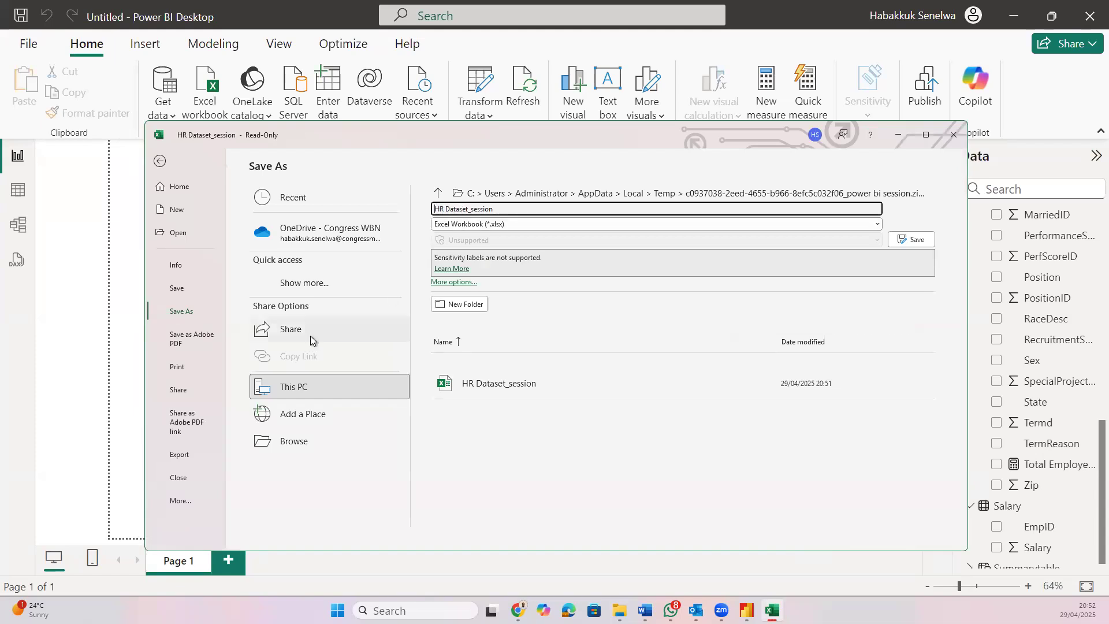
Save the workbook in the power bi session folder under Downloads, replacing the existing HR Dataset_session file
left_click(310, 393)
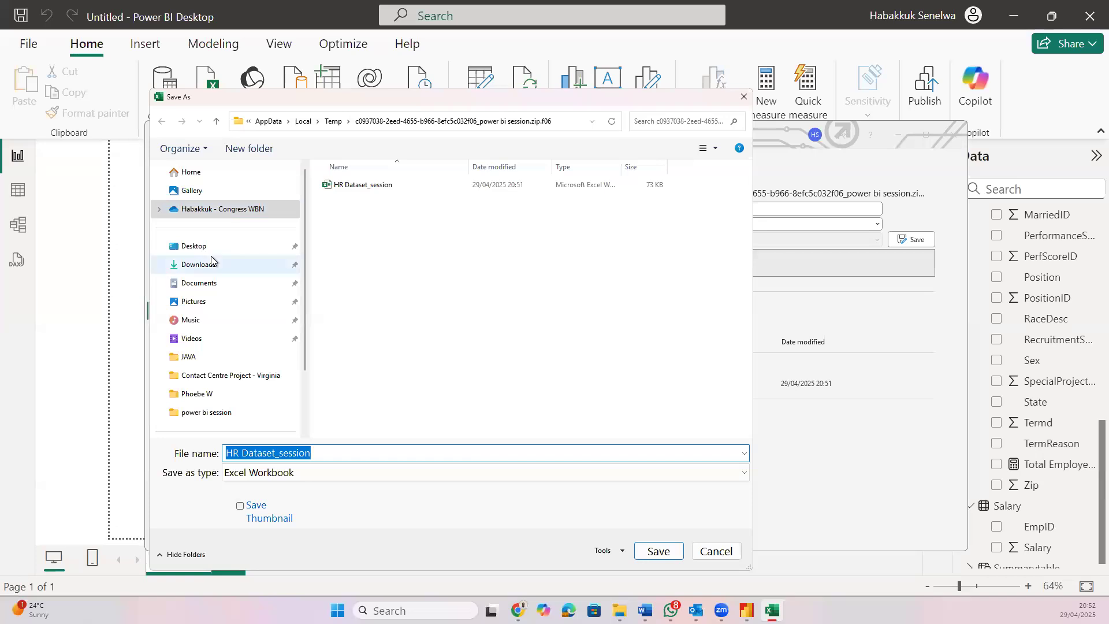
left_click(199, 264)
scroll(403, 287, "down", 5)
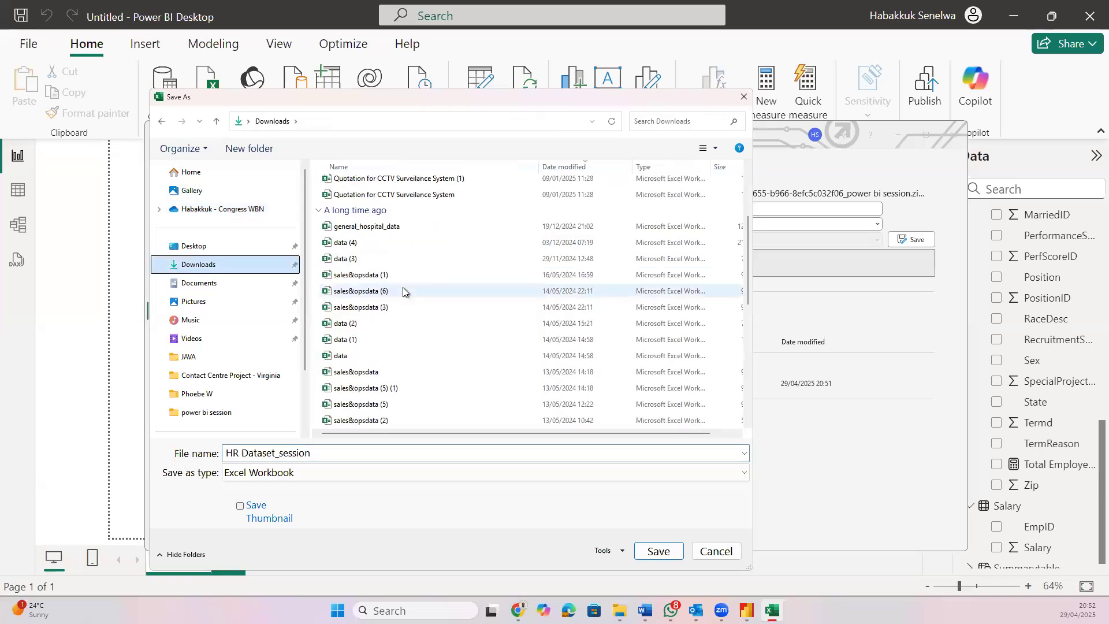
scroll(403, 287, "up", 5)
double_click(358, 202)
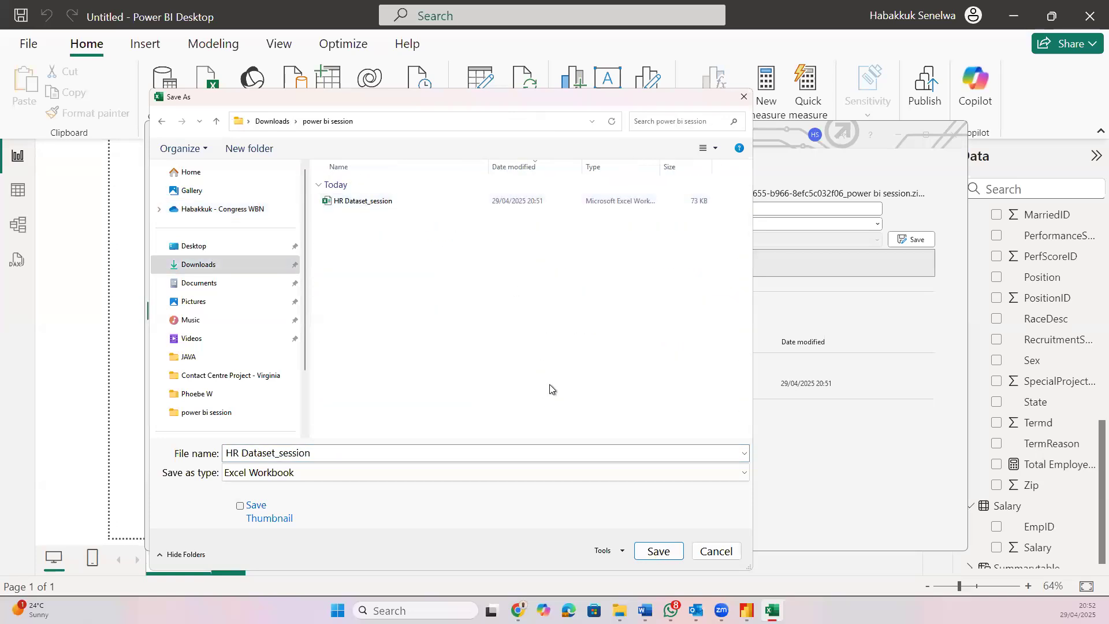
left_click(655, 553)
left_click(594, 306)
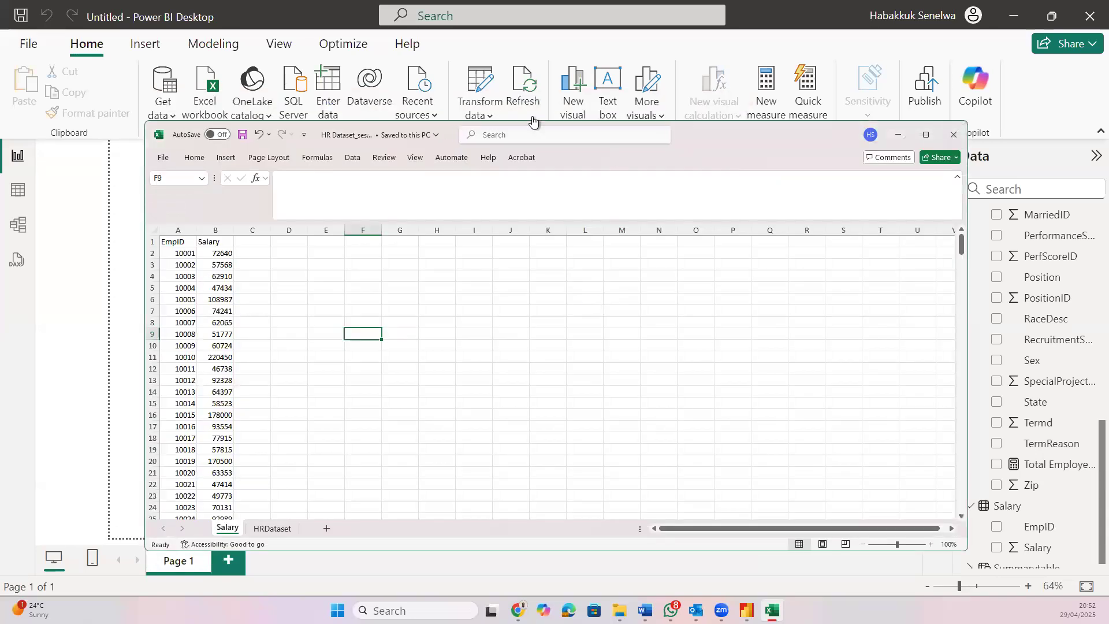
Move the Excel window aside, refresh the Power BI report's tables, and select the Total Employees card
left_click_drag(803, 137, 129, 350)
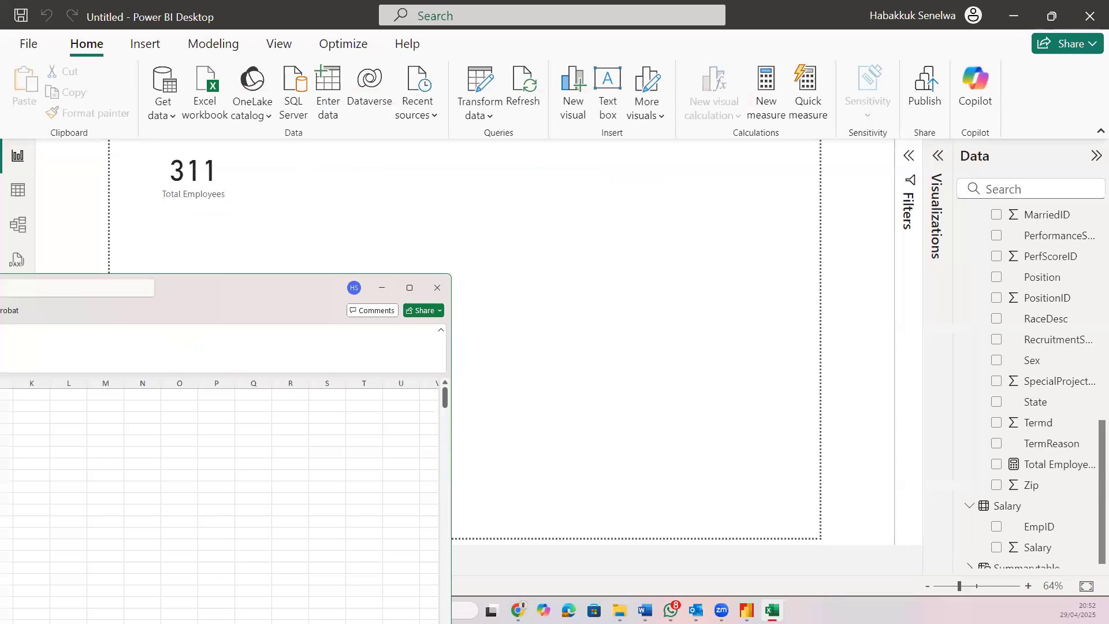
left_click(330, 39)
left_click(497, 104)
left_click(518, 89)
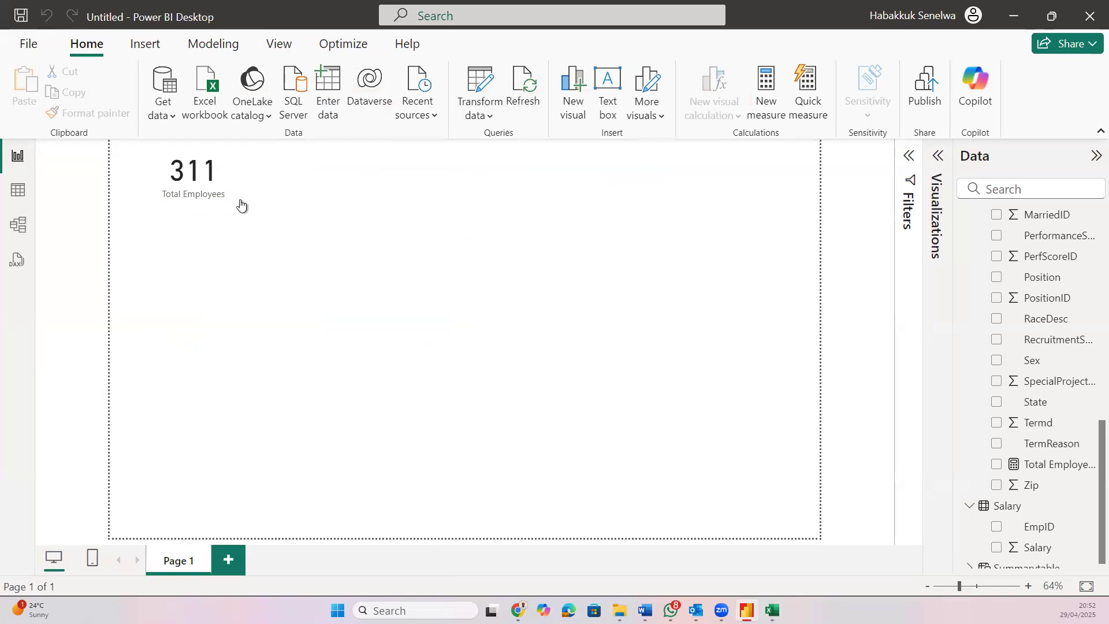
left_click(217, 199)
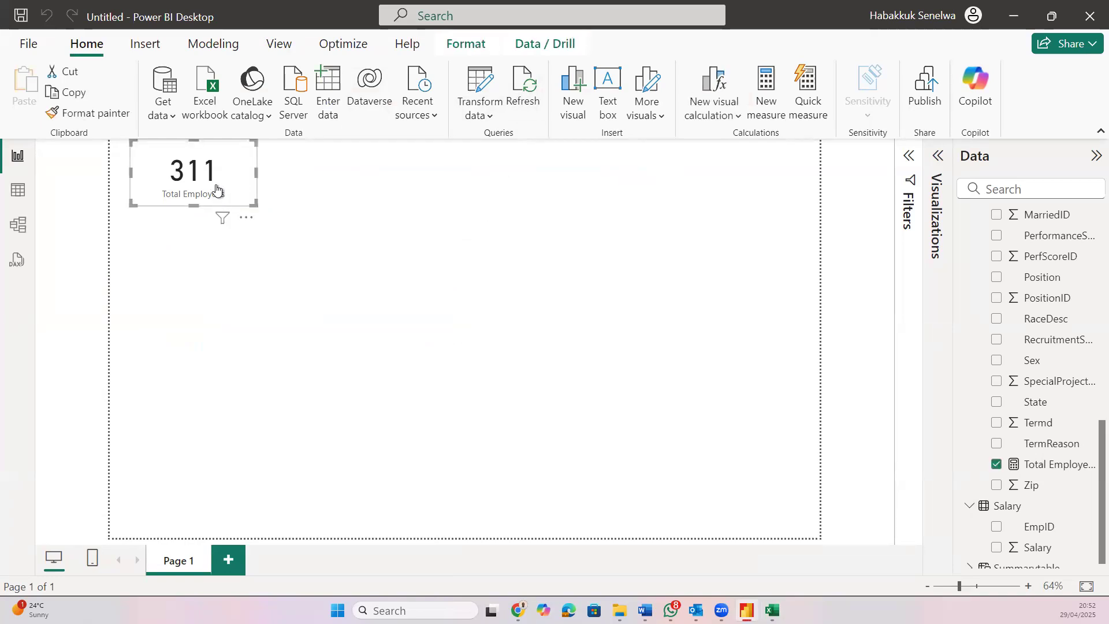
Switch to the HR Dataset_session workbook, check the Salary column on the Salary sheet, and close the workbook
left_click(541, 93)
key("alt+Tab")
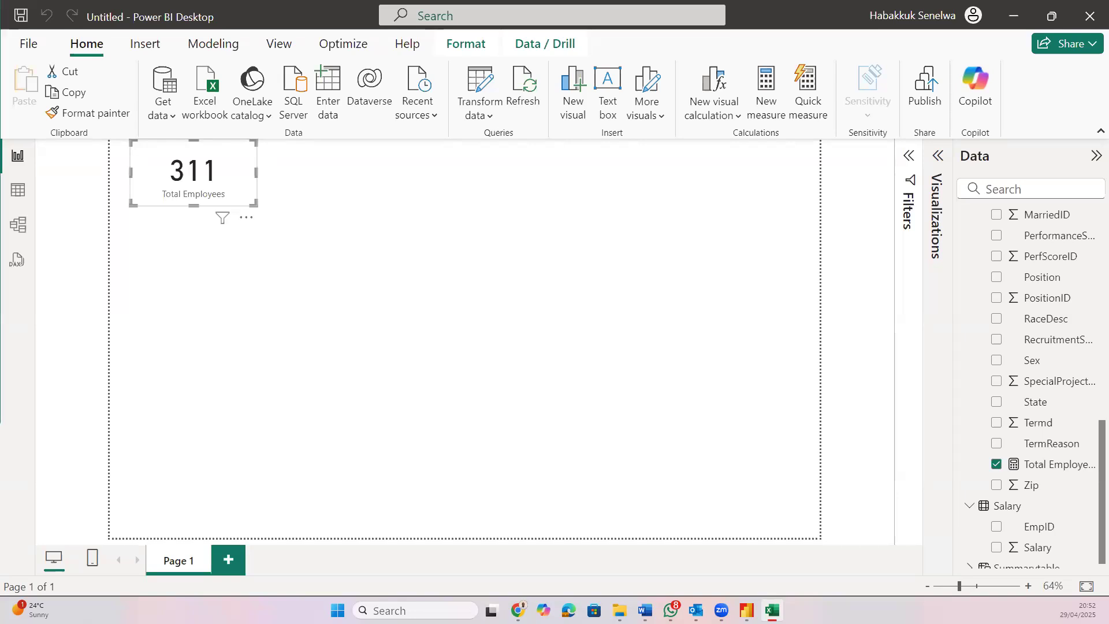
key("alt+Tab")
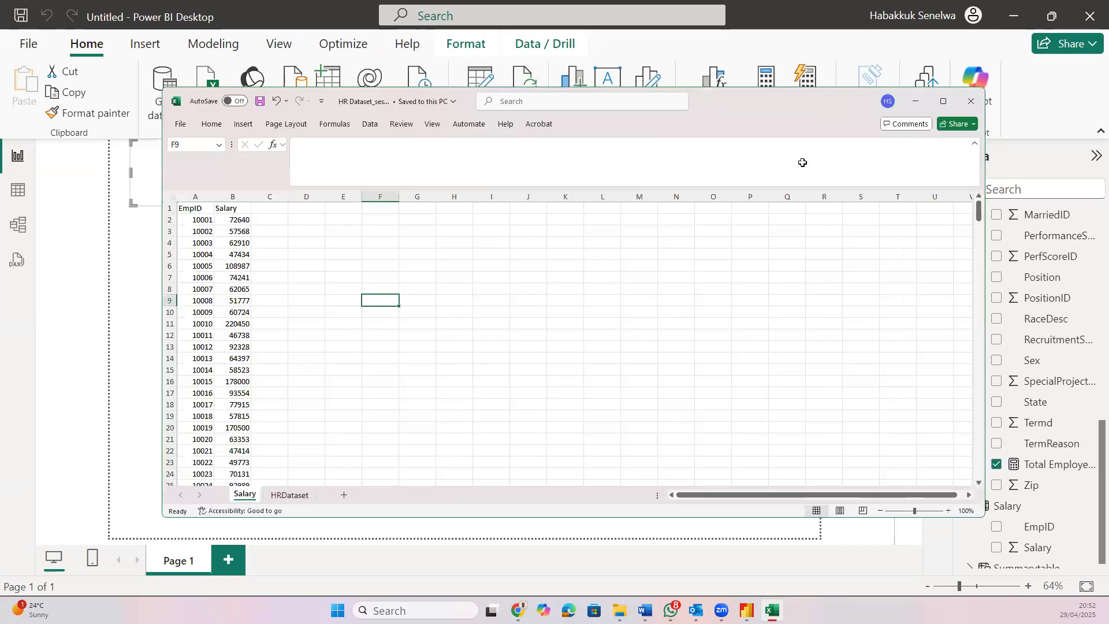
left_click(228, 196)
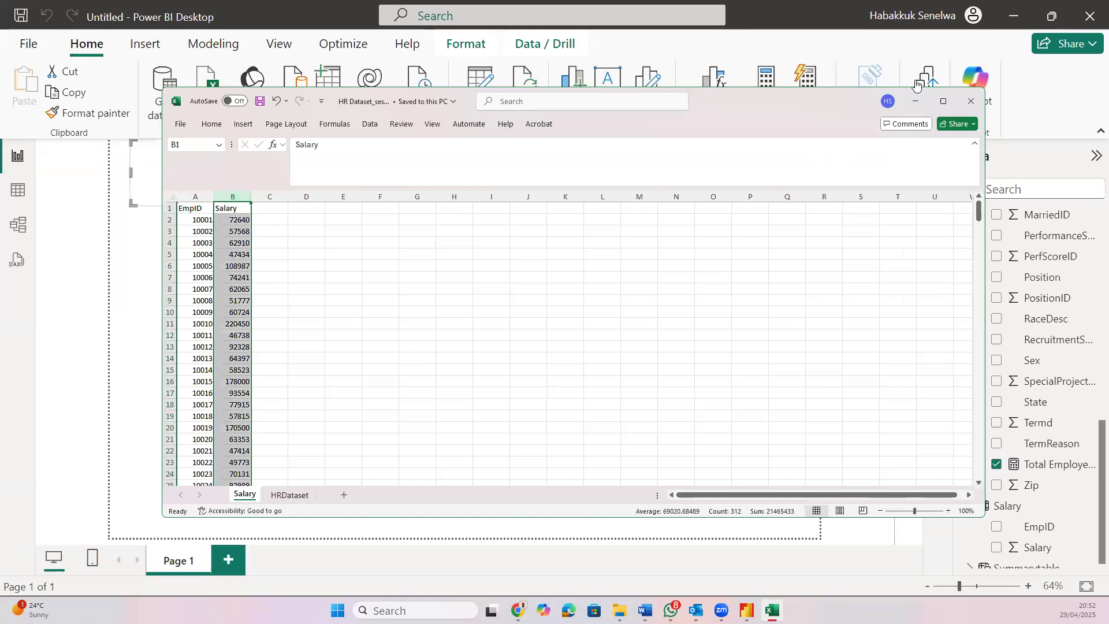
left_click(971, 101)
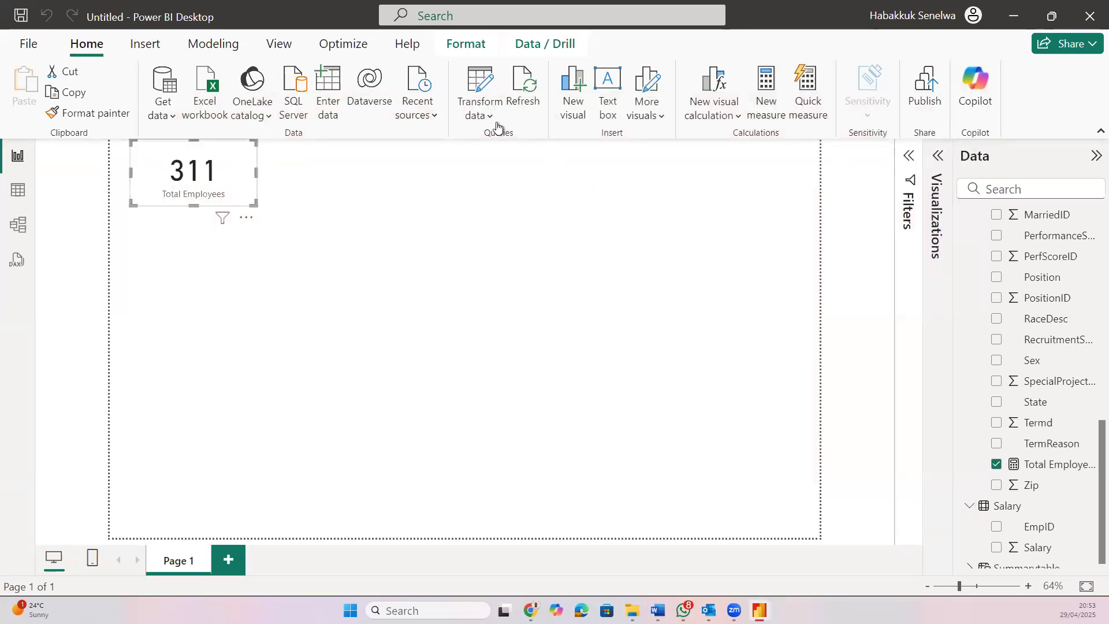
Refresh the Power BI report's tables and reopen the HR Dataset_session workbook with editing enabled
left_click(523, 109)
key("alt+Tab")
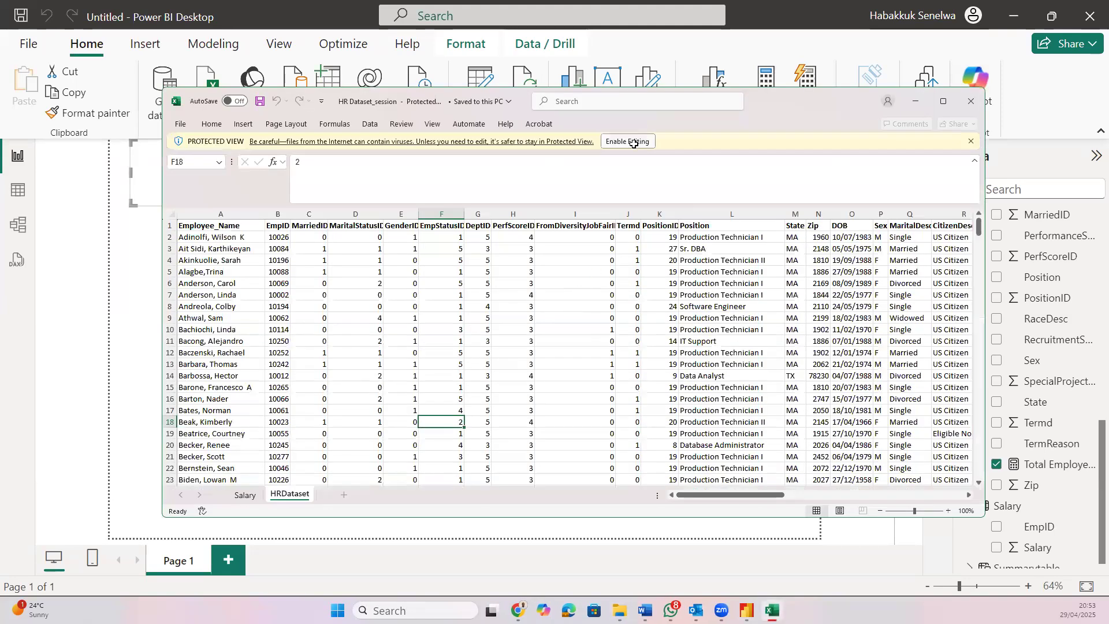
left_click(636, 142)
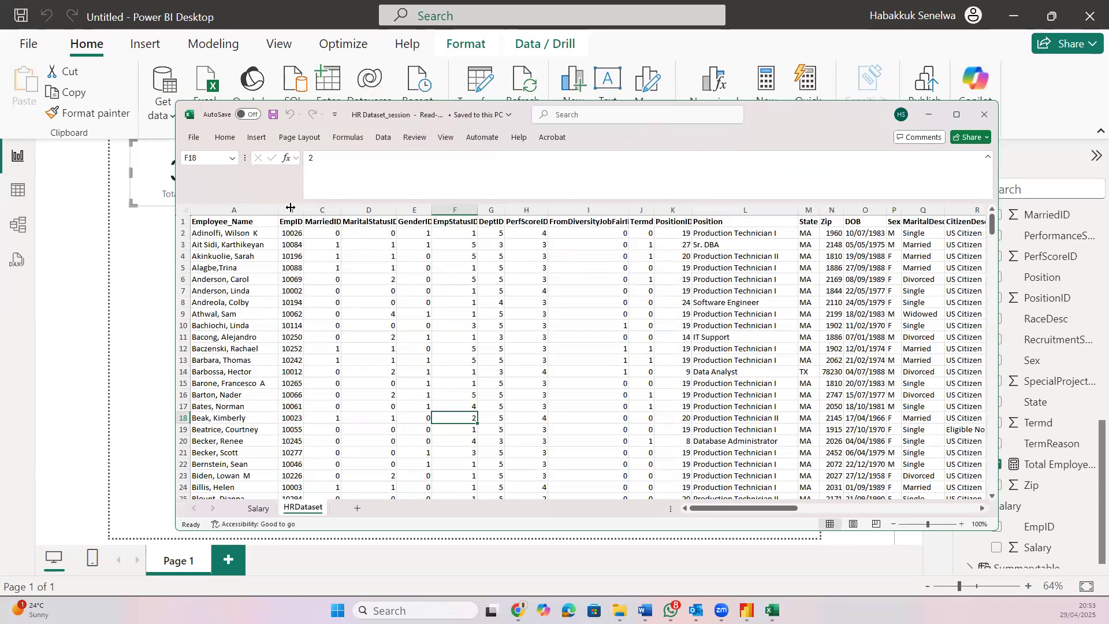
Find the last filled rows on the HRDataset and Salary sheets and select the empty cell A313 on the Salary sheet
left_click(292, 210)
left_click(287, 242)
key("ctrl+shift+Down")
scroll(288, 241, "down", 2)
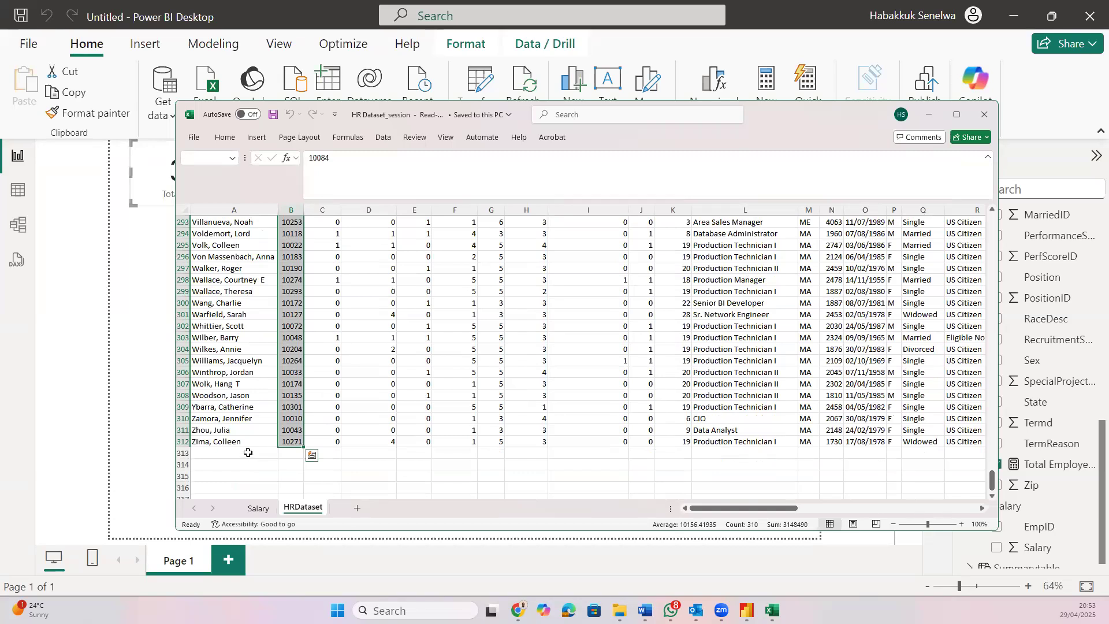
left_click(264, 511)
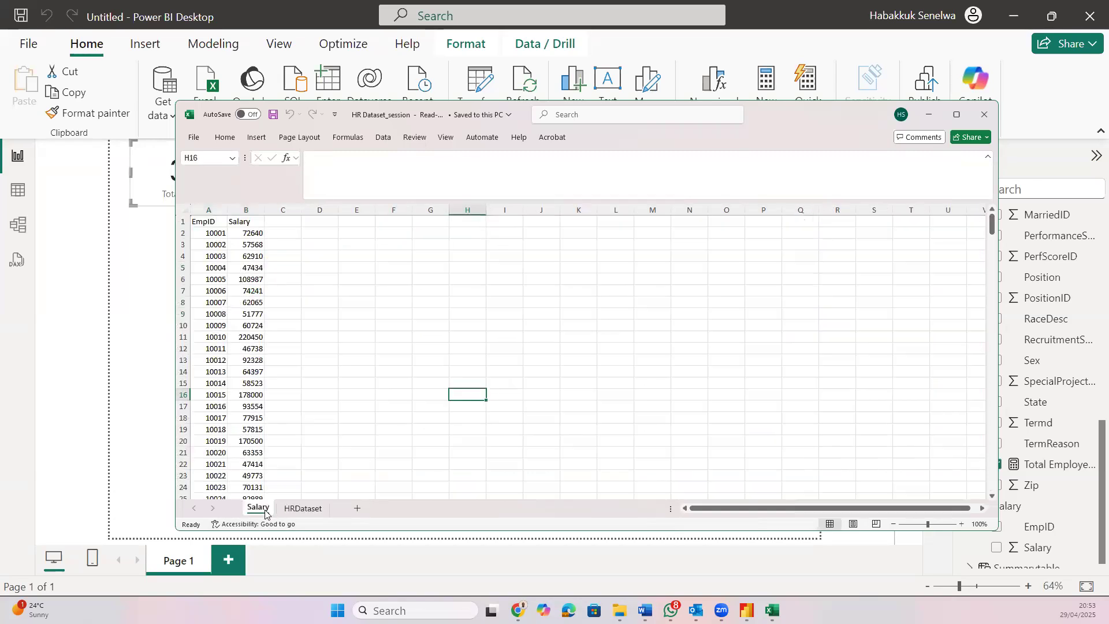
left_click(259, 408)
key("ctrl+shift+Down")
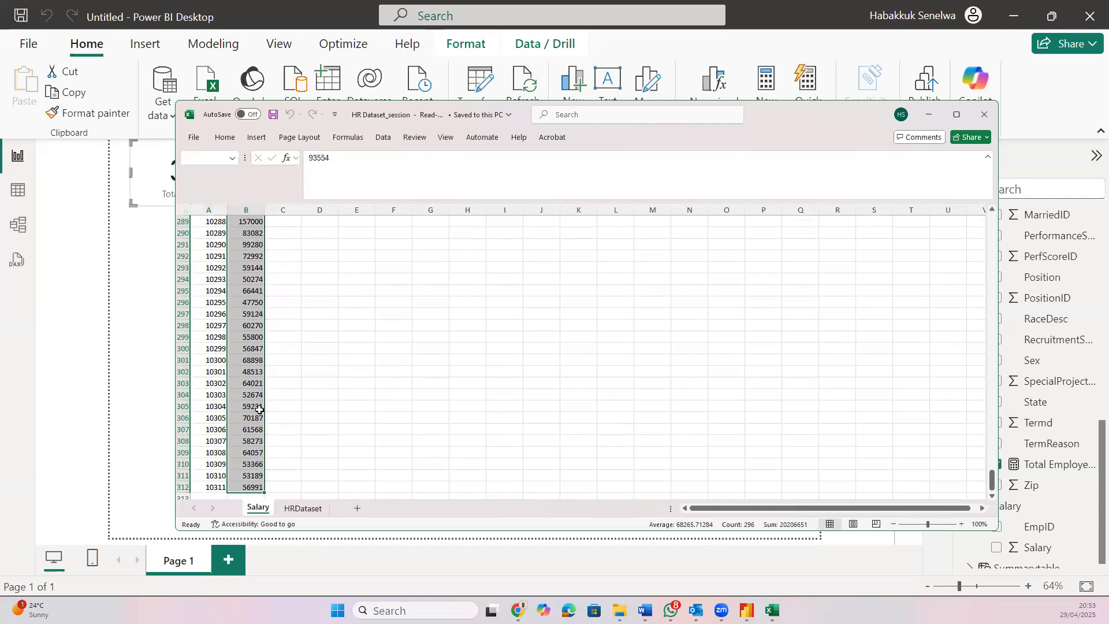
left_click(218, 477)
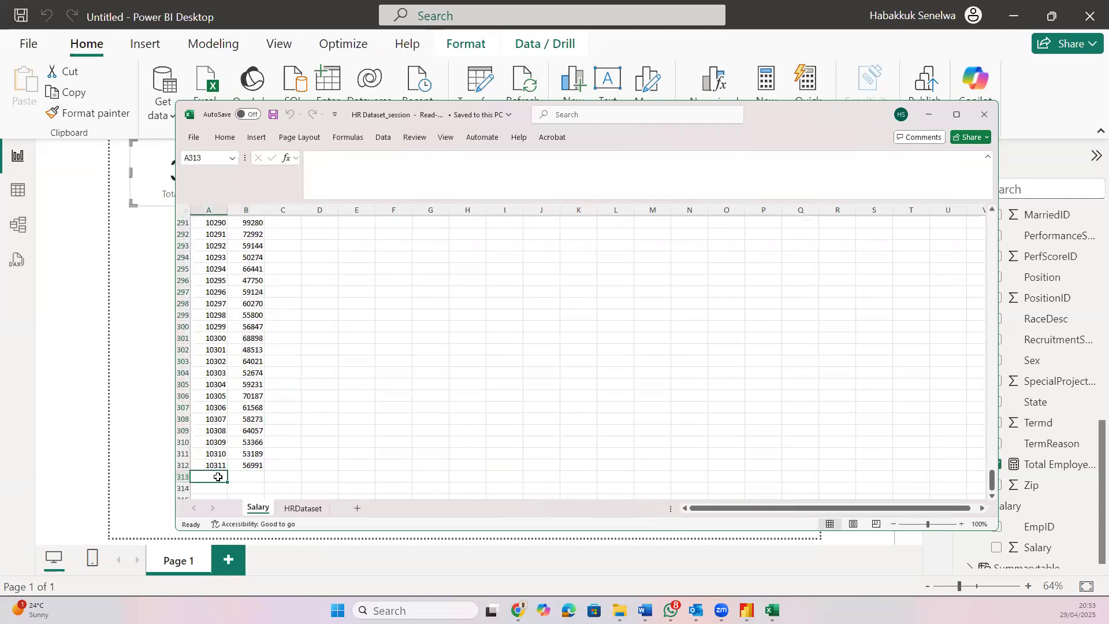
Duplicate the last employee record, row 312 of the HRDataset sheet, into row 313
left_click(303, 509)
left_click(180, 442)
key("ctrl+c")
left_click(216, 453)
key("ctrl+v")
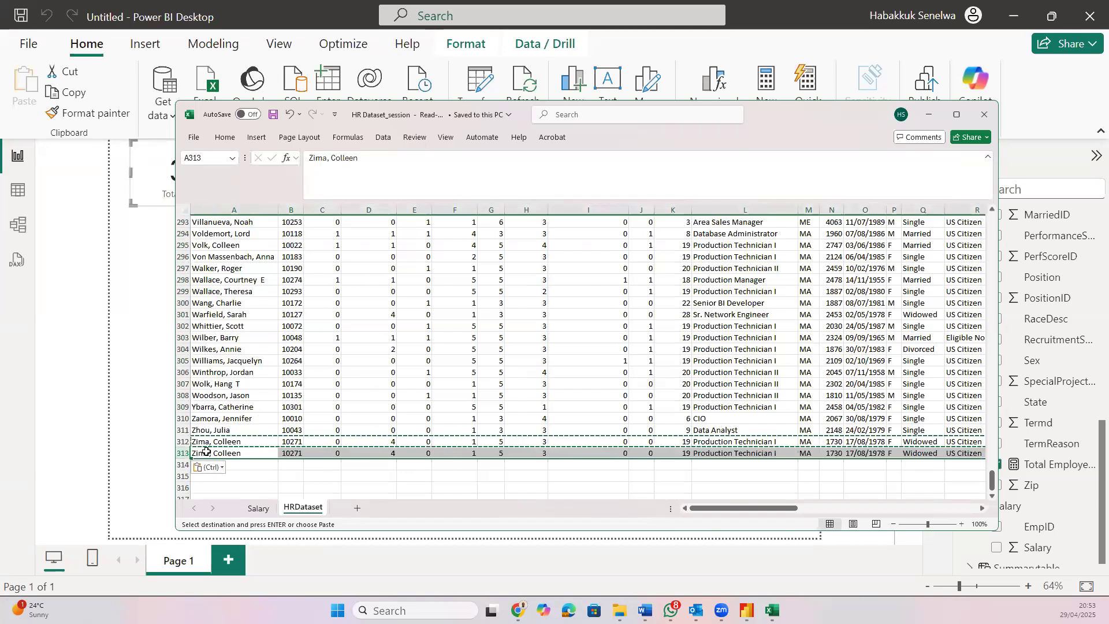
key("Escape")
Replace the copied record's name in A313 with the new employee's name and add the prefix 59 to the EmpID in B313
left_click(226, 453)
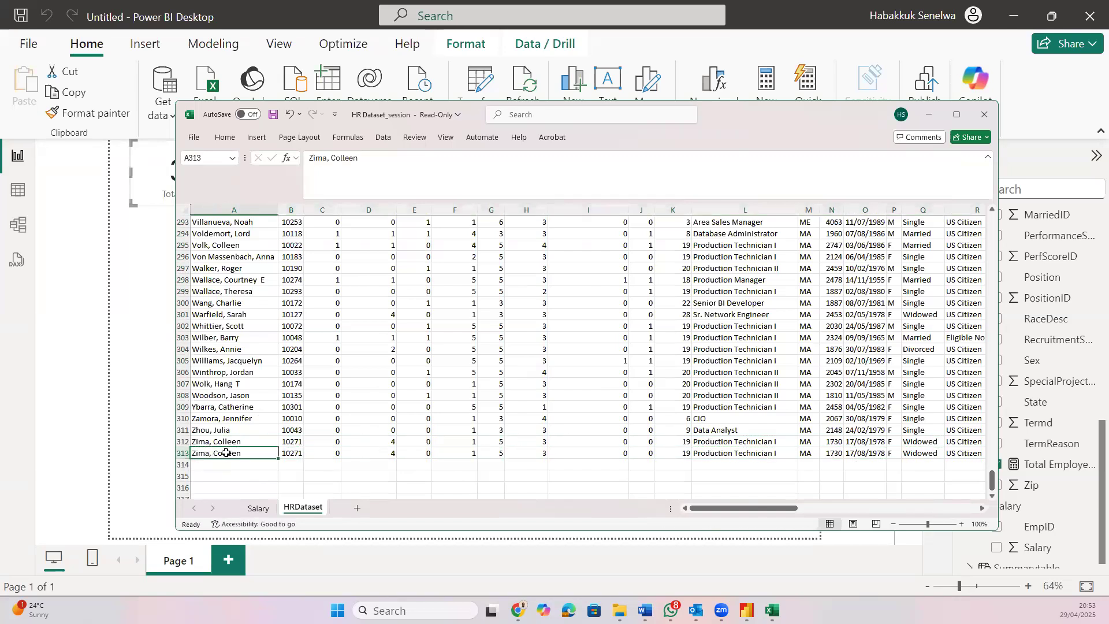
type("John Doe")
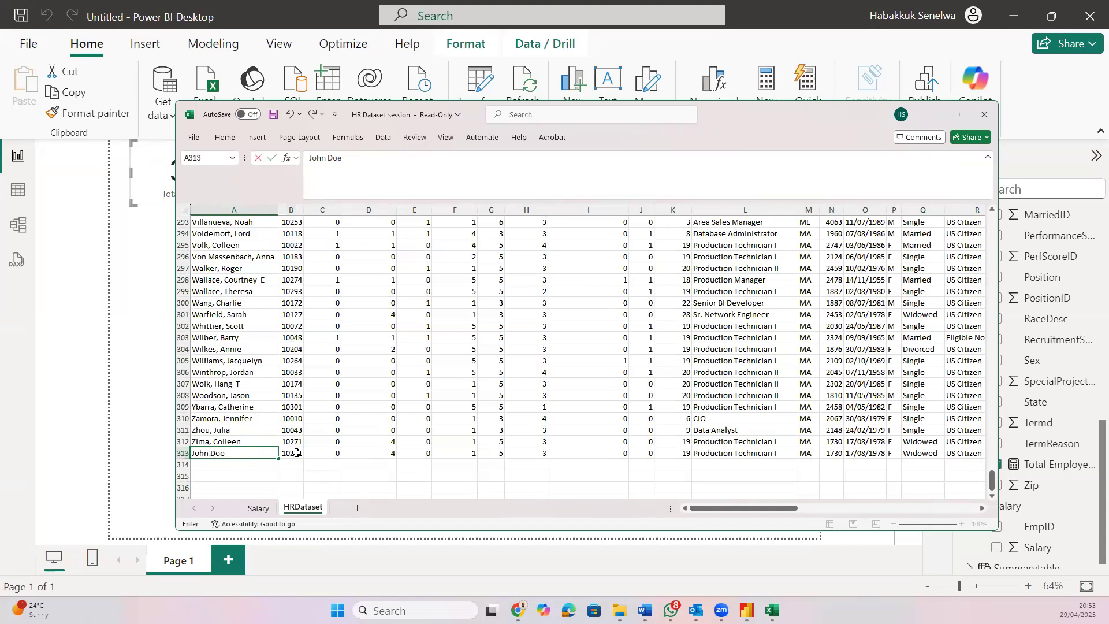
double_click(296, 453)
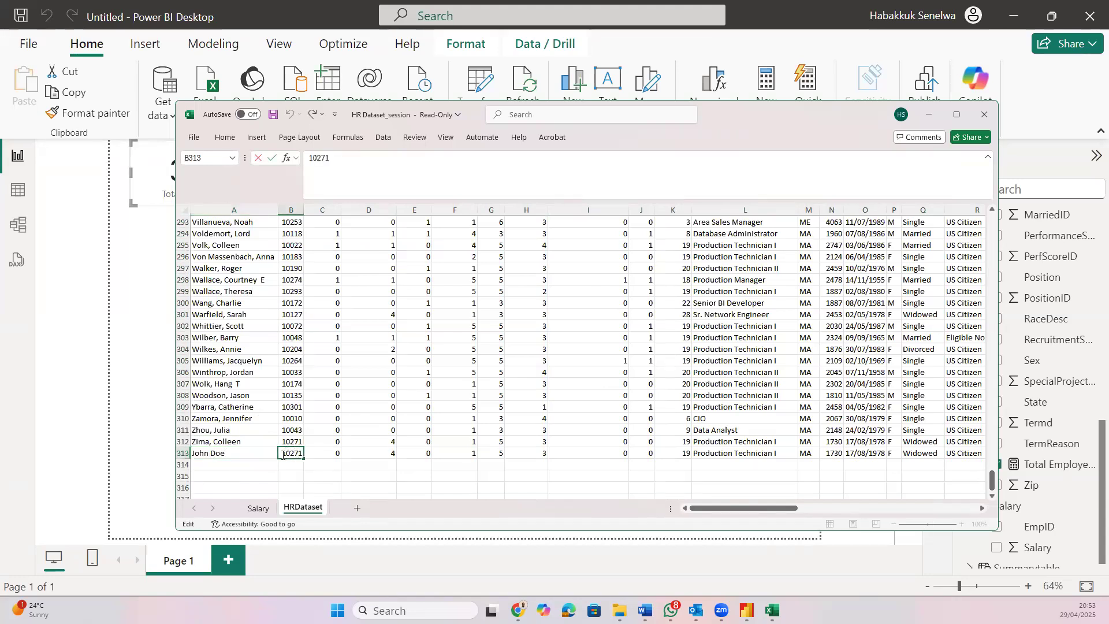
type("59")
key("ctrl+Return")
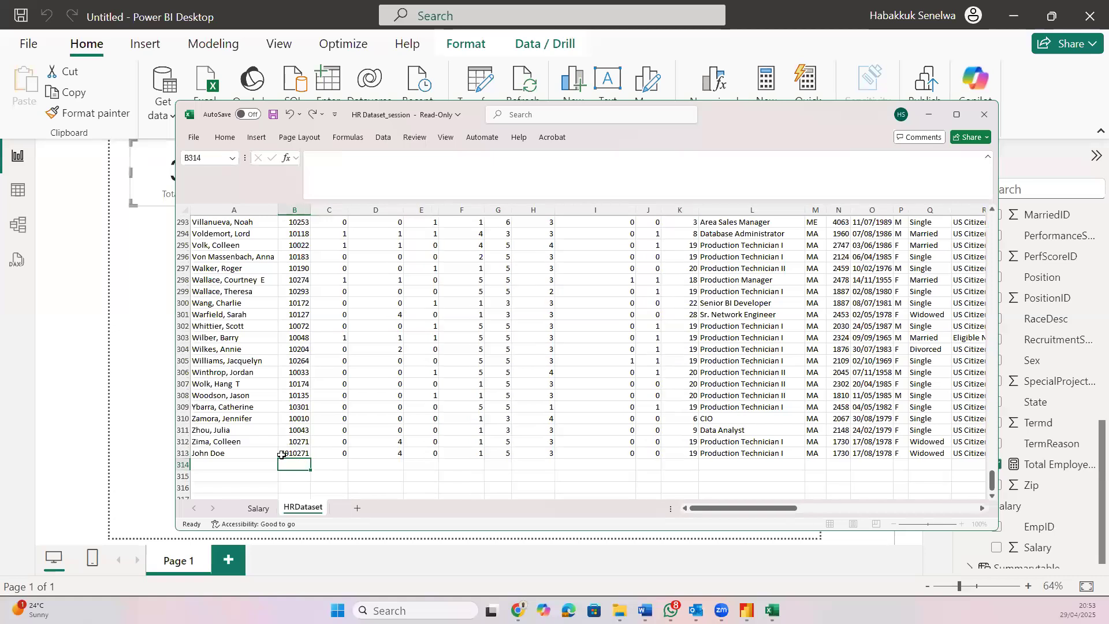
Copy the new employee's EmpID into A313 on the Salary sheet and set the salary in B313 to 5000
key("ctrl+c")
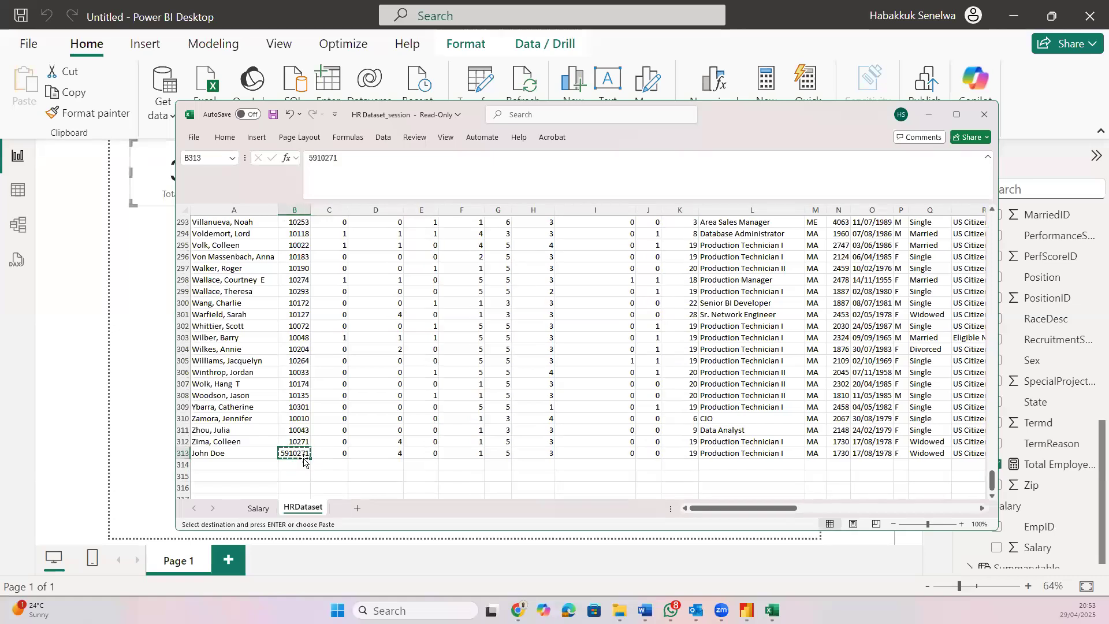
left_click(258, 507)
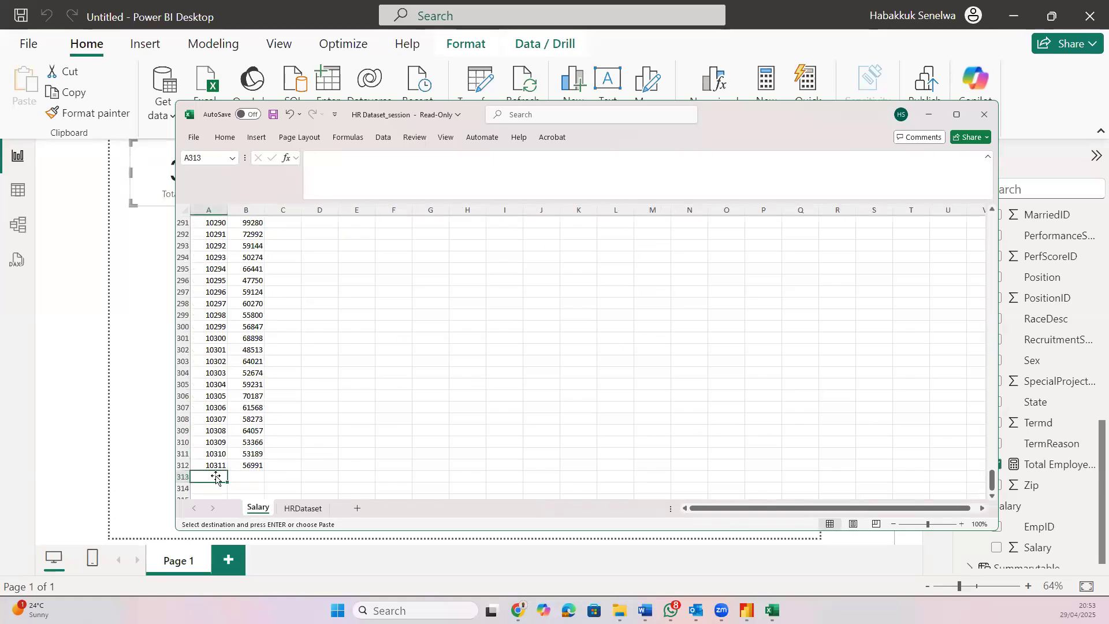
key("ctrl+v")
left_click(258, 468)
left_click(253, 476)
type("5000")
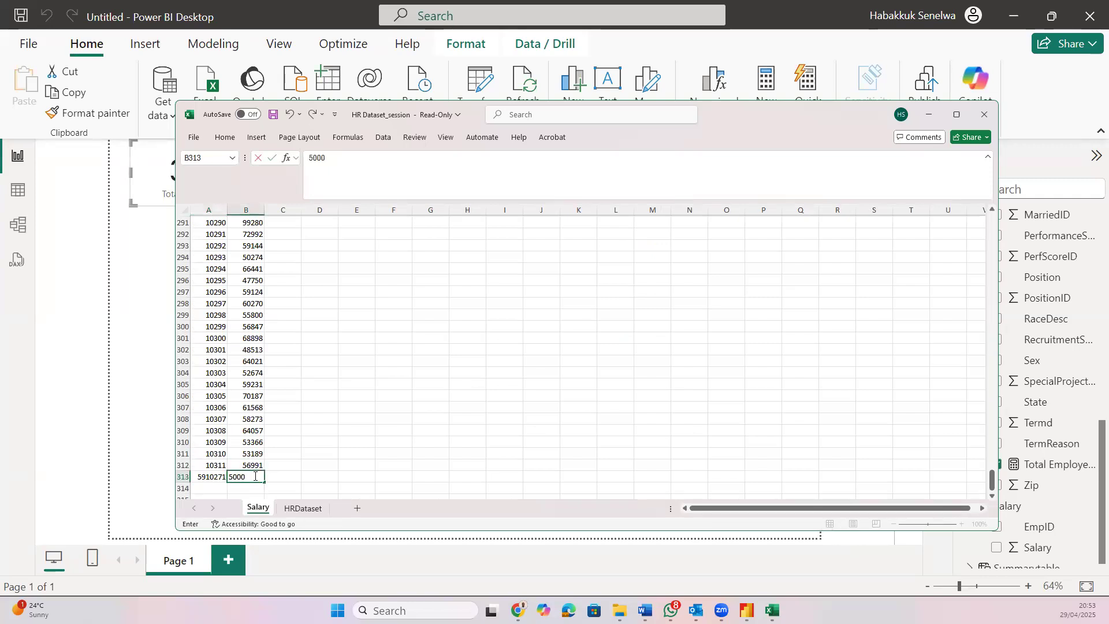
left_click(312, 444)
Start saving the edited read-only workbook as a copy and remove the Copy of prefix so its file name is HR Dataset_session
key("ctrl+s")
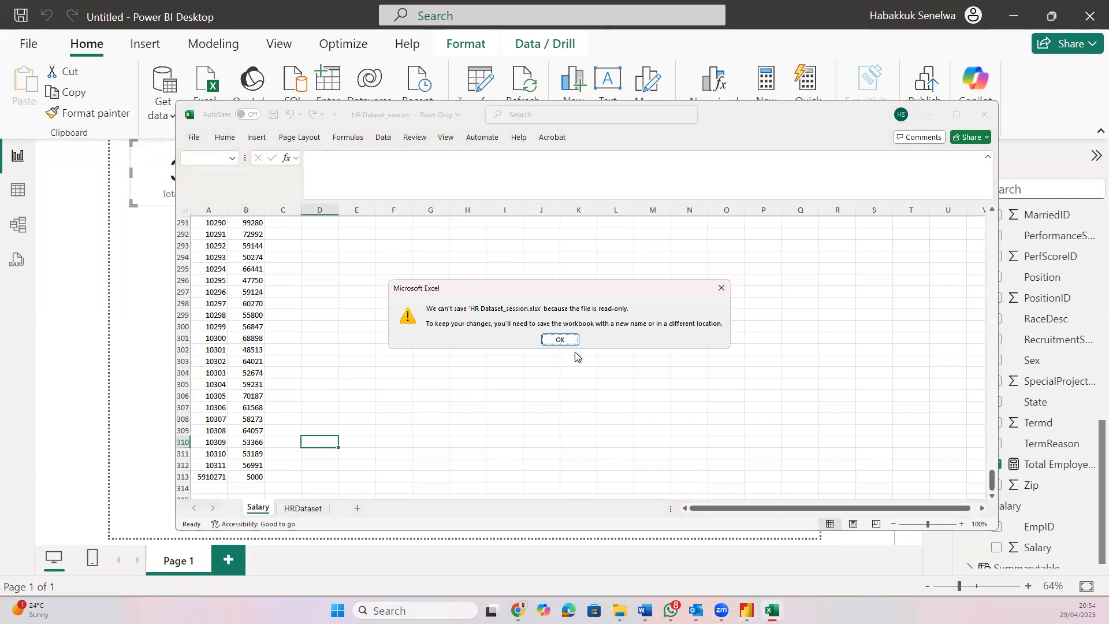
left_click(560, 340)
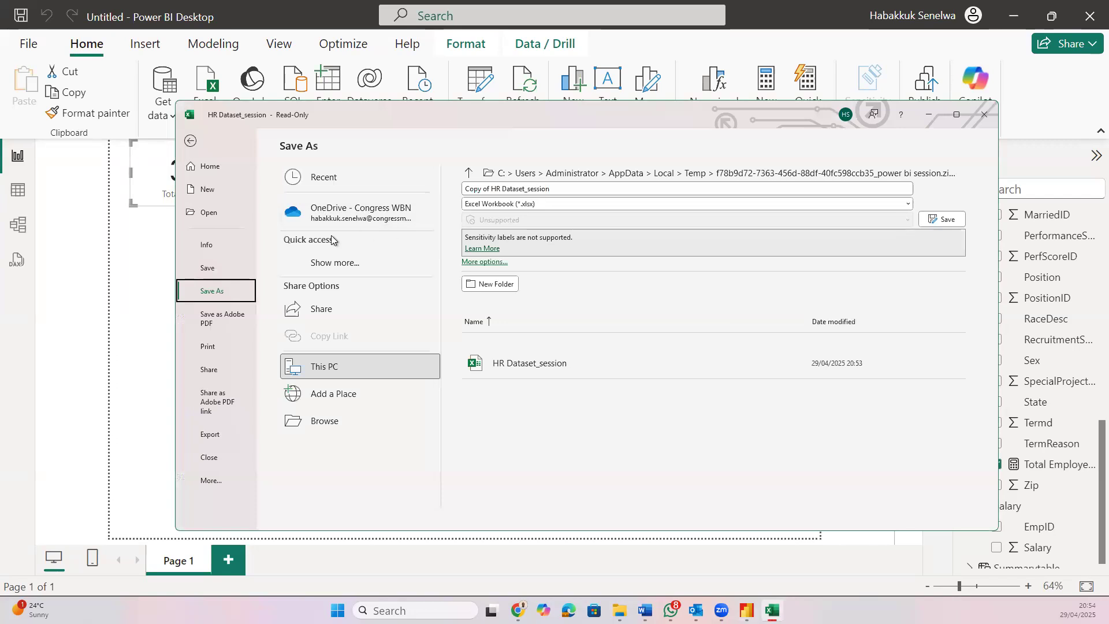
left_click(492, 189)
left_click(492, 190)
key("BackSpace")
key("BackSpace")
key("BackSpace")
key("BackSpace")
key("BackSpace")
key("BackSpace")
key("BackSpace")
key("BackSpace")
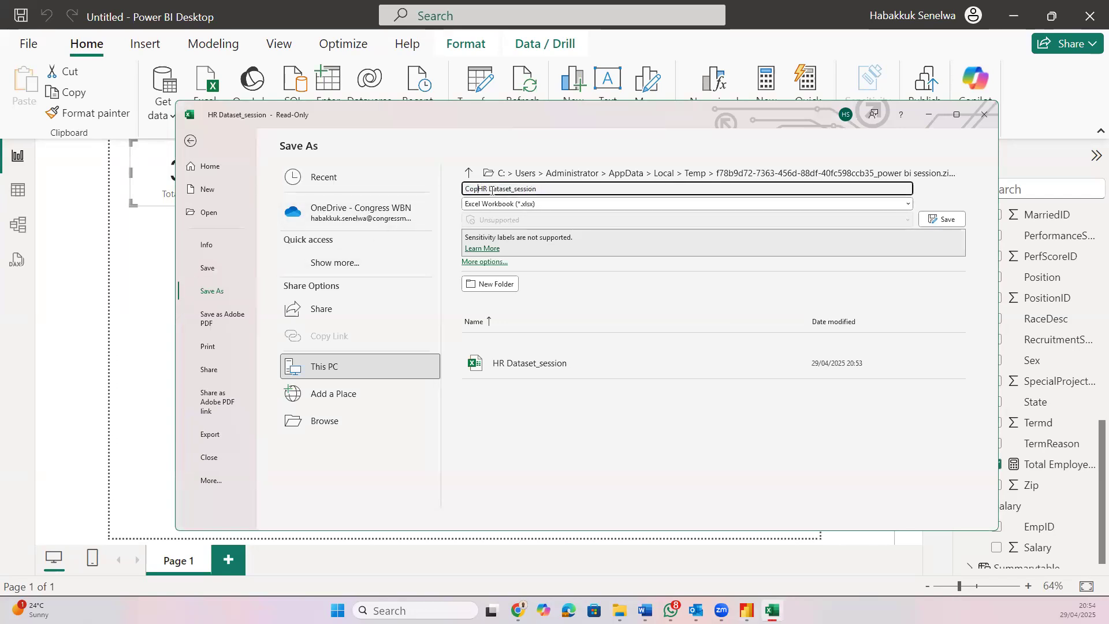
Save the edited workbook into the power bi session folder under Downloads, replacing the HR Dataset_session file there
double_click(363, 370)
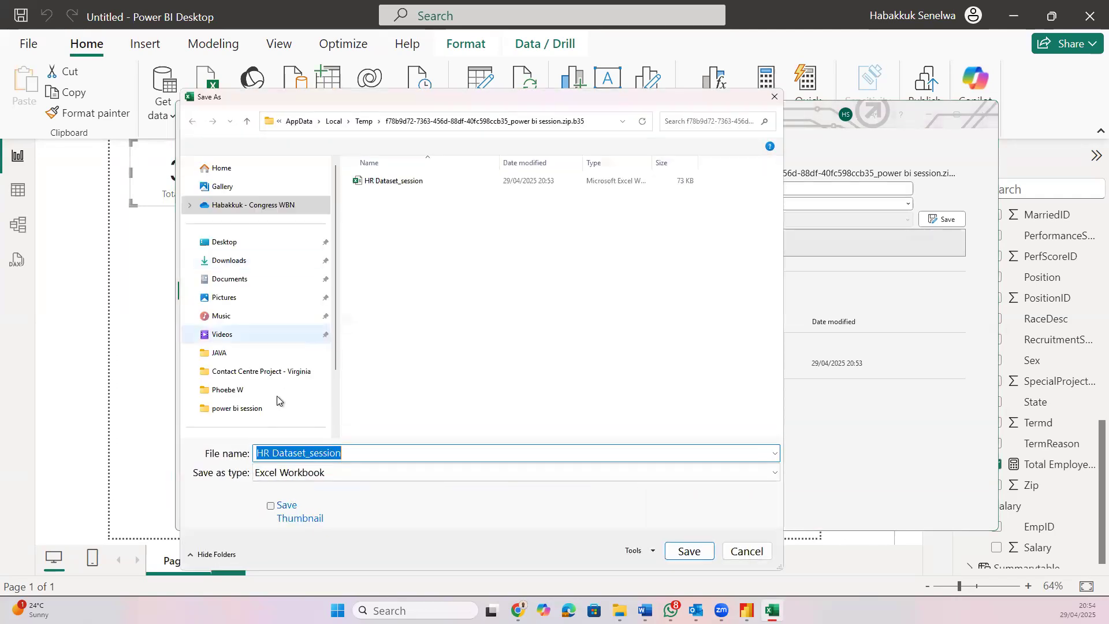
left_click(211, 263)
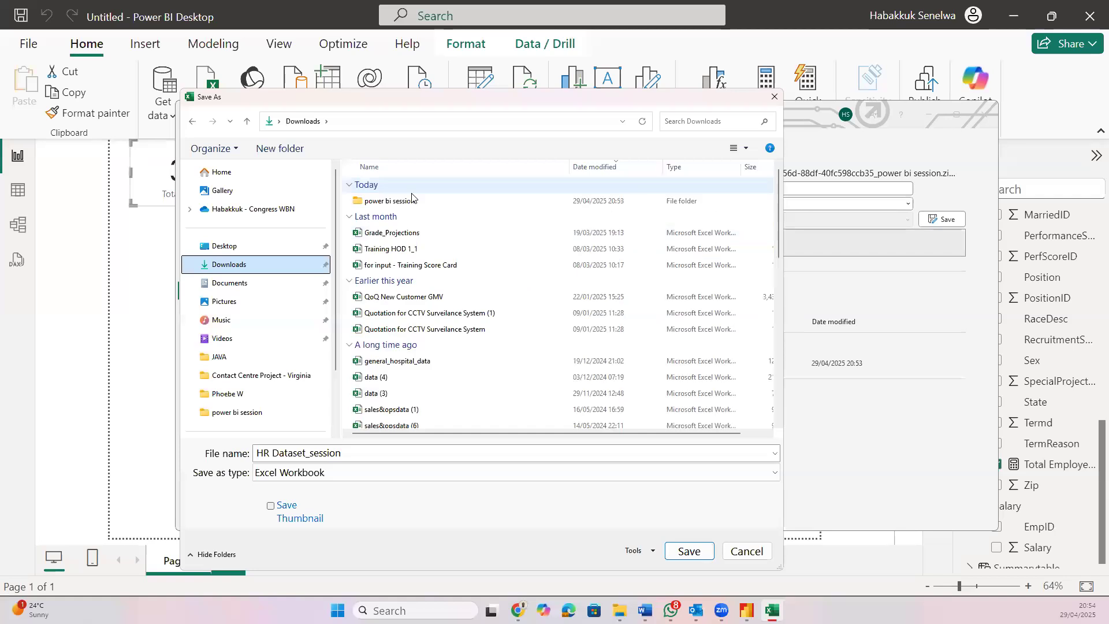
left_click(405, 201)
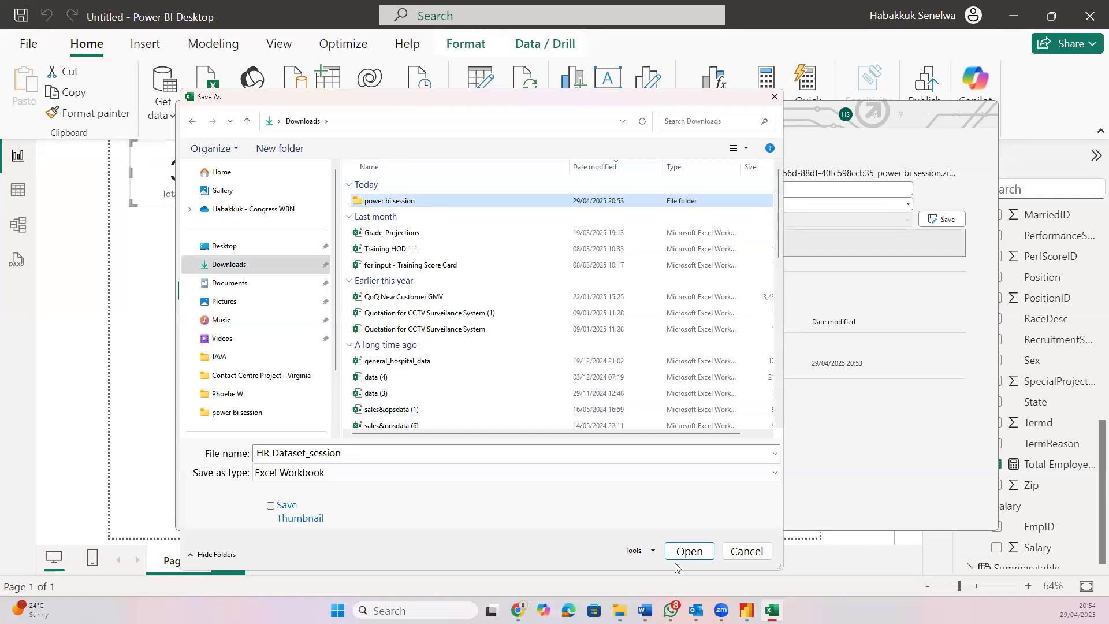
left_click(691, 553)
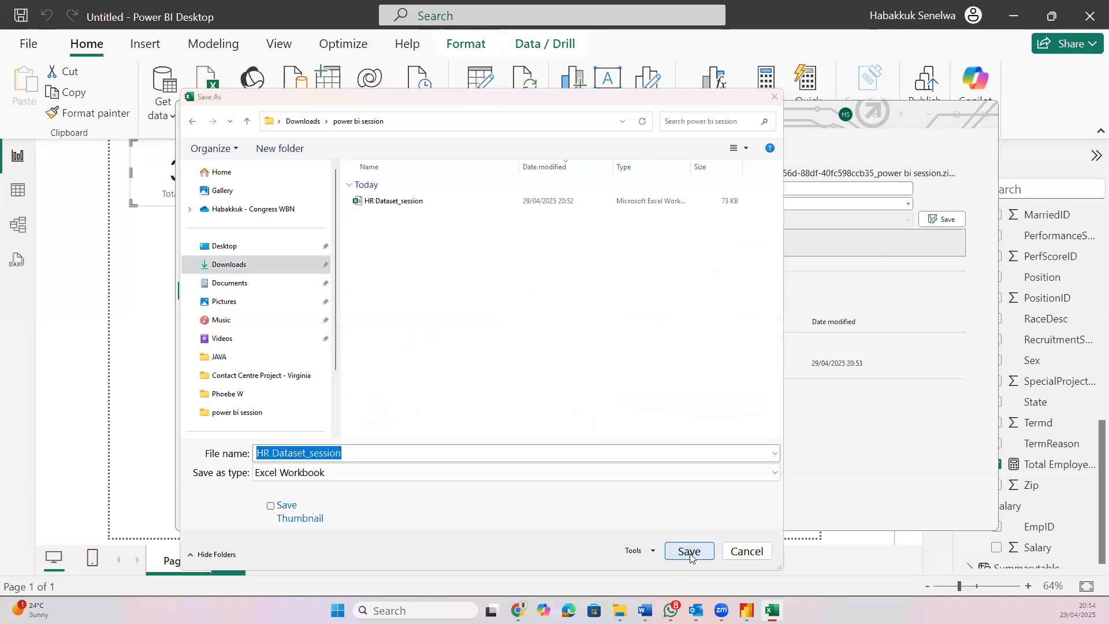
left_click(690, 552)
left_click(584, 304)
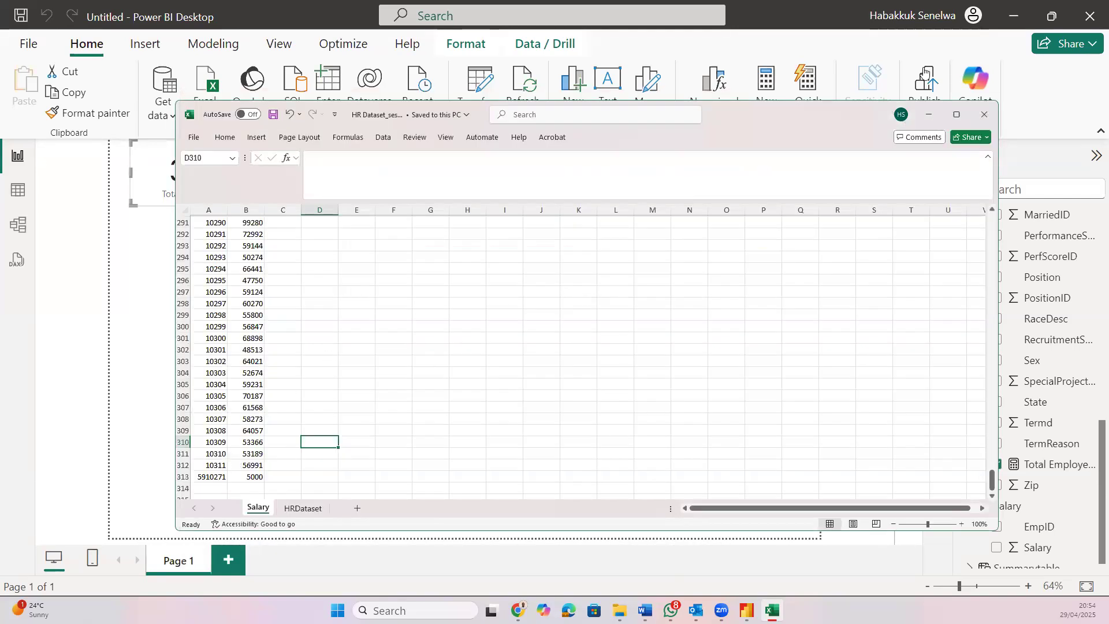
Close the saved workbook and try to refresh the Power BI report's tables
left_click(985, 114)
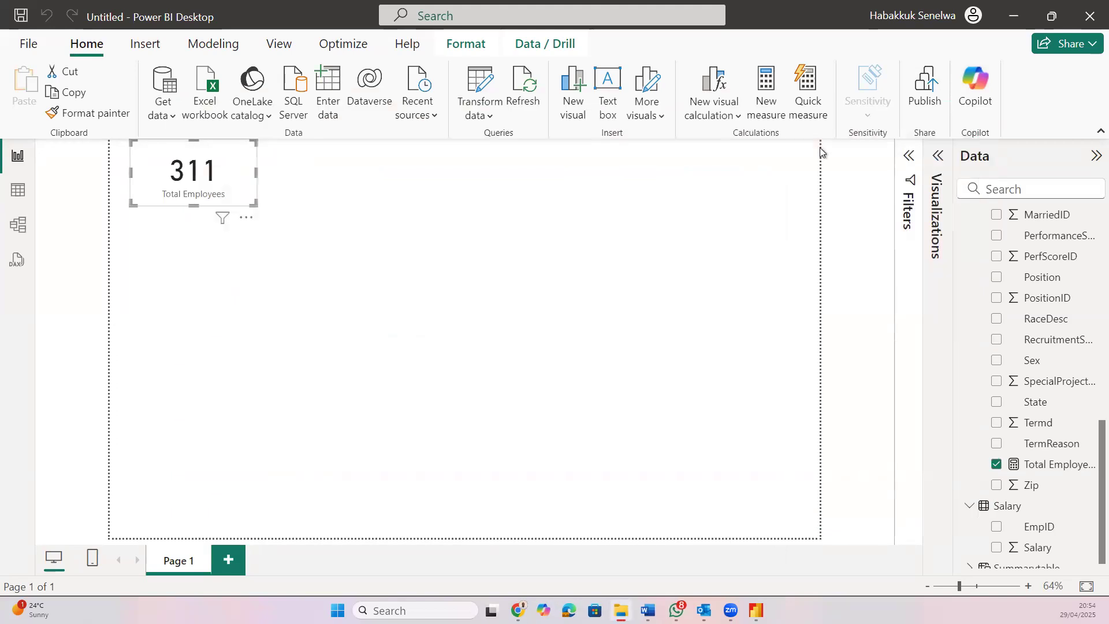
left_click(508, 101)
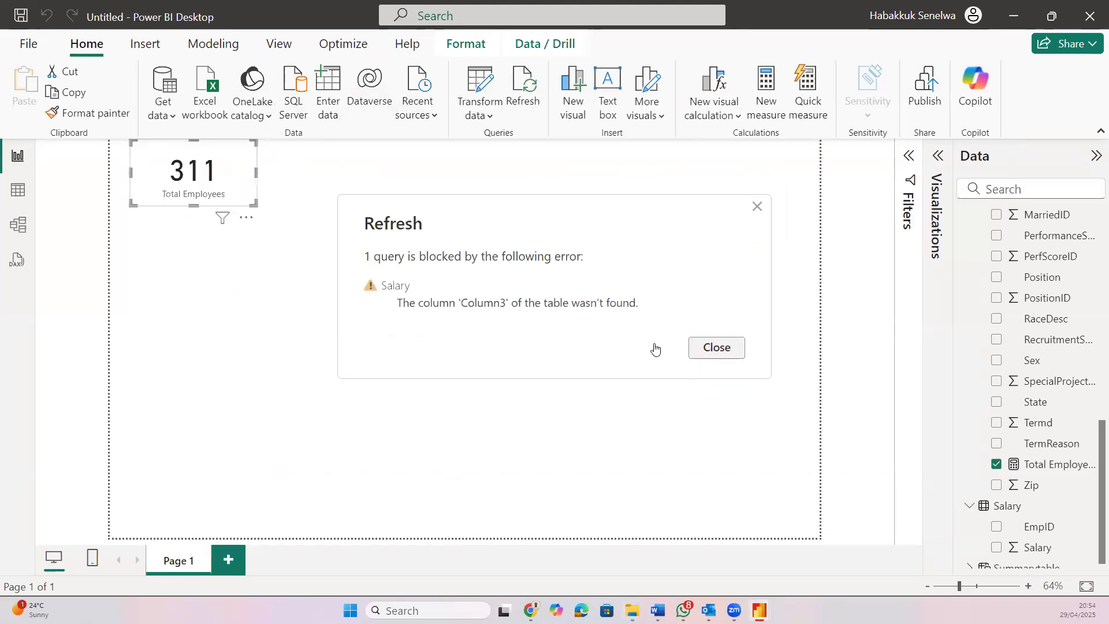
left_click(714, 348)
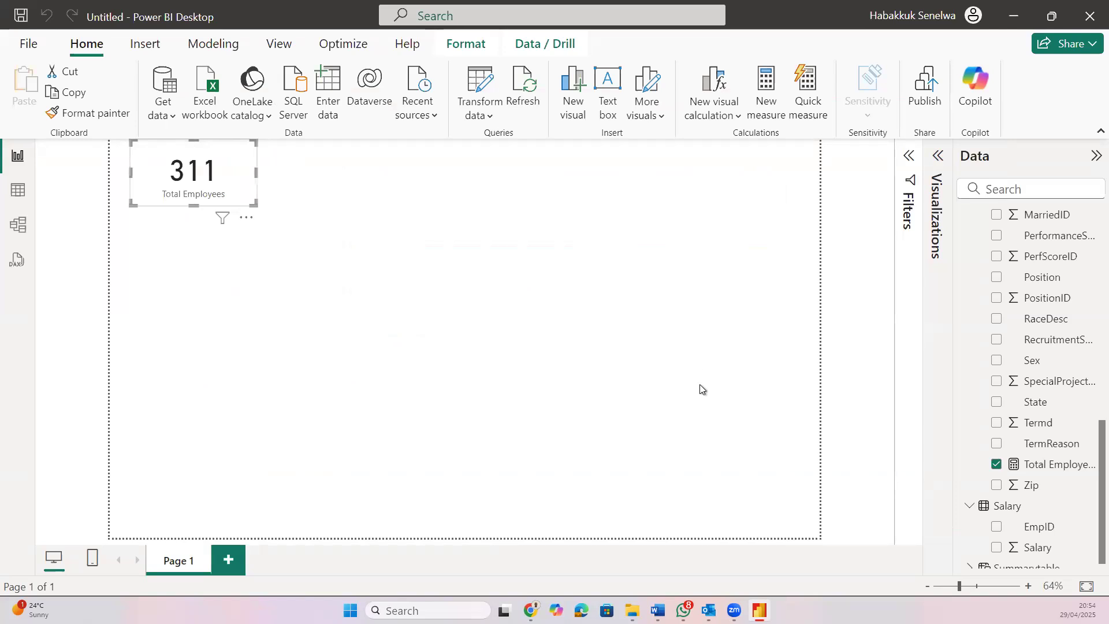
Reopen the HR Dataset_session workbook and duplicate the last employee record on the HRDataset sheet from row 312 into row 313
mouse_move(632, 610)
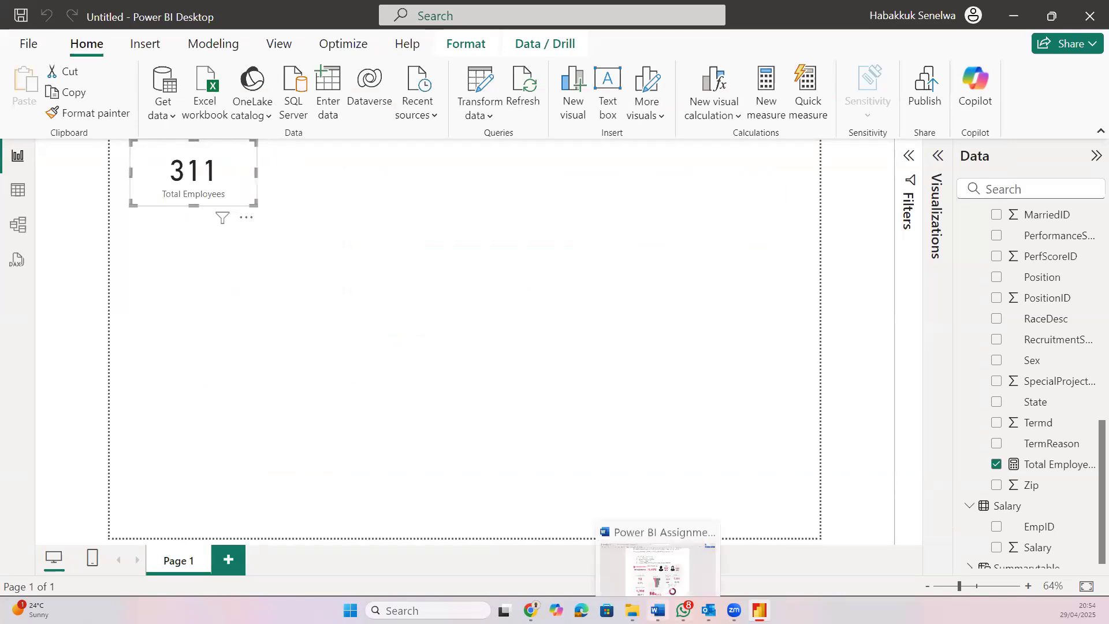
left_click(708, 300)
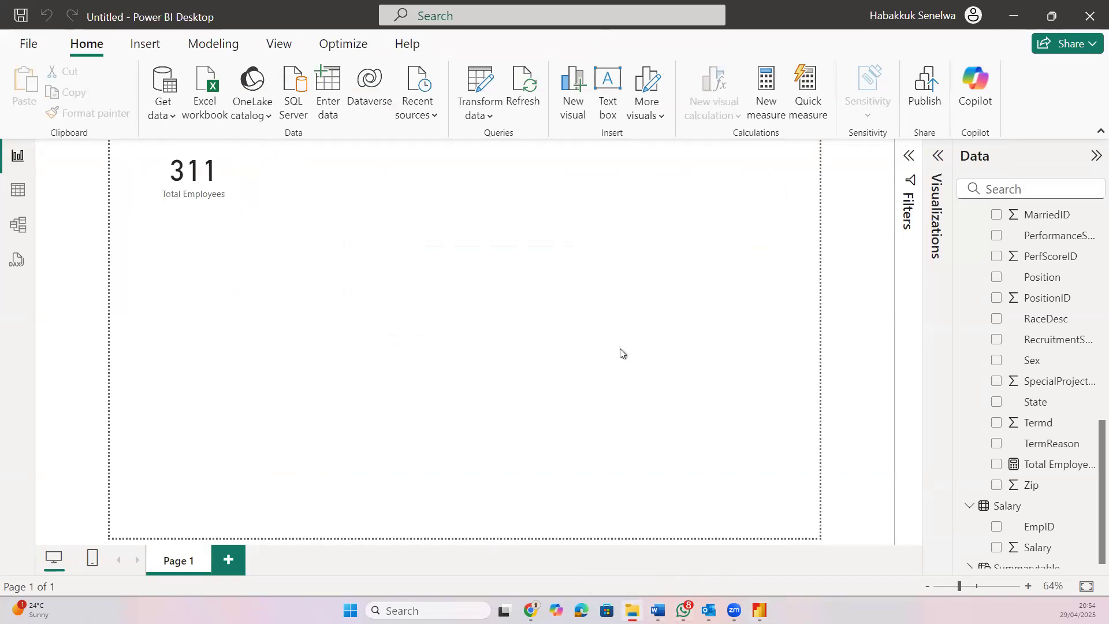
double_click(244, 264)
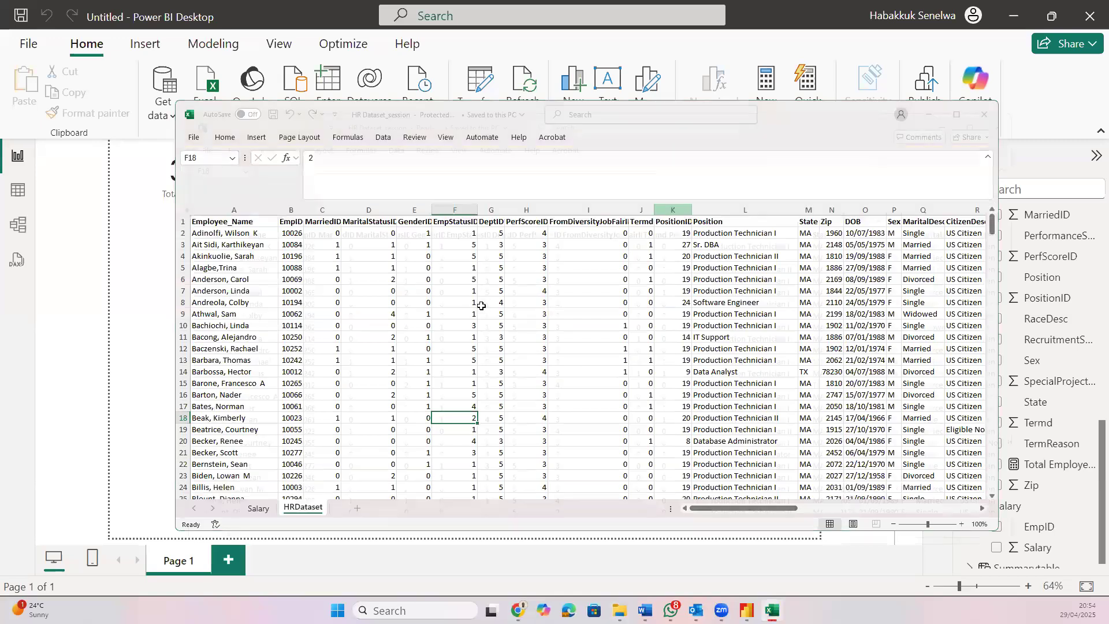
left_click(242, 443)
key("ctrl+shift+Down")
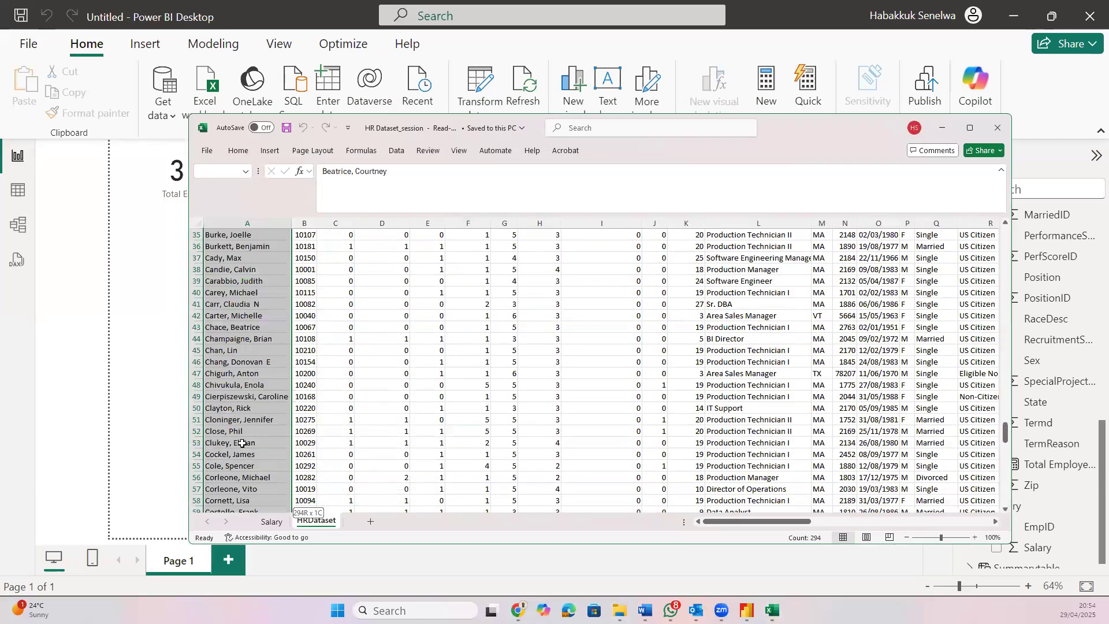
scroll(242, 443, "left", 1)
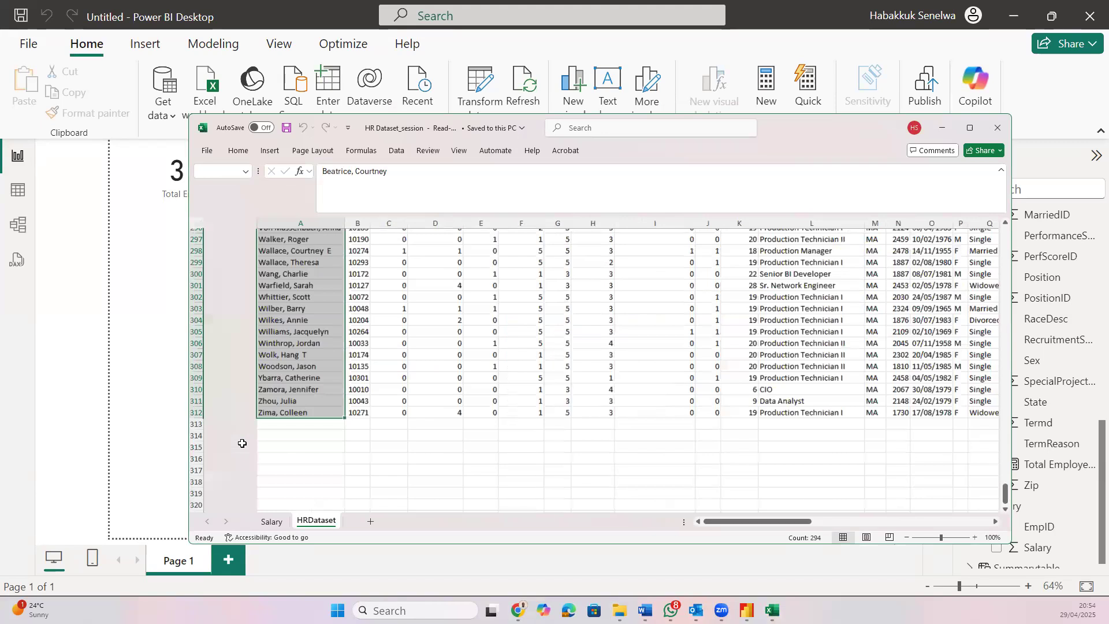
left_click(194, 425)
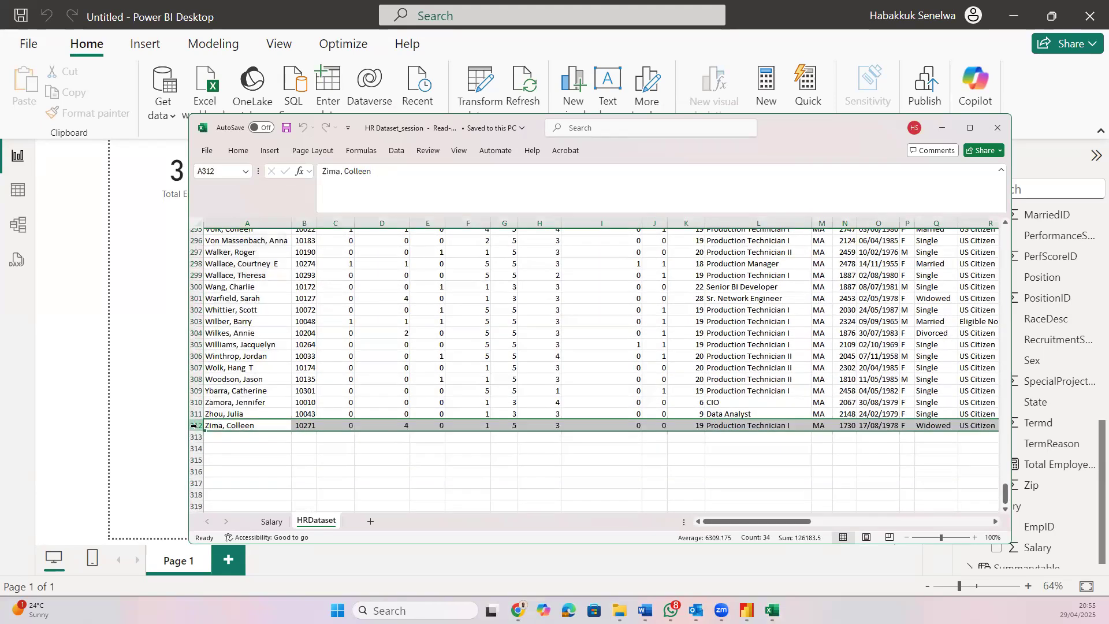
key("ctrl+c")
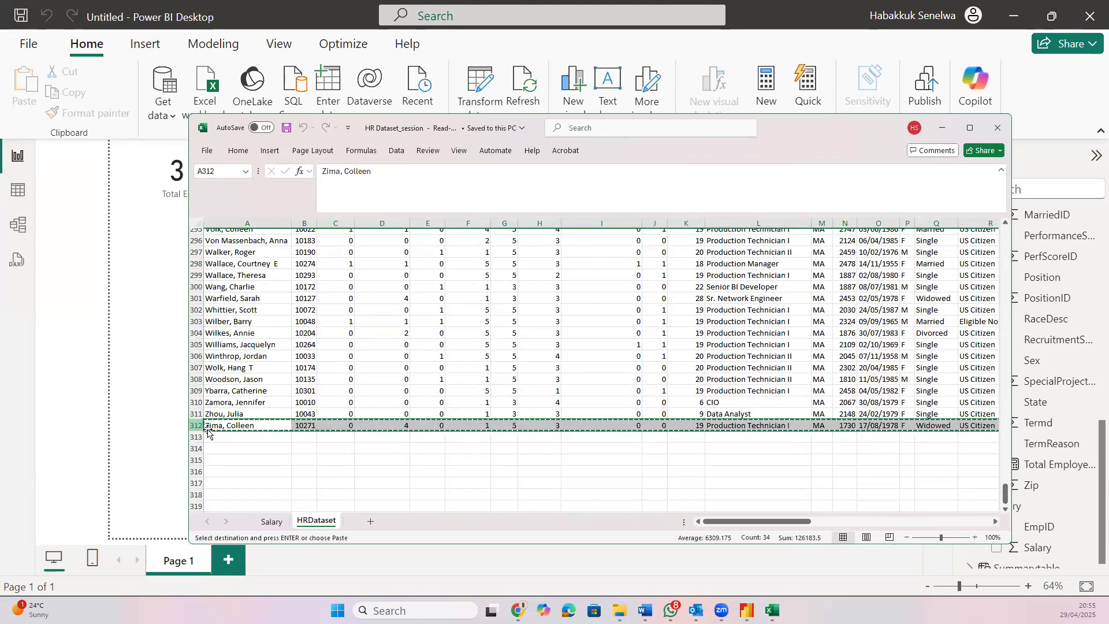
left_click(214, 436)
key("ctrl+v")
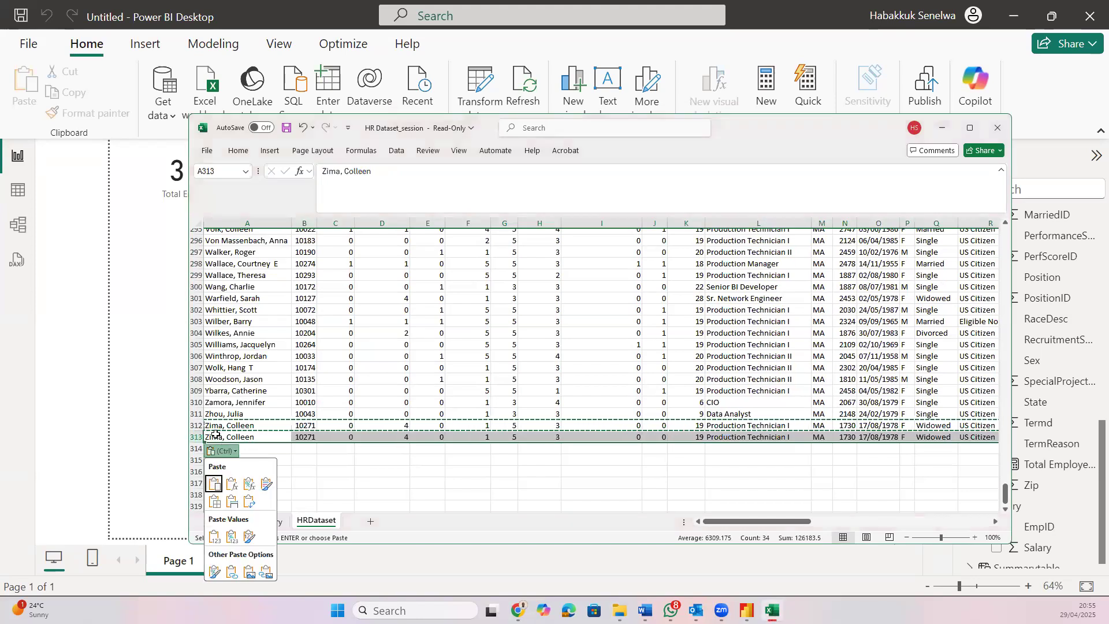
Make the EmpID in B313 unique by prefixing it with 59 and enter the new employee's name in A313
double_click(301, 438)
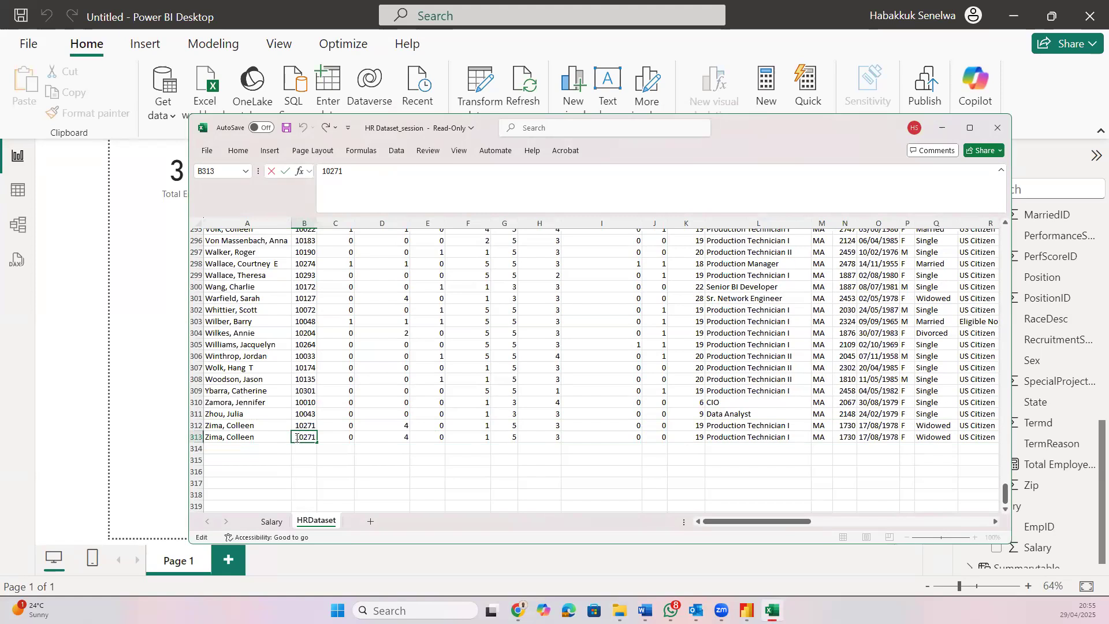
type("59")
left_click(265, 461)
left_click(248, 438)
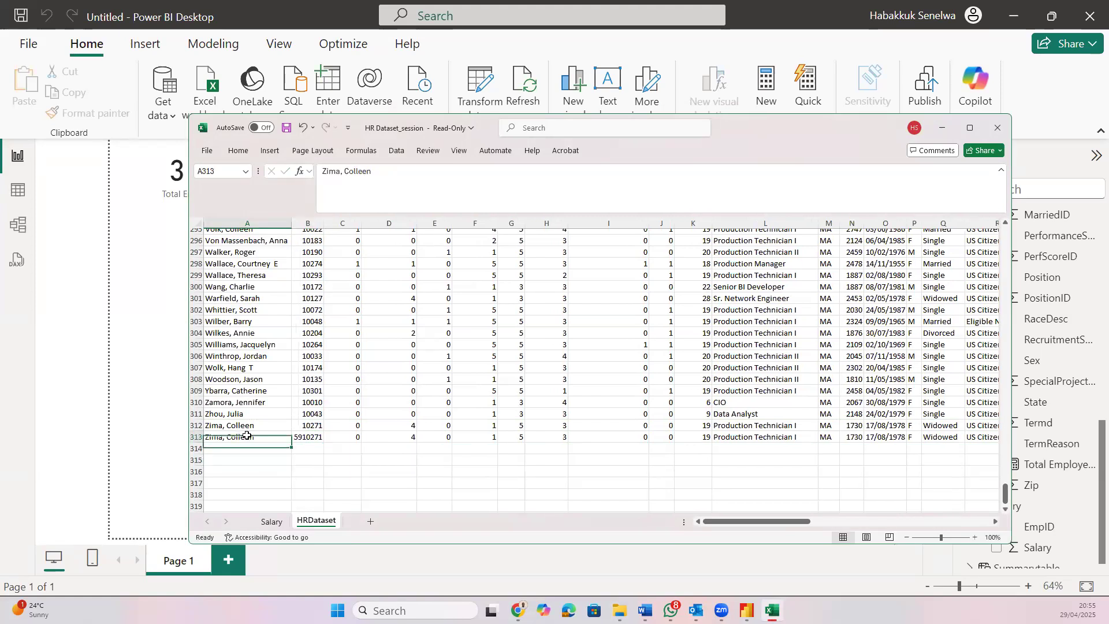
type("John Doe")
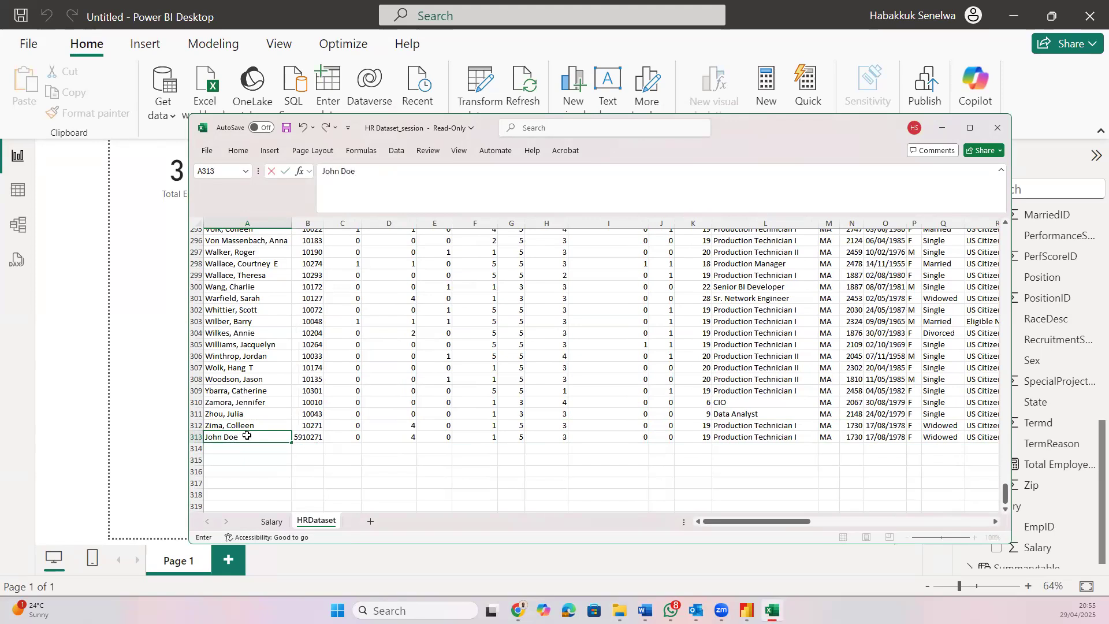
key("Return")
Copy the new employee's EmpID from the HRDataset sheet into A313 on the Salary sheet and enter a salary of 5000 in B313
left_click(273, 521)
left_click(312, 520)
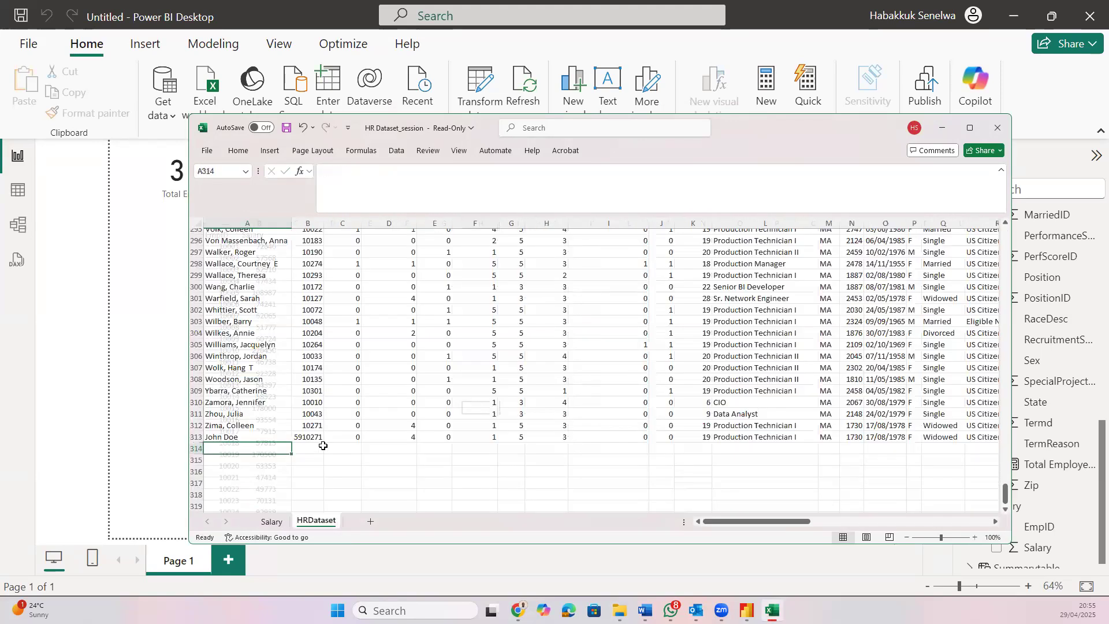
left_click(312, 438)
key("ctrl+c")
left_click(273, 521)
left_click(266, 479)
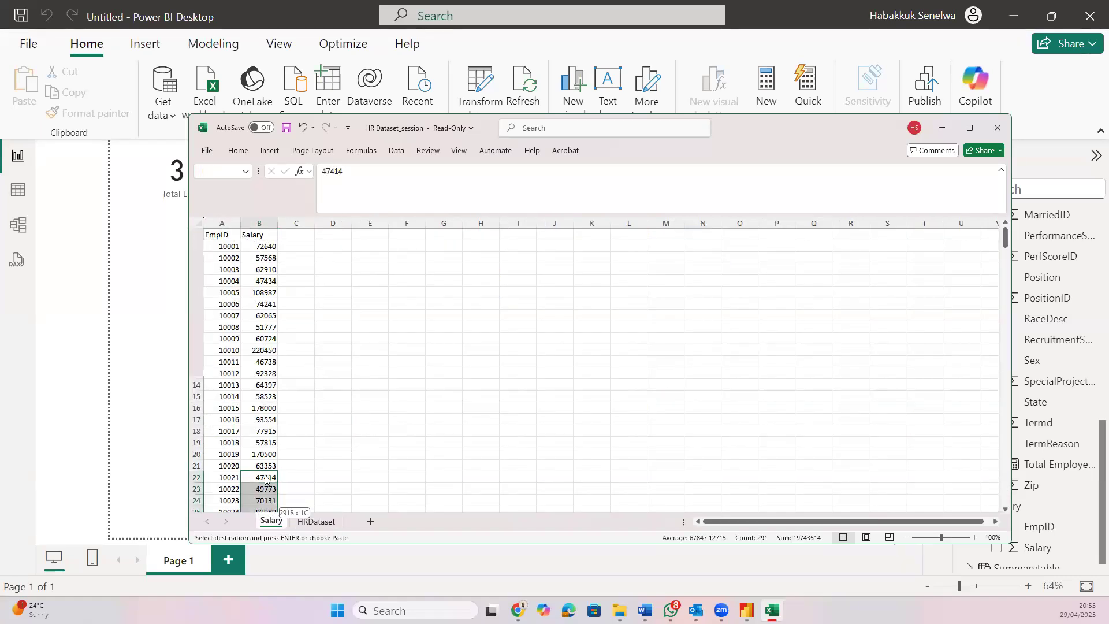
key("ctrl+shift+Down")
left_click(229, 430)
key("ctrl+v")
left_click(251, 431)
type("5000")
key("Return")
mouse_move(260, 438)
left_mouse_down()
mouse_move(285, 442)
mouse_move(260, 432)
left_mouse_up()
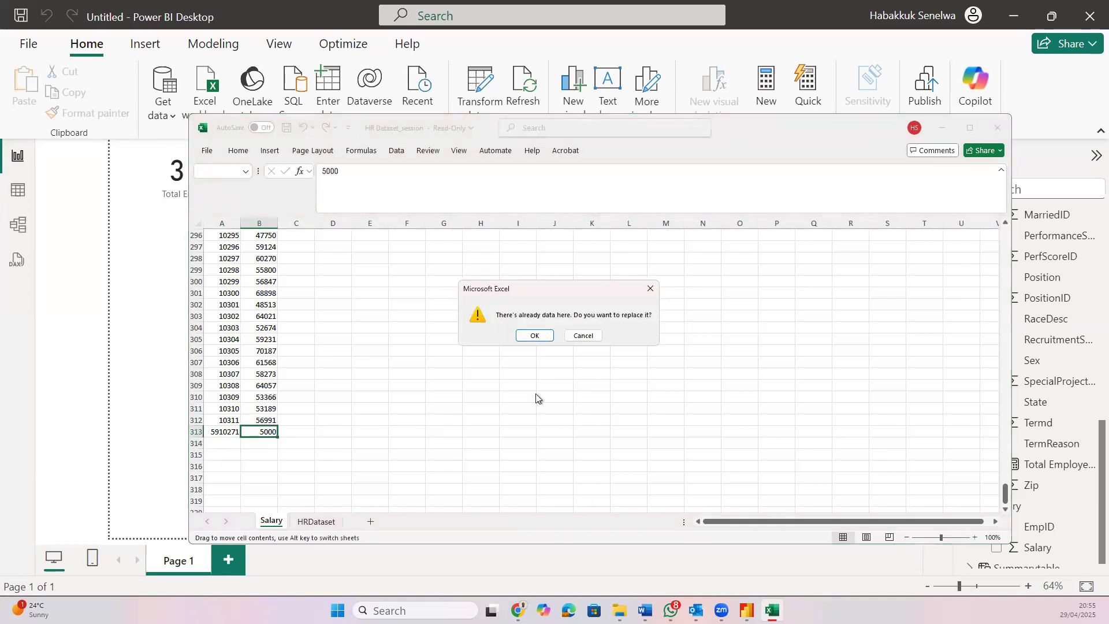
left_click(583, 335)
left_click(266, 430)
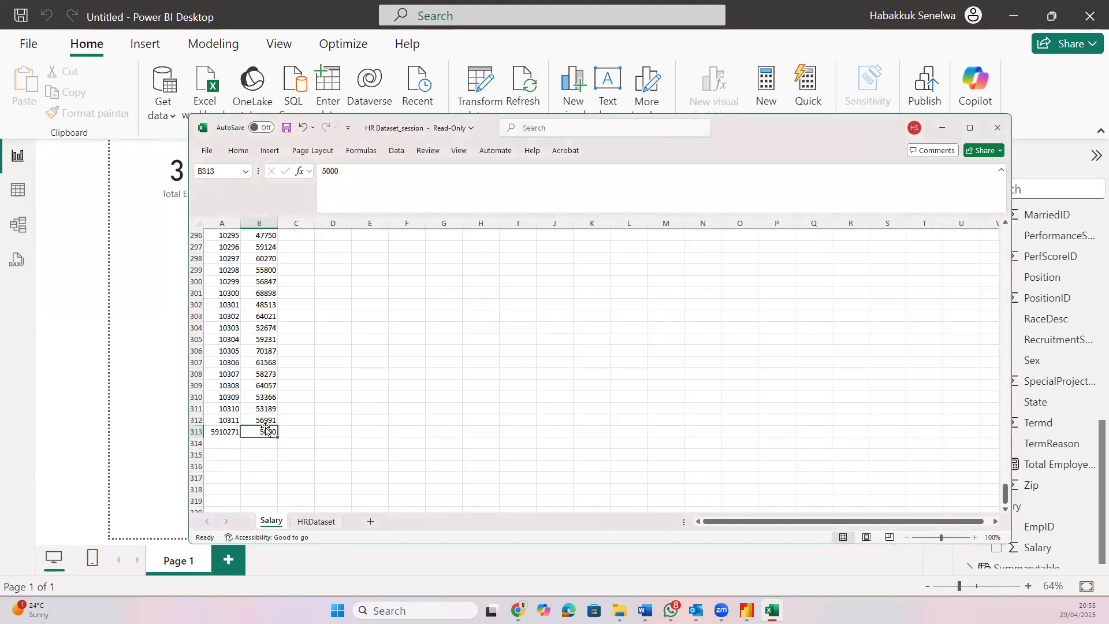
key("ctrl+Up")
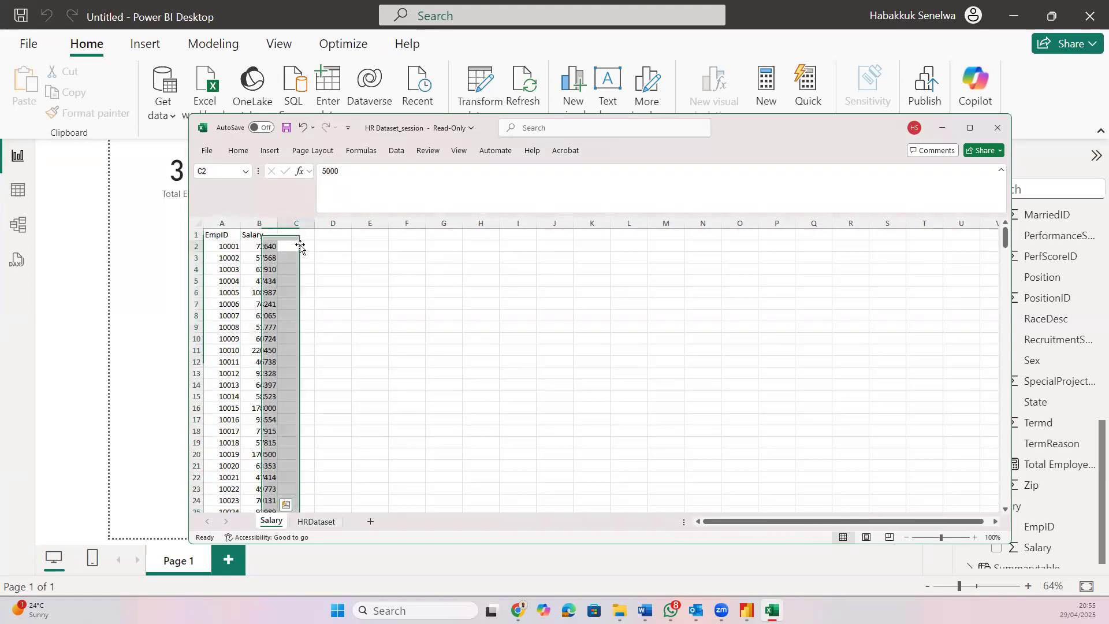
double_click(302, 245)
key("Right")
key("Right")
key("Right")
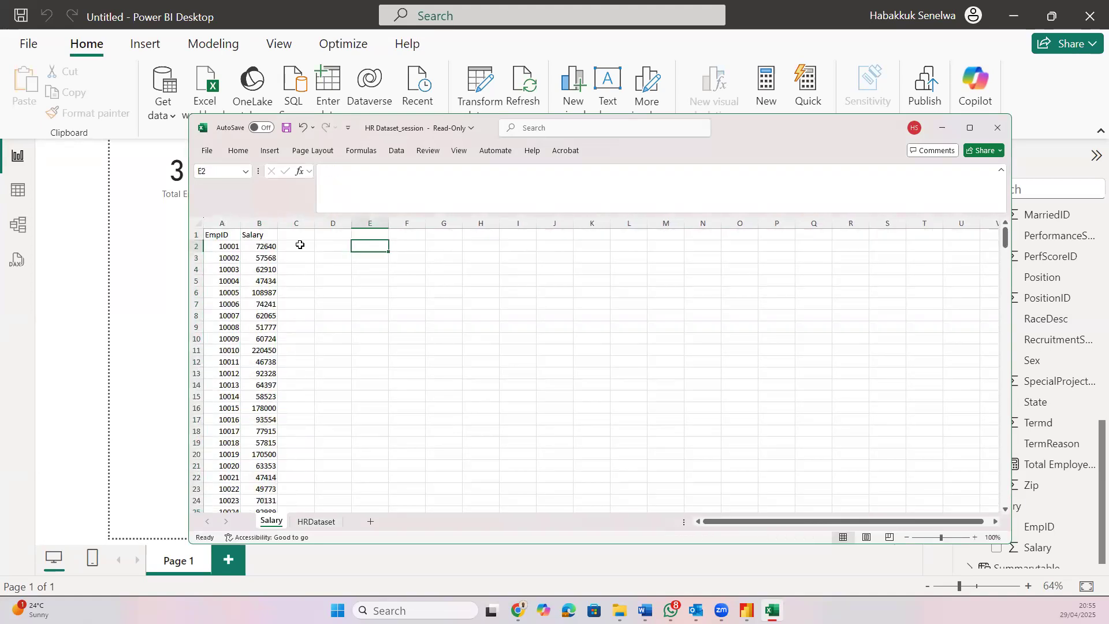
key("Right")
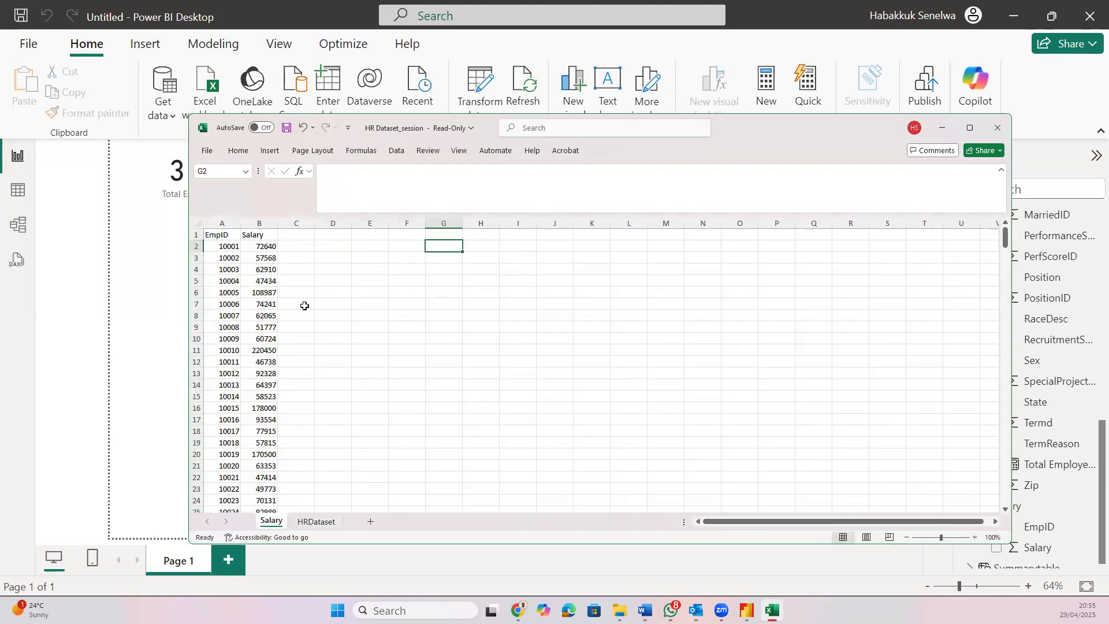
Save the read-only workbook as HR Dataset_session in the power bi session folder under Downloads, replacing the existing file
key("ctrl+s")
left_click(553, 341)
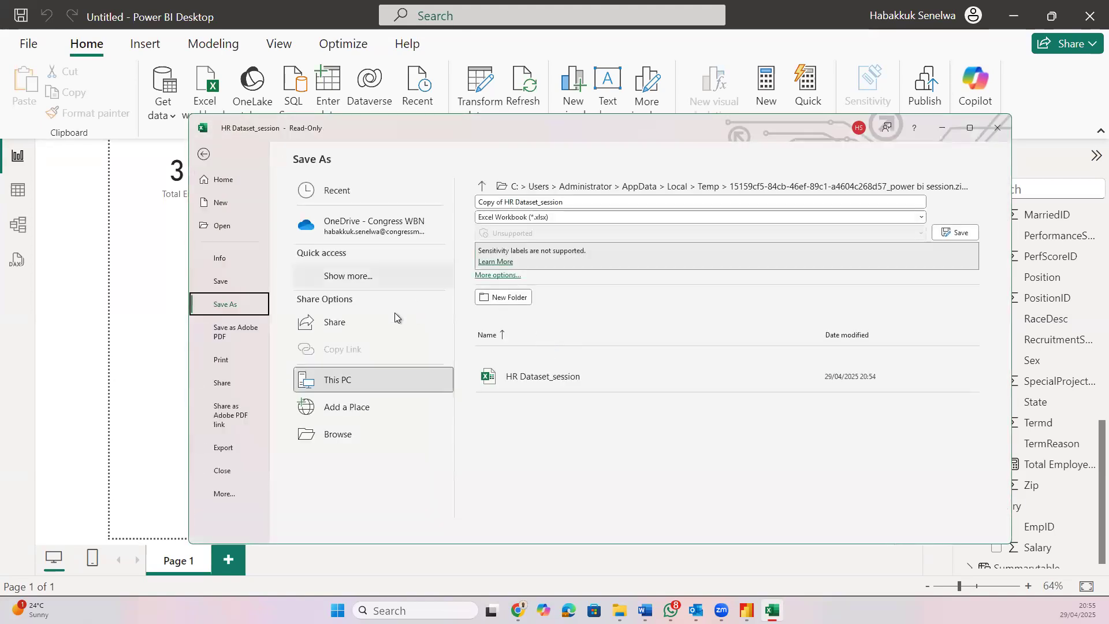
left_click(355, 383)
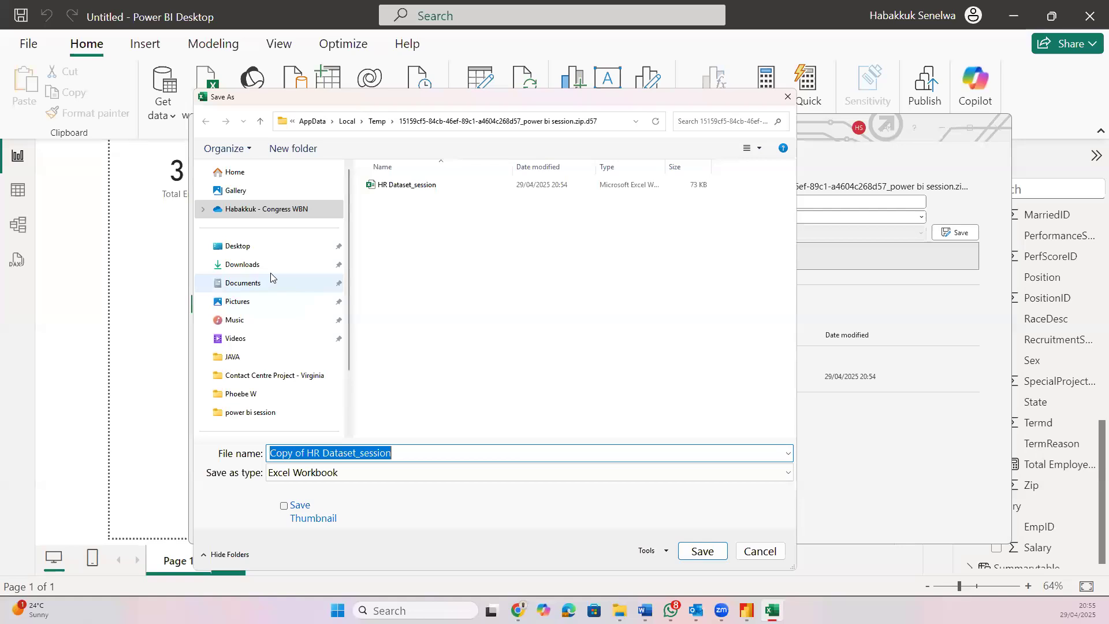
left_click(336, 265)
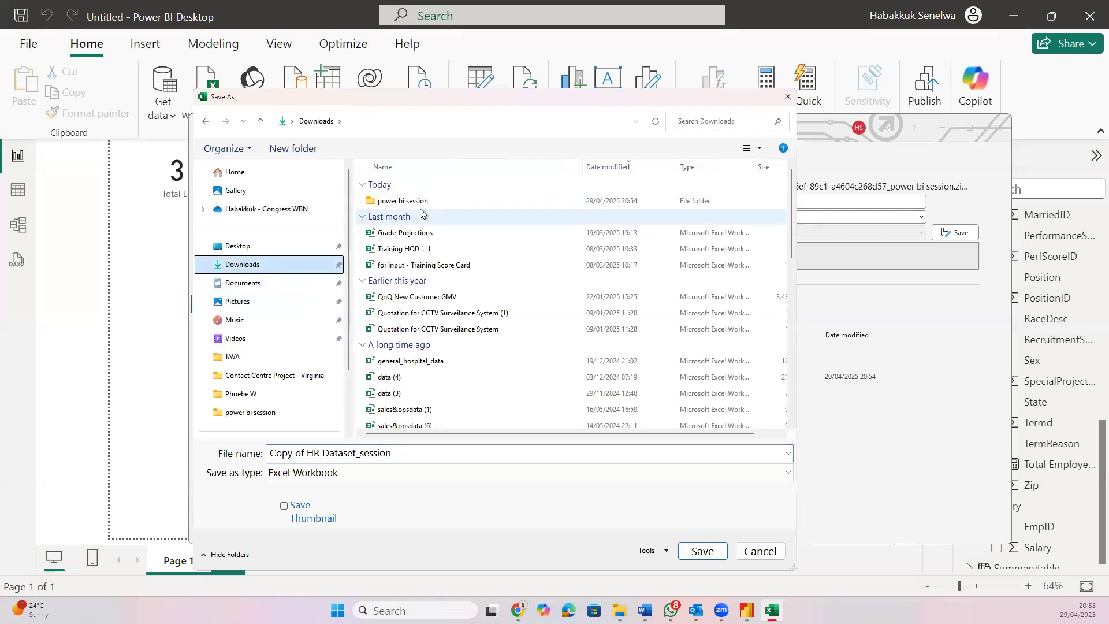
double_click(439, 200)
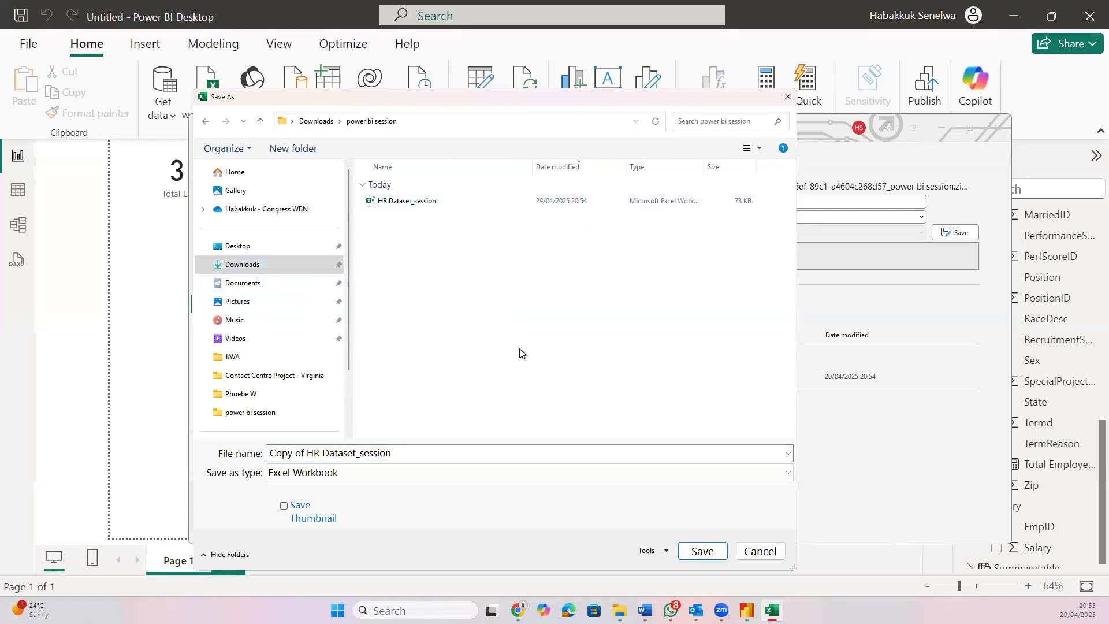
left_click(427, 203)
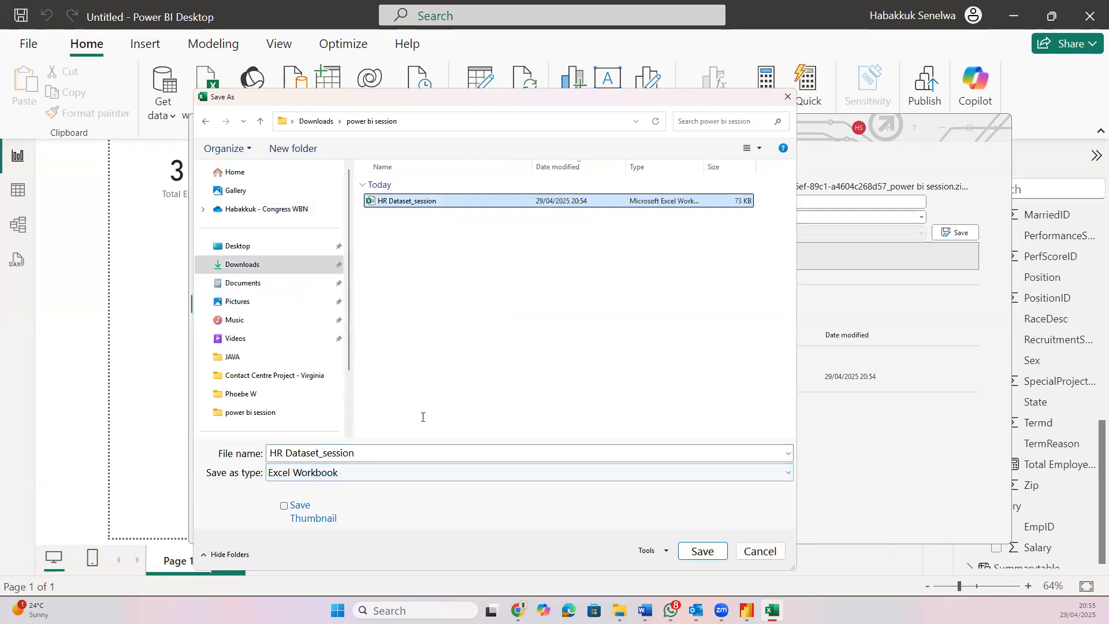
left_click(695, 551)
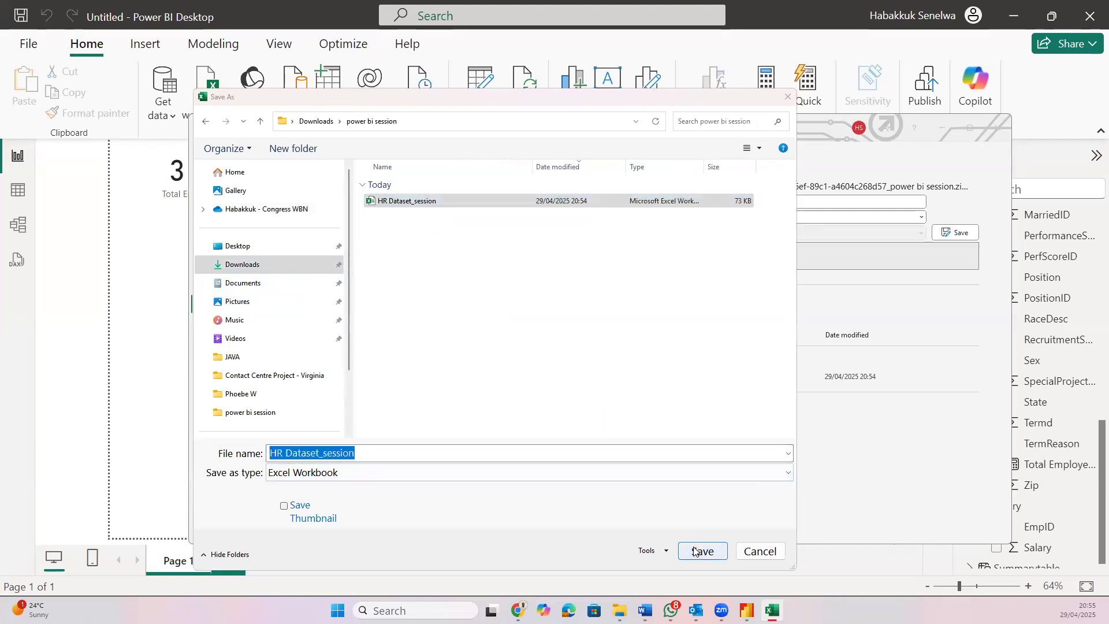
left_click(583, 305)
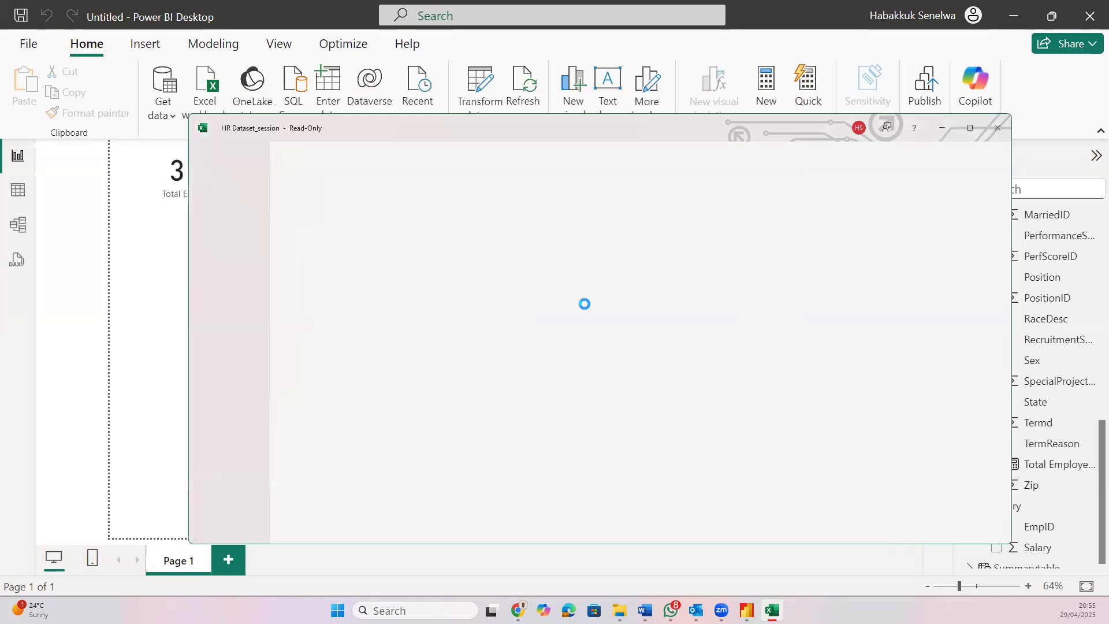
Check the end of the Salary column, minimize the saved workbook and refresh the Power BI report's data
left_click(249, 295)
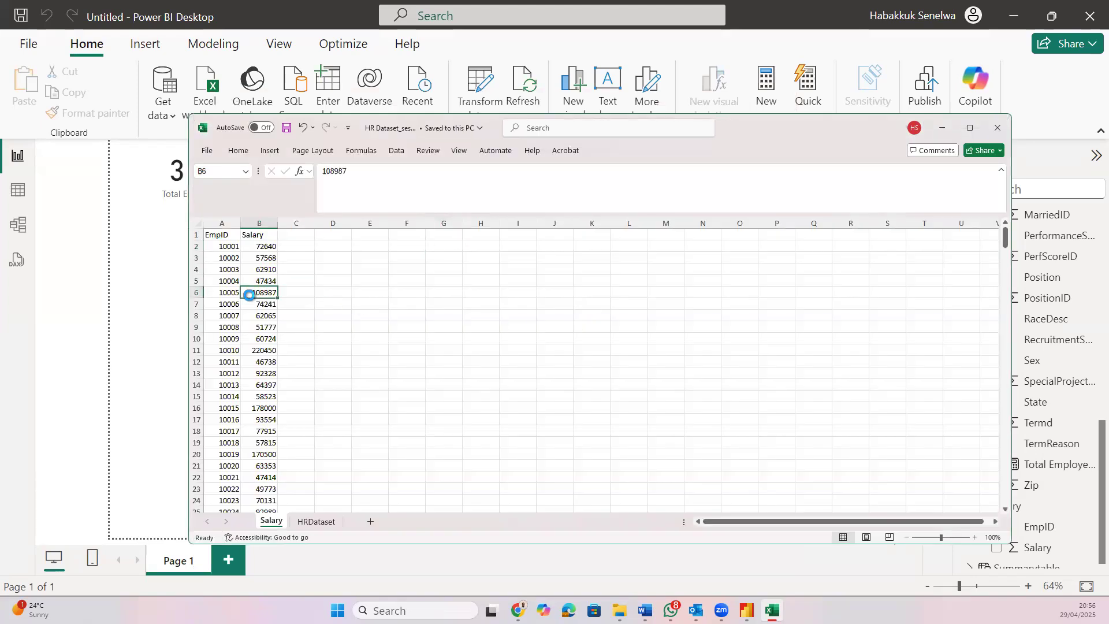
key("ctrl+shift+Down")
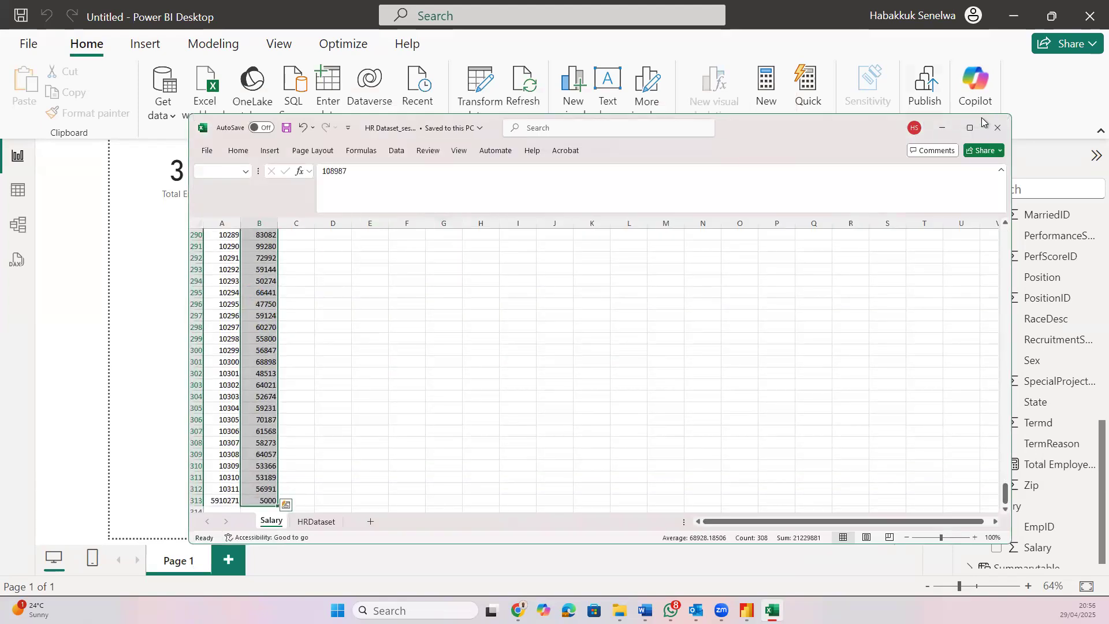
left_click(946, 129)
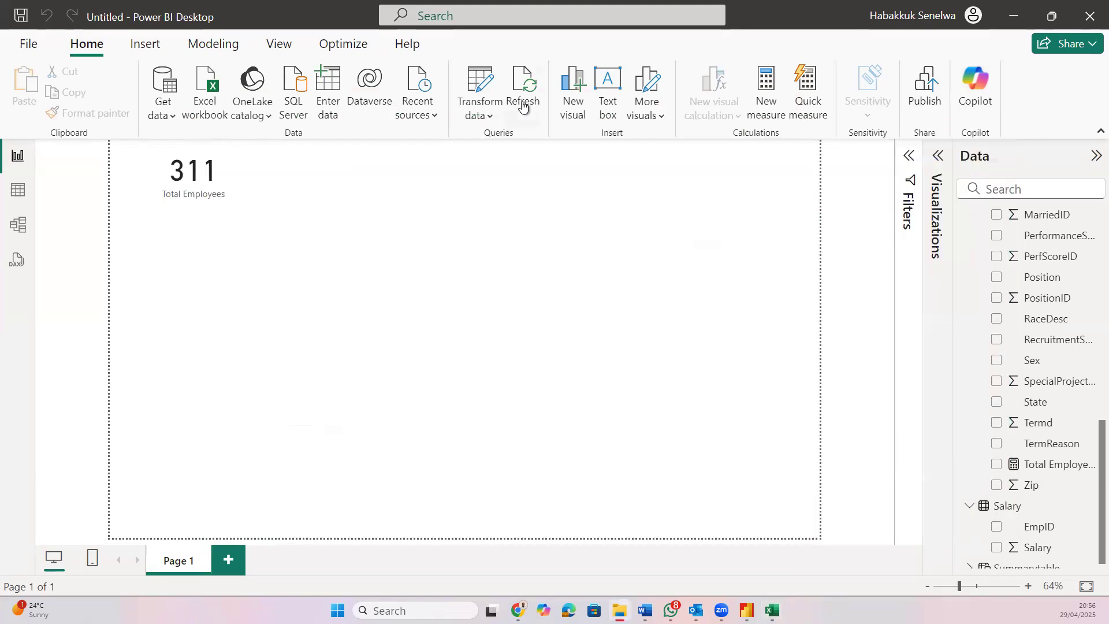
left_click(523, 104)
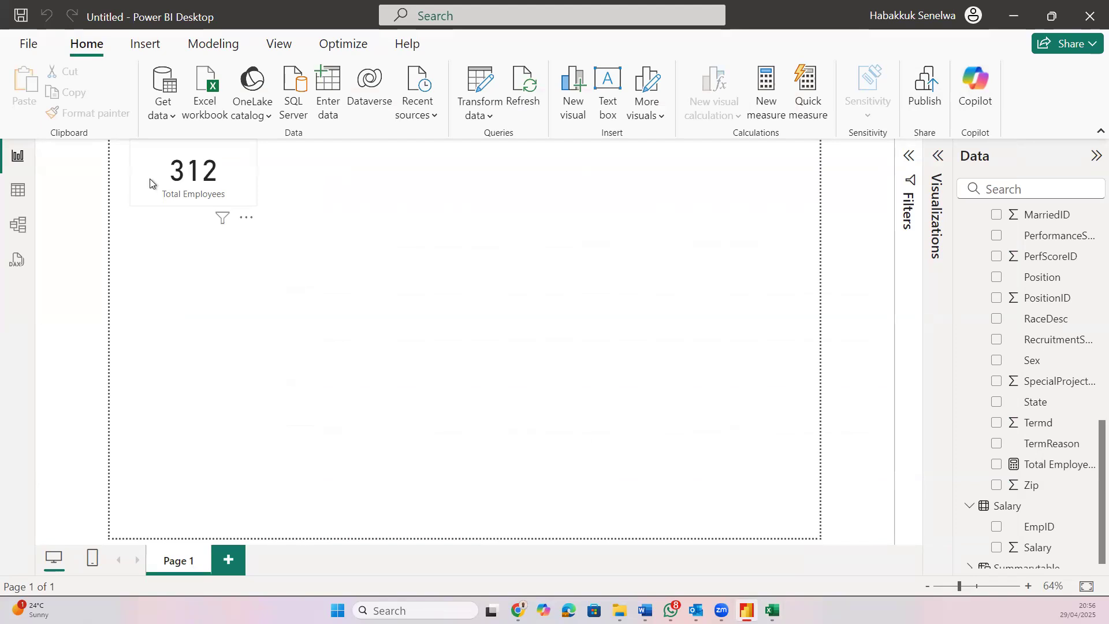
Filter the HRDataset table's Employee_Name column to the new employee and examine the record across to Age(Yrs) and Age Category
left_click(20, 189)
scroll(776, 419, "right", 20)
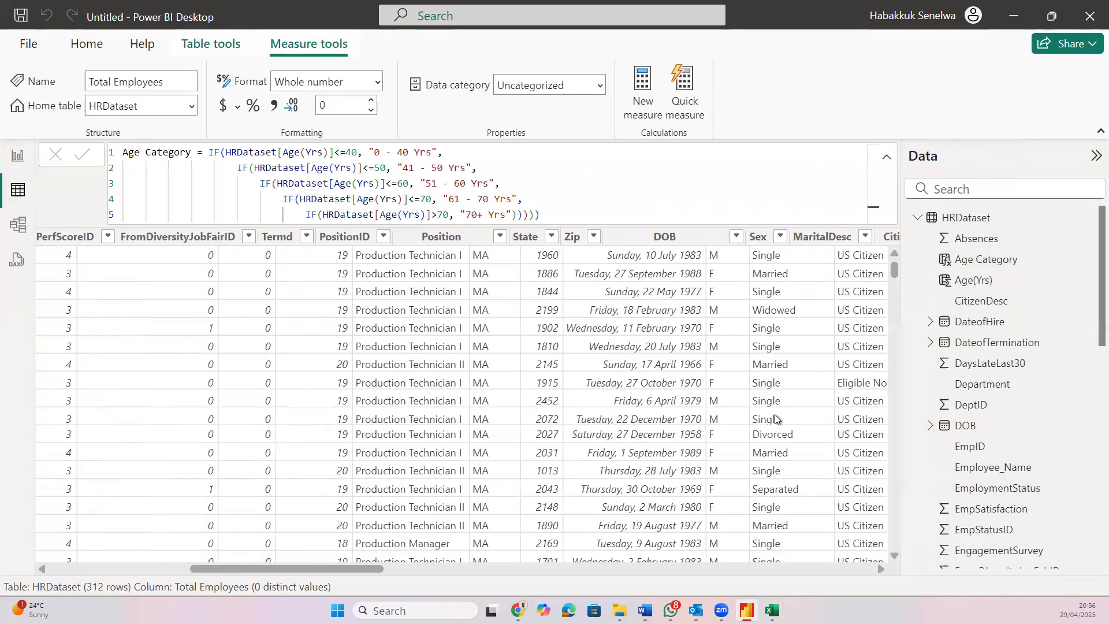
scroll(776, 418, "right", 15)
scroll(776, 418, "left", 20)
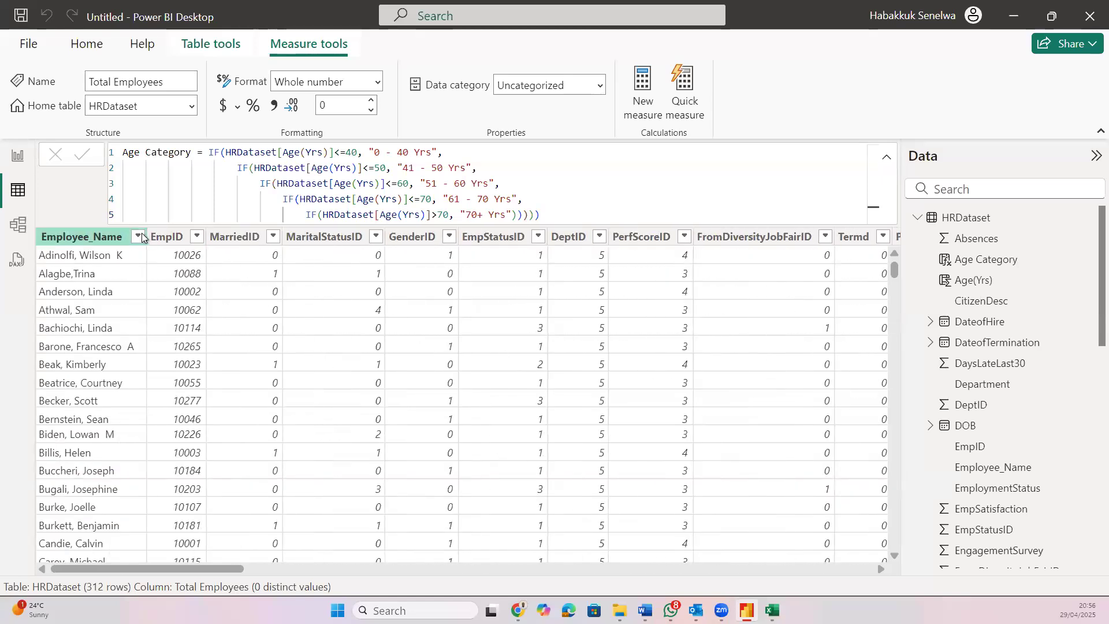
left_click(139, 236)
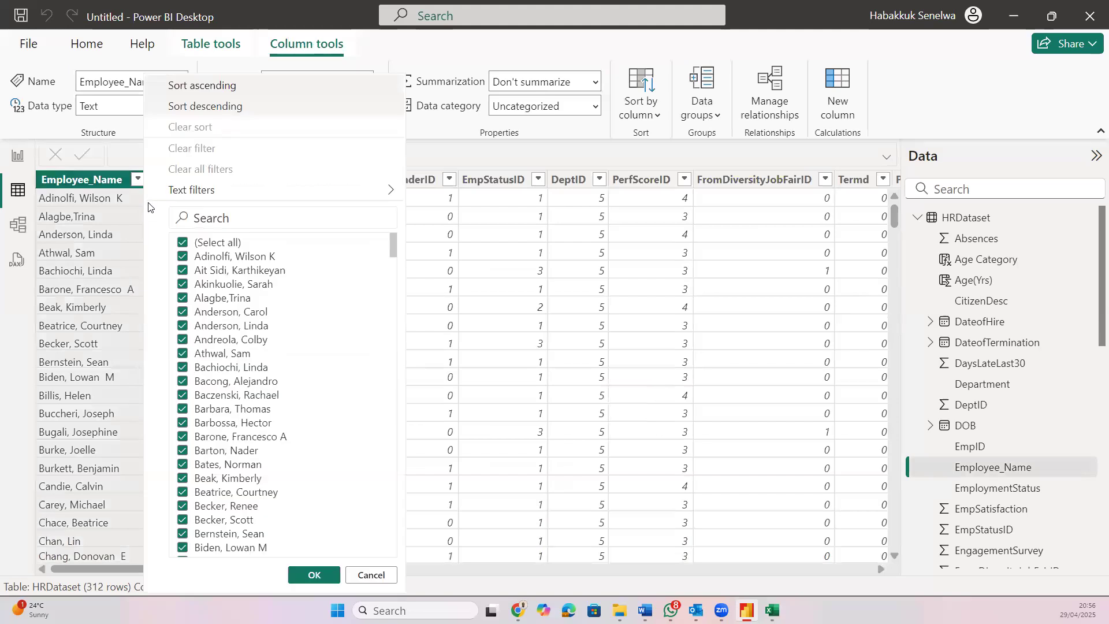
left_click(222, 218)
type("john")
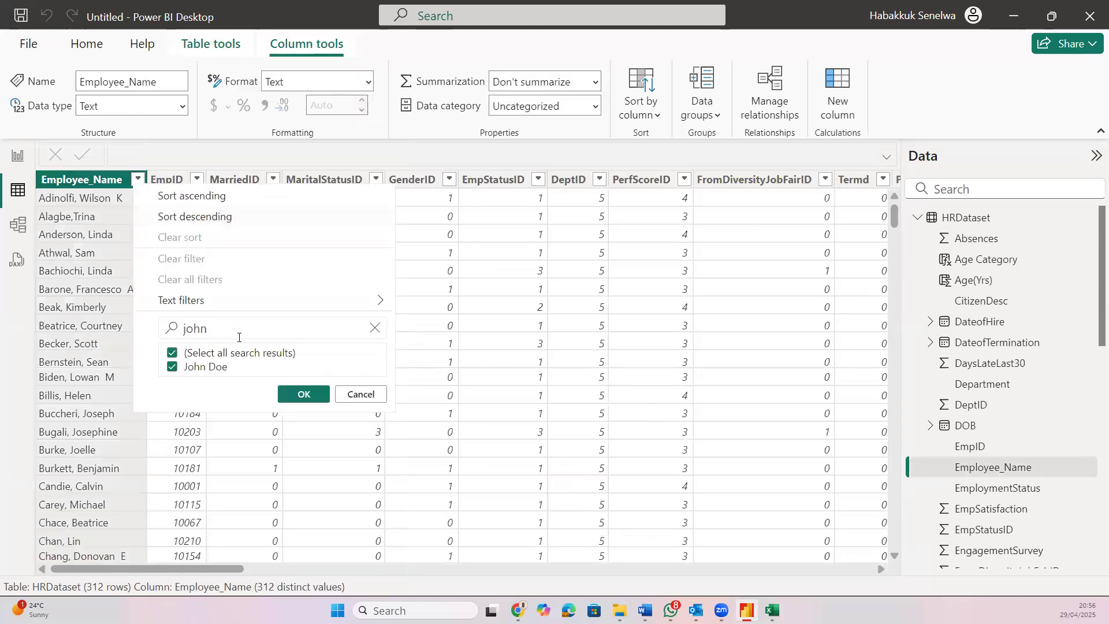
left_click(304, 384)
scroll(413, 338, "right", 10)
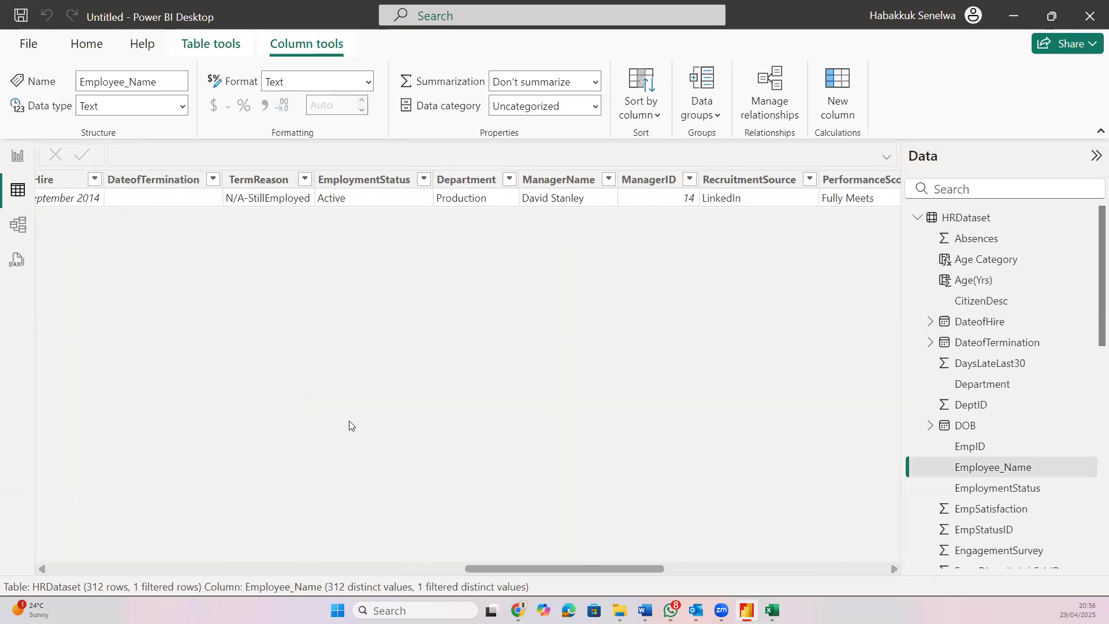
scroll(538, 448, "right", 10)
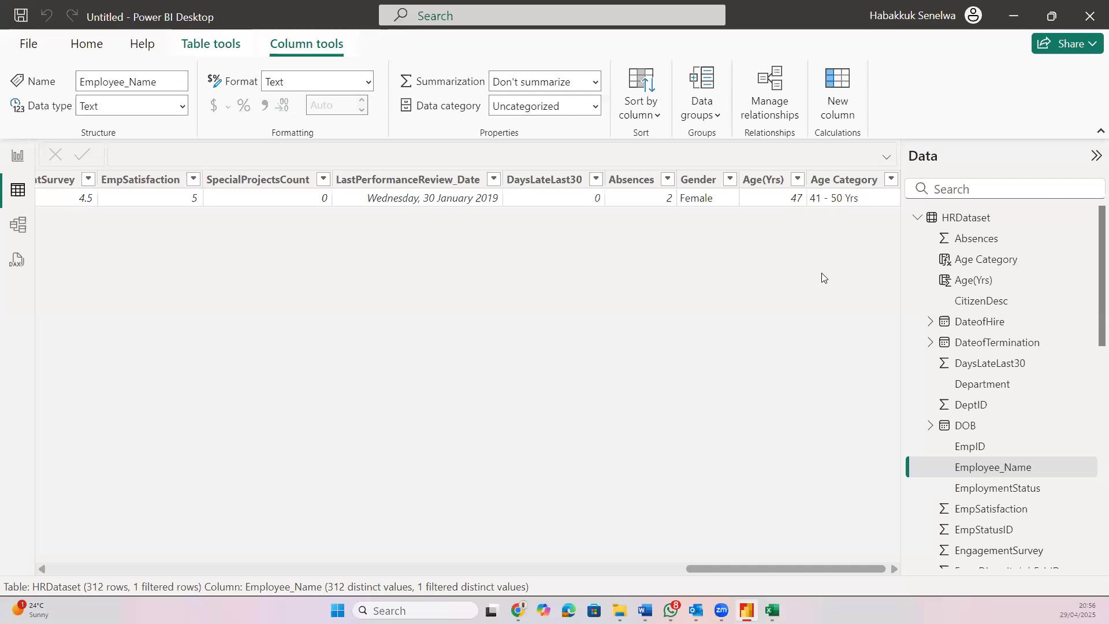
Reset the HRDataset table's Employee_Name filter by selecting all employees
left_click(104, 52)
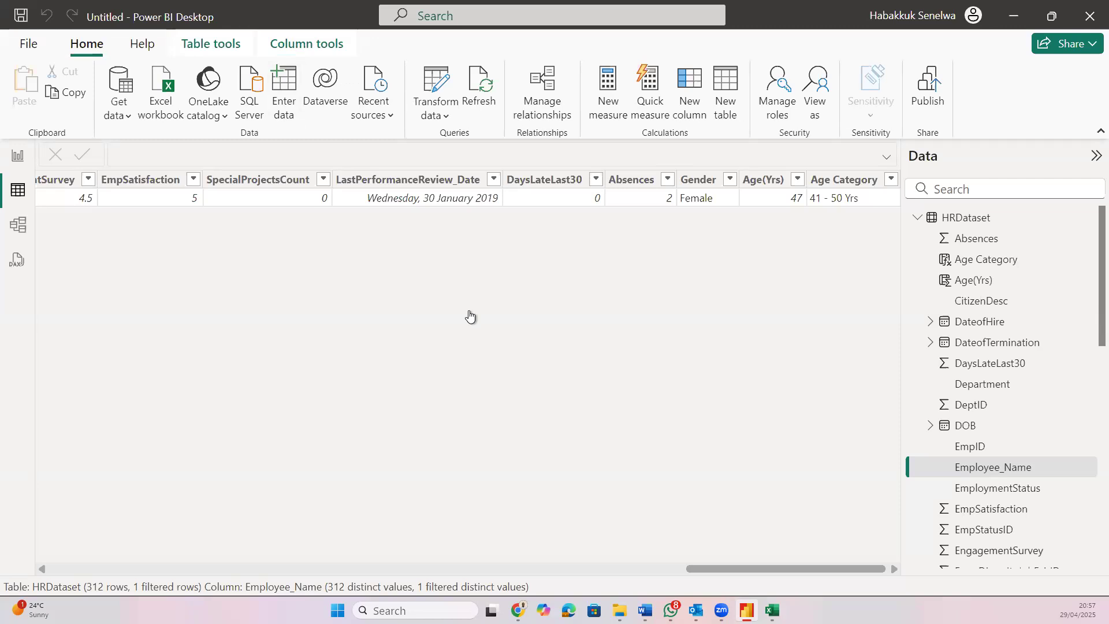
scroll(510, 360, "left", 15)
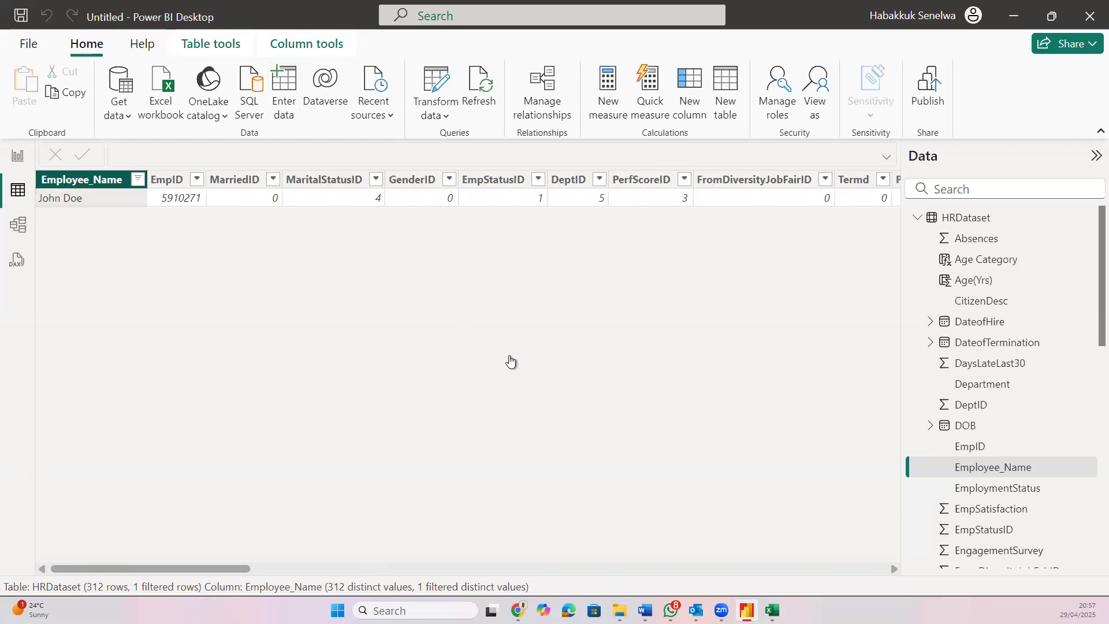
left_click(140, 182)
left_click(200, 242)
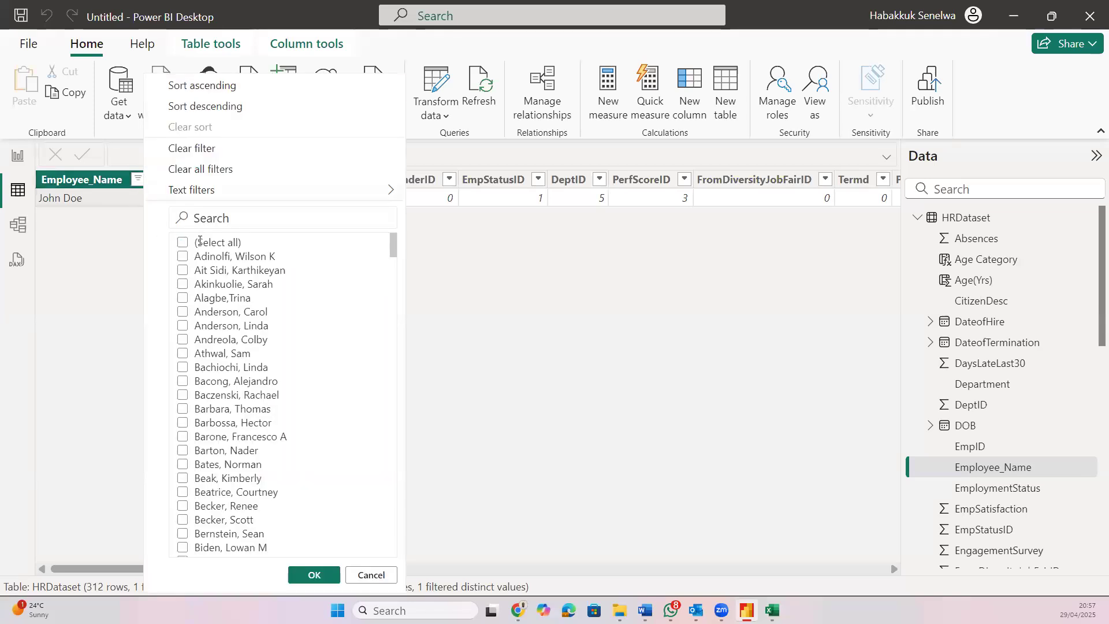
left_click(198, 243)
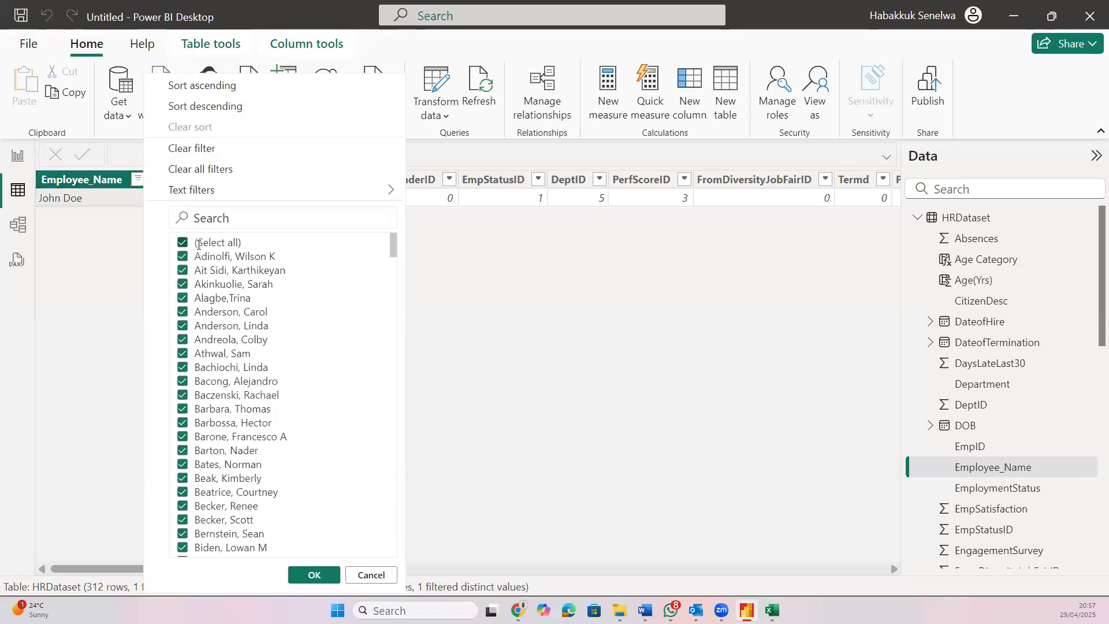
left_click(312, 574)
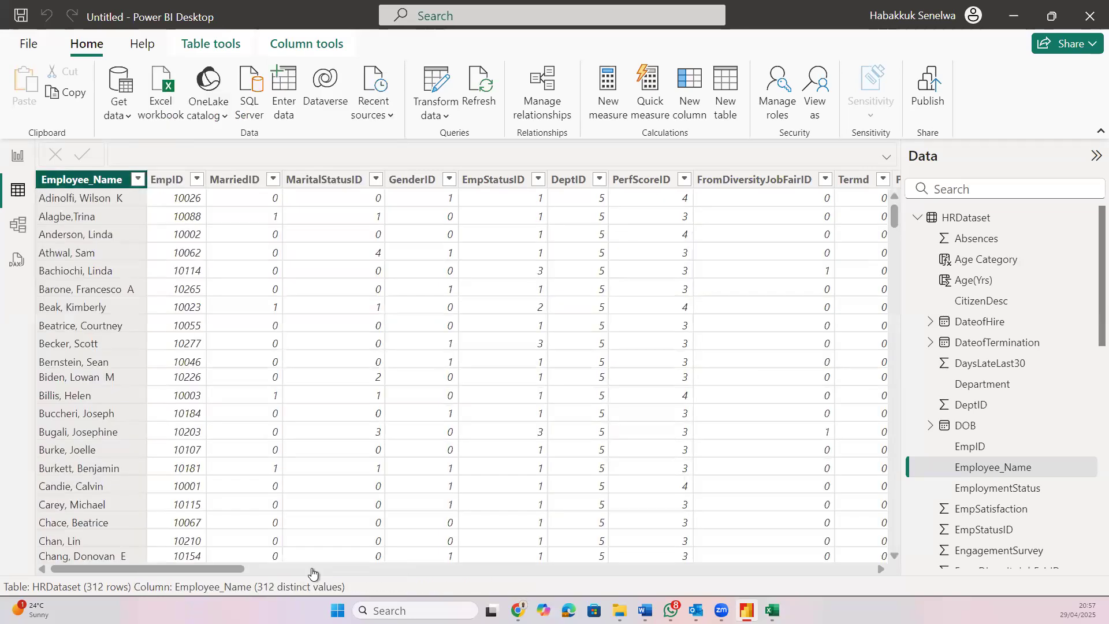
Return to the report page and shrink the Total Employees card slightly in width and height
left_click(18, 156)
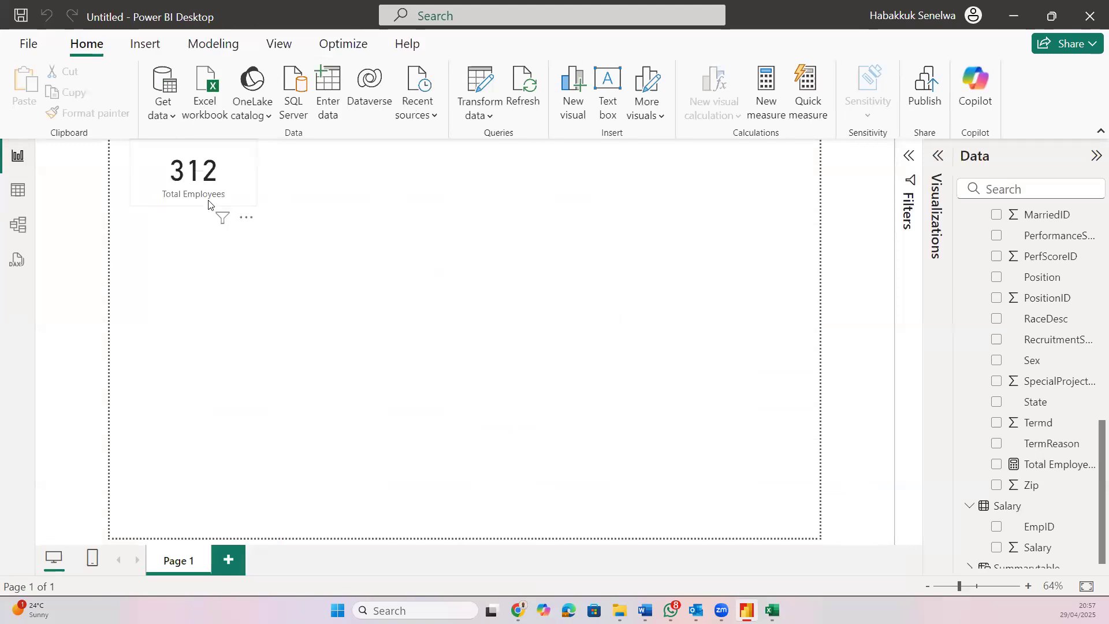
left_click(209, 203)
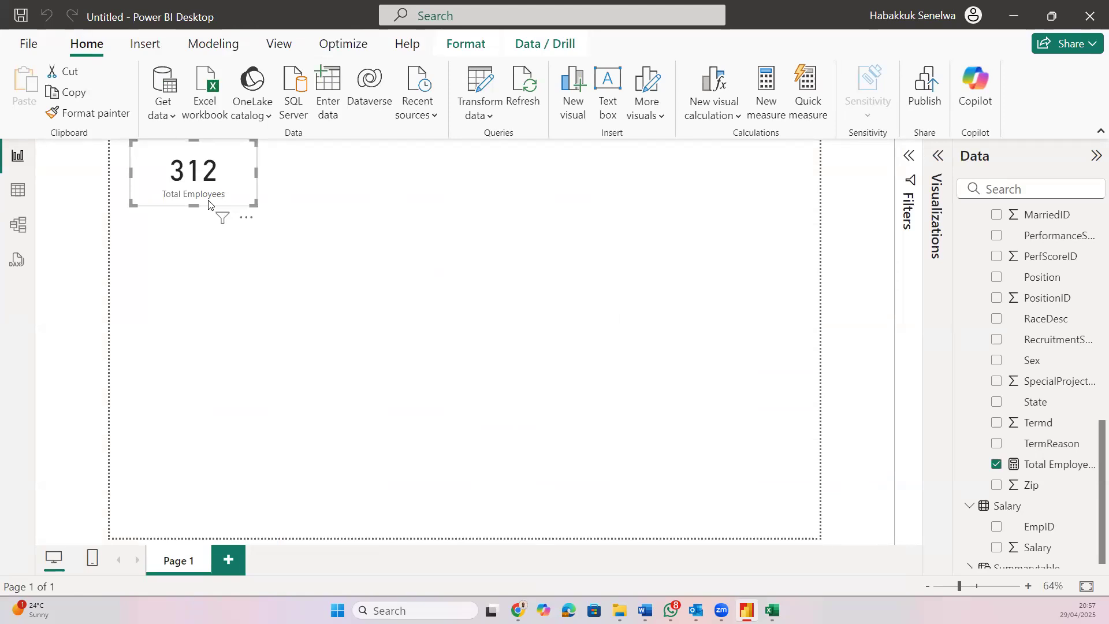
left_click_drag(254, 205, 221, 194)
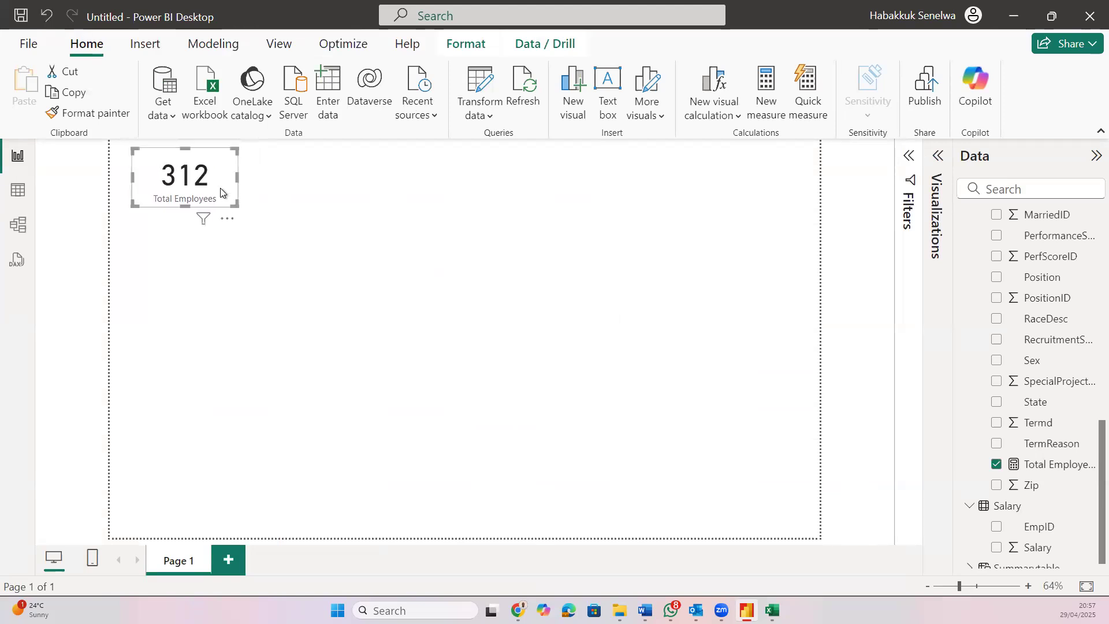
left_click(323, 203)
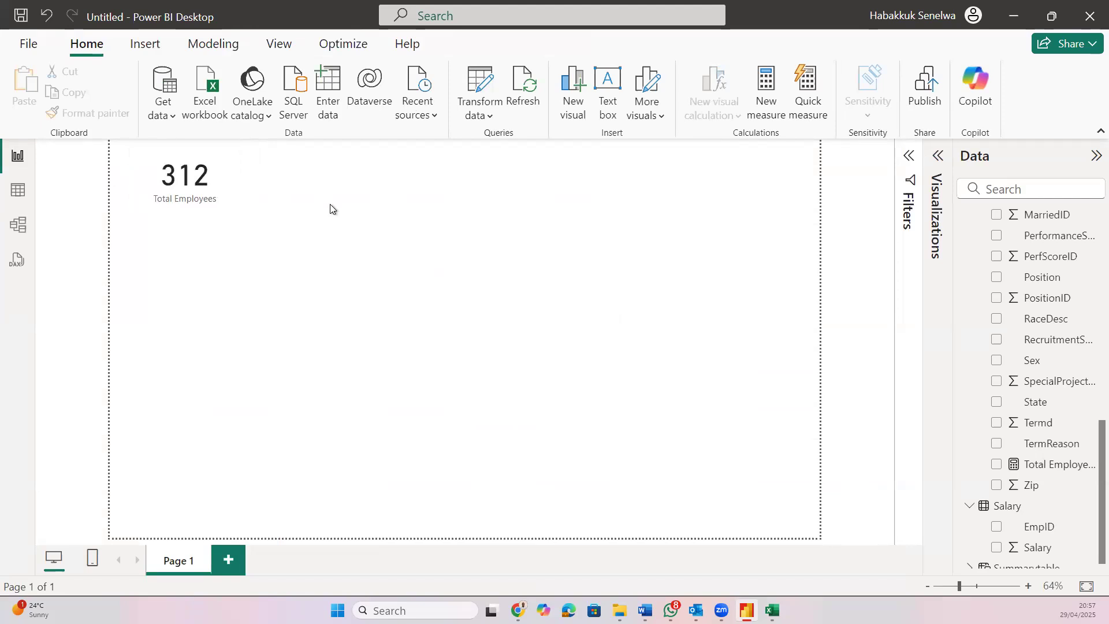
left_click(191, 188)
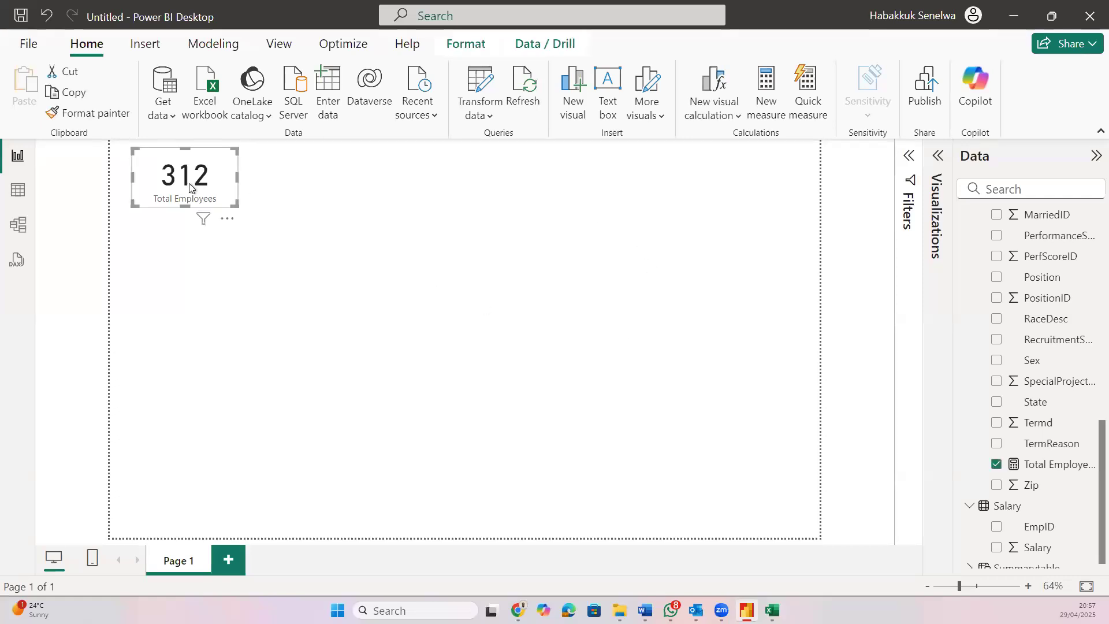
left_click(357, 193)
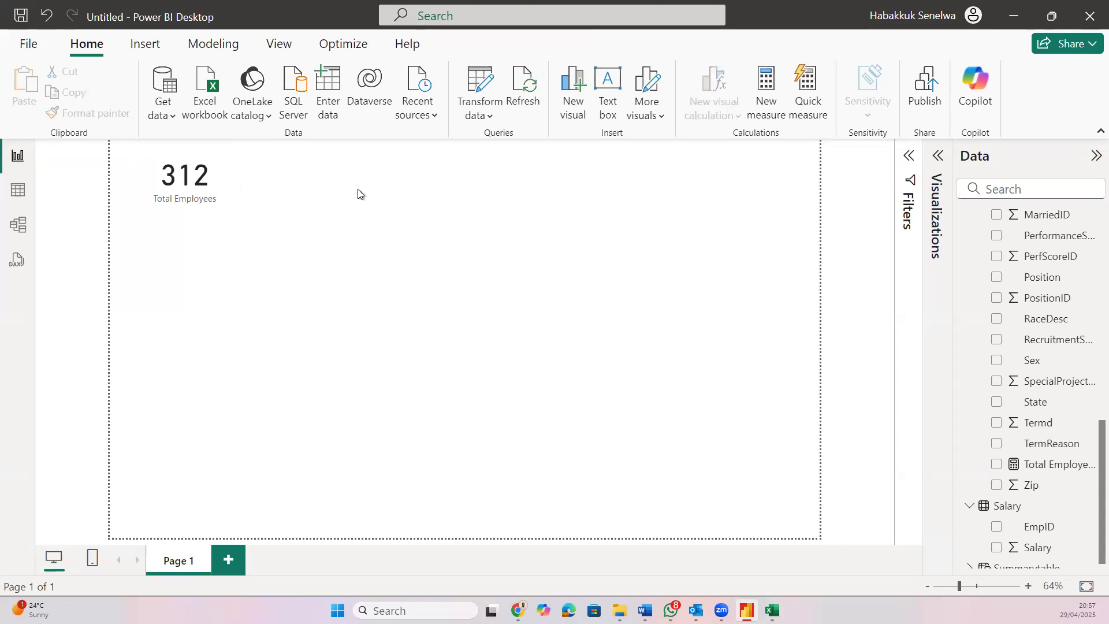
Create a new measure in the HRDataset table and name it Male Employees
scroll(1010, 307, "up", 10)
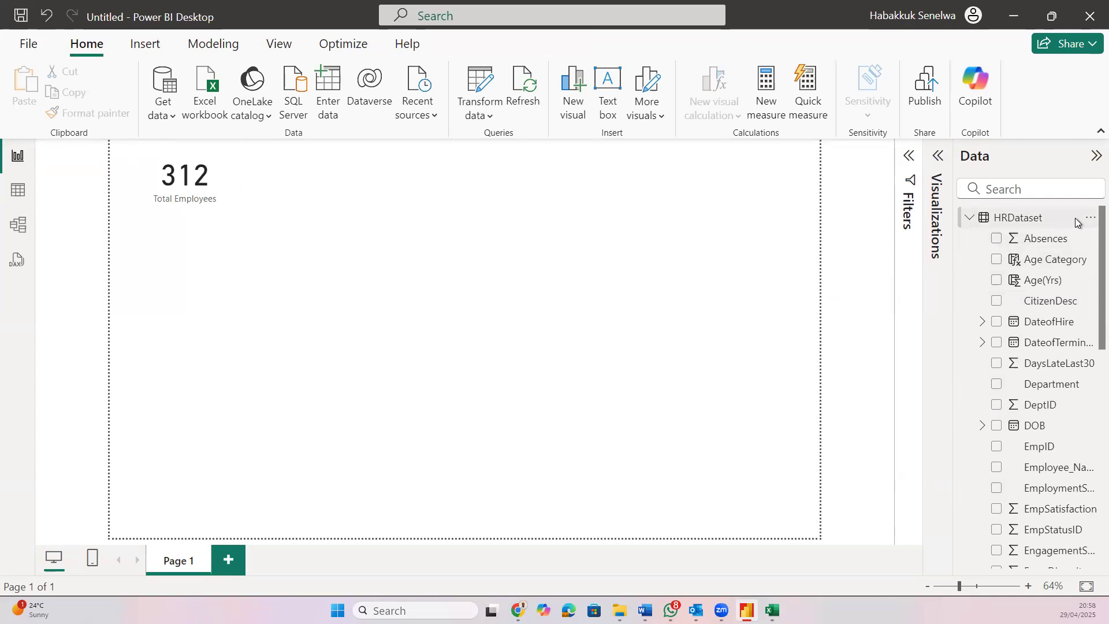
left_click(1088, 219)
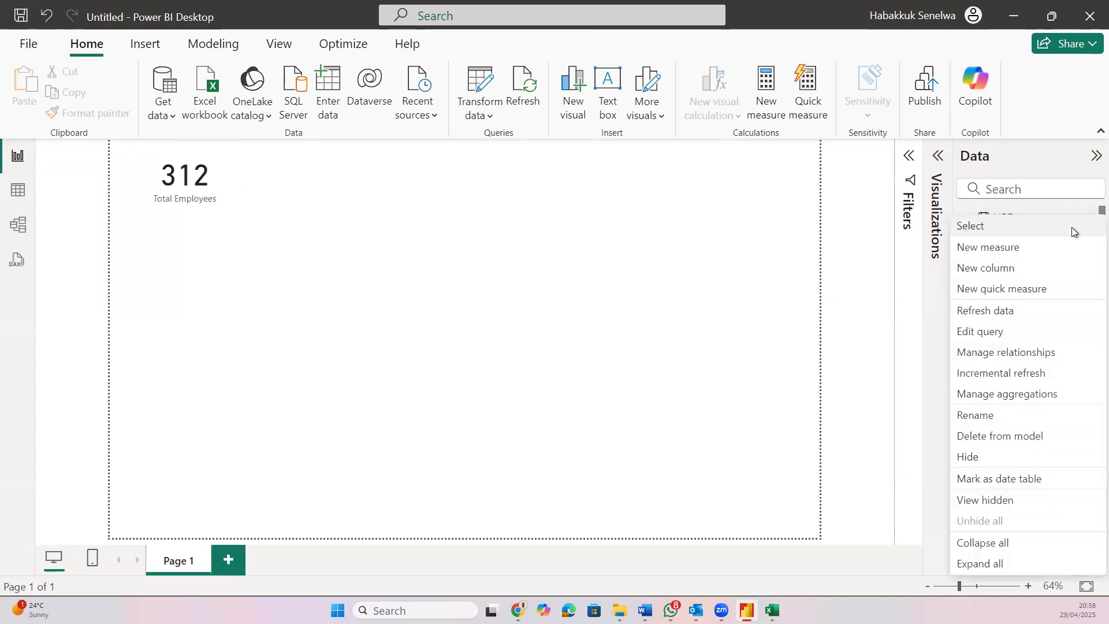
left_click(1035, 243)
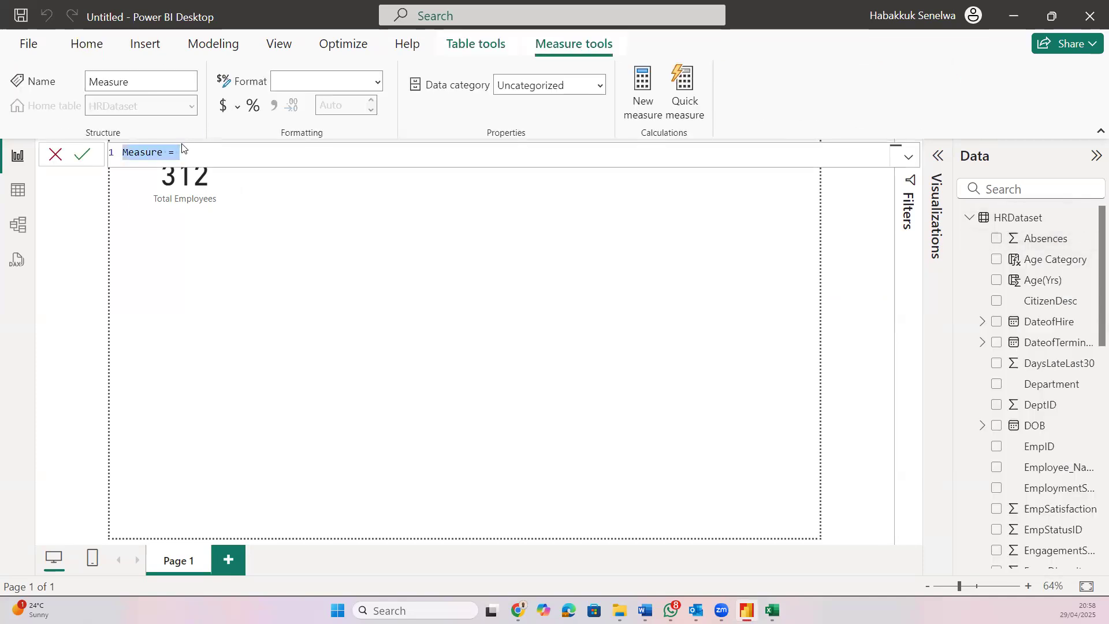
left_click_drag(163, 154, 102, 150)
type("Male Em")
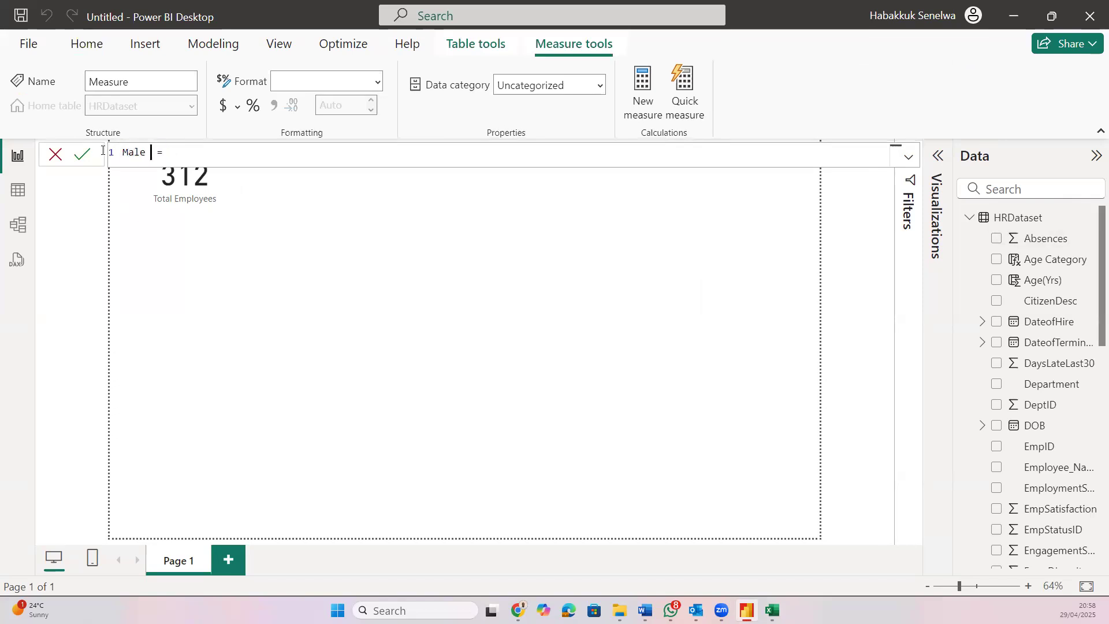
type("ployees")
Begin the Male Employees formula with CALCULATE, using the [Total Employees] measure as its expression
left_click(227, 156)
type("CA")
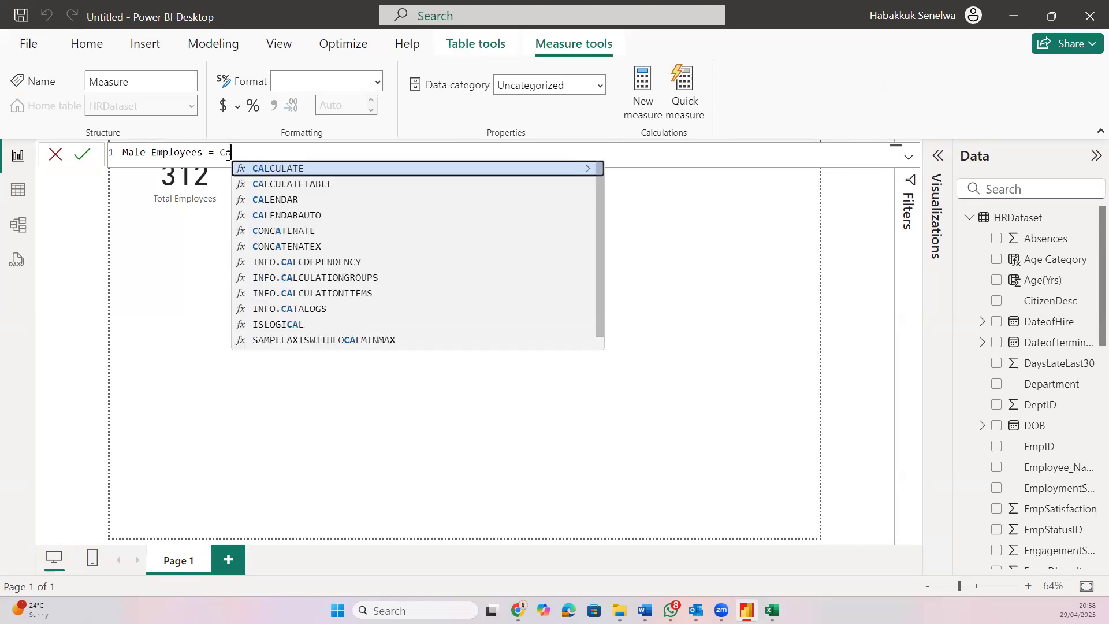
key("Tab")
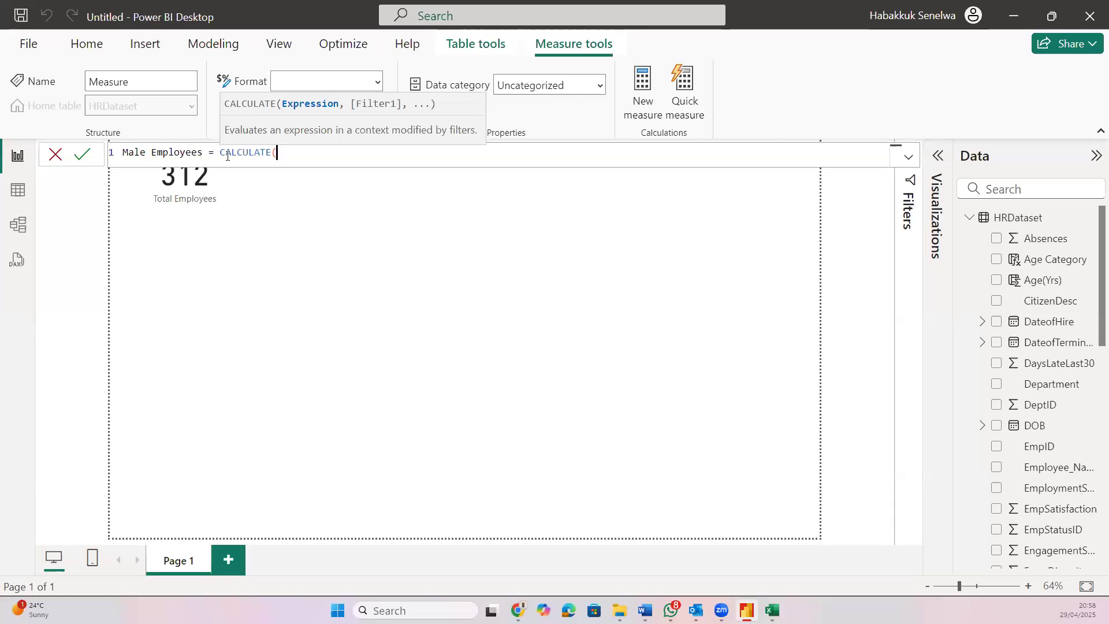
type("to")
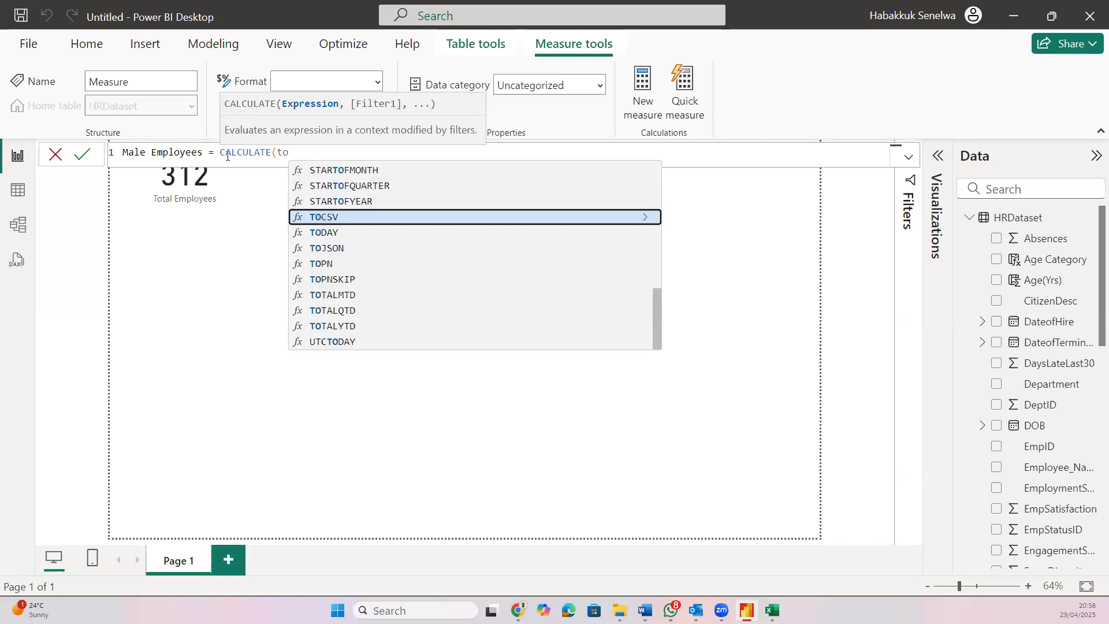
type("ta")
key("Tab")
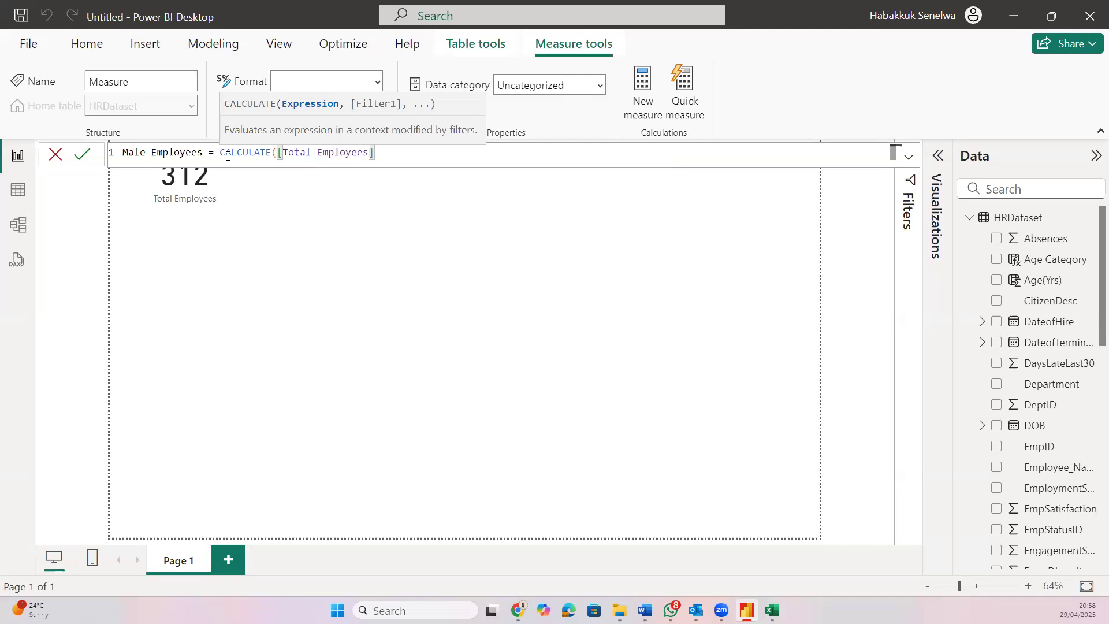
Add the filter HRDataset[Gender]="Male" to the CALCULATE formula and commit the measure
type(",")
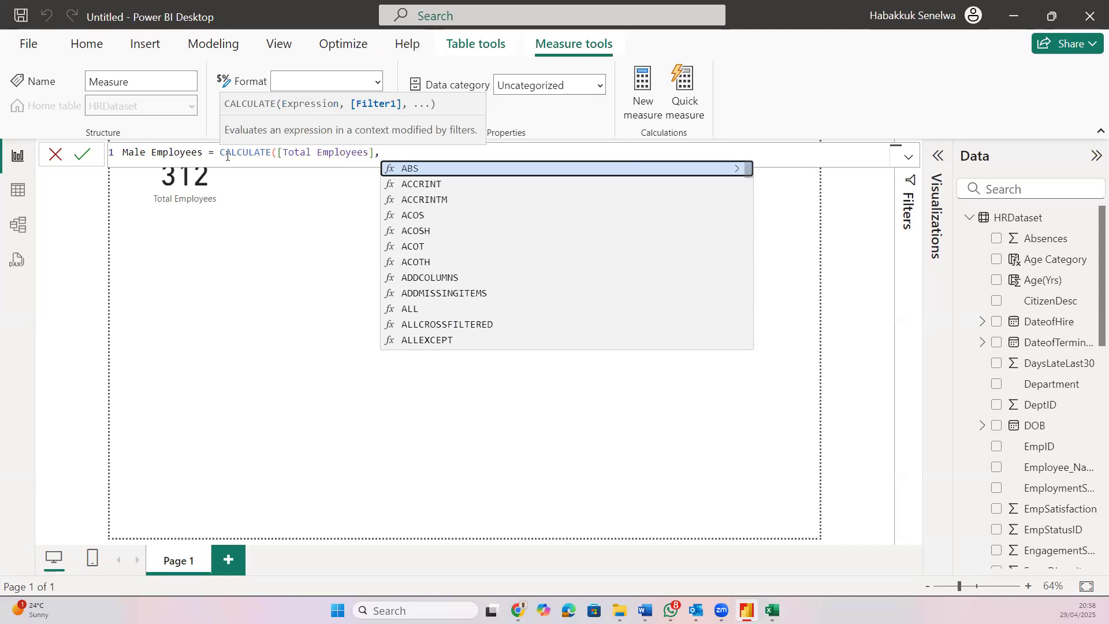
type("gene")
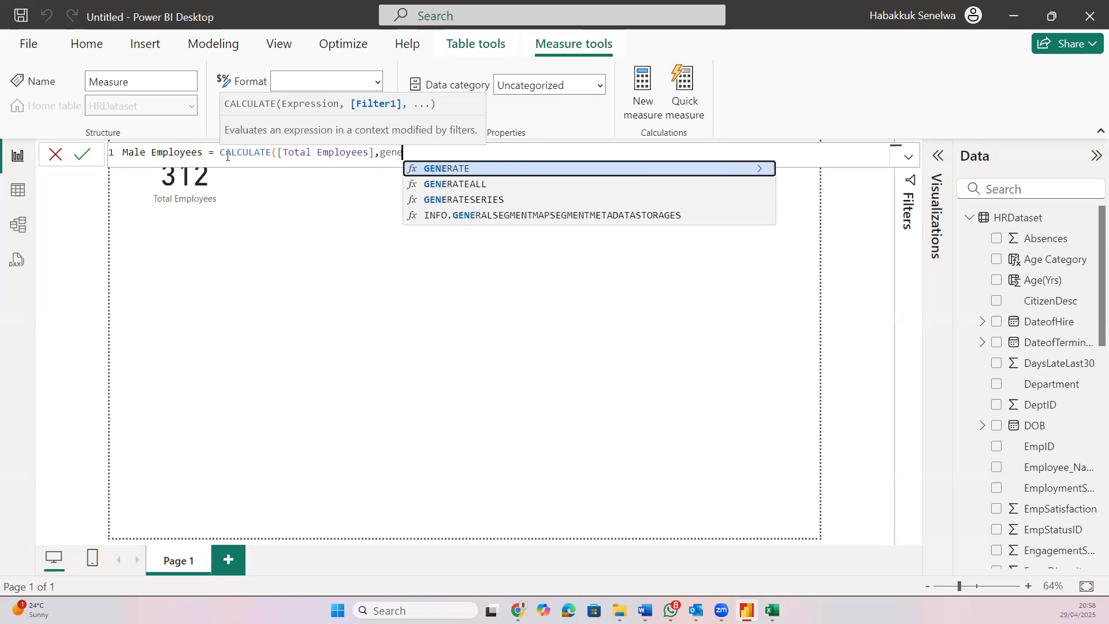
key("BackSpace")
type("de")
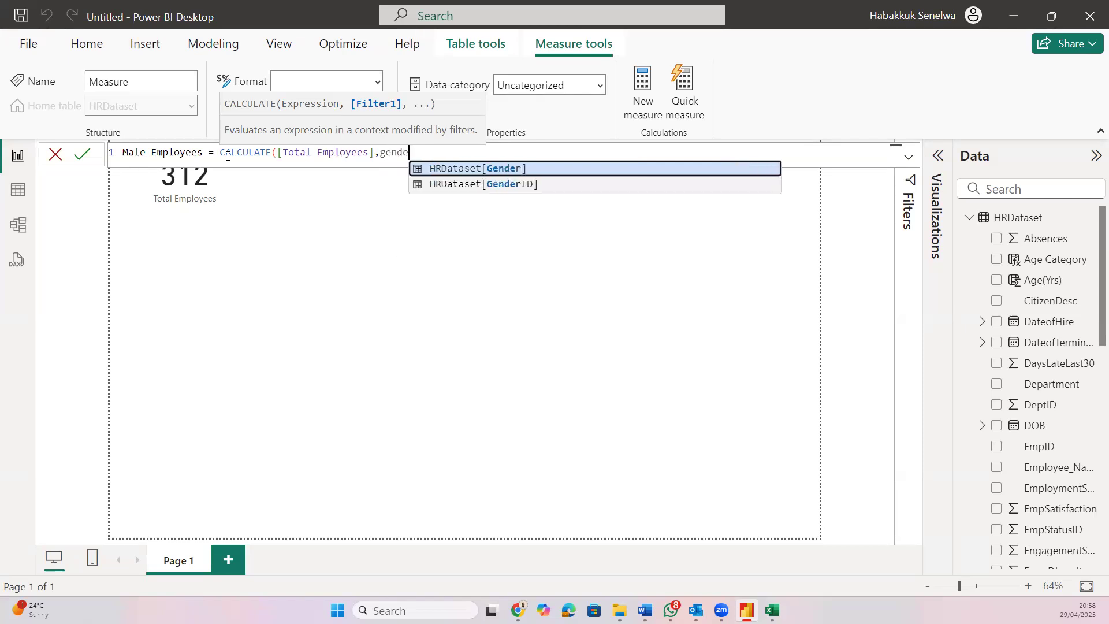
key("Tab")
type("=")
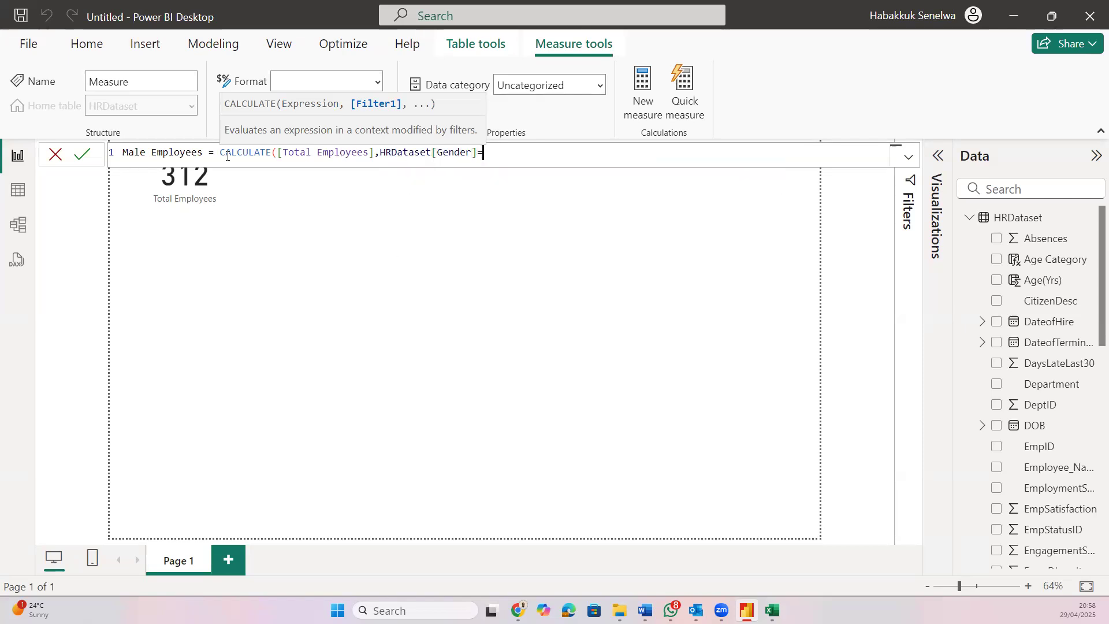
type("\"Male\"")
key("Return")
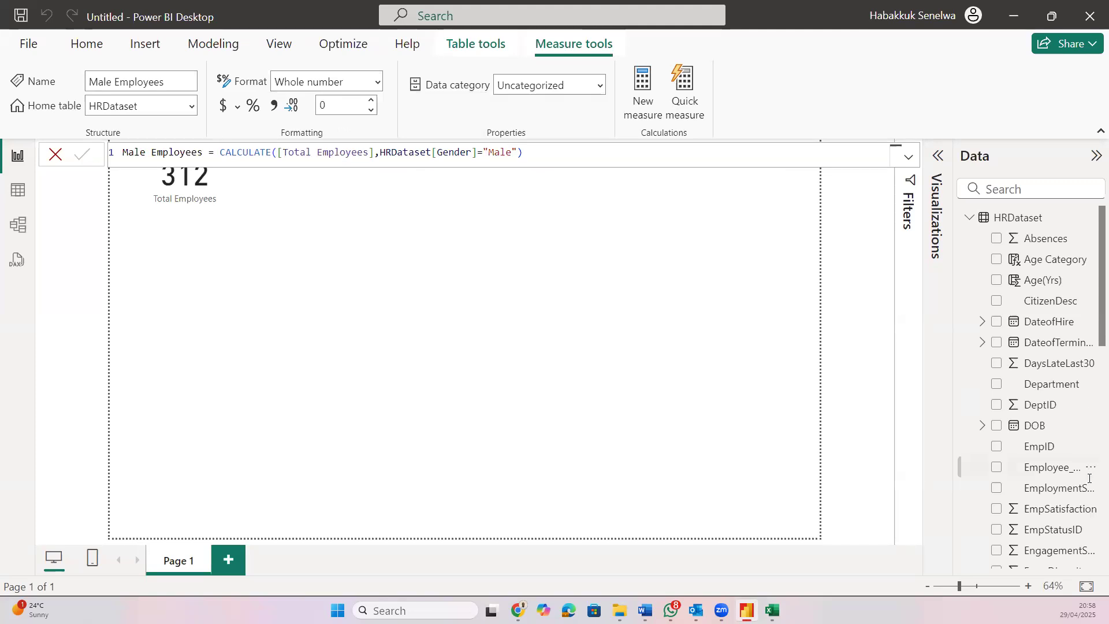
Add the Male Employees measure to the page as a card, slightly reduced and placed just right of the Total Employees card
scroll(1090, 478, "down", 1)
scroll(1089, 478, "down", 2)
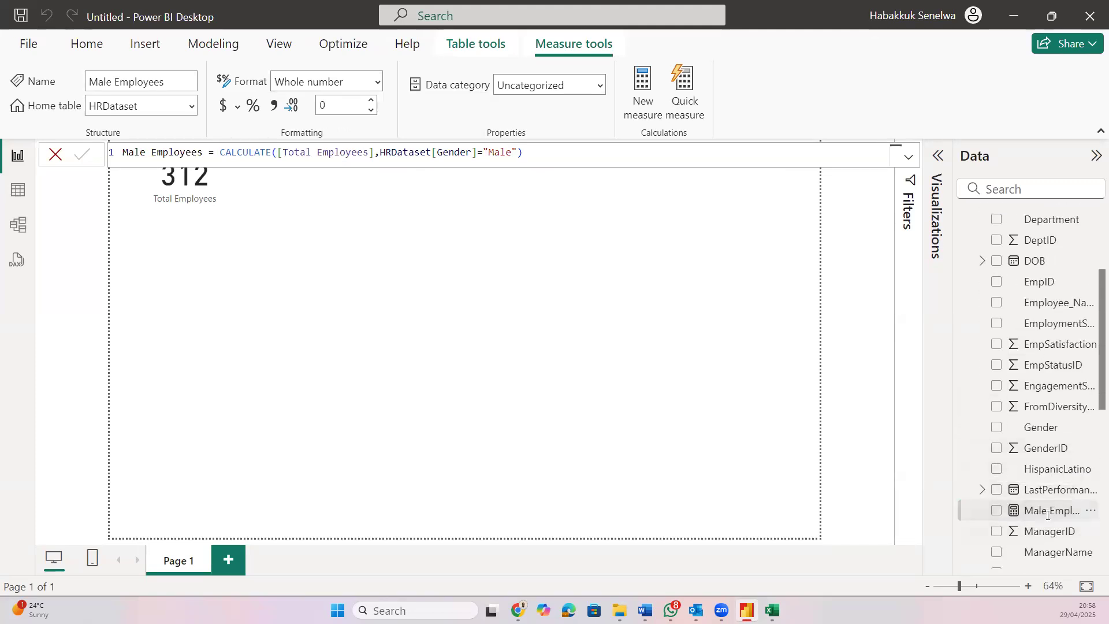
left_click_drag(1050, 512, 350, 195)
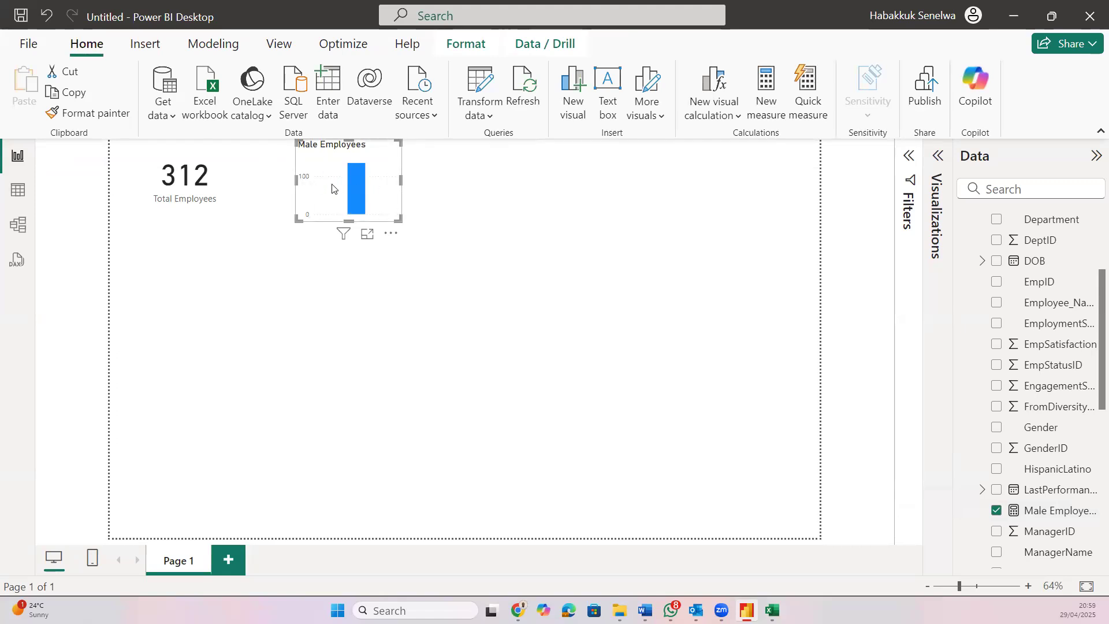
left_click(938, 157)
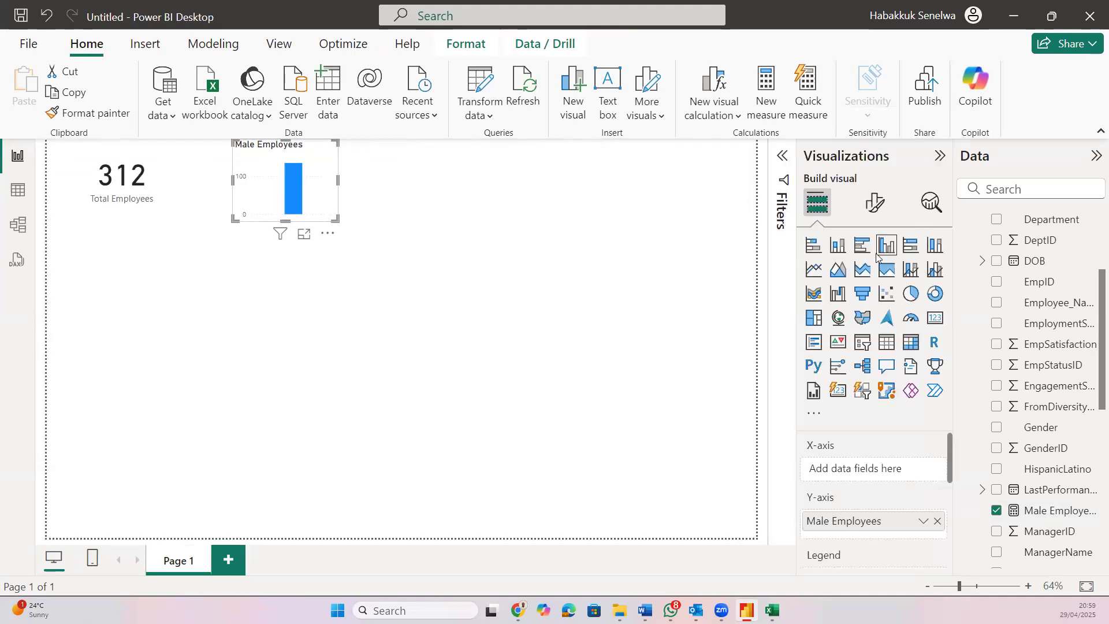
left_click(935, 319)
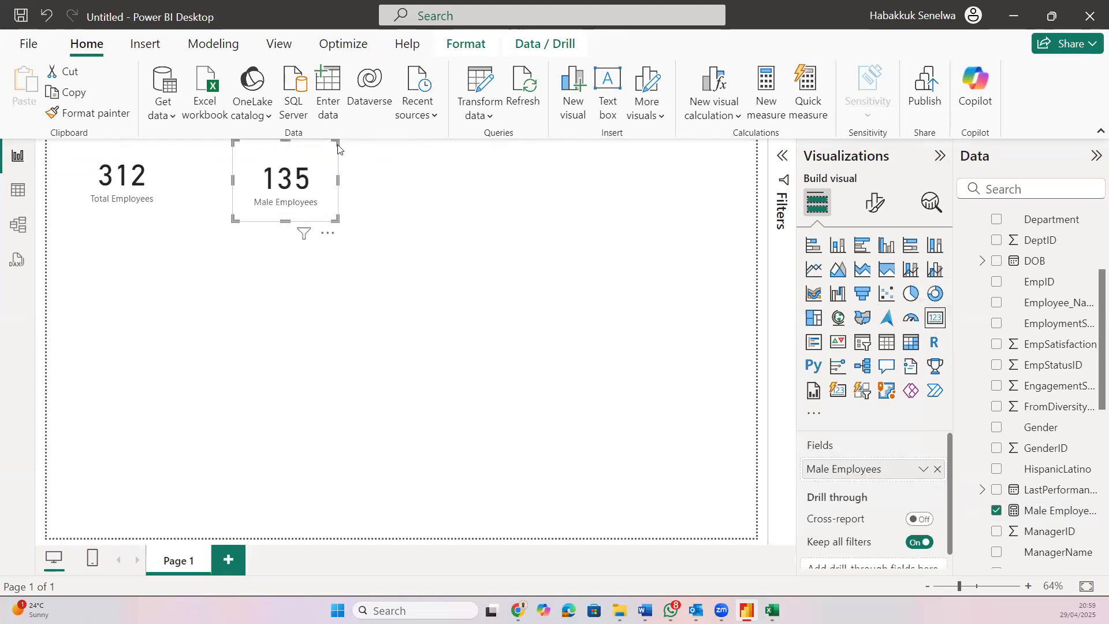
left_click_drag(338, 148, 329, 165)
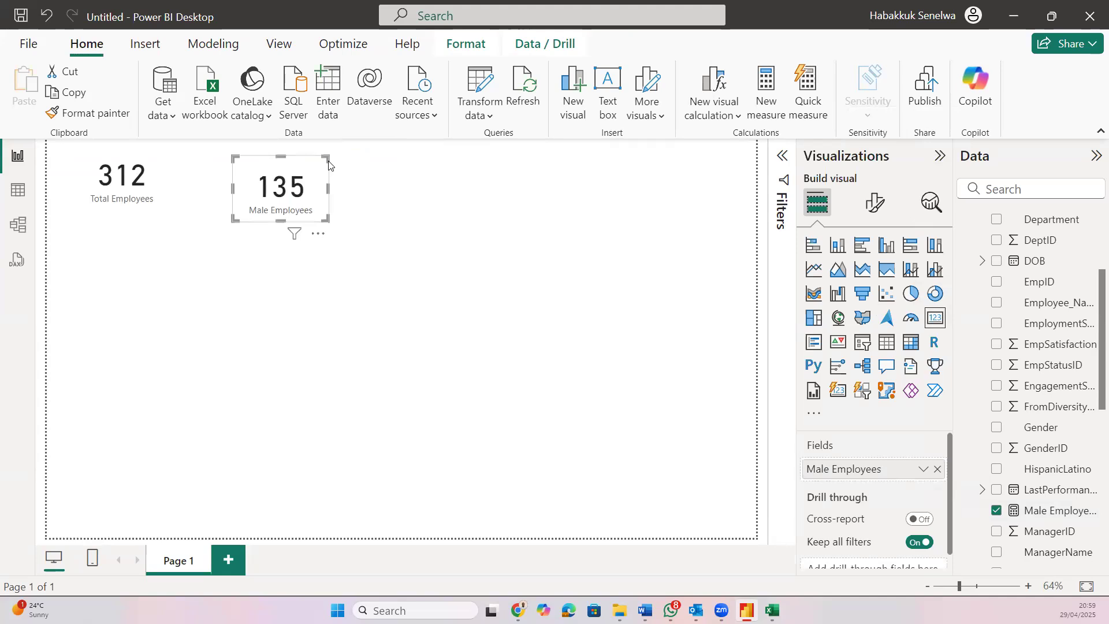
left_click_drag(288, 161, 254, 151)
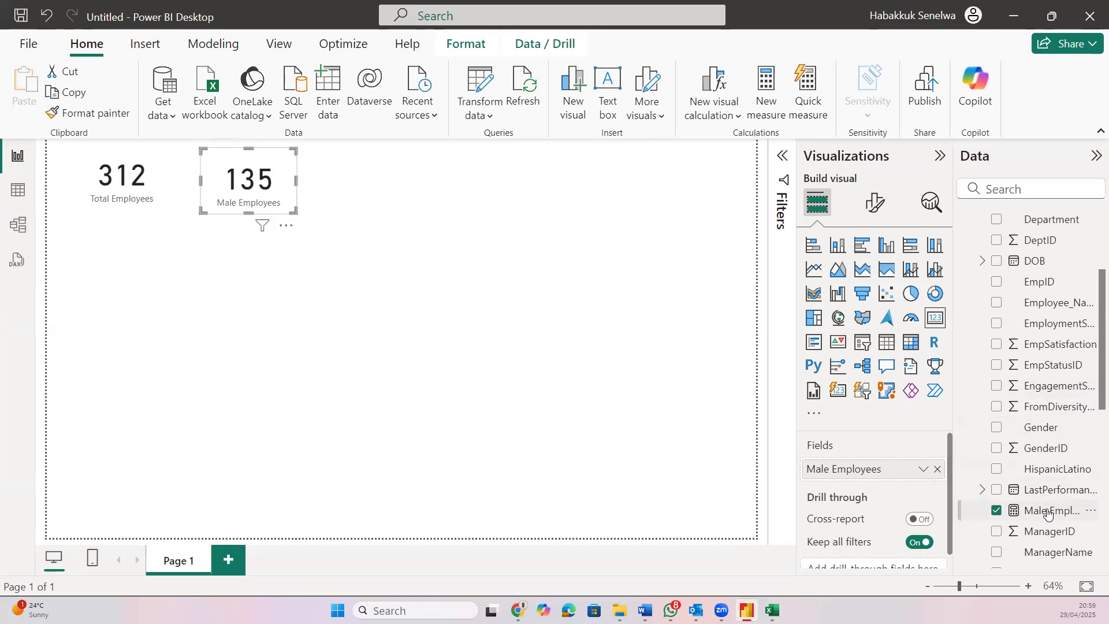
Create a new measure in the HRDataset table and name it Female Employees
scroll(1069, 243, "up", 3)
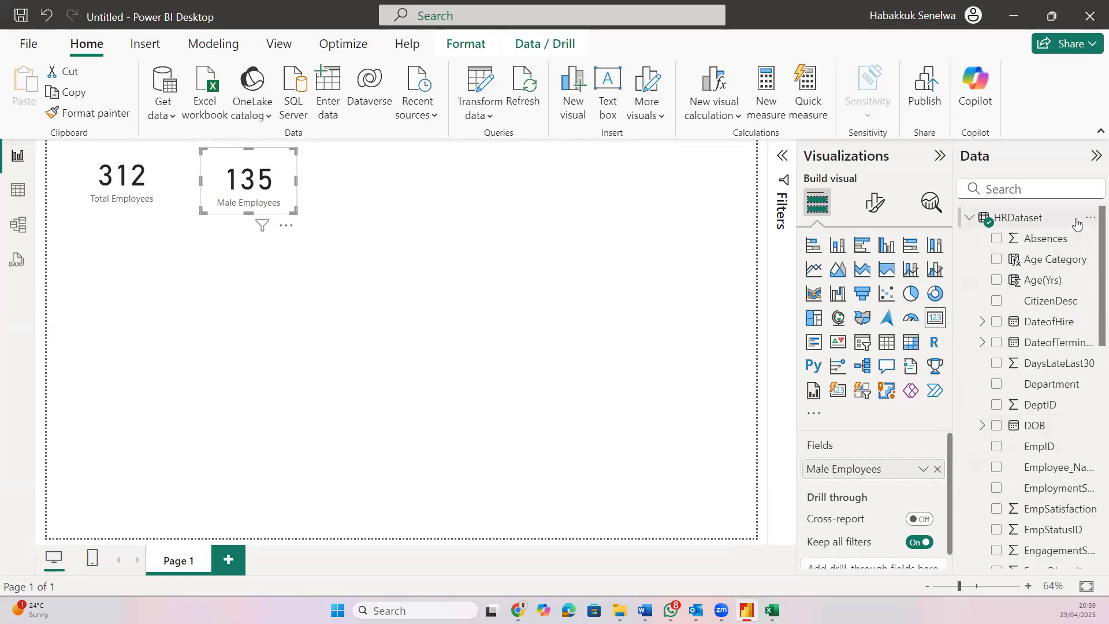
left_click(1092, 218)
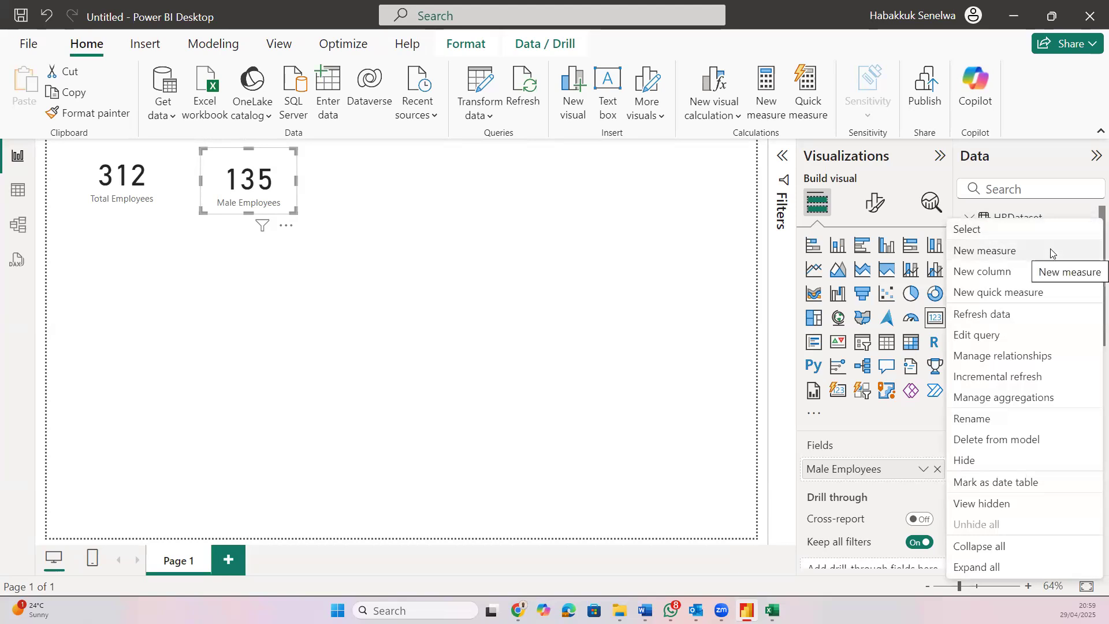
left_click(1052, 252)
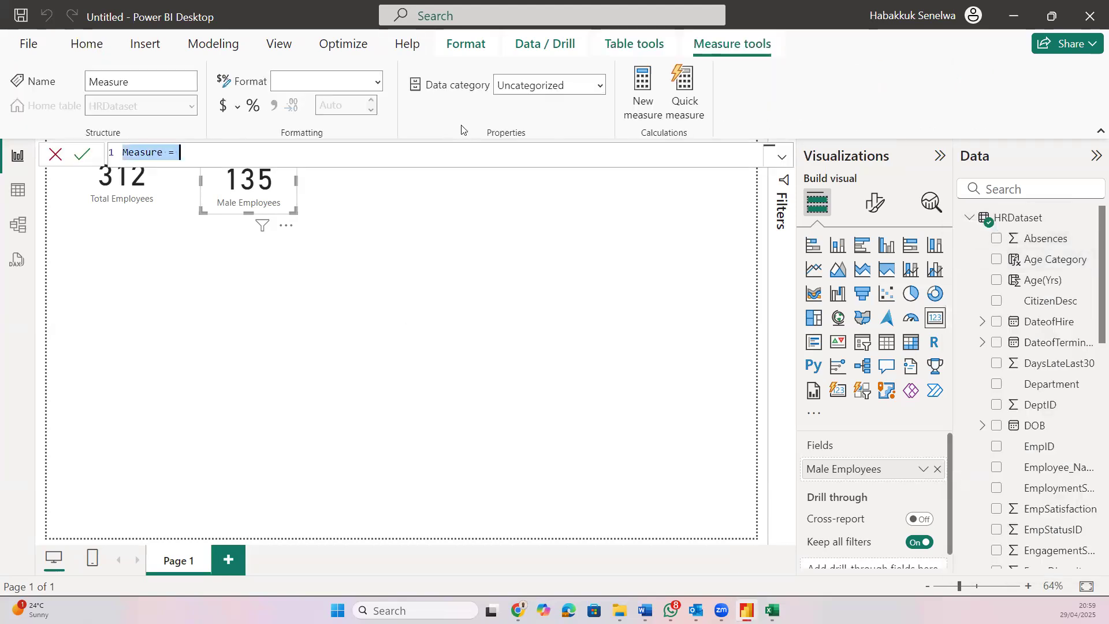
double_click(152, 151)
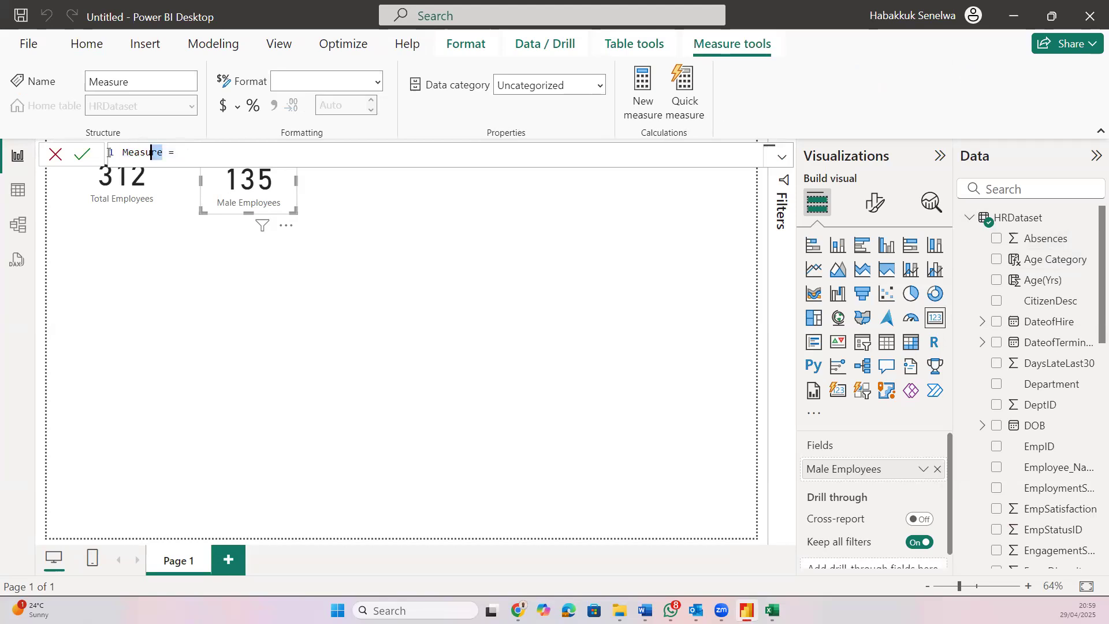
type("Female Emplo")
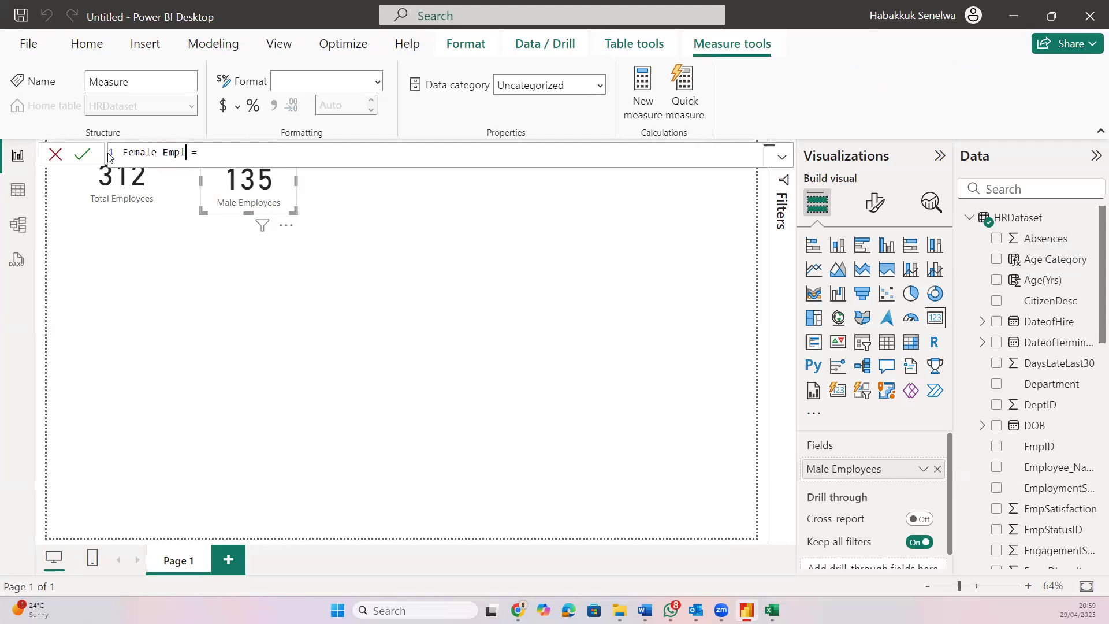
type("yes")
key("BackSpace")
type("es")
Begin the Female Employees formula with CALCULATE, using the [Total Employees] measure as its expression
type("c")
key("Tab")
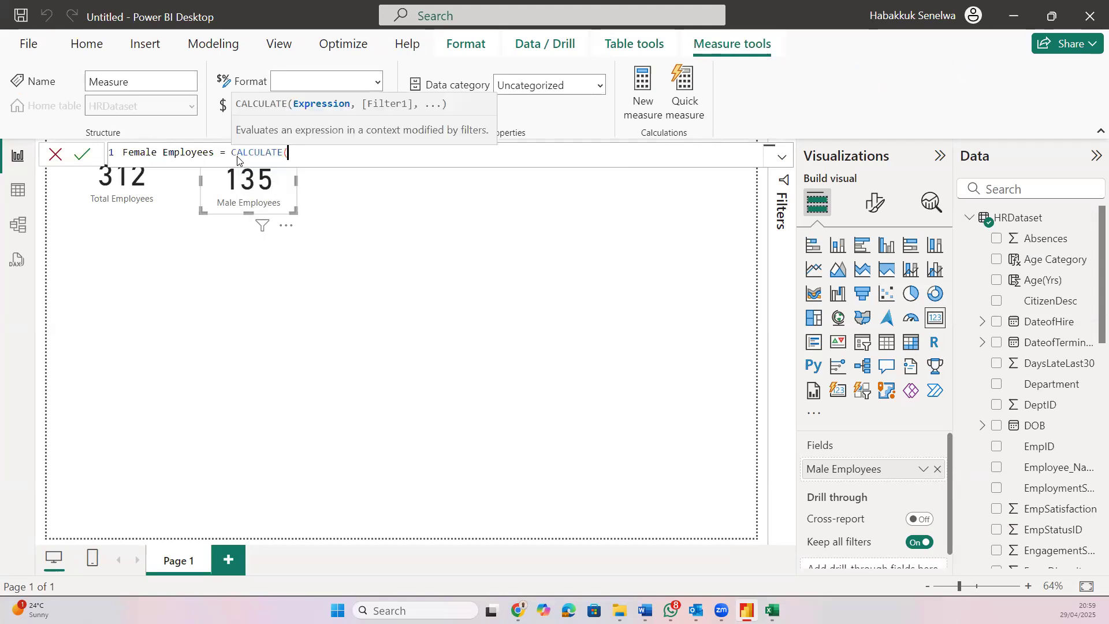
type("total")
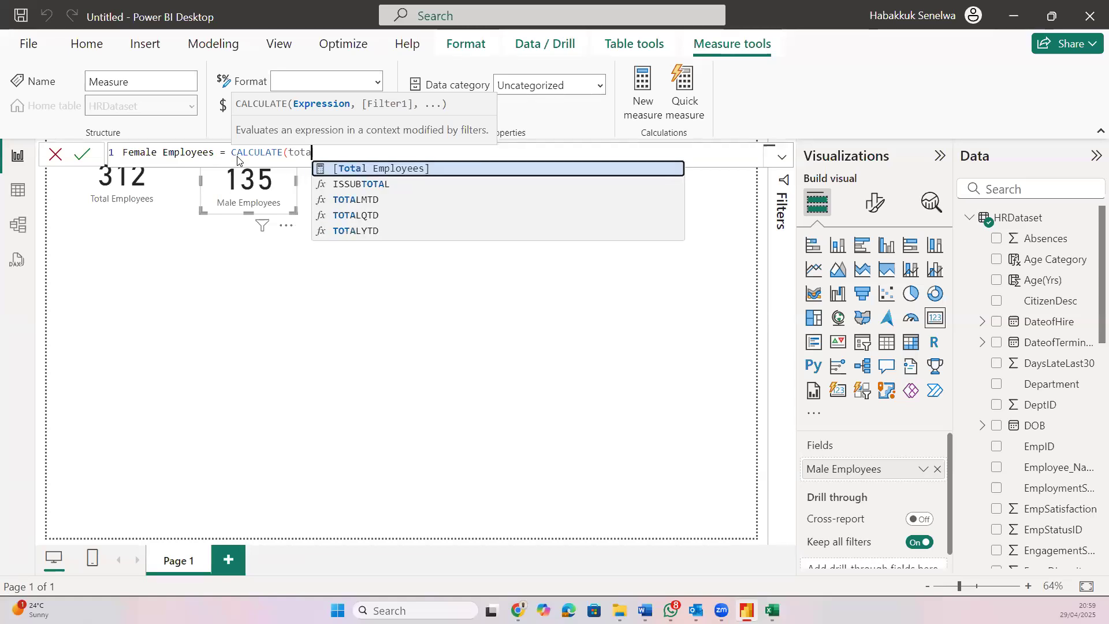
key("Tab")
type(", ")
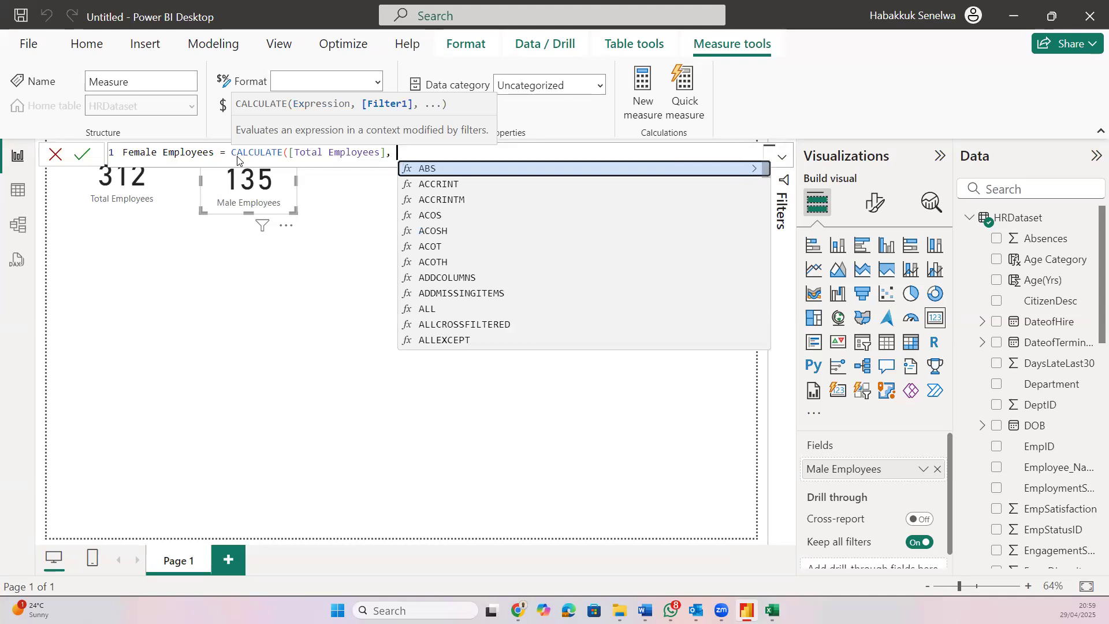
Add the filter HRDataset[Gender]="Female" to the Female Employees formula and commit the measure
type("gen")
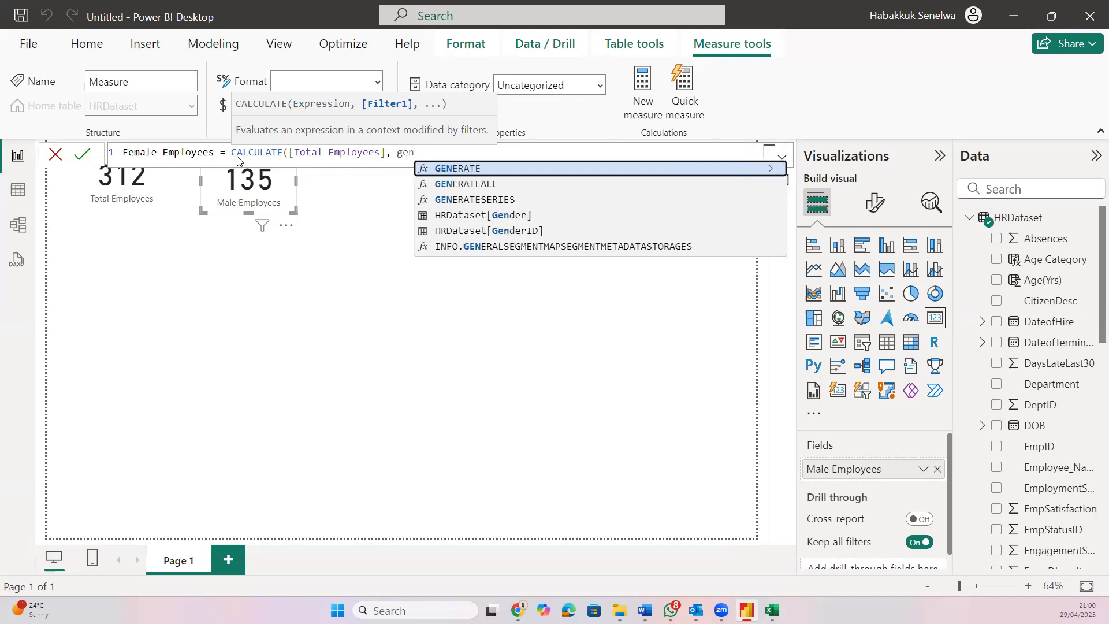
type("d")
key("Tab")
type("=\"G")
key("BackSpace")
type("Female\"")
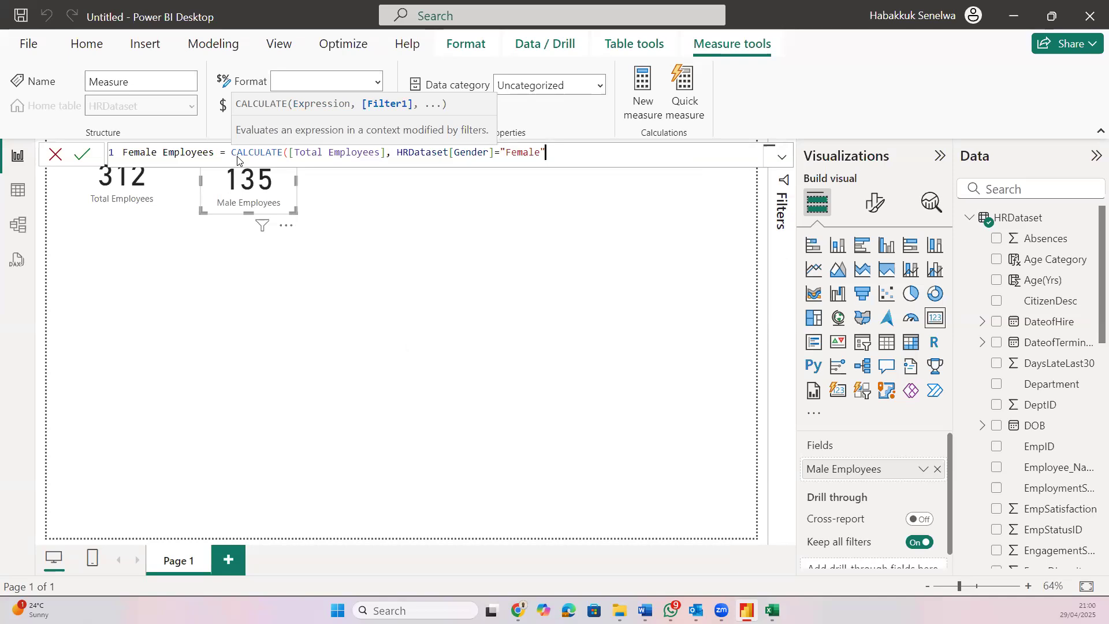
type(")")
key("shift+Return")
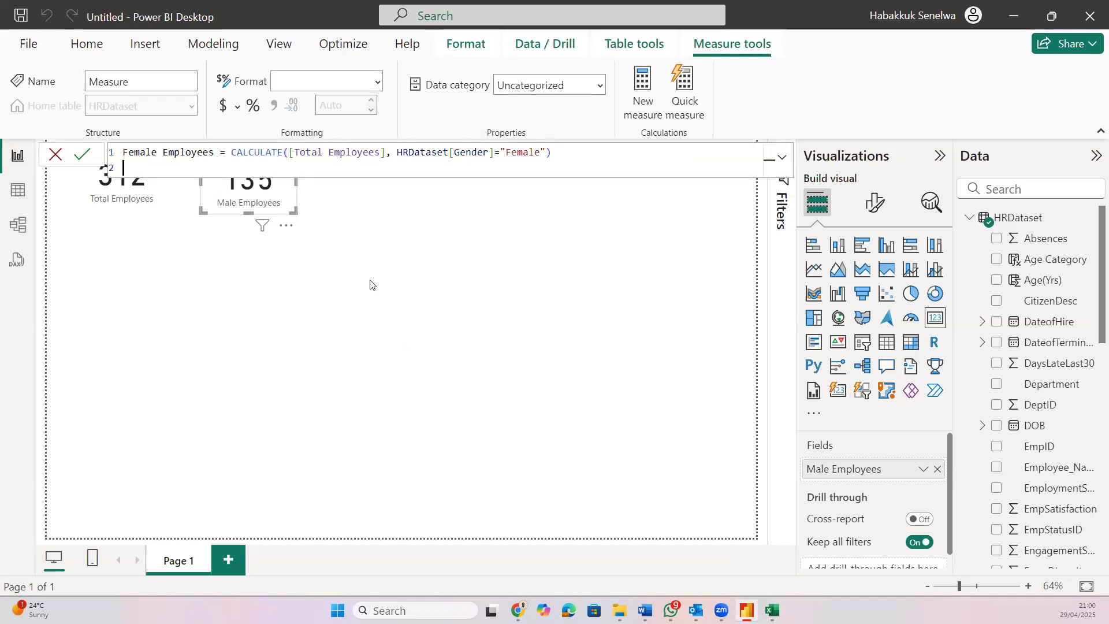
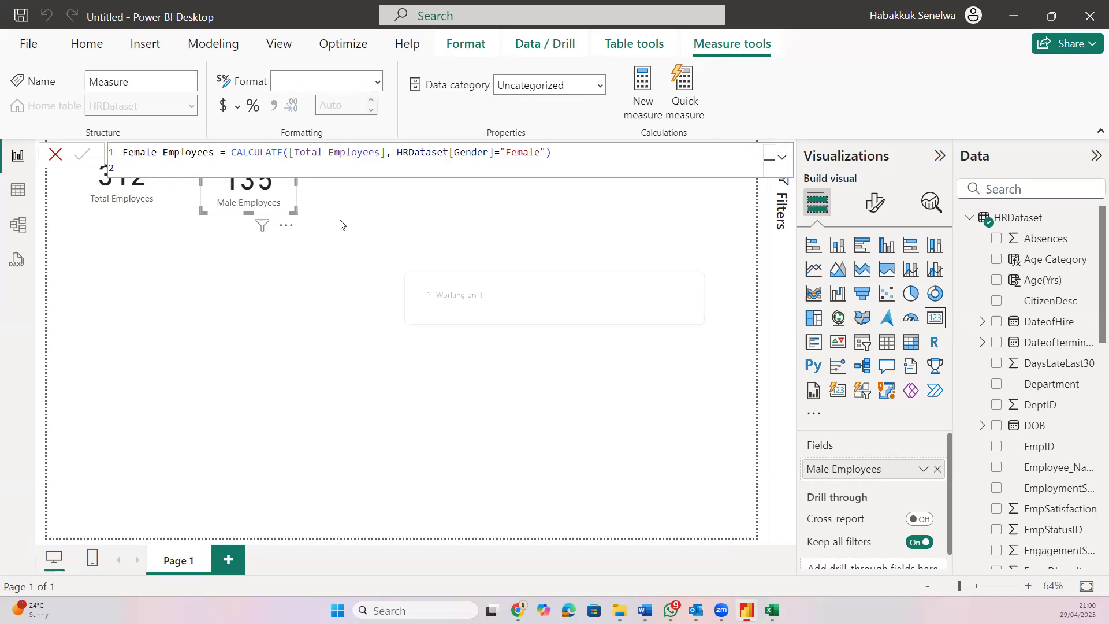
left_click(327, 264)
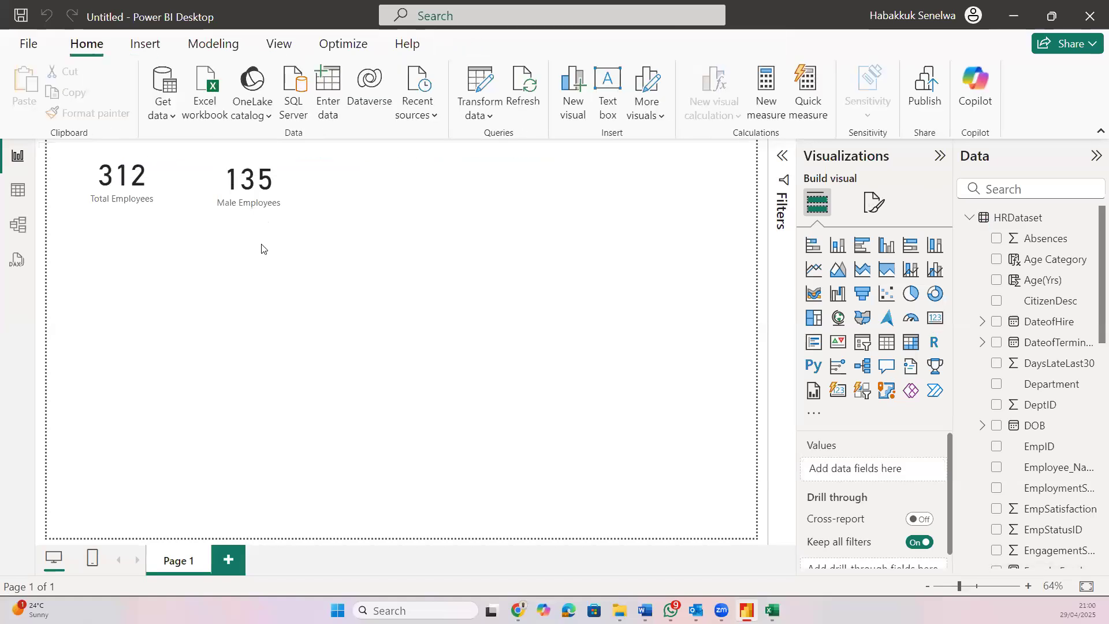
Add the Female Employees measure to the page as a card and place it just right of the Male Employees card
scroll(1023, 479, "down", 4)
scroll(1024, 482, "down", 1)
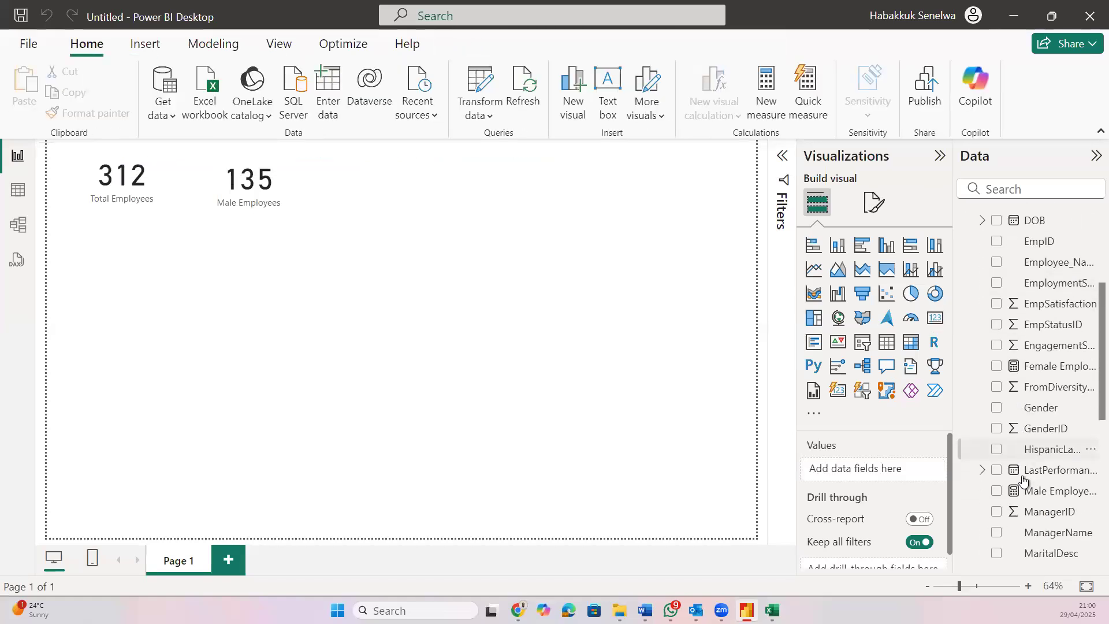
left_click_drag(1057, 359, 418, 183)
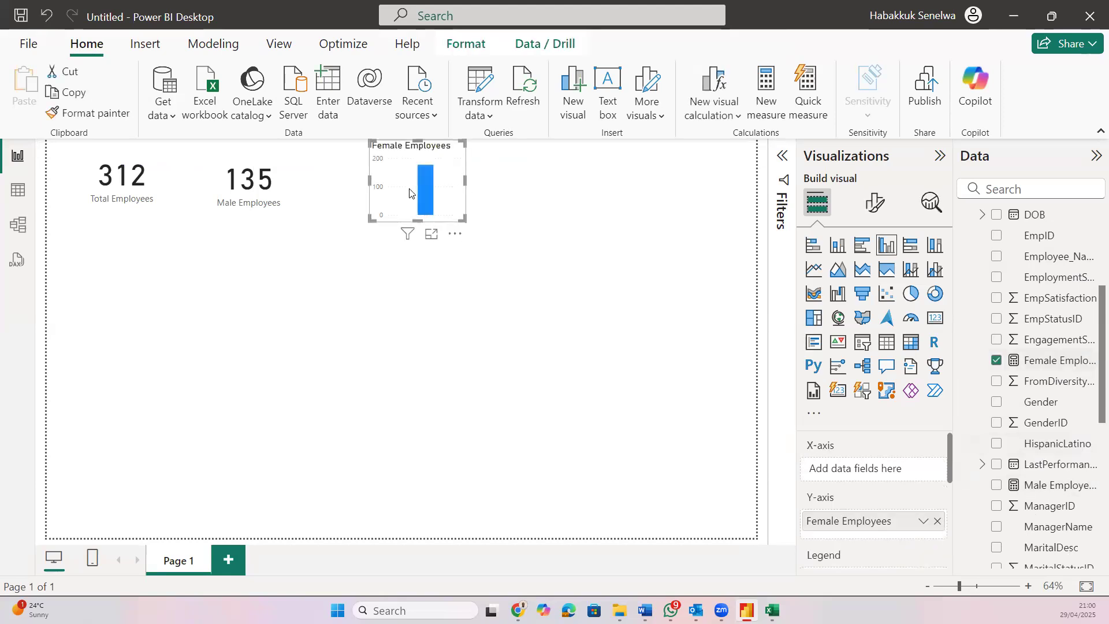
left_click(936, 317)
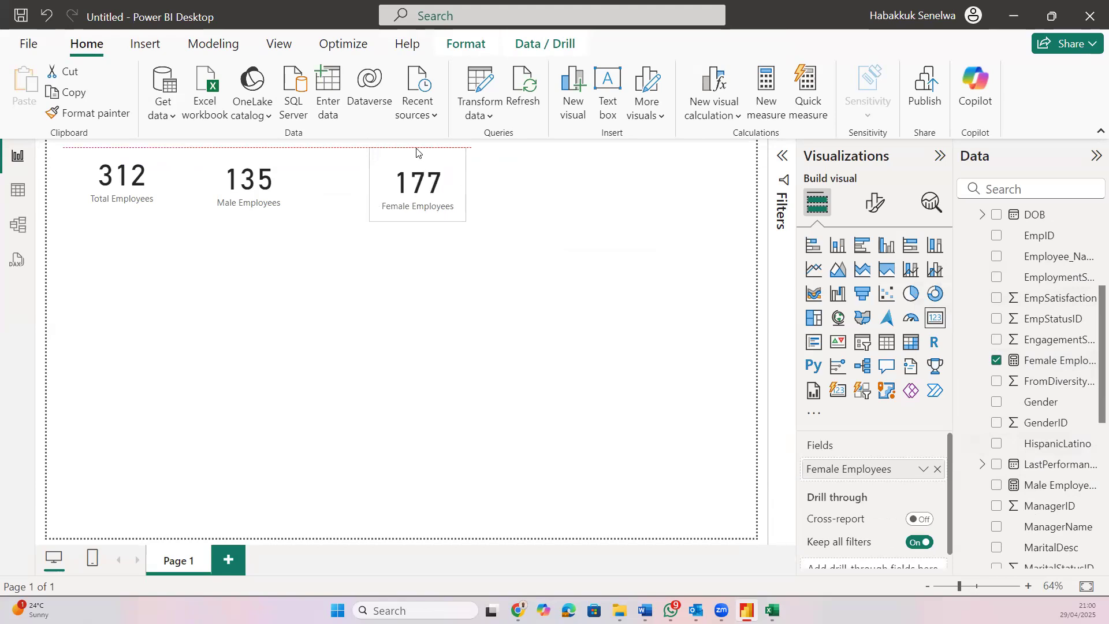
left_click_drag(416, 152, 362, 156)
left_click(494, 177)
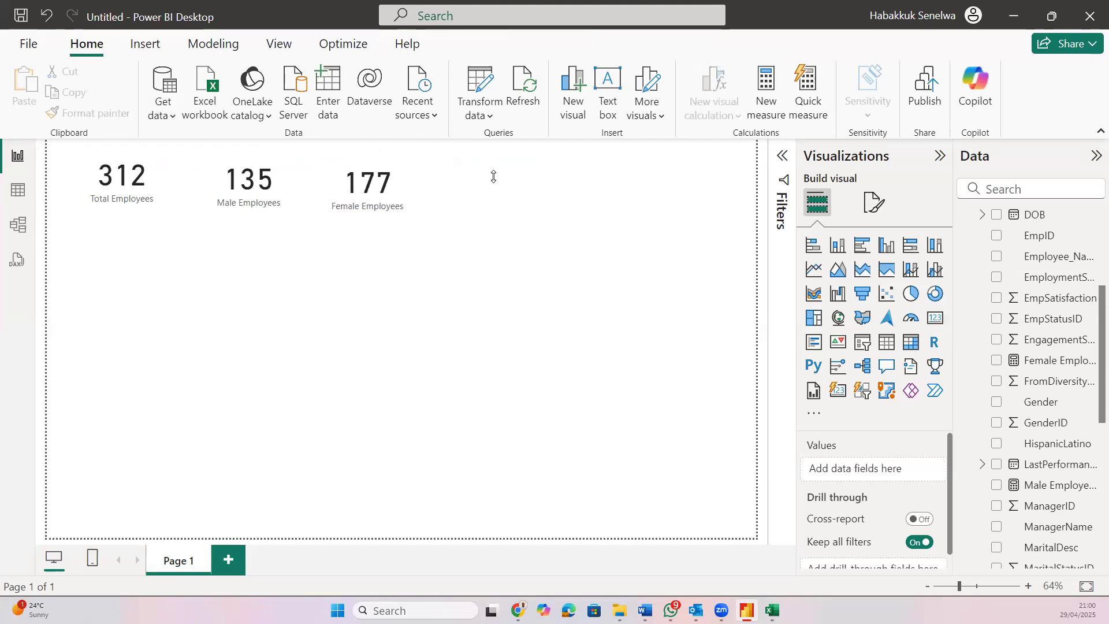
Adjust the Total, Male and Female Employees cards so their top edges and figures line up in one row
left_click_drag(380, 137, 377, 141)
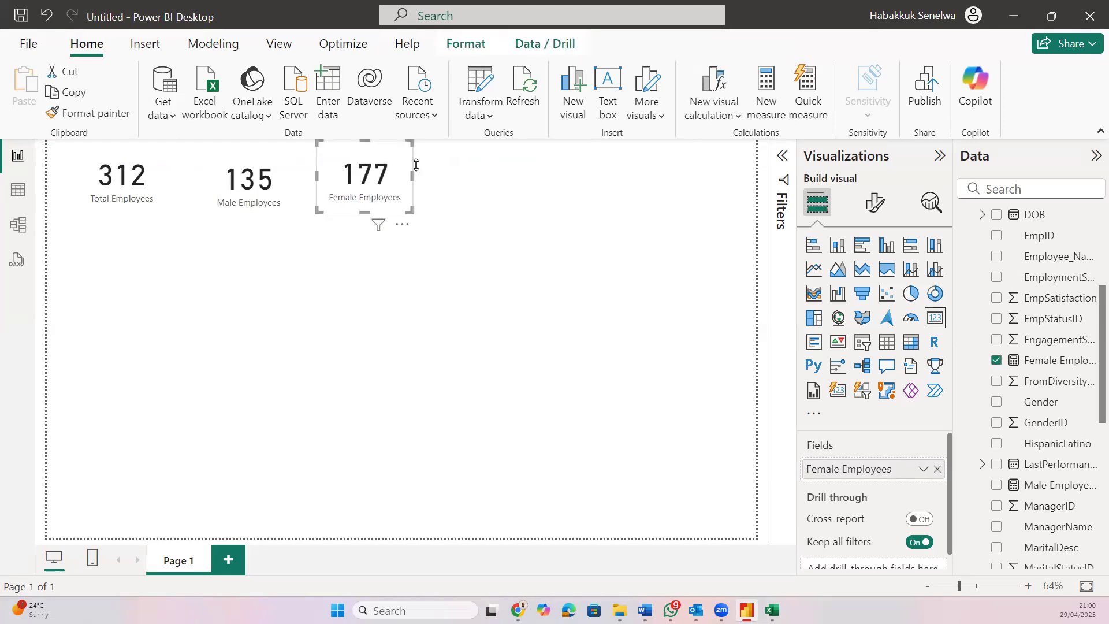
left_click(416, 165)
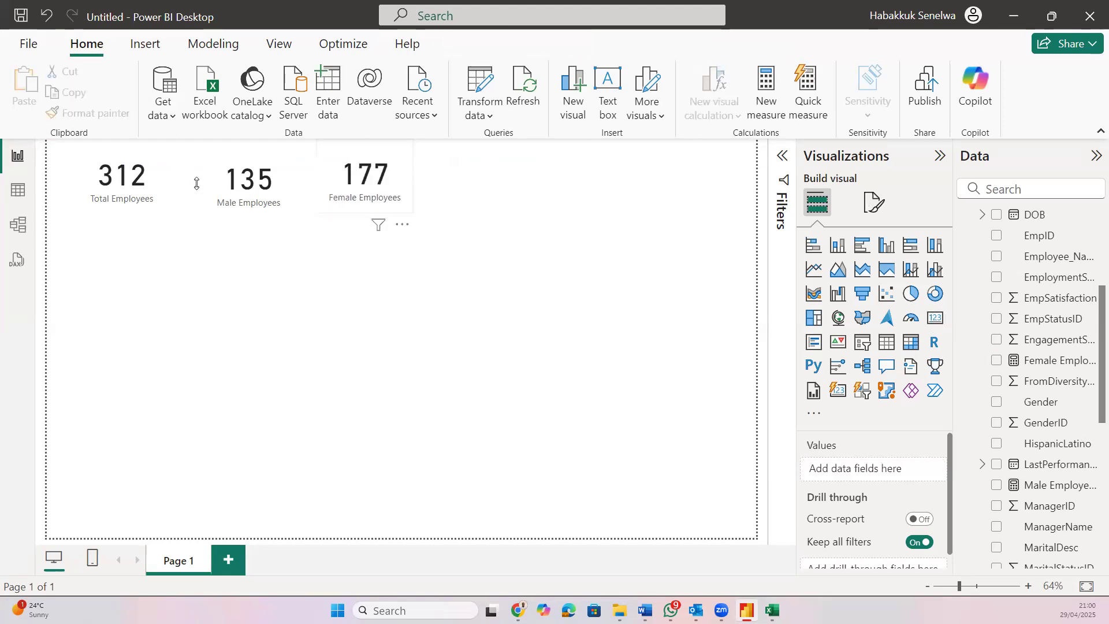
left_click(151, 188)
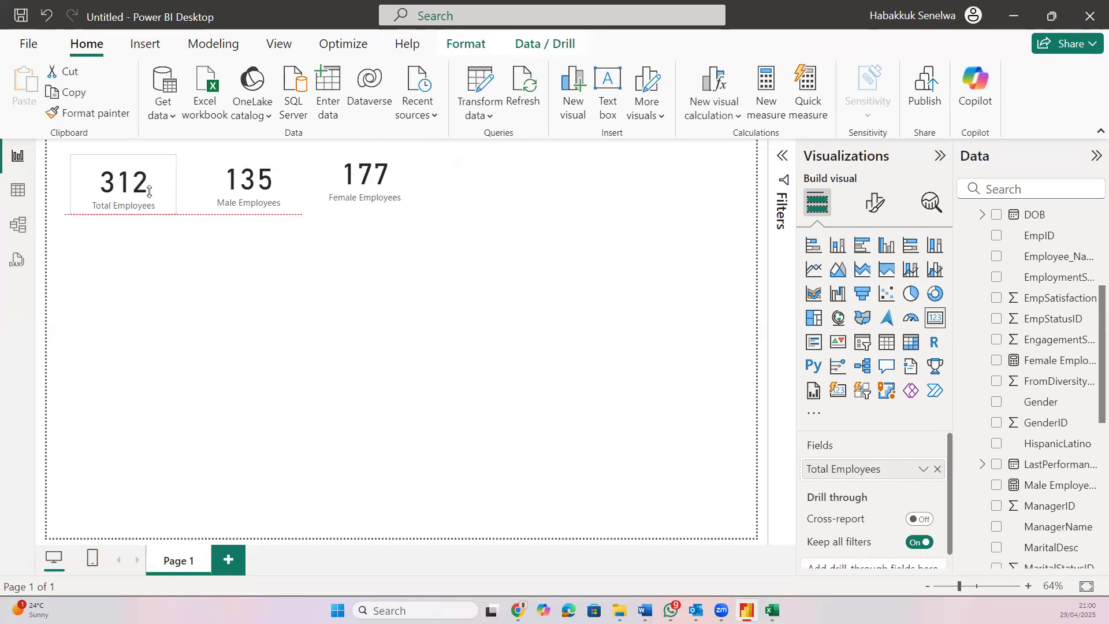
left_click(268, 189)
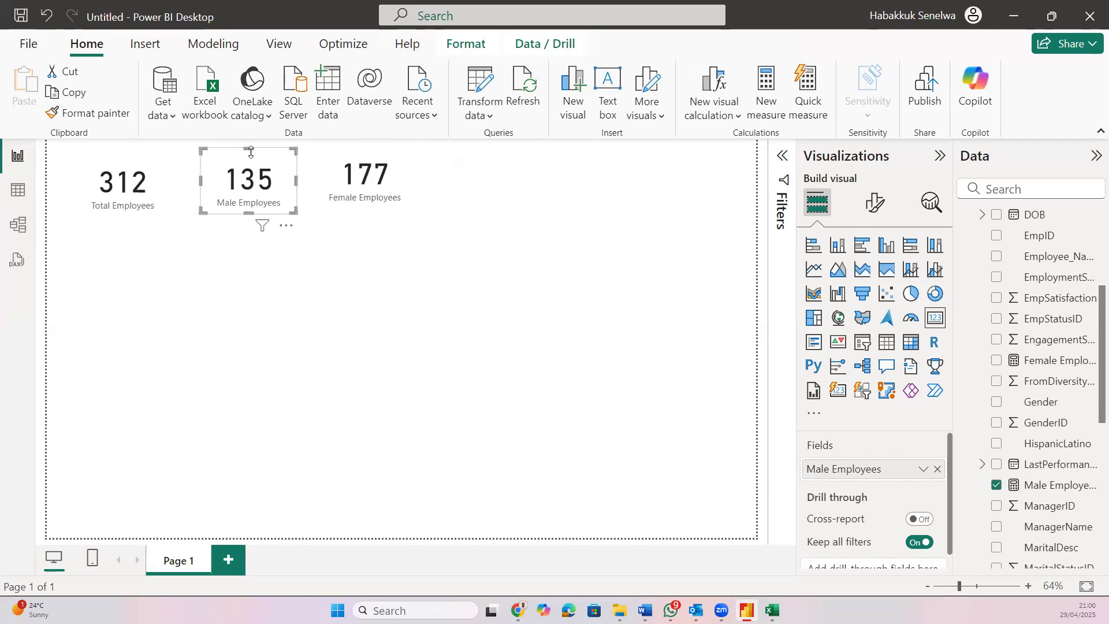
left_click_drag(251, 152, 250, 157)
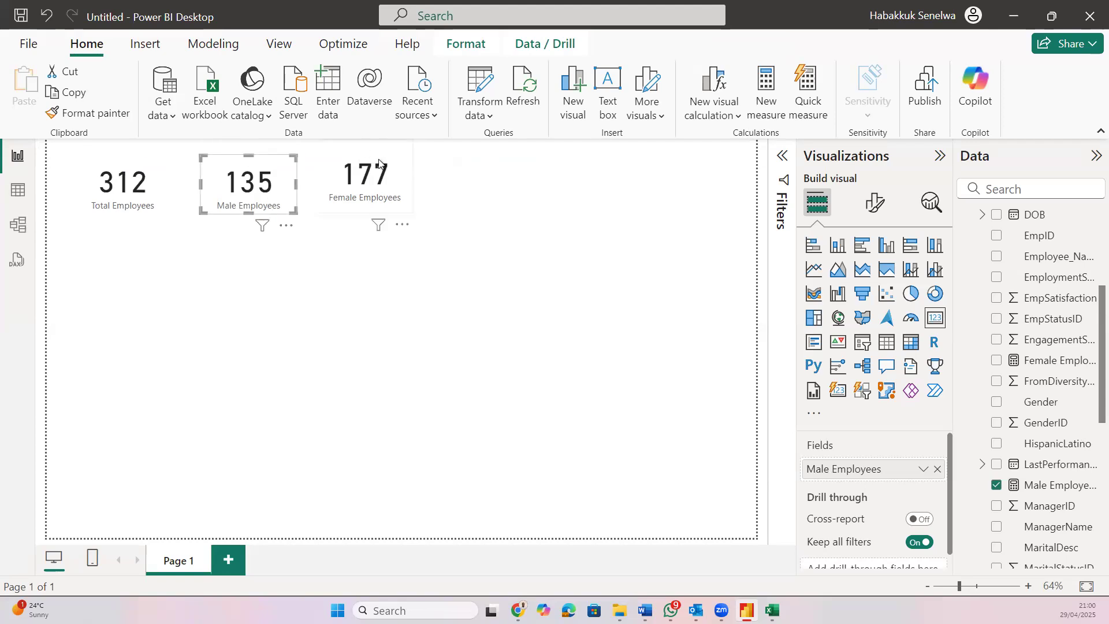
left_click(370, 144)
left_click_drag(362, 149, 362, 157)
left_click(463, 206)
Start a new measure in the Salary table and select its default name for replacement
scroll(1007, 424, "down", 5)
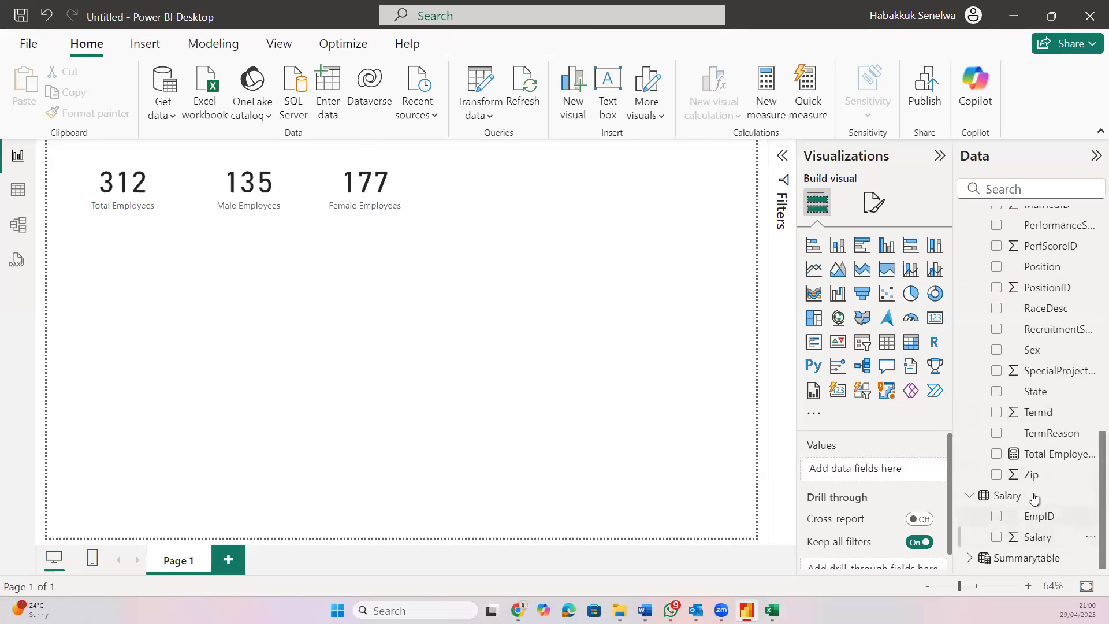
left_click(1086, 498)
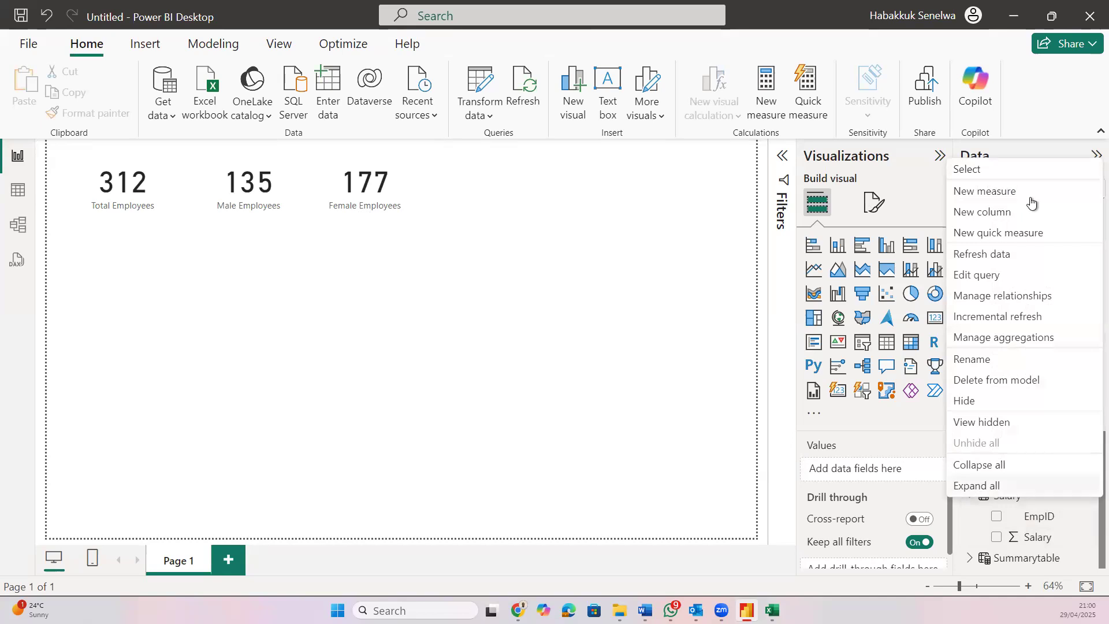
left_click(1017, 189)
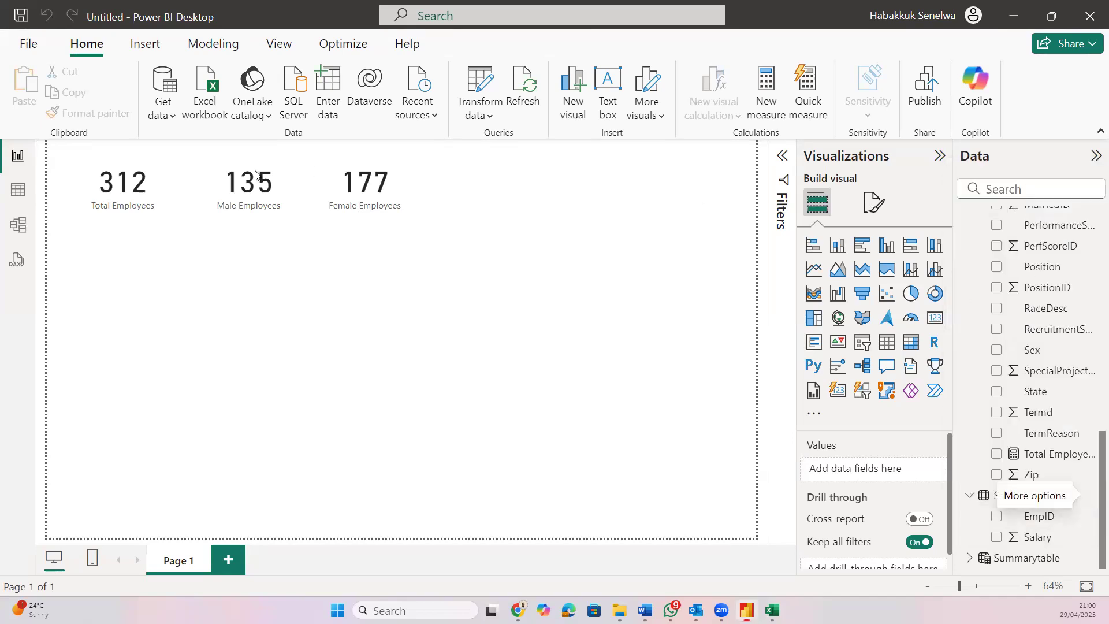
left_click_drag(161, 150, 112, 146)
type("Total ")
type("Sal")
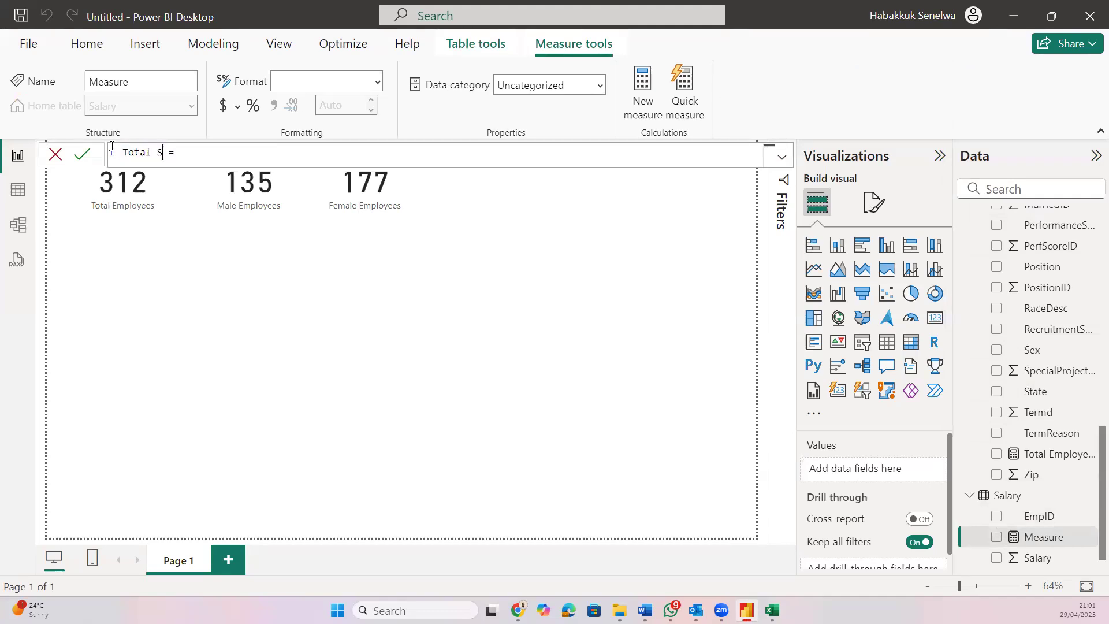
key("BackSpace")
key("BackSpace")
key("BackSpace")
key("BackSpace")
key("BackSpace")
key("BackSpace")
key("BackSpace")
key("BackSpace")
key("BackSpace")
Name the new measure Salaries and begin its formula with the SUM function
type("Salaries = ")
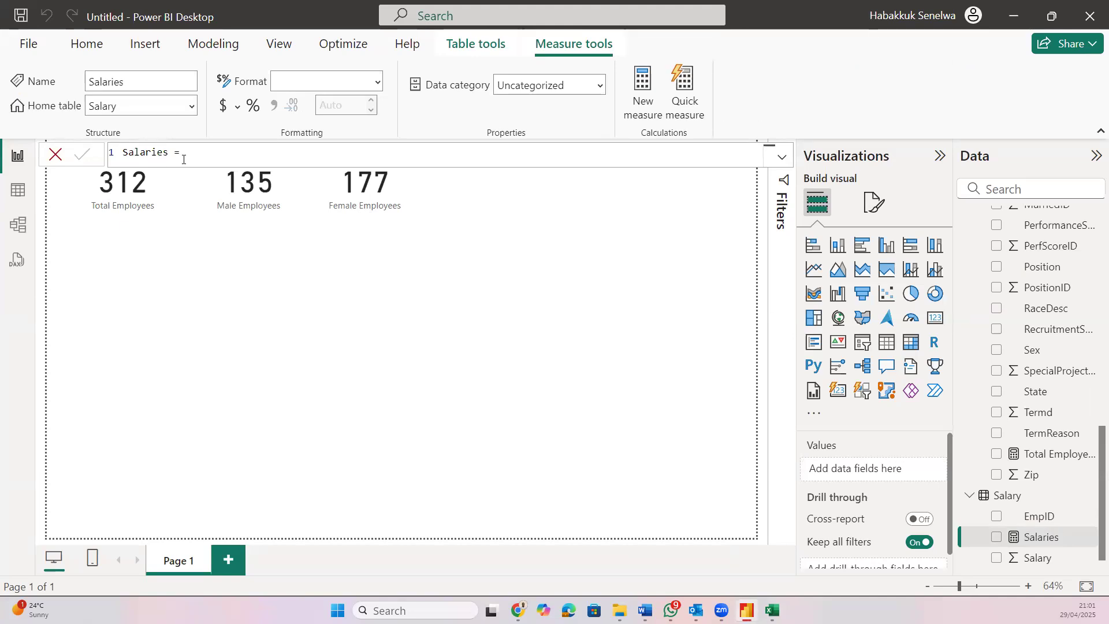
type("sum")
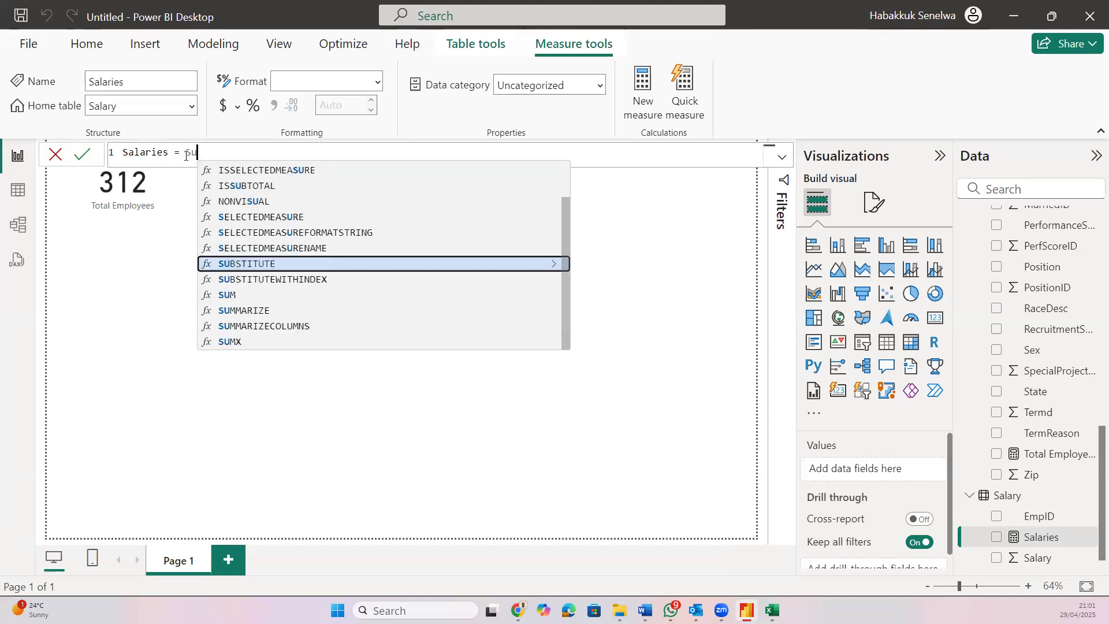
key("BackSpace")
key("BackSpace")
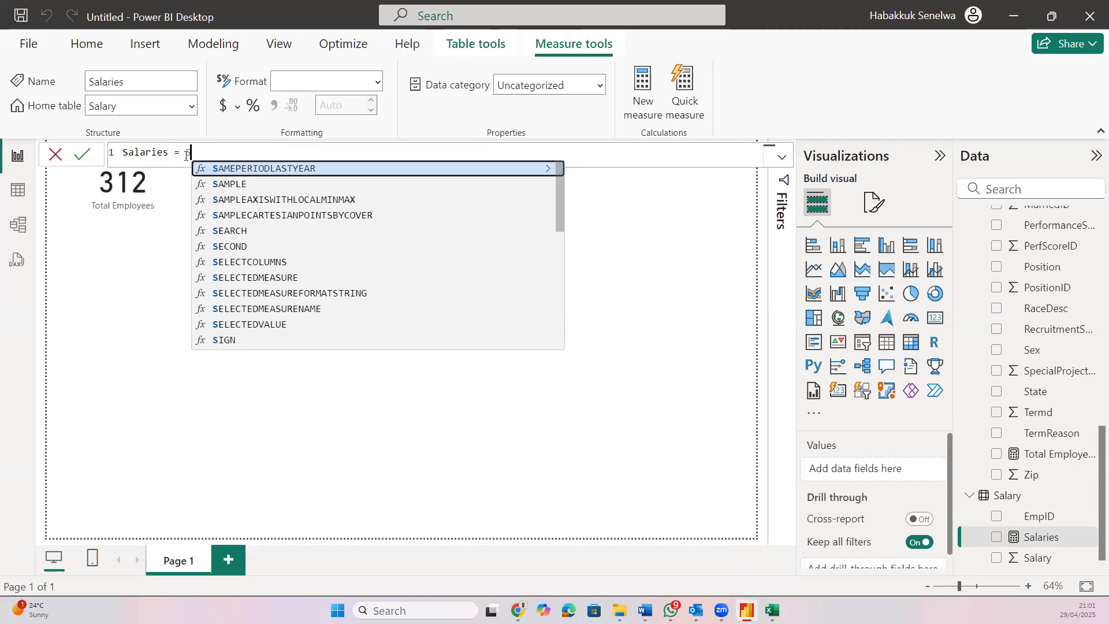
type("um")
key("Tab")
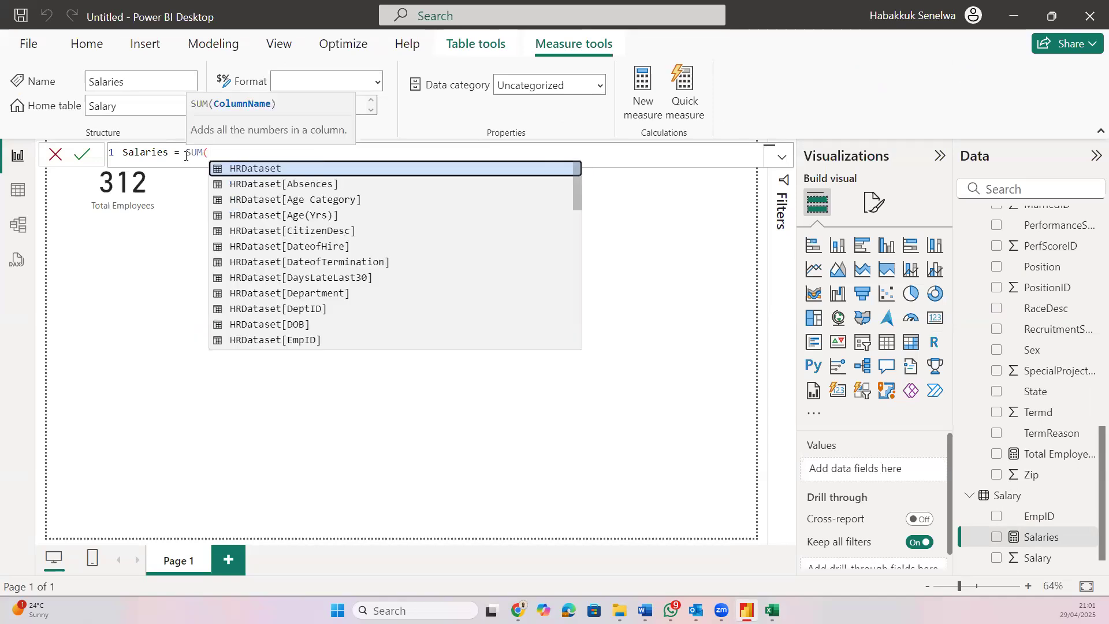
Complete the SUM formula with the Salary[Salary] column and commit the Salaries measure
type("sala")
key("Down")
key("Down")
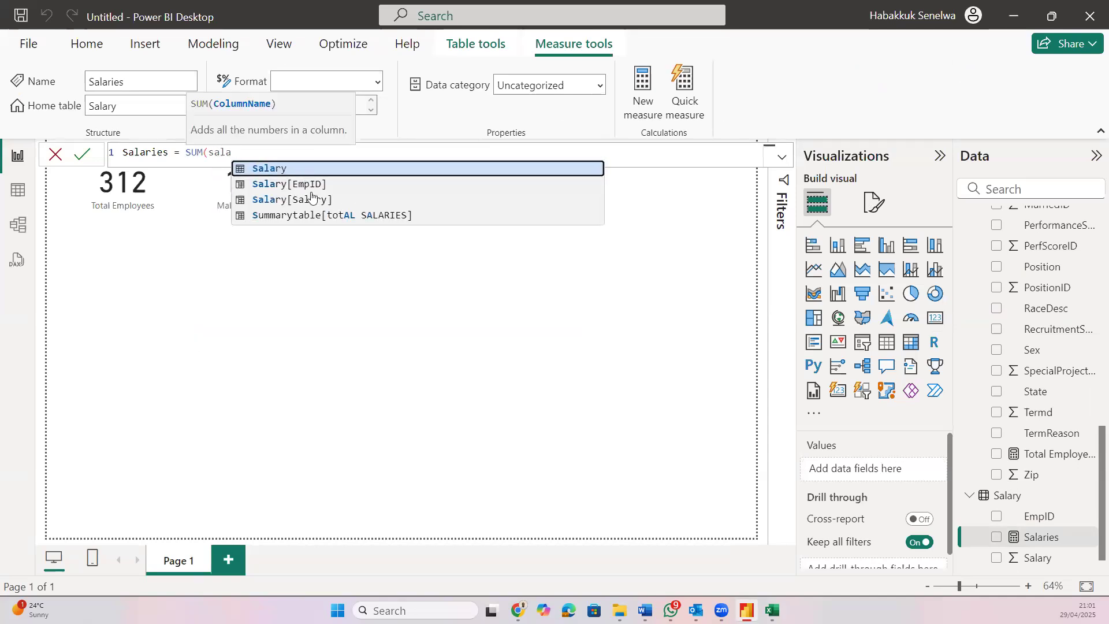
key("Tab")
type(")")
key("Return")
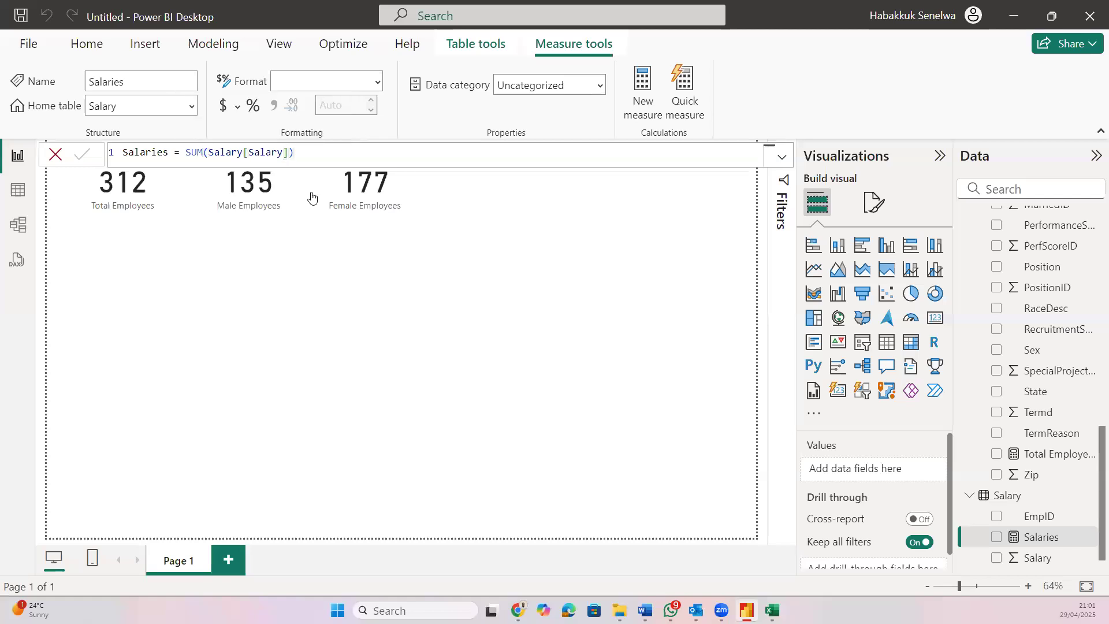
Add the Salaries measure as a card, reduce its height and place it at the right end of the card row
left_click_drag(1043, 540, 547, 199)
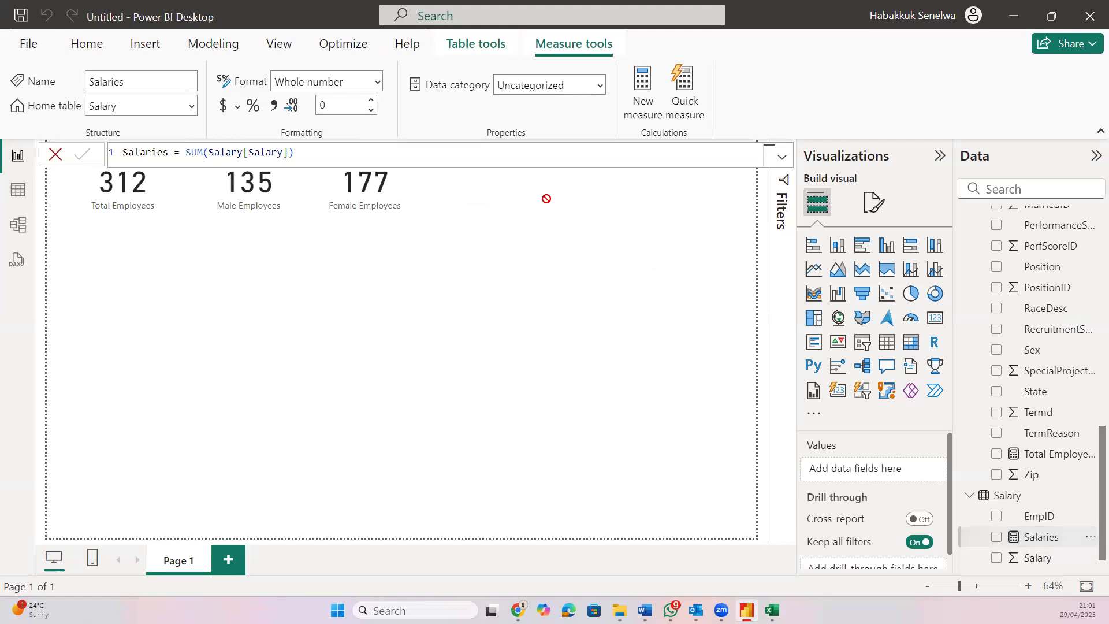
left_click(935, 318)
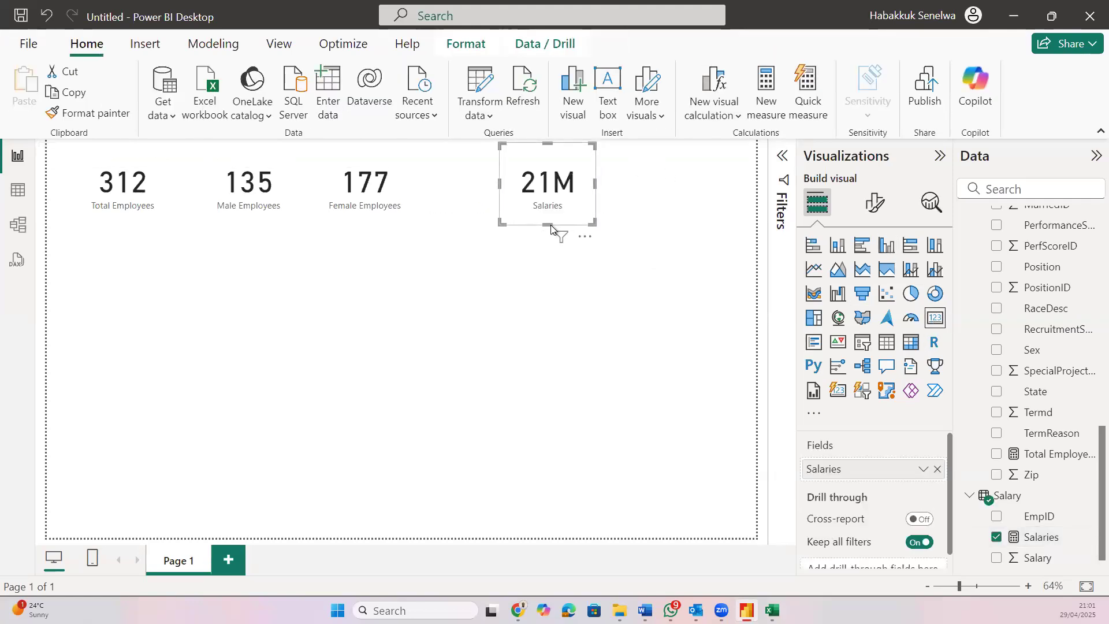
left_click_drag(549, 224, 548, 213)
left_click_drag(548, 146, 689, 169)
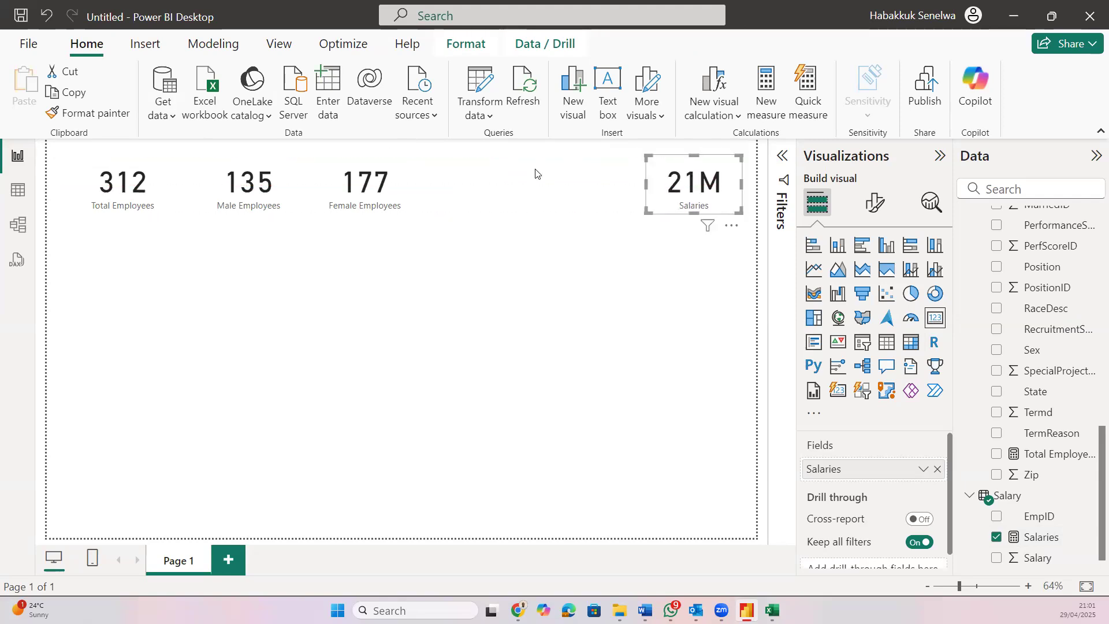
Move the Female Employees, Male Employees and Total Employees cards rightward to spread them along the card row
left_click(194, 222)
left_click(327, 197)
left_click_drag(350, 188, 481, 196)
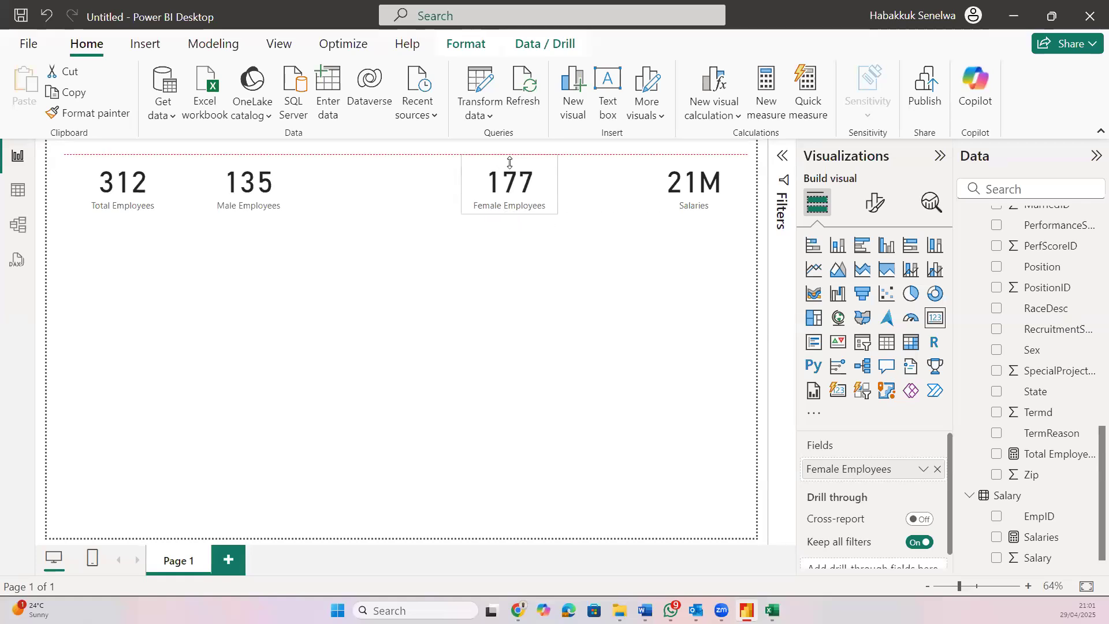
left_click_drag(255, 177, 376, 185)
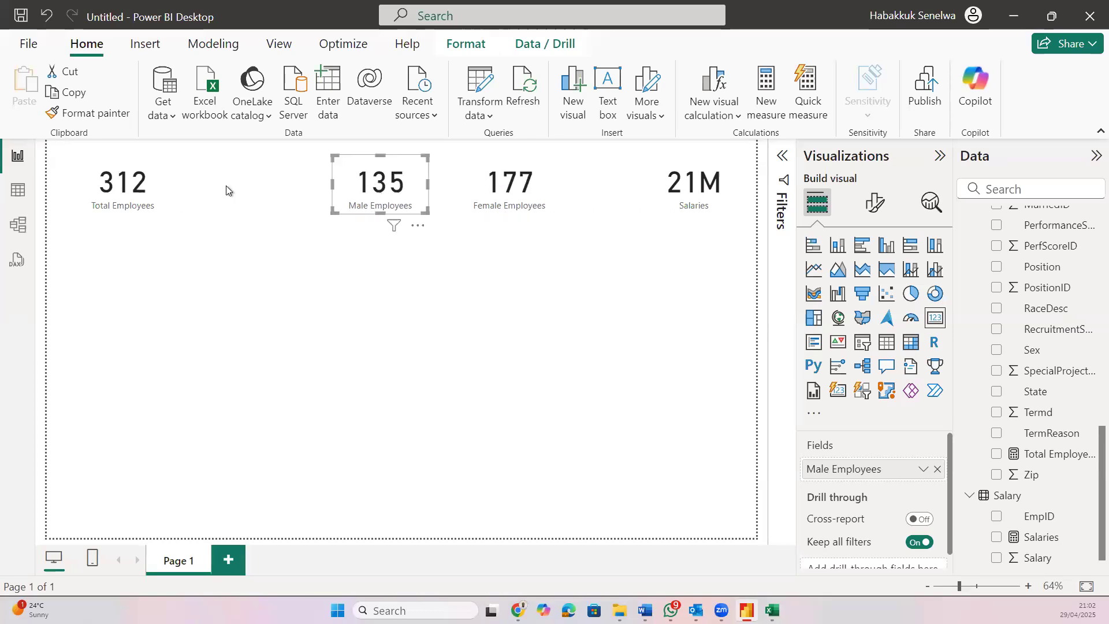
left_click_drag(133, 187, 206, 188)
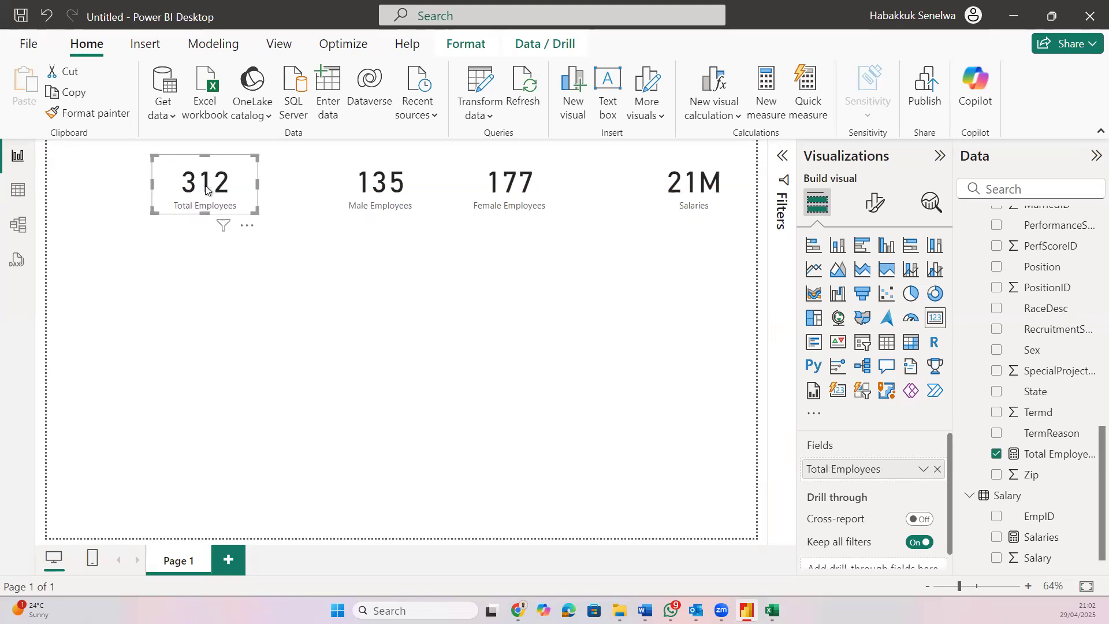
Select all four cards and distribute them horizontally and vertically
left_click(330, 186, "ctrl")
left_click(496, 192, "ctrl")
key("ctrl+a")
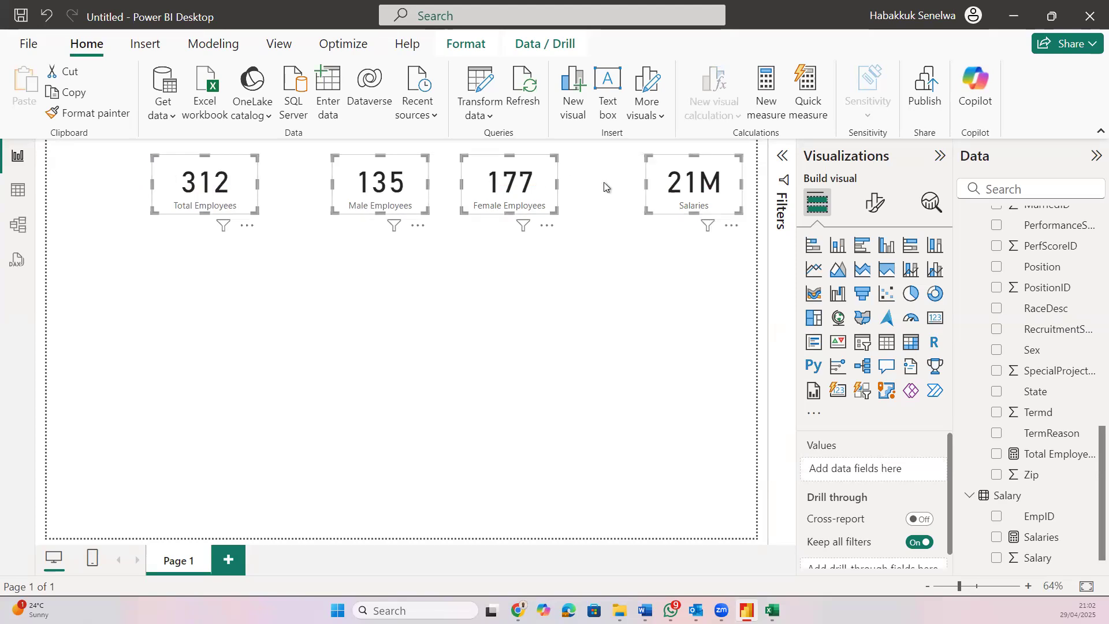
left_click(482, 50)
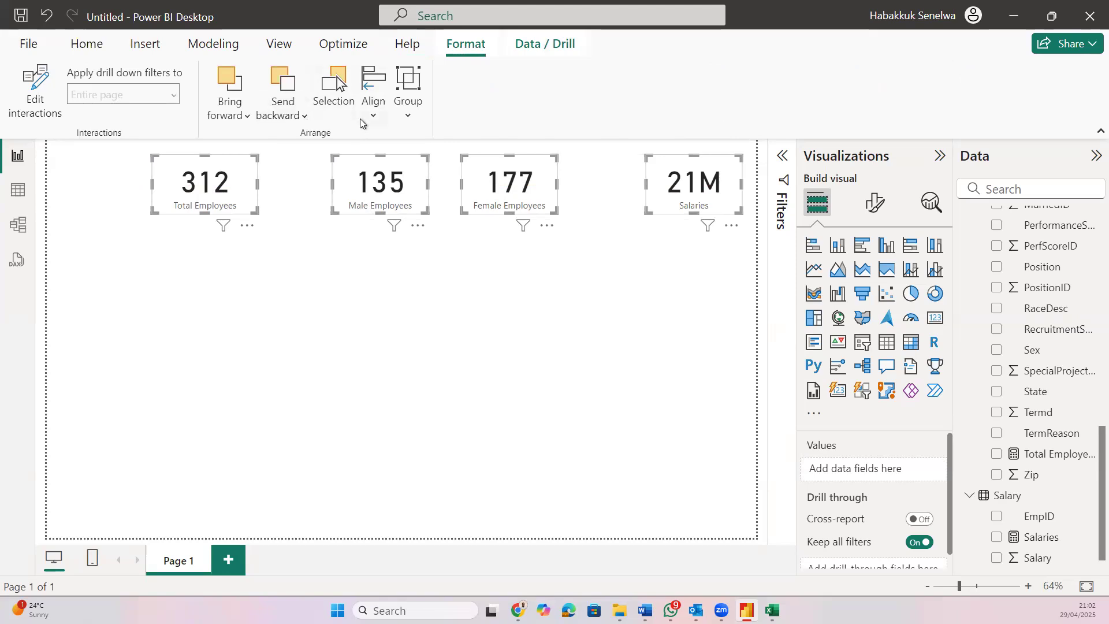
left_click(373, 95)
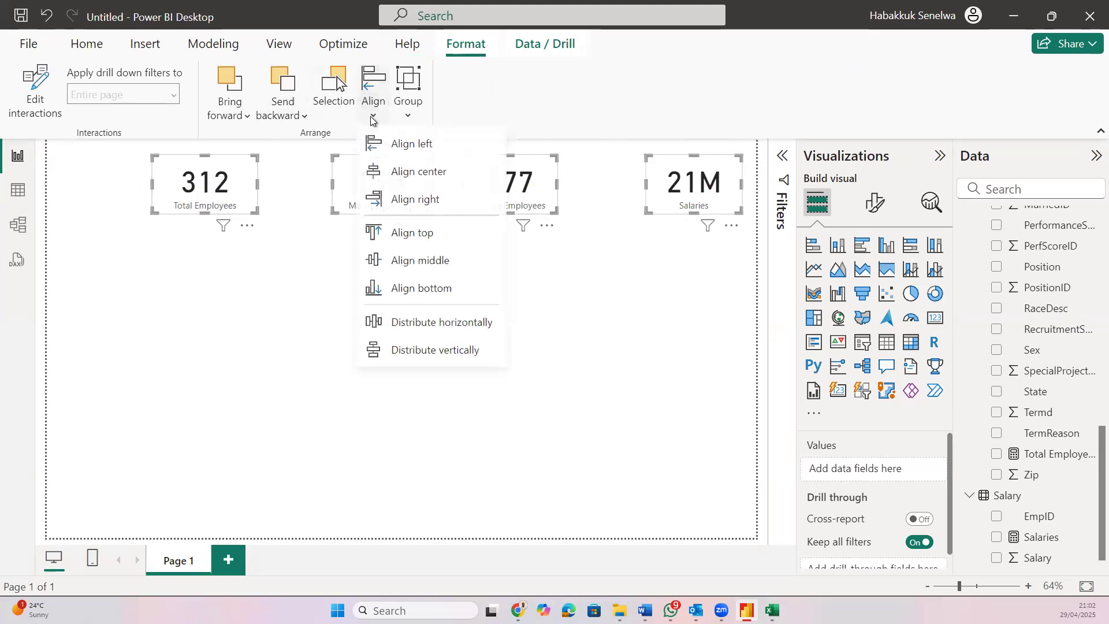
left_click(452, 327)
left_click(374, 96)
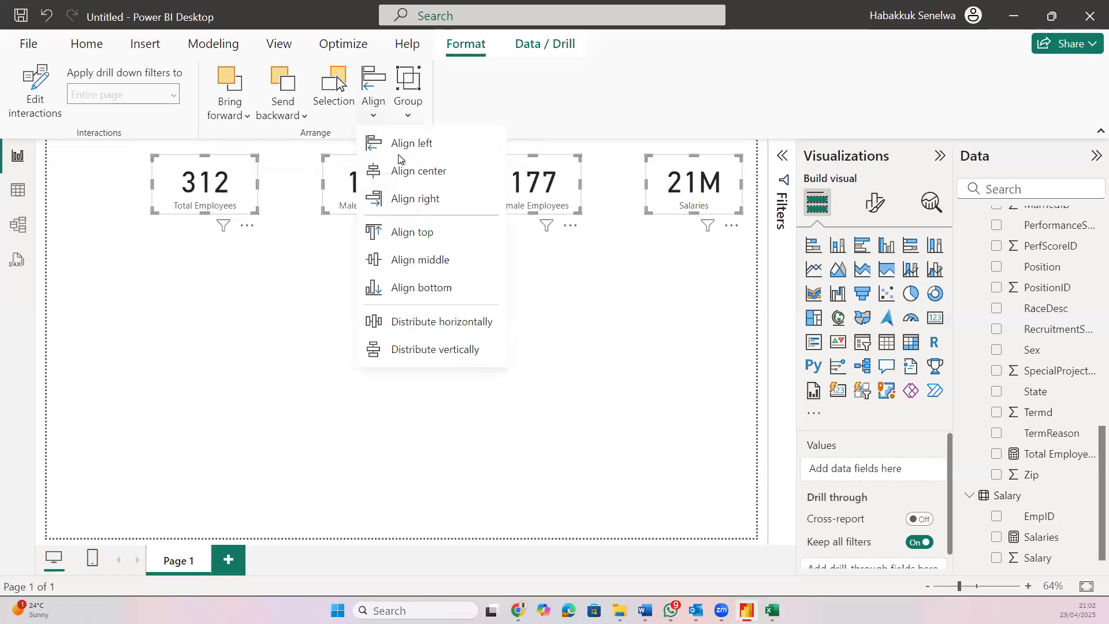
left_click(435, 350)
left_click(349, 314)
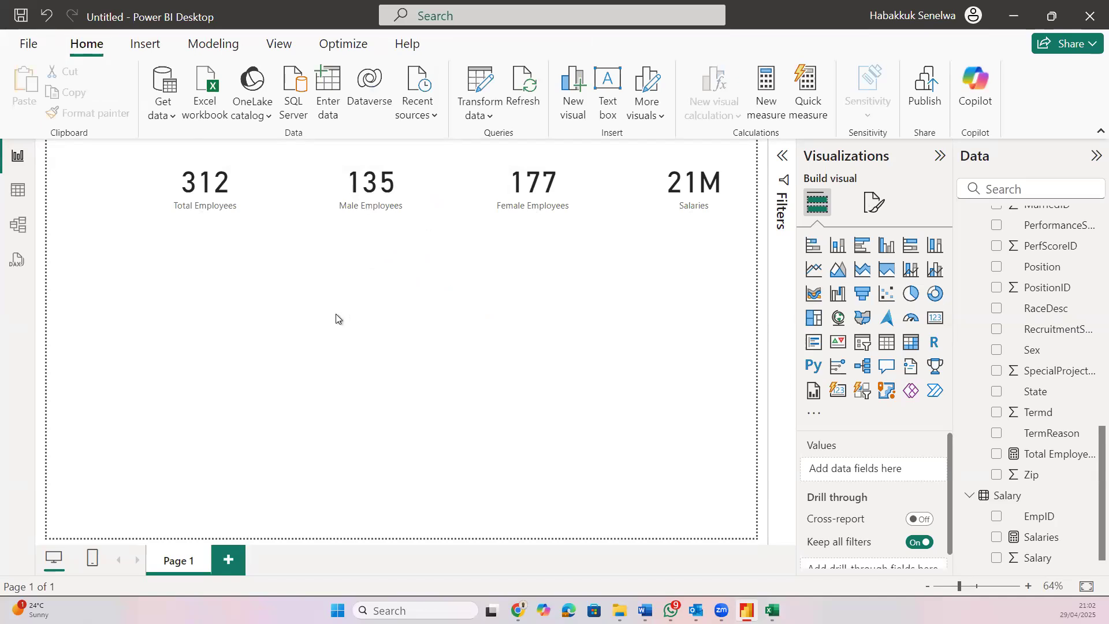
Add a table of Total Employees by Department below the cards, starting under the Total Employees card, and resize it
scroll(1019, 300, "up", 4)
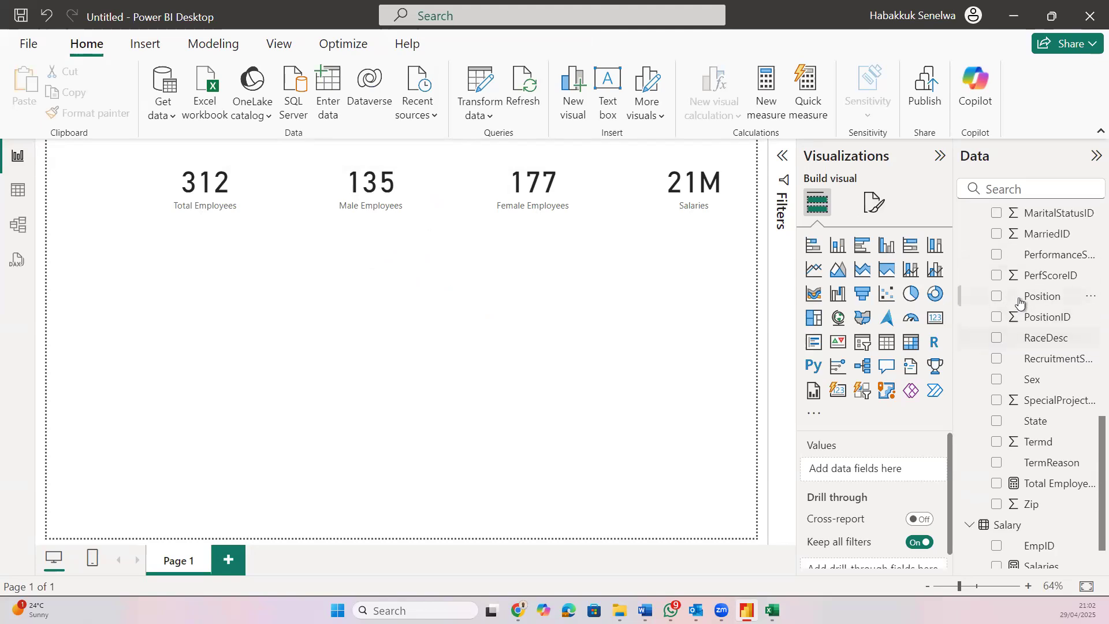
scroll(1020, 300, "up", 9)
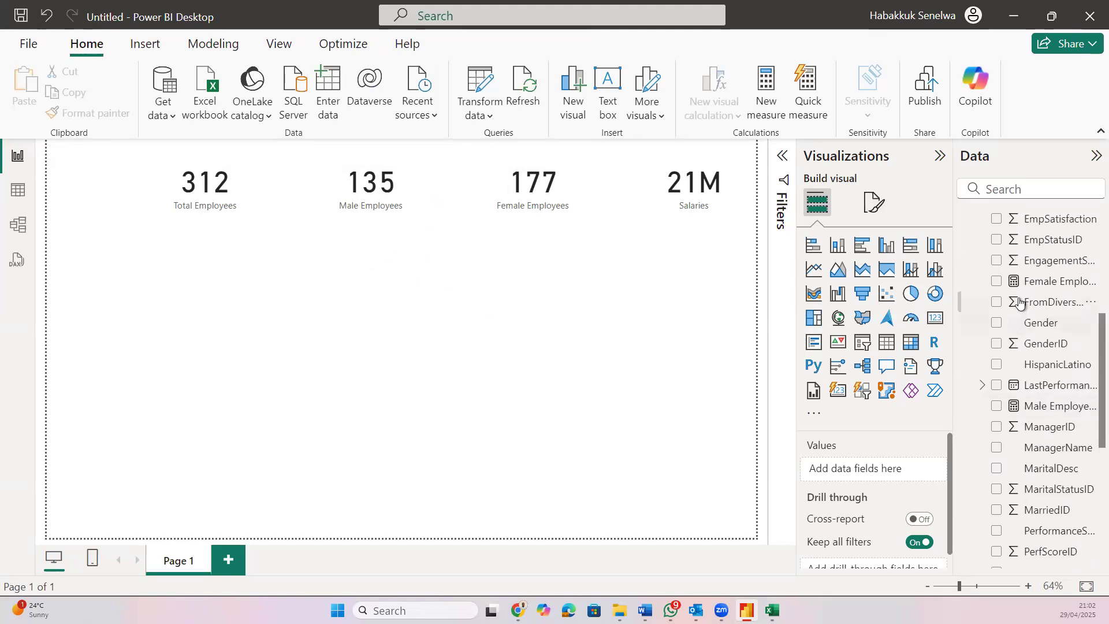
scroll(1020, 300, "up", 5)
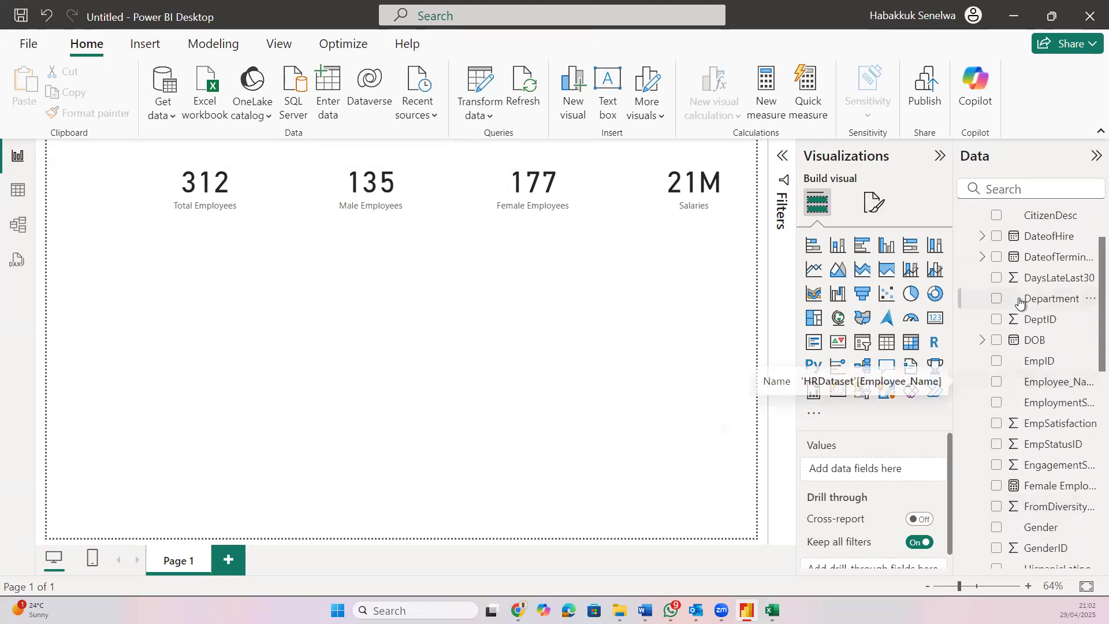
left_click_drag(1046, 309, 239, 262)
left_click_drag(257, 313, 360, 336)
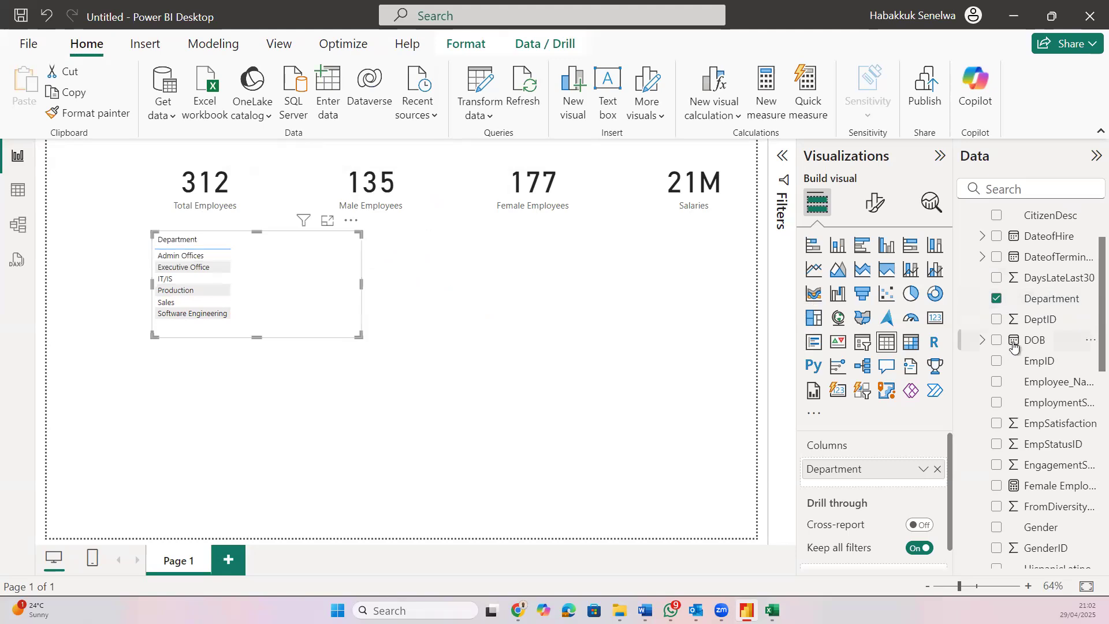
scroll(1061, 408, "down", 3)
scroll(1062, 408, "down", 15)
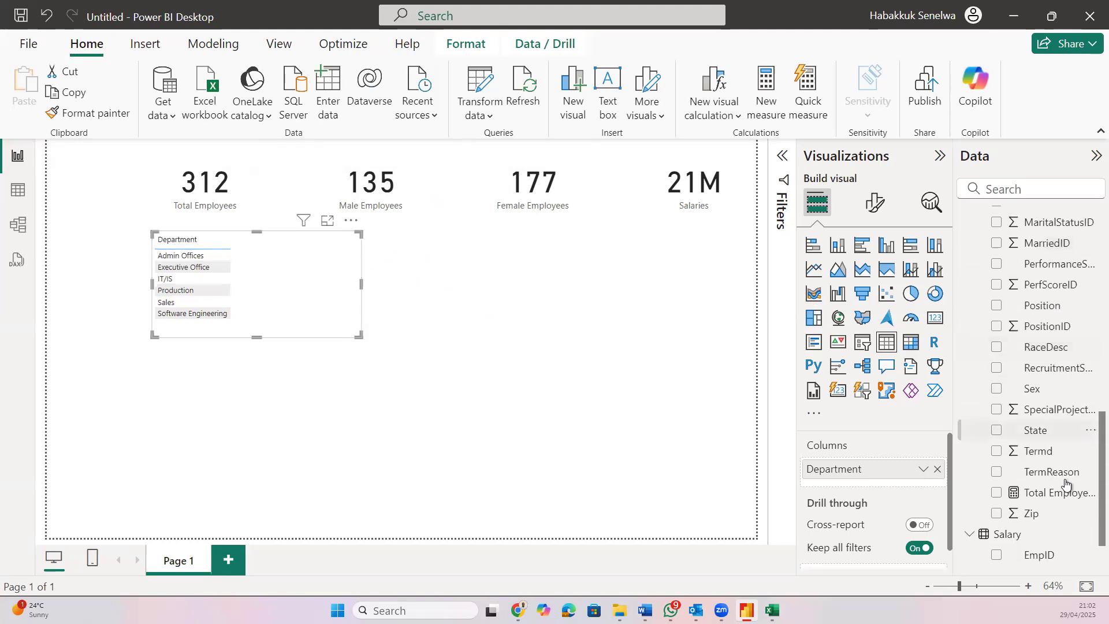
left_click_drag(1063, 493, 893, 479)
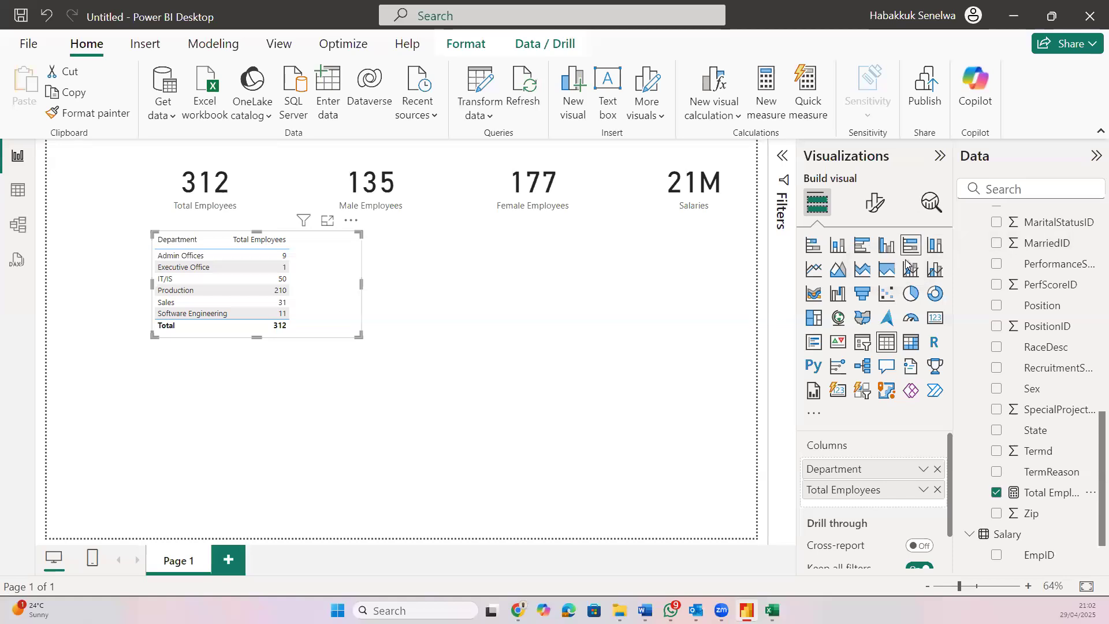
Convert the department table to a line and stacked column chart with Salaries as columns and Total Employees as the line
left_click(812, 272)
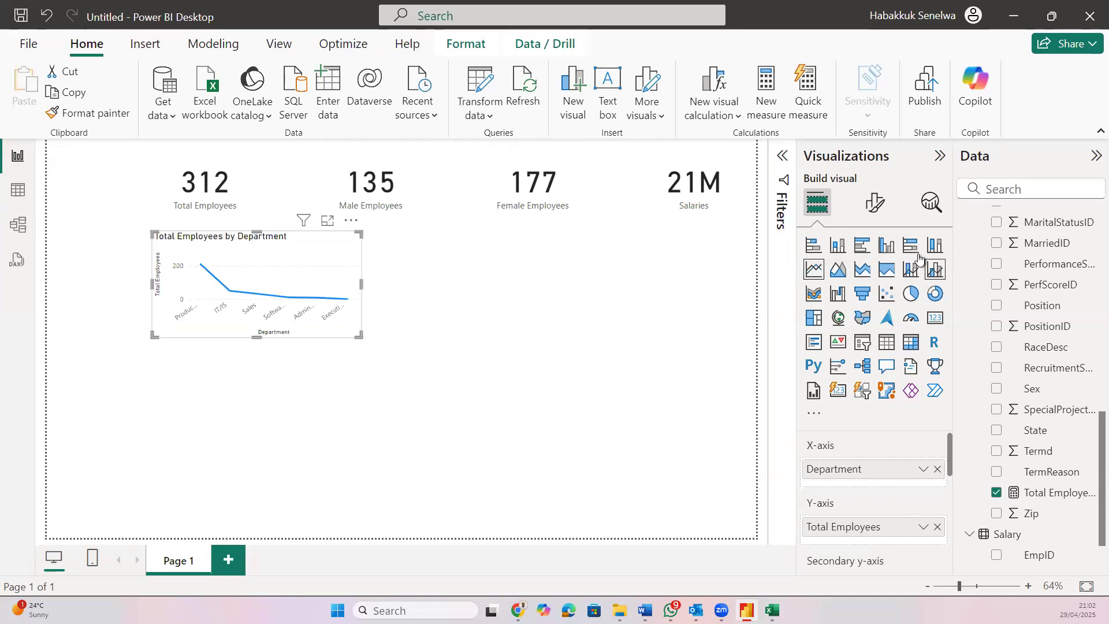
left_click(888, 247)
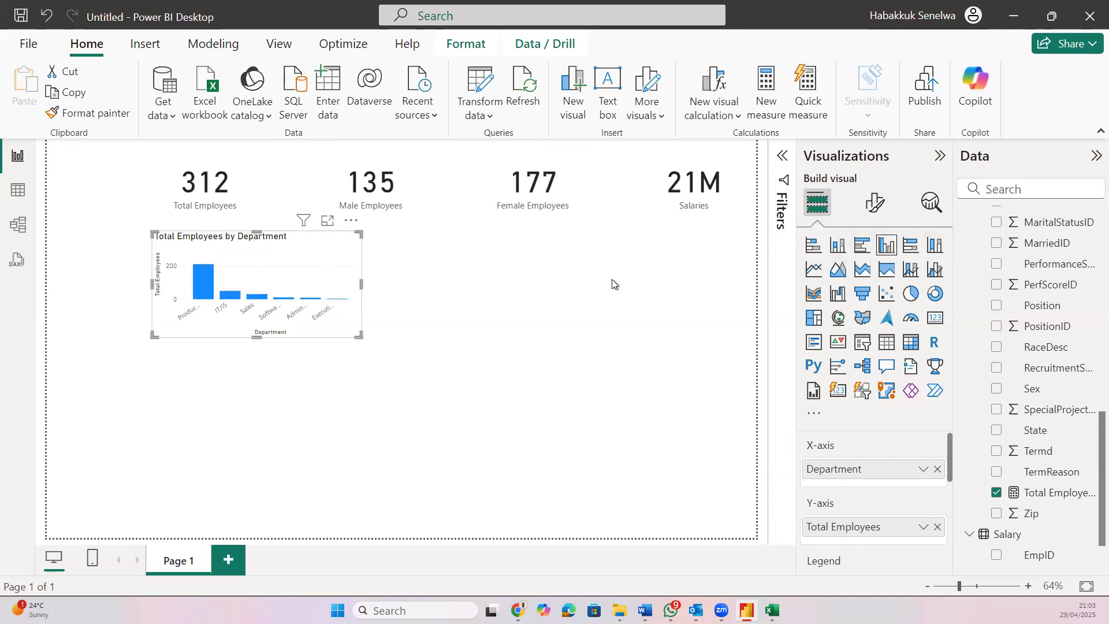
left_click(906, 277)
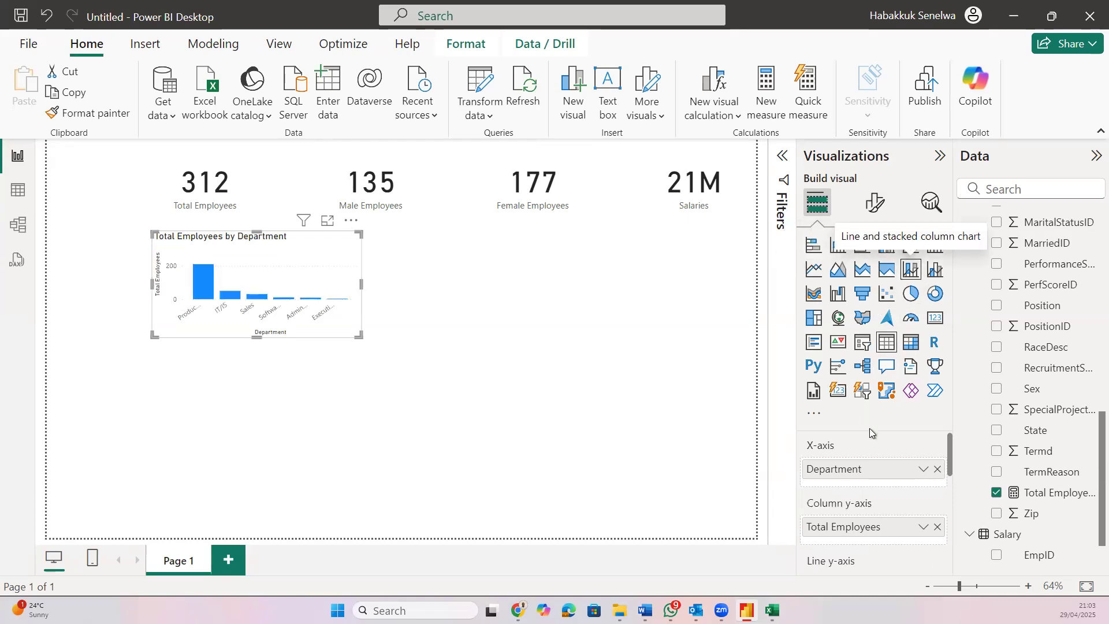
scroll(909, 532, "down", 1)
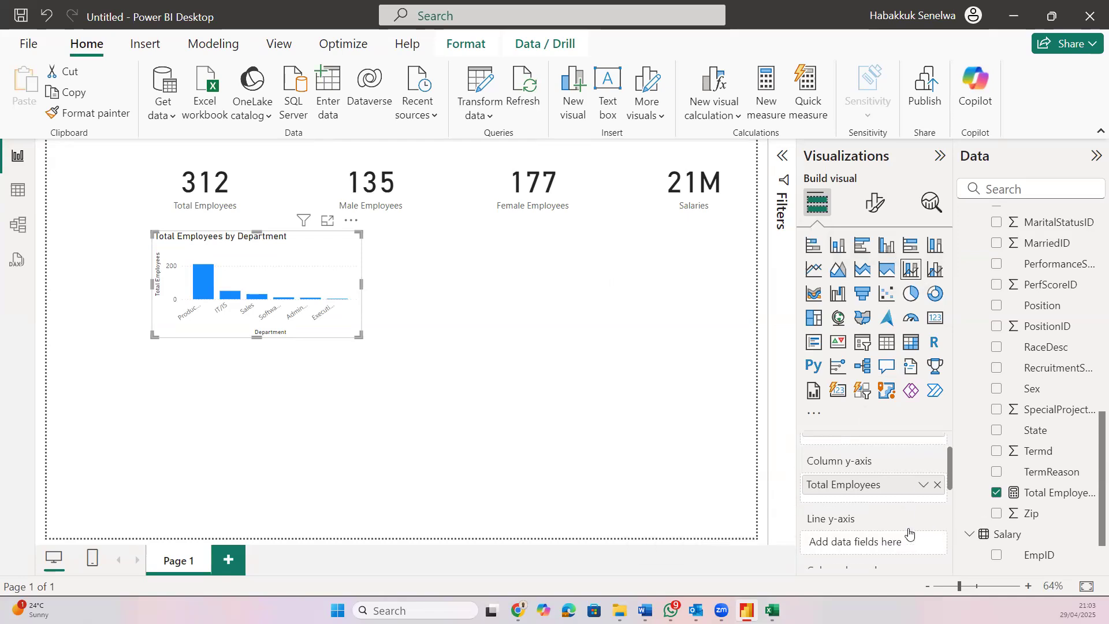
left_click_drag(874, 486, 849, 546)
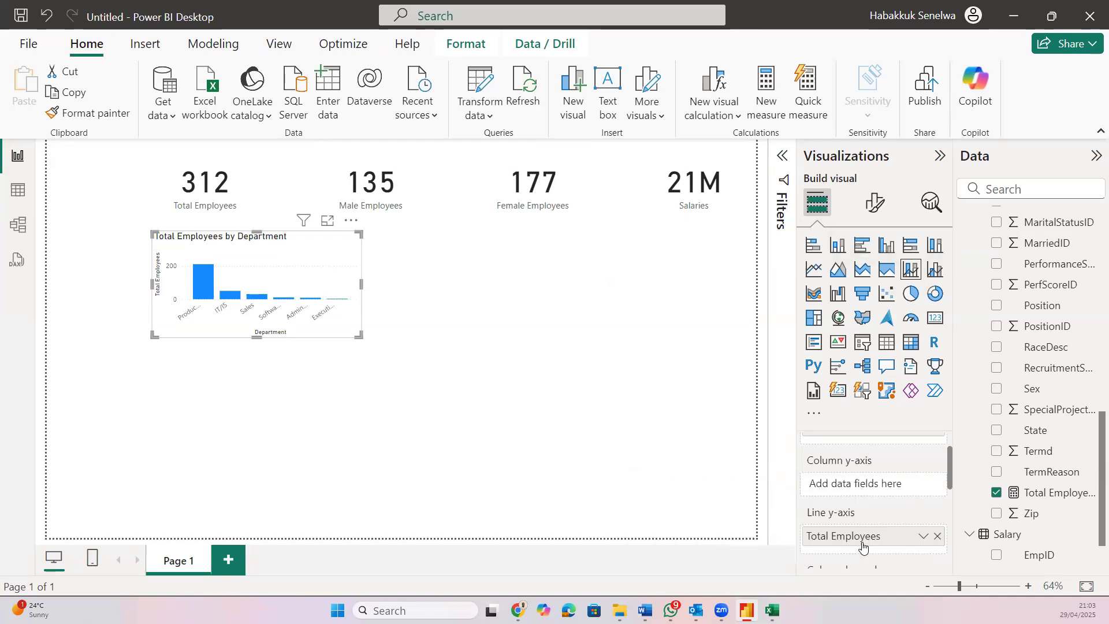
left_click(1025, 536)
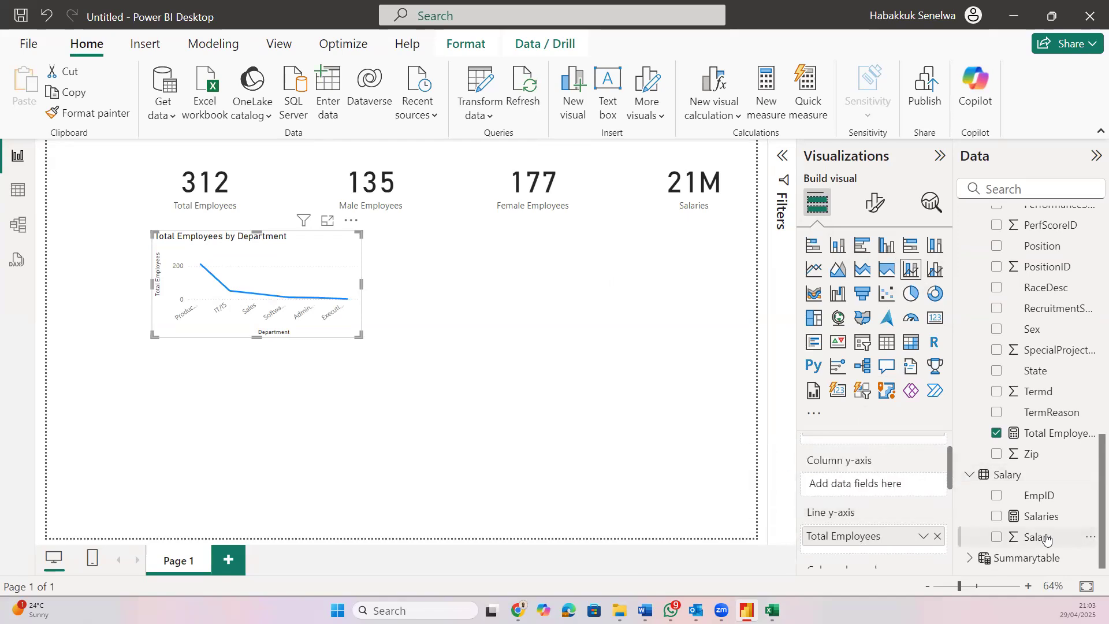
left_click_drag(1043, 517, 896, 489)
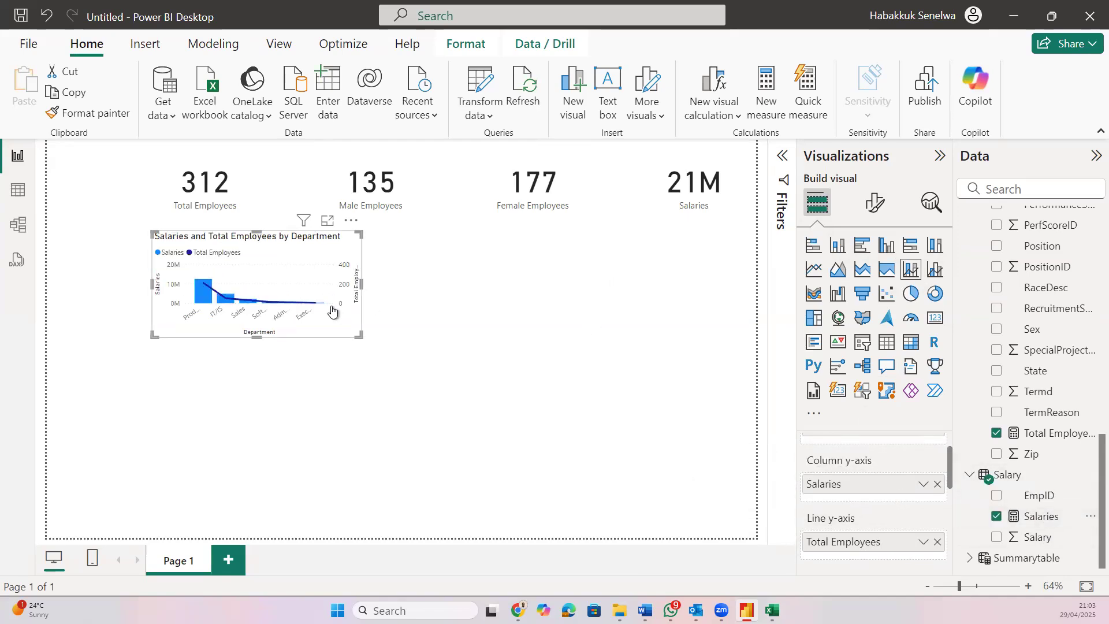
Make the Salaries and Total Employees by Department chart slightly taller and wider, and deselect it
left_click_drag(360, 335, 360, 349)
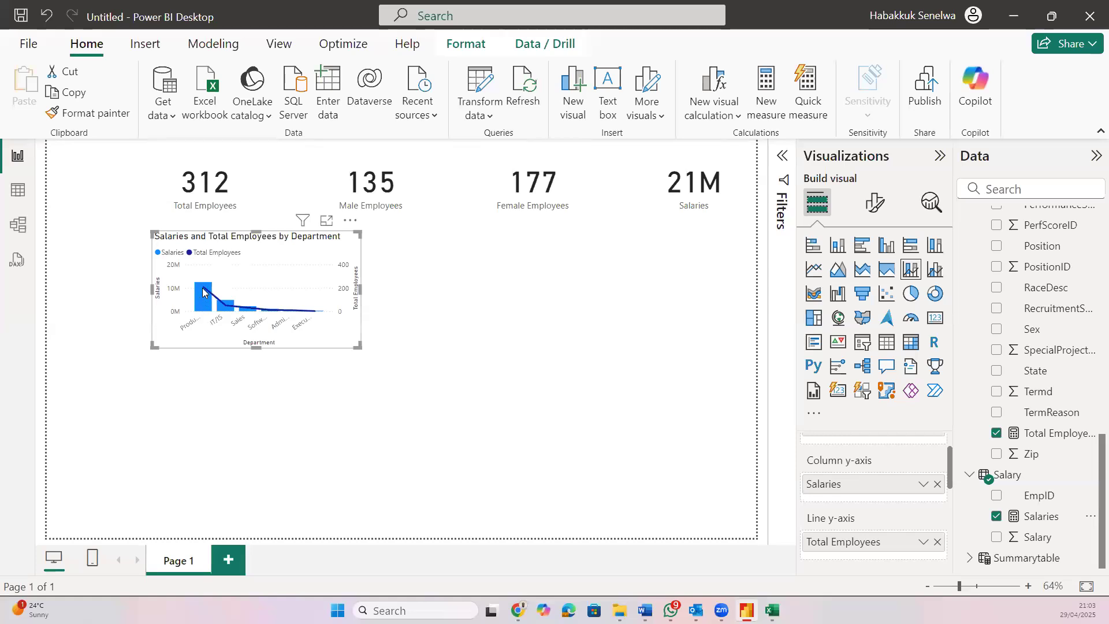
mouse_move(203, 292)
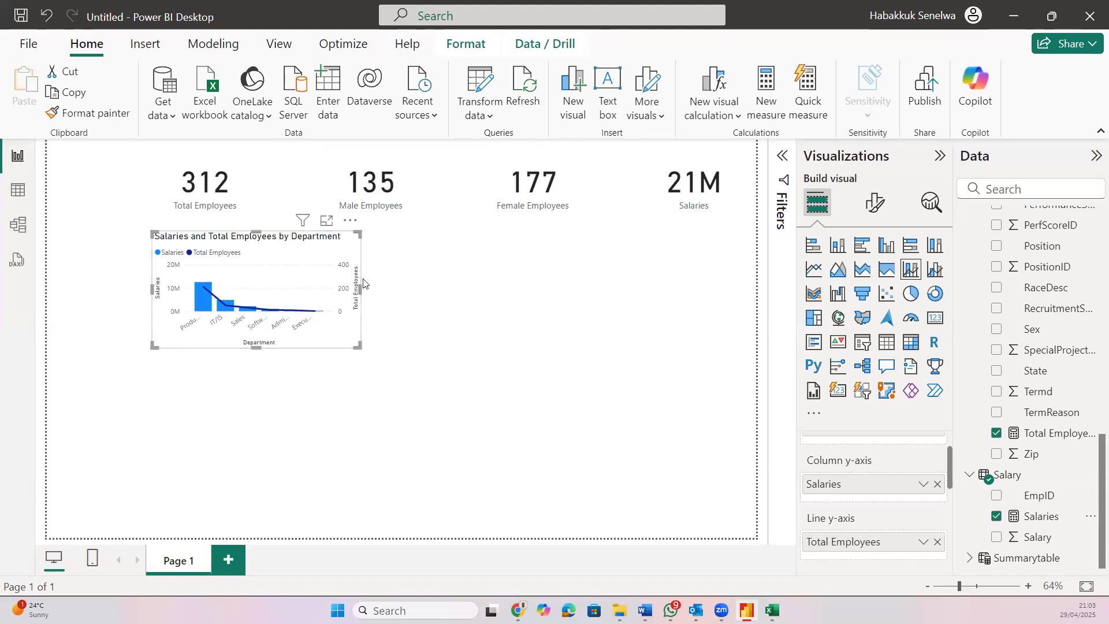
left_click_drag(397, 292, 422, 296)
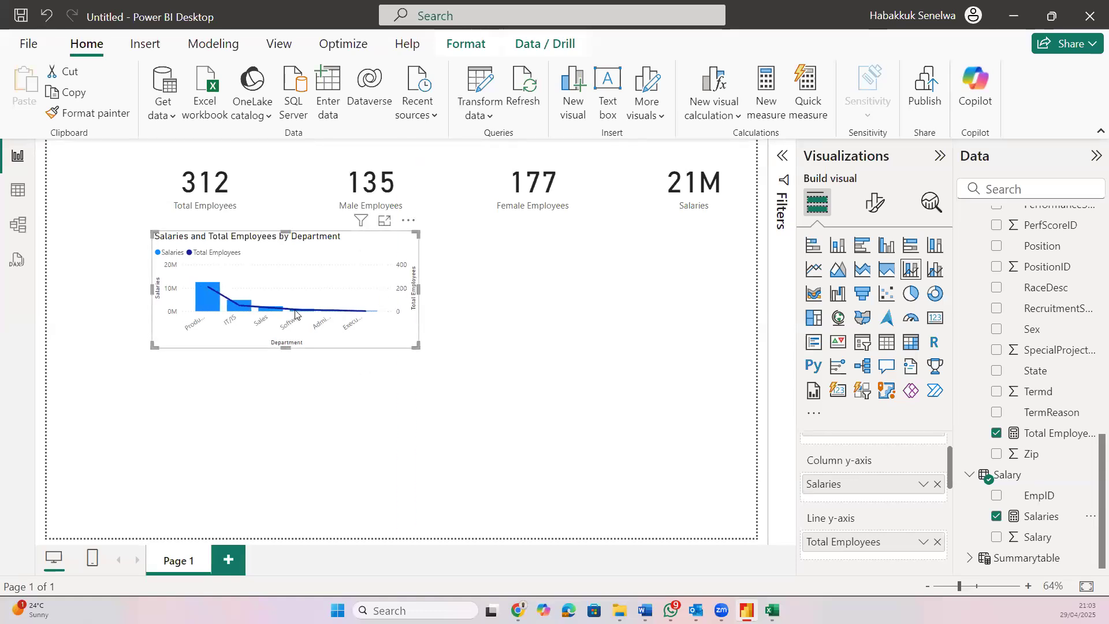
left_click(524, 320)
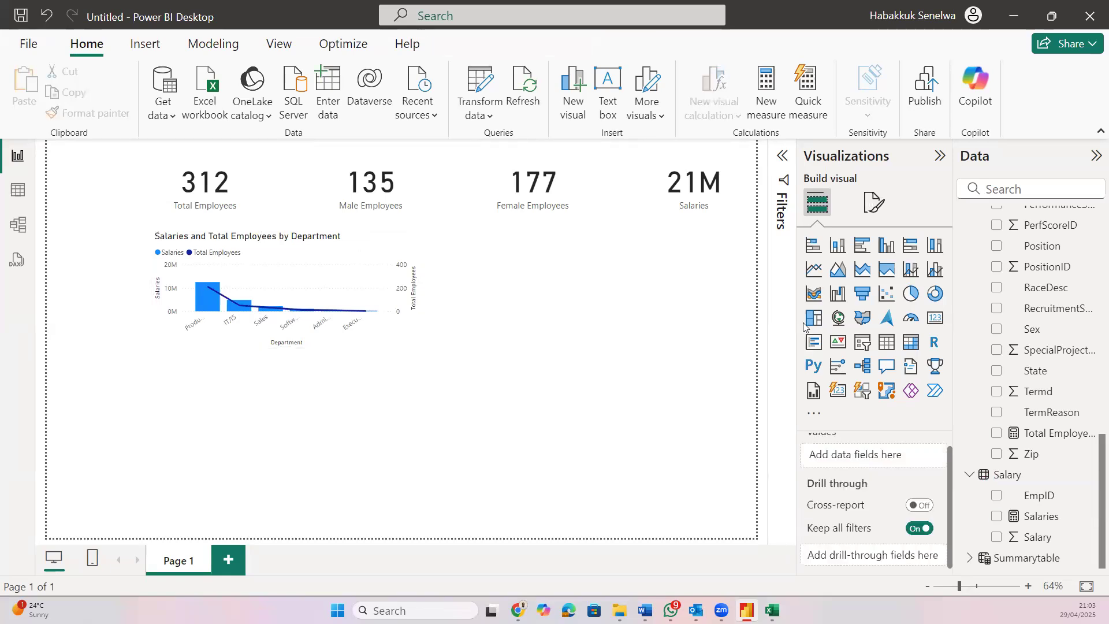
Add a table of Total Employees by RecruitmentSource to the right of the department chart
scroll(1048, 445, "up", 3)
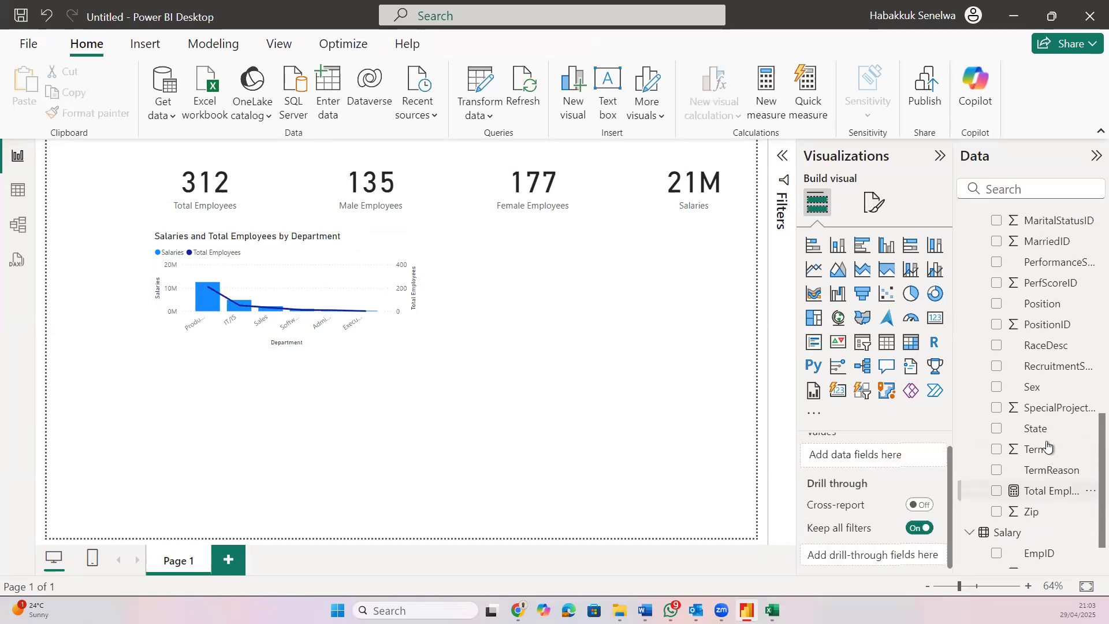
scroll(1047, 445, "up", 2)
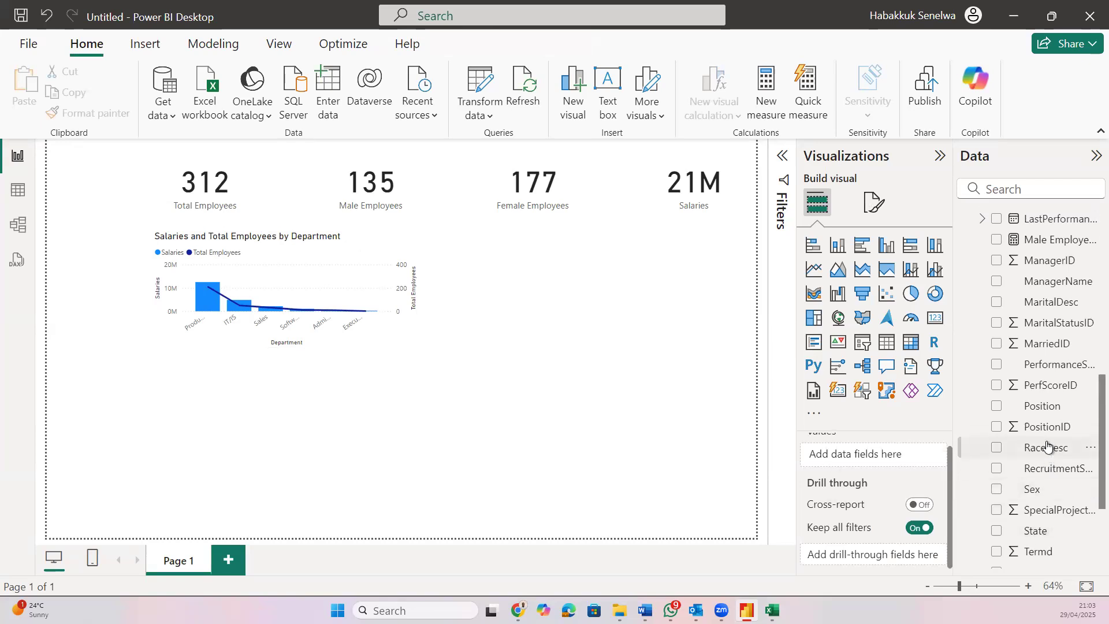
left_click_drag(1054, 479, 703, 289)
scroll(1040, 462, "down", 5)
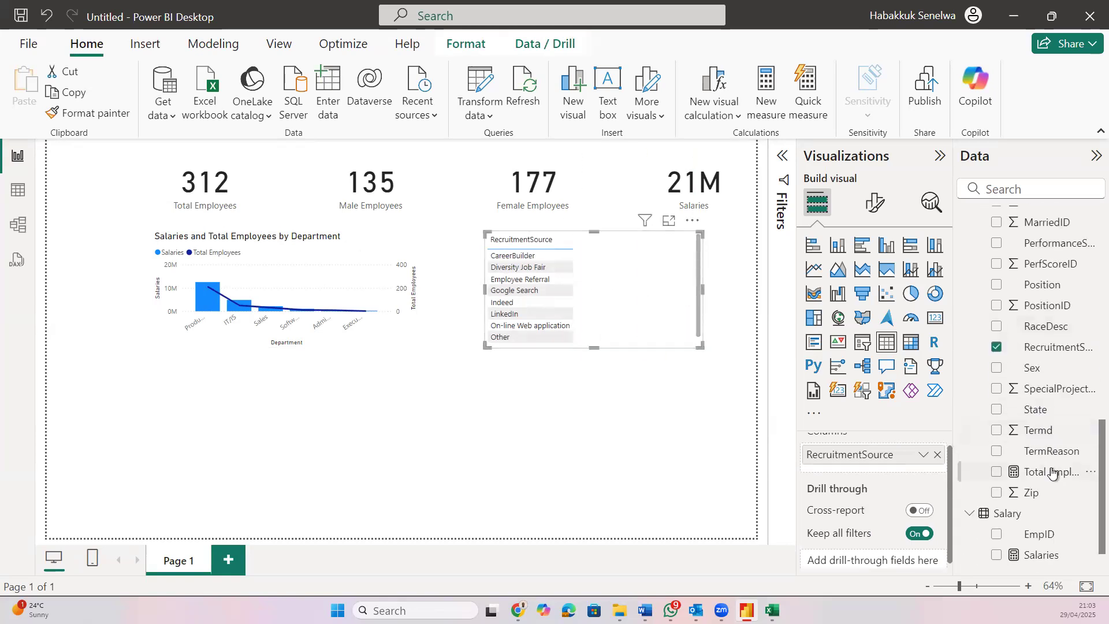
left_click_drag(1051, 471, 900, 461)
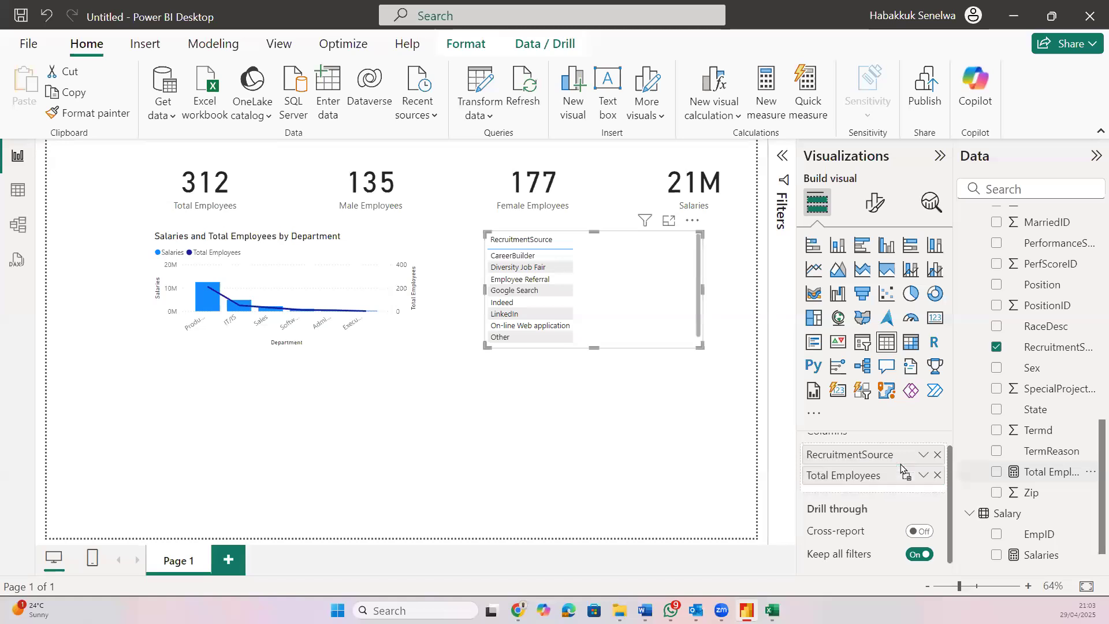
Convert the RecruitmentSource table to a clustered column chart and widen it to the right edge of the Salaries card
left_click(887, 246)
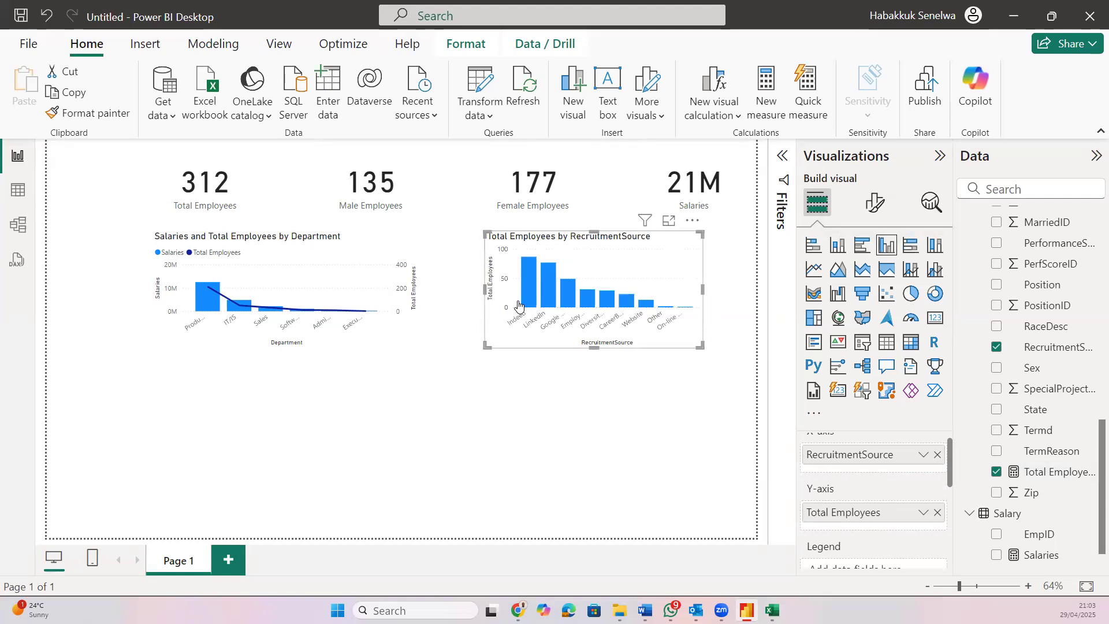
mouse_move(524, 301)
left_click_drag(702, 288, 740, 276)
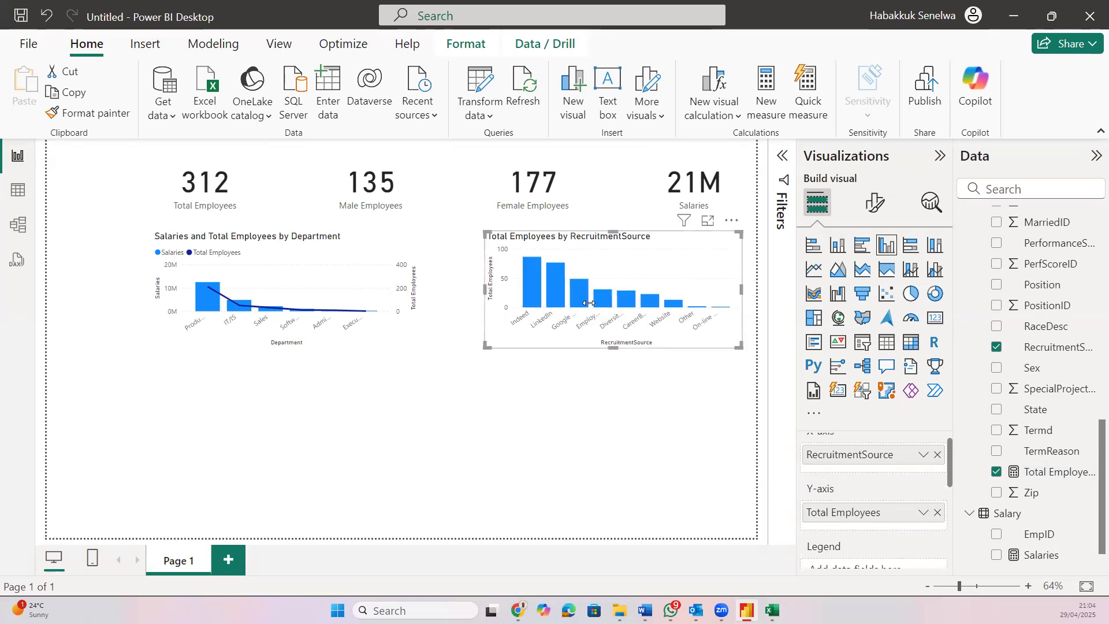
left_click(575, 399)
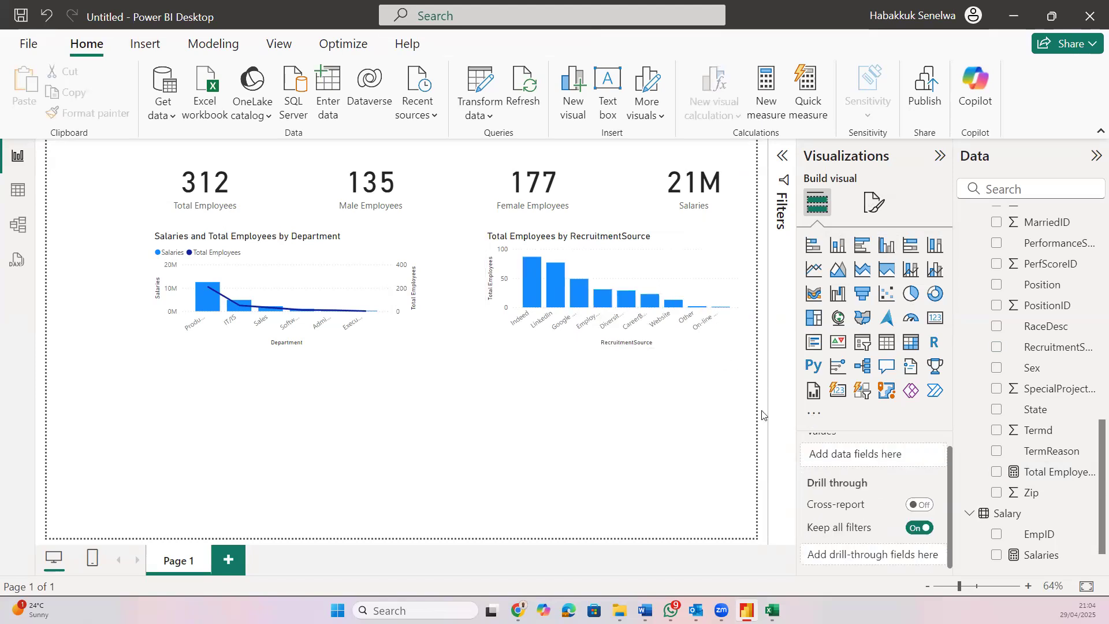
Add a table of the Age Category field below the Salaries and Total Employees by Department chart
scroll(1011, 315, "up", 2)
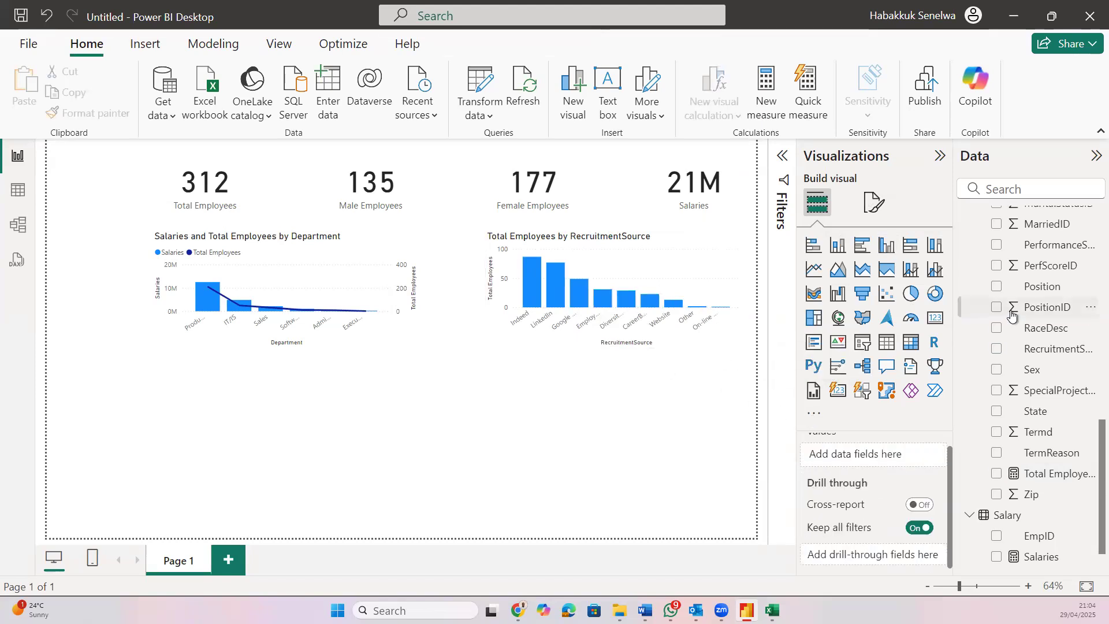
scroll(1012, 316, "up", 5)
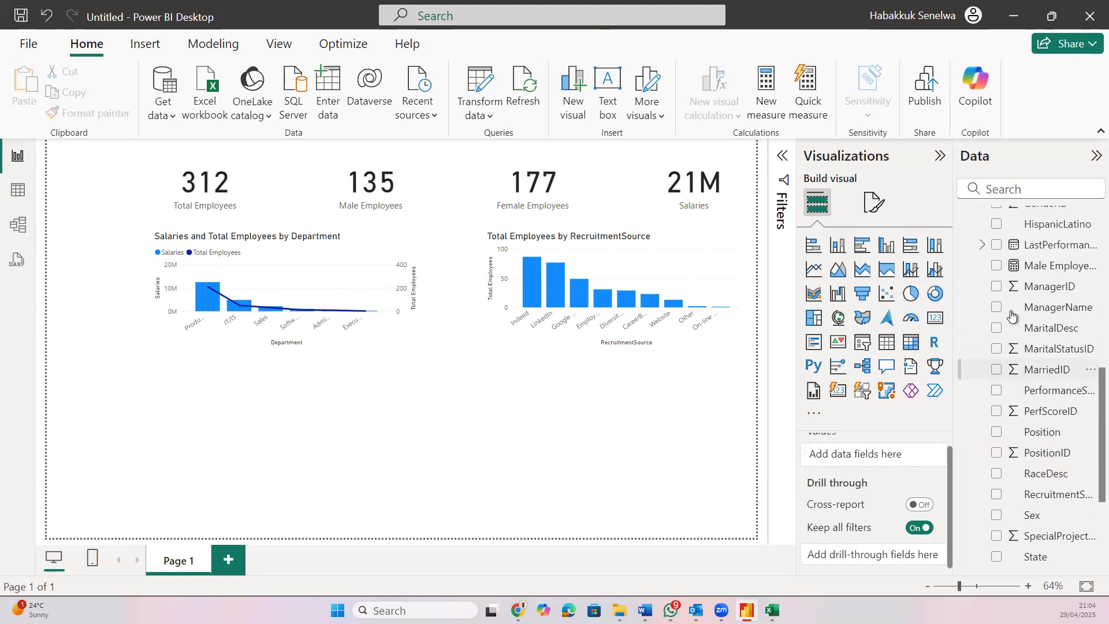
scroll(1012, 316, "up", 2)
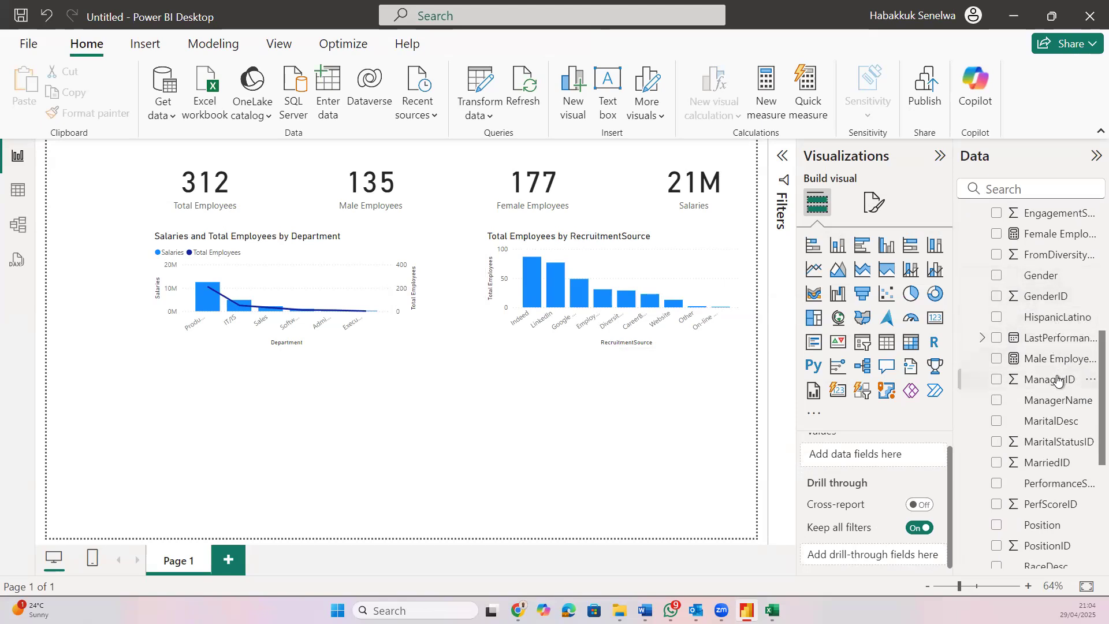
scroll(1058, 380, "up", 2)
scroll(1058, 380, "up", 2)
scroll(1058, 380, "up", 1)
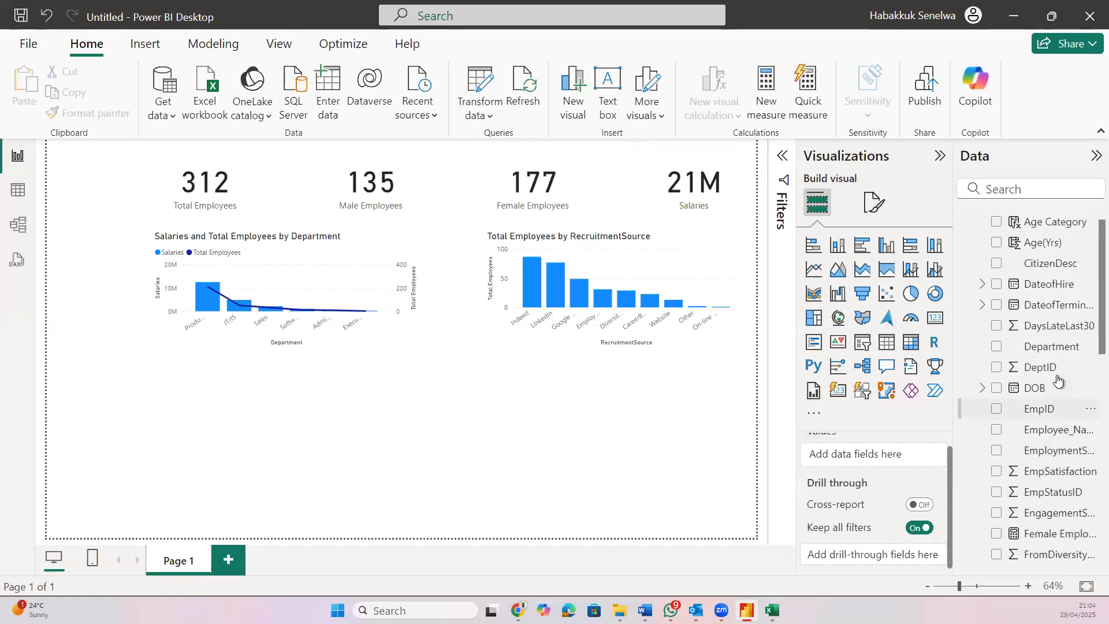
scroll(1058, 379, "up", 1)
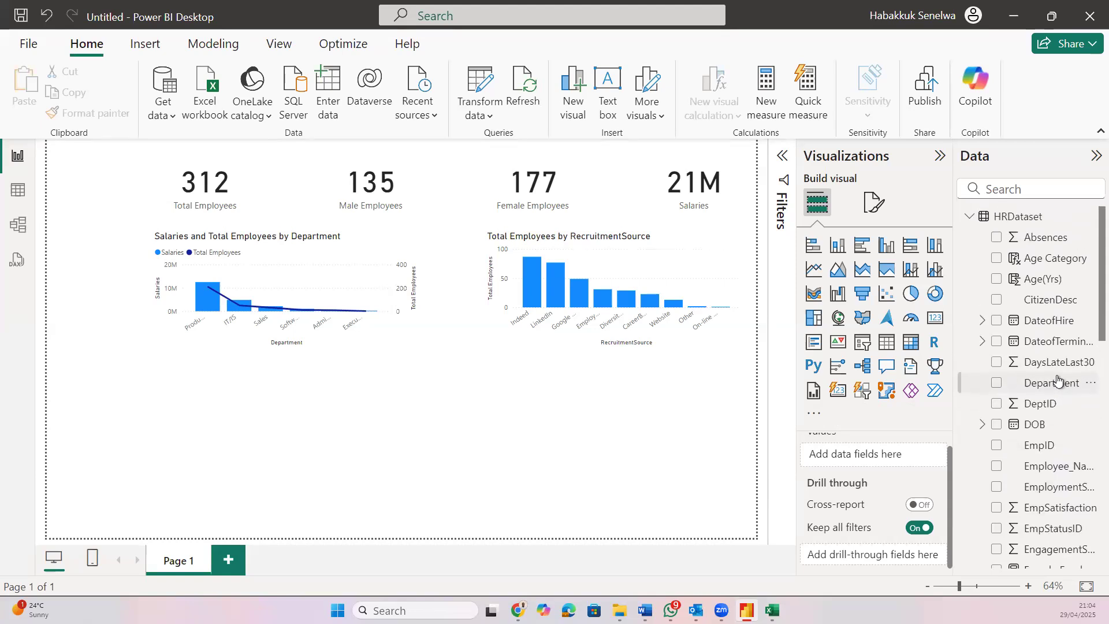
left_click_drag(1050, 264, 243, 393)
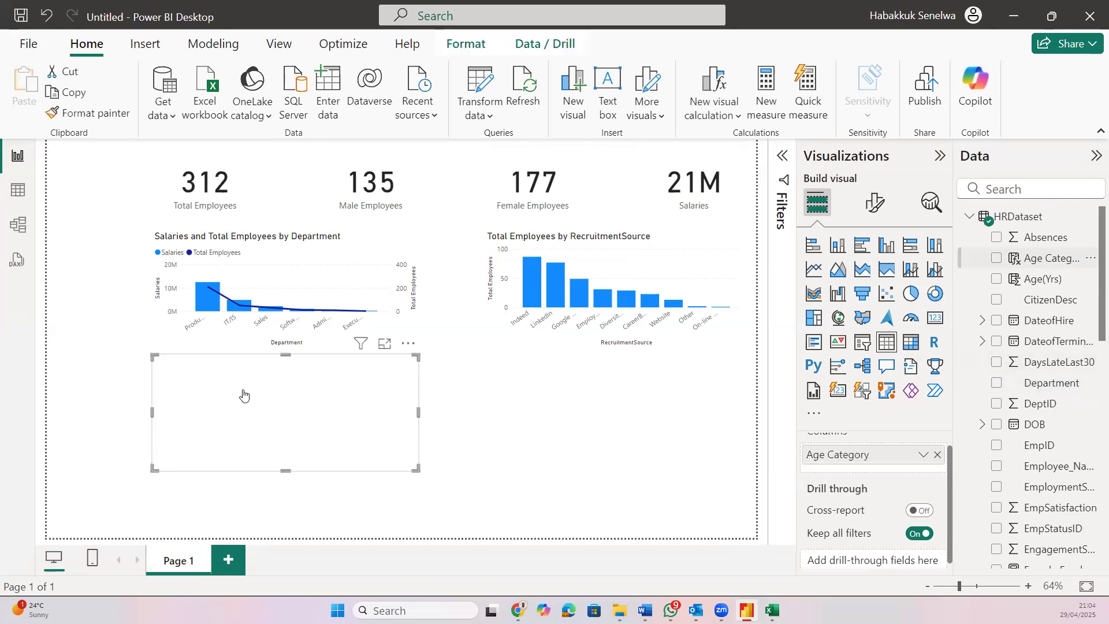
Add Total Employees to the Age Category table and convert it to a clustered column chart
scroll(1062, 478, "down", 8)
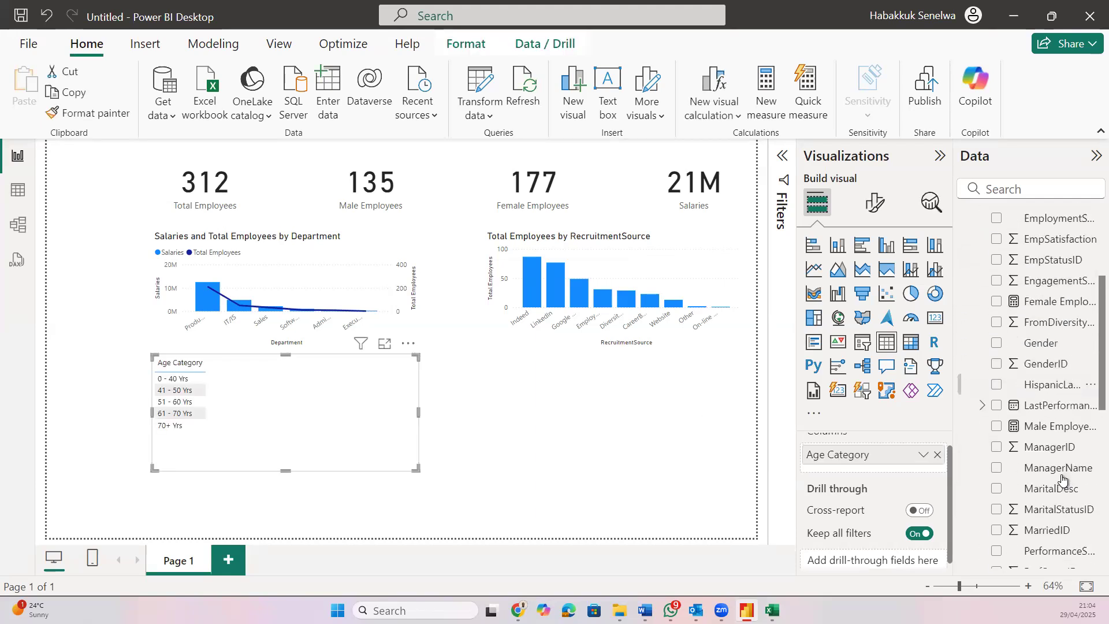
scroll(1069, 508, "down", 5)
scroll(1065, 454, "up", 3)
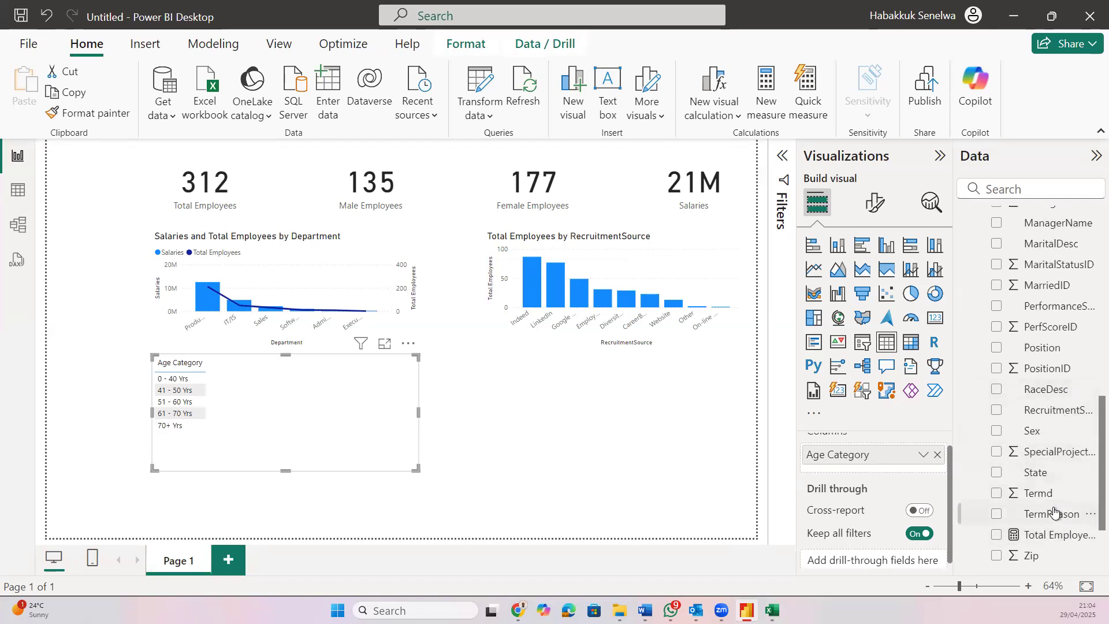
scroll(1053, 468, "up", 1)
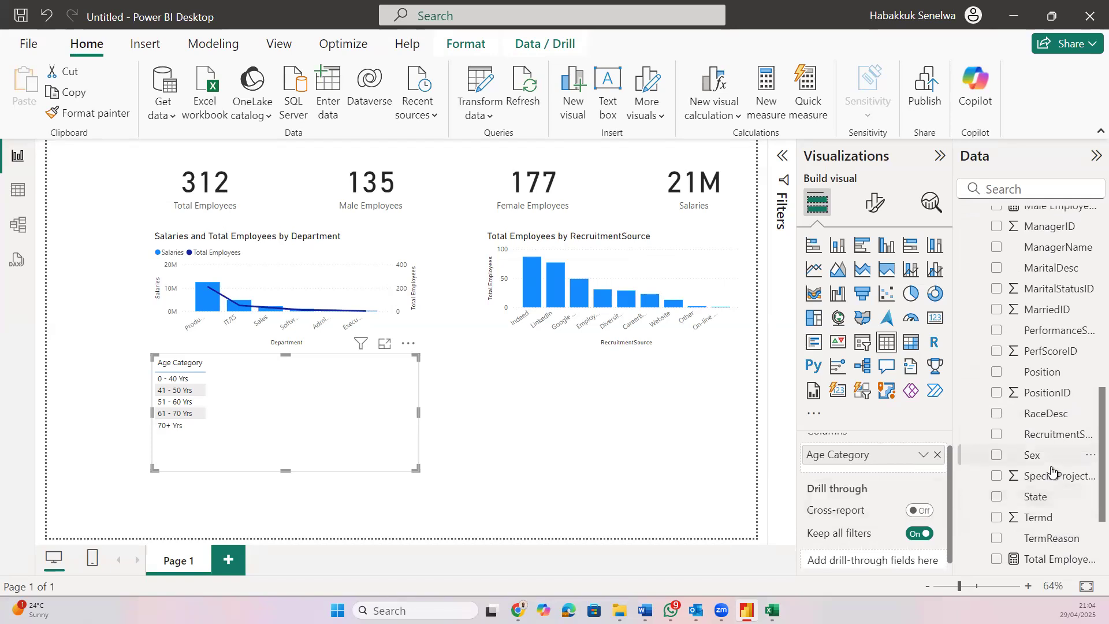
scroll(1053, 470, "down", 1)
scroll(1056, 471, "up", 1)
scroll(1060, 503, "down", 2)
left_click_drag(1058, 522, 906, 468)
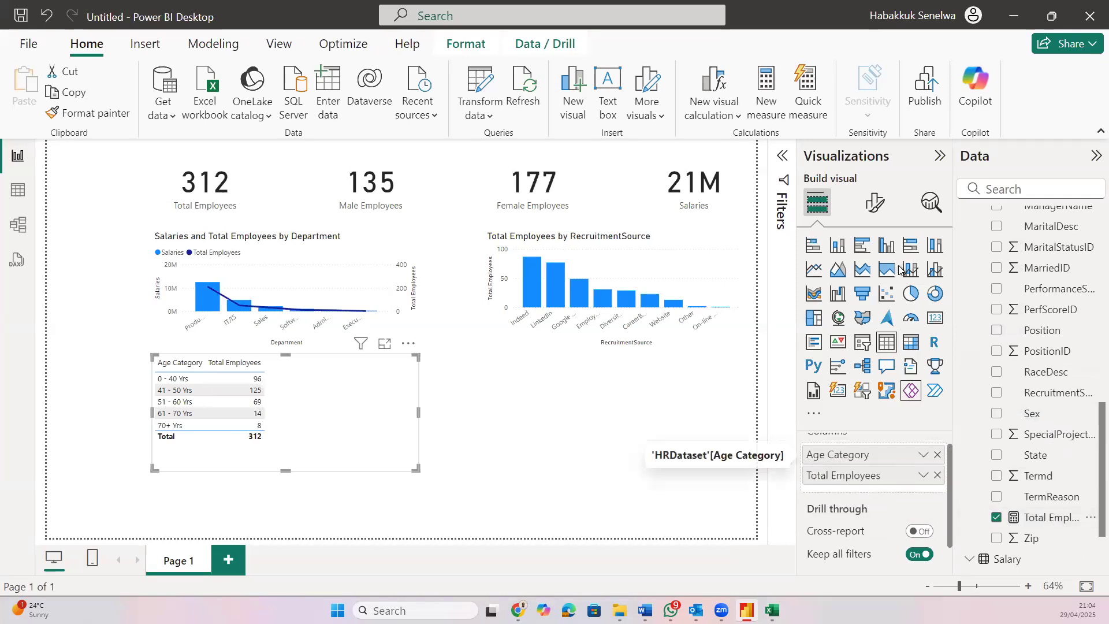
left_click(887, 247)
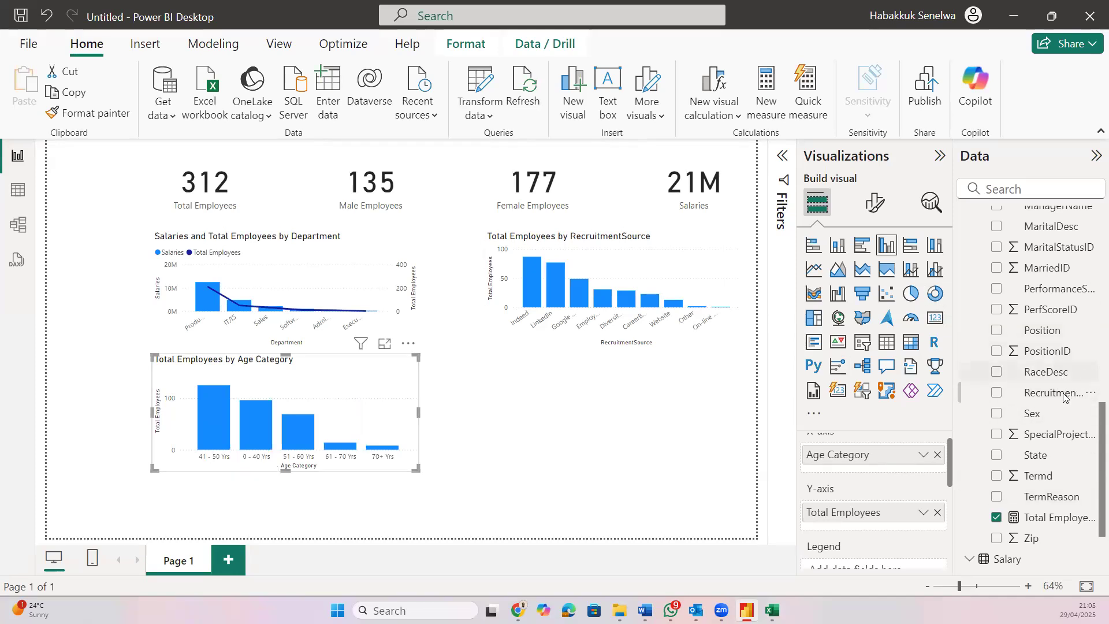
Create a stacked bar chart of Total Employees by RaceDesc below the RecruitmentSource chart, and deselect it
left_click_drag(1060, 376, 592, 409)
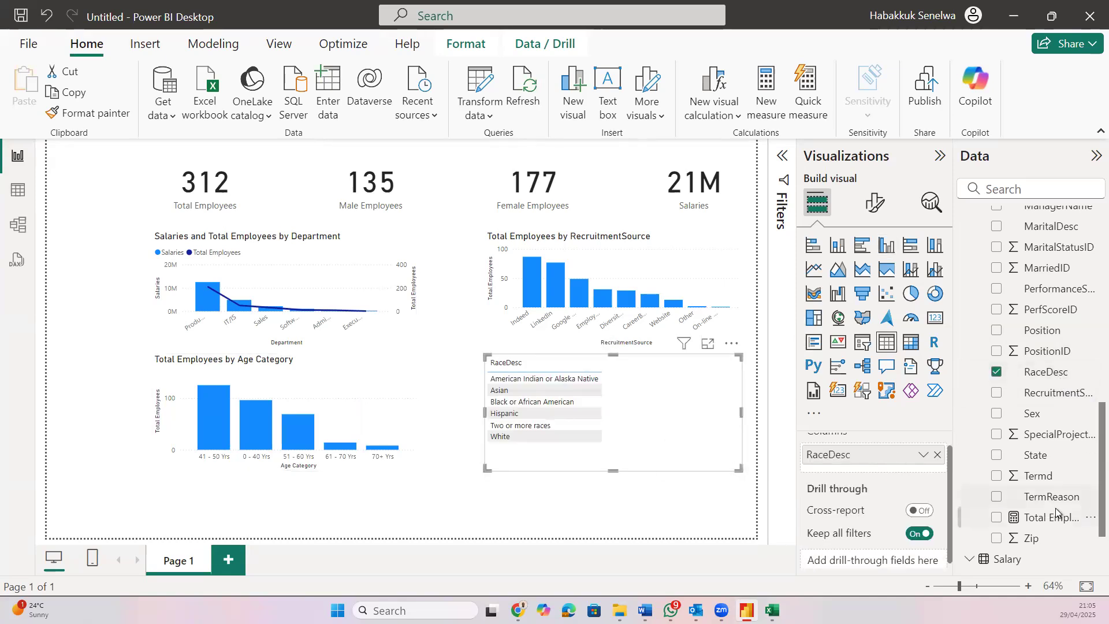
scroll(1056, 478, "down", 3)
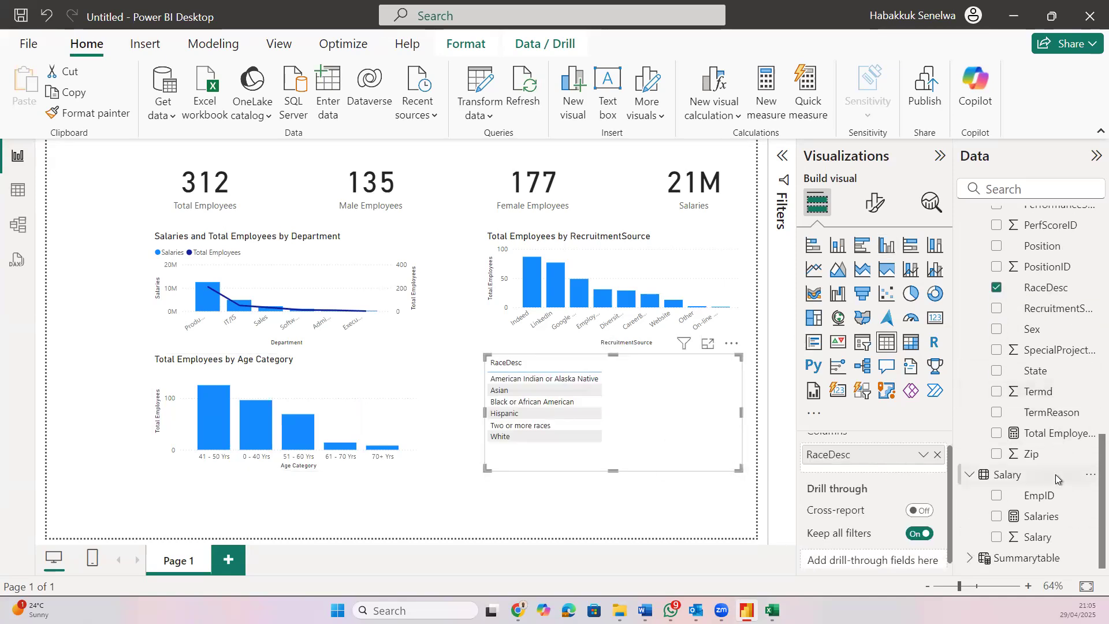
left_click_drag(1047, 445, 917, 465)
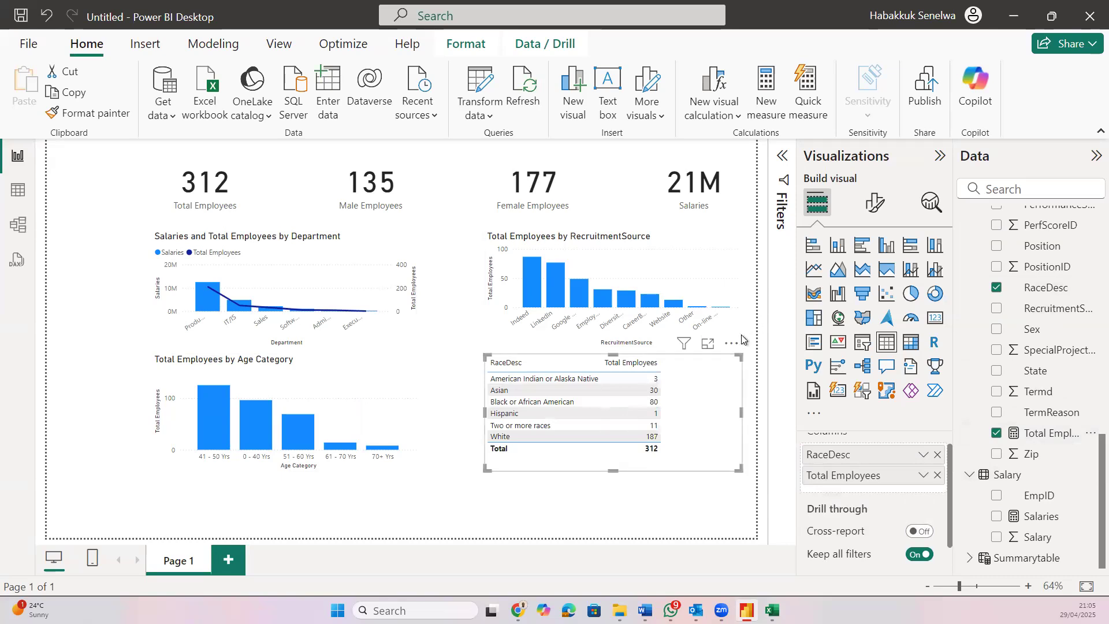
left_click(873, 248)
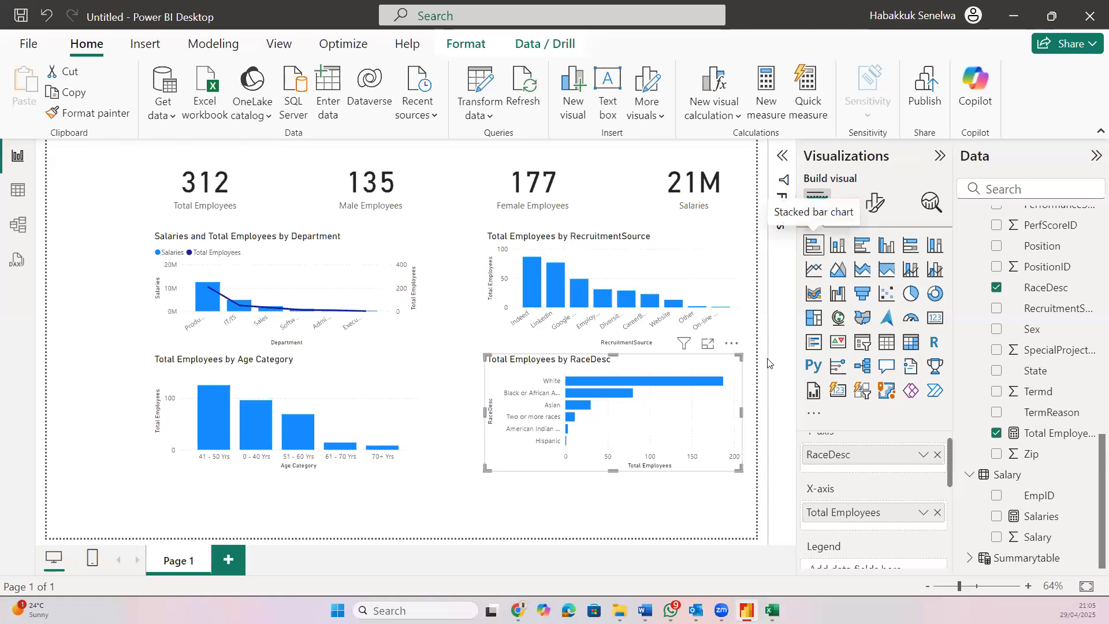
left_click(813, 247)
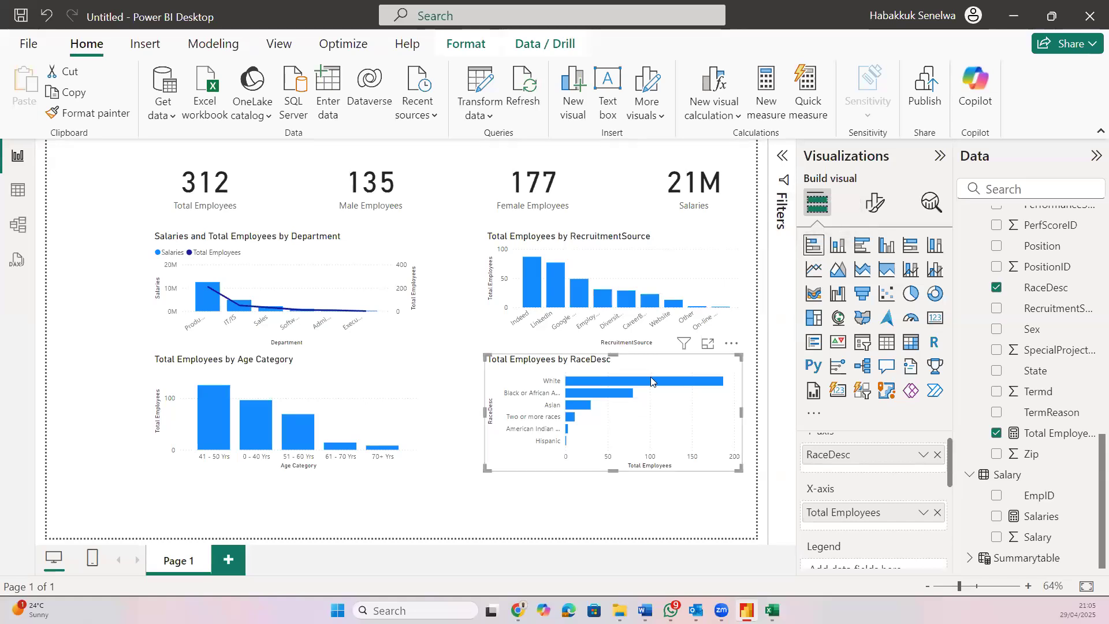
mouse_move(650, 381)
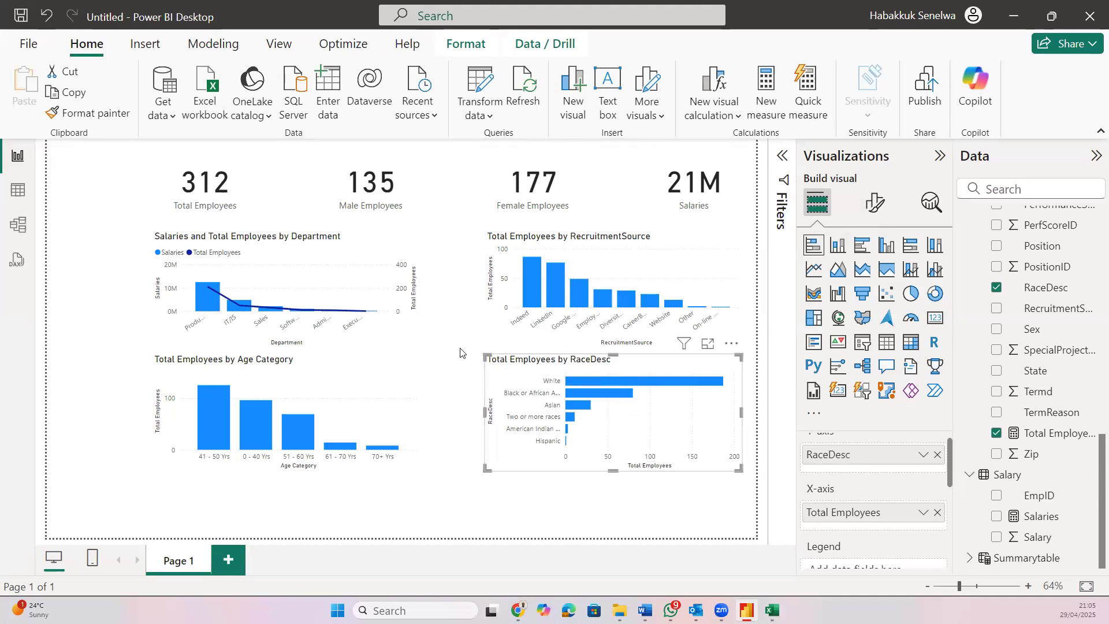
left_click(460, 353)
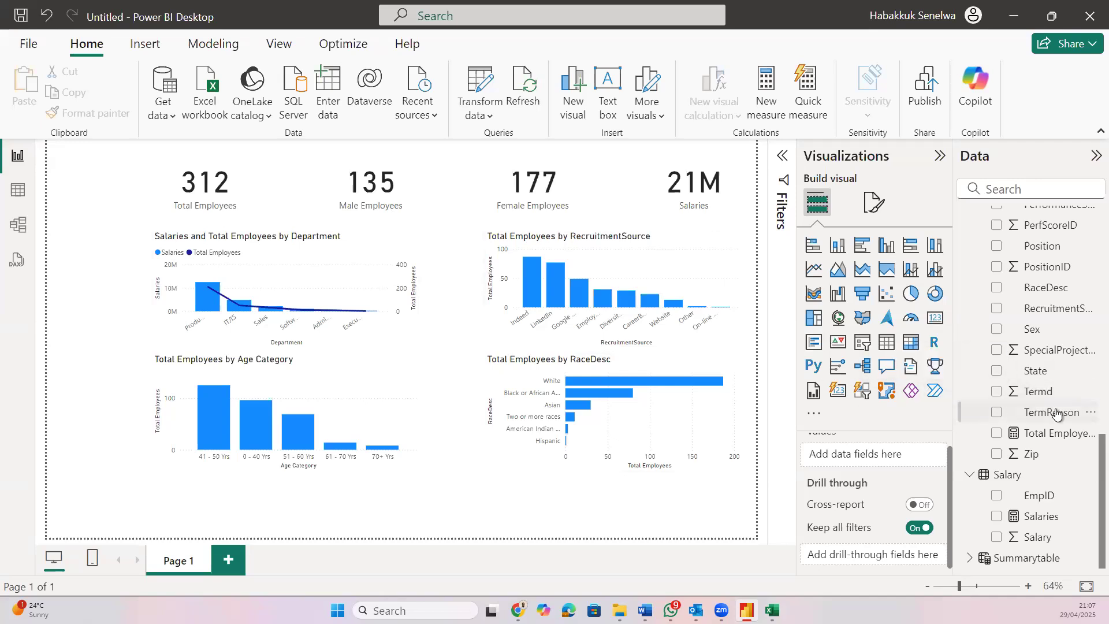
Add a slicer on the DateofHire field to the left of the Total Employees card
scroll(1052, 412, "up", 5)
scroll(1056, 412, "up", 3)
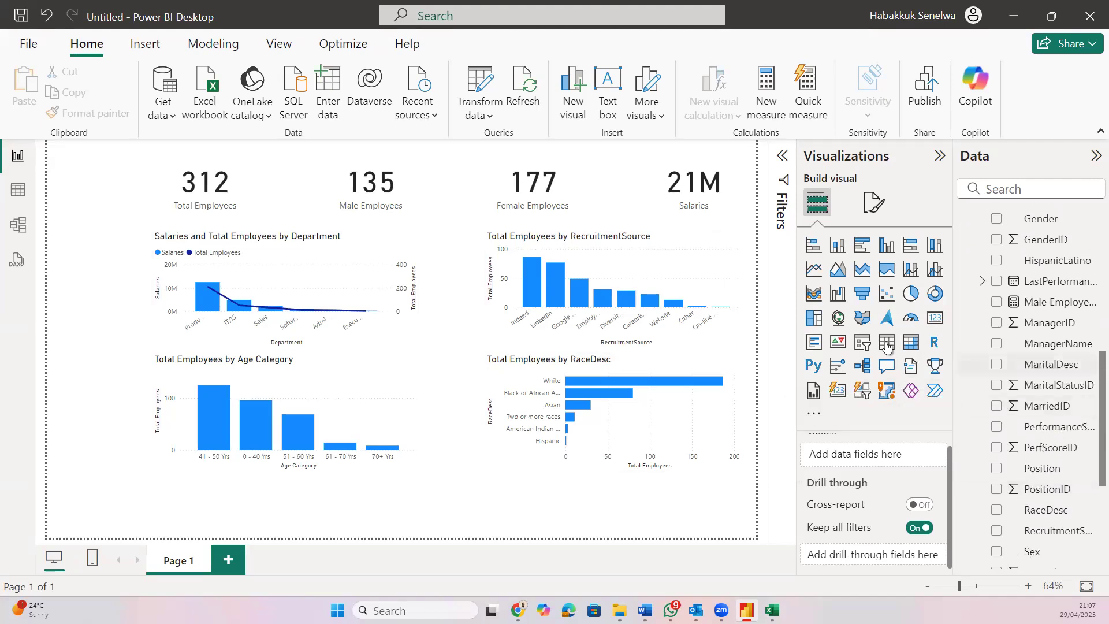
scroll(1024, 363, "up", 3)
scroll(1025, 363, "up", 6)
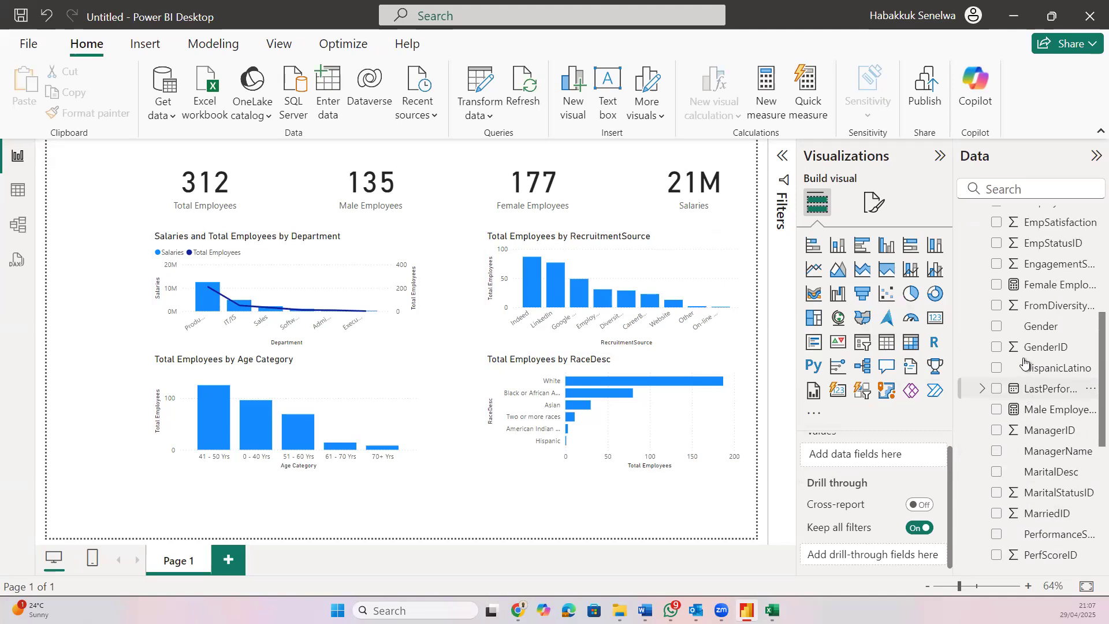
scroll(1025, 363, "up", 4)
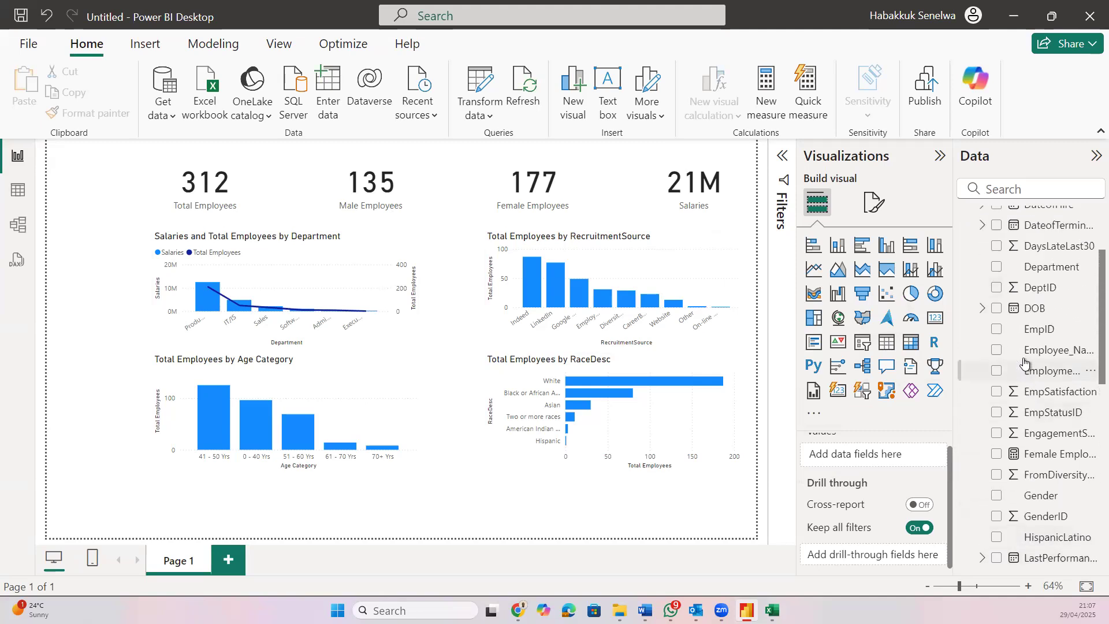
scroll(1025, 363, "up", 1)
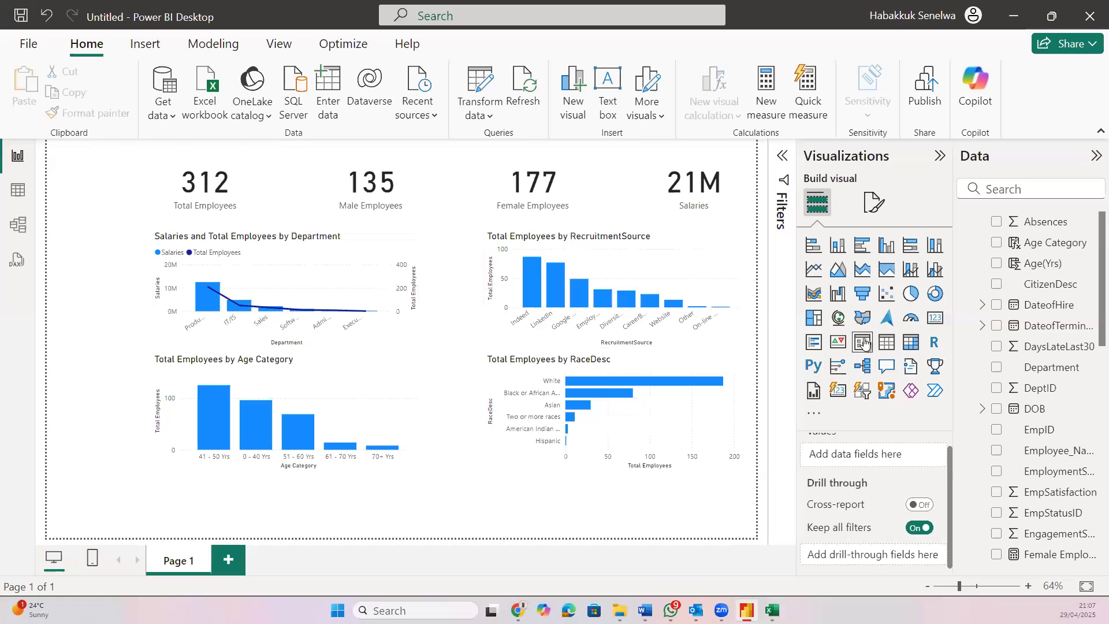
left_click_drag(182, 332, 143, 200)
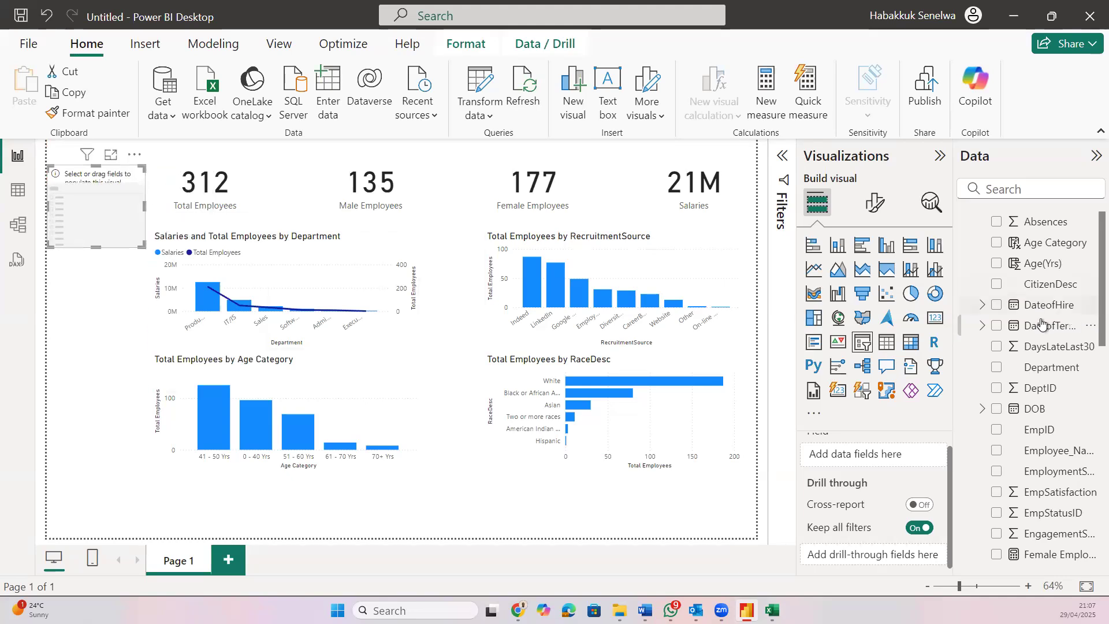
scroll(1042, 324, "up", 1)
scroll(1043, 323, "up", 1)
left_click_drag(1043, 322, 855, 454)
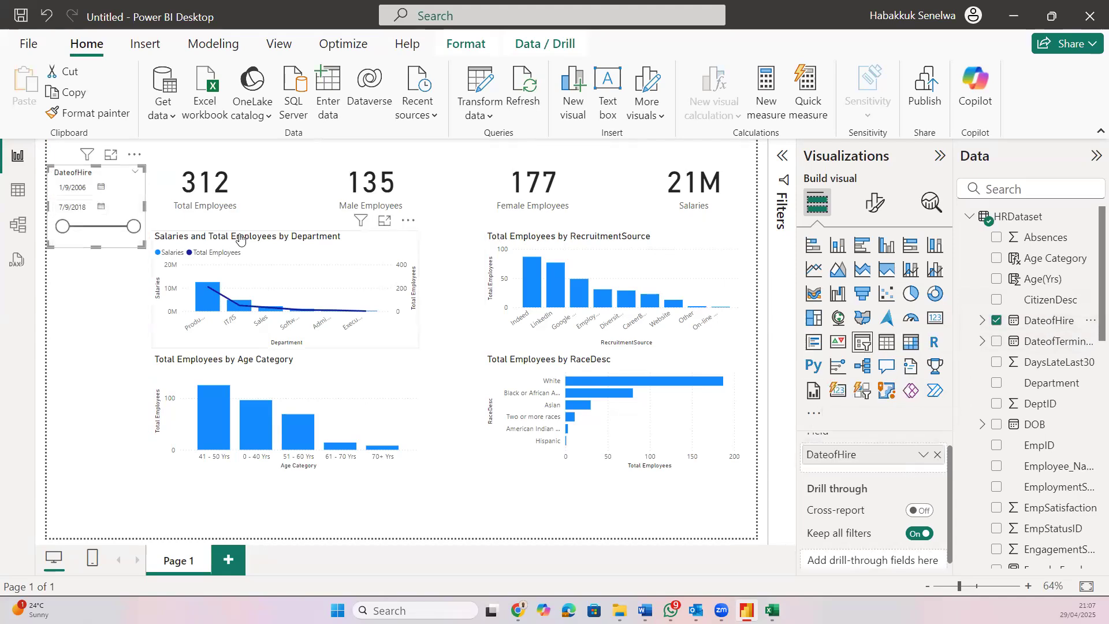
Widen the DateofHire slicer to the right and shift the Total Employees card right to clear it
left_click_drag(145, 206, 173, 206)
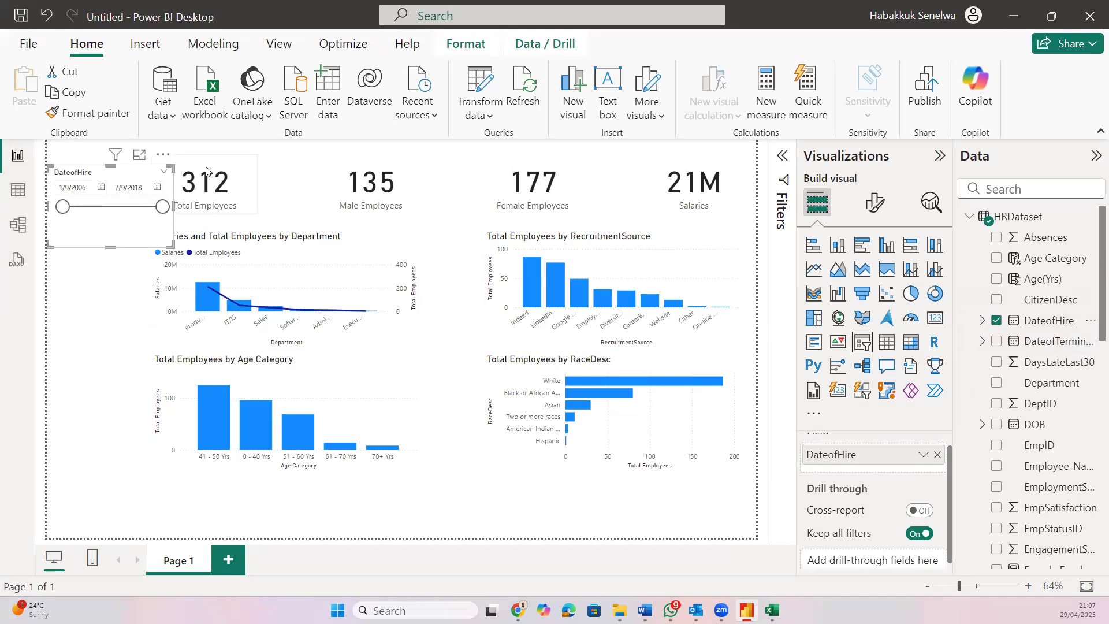
left_click_drag(206, 170, 256, 180)
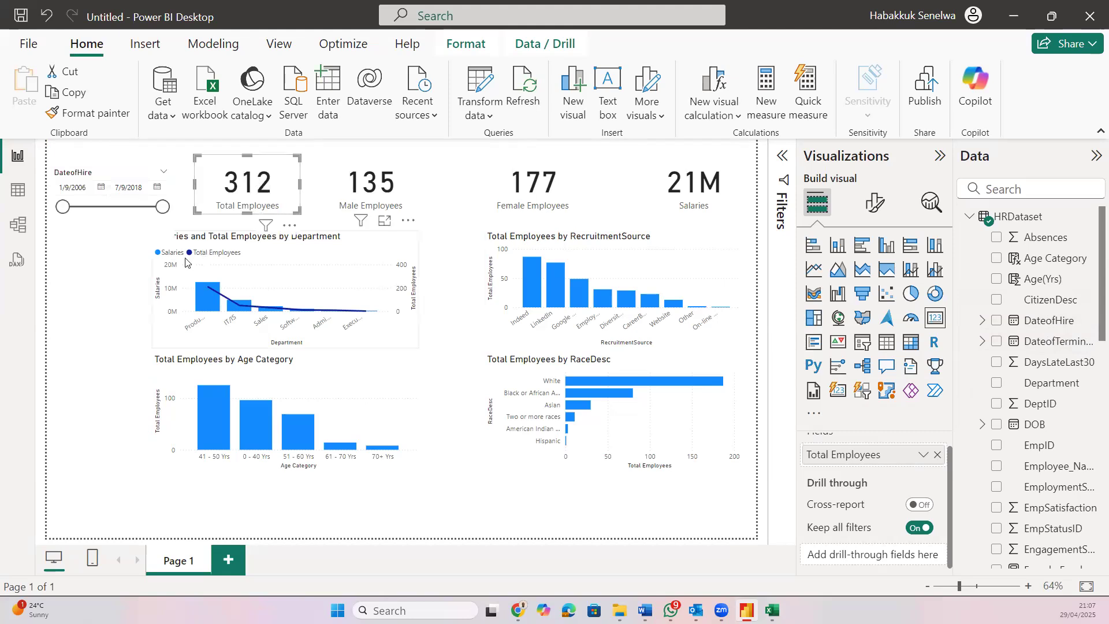
Narrow the Department and Age Category charts from their left edges, moving the Age Category chart slightly down
left_click(153, 291)
left_click_drag(153, 291, 200, 297)
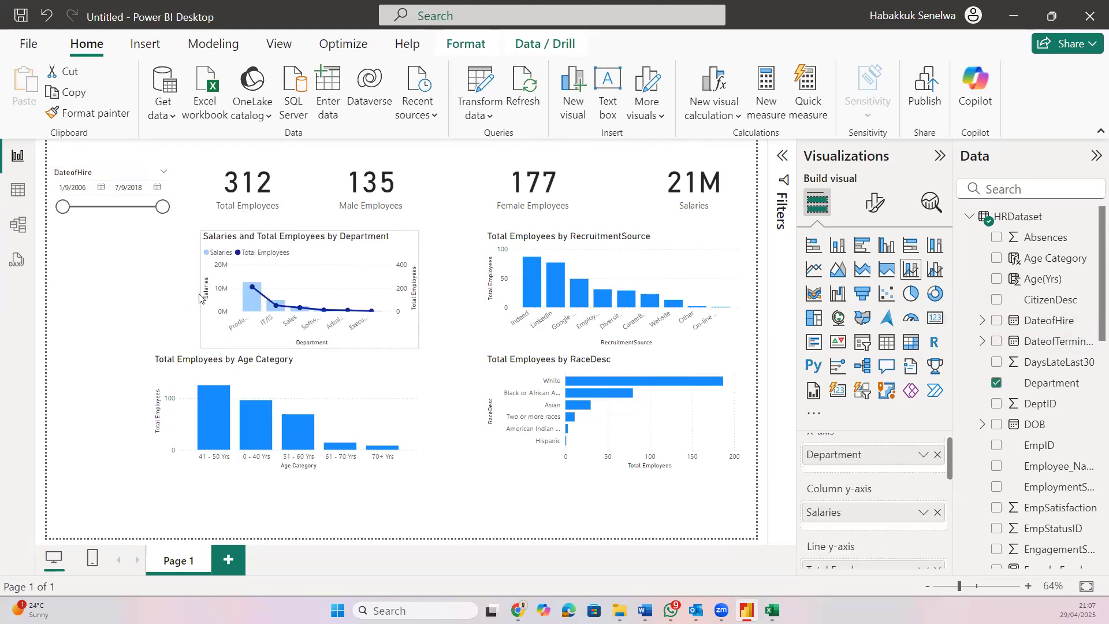
left_click(172, 391)
left_click_drag(183, 376, 185, 387)
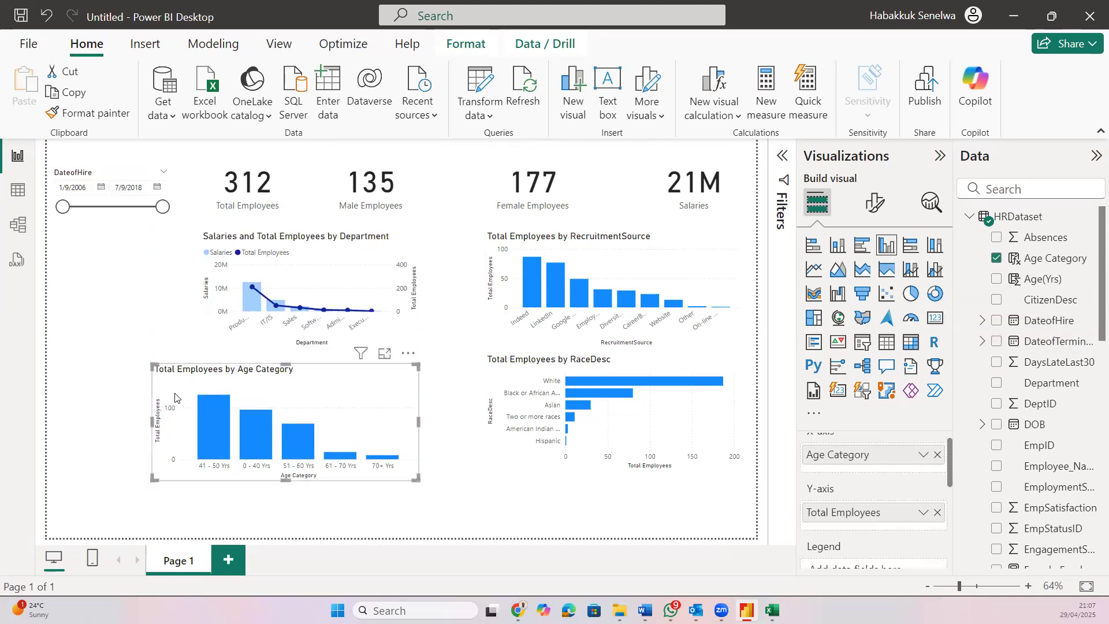
left_click_drag(155, 425, 199, 431)
Reduce the DateofHire slicer's height so it ends just below its date slider
left_click(132, 237)
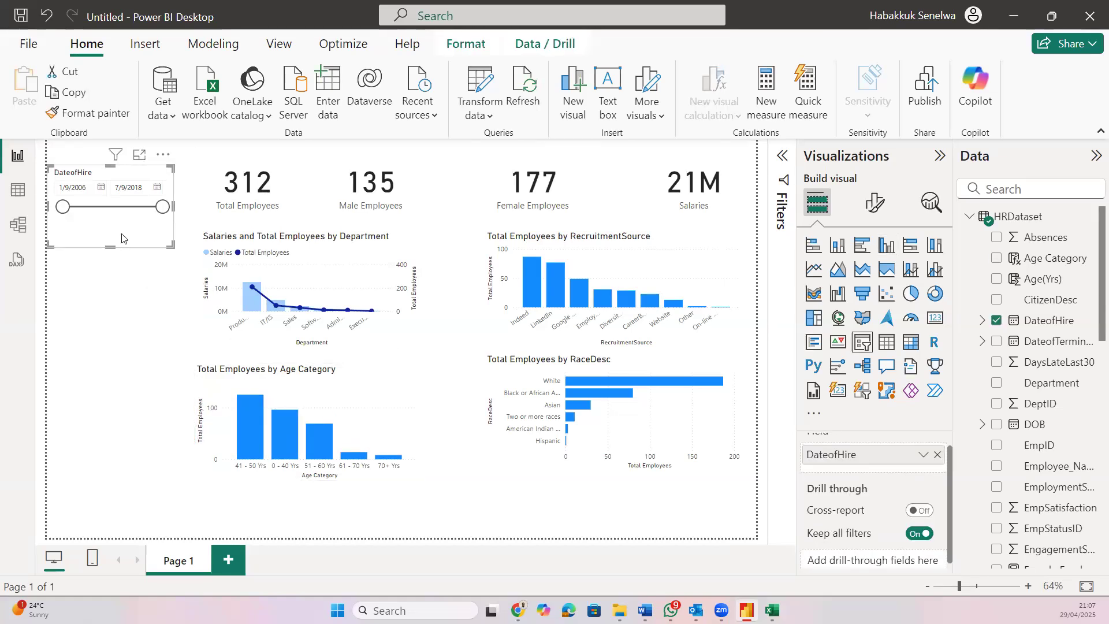
left_click_drag(114, 241, 119, 214)
Examine the start-date and end-date calendars of the DateofHire slicer
left_click(101, 185)
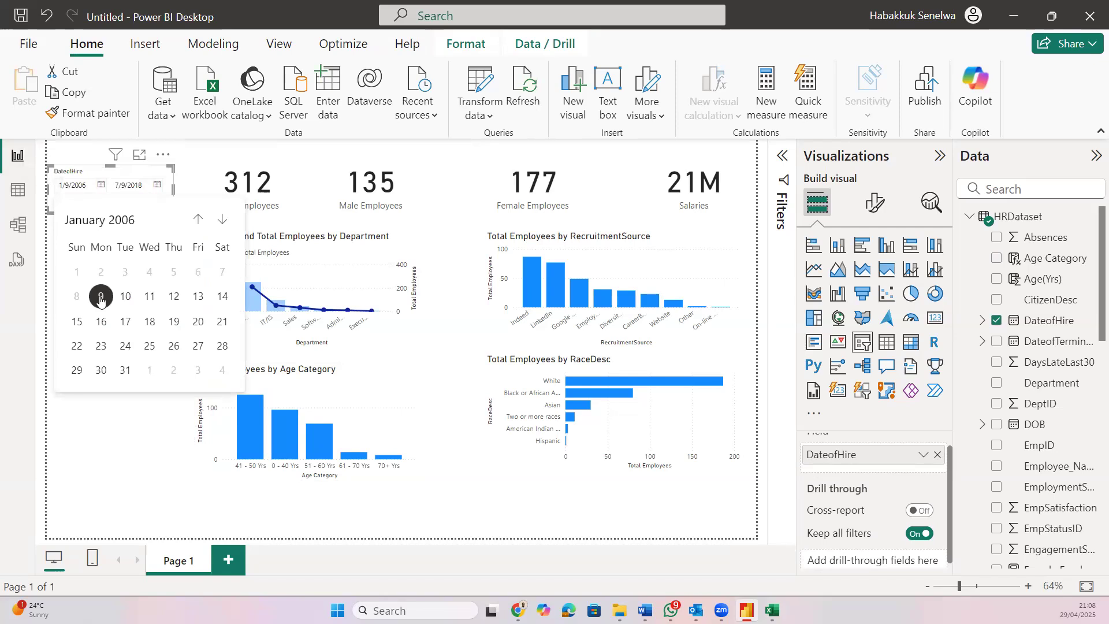
left_click(157, 185)
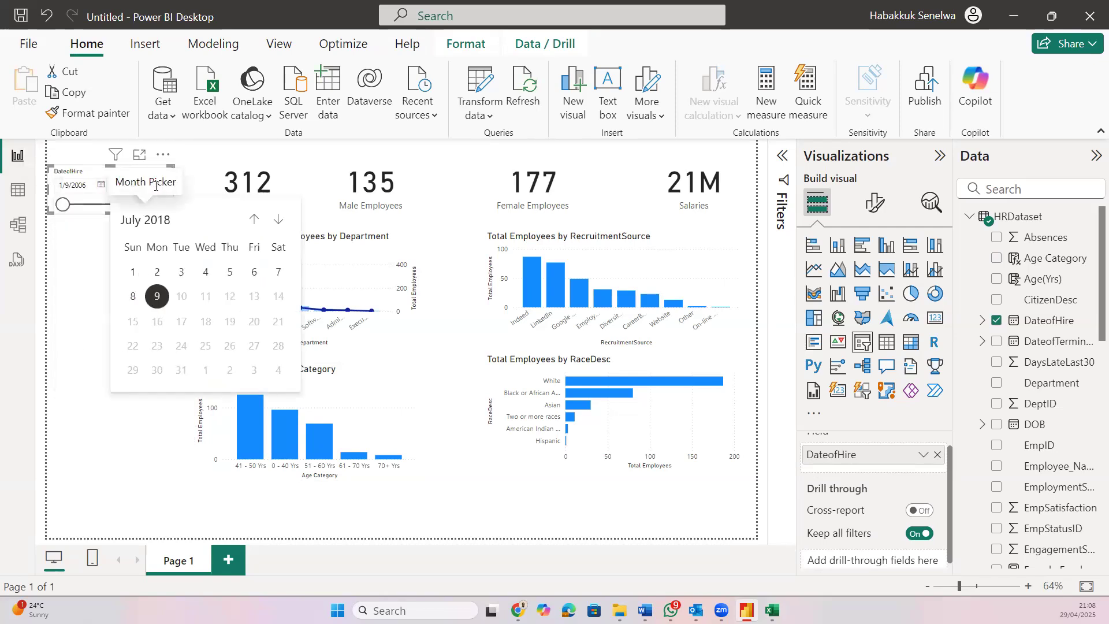
left_click(209, 186)
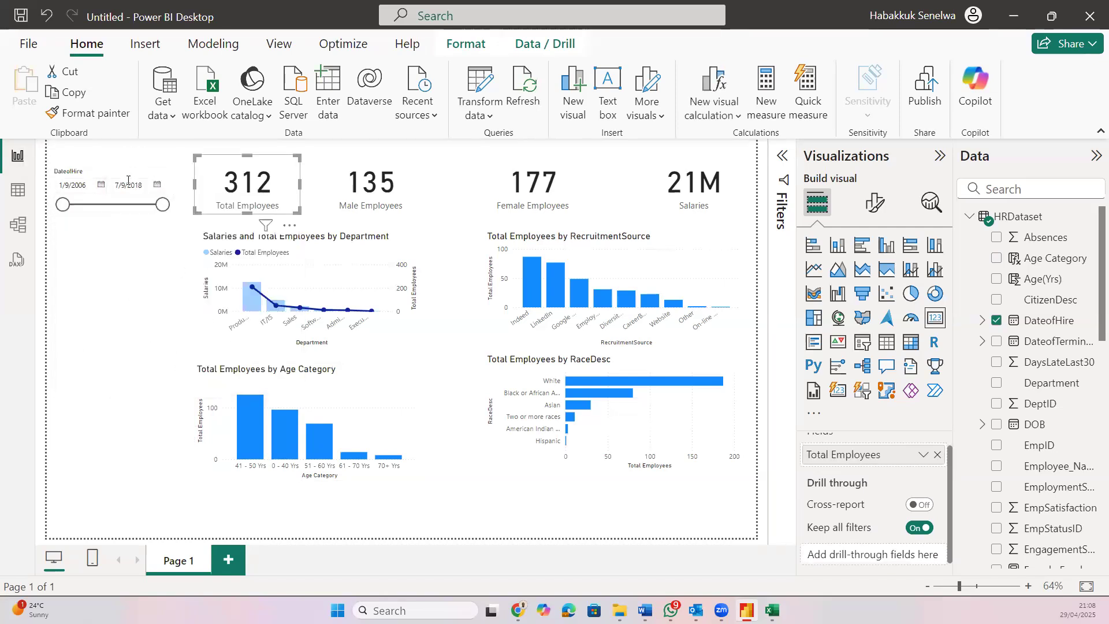
left_click(160, 187)
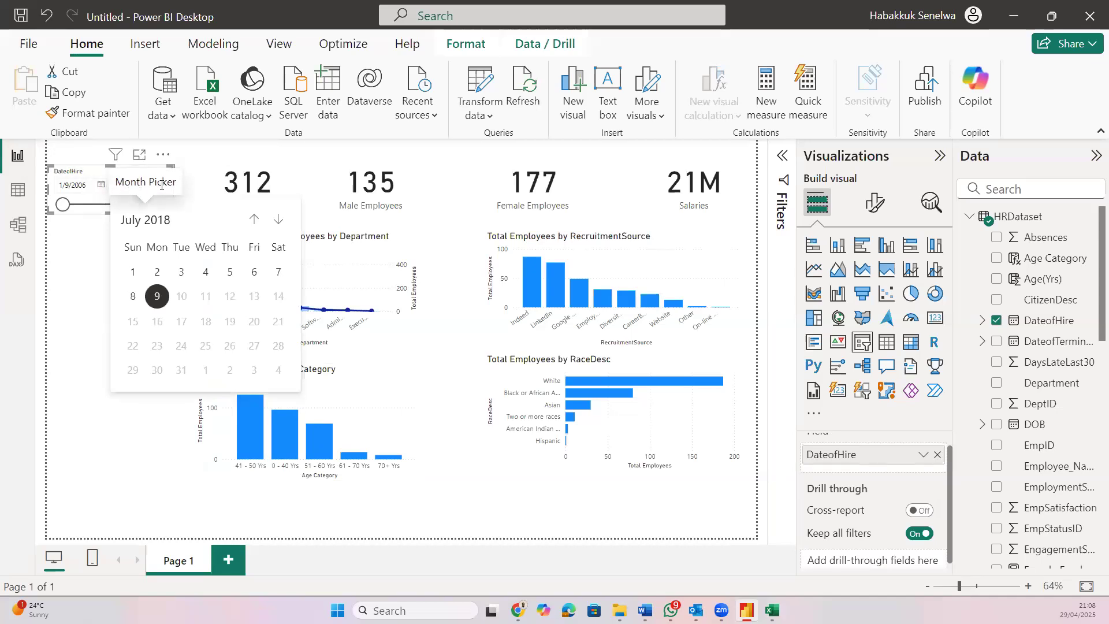
left_click(80, 276)
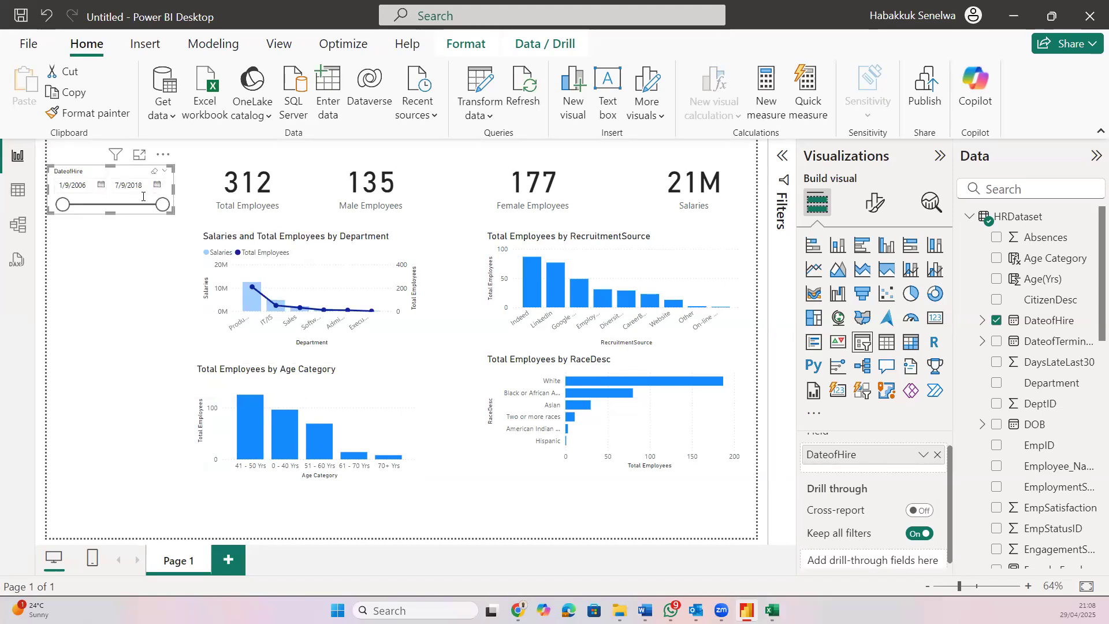
left_click(158, 186)
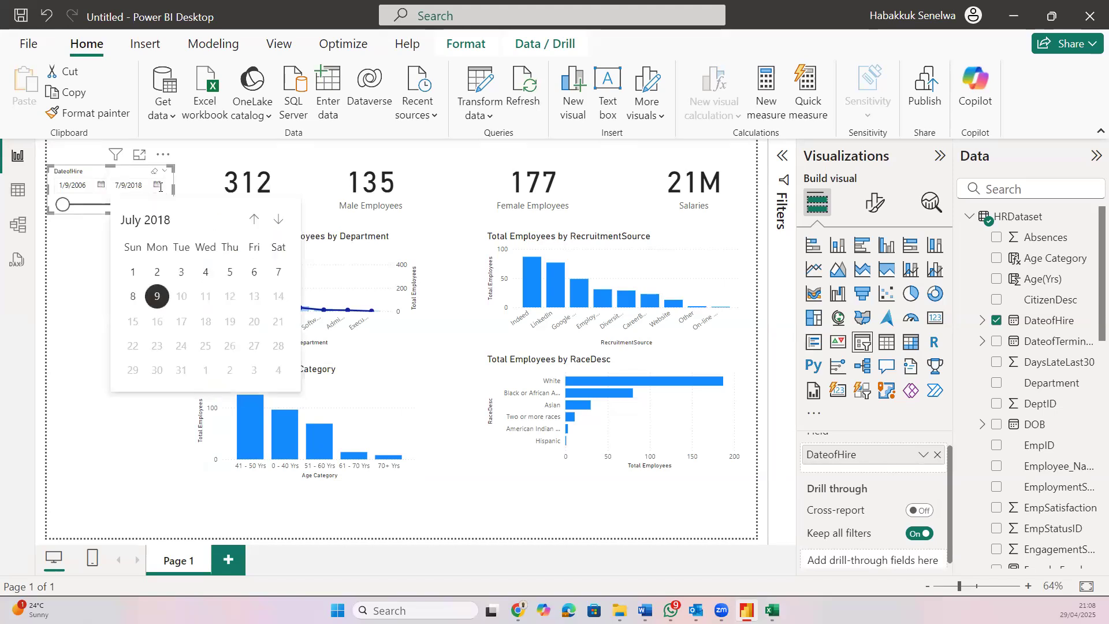
Set the DateofHire slicer's start date to 1/1/2007 using its calendar
left_click(99, 185)
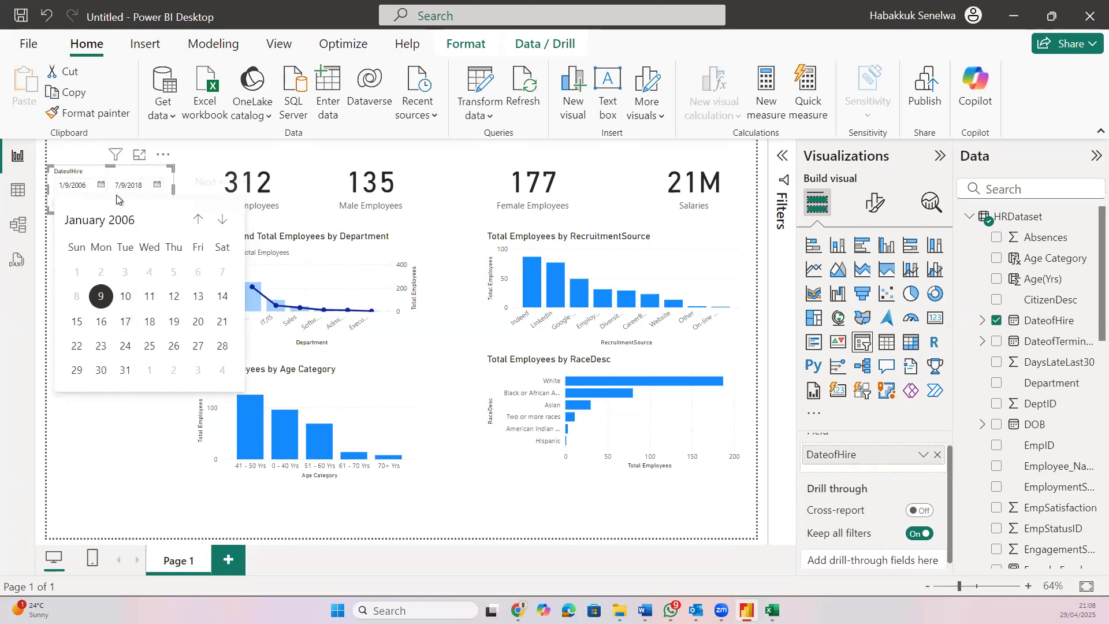
left_click(223, 219)
left_click(222, 220)
left_click(223, 219)
left_click(222, 219)
left_click(98, 221)
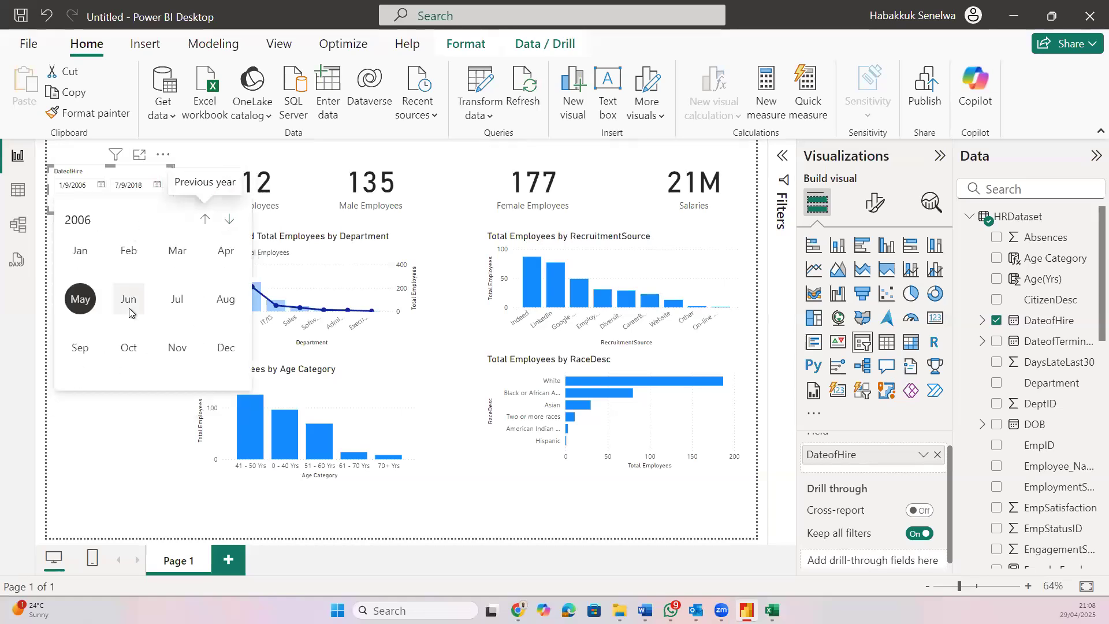
left_click(229, 219)
left_click(84, 252)
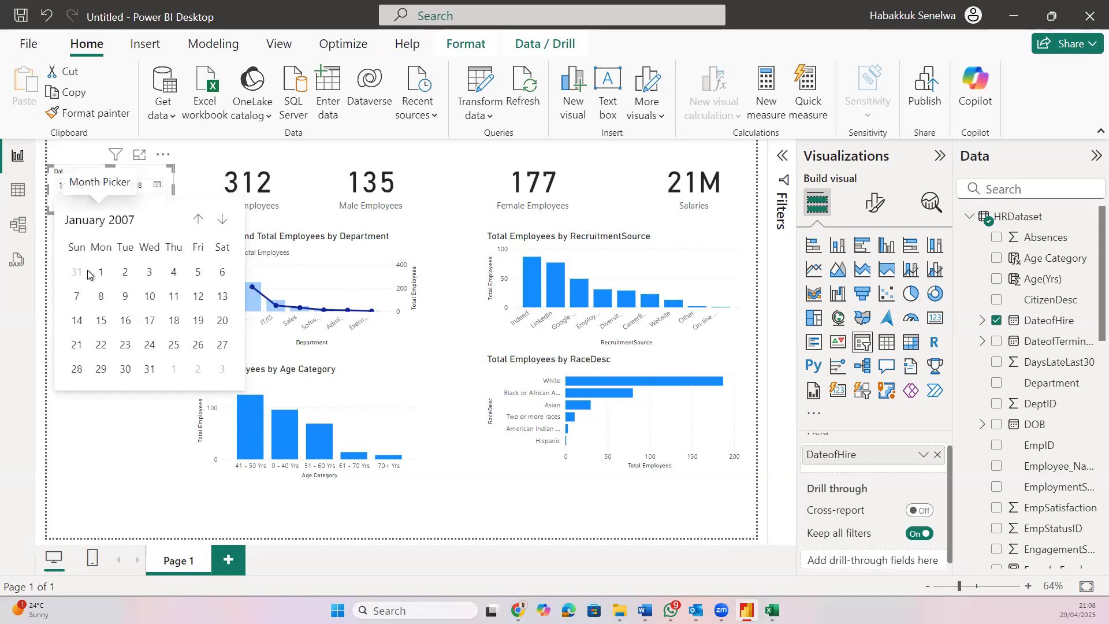
Set the DateofHire slicer's end date to 12/31/2007 using its calendar
left_click(157, 185)
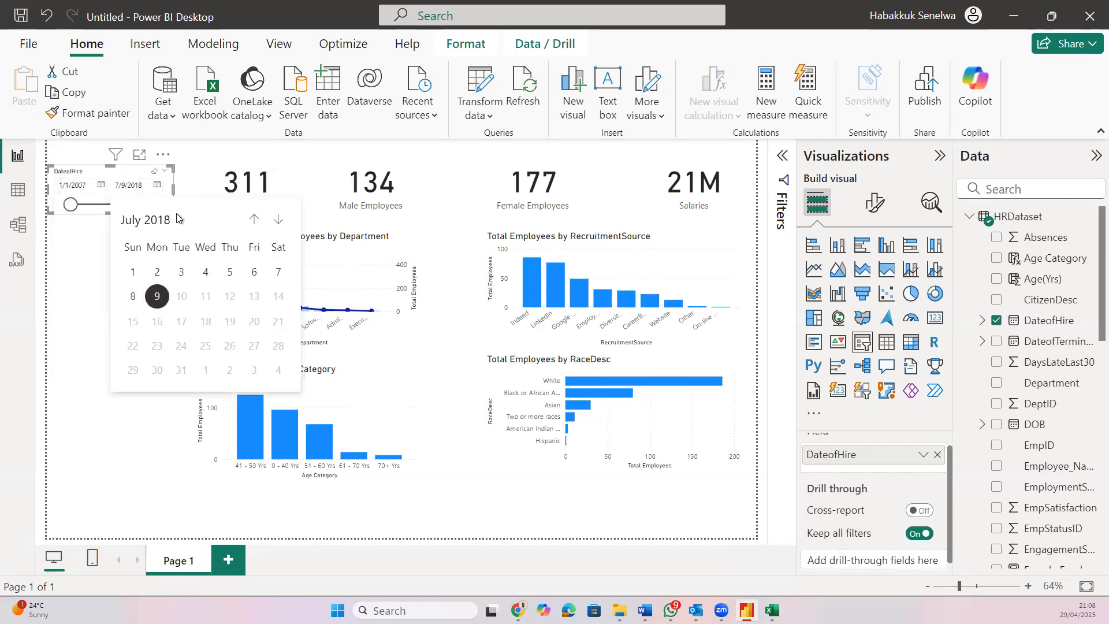
left_click(169, 221)
left_click(261, 219)
left_click(262, 220)
left_click(261, 219)
left_click(262, 220)
left_click(261, 220)
left_click(261, 219)
left_click(261, 219)
left_click(262, 219)
left_click(261, 220)
left_click(262, 219)
left_click(261, 220)
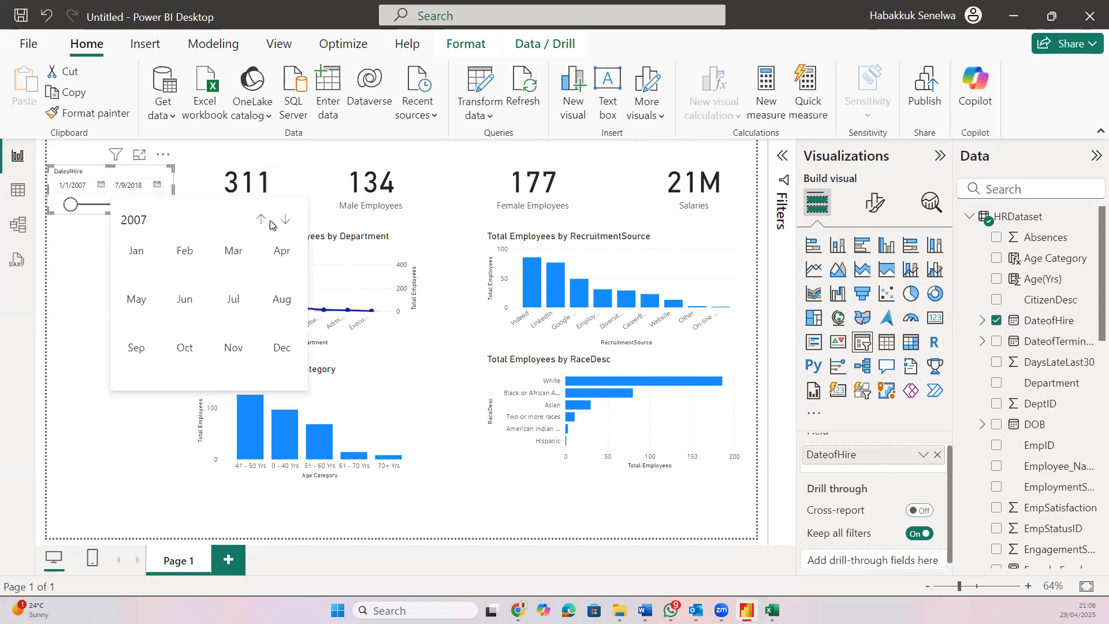
left_click(293, 350)
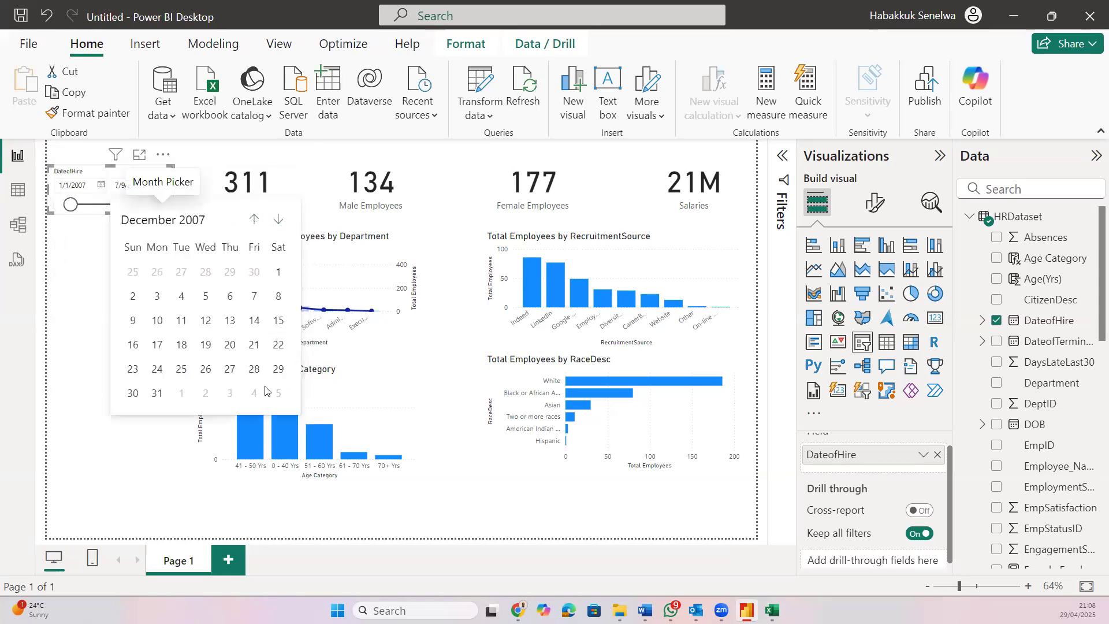
left_click(157, 393)
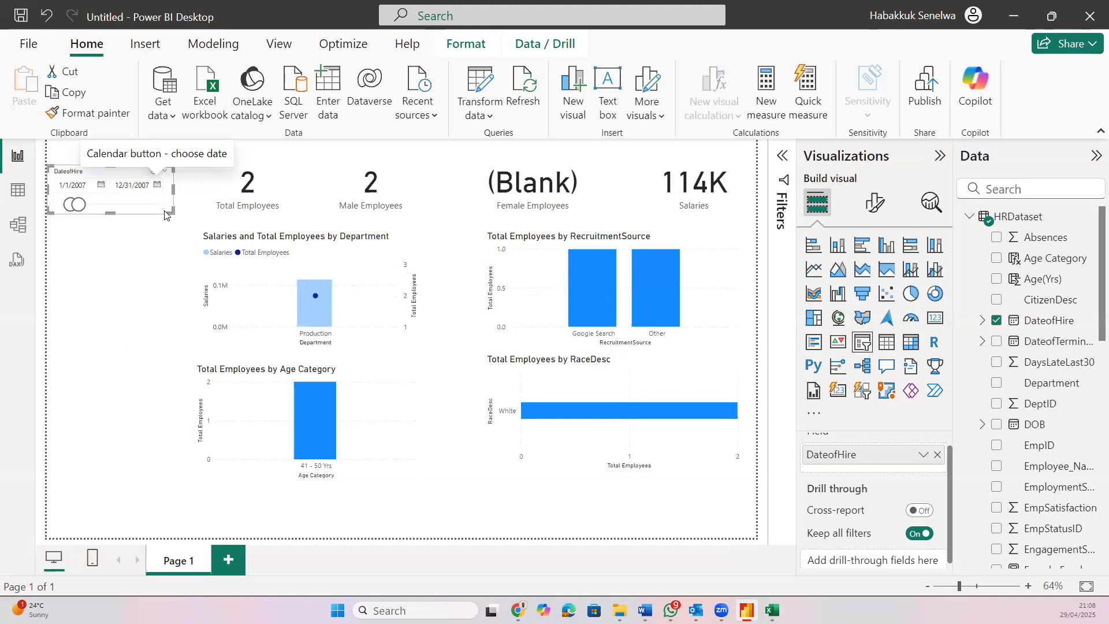
Restore the DateofHire slicer to its full range from 1/9/2006 to 7/9/2018
left_click(157, 185)
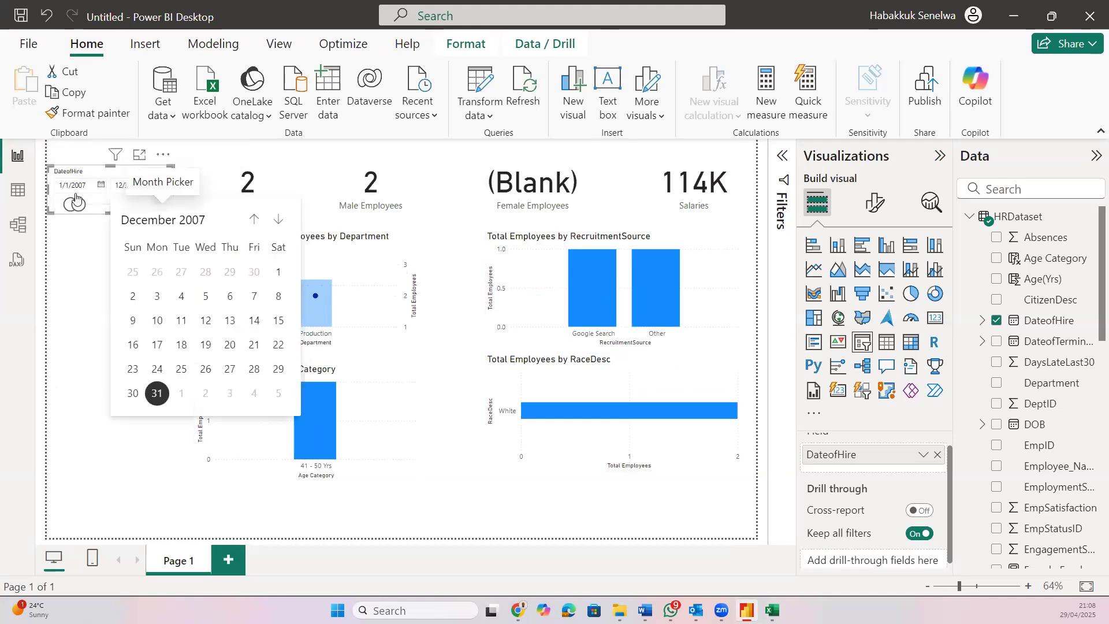
left_click(75, 201)
left_click_drag(75, 200, 181, 220)
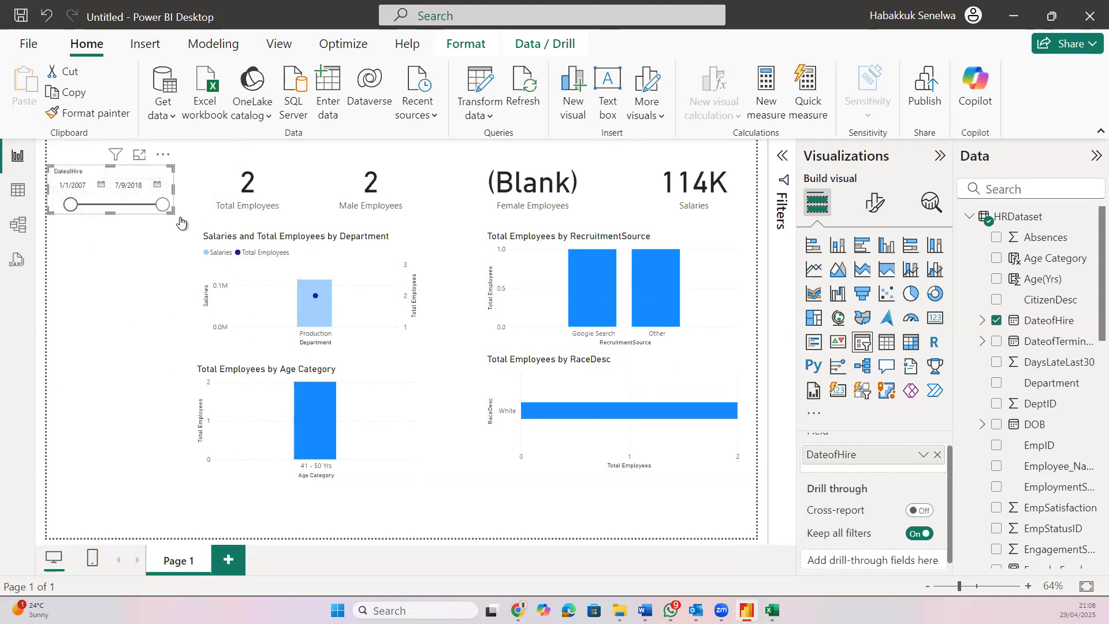
left_click_drag(70, 204, 62, 205)
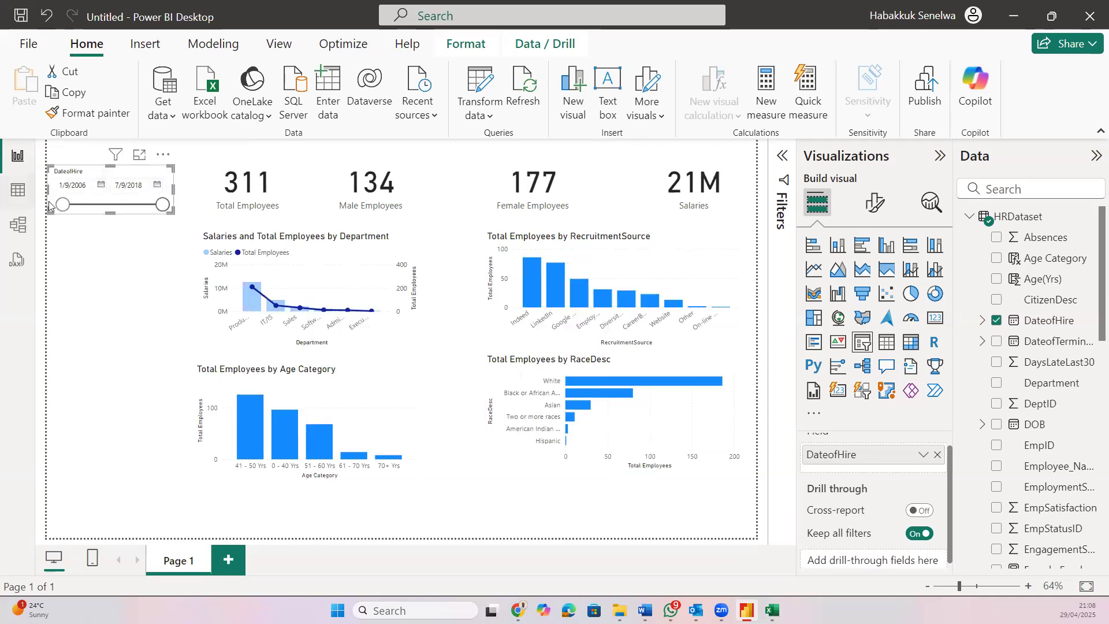
Cross-highlight the page by the Production column of the Department chart and clear that selection again
left_click(125, 396)
left_click(256, 305)
left_click(256, 305)
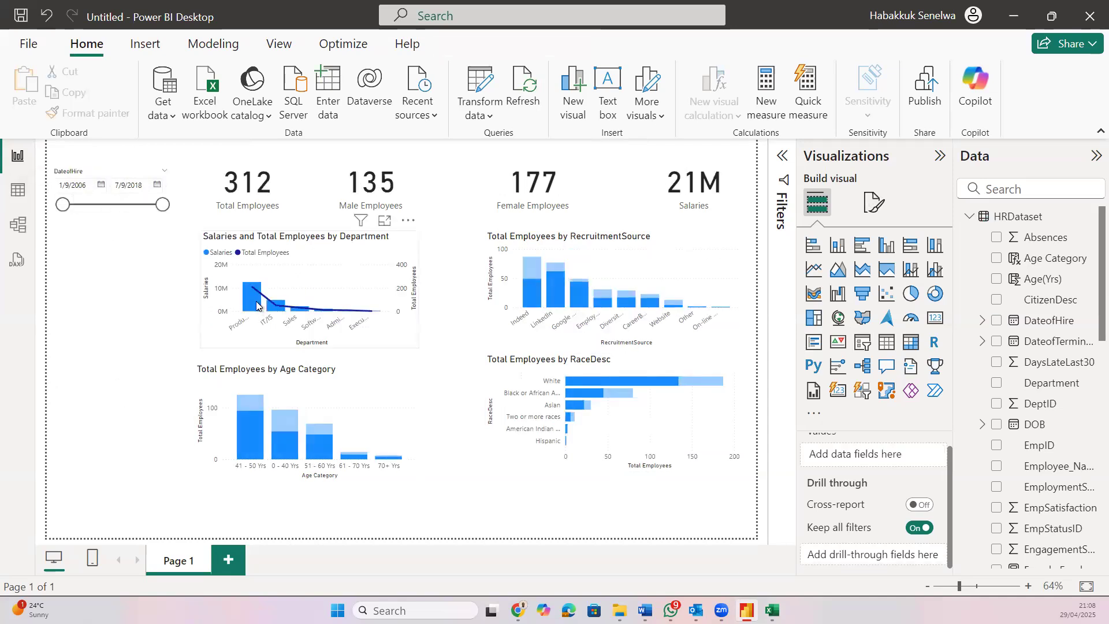
left_click(399, 430)
left_click(150, 283)
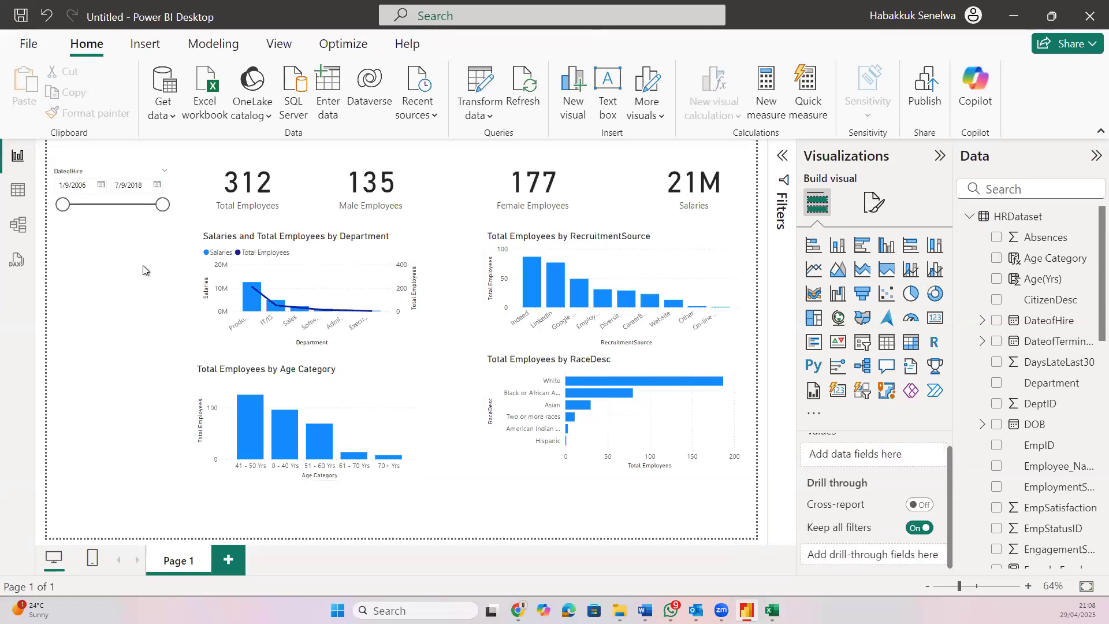
Add a slicer on the State field below the DateofHire slicer and enable its search box
left_click(863, 342)
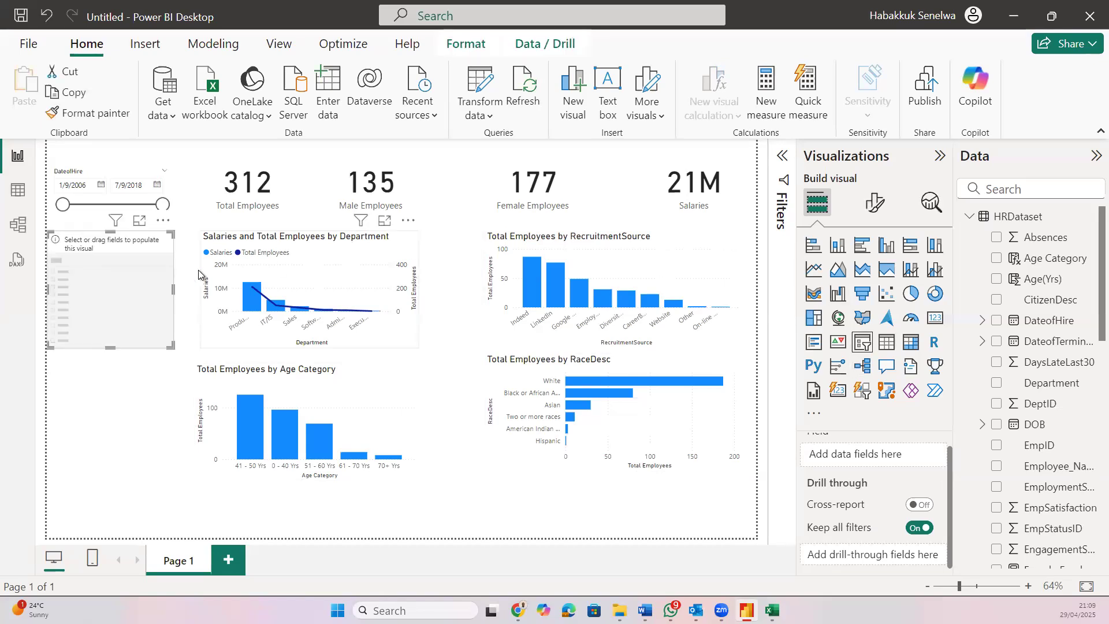
scroll(1027, 474, "down", 3)
scroll(1027, 474, "down", 5)
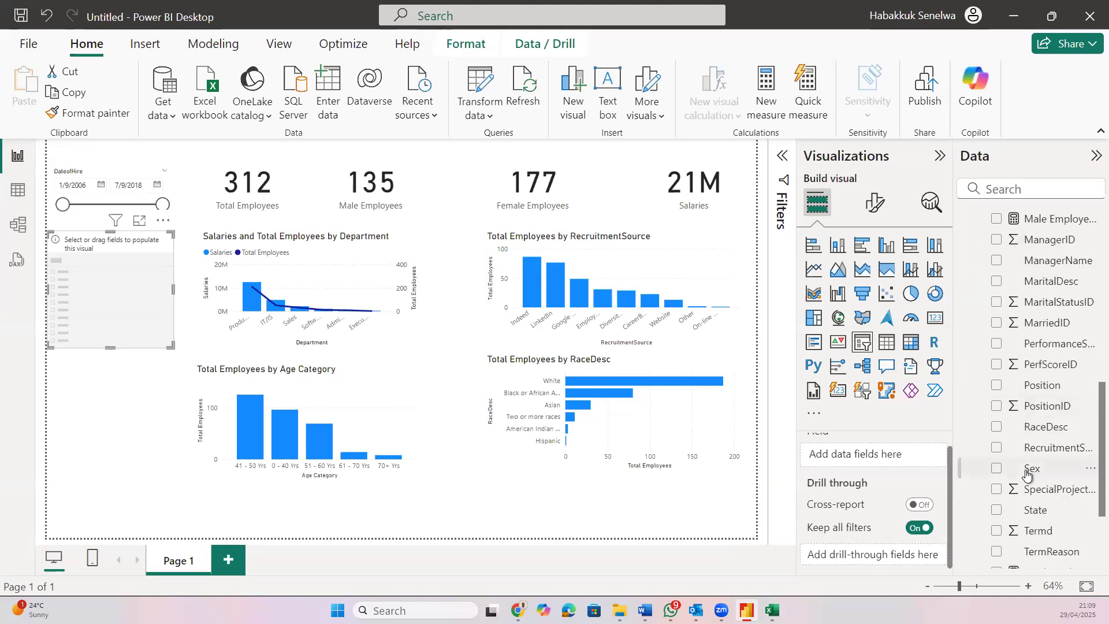
scroll(1027, 474, "down", 1)
left_click_drag(885, 460, 882, 460)
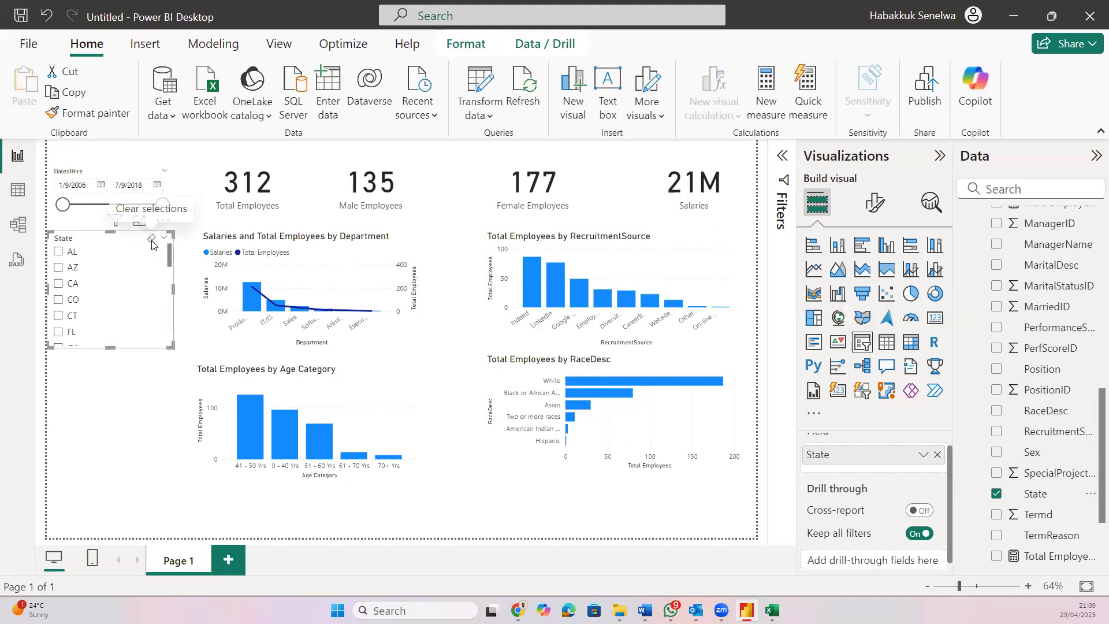
left_click(163, 220)
left_click(180, 238)
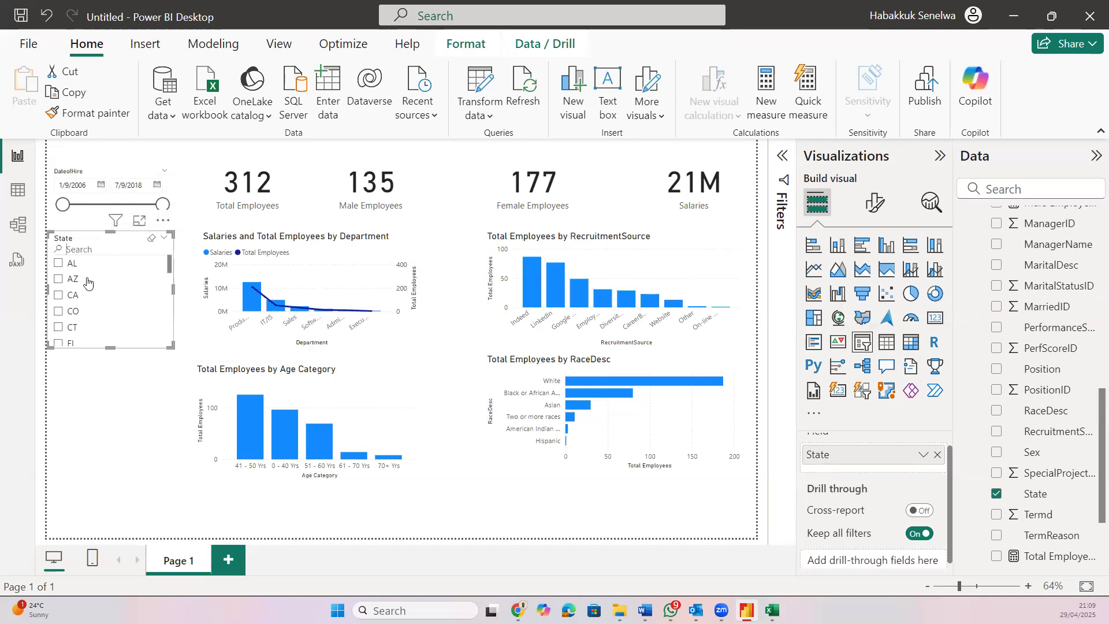
Search the State slicer for NY, filter the page by it, and clear both the selection and the search
type("NY")
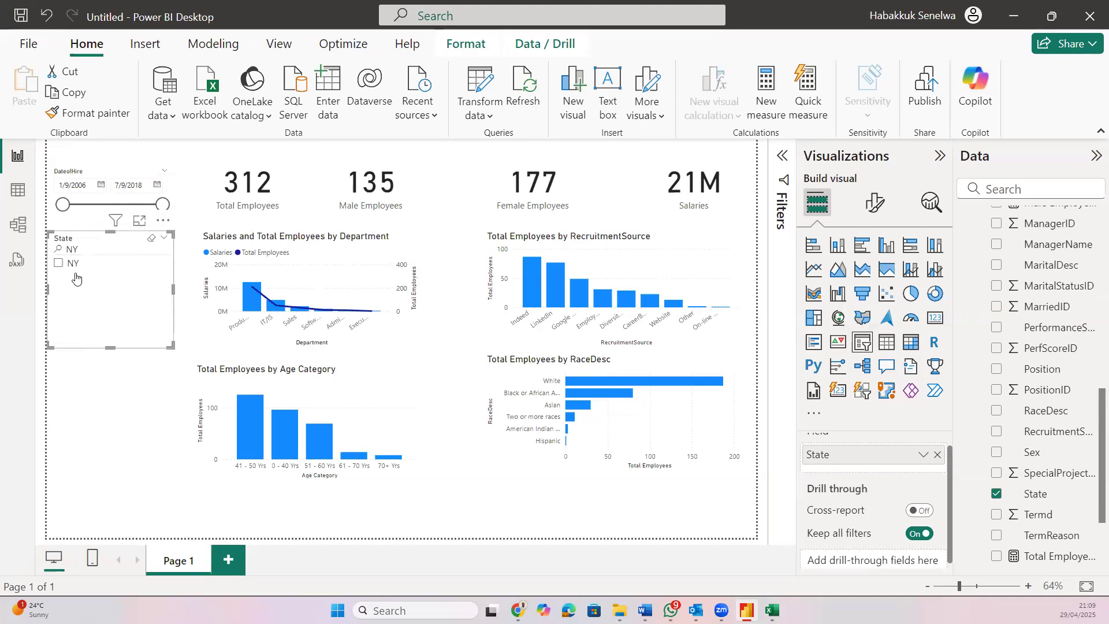
left_click(60, 267)
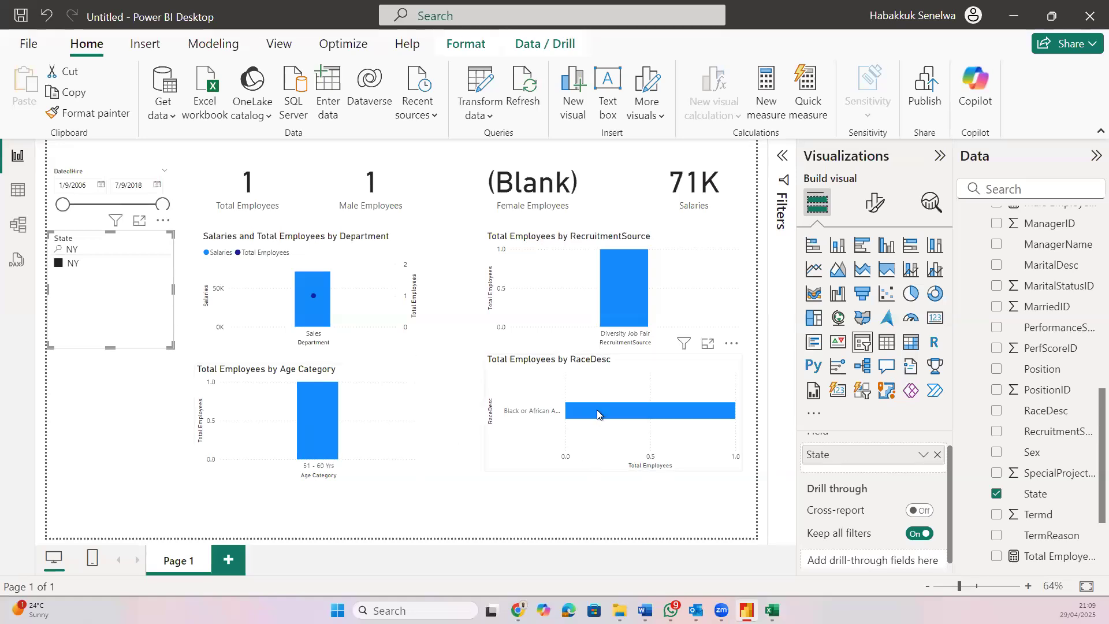
mouse_move(598, 411)
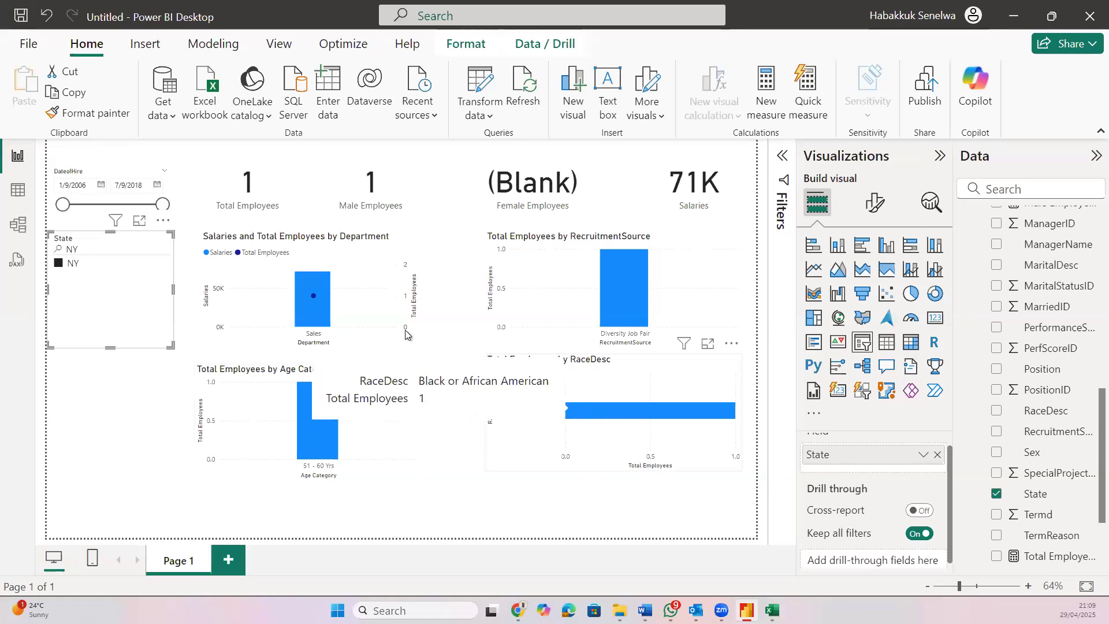
left_click(58, 264)
key("BackSpace")
key("BackSpace")
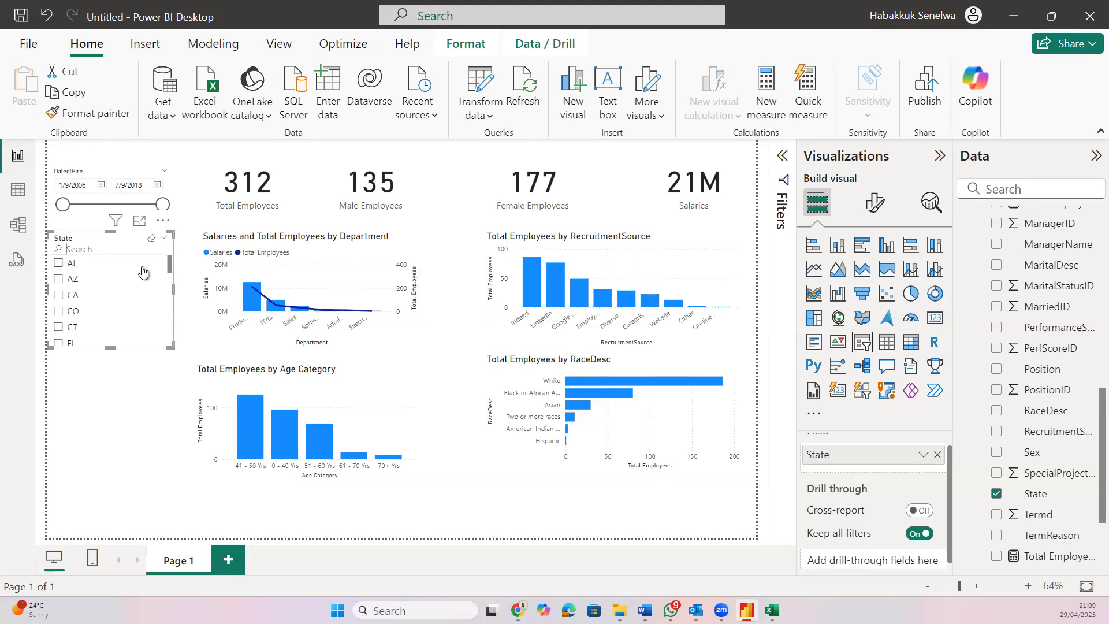
Turn on the "Select all" option for the State slicer and select all states
left_click(873, 212)
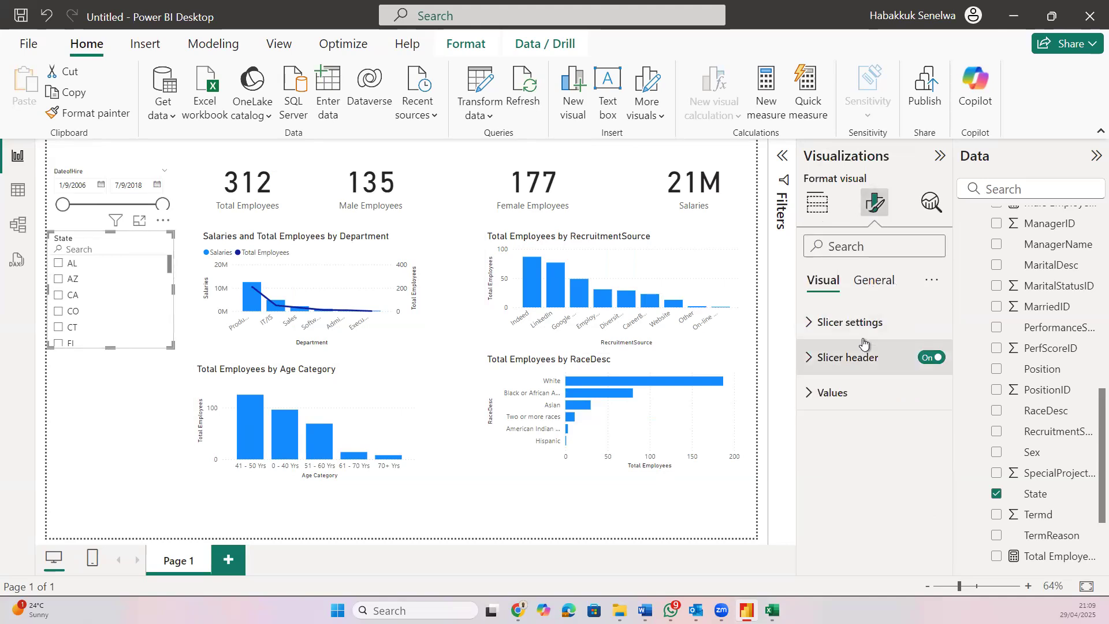
left_click(864, 326)
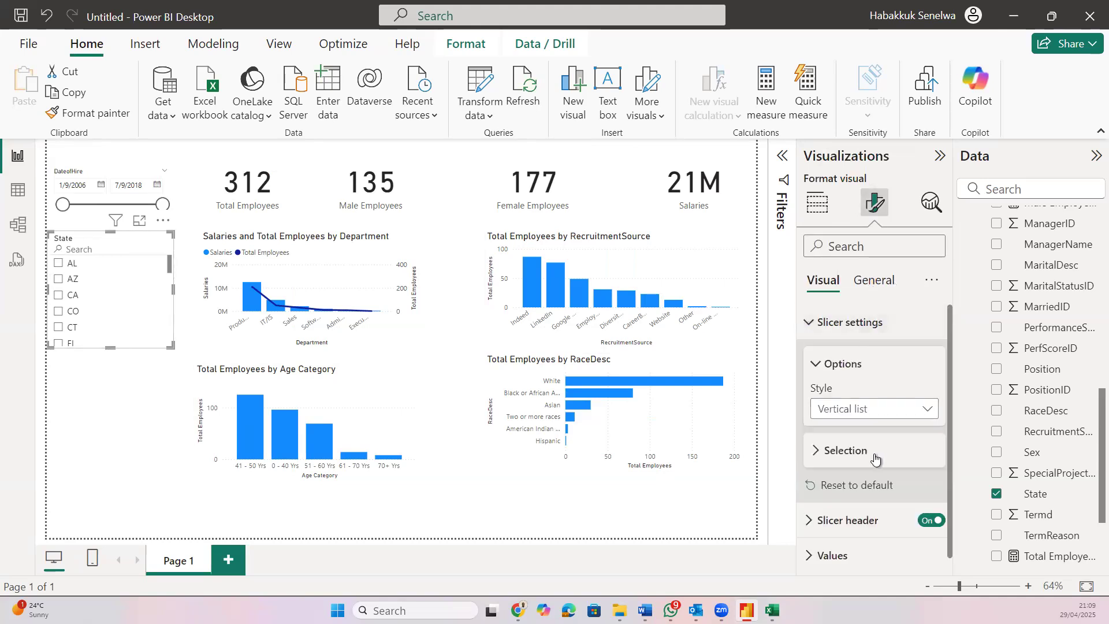
left_click(876, 454)
left_click(924, 480)
left_click(73, 269)
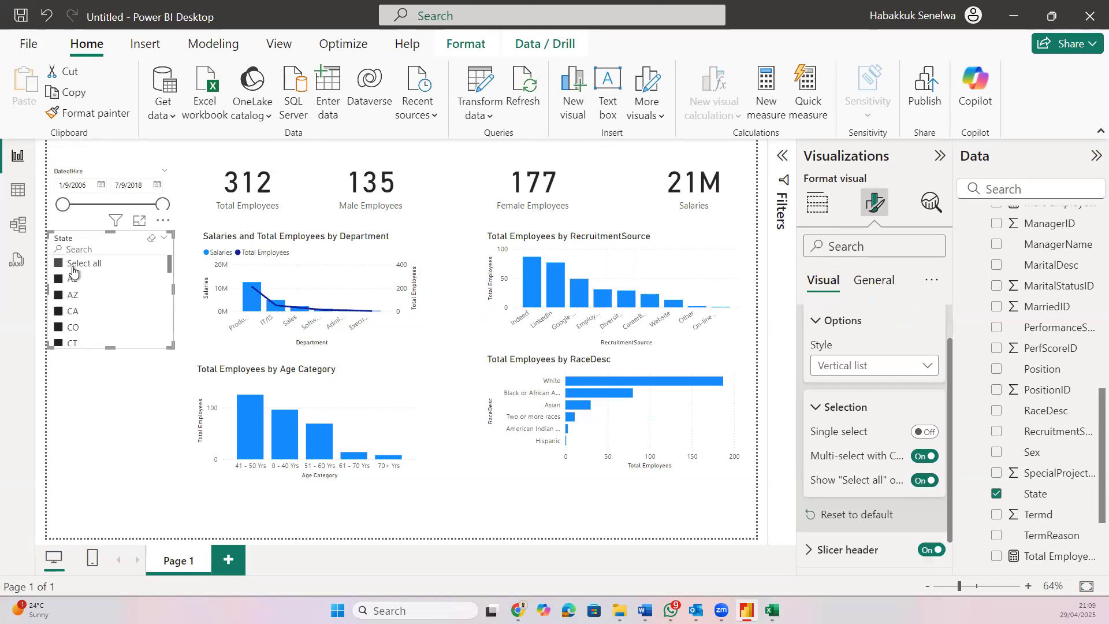
left_click(140, 366)
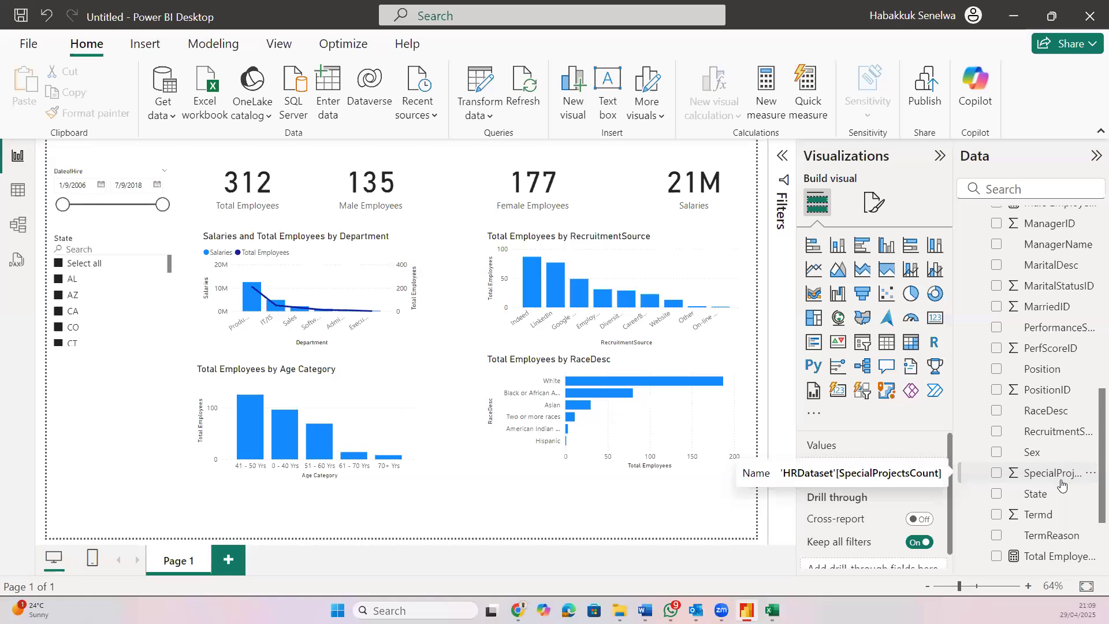
Collapse the Visualizations pane and the ribbon to give the report canvas more room
scroll(1062, 484, "down", 4)
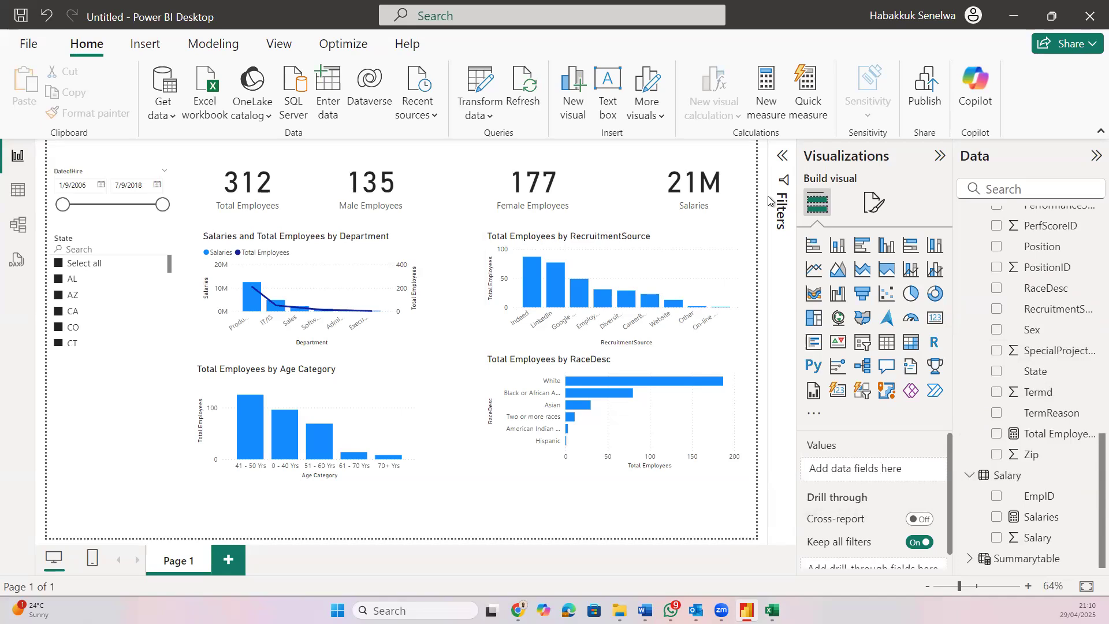
left_click(940, 159)
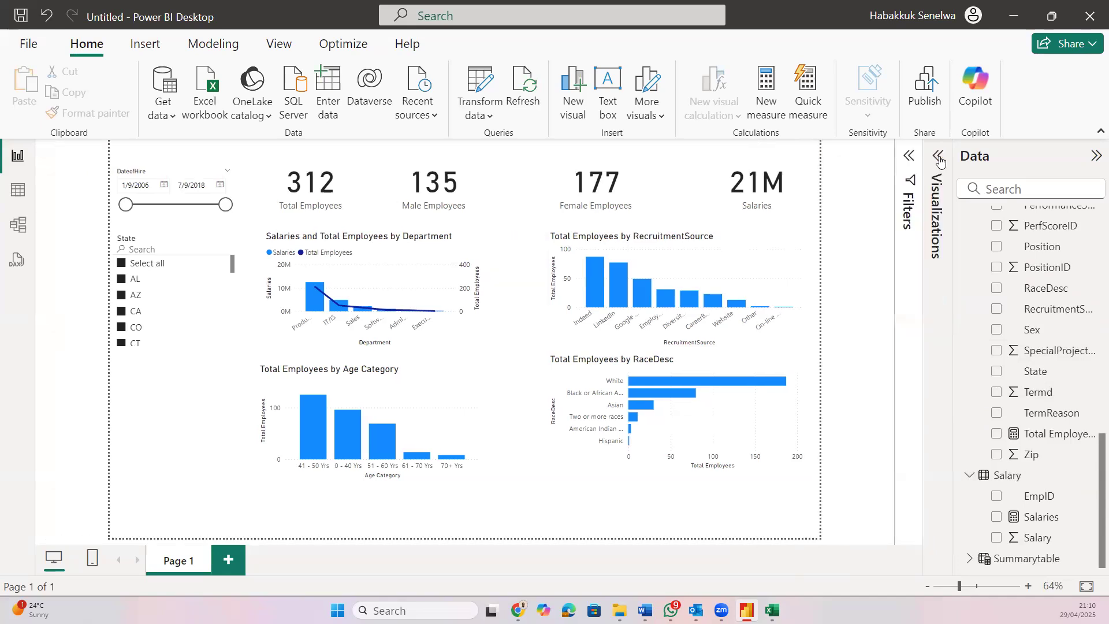
left_click(1100, 132)
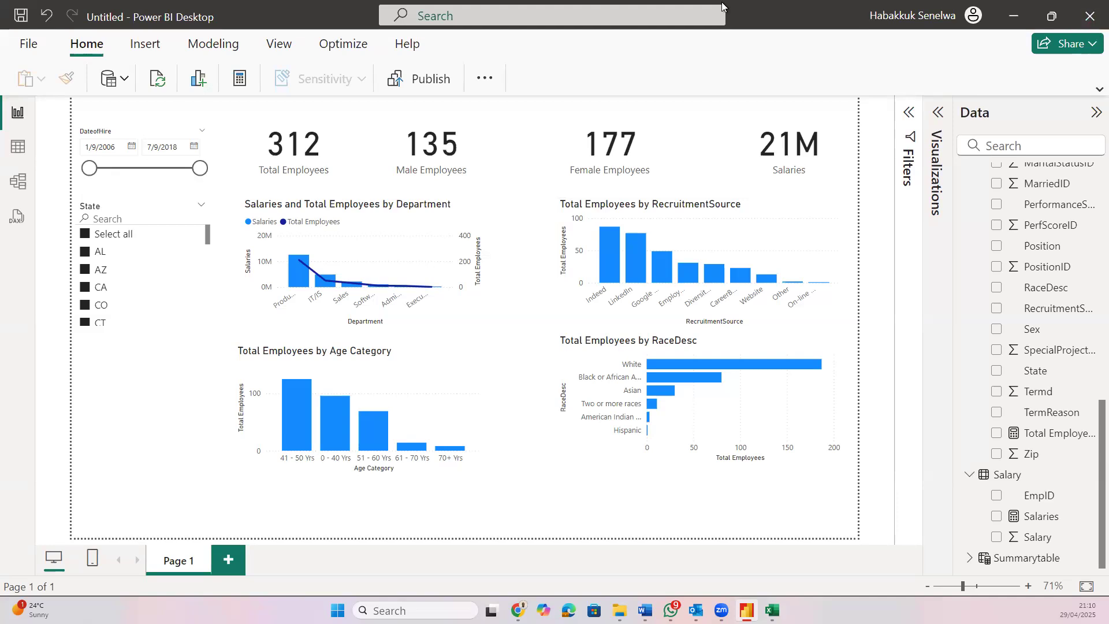
Start saving a copy of the report on this device and browse to the Congress WBN OneDrive folder
left_click(29, 45)
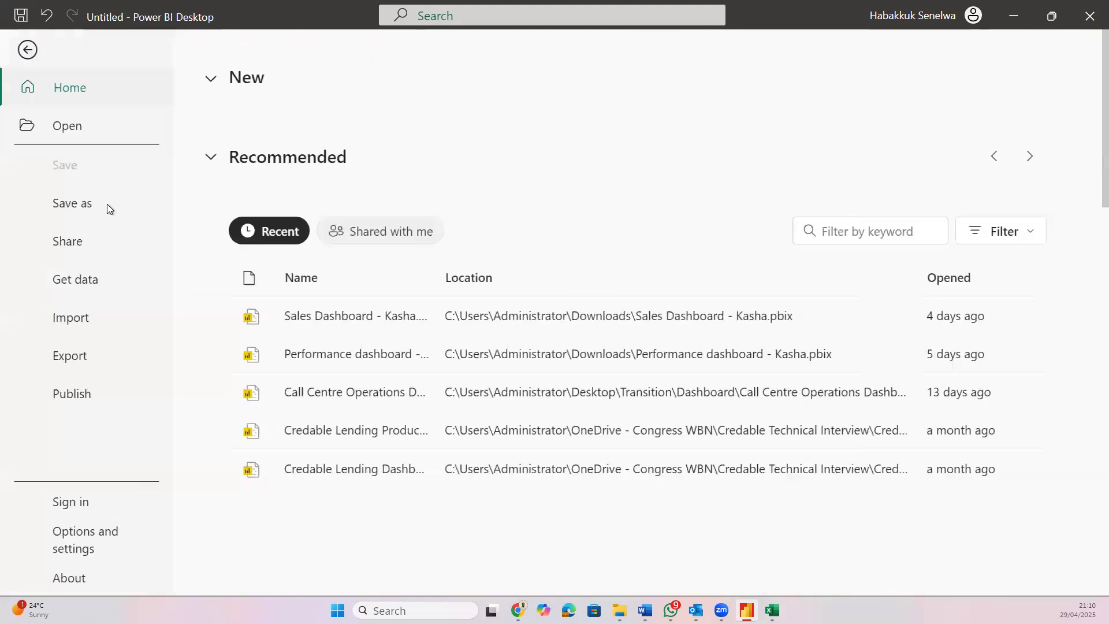
left_click(88, 210)
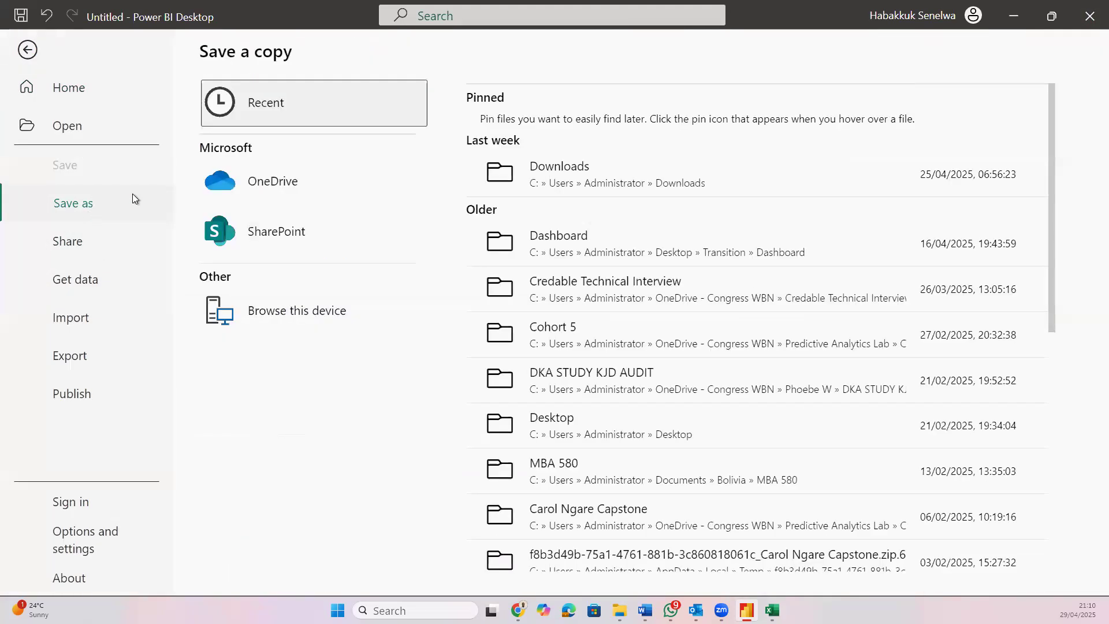
left_click(303, 315)
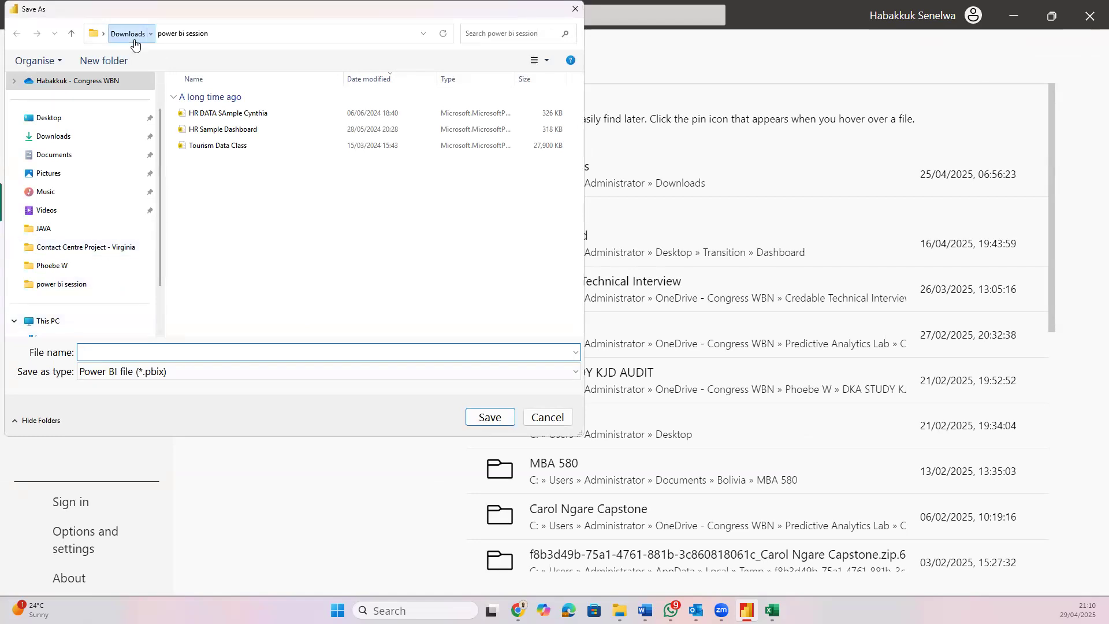
left_click(133, 38)
left_click(98, 89)
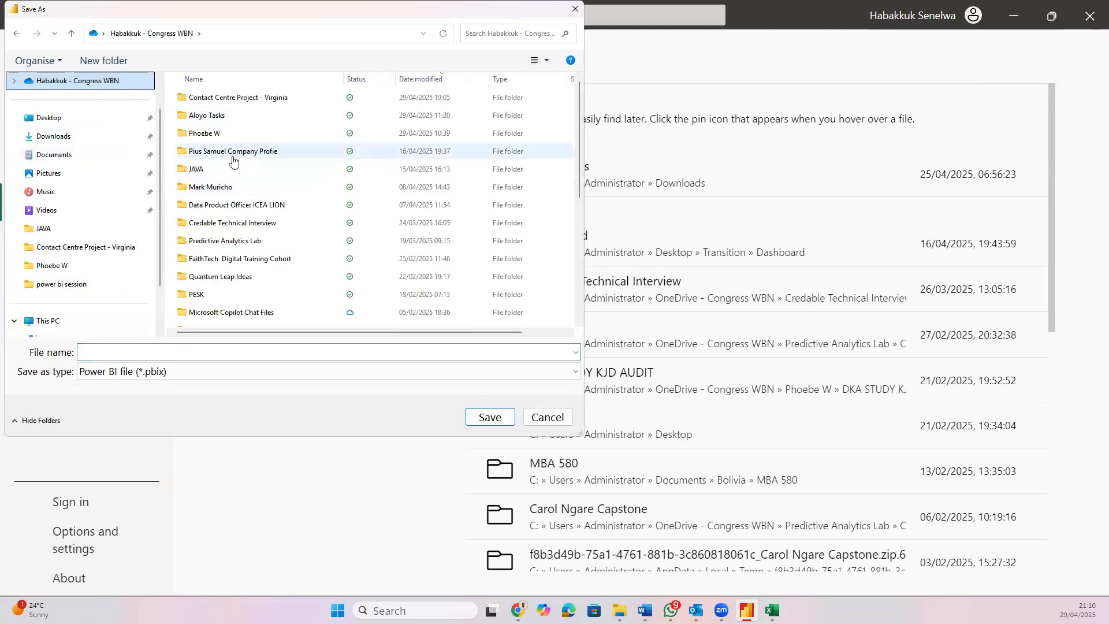
Find and open the Predictive Analytics Lab folder as the save location
scroll(233, 160, "down", 5)
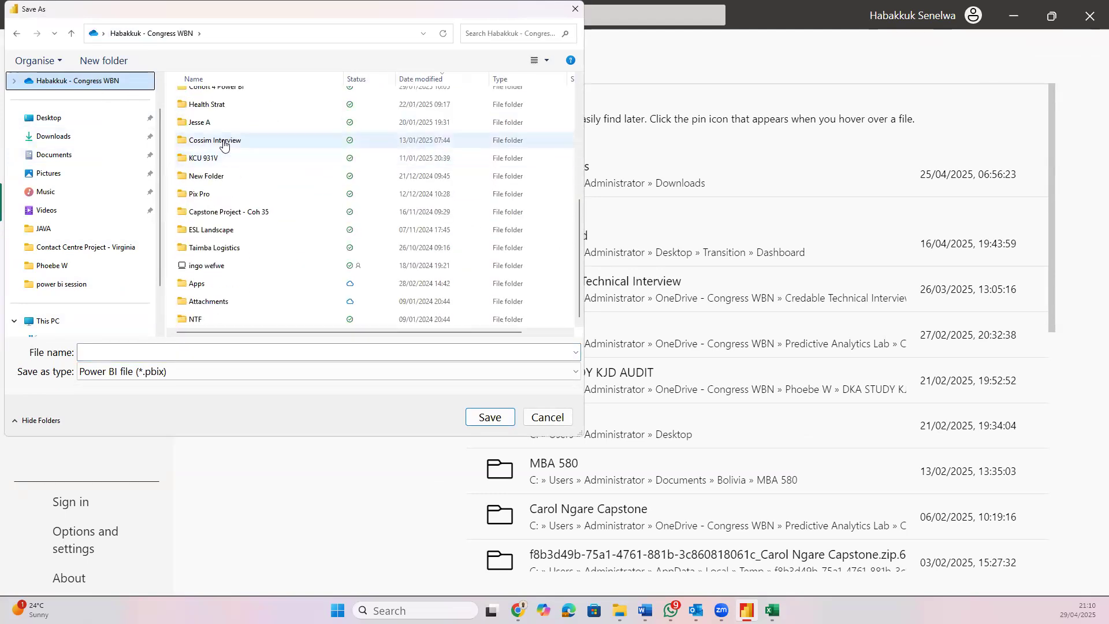
left_click(224, 145)
key("Down")
key("Down")
key("Down")
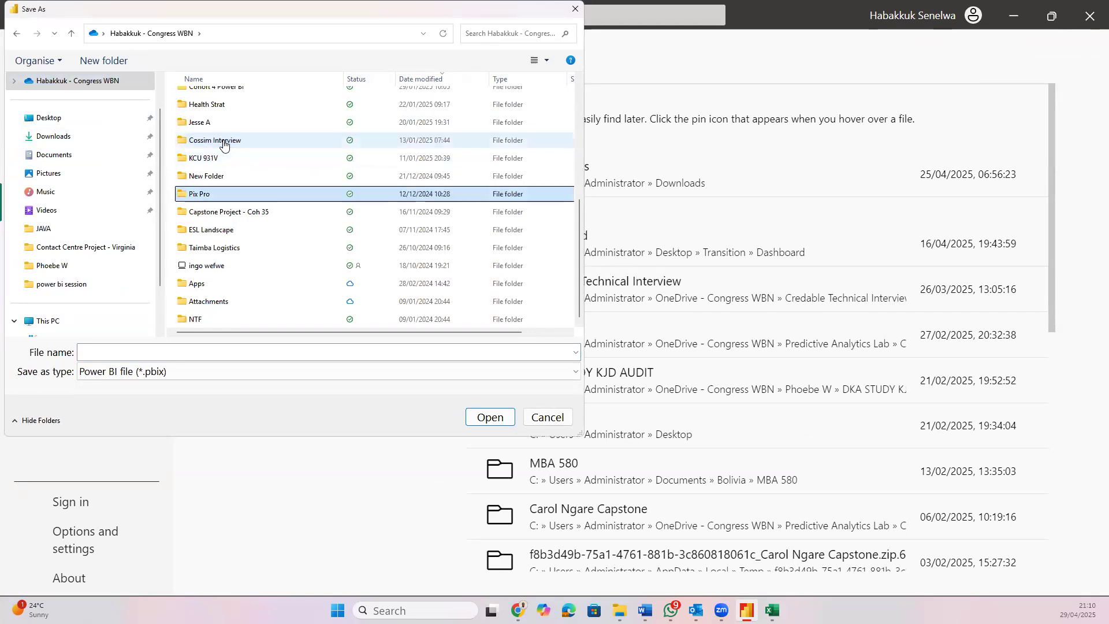
key("p")
key("r")
double_click(224, 201)
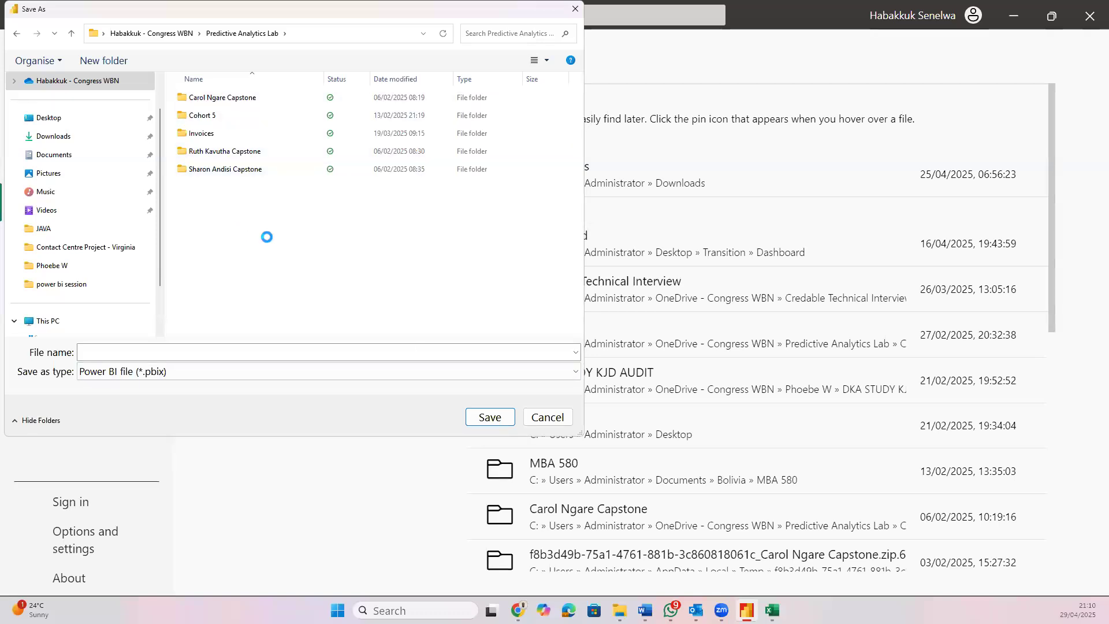
Create a new folder named "Cohort 6" inside the Predictive Analytics Lab folder
right_click(267, 237)
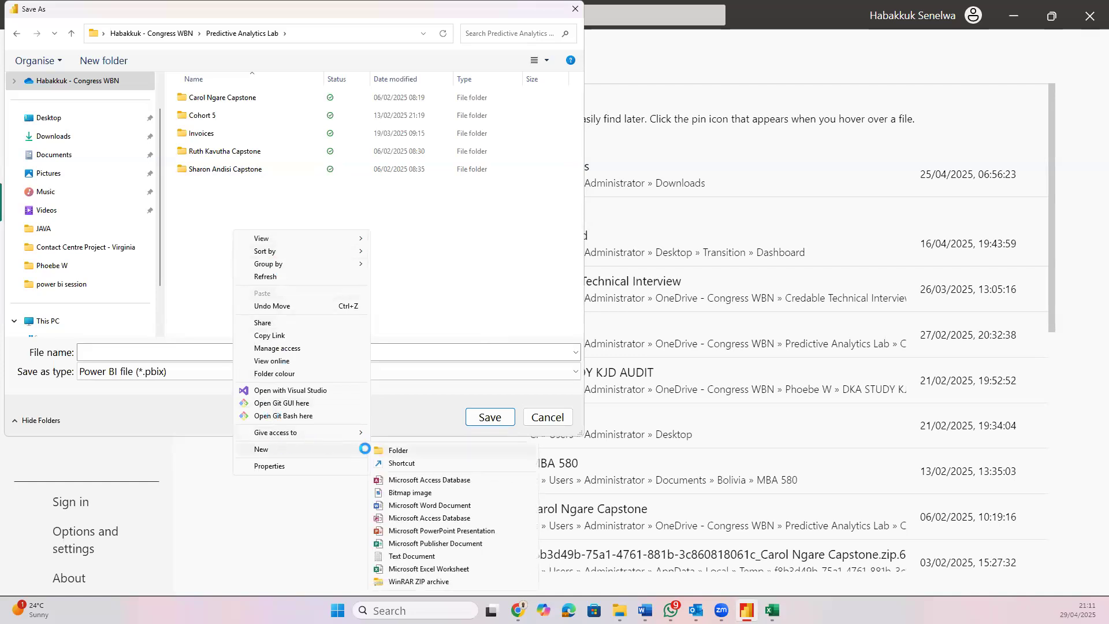
left_click(365, 449)
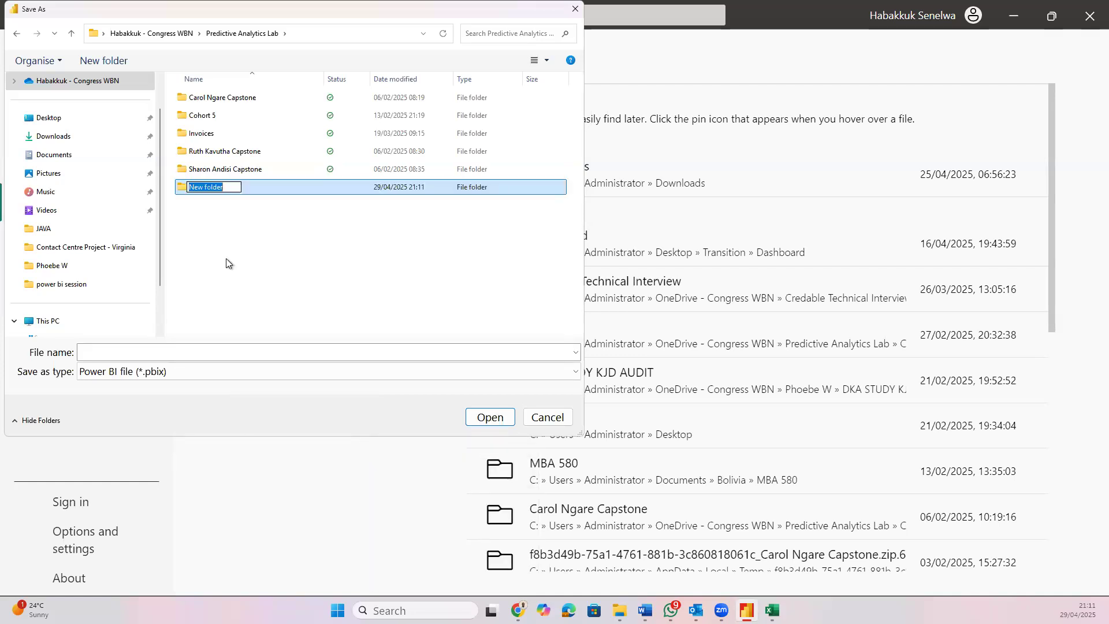
type("Coh")
type("ort ")
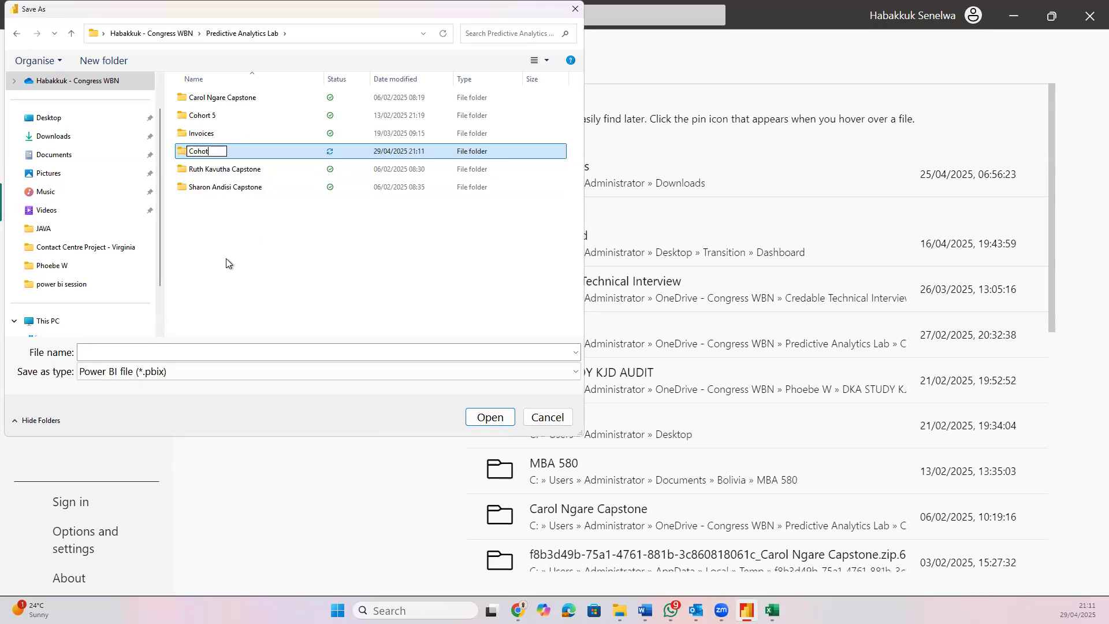
type("6")
key("Return")
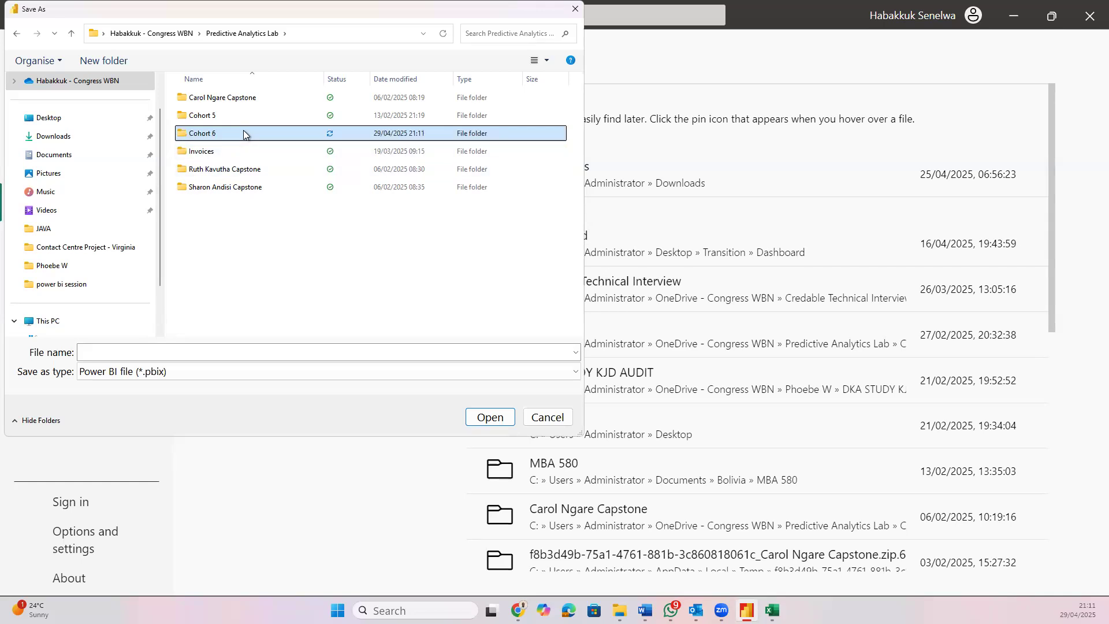
Save the report as the Power BI file "Cohort 6" in the Cohort 6 folder and close Power BI Desktop
double_click(243, 134)
left_click(352, 357)
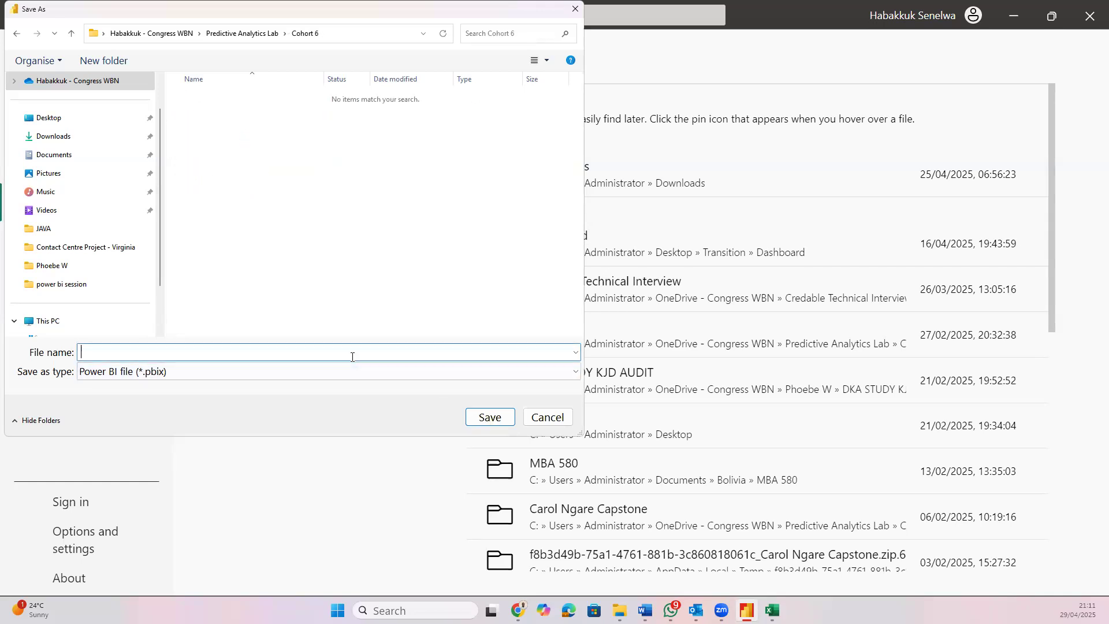
type("Cohort 6")
left_click(500, 420)
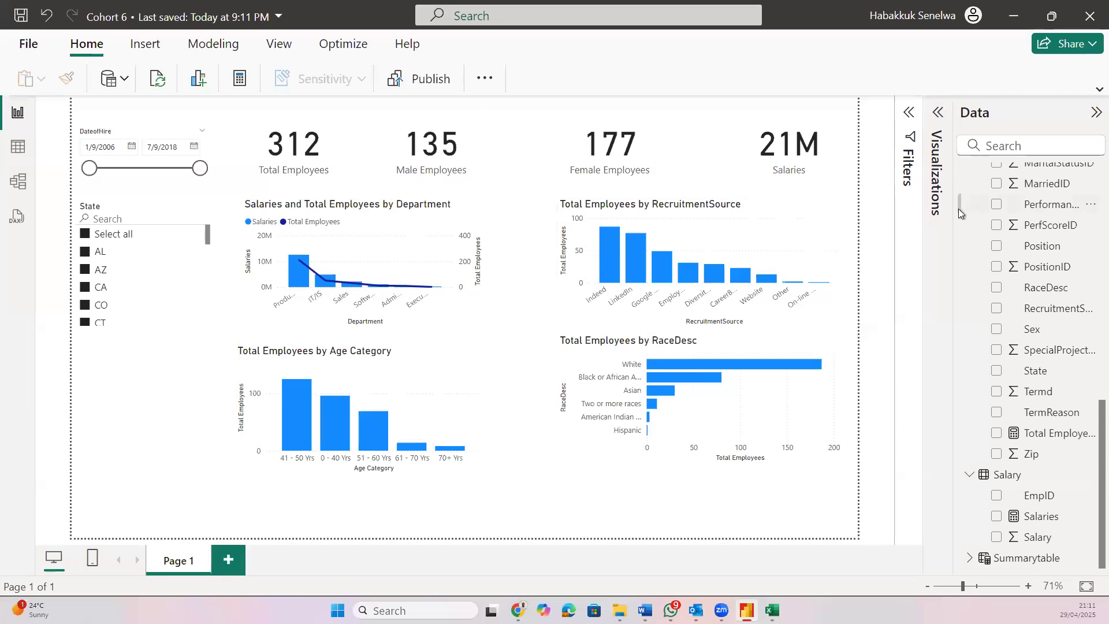
left_click(1093, 22)
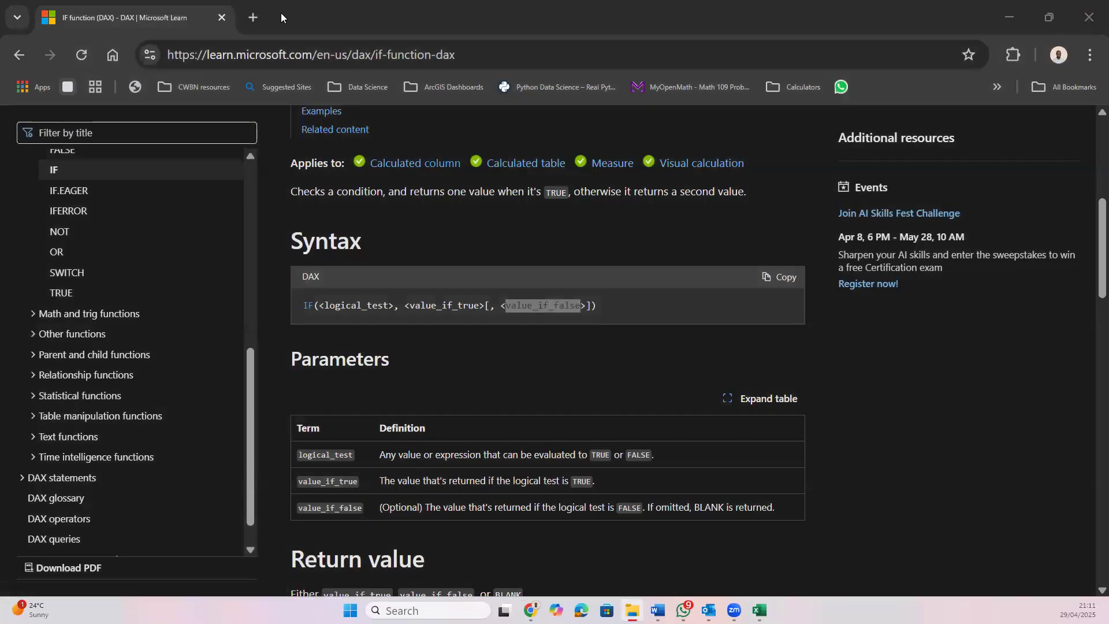
Select the current web address in Chrome for replacement
left_click(274, 55)
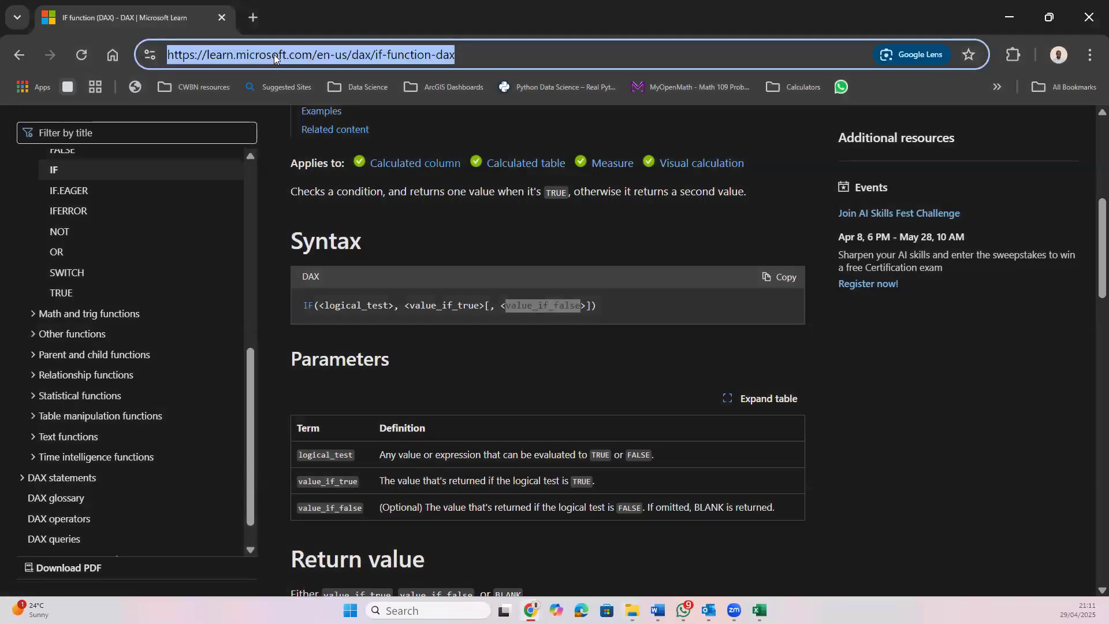